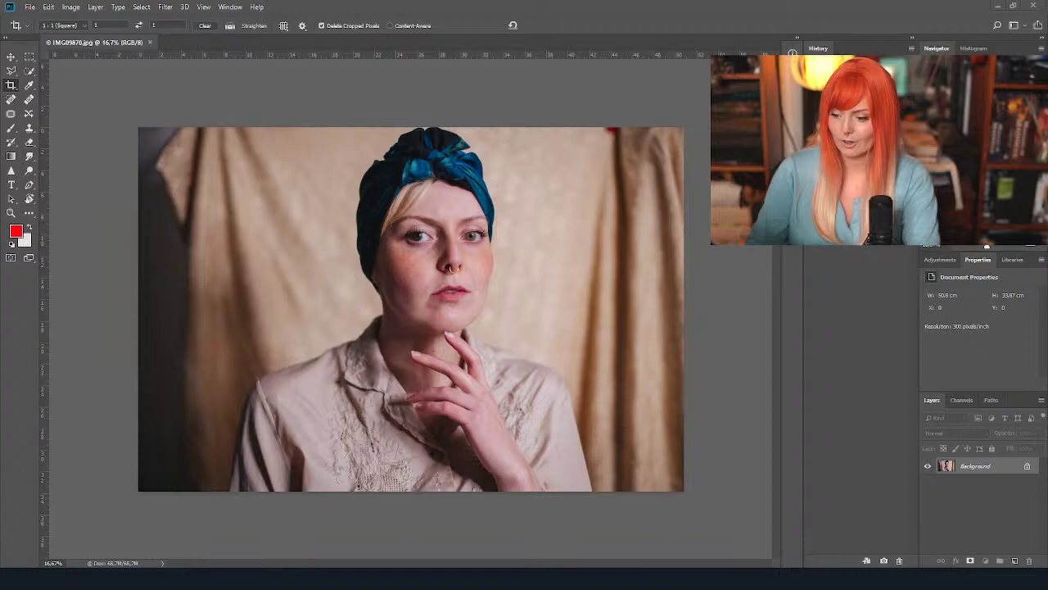
Duplicate the Background layer twice, then select the Background copy layer.
{"action": "scroll", "coordinate": [442, 239], "scroll_direction": "up", "scroll_amount": 3}
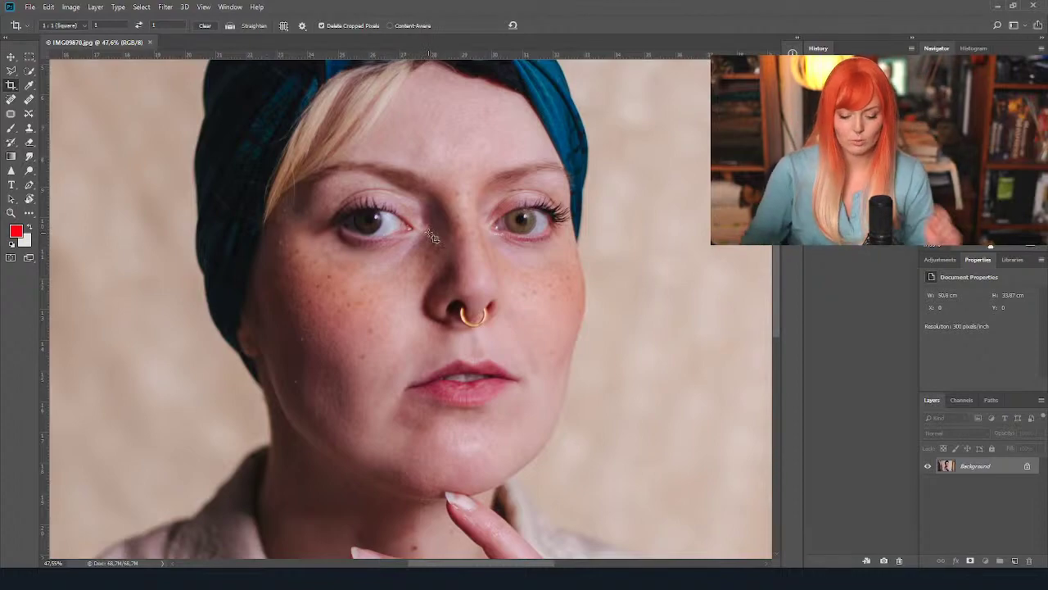
{"action": "scroll", "coordinate": [532, 234], "scroll_direction": "down", "scroll_amount": 3}
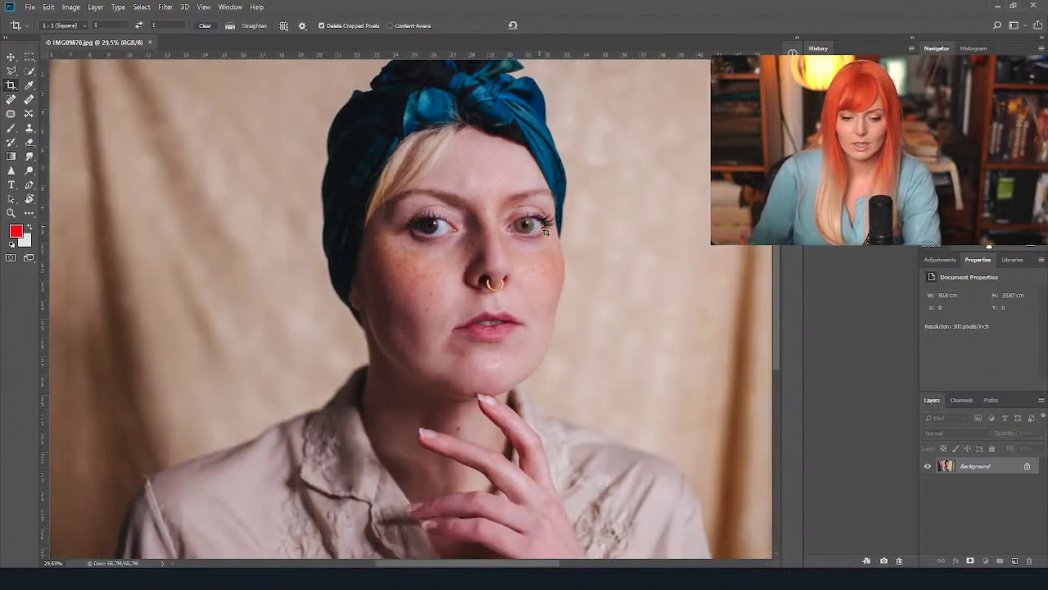
{"action": "scroll", "coordinate": [546, 232], "scroll_direction": "down", "scroll_amount": 2}
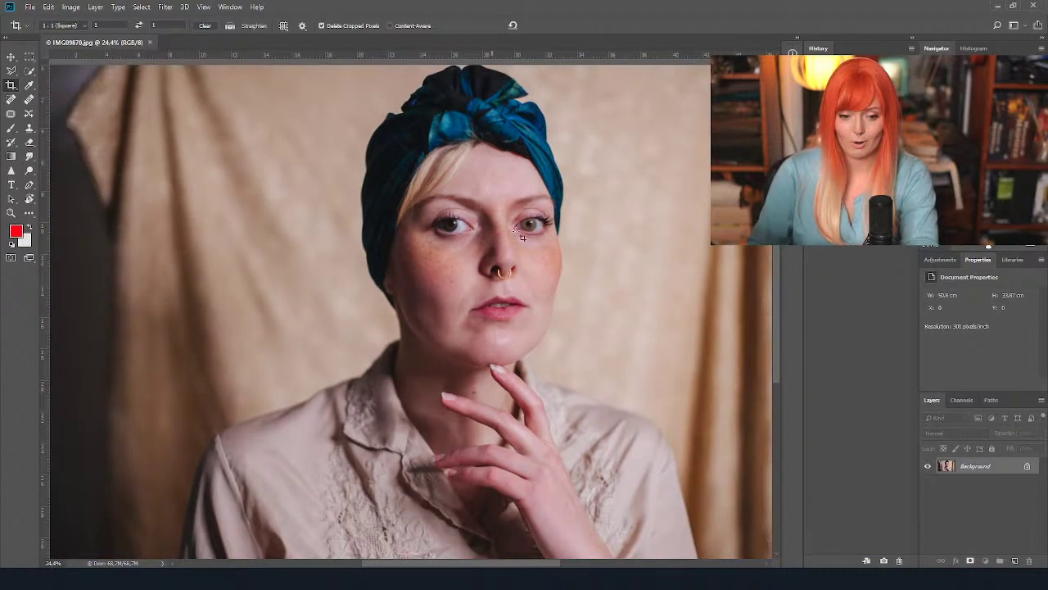
{"action": "scroll", "coordinate": [586, 236], "scroll_direction": "down", "scroll_amount": 2}
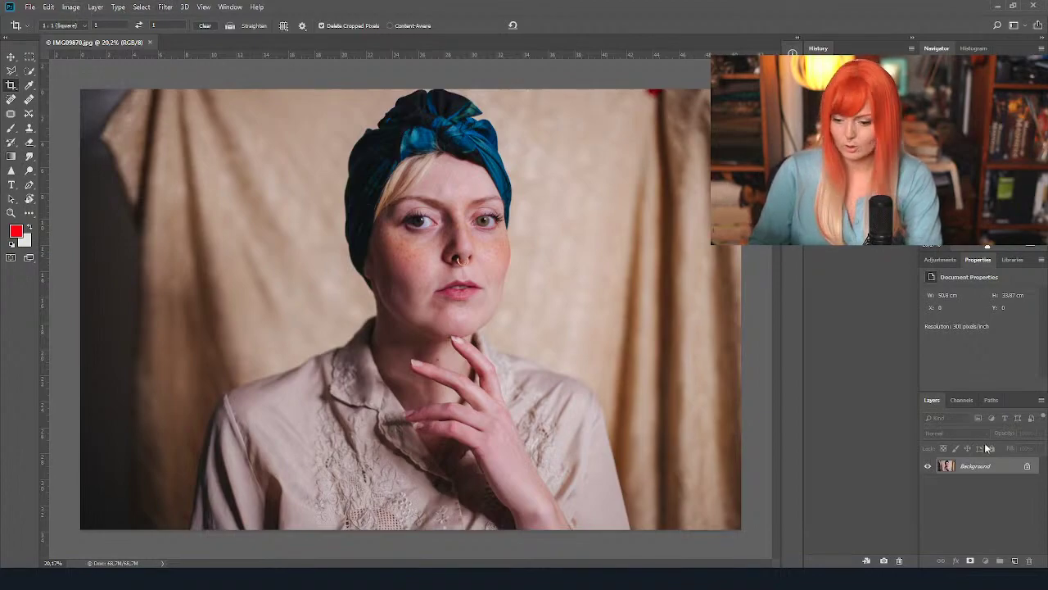
{"action": "left_click_drag", "start_coordinate": [1001, 475], "coordinate": [1014, 560]}
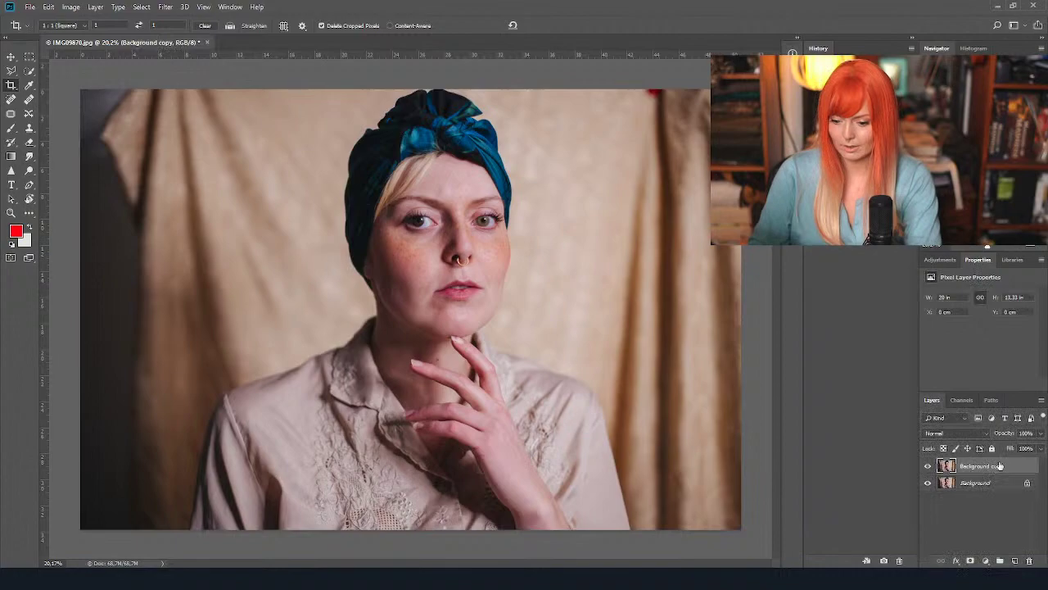
{"action": "key", "text": "ctrl+j"}
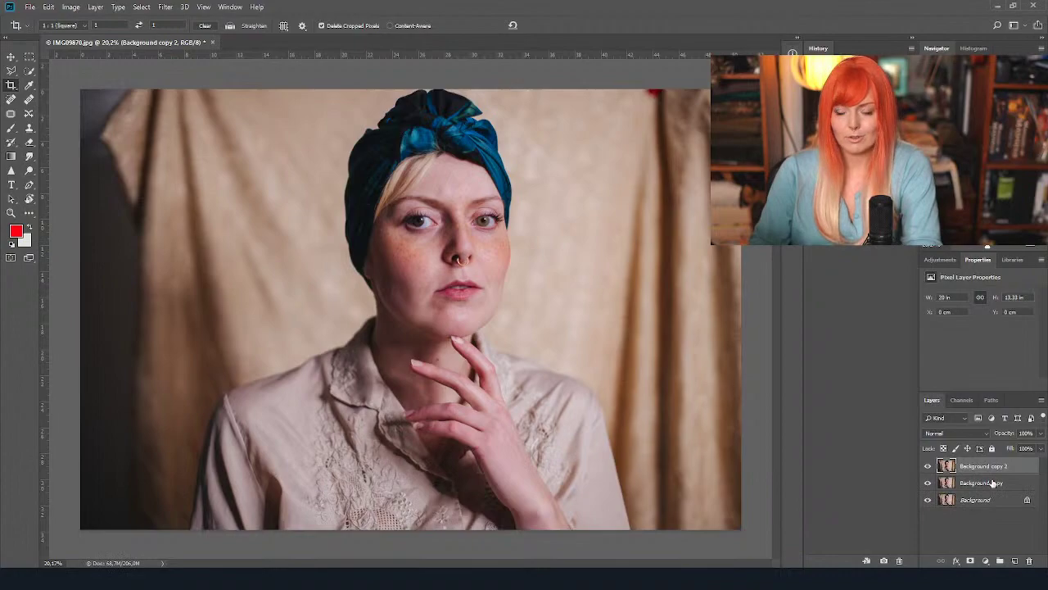
{"action": "left_click", "coordinate": [992, 483]}
{"action": "key", "text": "alt+t"}
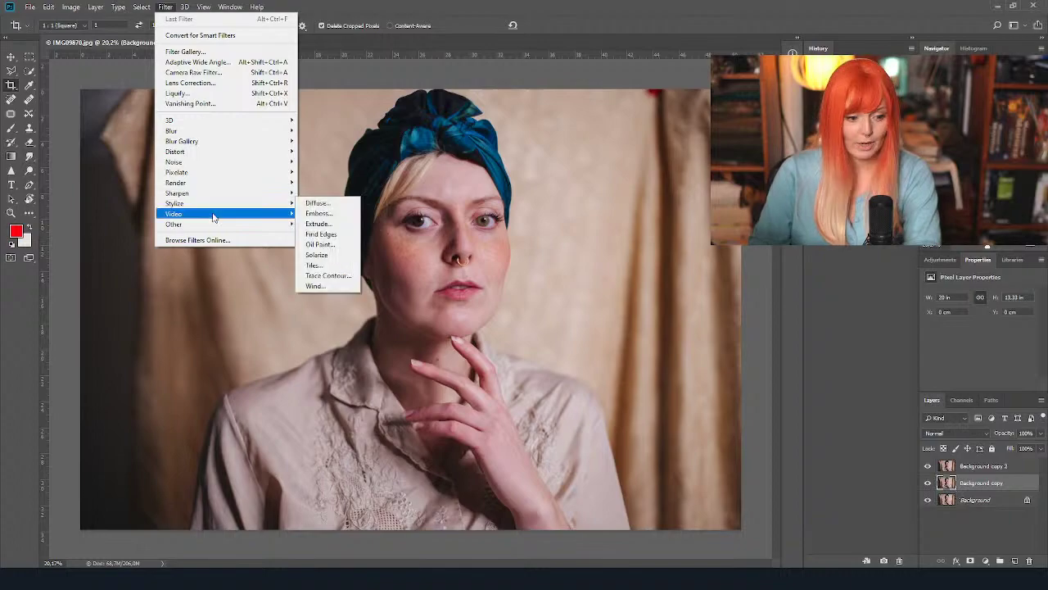
Apply a High Pass filter at a 4.7-pixel radius to Background copy.
{"action": "mouse_move", "coordinate": [279, 224]}
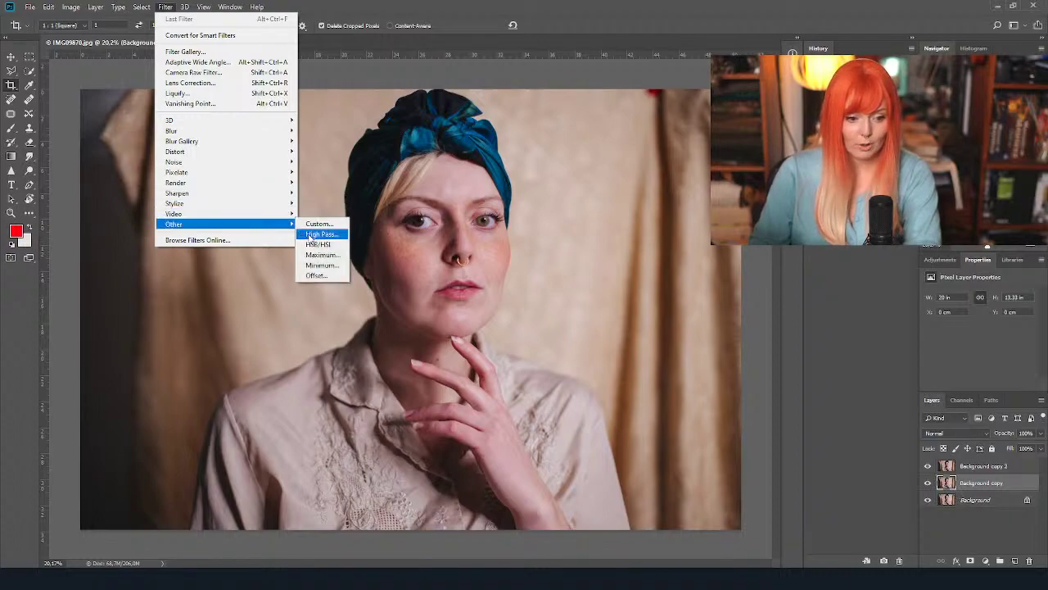
{"action": "left_click", "coordinate": [313, 235]}
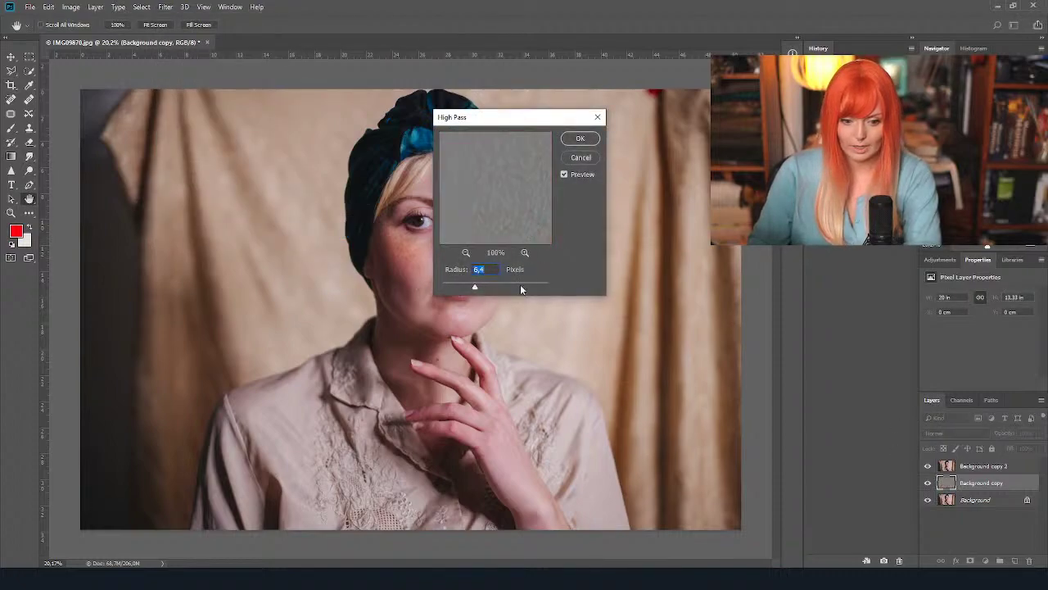
{"action": "left_click", "coordinate": [466, 253]}
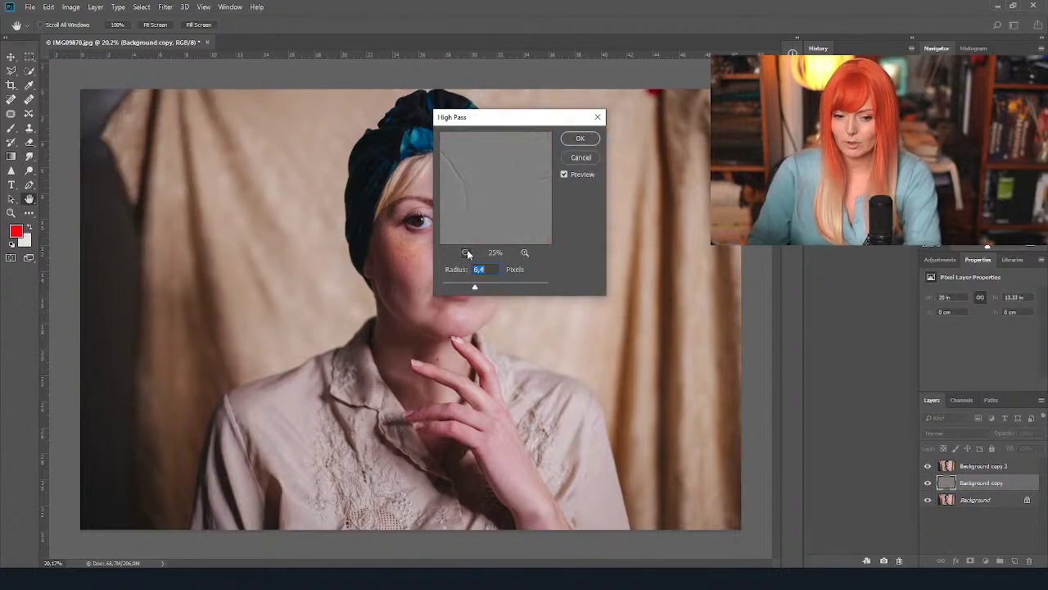
{"action": "left_click", "coordinate": [466, 252]}
{"action": "left_click_drag", "start_coordinate": [497, 238], "coordinate": [493, 153]}
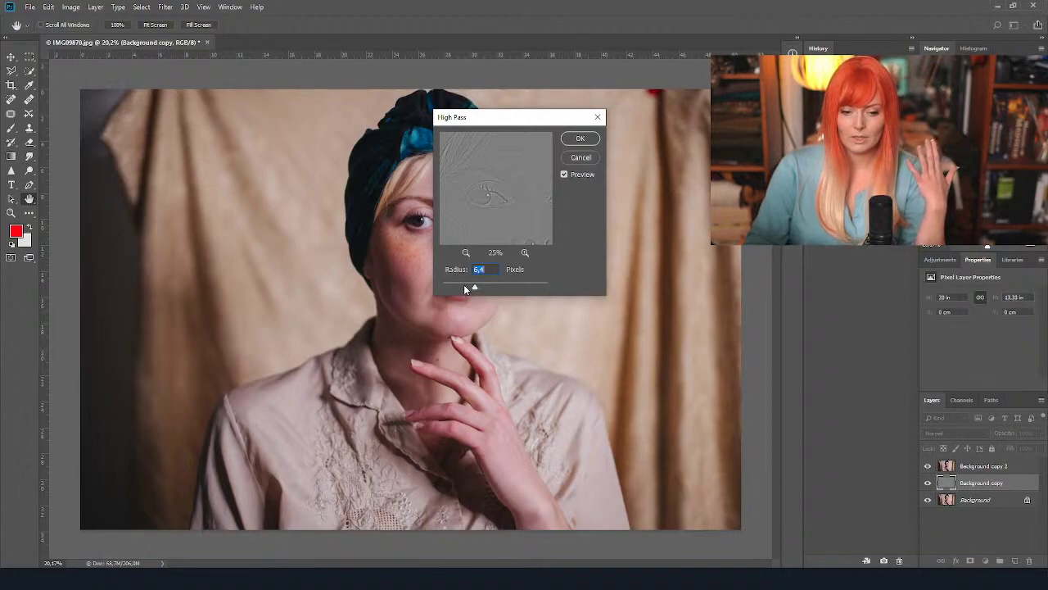
{"action": "mouse_move", "coordinate": [464, 286]}
{"action": "left_mouse_down"}
{"action": "mouse_move", "coordinate": [451, 287]}
{"action": "mouse_move", "coordinate": [477, 291]}
{"action": "left_mouse_up"}
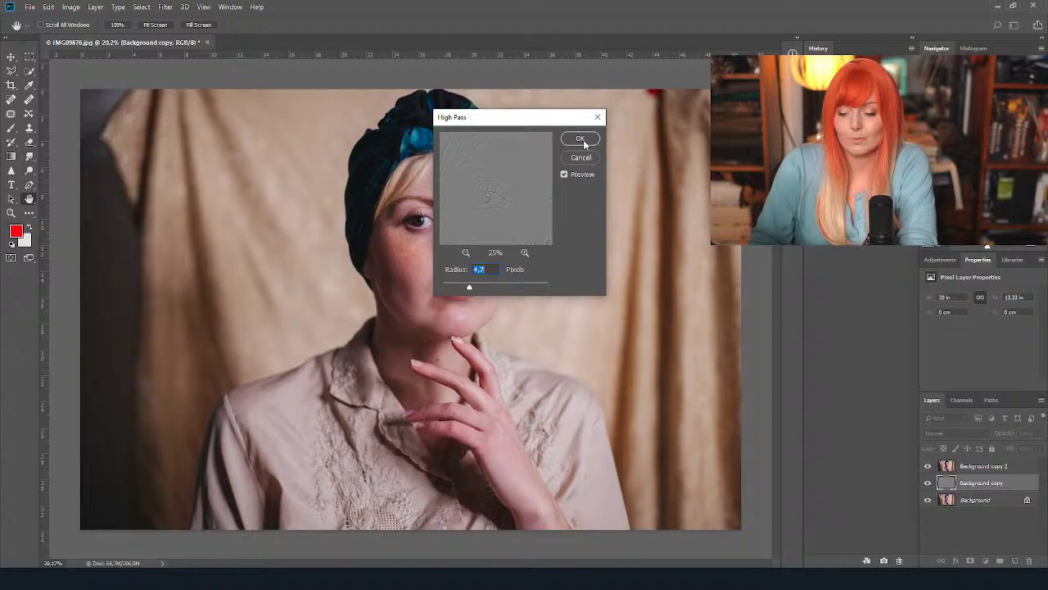
{"action": "left_click", "coordinate": [580, 139]}
{"action": "left_click", "coordinate": [954, 432]}
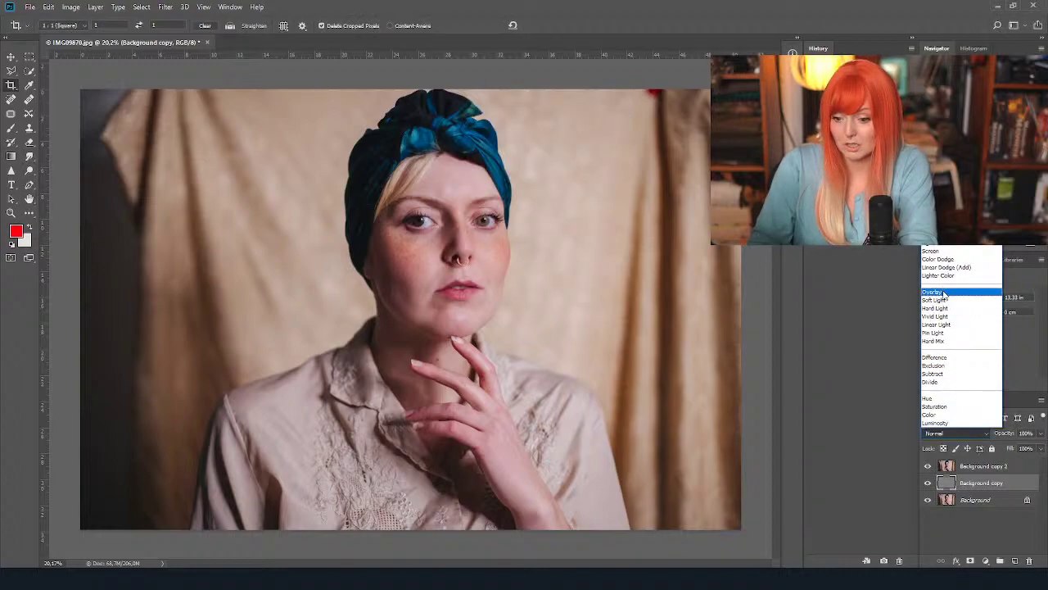
Dismiss the blend mode list and select the Background copy 2 layer.
{"action": "left_click", "coordinate": [943, 294]}
{"action": "left_click", "coordinate": [983, 465]}
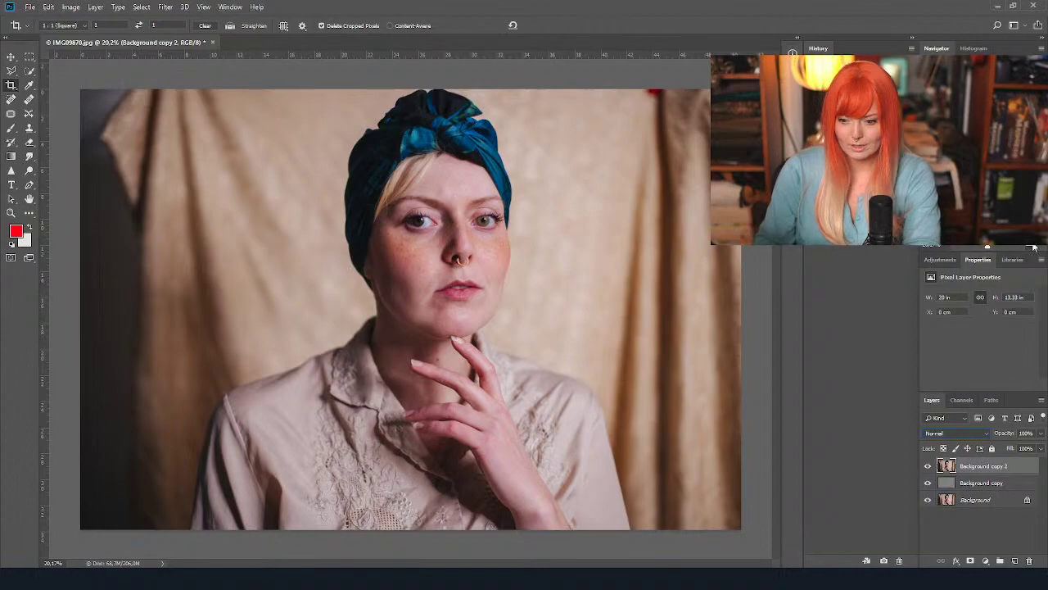
Inspect the face at 50%, return to a recentred 25% view, and bring up the Blur filters.
{"action": "key", "text": "ctrl+plus"}
{"action": "key", "text": "ctrl+plus"}
{"action": "key", "text": "ctrl+plus"}
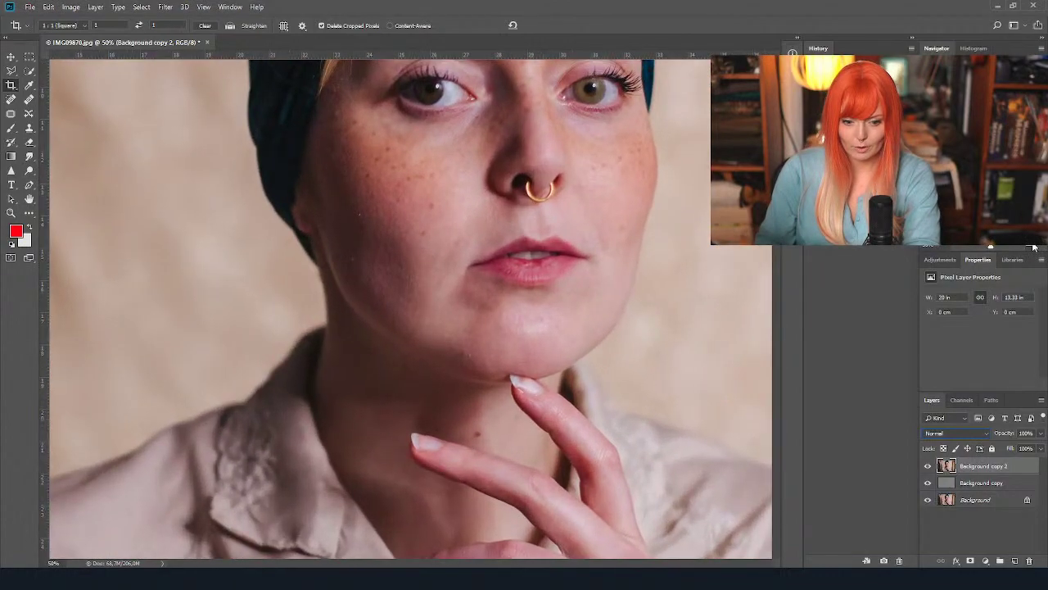
{"action": "left_click_drag", "start_coordinate": [1033, 246], "coordinate": [913, 123]}
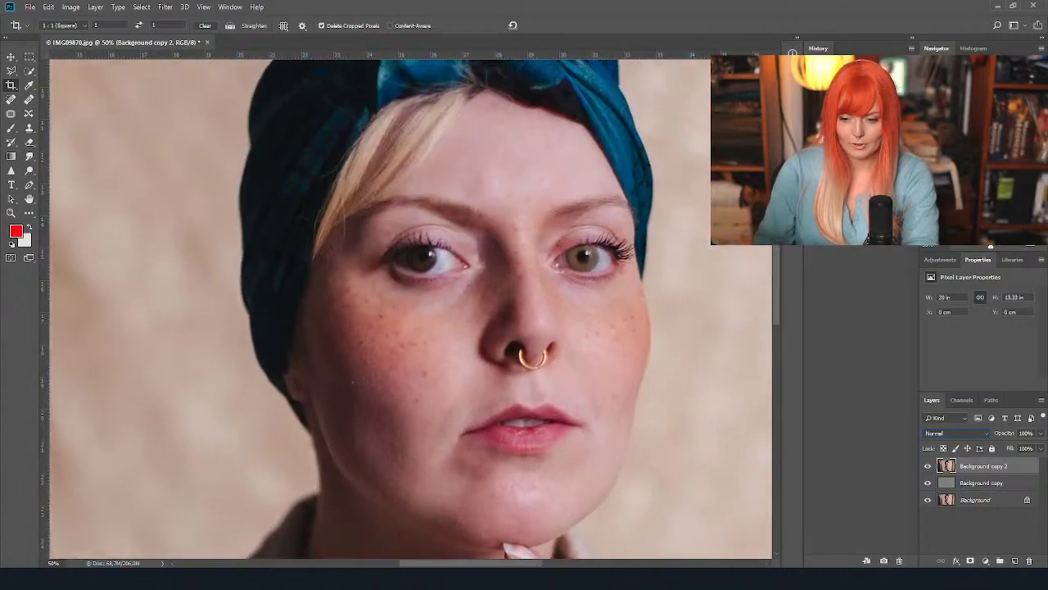
{"action": "left_click", "coordinate": [955, 244]}
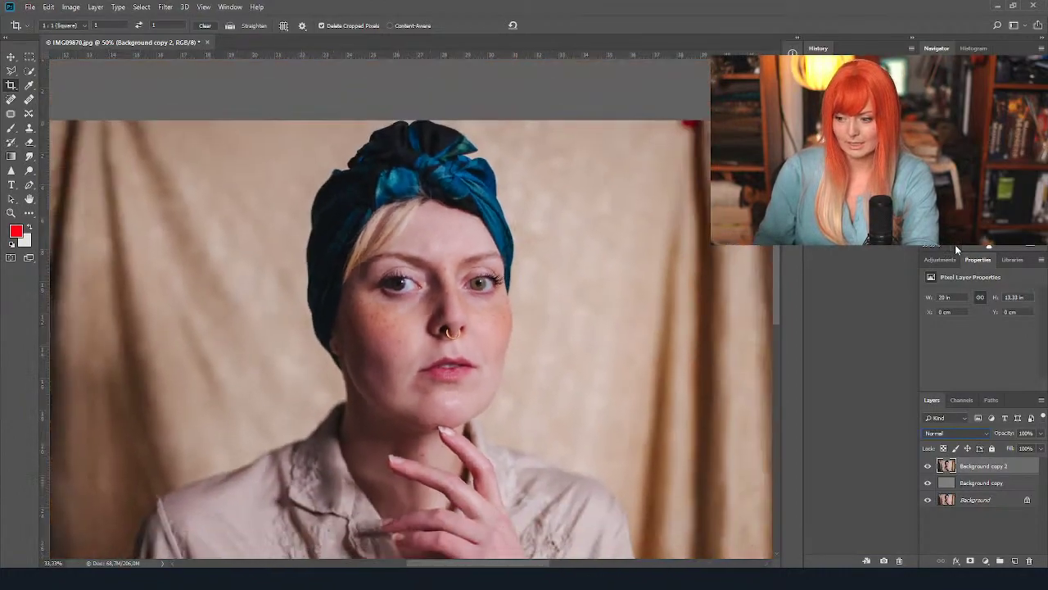
{"action": "left_click", "coordinate": [955, 245]}
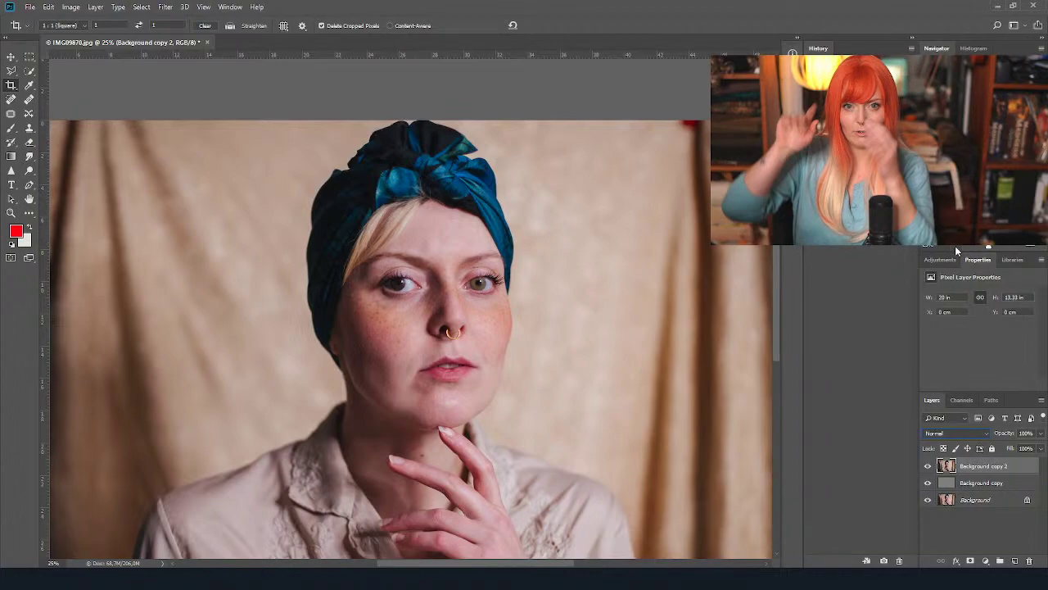
{"action": "left_click", "coordinate": [975, 164]}
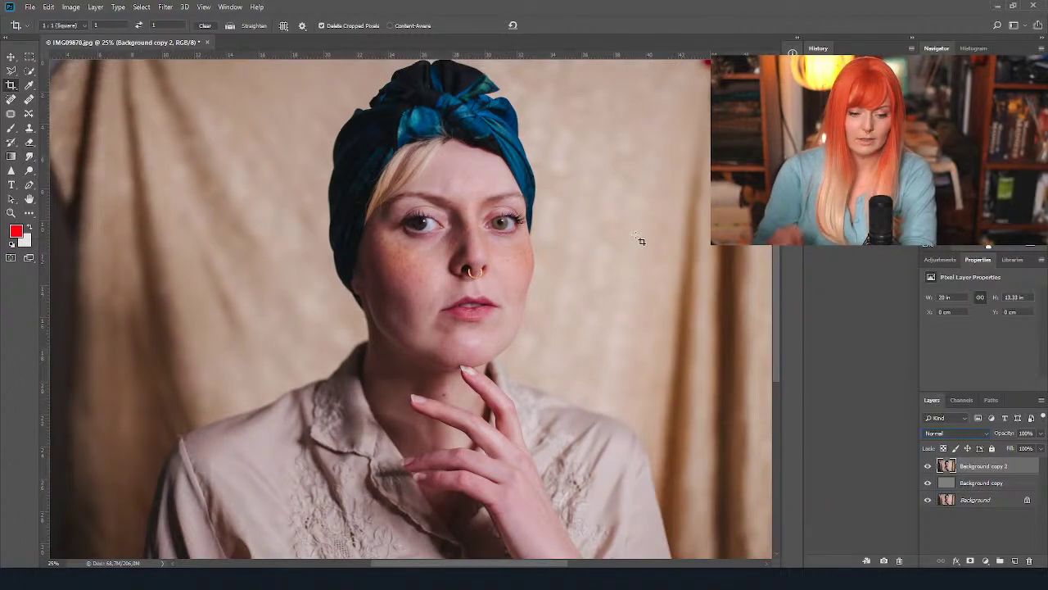
{"action": "left_click", "coordinate": [166, 7]}
{"action": "mouse_move", "coordinate": [246, 131]}
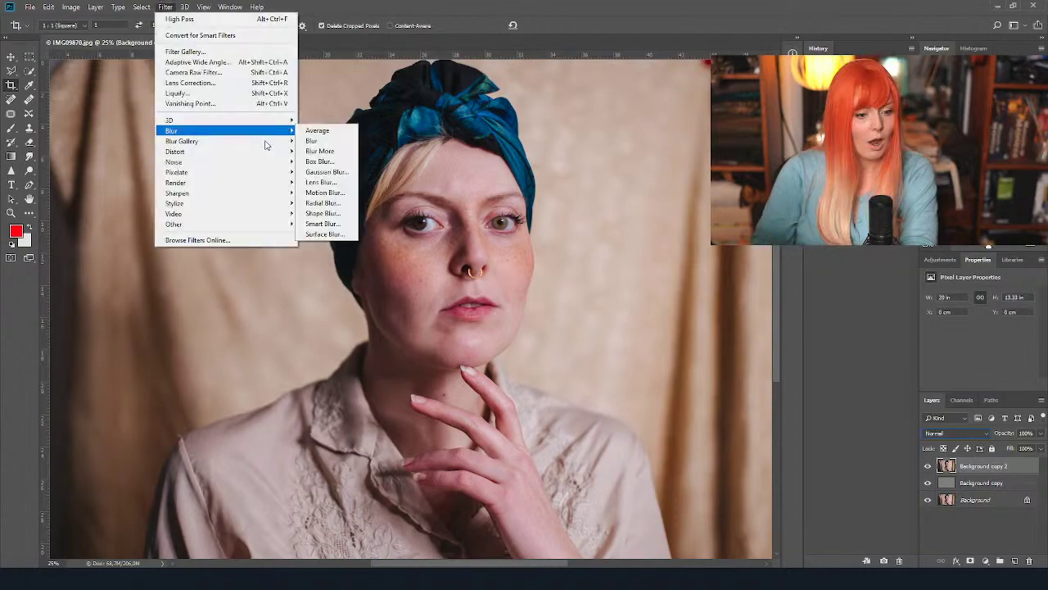
In Shape Blur, try heart, scissors, grid, starburst and blob shapes, with radius up to 675.
{"action": "left_click", "coordinate": [338, 214]}
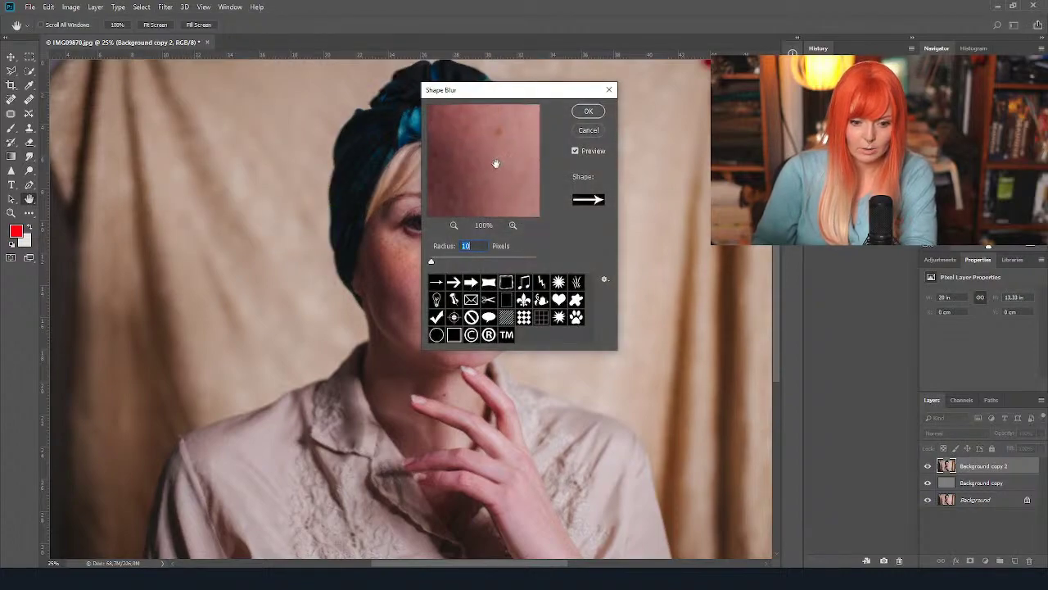
{"action": "left_click", "coordinate": [454, 224]}
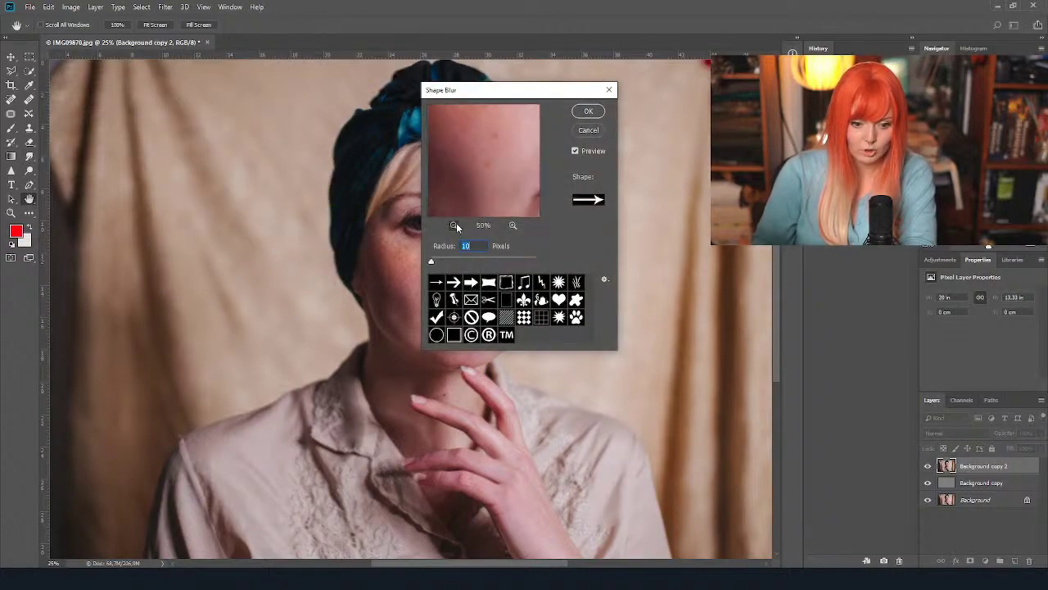
{"action": "left_click", "coordinate": [454, 224]}
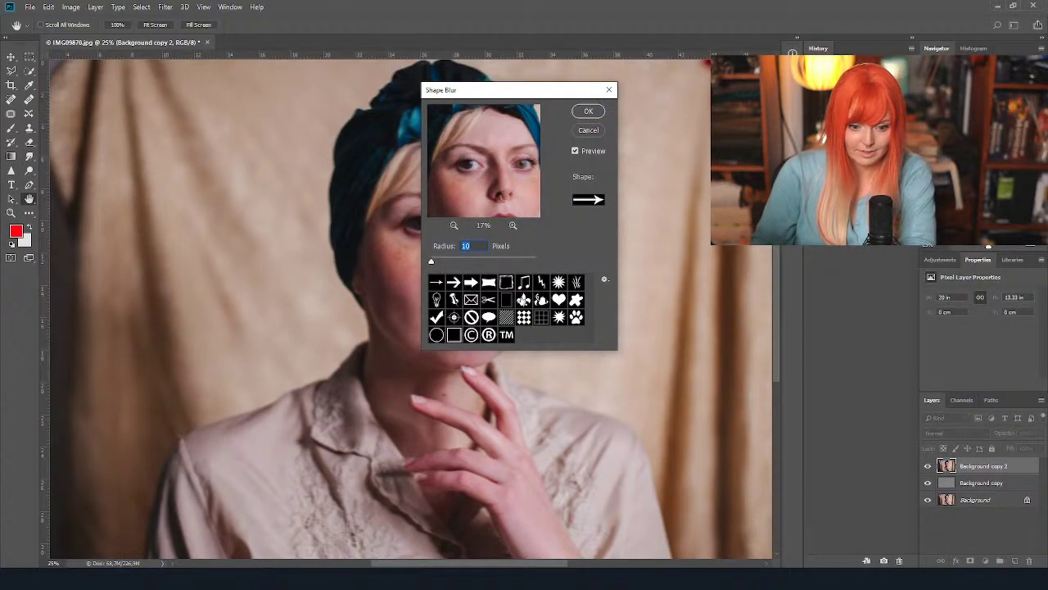
{"action": "left_click", "coordinate": [559, 299]}
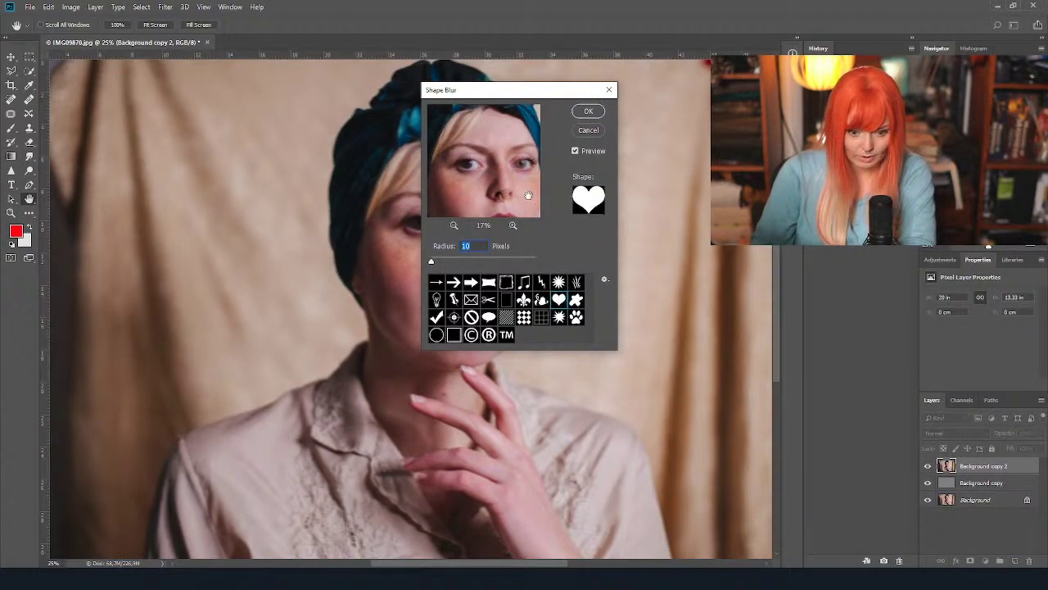
{"action": "left_click_drag", "start_coordinate": [548, 87], "coordinate": [718, 86]}
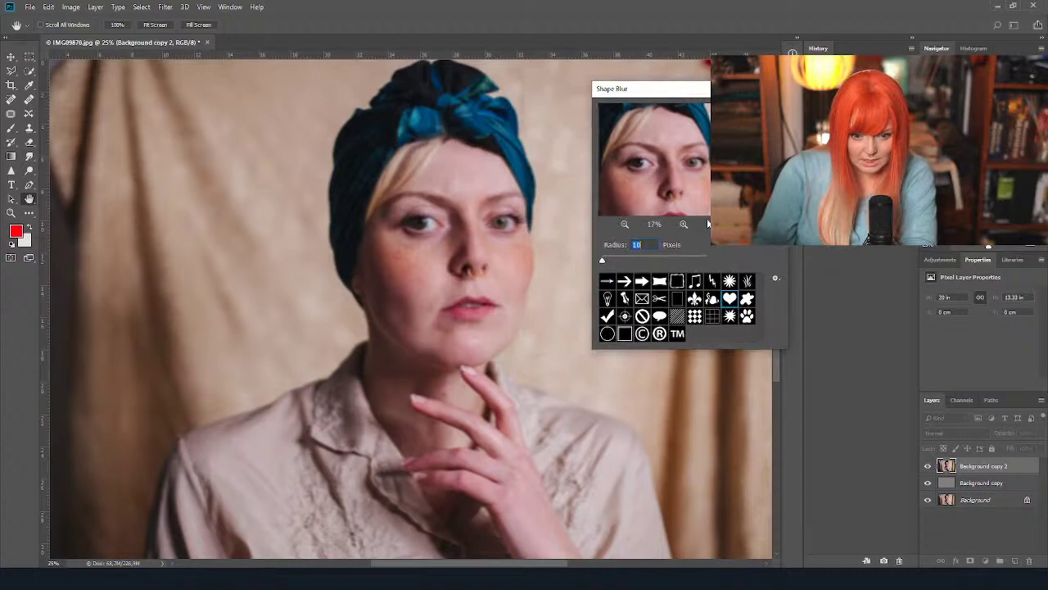
{"action": "left_click", "coordinate": [661, 300]}
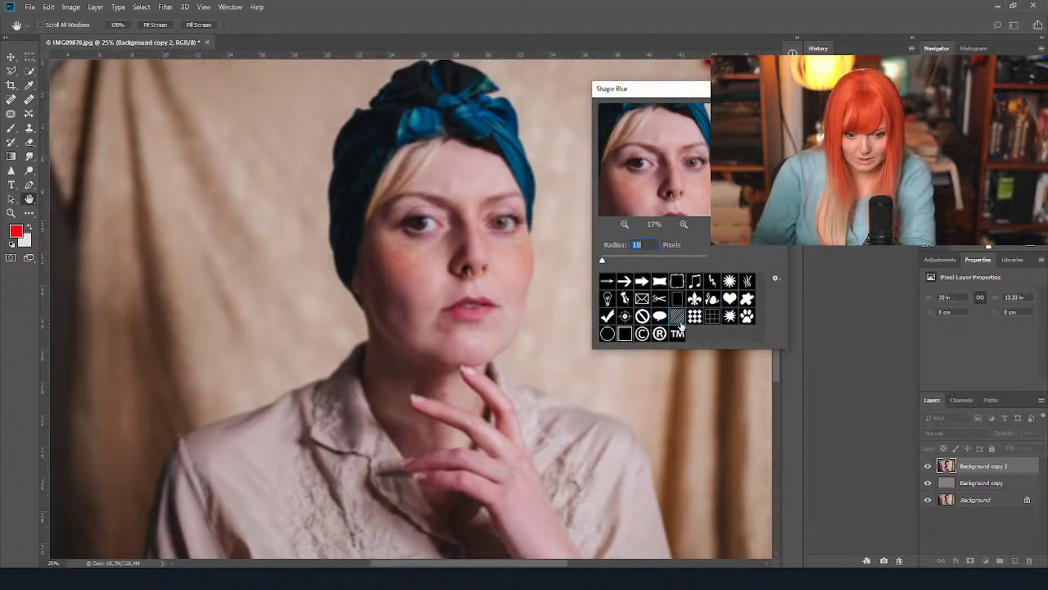
{"action": "left_click", "coordinate": [713, 320]}
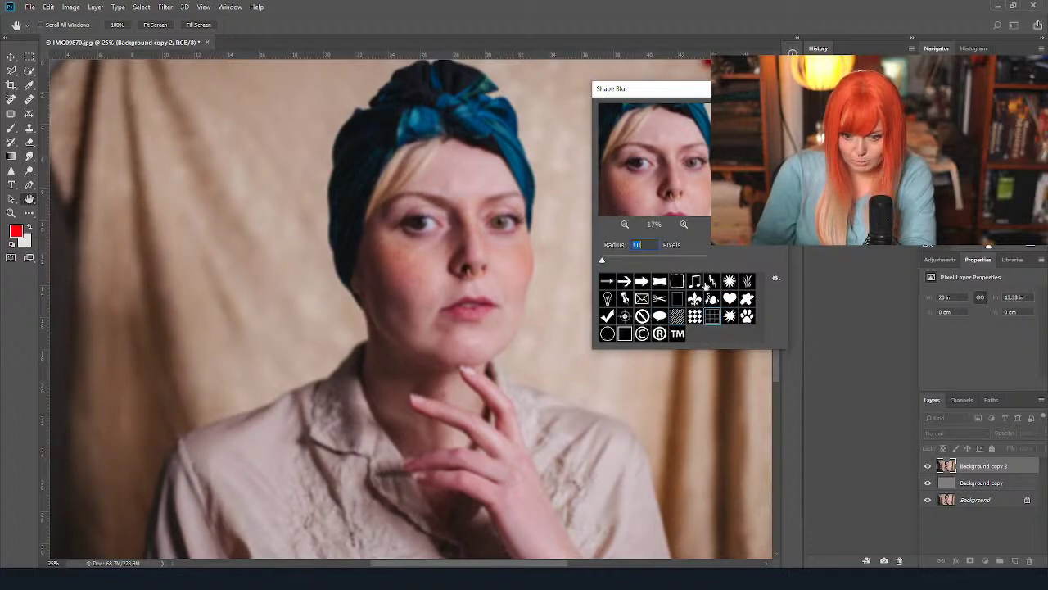
{"action": "left_click", "coordinate": [672, 259]}
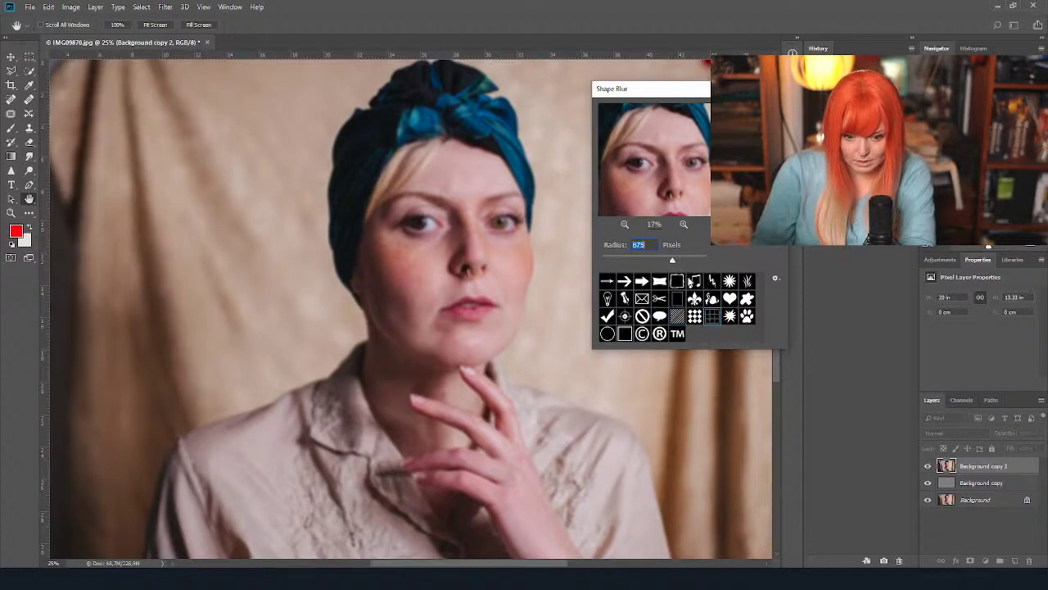
{"action": "left_click", "coordinate": [736, 285]}
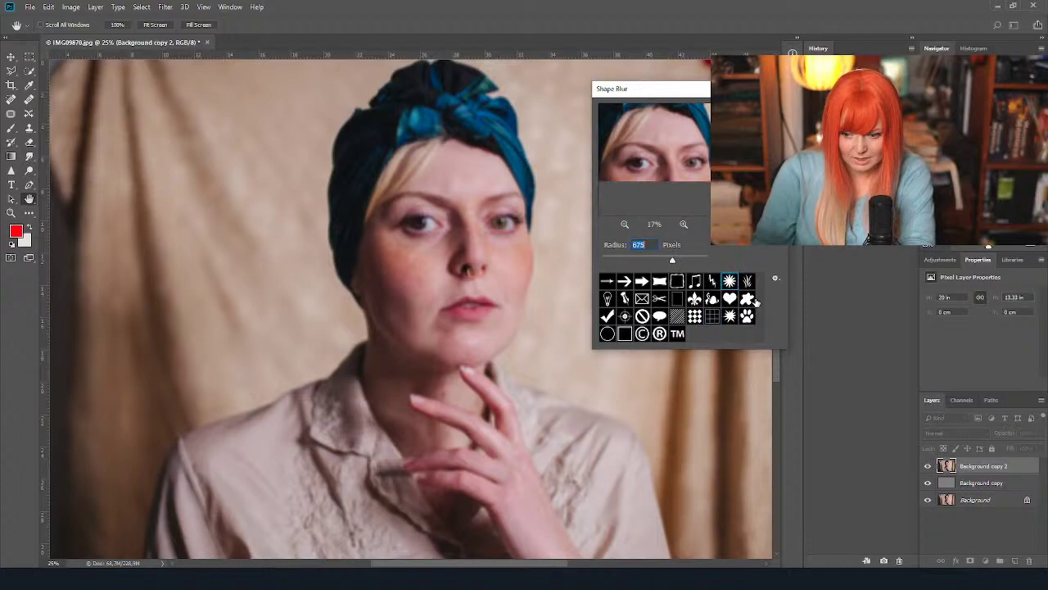
{"action": "left_click", "coordinate": [751, 300]}
Lower the Shape Blur radius from 268 to 14 pixels and apply it.
{"action": "left_click", "coordinate": [623, 260]}
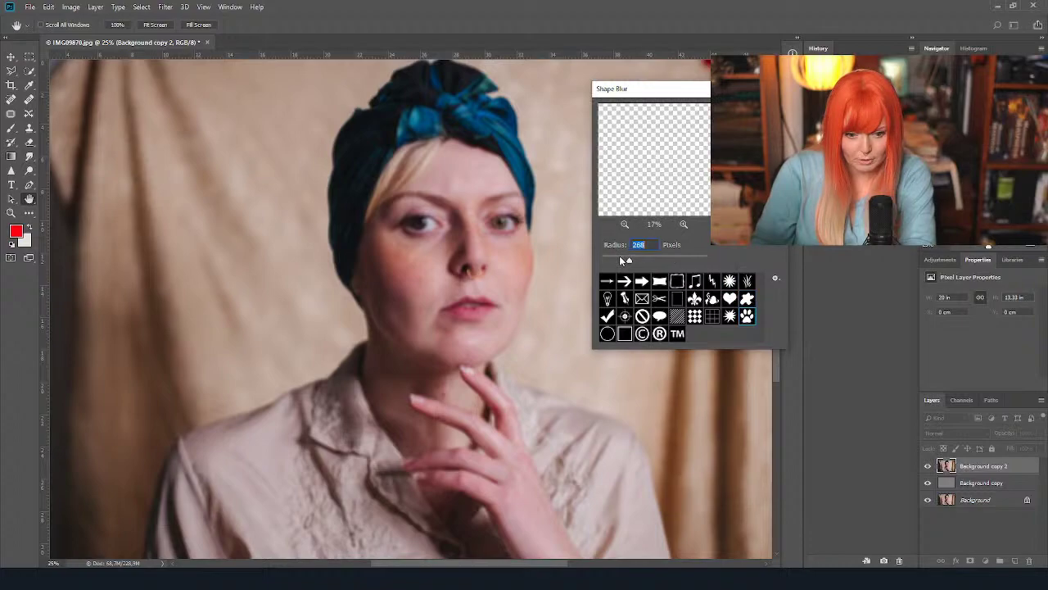
{"action": "left_click", "coordinate": [617, 258]}
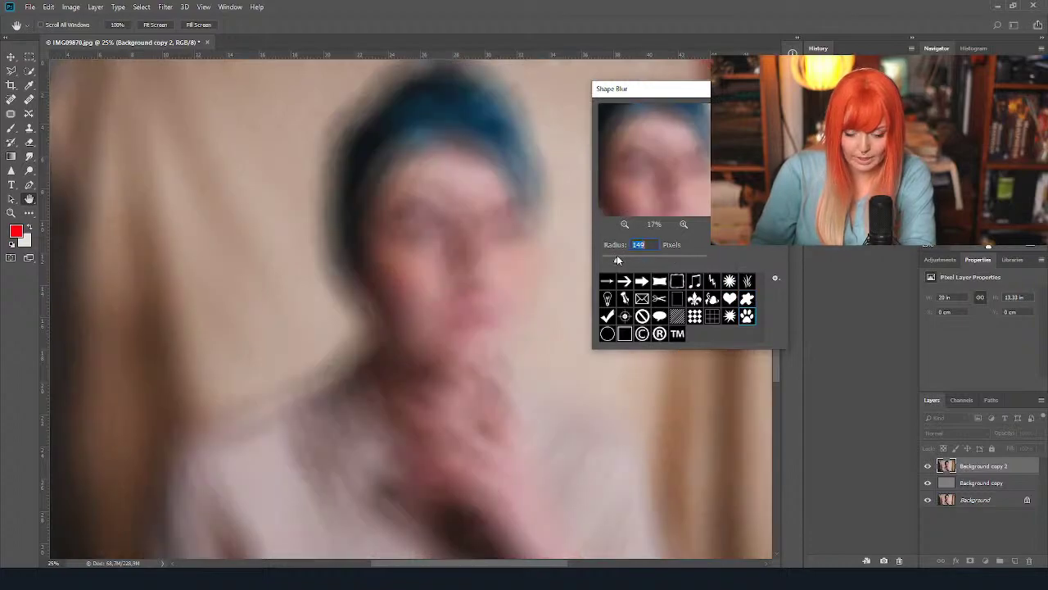
{"action": "left_click_drag", "start_coordinate": [617, 260], "coordinate": [606, 260]}
{"action": "type", "text": "35"}
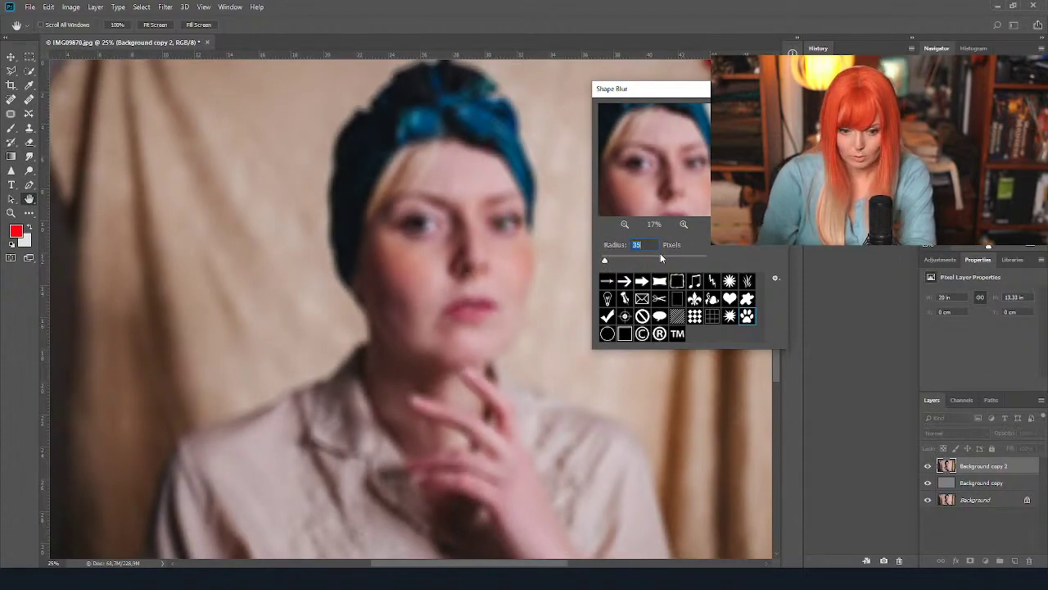
{"action": "type", "text": "30"}
{"action": "type", "text": "18"}
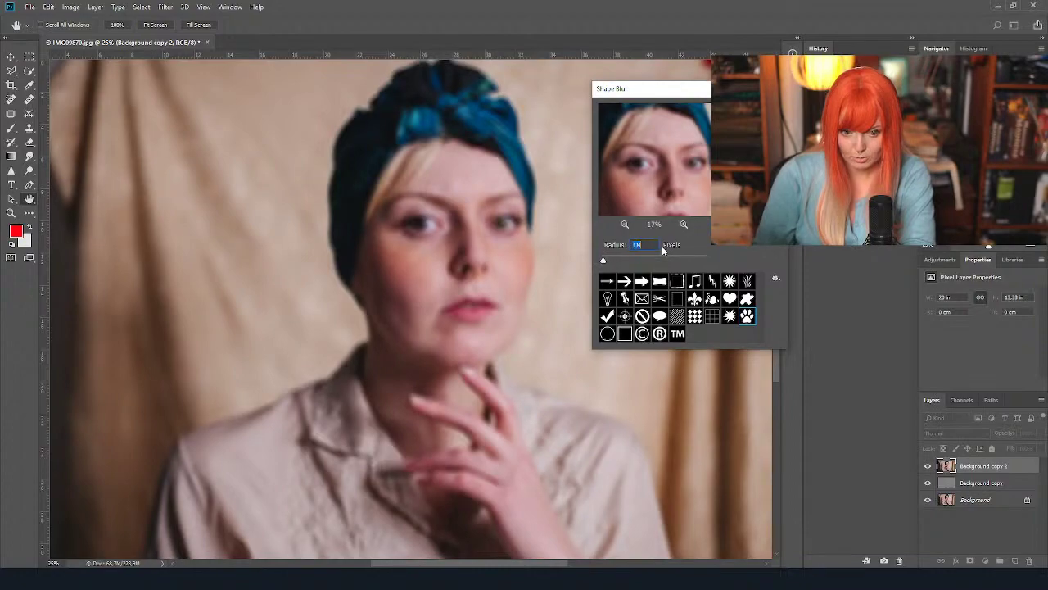
{"action": "type", "text": "16"}
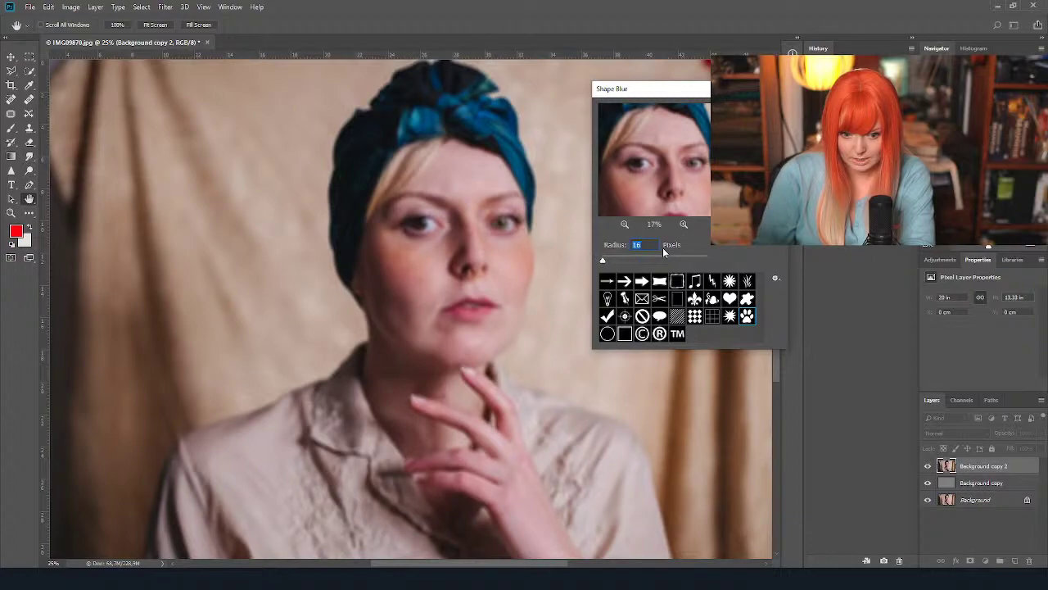
{"action": "type", "text": "14"}
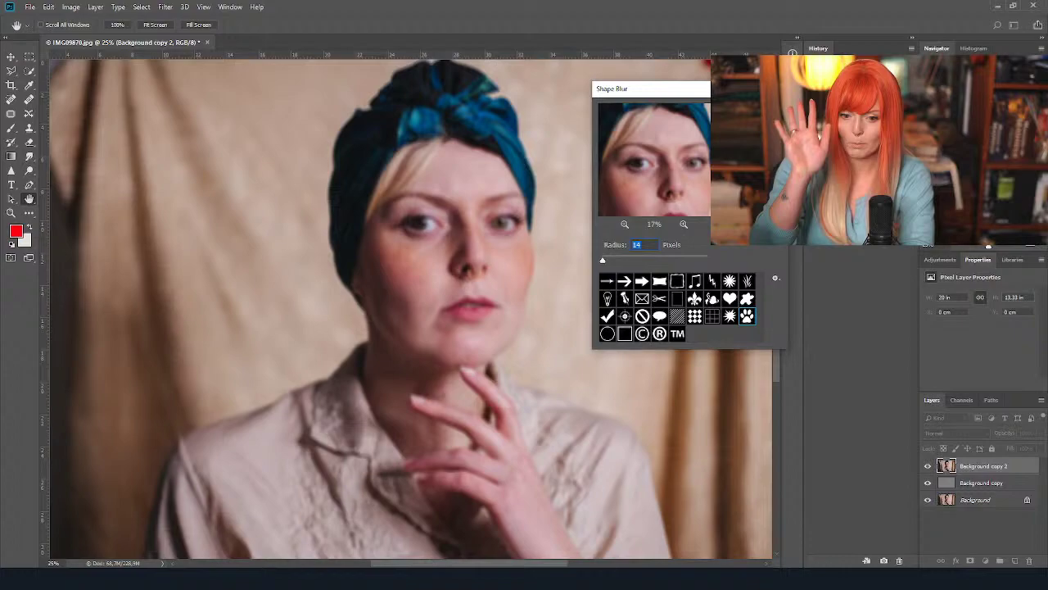
{"action": "key", "text": "Return"}
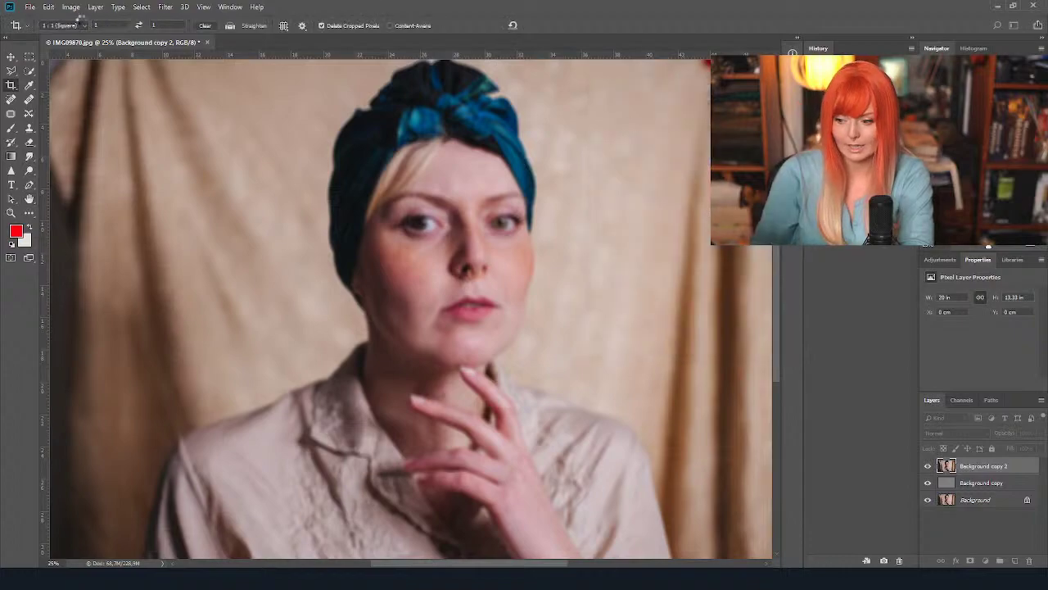
Add a Motion Blur at -4° with a 21-pixel distance to Background copy 2.
{"action": "left_click", "coordinate": [167, 6]}
{"action": "mouse_move", "coordinate": [270, 130]}
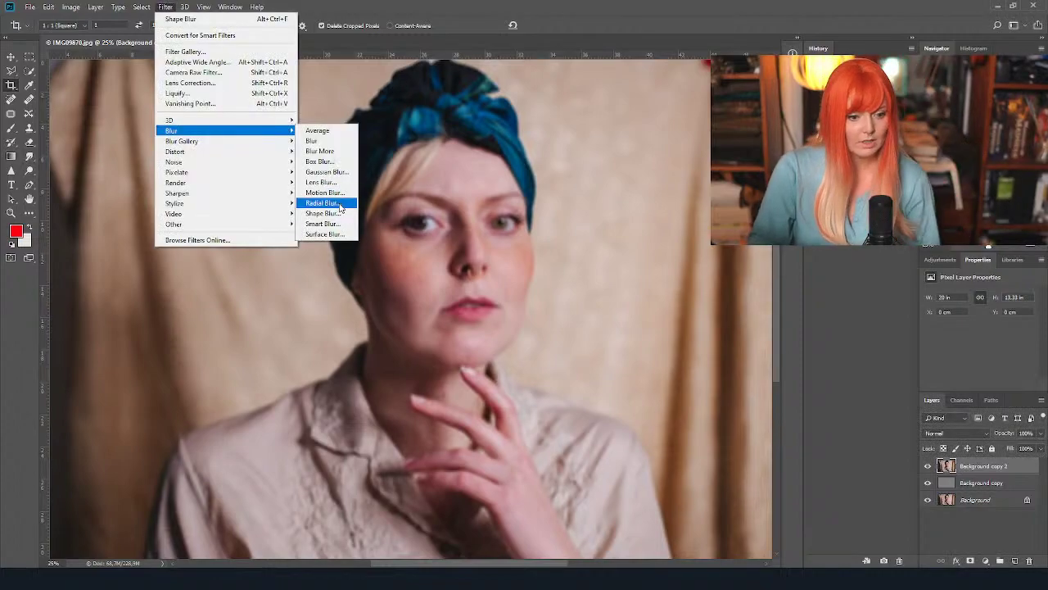
{"action": "left_click", "coordinate": [166, 6]}
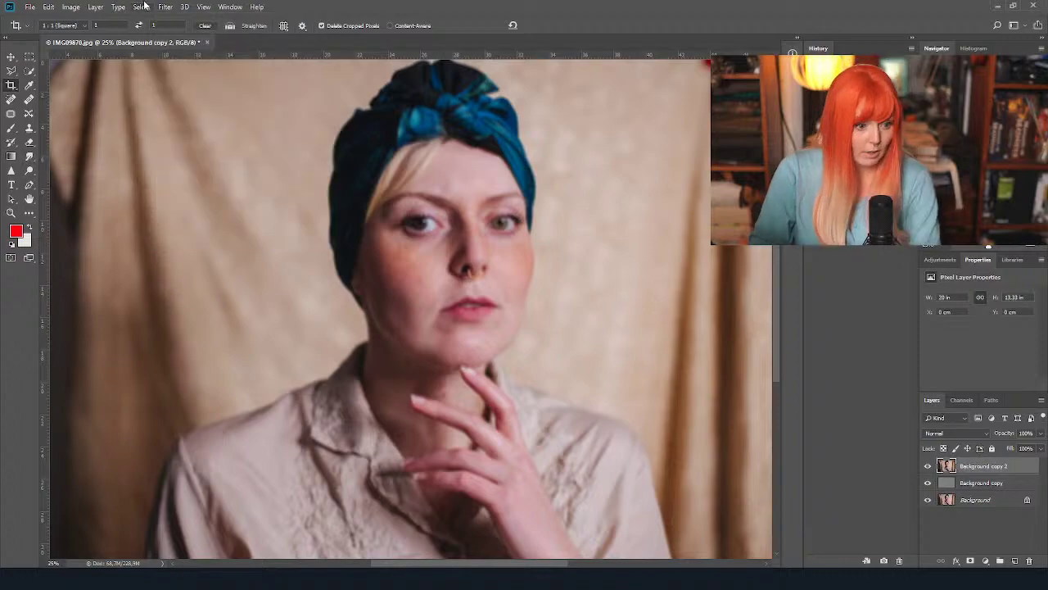
{"action": "left_click", "coordinate": [166, 6]}
{"action": "mouse_move", "coordinate": [230, 171]}
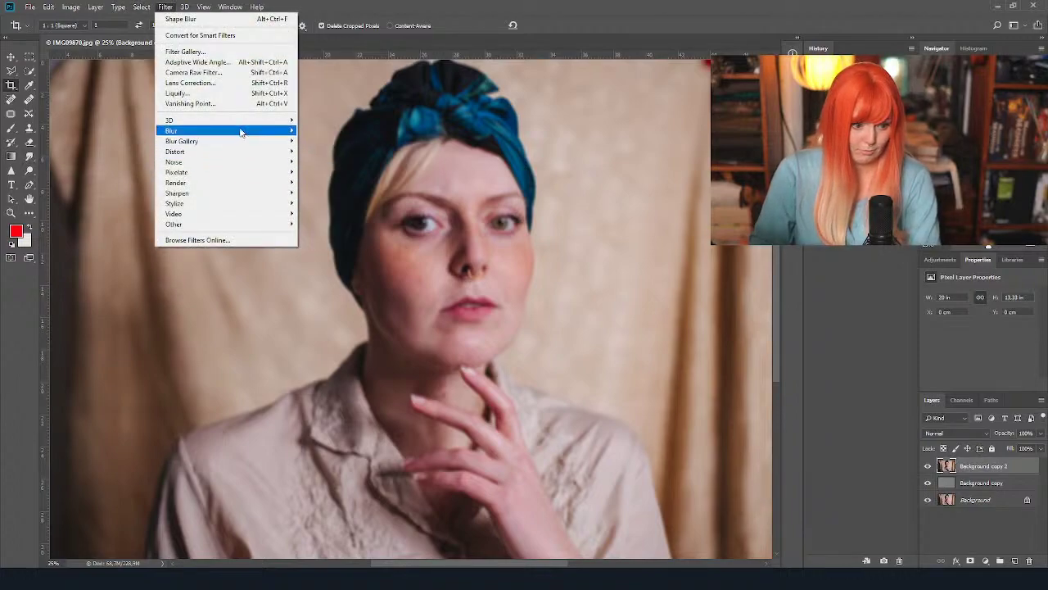
{"action": "mouse_move", "coordinate": [241, 132]}
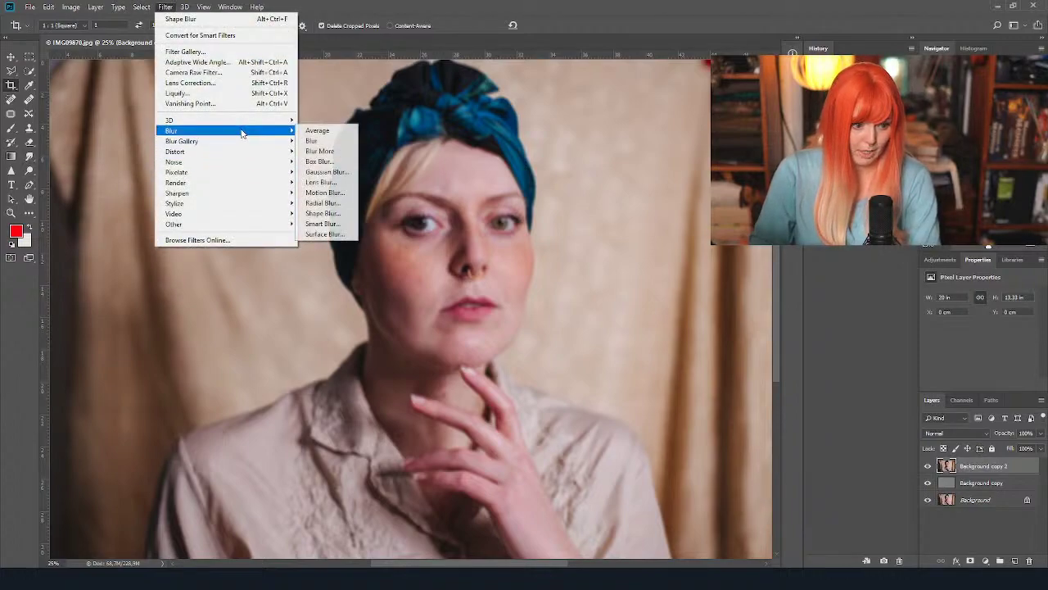
{"action": "left_click", "coordinate": [344, 192]}
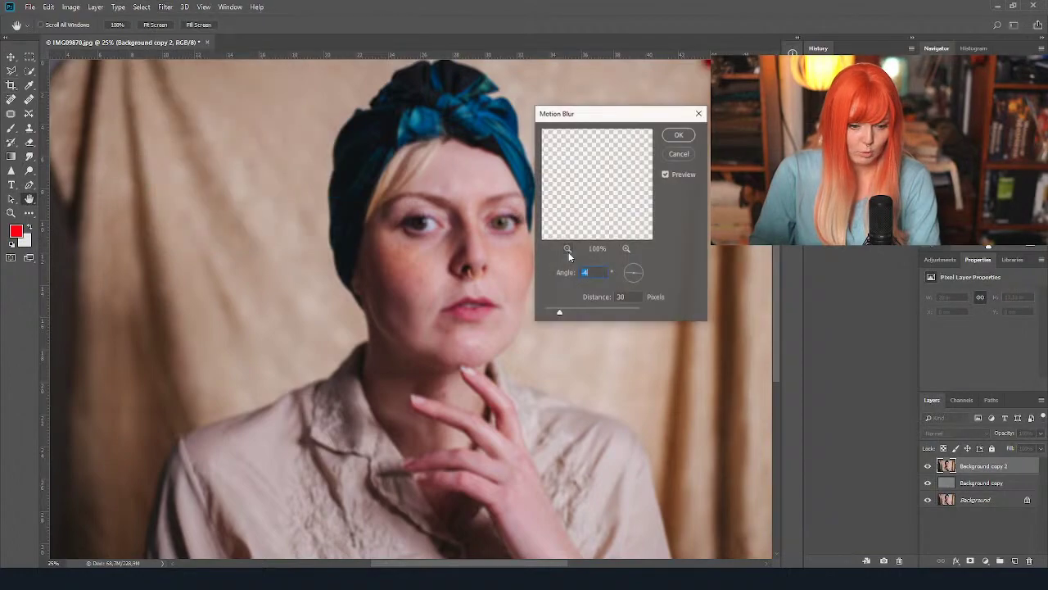
{"action": "left_click_drag", "start_coordinate": [570, 309], "coordinate": [554, 312]}
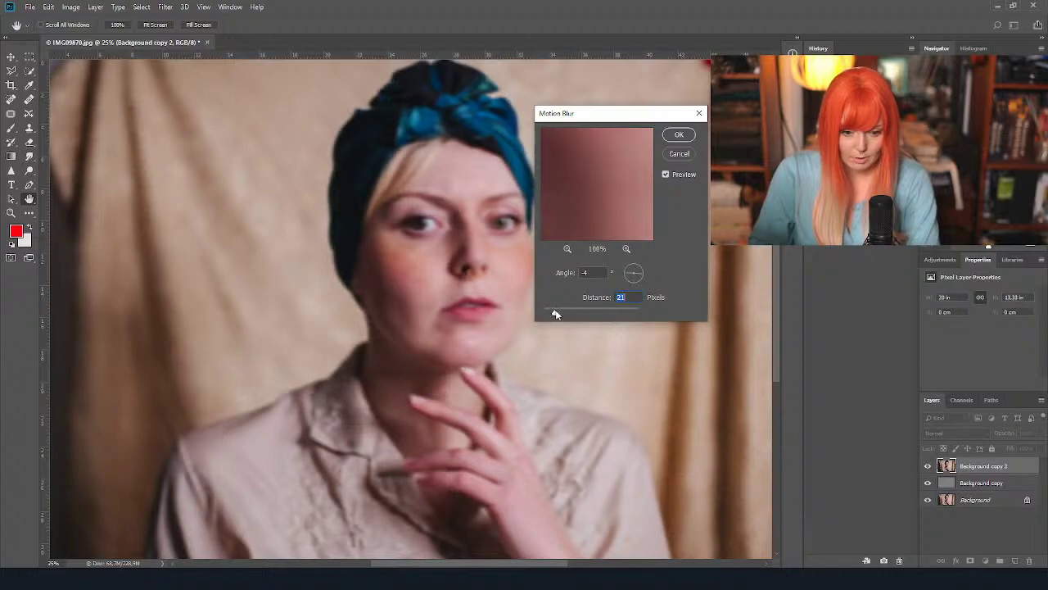
{"action": "left_click", "coordinate": [685, 136]}
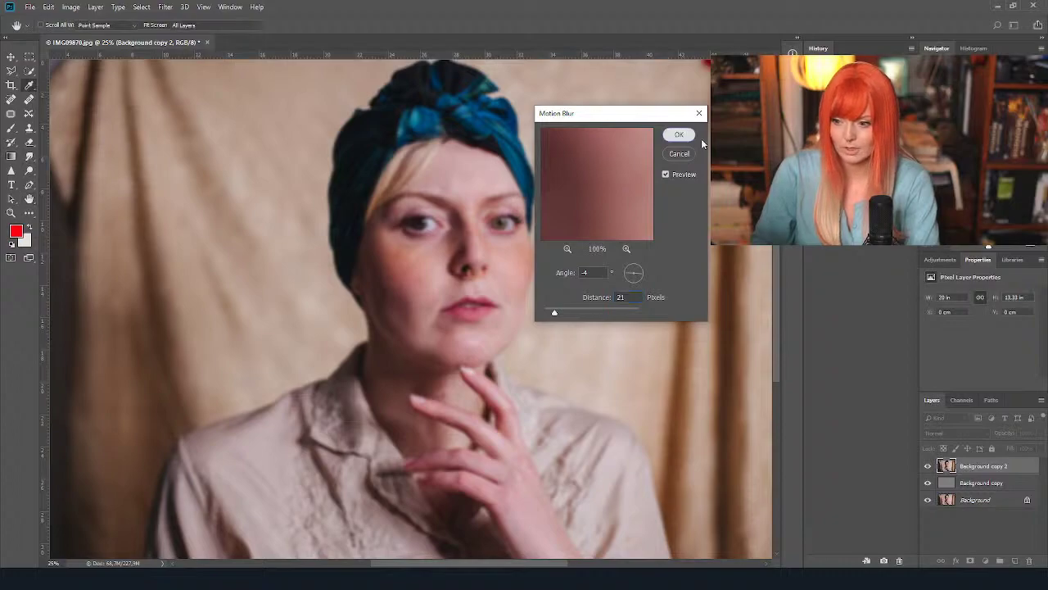
{"action": "left_click", "coordinate": [928, 465]}
{"action": "left_click", "coordinate": [928, 465]}
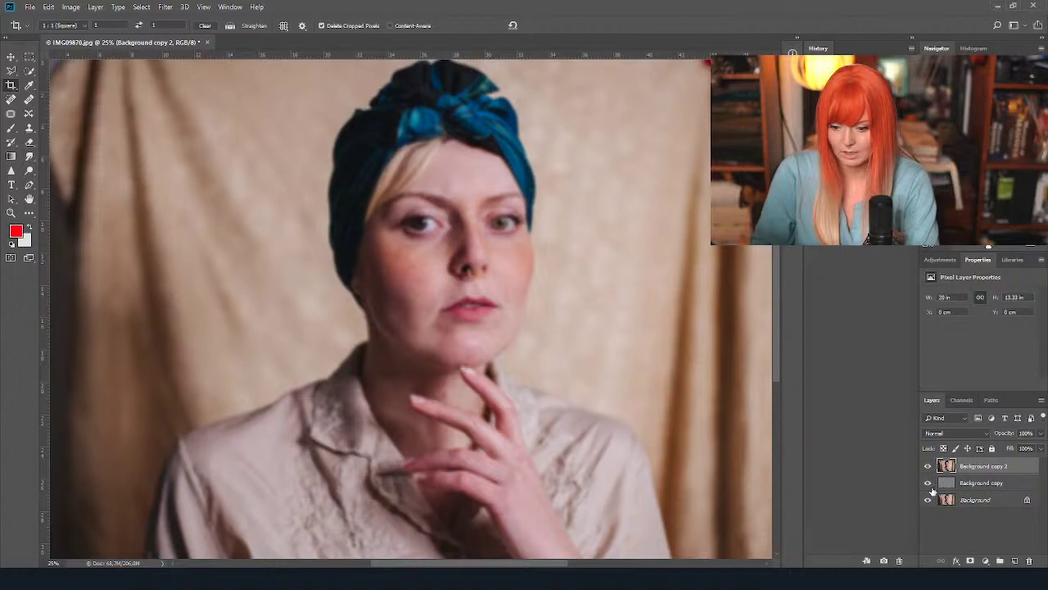
{"action": "left_click", "coordinate": [928, 465]}
{"action": "left_click", "coordinate": [970, 483]}
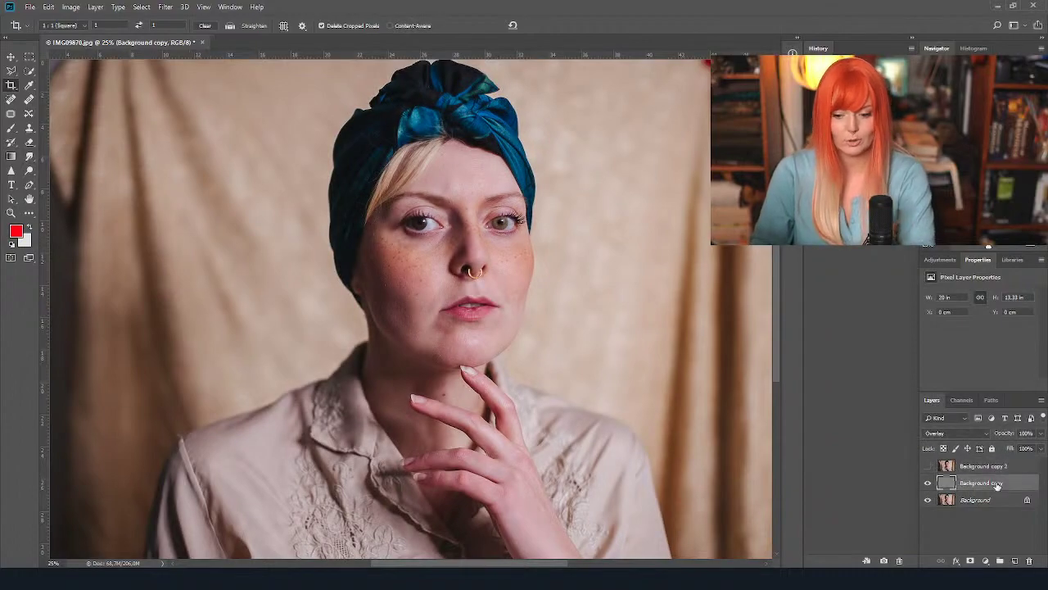
{"action": "left_click", "coordinate": [927, 484]}
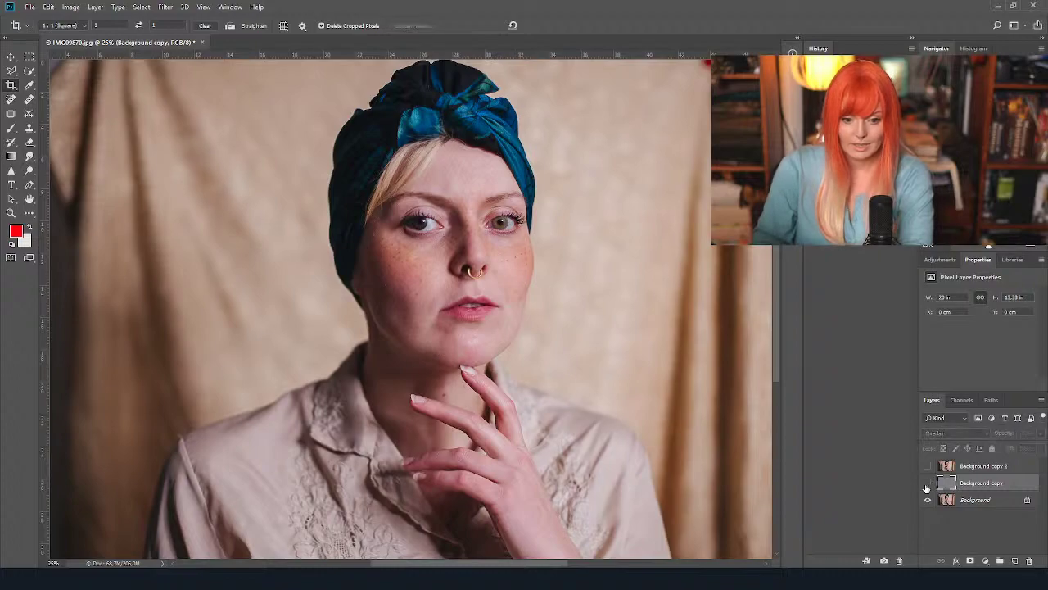
{"action": "left_click", "coordinate": [928, 483]}
{"action": "scroll", "coordinate": [499, 205], "scroll_direction": "up", "scroll_amount": 5}
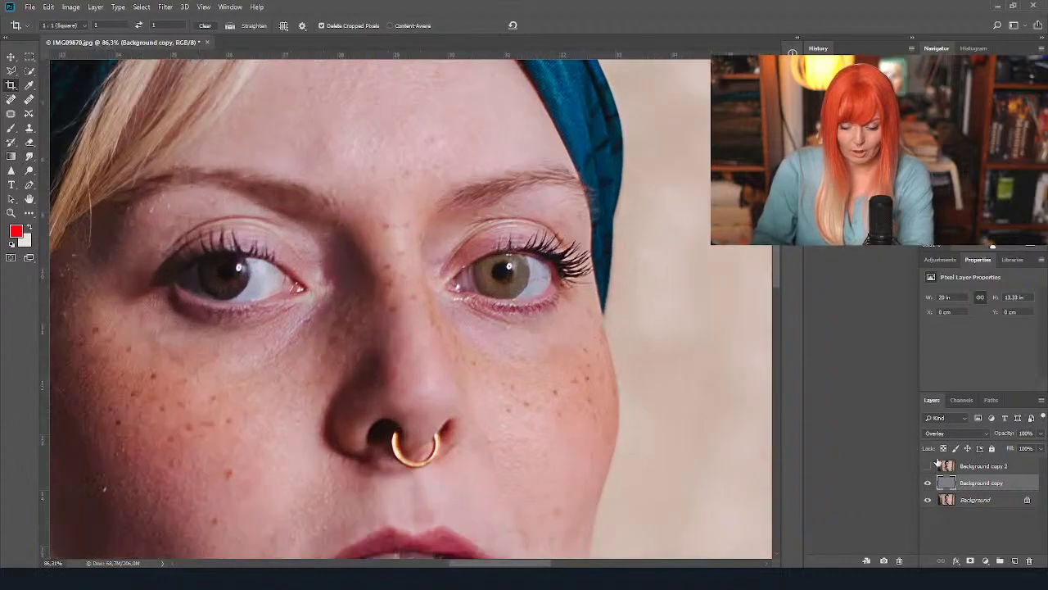
{"action": "left_click", "coordinate": [927, 483]}
{"action": "left_click", "coordinate": [928, 483]}
{"action": "left_click", "coordinate": [928, 483]}
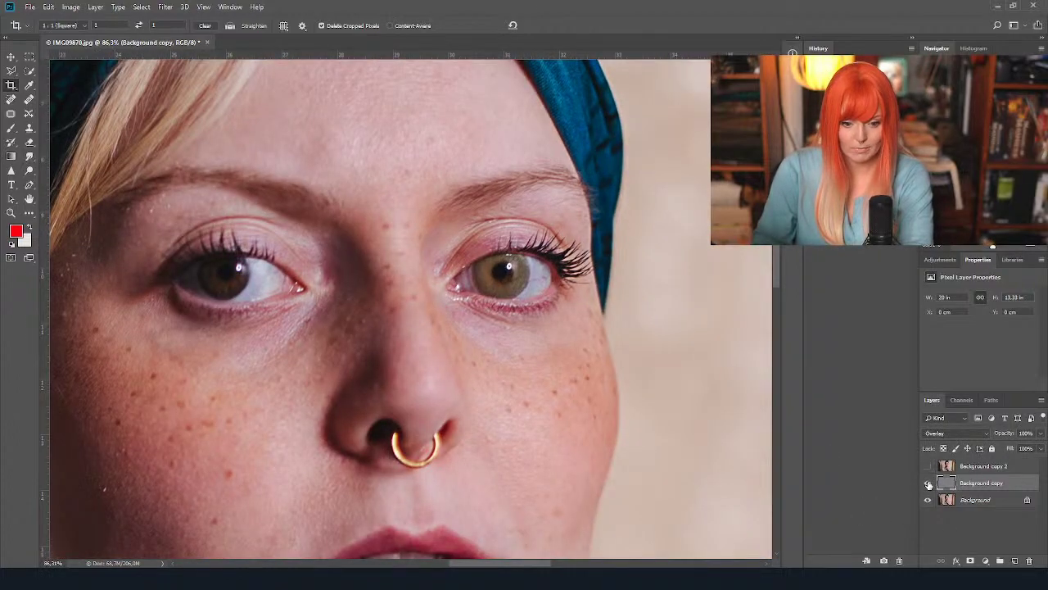
{"action": "left_click", "coordinate": [928, 483]}
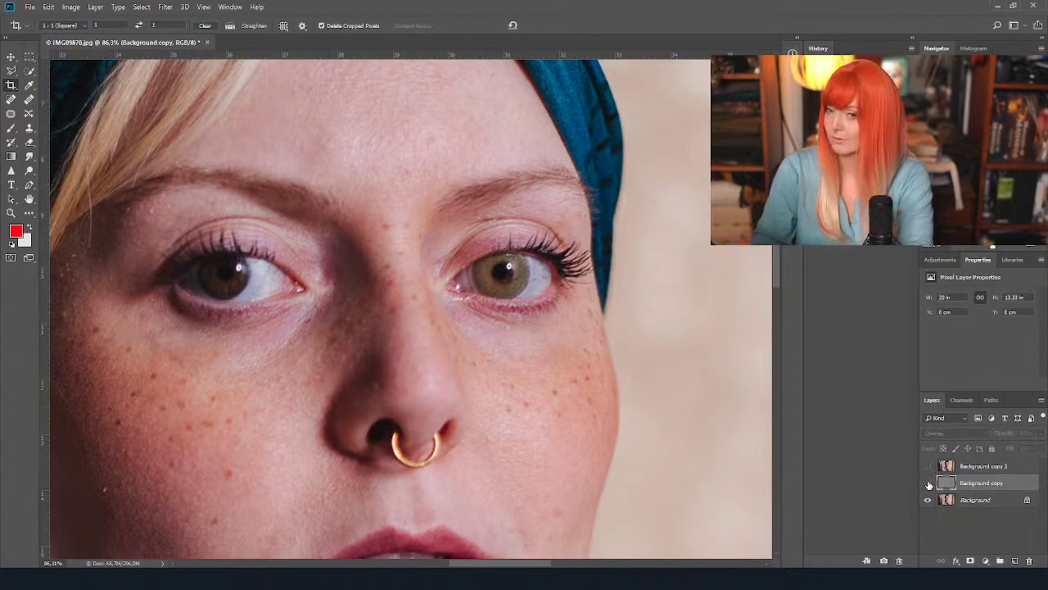
{"action": "left_click", "coordinate": [927, 483]}
{"action": "left_click", "coordinate": [928, 466]}
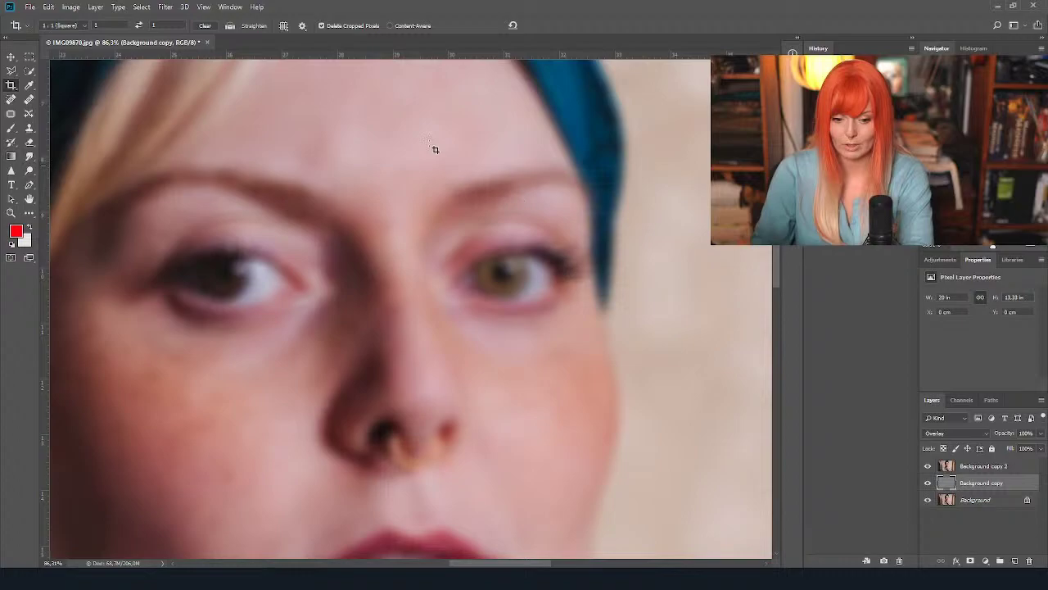
{"action": "key", "text": "ctrl+0"}
{"action": "key", "text": "alt+bracketright"}
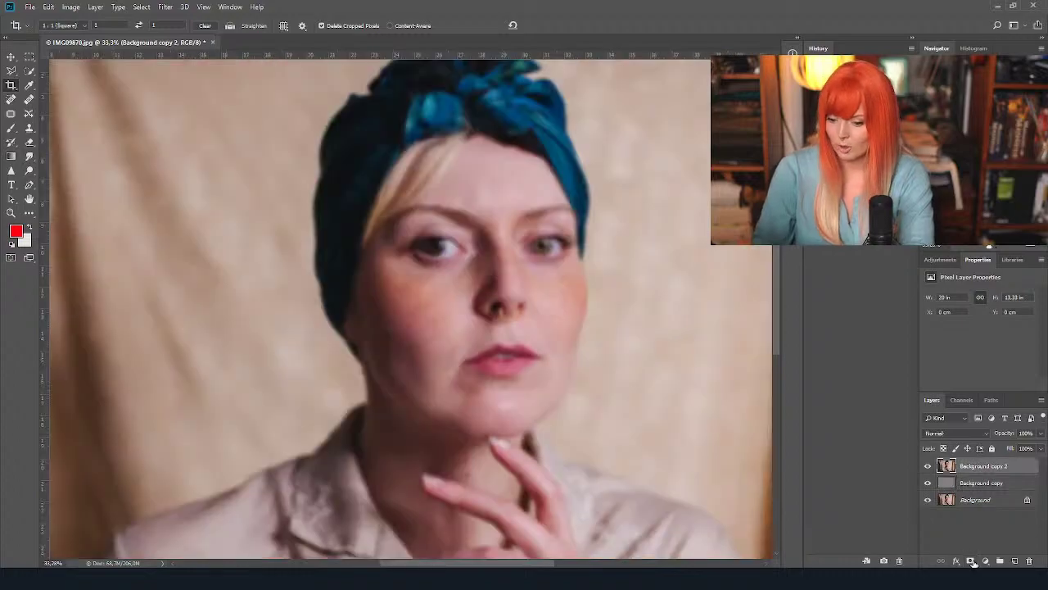
Add a white layer mask to Background copy 2 and set the brush to 28% opacity.
{"action": "left_click", "coordinate": [971, 561]}
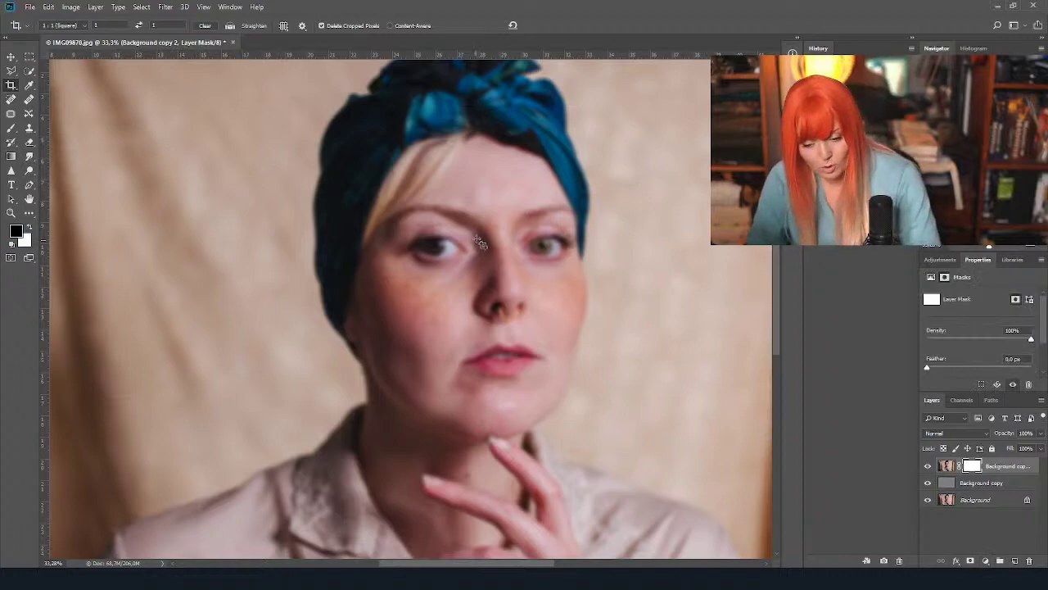
{"action": "key", "text": "b"}
{"action": "left_click", "coordinate": [46, 24]}
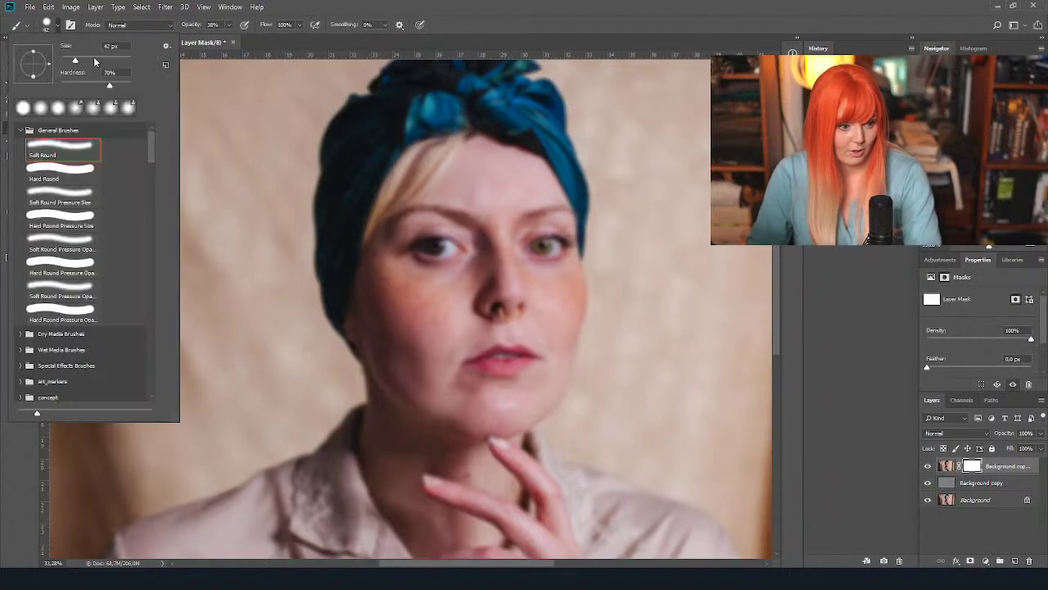
{"action": "left_click", "coordinate": [438, 246]}
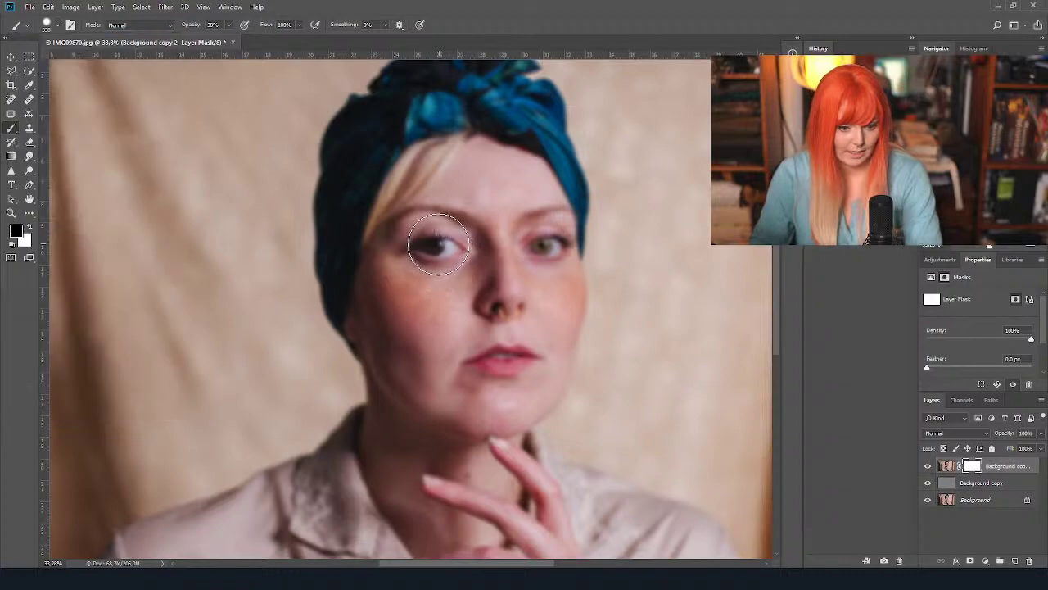
{"action": "left_click", "coordinate": [228, 24]}
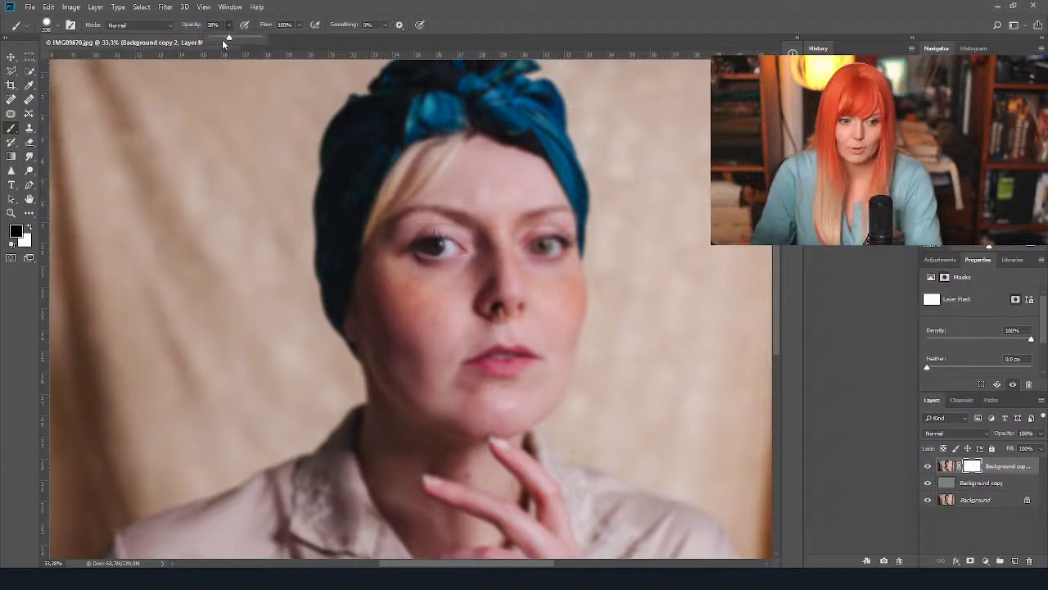
{"action": "left_click_drag", "start_coordinate": [230, 40], "coordinate": [222, 40]}
Paint the mask over the eyes, cheeks, mouth, chin and hand to restore sharp detail.
{"action": "left_click_drag", "start_coordinate": [549, 243], "coordinate": [536, 238]}
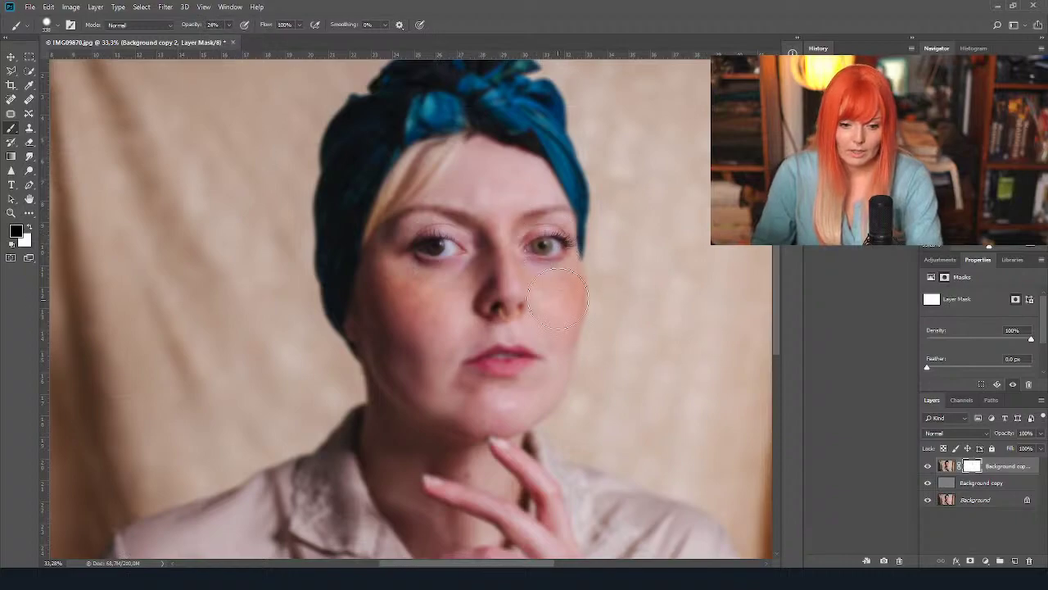
{"action": "left_click_drag", "start_coordinate": [422, 254], "coordinate": [430, 250]}
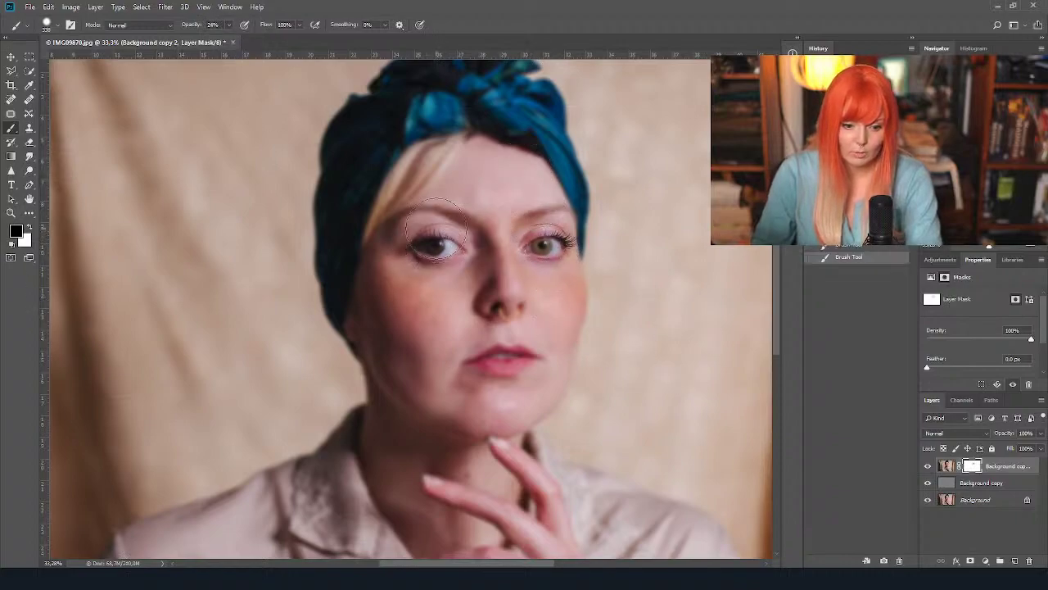
{"action": "left_click", "coordinate": [435, 276]}
{"action": "left_click", "coordinate": [442, 283]}
{"action": "left_click", "coordinate": [440, 337]}
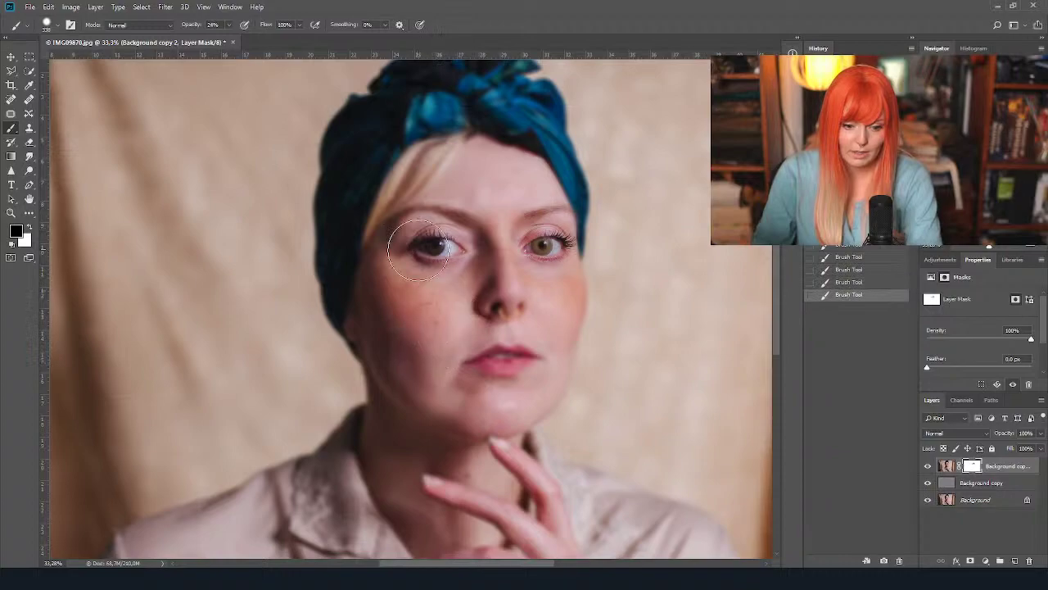
{"action": "left_click", "coordinate": [404, 243]}
{"action": "left_click", "coordinate": [495, 266]}
{"action": "left_click_drag", "start_coordinate": [589, 393], "coordinate": [577, 413]}
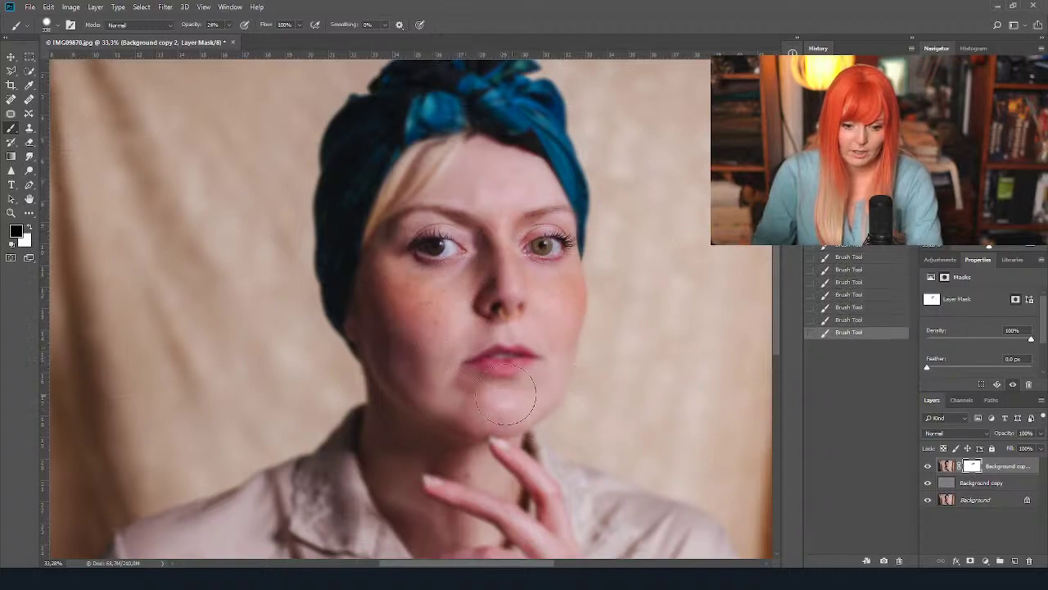
{"action": "mouse_move", "coordinate": [490, 389]}
{"action": "left_mouse_down"}
{"action": "mouse_move", "coordinate": [461, 387]}
{"action": "mouse_move", "coordinate": [448, 346]}
{"action": "mouse_move", "coordinate": [485, 370]}
{"action": "left_mouse_up"}
{"action": "mouse_move", "coordinate": [467, 455]}
{"action": "left_mouse_down"}
{"action": "mouse_move", "coordinate": [480, 367]}
{"action": "mouse_move", "coordinate": [449, 409]}
{"action": "left_mouse_up"}
{"action": "mouse_move", "coordinate": [573, 457]}
{"action": "left_mouse_down"}
{"action": "mouse_move", "coordinate": [606, 449]}
{"action": "mouse_move", "coordinate": [515, 466]}
{"action": "mouse_move", "coordinate": [524, 450]}
{"action": "mouse_move", "coordinate": [462, 476]}
{"action": "left_mouse_up"}
{"action": "mouse_move", "coordinate": [475, 466]}
{"action": "left_mouse_down"}
{"action": "mouse_move", "coordinate": [428, 491]}
{"action": "mouse_move", "coordinate": [417, 516]}
{"action": "left_mouse_up"}
{"action": "left_click_drag", "start_coordinate": [447, 468], "coordinate": [421, 516]}
Paint the mask further over the chin, neck and right background.
{"action": "scroll", "coordinate": [557, 457], "scroll_direction": "down", "scroll_amount": 3}
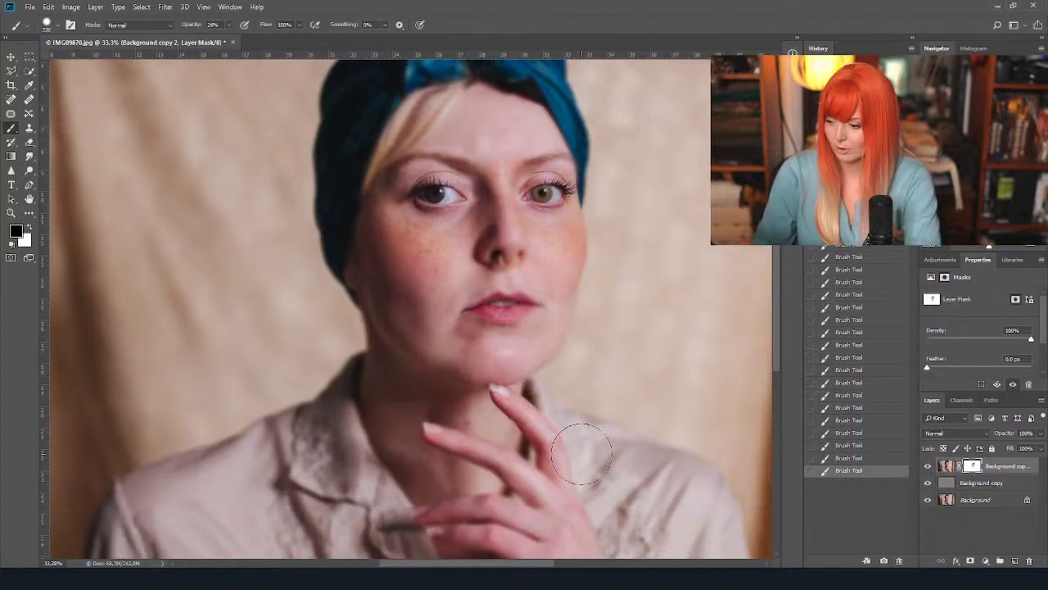
{"action": "left_click_drag", "start_coordinate": [561, 374], "coordinate": [518, 426]}
{"action": "left_click_drag", "start_coordinate": [573, 459], "coordinate": [565, 410]}
{"action": "left_click_drag", "start_coordinate": [549, 405], "coordinate": [533, 385]}
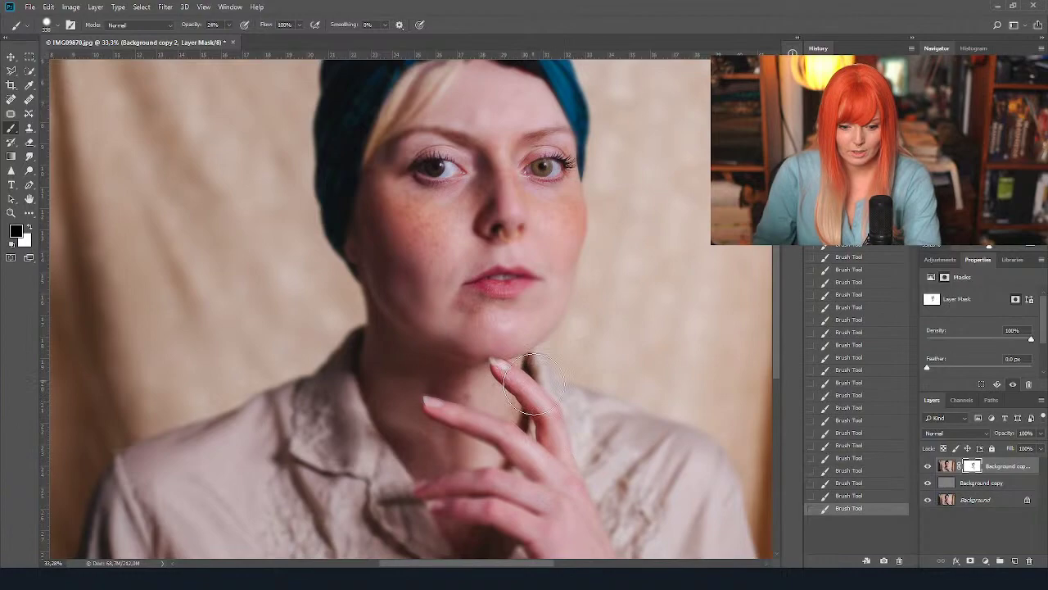
{"action": "mouse_move", "coordinate": [533, 382]}
{"action": "left_mouse_down"}
{"action": "mouse_move", "coordinate": [622, 394]}
{"action": "mouse_move", "coordinate": [671, 382]}
{"action": "left_mouse_up"}
{"action": "left_click", "coordinate": [674, 385]}
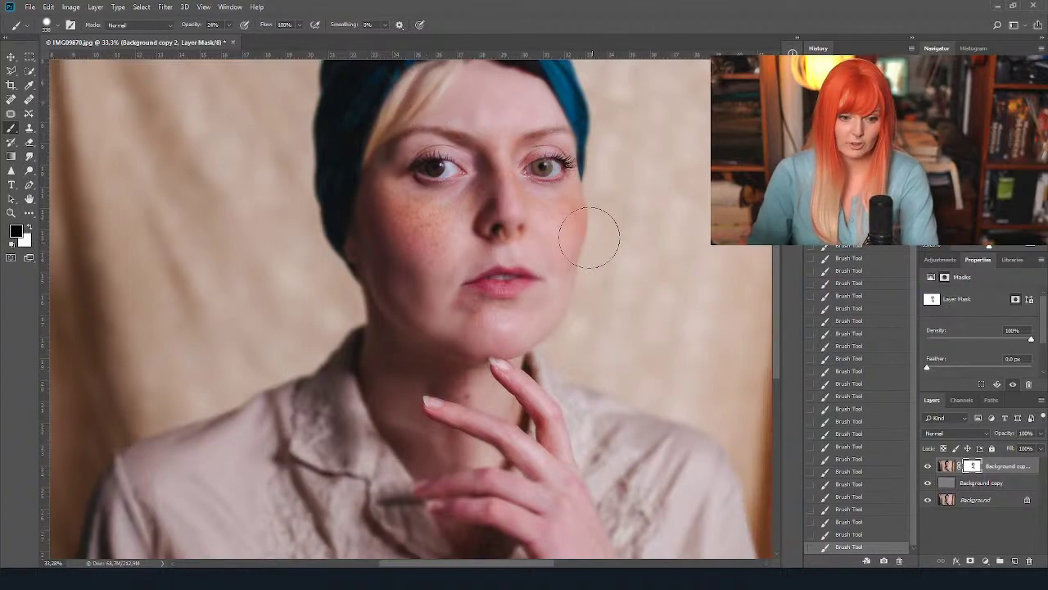
Undo the last mask strokes, paint over the turban top, and zoom out.
{"action": "key", "text": "ctrl+z"}
{"action": "key", "text": "ctrl+z"}
{"action": "left_click_drag", "start_coordinate": [530, 133], "coordinate": [526, 245]}
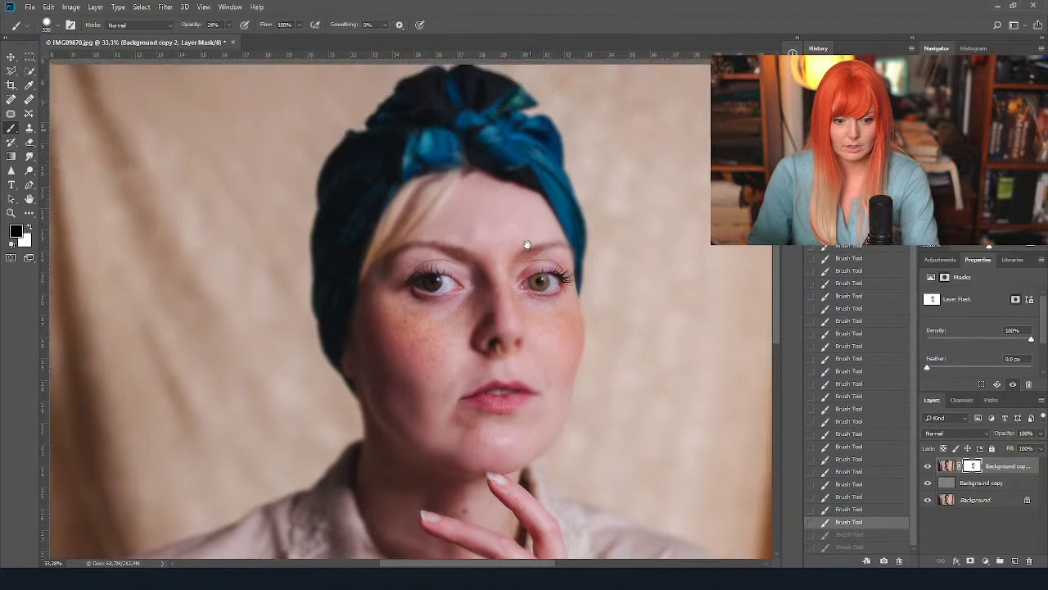
{"action": "left_click", "coordinate": [475, 105]}
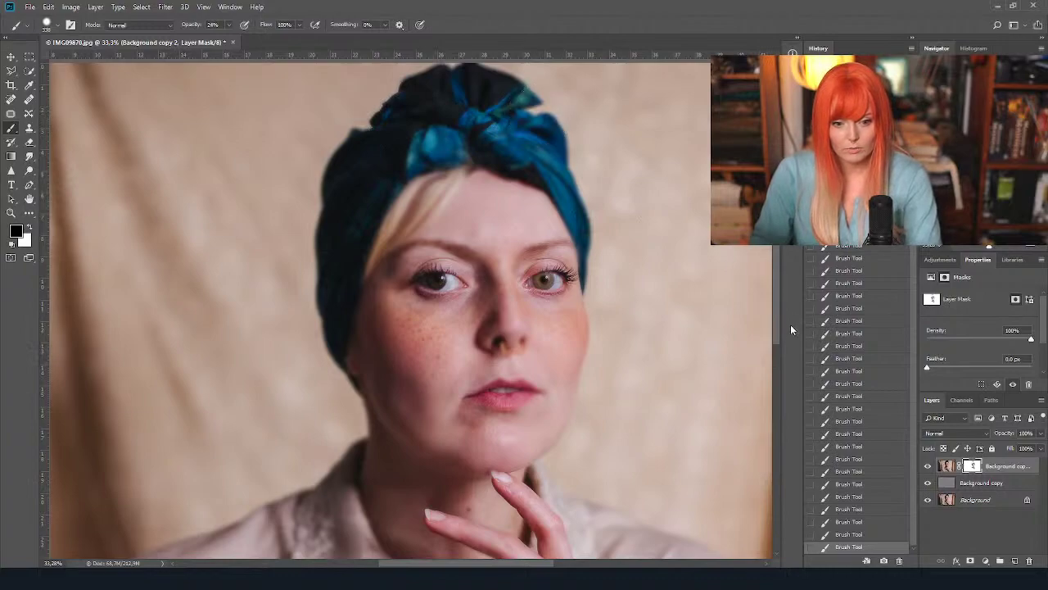
{"action": "scroll", "coordinate": [628, 274], "scroll_direction": "down", "scroll_amount": 2}
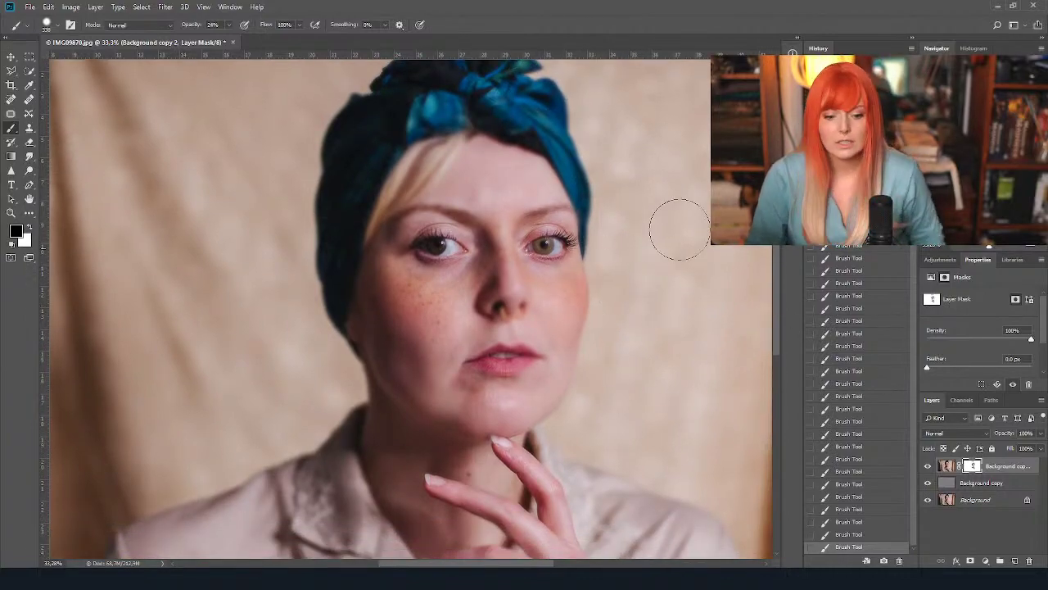
{"action": "scroll", "coordinate": [756, 210], "scroll_direction": "down", "scroll_amount": 5}
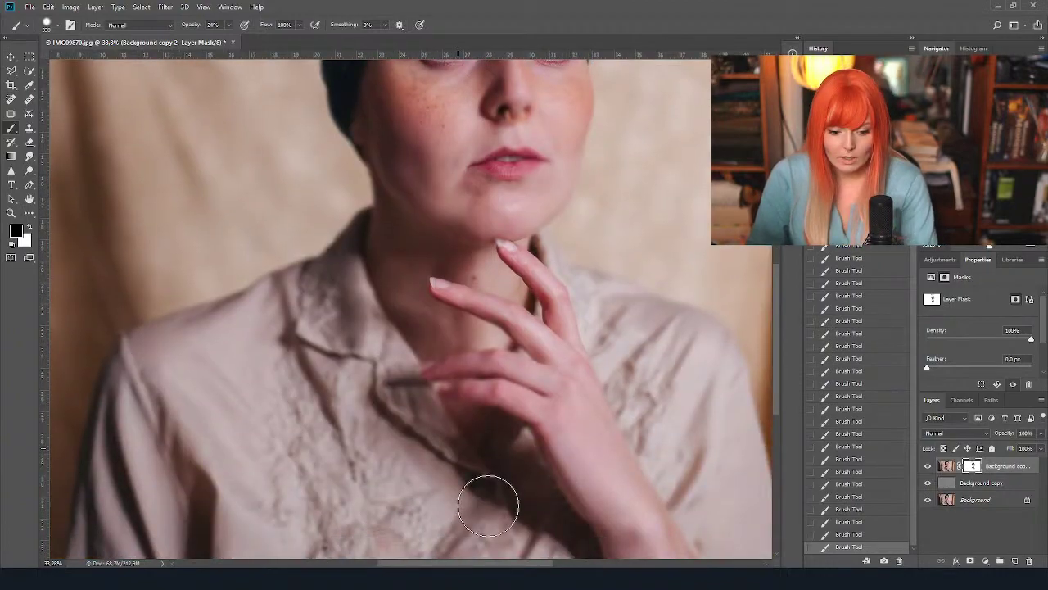
{"action": "scroll", "coordinate": [488, 505], "scroll_direction": "down", "scroll_amount": 2}
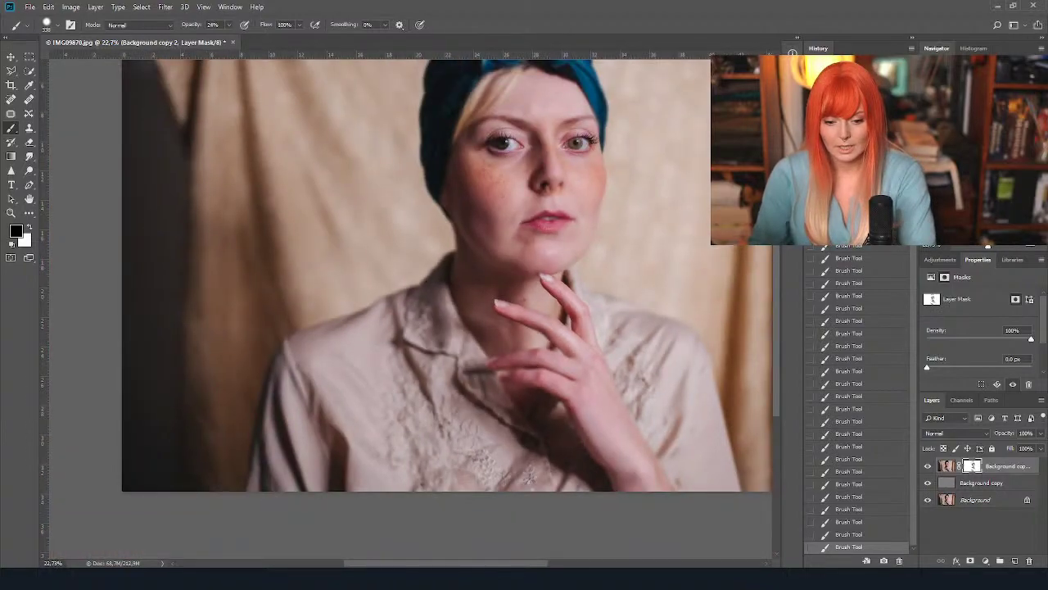
{"action": "scroll", "coordinate": [410, 311], "scroll_direction": "down", "scroll_amount": 1}
{"action": "left_click", "coordinate": [96, 7]}
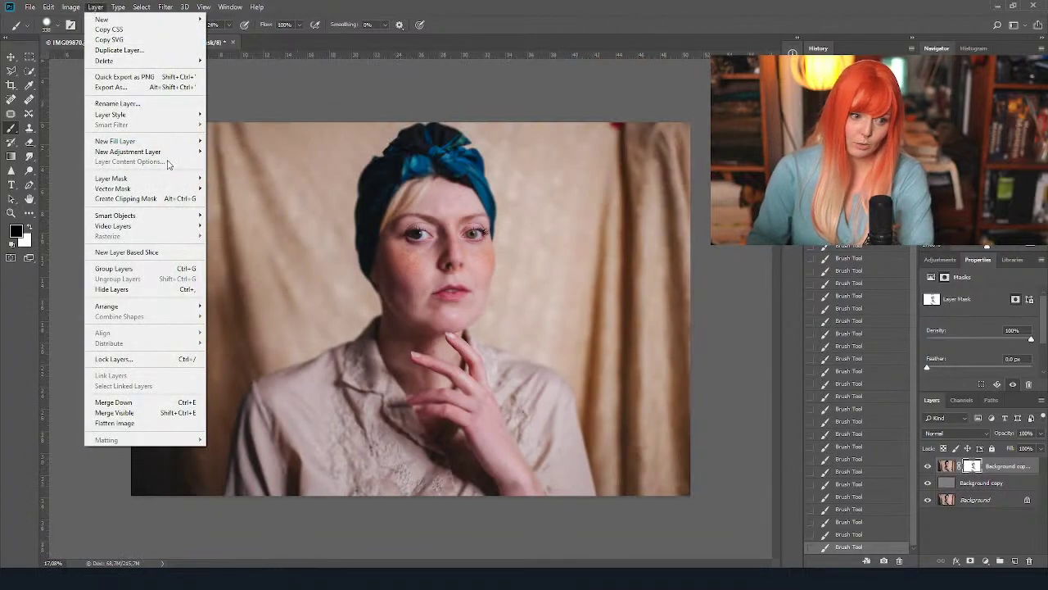
Add a Monochrome Channel Mixer 1 adjustment layer and compare it on and off.
{"action": "mouse_move", "coordinate": [189, 152]}
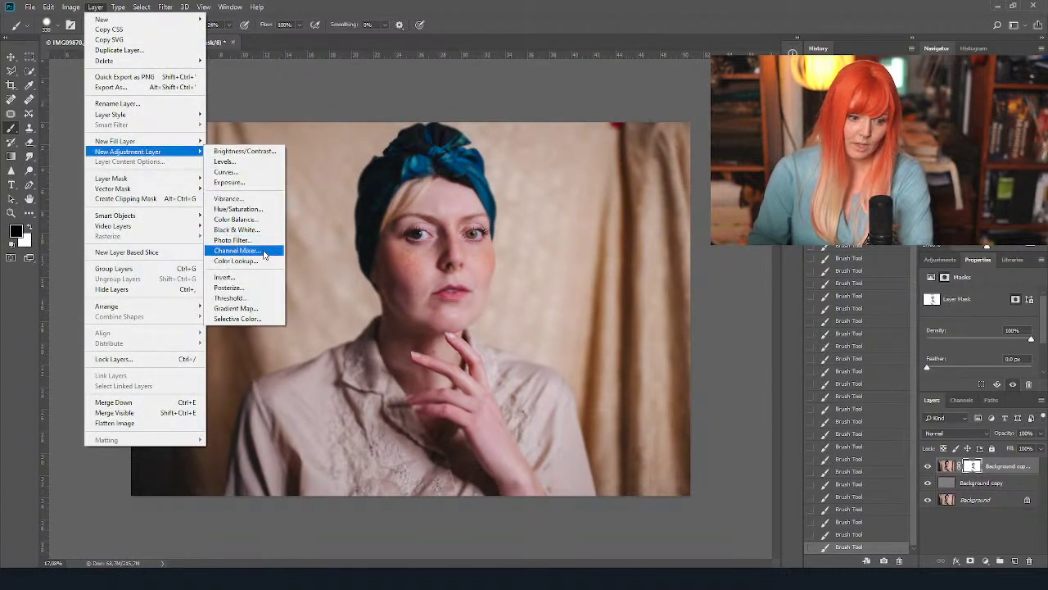
{"action": "left_click", "coordinate": [263, 252]}
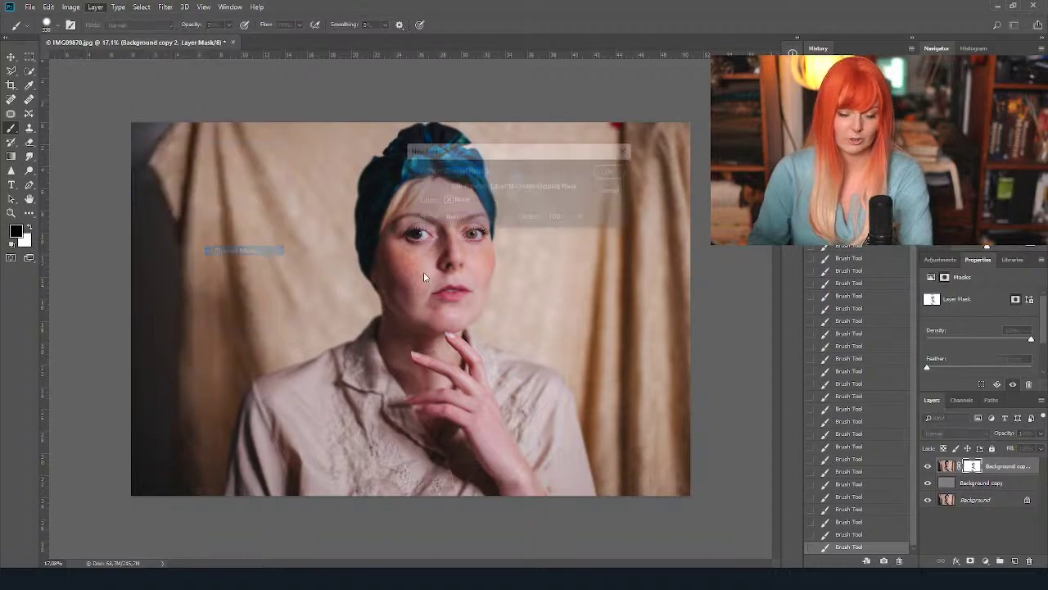
{"action": "left_click", "coordinate": [613, 174]}
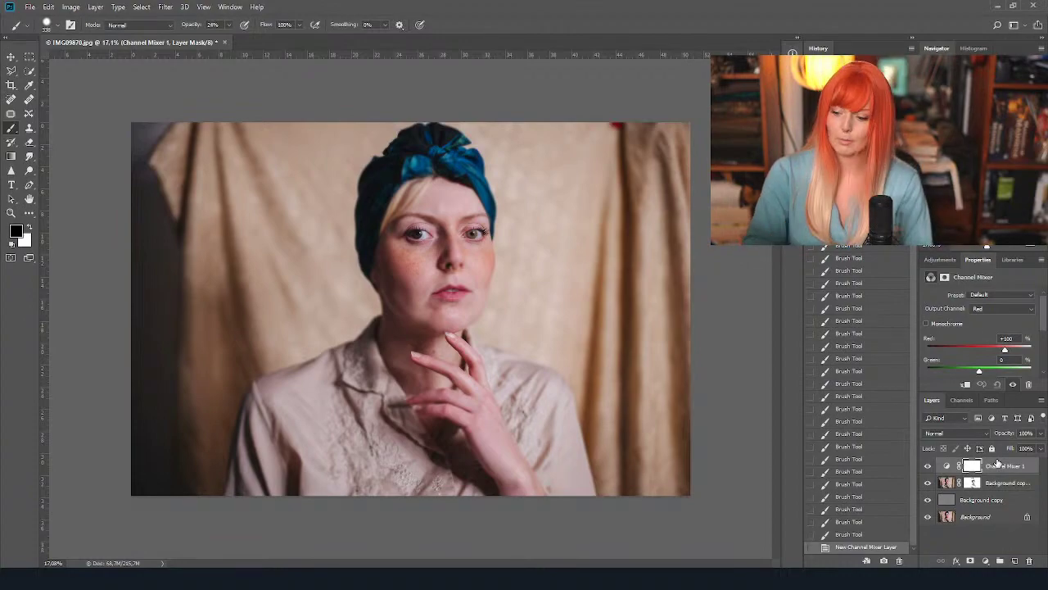
{"action": "scroll", "coordinate": [985, 327], "scroll_direction": "down", "scroll_amount": 2}
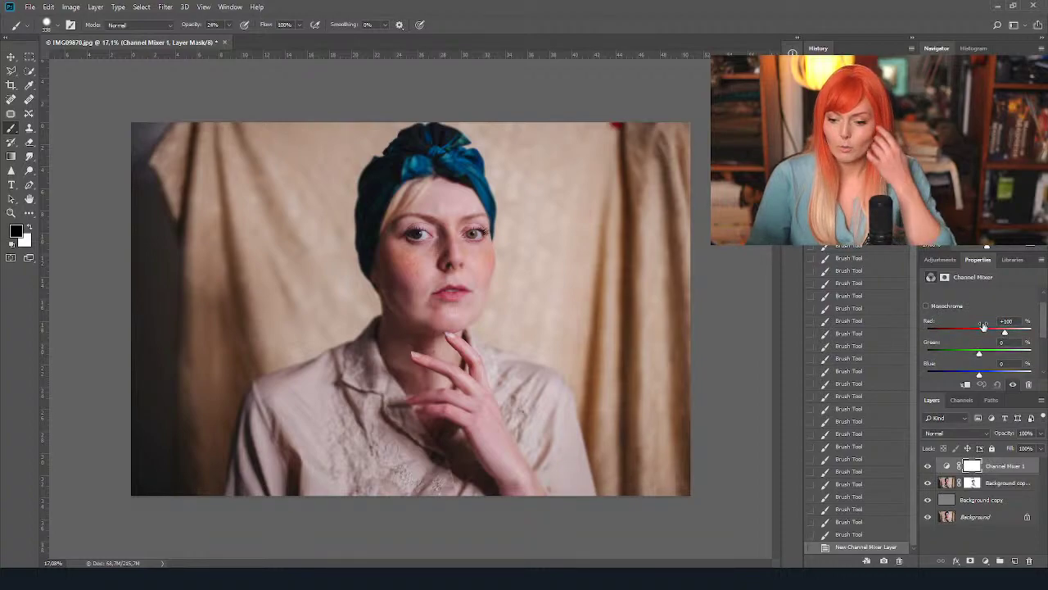
{"action": "scroll", "coordinate": [924, 321], "scroll_direction": "up", "scroll_amount": 2}
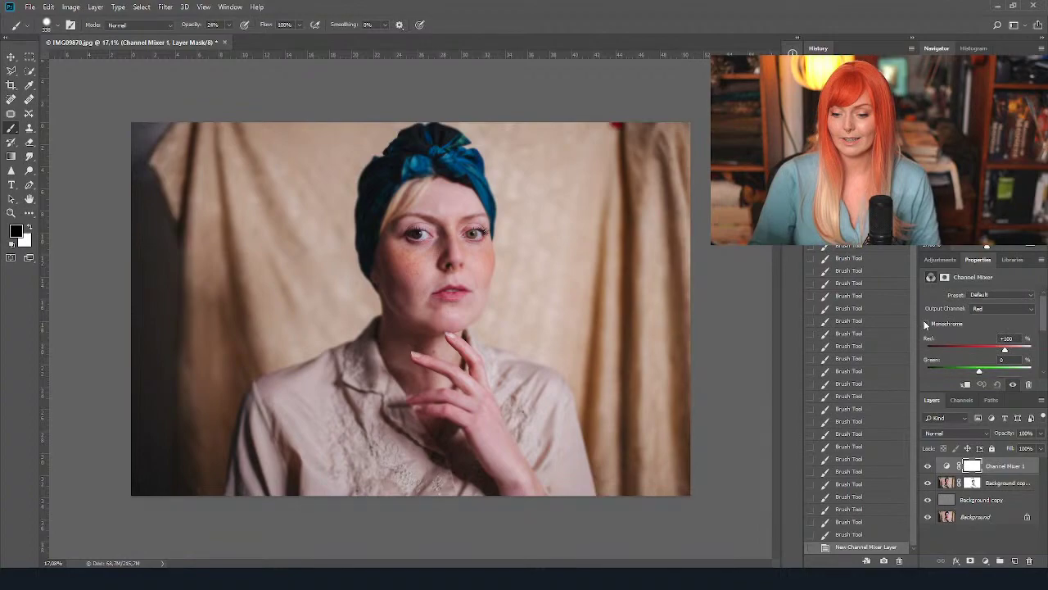
{"action": "left_click", "coordinate": [926, 324]}
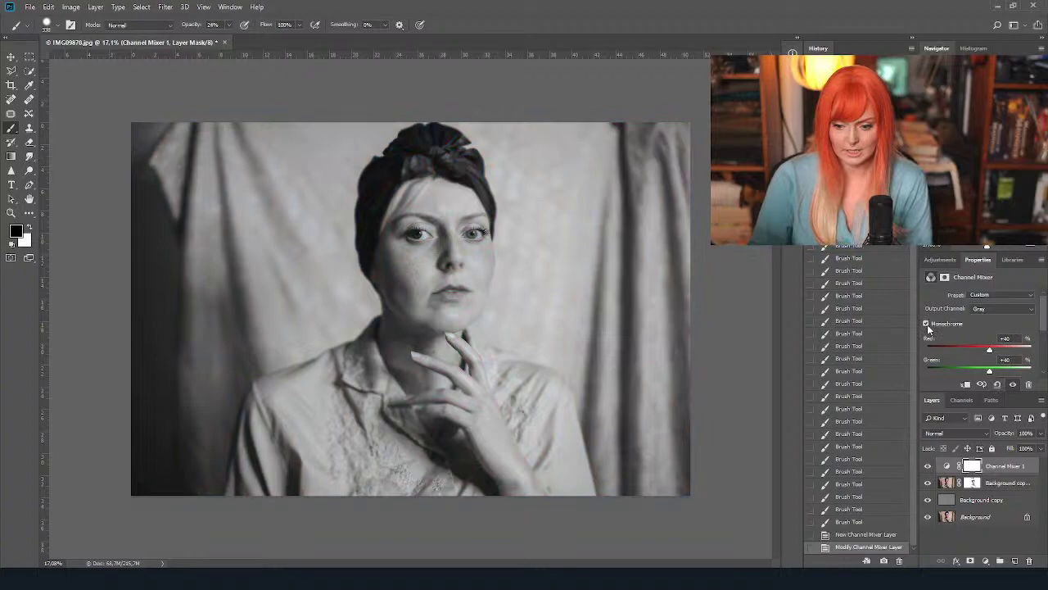
{"action": "left_click", "coordinate": [928, 467]}
{"action": "left_click", "coordinate": [929, 467]}
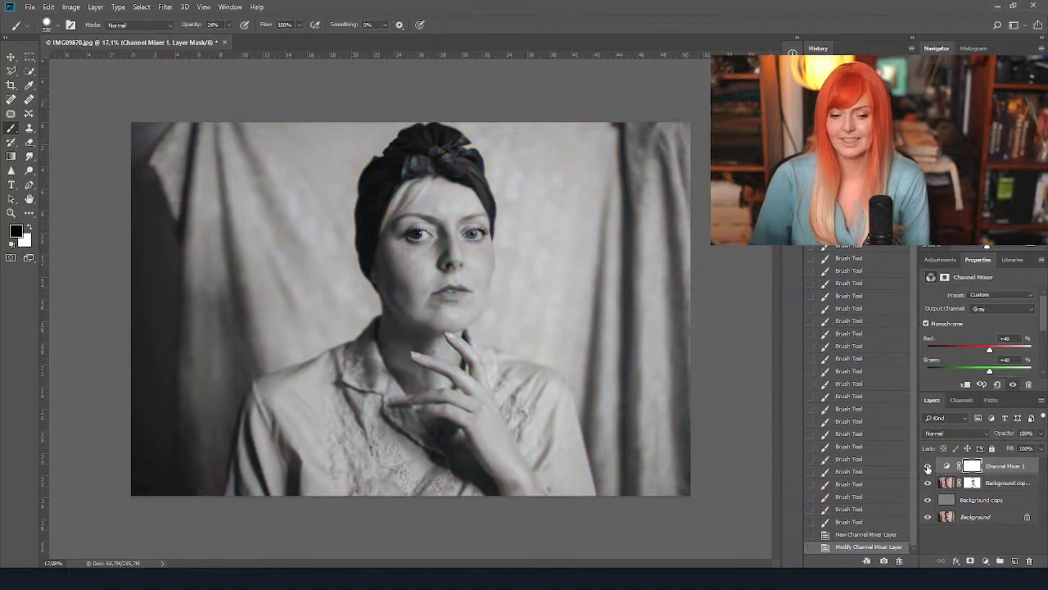
{"action": "left_click", "coordinate": [928, 467]}
{"action": "left_click", "coordinate": [928, 467]}
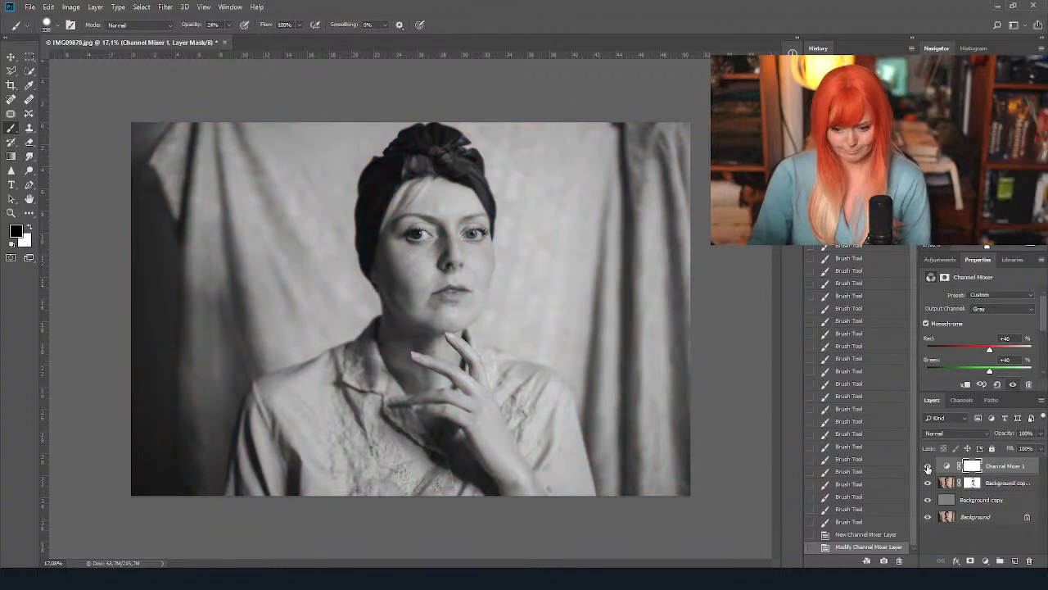
Set the Channel Mixer to Blue +200, Green -7 and Red -66.
{"action": "scroll", "coordinate": [986, 326], "scroll_direction": "down", "scroll_amount": 2}
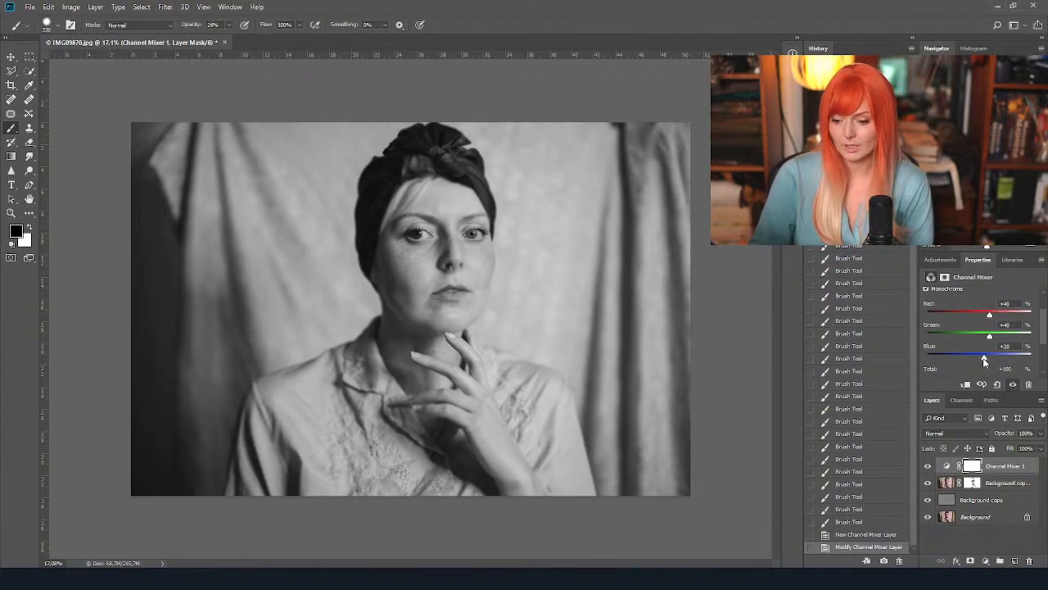
{"action": "left_click_drag", "start_coordinate": [985, 361], "coordinate": [1045, 362]}
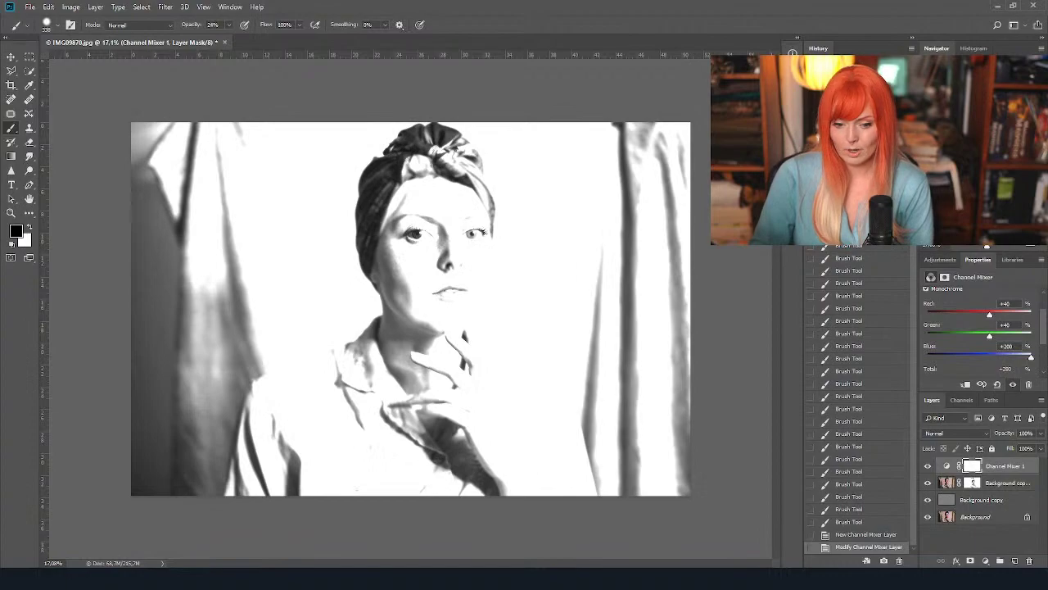
{"action": "left_click_drag", "start_coordinate": [991, 316], "coordinate": [962, 335]}
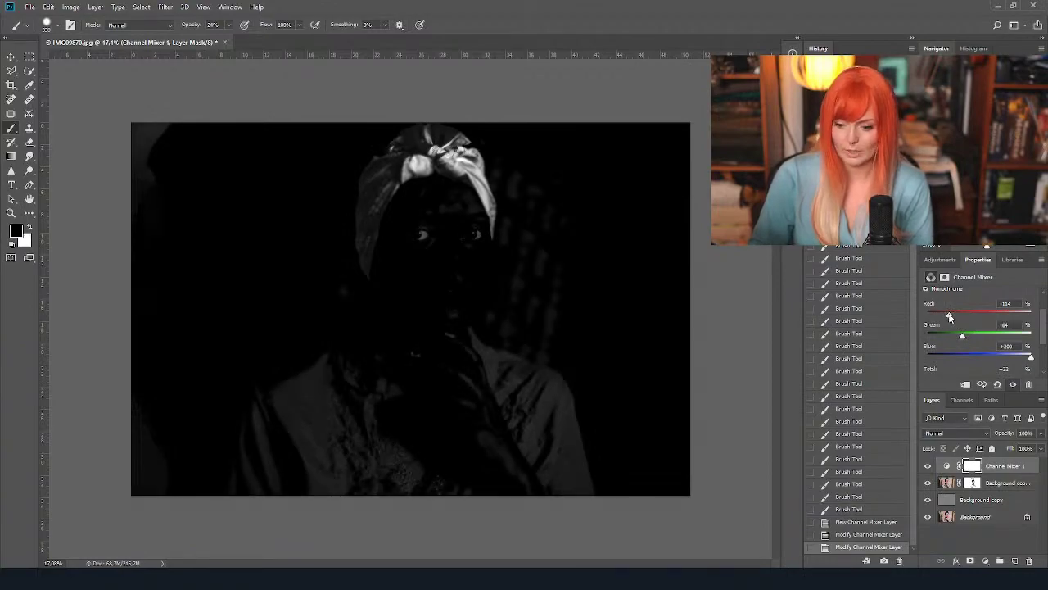
{"action": "mouse_move", "coordinate": [951, 316]}
{"action": "left_mouse_down"}
{"action": "mouse_move", "coordinate": [978, 341]}
{"action": "mouse_move", "coordinate": [962, 317]}
{"action": "left_mouse_up"}
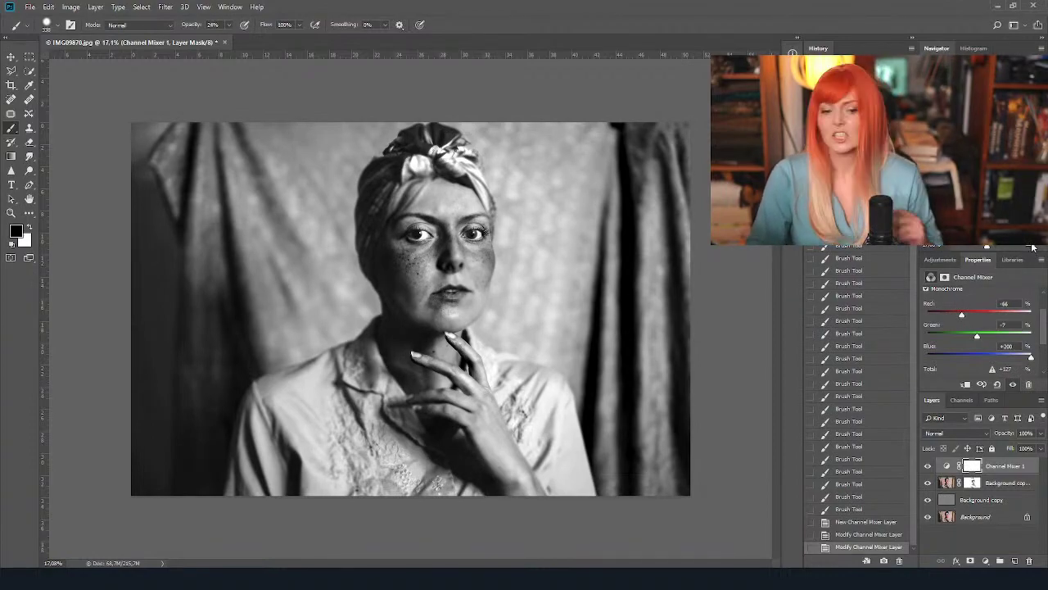
Zoom to 50% on the face and darken the mix to Green -24 and Red -76.
{"action": "key", "text": "ctrl+plus"}
{"action": "key", "text": "ctrl+plus"}
{"action": "key", "text": "ctrl+plus"}
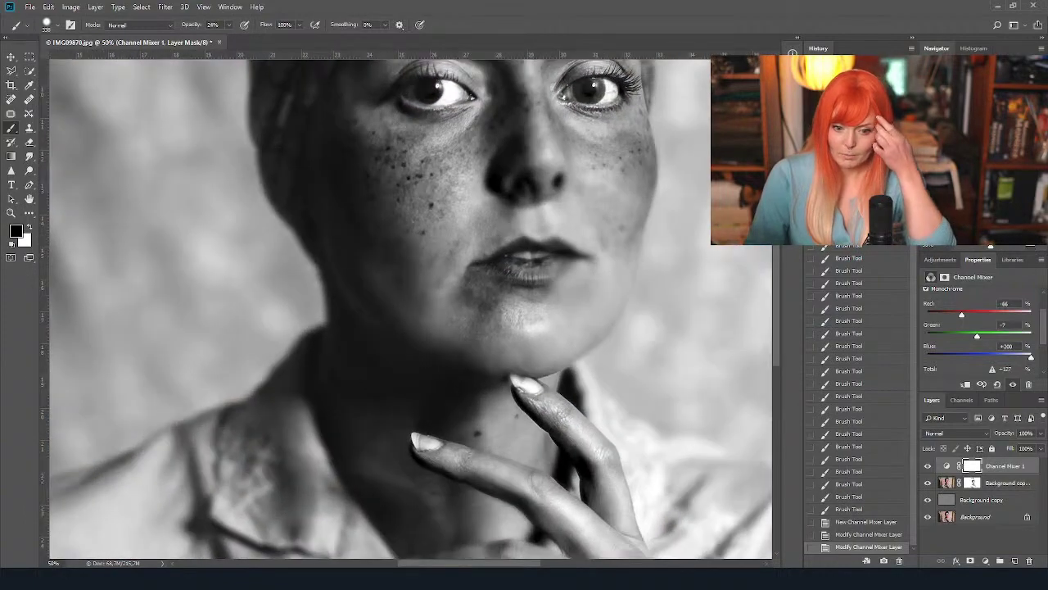
{"action": "left_click_drag", "start_coordinate": [409, 311], "coordinate": [383, 357]}
{"action": "scroll", "coordinate": [410, 309], "scroll_direction": "up", "scroll_amount": 1}
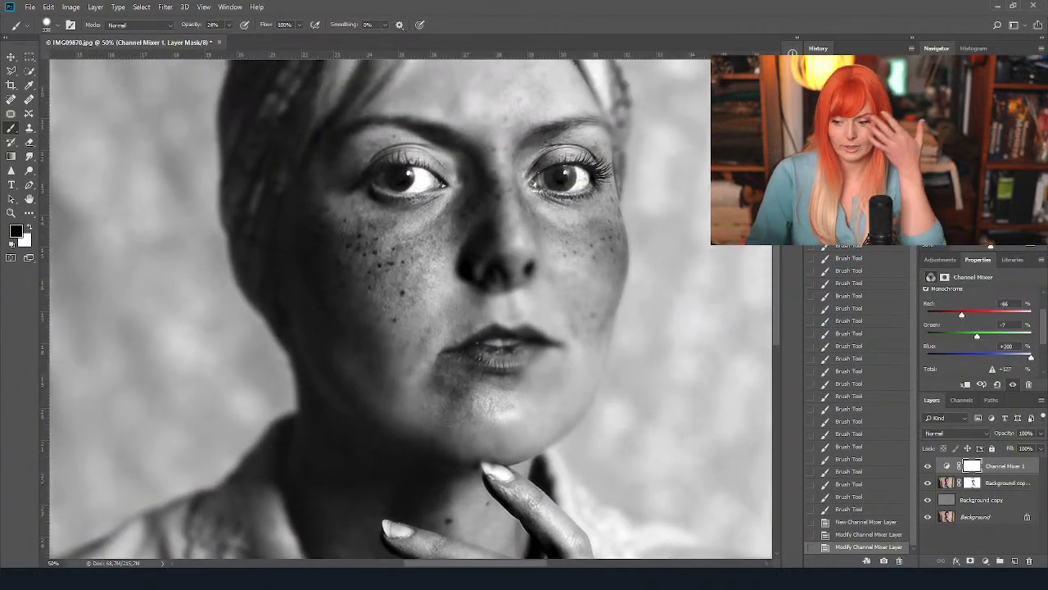
{"action": "left_click_drag", "start_coordinate": [577, 184], "coordinate": [530, 237]}
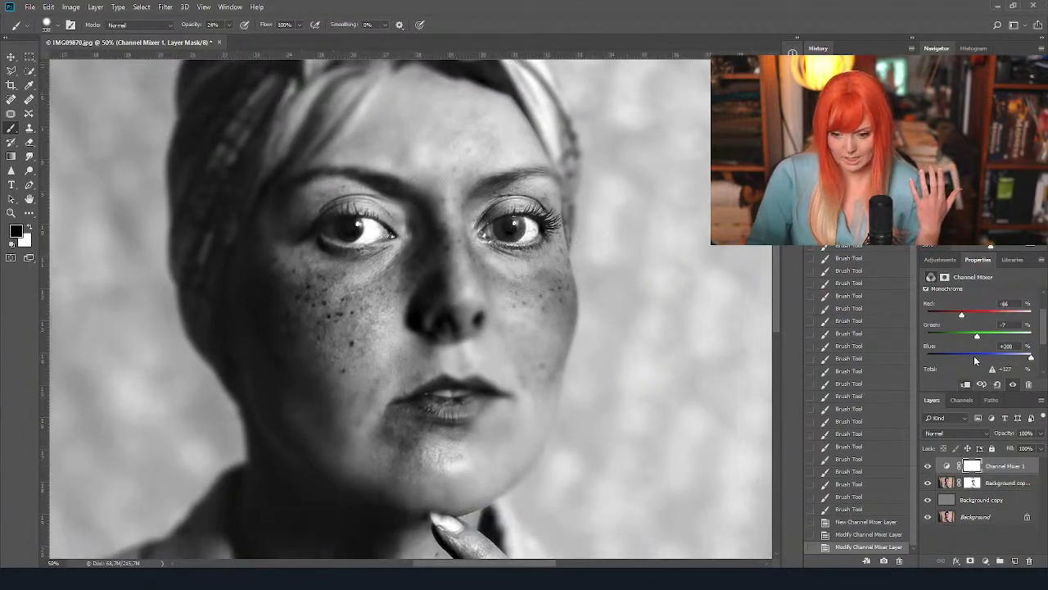
{"action": "left_click_drag", "start_coordinate": [976, 338], "coordinate": [973, 339]}
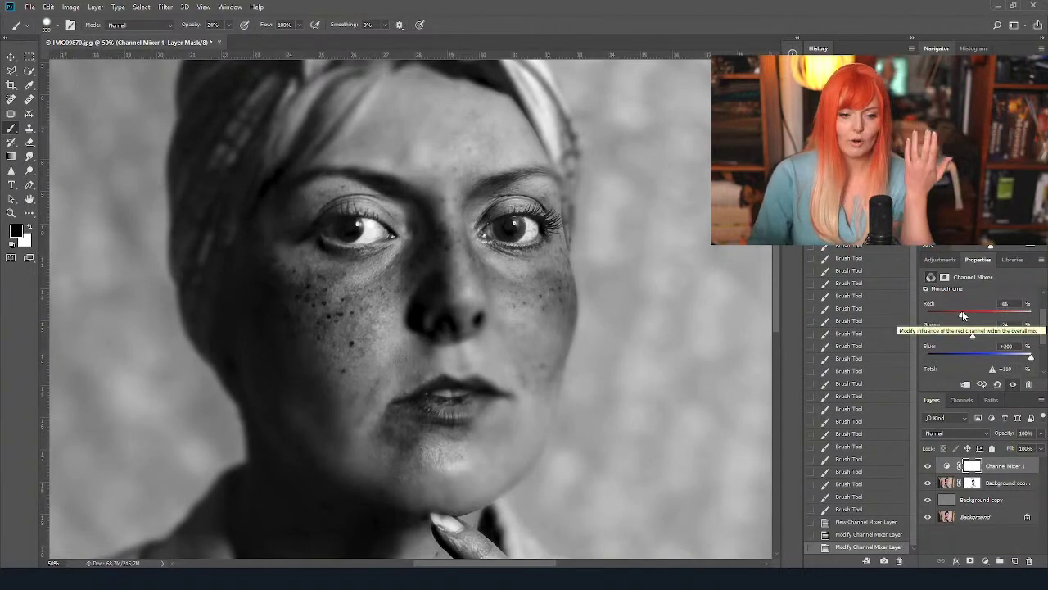
{"action": "left_click_drag", "start_coordinate": [962, 311], "coordinate": [959, 313]}
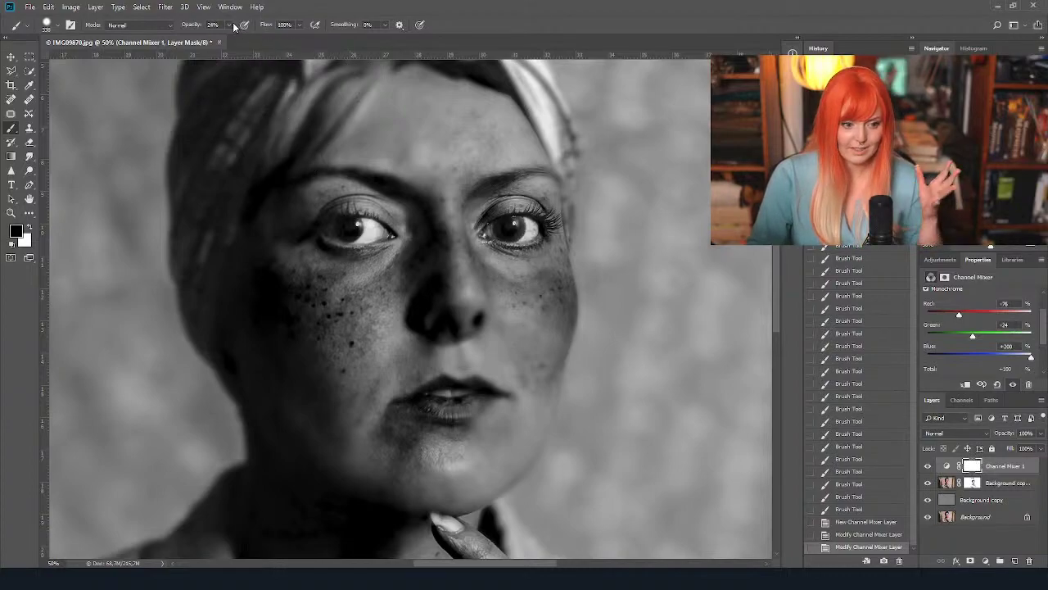
Set the brush to 18% opacity and target the Background copy 2 layer mask.
{"action": "left_click", "coordinate": [54, 24]}
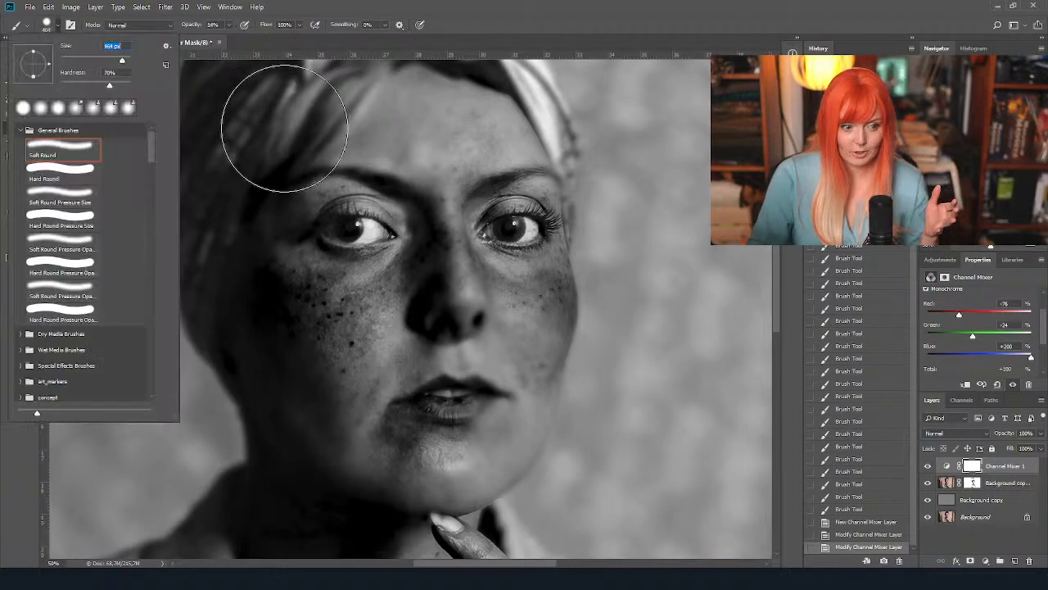
{"action": "key", "text": "Escape"}
{"action": "key", "text": "1"}
{"action": "key", "text": "8"}
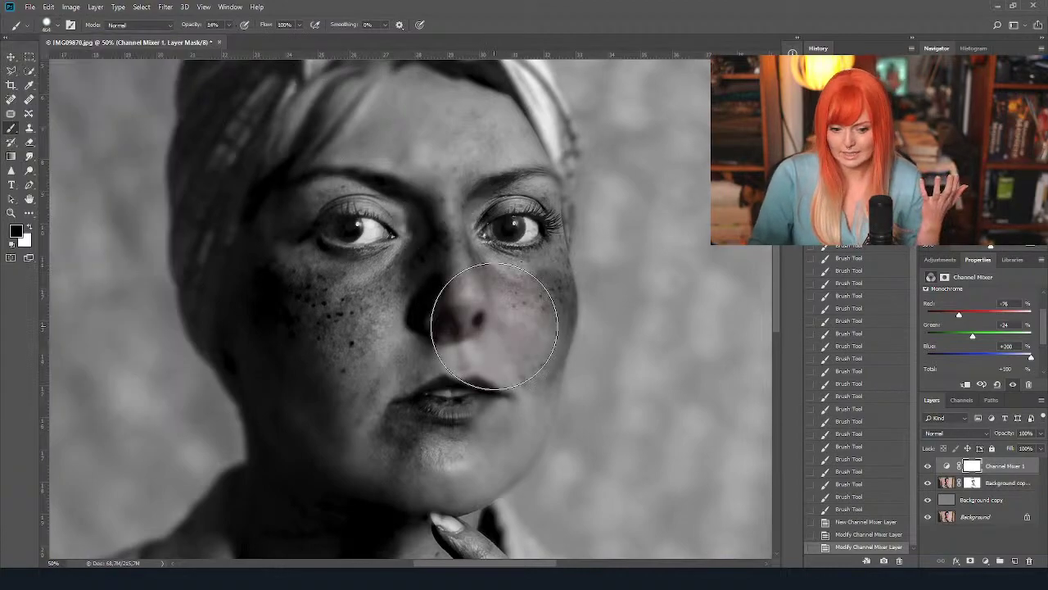
{"action": "left_click", "coordinate": [972, 483]}
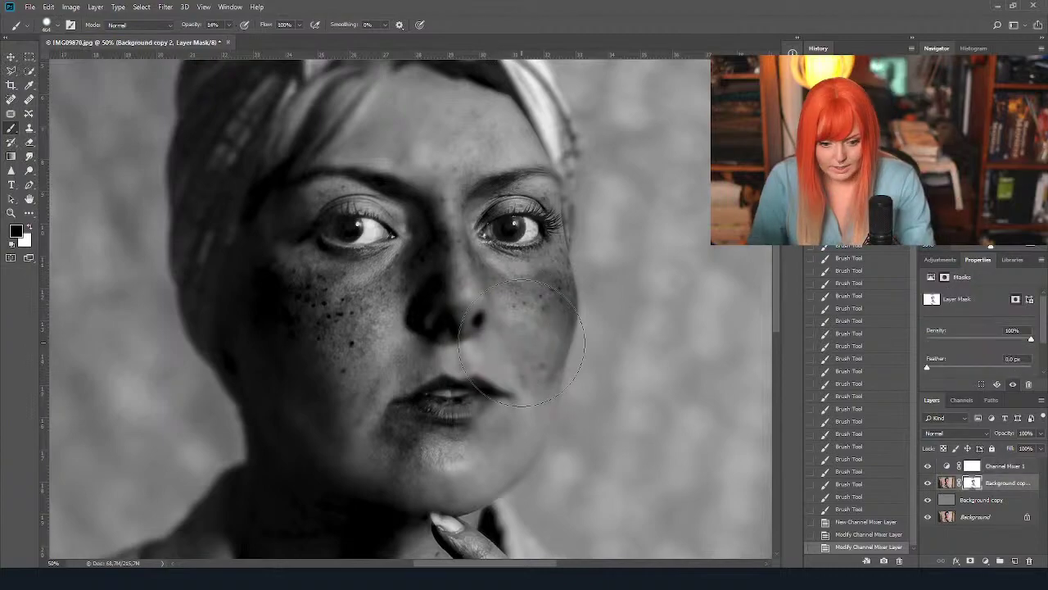
Paint the mask over the nose, cheek, brows, chin and right eye.
{"action": "left_click", "coordinate": [444, 316]}
{"action": "left_click", "coordinate": [445, 317]}
{"action": "left_click", "coordinate": [455, 191]}
{"action": "left_click", "coordinate": [454, 191]}
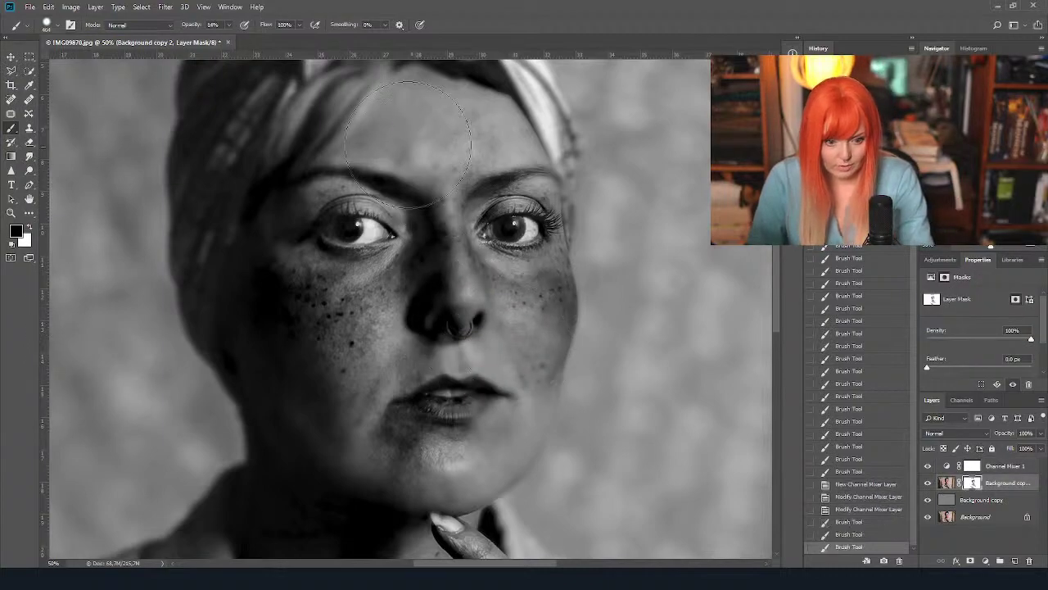
{"action": "left_click", "coordinate": [475, 424]}
{"action": "left_click", "coordinate": [475, 423]}
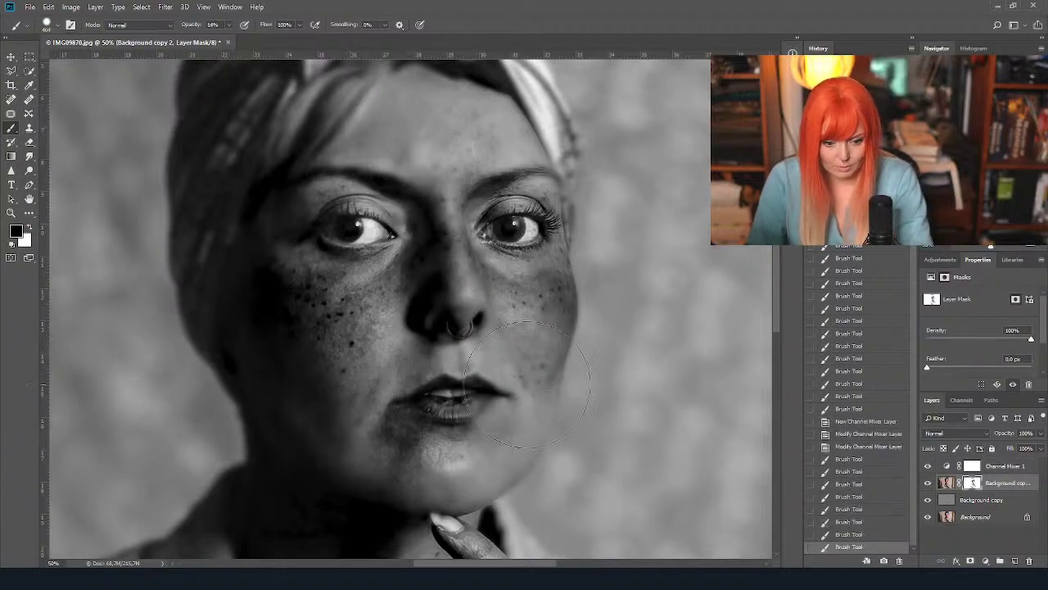
{"action": "left_click", "coordinate": [480, 222]}
{"action": "left_click", "coordinate": [488, 175]}
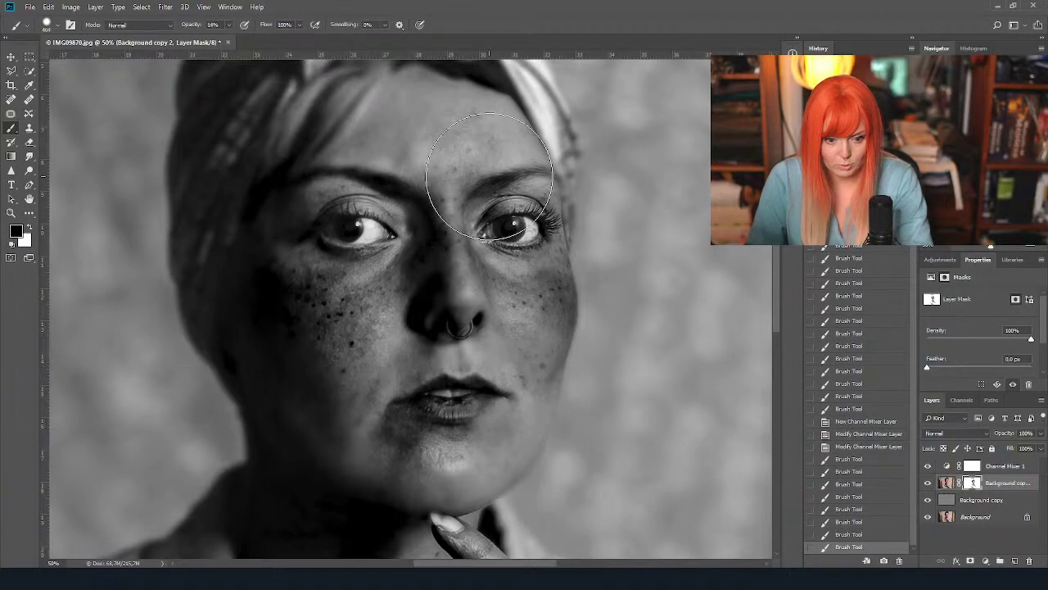
Fit the image in the window and paint more of the face on the mask.
{"action": "key", "text": "ctrl+0"}
{"action": "left_click", "coordinate": [456, 250]}
{"action": "left_click", "coordinate": [496, 259]}
{"action": "left_click", "coordinate": [496, 259]}
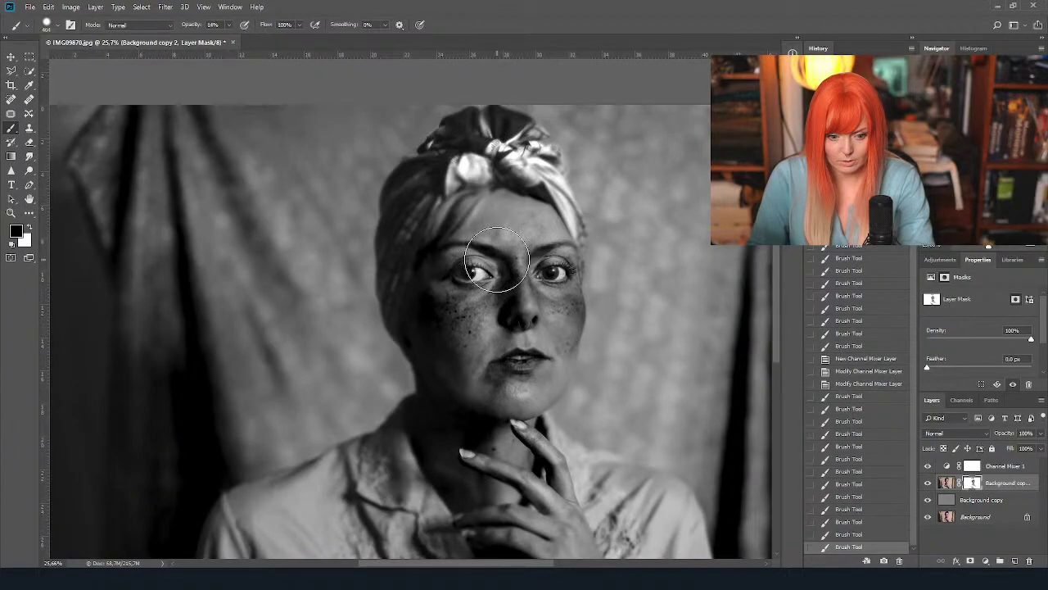
{"action": "scroll", "coordinate": [548, 289], "scroll_direction": "up", "scroll_amount": 3}
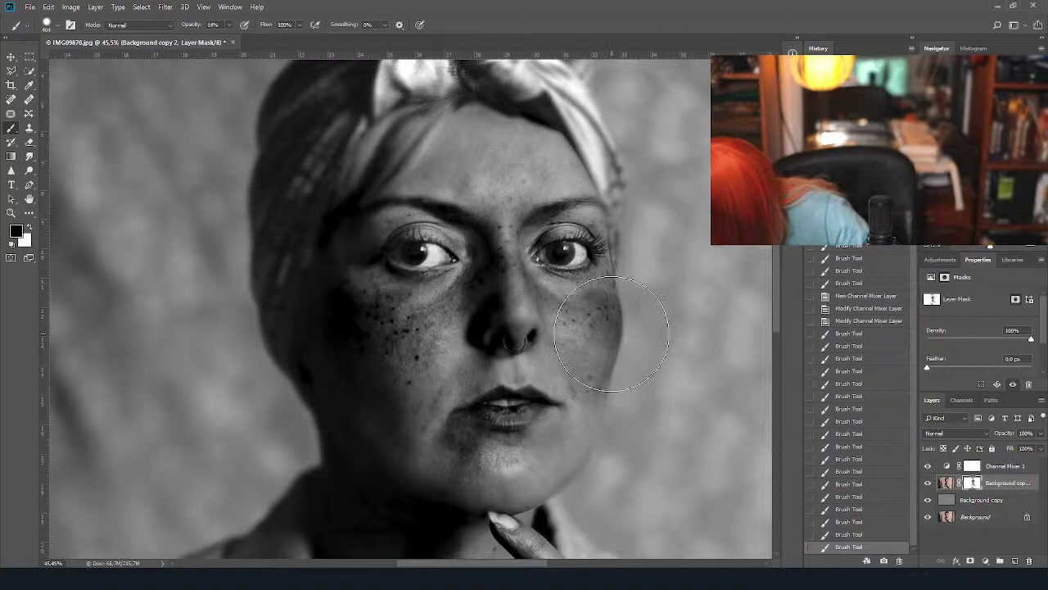
{"action": "scroll", "coordinate": [554, 243], "scroll_direction": "down", "scroll_amount": 3}
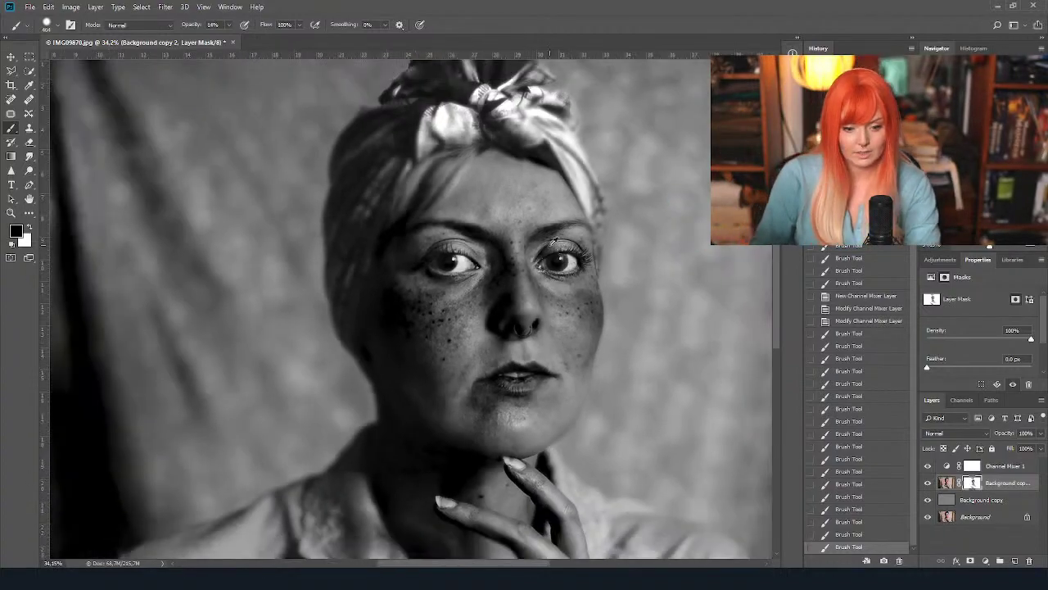
{"action": "scroll", "coordinate": [555, 243], "scroll_direction": "down", "scroll_amount": 2}
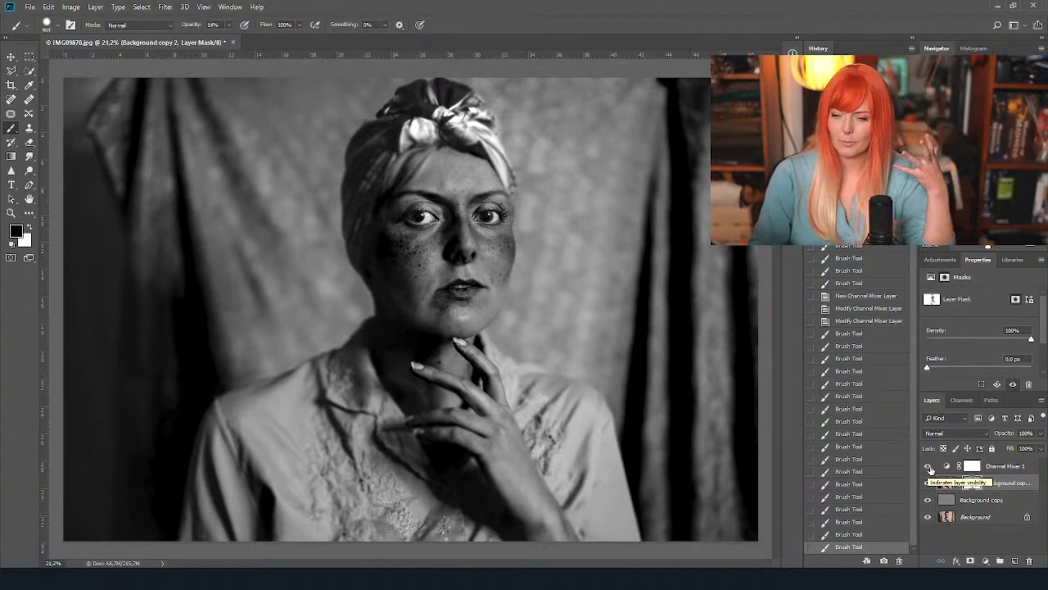
{"action": "left_click", "coordinate": [928, 466]}
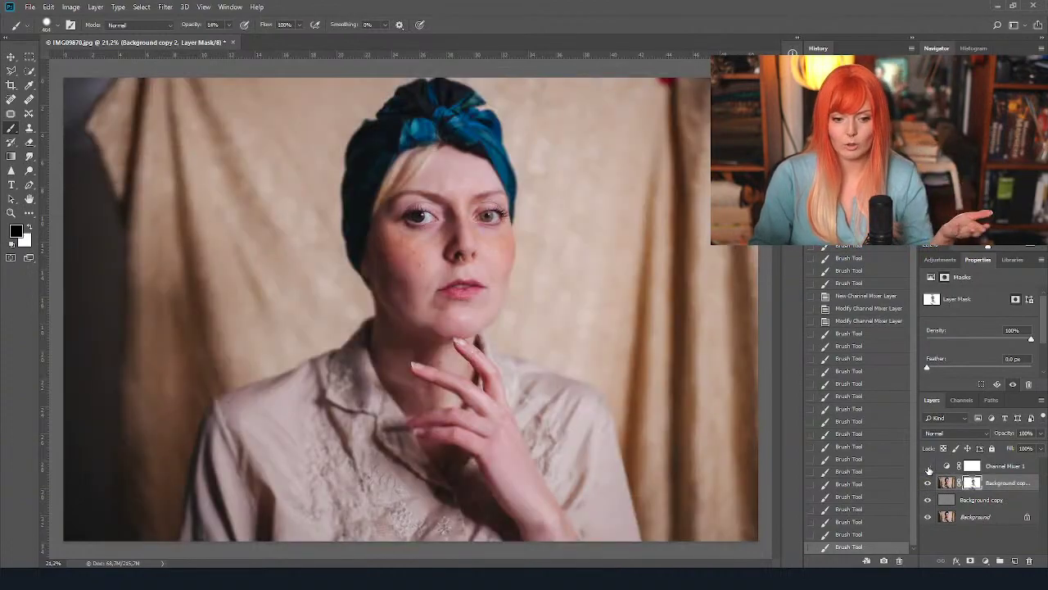
{"action": "left_click", "coordinate": [928, 466]}
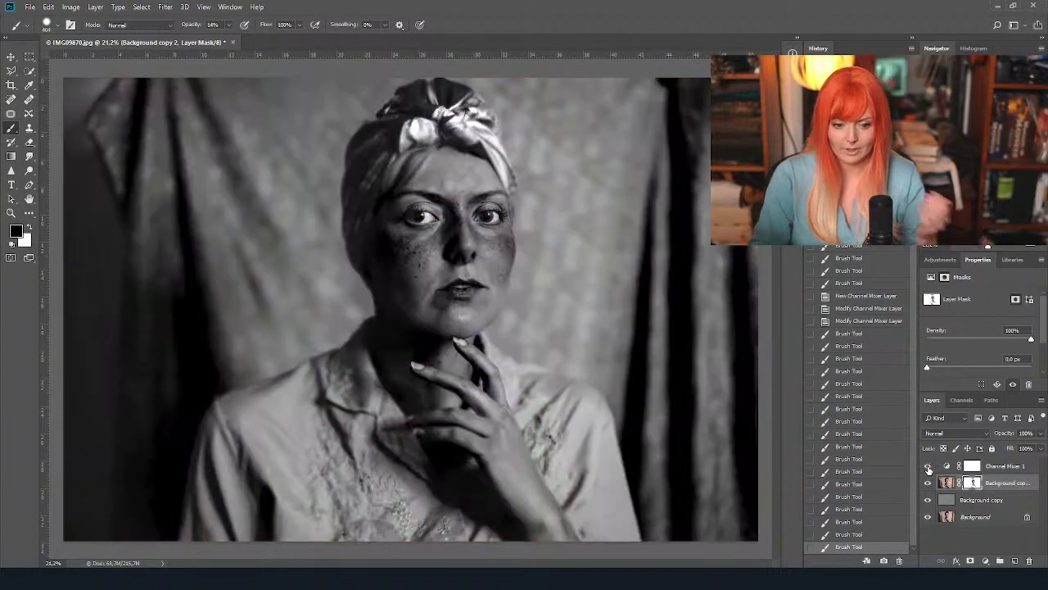
{"action": "scroll", "coordinate": [409, 315], "scroll_direction": "up", "scroll_amount": 4}
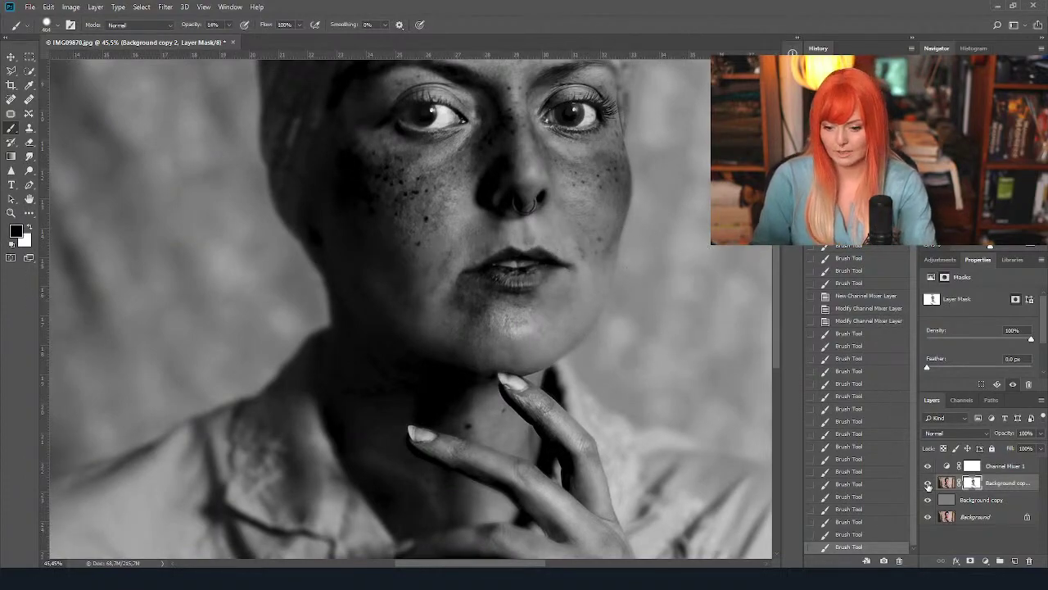
{"action": "left_click", "coordinate": [927, 465]}
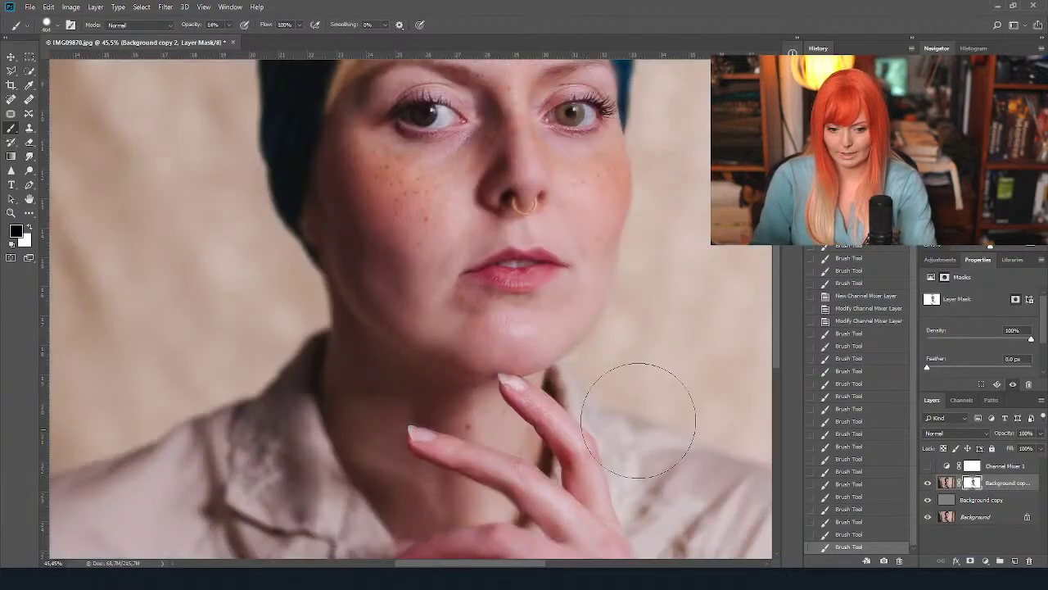
{"action": "left_click", "coordinate": [20, 57]}
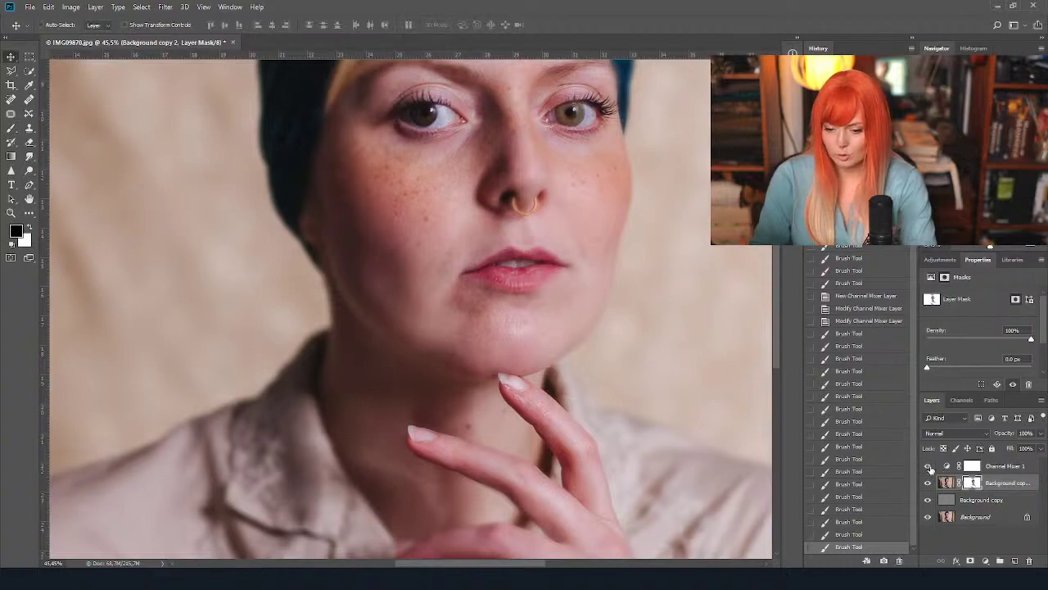
{"action": "left_click", "coordinate": [928, 466]}
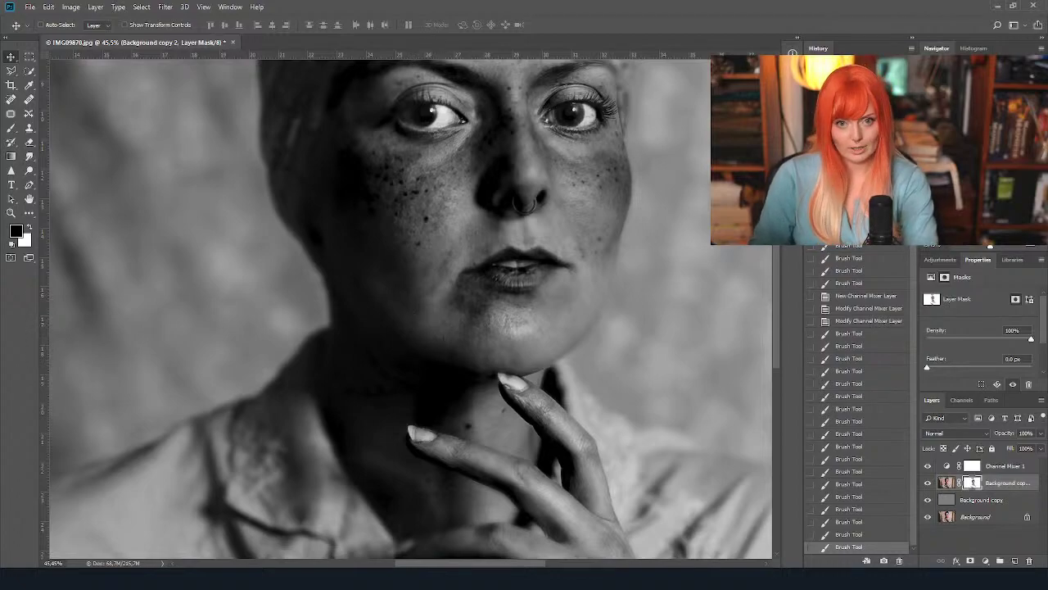
{"action": "scroll", "coordinate": [568, 265], "scroll_direction": "down", "scroll_amount": 2}
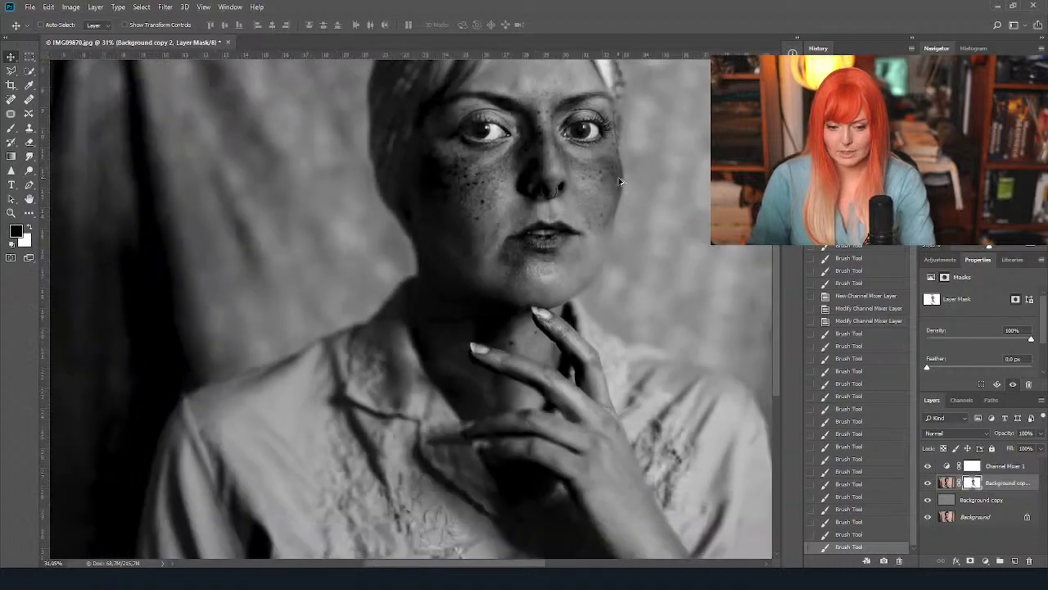
{"action": "scroll", "coordinate": [409, 311], "scroll_direction": "up", "scroll_amount": 3}
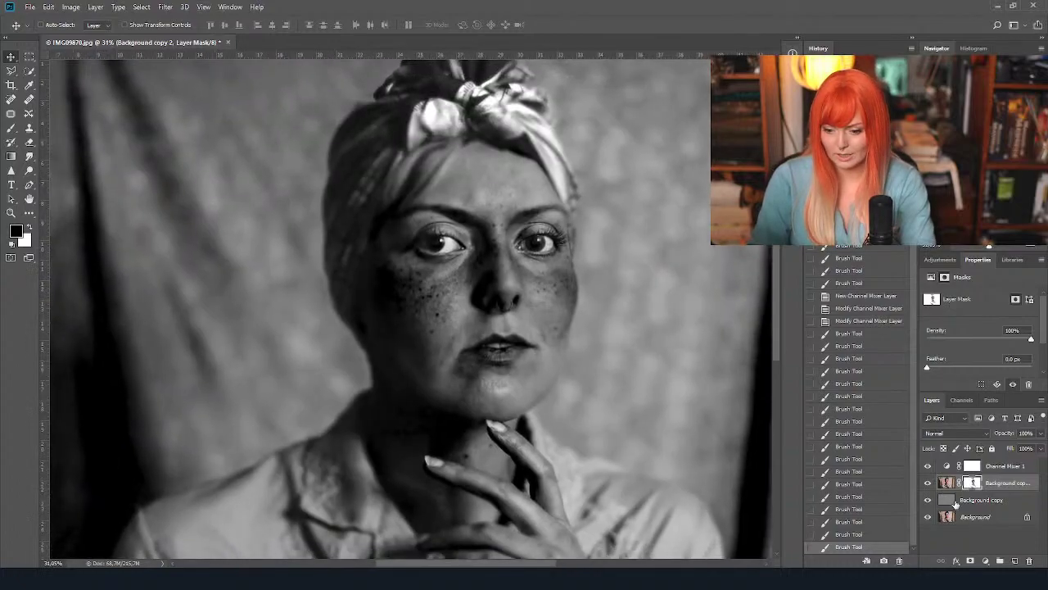
{"action": "left_click", "coordinate": [927, 483]}
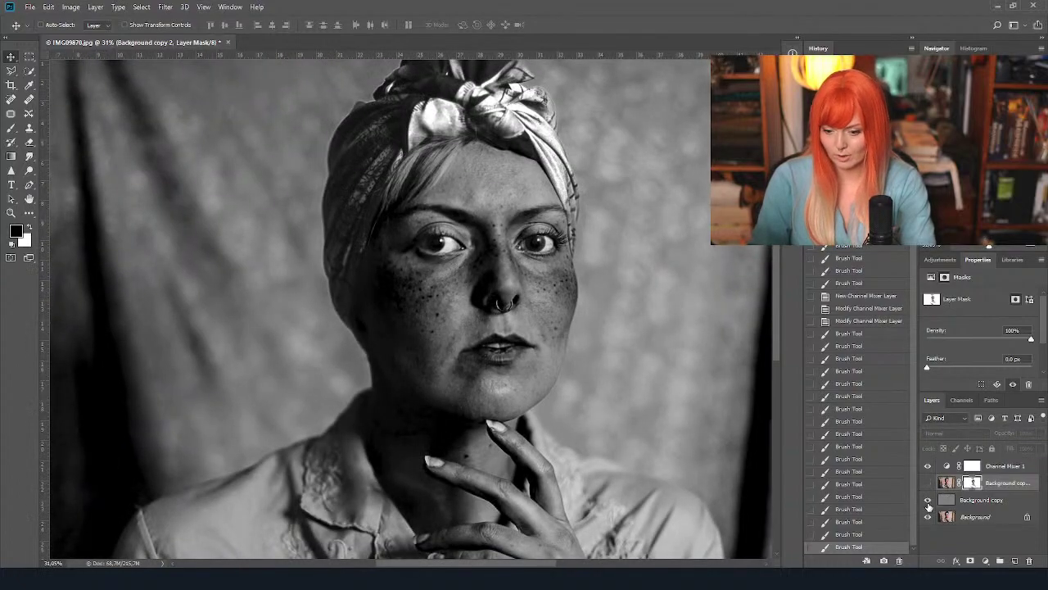
{"action": "left_click", "coordinate": [928, 500]}
{"action": "left_click", "coordinate": [928, 501]}
{"action": "left_click", "coordinate": [928, 483]}
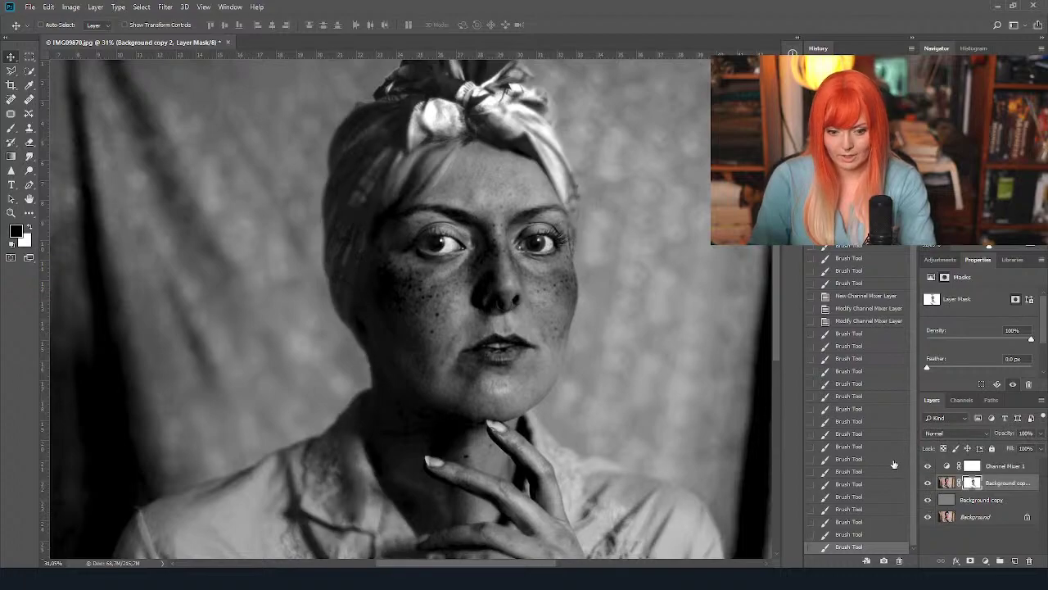
{"action": "scroll", "coordinate": [553, 289], "scroll_direction": "down", "scroll_amount": 4}
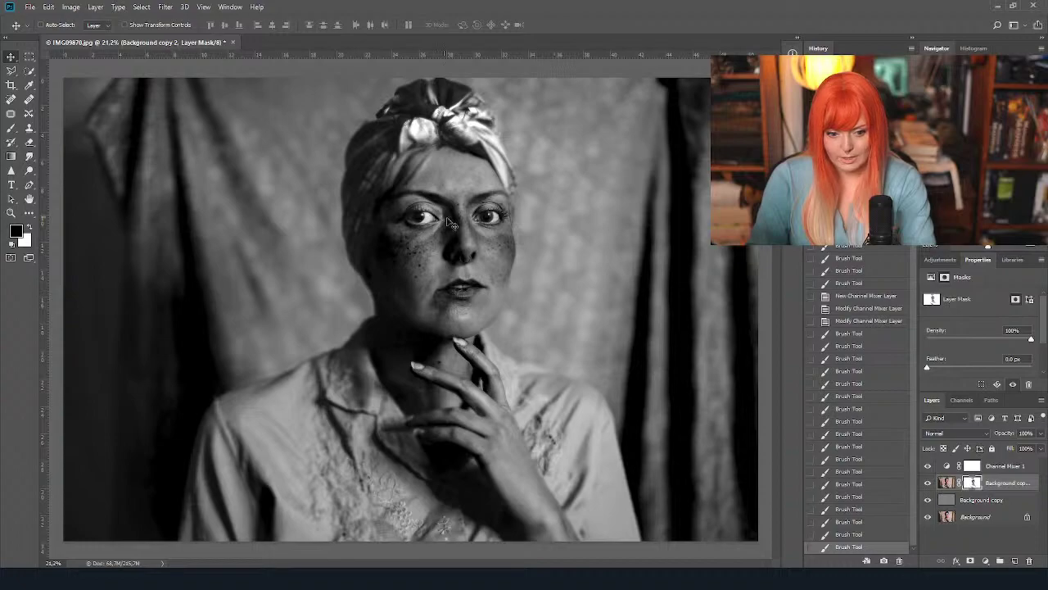
{"action": "scroll", "coordinate": [459, 219], "scroll_direction": "up", "scroll_amount": 3}
{"action": "scroll", "coordinate": [459, 219], "scroll_direction": "up", "scroll_amount": 3}
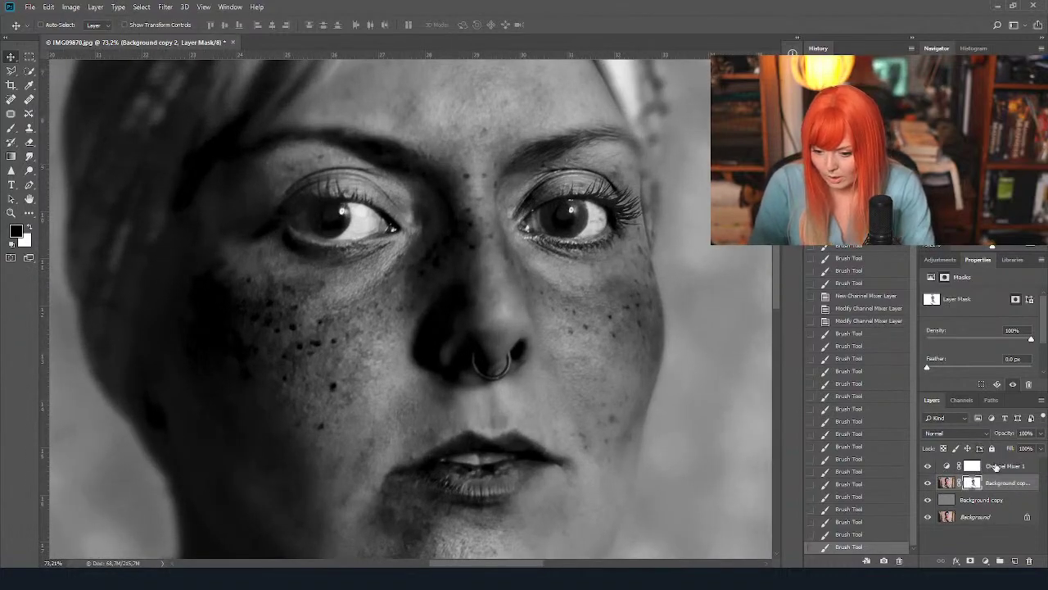
Select the Overlay-blended Background copy layer and zoom and pan the view in on the face.
{"action": "left_click", "coordinate": [1002, 501]}
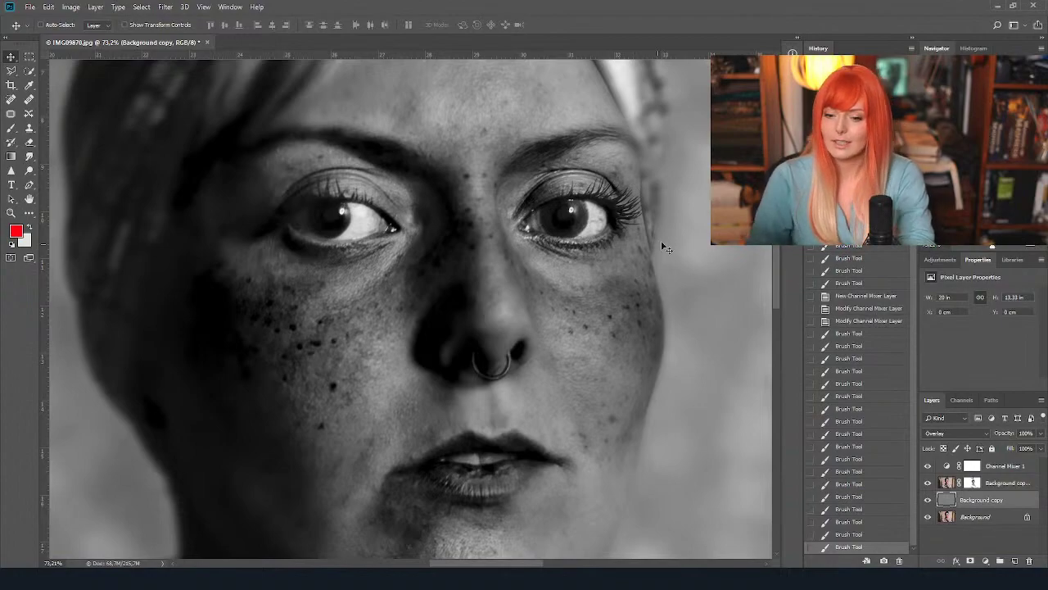
{"action": "scroll", "coordinate": [666, 241], "scroll_direction": "down", "scroll_amount": 2}
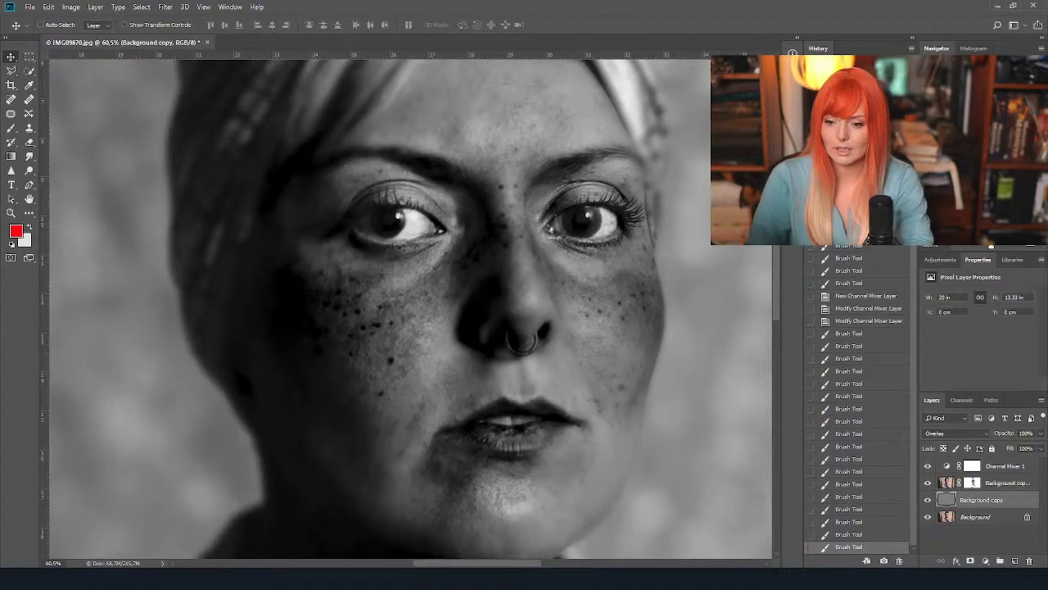
{"action": "left_click_drag", "start_coordinate": [409, 312], "coordinate": [459, 295]}
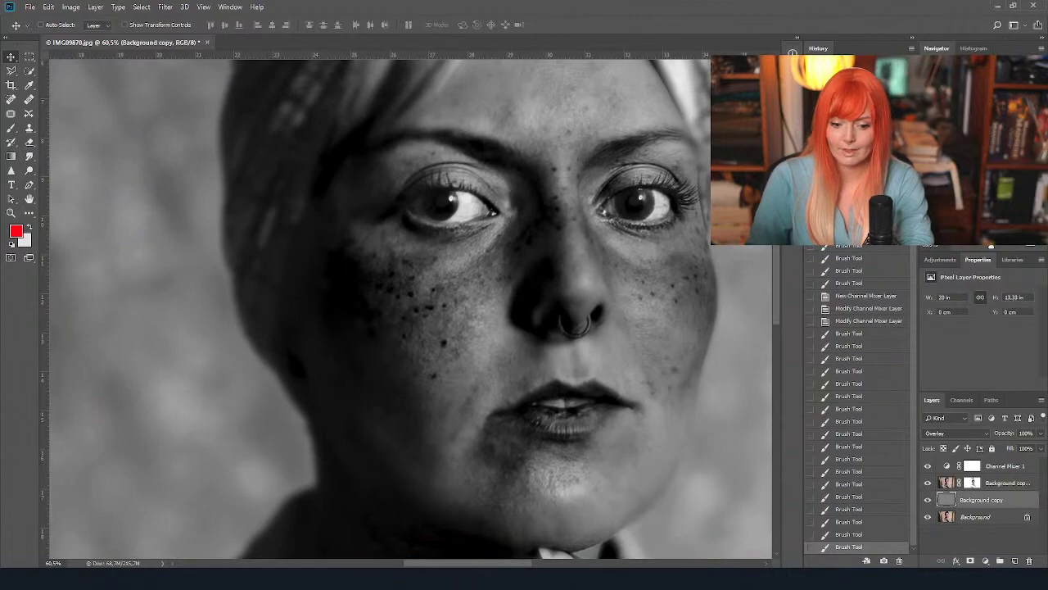
{"action": "left_click", "coordinate": [1001, 516]}
Duplicate the Background and masked Background copy 2 layers, merge them, and duplicate the merged layer.
{"action": "key", "text": "ctrl+j"}
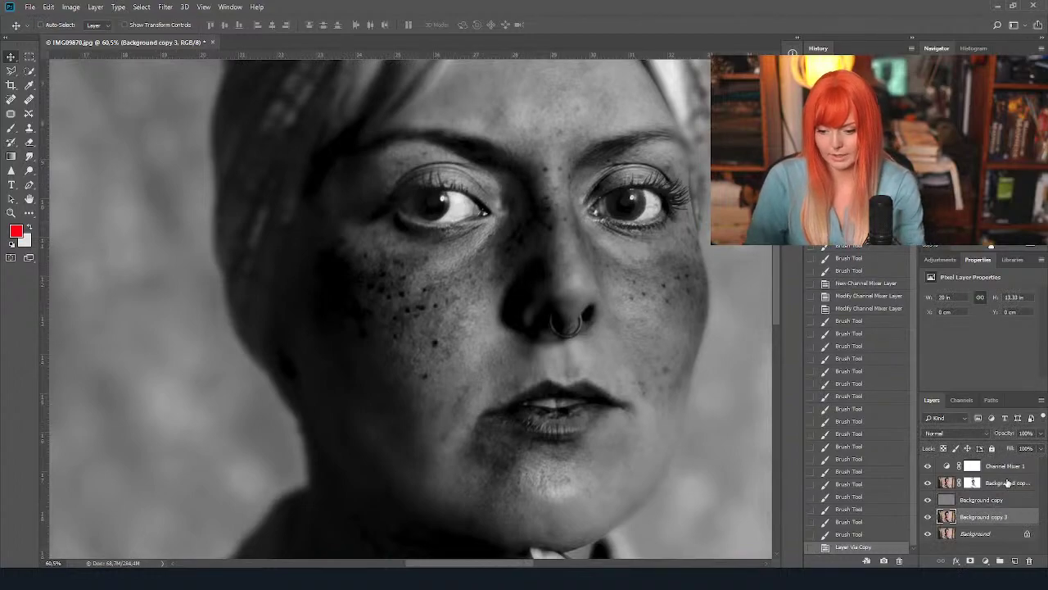
{"action": "left_click", "coordinate": [1008, 482], "text": "shift"}
{"action": "left_click", "coordinate": [997, 507]}
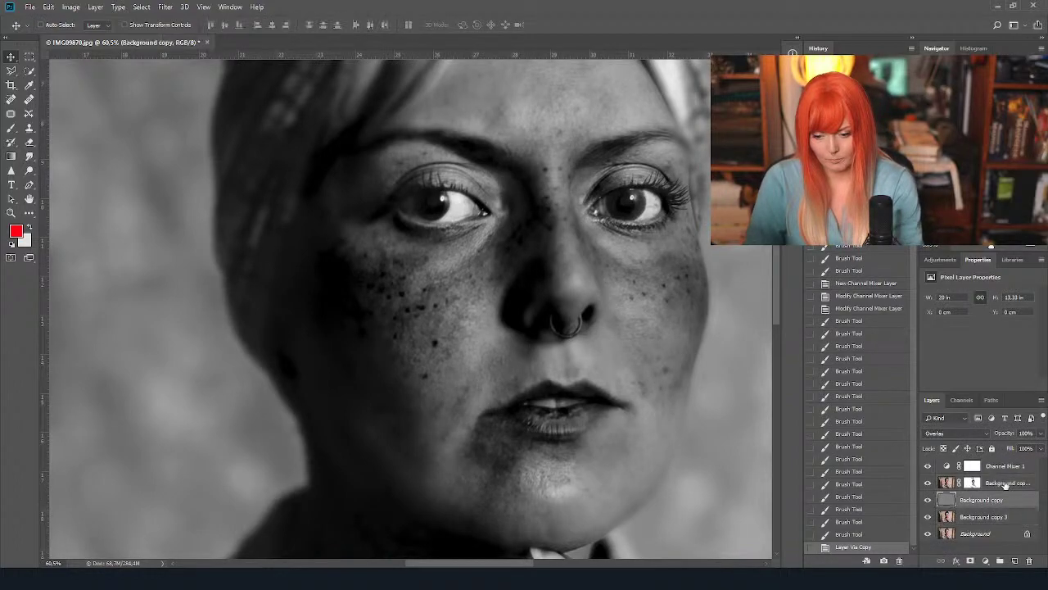
{"action": "left_click", "coordinate": [1006, 484]}
{"action": "key", "text": "ctrl+j"}
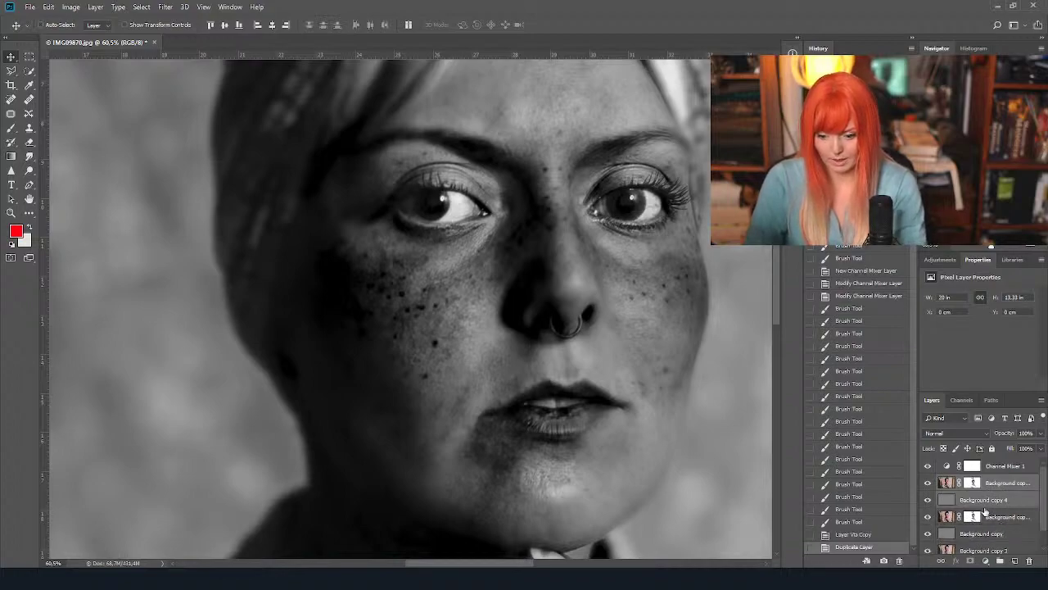
{"action": "left_click_drag", "start_coordinate": [990, 546], "coordinate": [1004, 491]}
{"action": "left_click", "coordinate": [1000, 490], "text": "shift"}
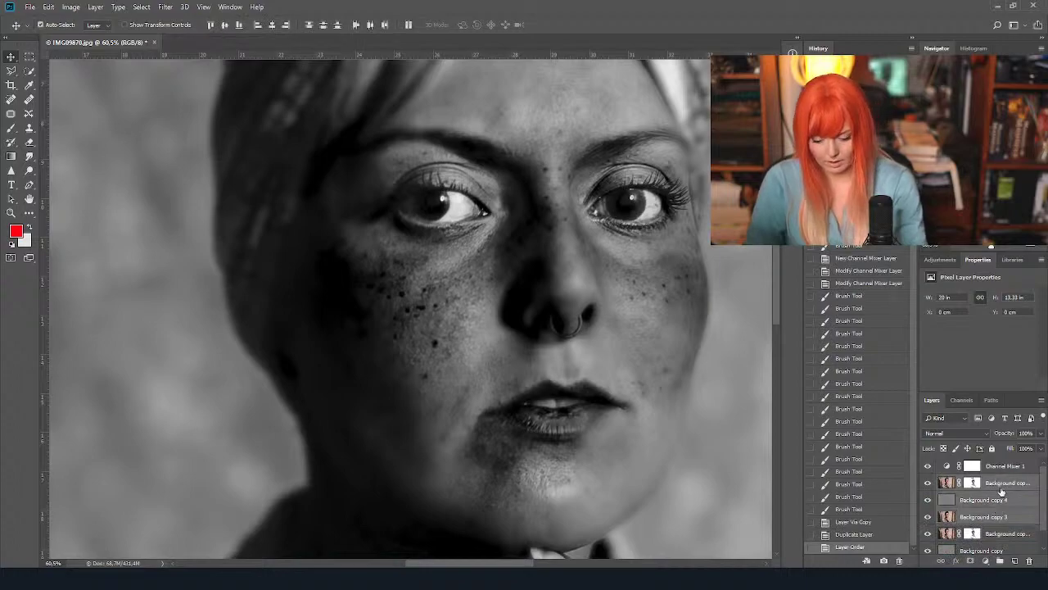
{"action": "key", "text": "ctrl+e"}
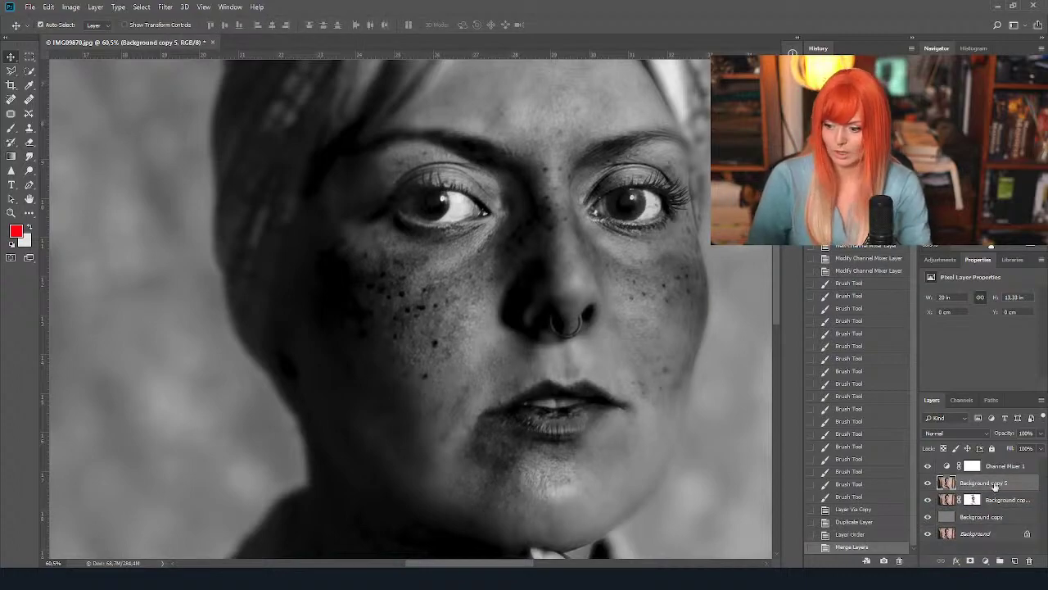
{"action": "key", "text": "ctrl+j"}
Hide the black-and-white adjustment to check the colour version, then turn it back on.
{"action": "scroll", "coordinate": [639, 297], "scroll_direction": "down", "scroll_amount": 3}
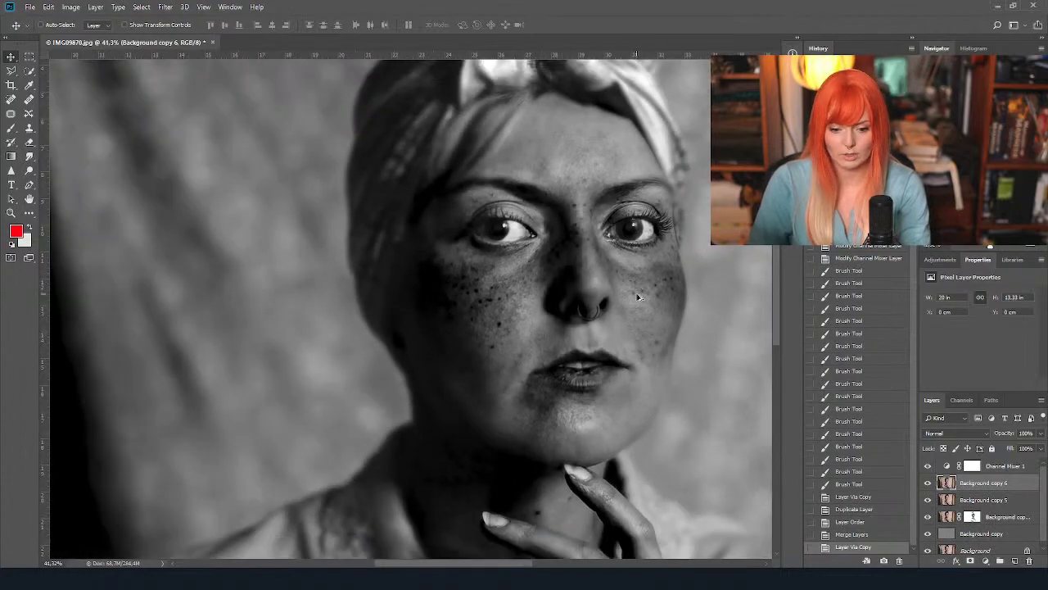
{"action": "scroll", "coordinate": [639, 298], "scroll_direction": "up", "scroll_amount": 4}
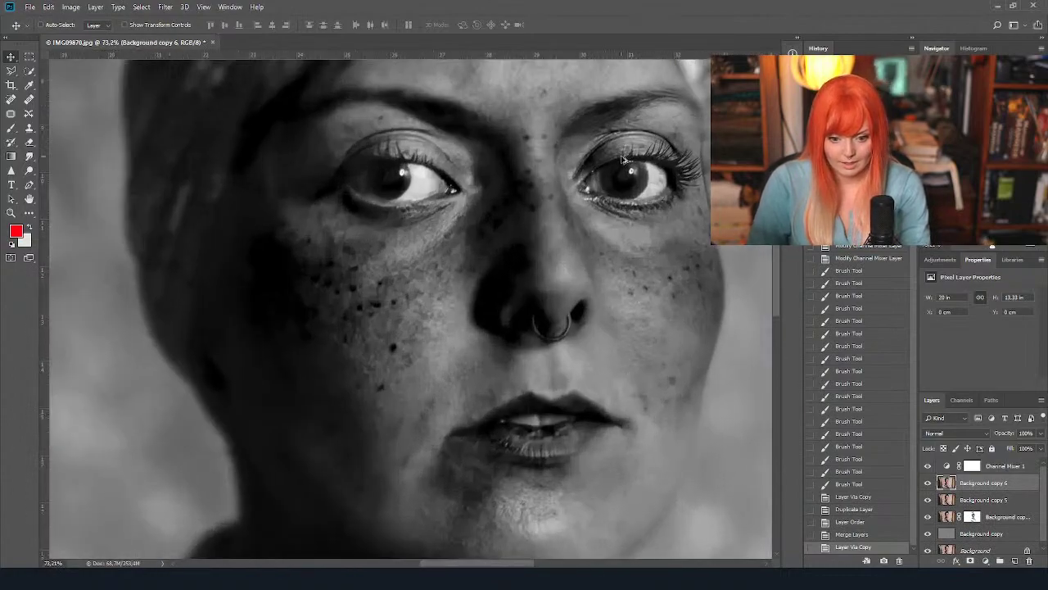
{"action": "scroll", "coordinate": [622, 160], "scroll_direction": "up", "scroll_amount": 3}
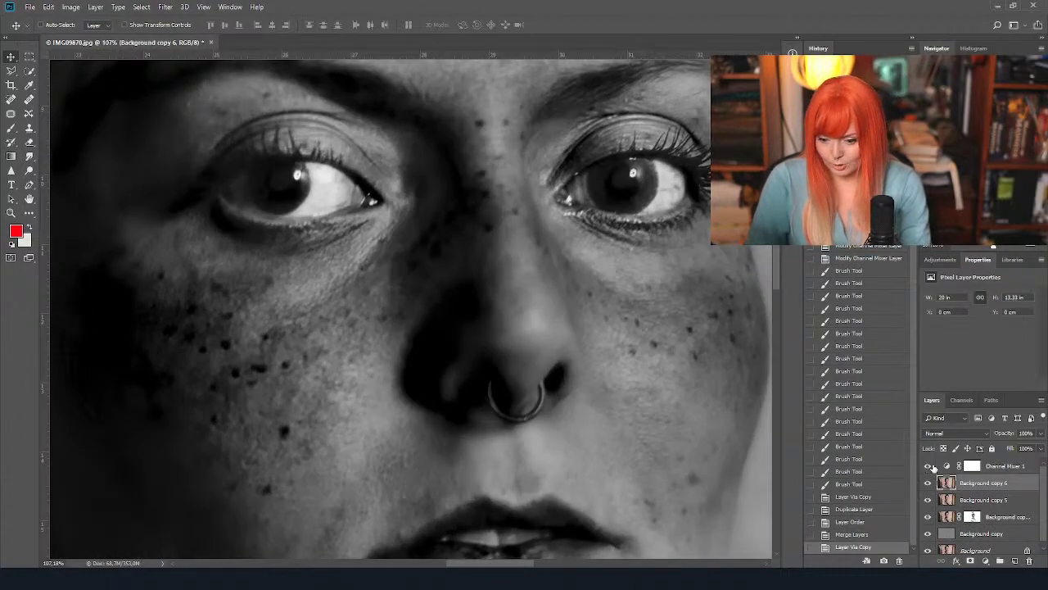
{"action": "left_click", "coordinate": [928, 466]}
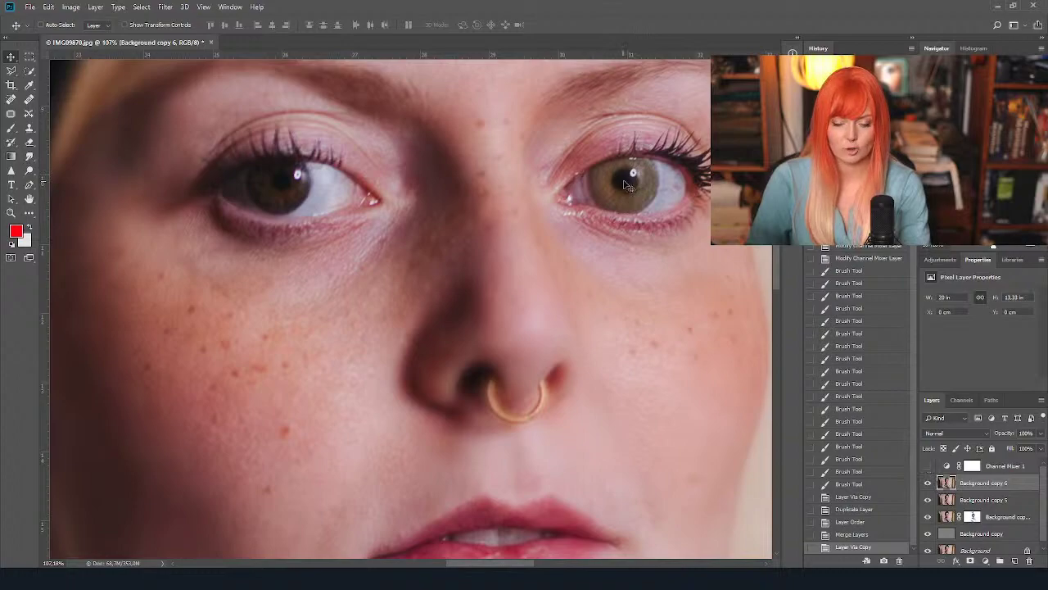
{"action": "left_click", "coordinate": [928, 465]}
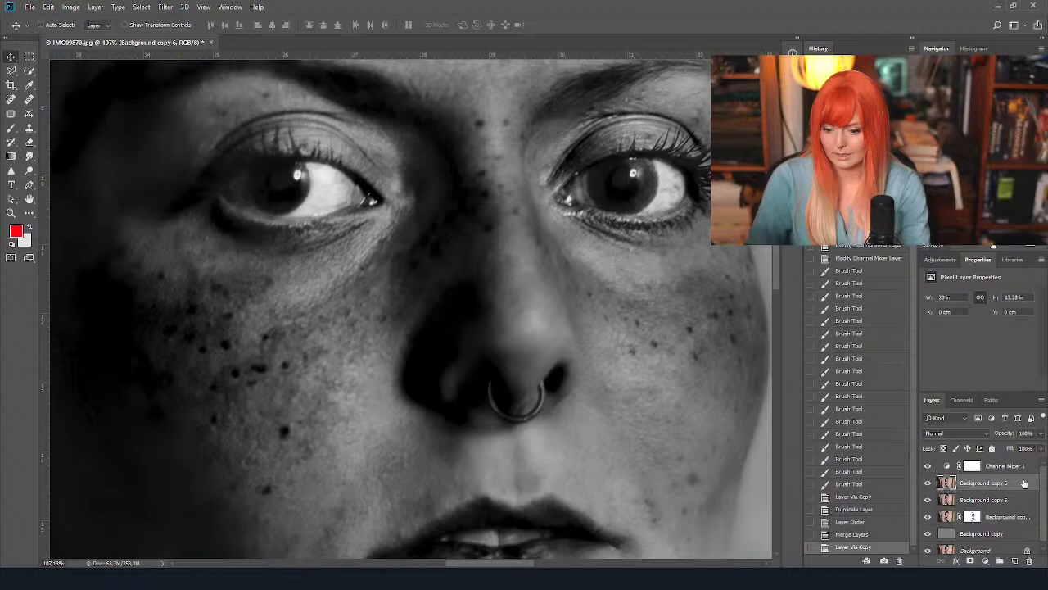
{"action": "right_click", "coordinate": [30, 170]}
Set the Dodge tool brush to 31 px, try dodging the right iris, then revert it in History.
{"action": "left_click", "coordinate": [70, 172]}
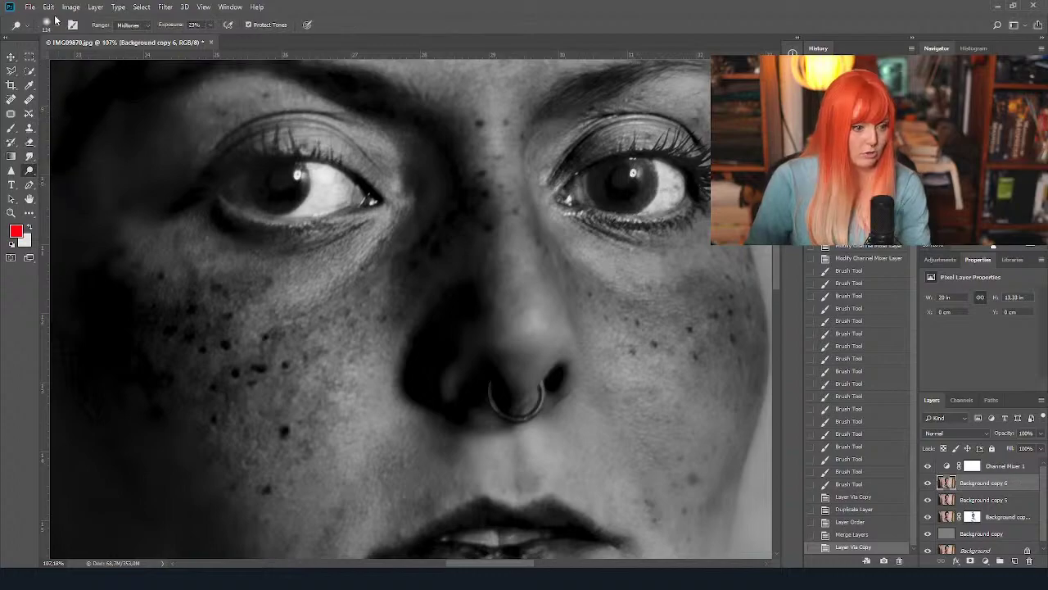
{"action": "left_click", "coordinate": [50, 25]}
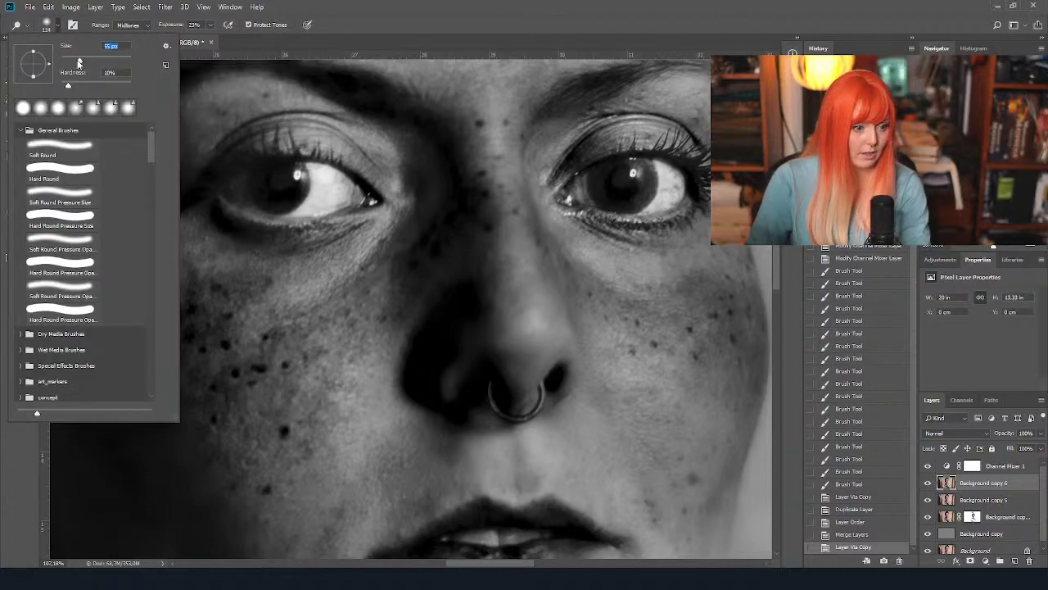
{"action": "type", "text": "31"}
{"action": "key", "text": "Return"}
{"action": "mouse_move", "coordinate": [638, 186]}
{"action": "left_mouse_down"}
{"action": "mouse_move", "coordinate": [610, 181]}
{"action": "mouse_move", "coordinate": [602, 193]}
{"action": "left_mouse_up"}
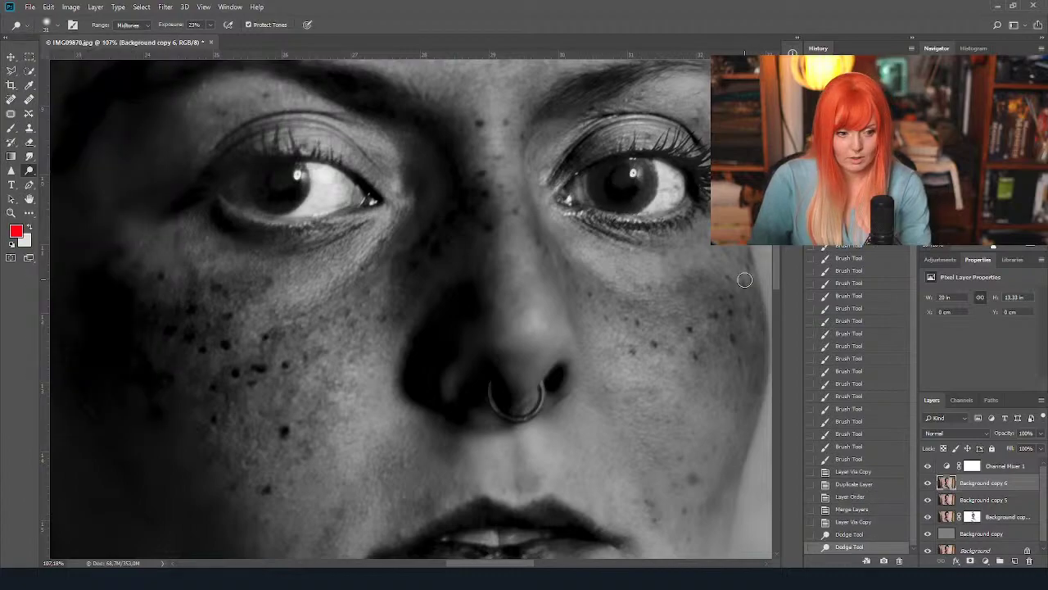
{"action": "left_click", "coordinate": [853, 521]}
Hide Channel Mixer 1 to show colour and brighten the right iris with one dodge pass.
{"action": "left_click", "coordinate": [928, 465]}
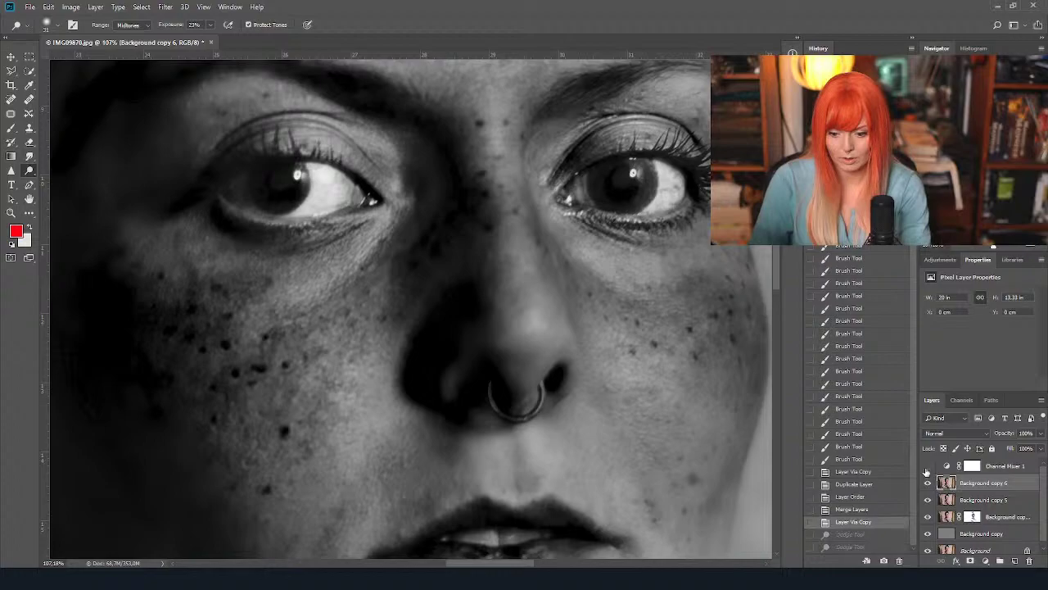
{"action": "left_click", "coordinate": [622, 193]}
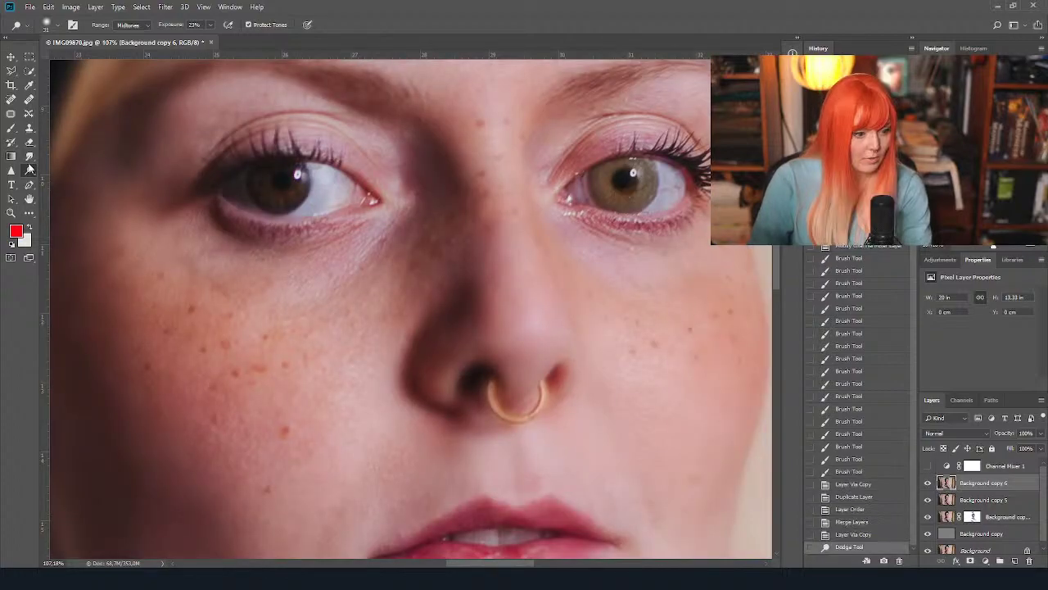
{"action": "right_click", "coordinate": [30, 171]}
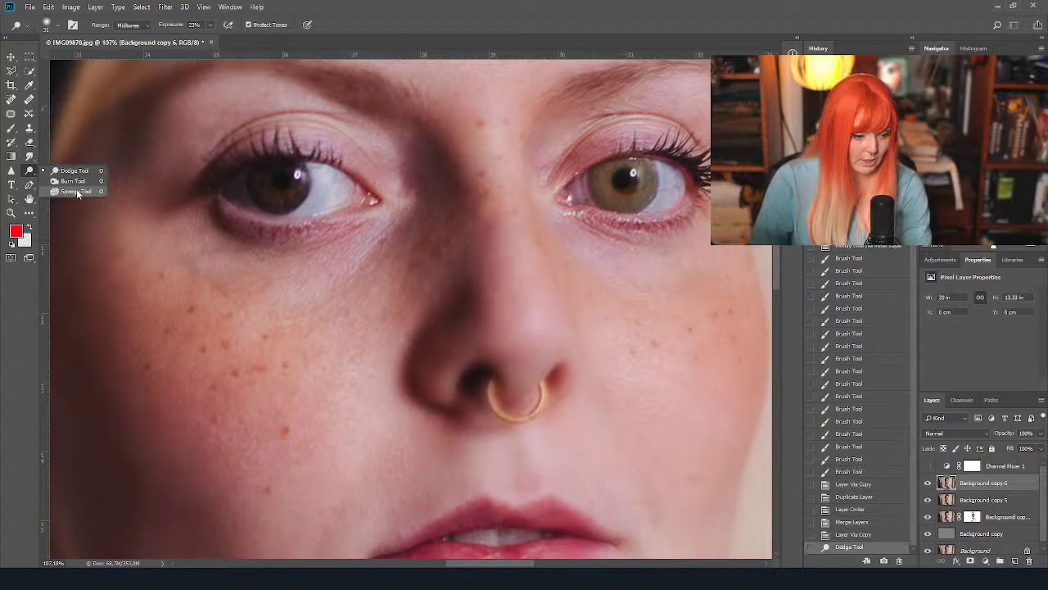
Switch to the Sponge tool in Desaturate mode and scrub the right iris to grey.
{"action": "left_click", "coordinate": [76, 190]}
{"action": "left_click", "coordinate": [46, 25]}
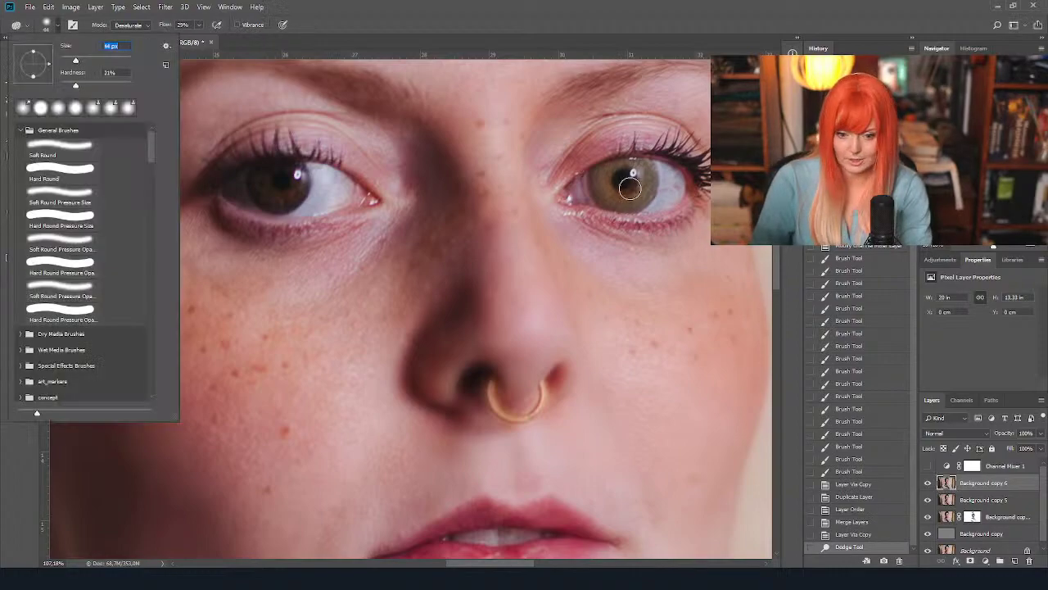
{"action": "key", "text": "Escape"}
{"action": "mouse_move", "coordinate": [636, 186]}
{"action": "left_mouse_down"}
{"action": "mouse_move", "coordinate": [610, 183]}
{"action": "mouse_move", "coordinate": [634, 181]}
{"action": "left_mouse_up"}
{"action": "mouse_move", "coordinate": [635, 181]}
{"action": "left_mouse_down"}
{"action": "mouse_move", "coordinate": [610, 184]}
{"action": "mouse_move", "coordinate": [637, 185]}
{"action": "mouse_move", "coordinate": [612, 184]}
{"action": "mouse_move", "coordinate": [627, 205]}
{"action": "mouse_move", "coordinate": [660, 193]}
{"action": "left_mouse_up"}
Show Channel Mixer 1 again, sponge the iris once more, and zoom out over the portrait.
{"action": "left_click", "coordinate": [928, 466]}
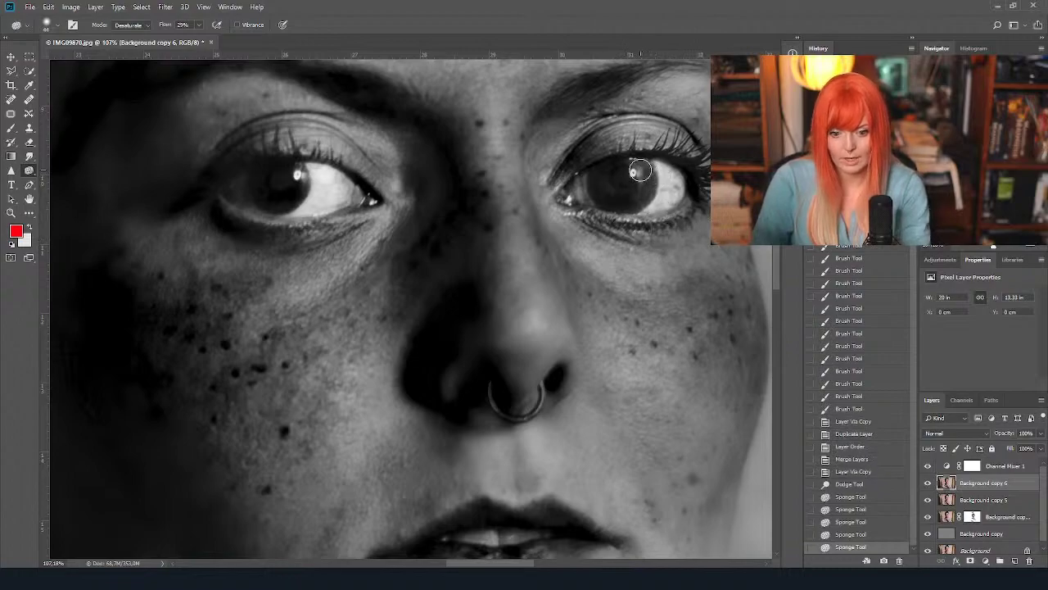
{"action": "mouse_move", "coordinate": [607, 183]}
{"action": "left_mouse_down"}
{"action": "mouse_move", "coordinate": [645, 187]}
{"action": "mouse_move", "coordinate": [612, 192]}
{"action": "mouse_move", "coordinate": [642, 200]}
{"action": "mouse_move", "coordinate": [649, 189]}
{"action": "mouse_move", "coordinate": [613, 199]}
{"action": "mouse_move", "coordinate": [647, 169]}
{"action": "mouse_move", "coordinate": [649, 183]}
{"action": "mouse_move", "coordinate": [627, 203]}
{"action": "mouse_move", "coordinate": [598, 179]}
{"action": "left_mouse_up"}
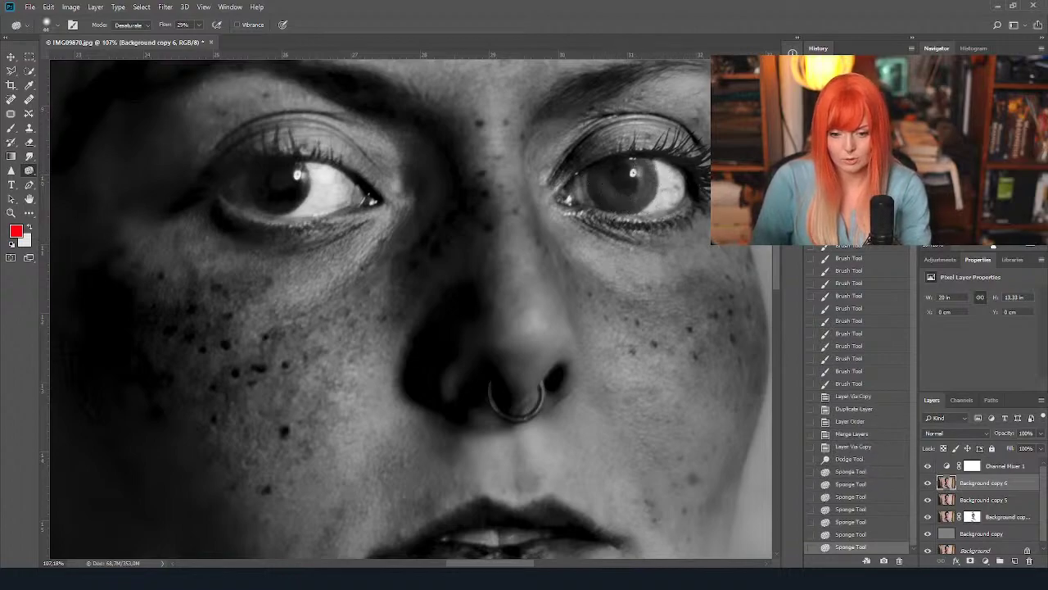
{"action": "key", "text": "ctrl+0"}
{"action": "scroll", "coordinate": [714, 245], "scroll_direction": "down", "scroll_amount": 2}
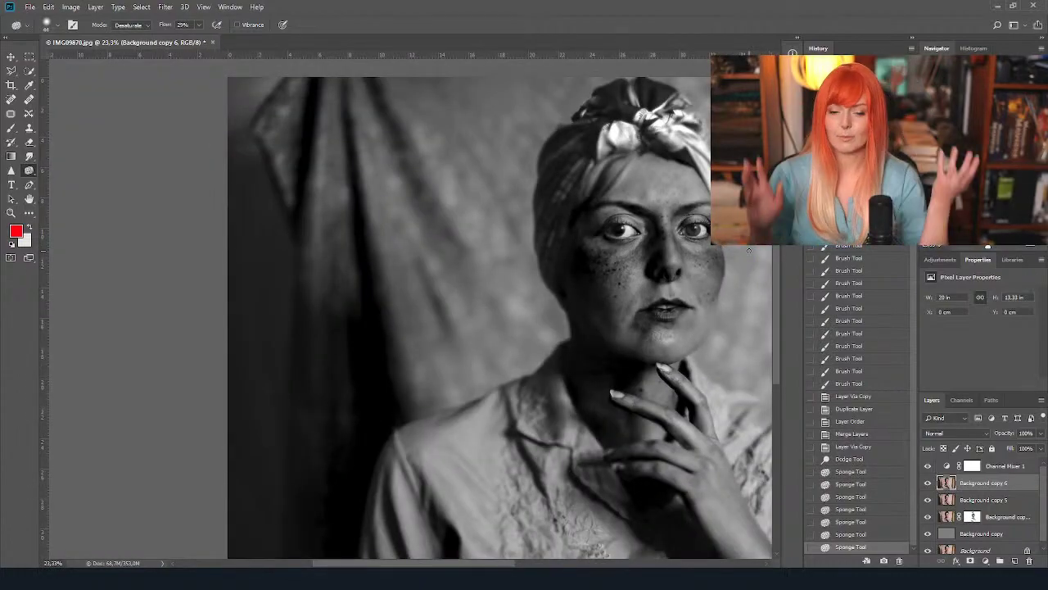
{"action": "scroll", "coordinate": [741, 284], "scroll_direction": "up", "scroll_amount": 5}
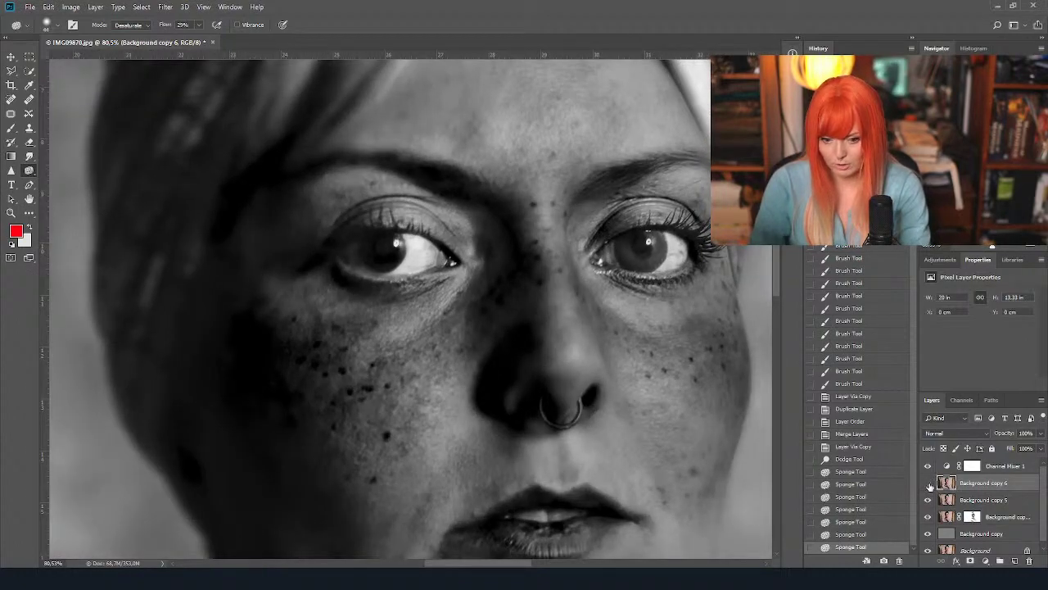
{"action": "scroll", "coordinate": [706, 284], "scroll_direction": "down", "scroll_amount": 2}
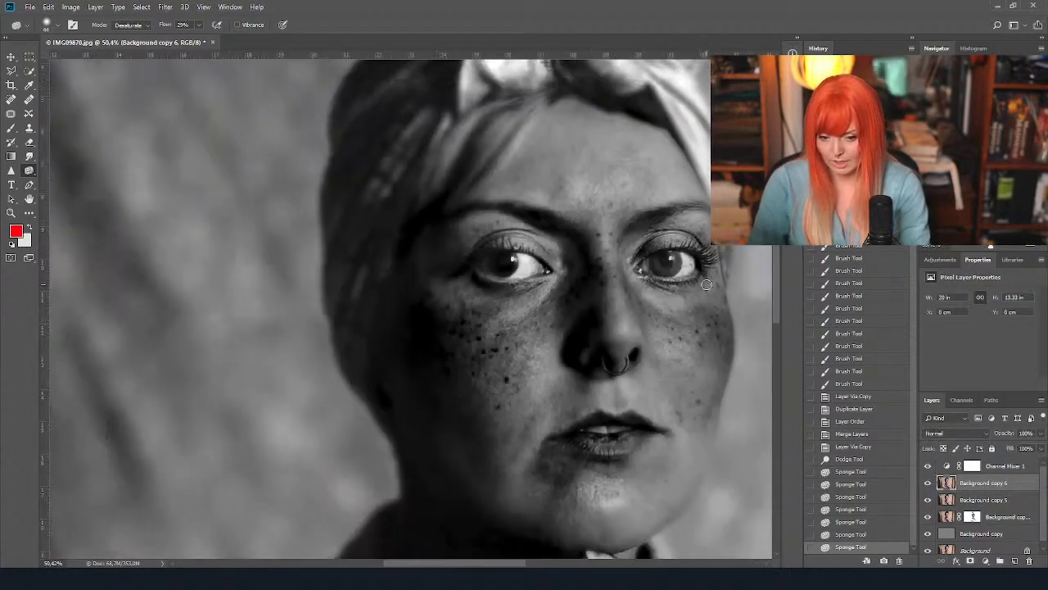
{"action": "scroll", "coordinate": [706, 285], "scroll_direction": "down", "scroll_amount": 2}
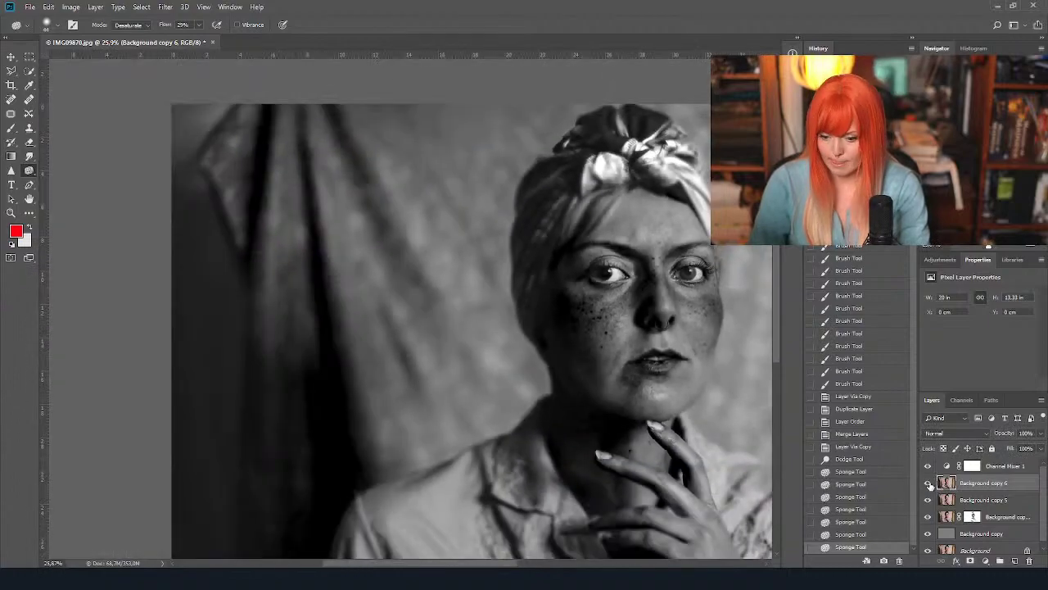
Lower Background copy 6's opacity to 71% and zoom in on the face.
{"action": "left_click", "coordinate": [1040, 434]}
{"action": "left_click", "coordinate": [1021, 449]}
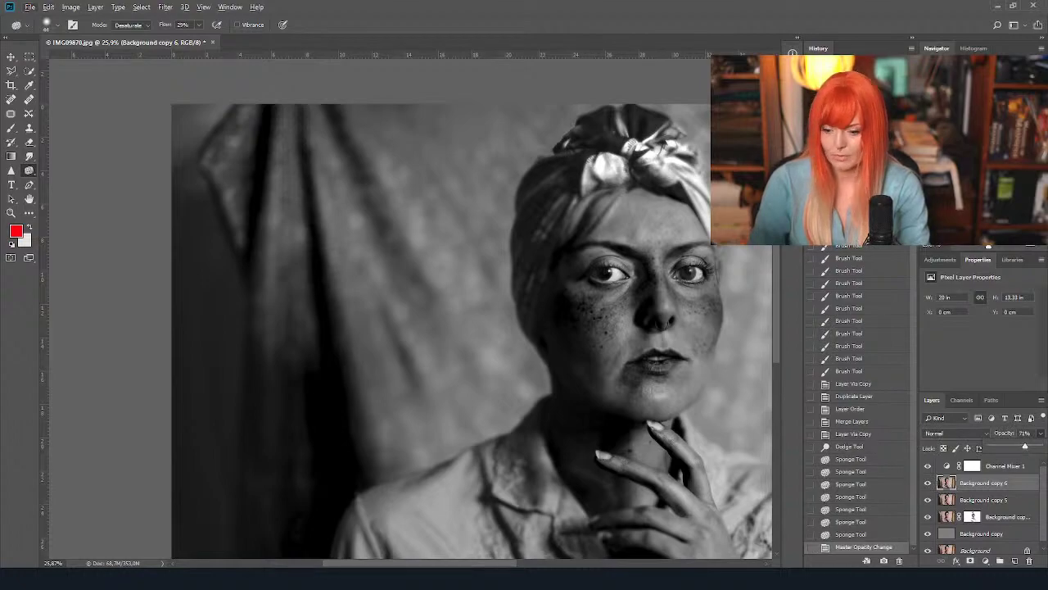
{"action": "key", "text": "ctrl+plus"}
{"action": "key", "text": "ctrl+plus"}
{"action": "key", "text": "ctrl+plus"}
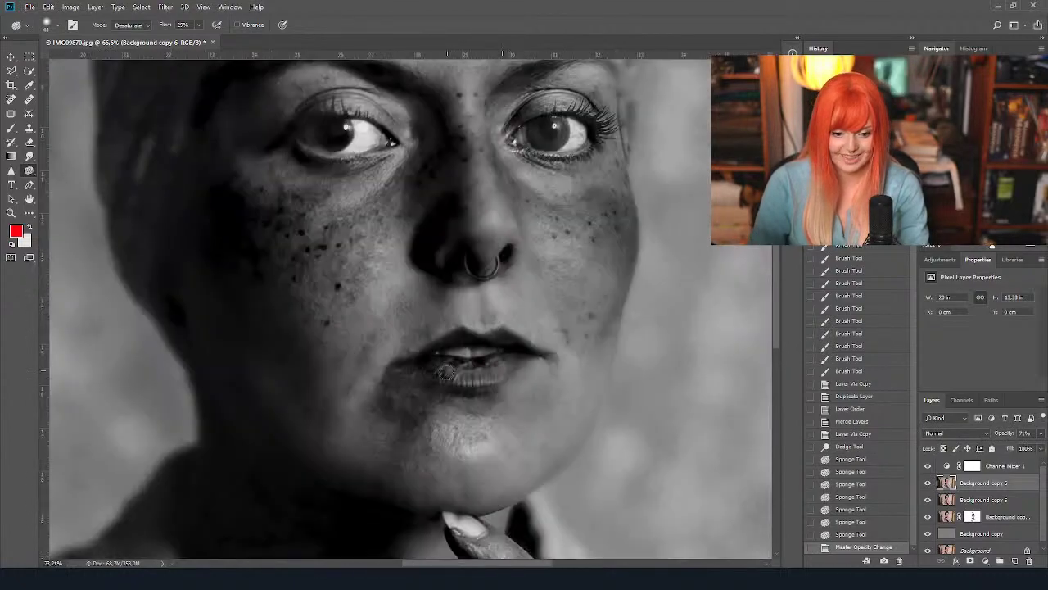
{"action": "scroll", "coordinate": [443, 373], "scroll_direction": "up", "scroll_amount": 1}
{"action": "scroll", "coordinate": [443, 373], "scroll_direction": "down", "scroll_amount": 1}
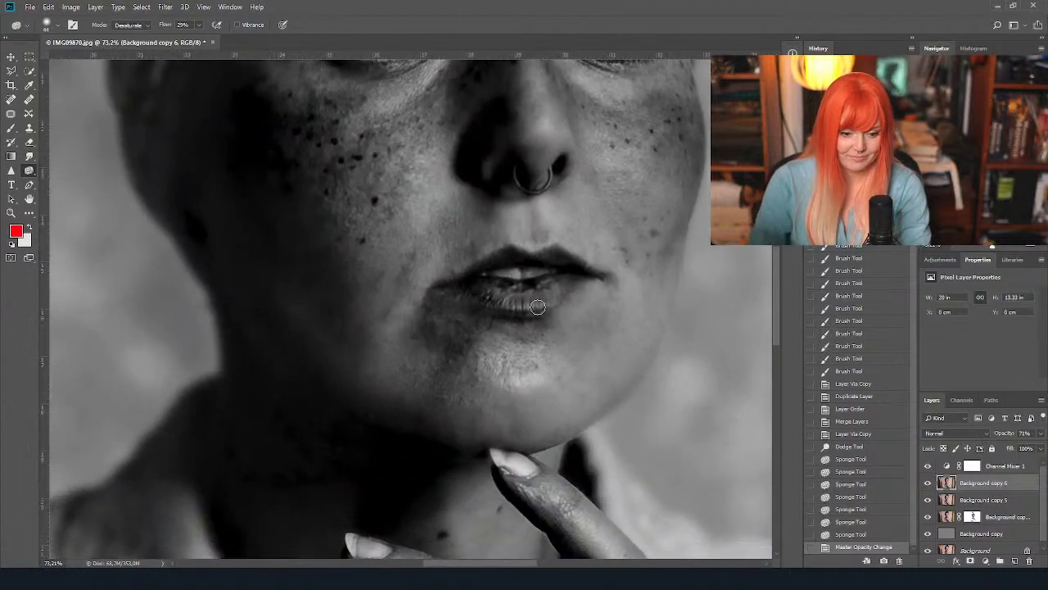
Desaturate the chin below the lower lip with sponge strokes.
{"action": "left_click", "coordinate": [27, 26]}
{"action": "left_click", "coordinate": [440, 345]}
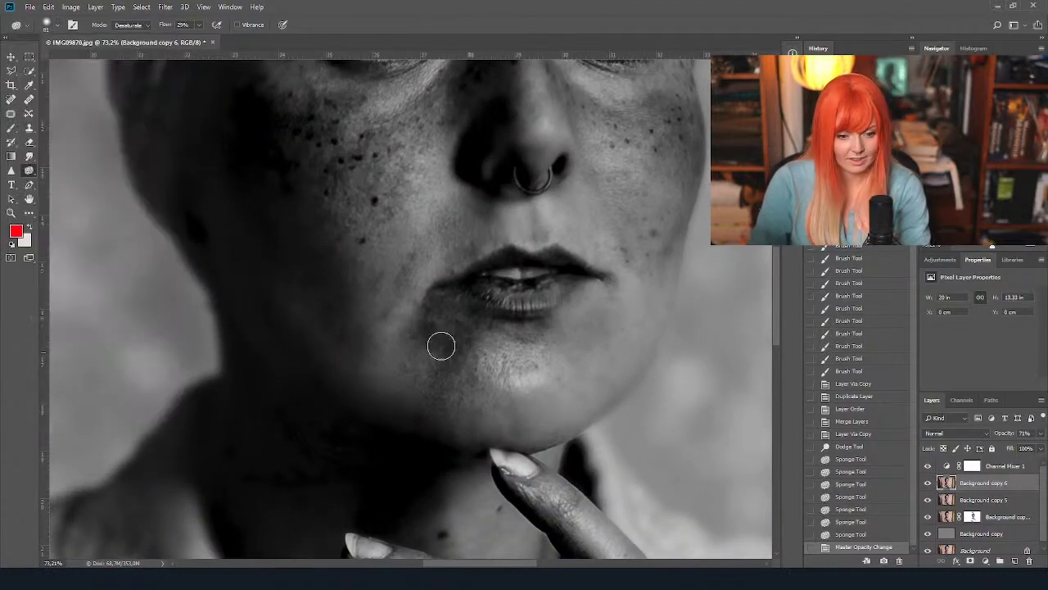
{"action": "mouse_move", "coordinate": [441, 345]}
{"action": "left_mouse_down"}
{"action": "mouse_move", "coordinate": [453, 346]}
{"action": "mouse_move", "coordinate": [428, 344]}
{"action": "mouse_move", "coordinate": [430, 324]}
{"action": "left_mouse_up"}
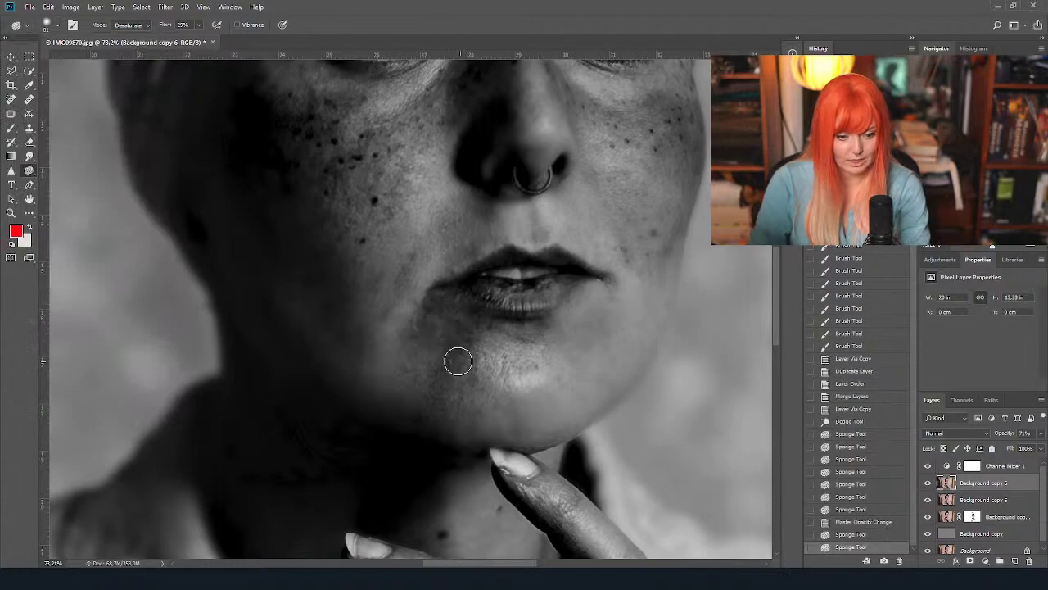
{"action": "mouse_move", "coordinate": [458, 361]}
{"action": "left_mouse_down"}
{"action": "mouse_move", "coordinate": [467, 332]}
{"action": "mouse_move", "coordinate": [462, 400]}
{"action": "mouse_move", "coordinate": [449, 357]}
{"action": "mouse_move", "coordinate": [449, 399]}
{"action": "mouse_move", "coordinate": [443, 384]}
{"action": "mouse_move", "coordinate": [424, 382]}
{"action": "mouse_move", "coordinate": [471, 376]}
{"action": "mouse_move", "coordinate": [465, 352]}
{"action": "mouse_move", "coordinate": [448, 345]}
{"action": "mouse_move", "coordinate": [463, 392]}
{"action": "mouse_move", "coordinate": [433, 338]}
{"action": "mouse_move", "coordinate": [414, 335]}
{"action": "mouse_move", "coordinate": [428, 332]}
{"action": "mouse_move", "coordinate": [428, 320]}
{"action": "mouse_move", "coordinate": [500, 351]}
{"action": "mouse_move", "coordinate": [463, 310]}
{"action": "mouse_move", "coordinate": [424, 303]}
{"action": "mouse_move", "coordinate": [517, 323]}
{"action": "left_mouse_up"}
{"action": "scroll", "coordinate": [688, 282], "scroll_direction": "down", "scroll_amount": 3}
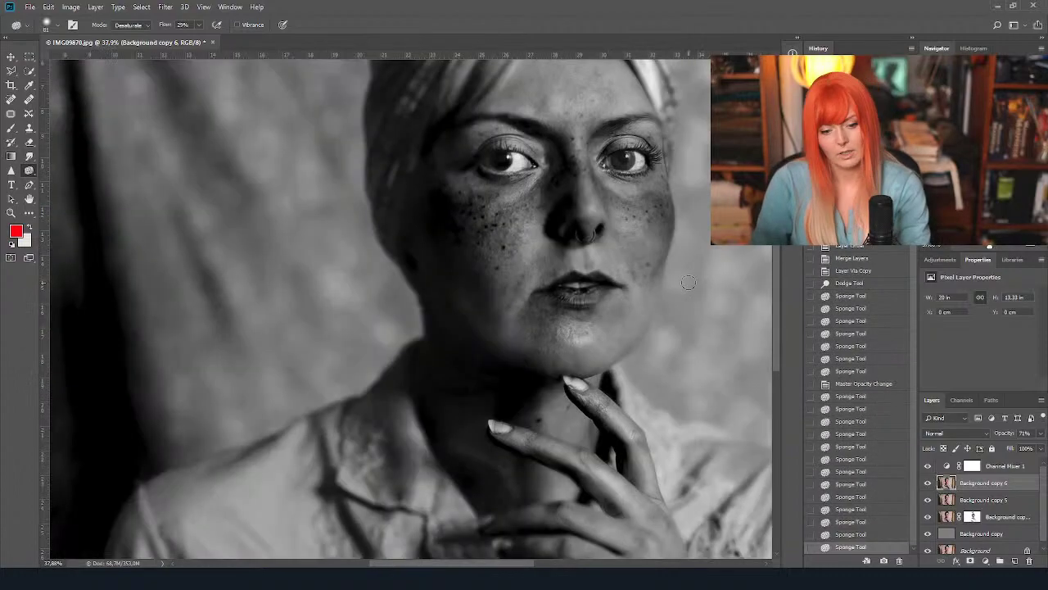
{"action": "scroll", "coordinate": [688, 283], "scroll_direction": "down", "scroll_amount": 3}
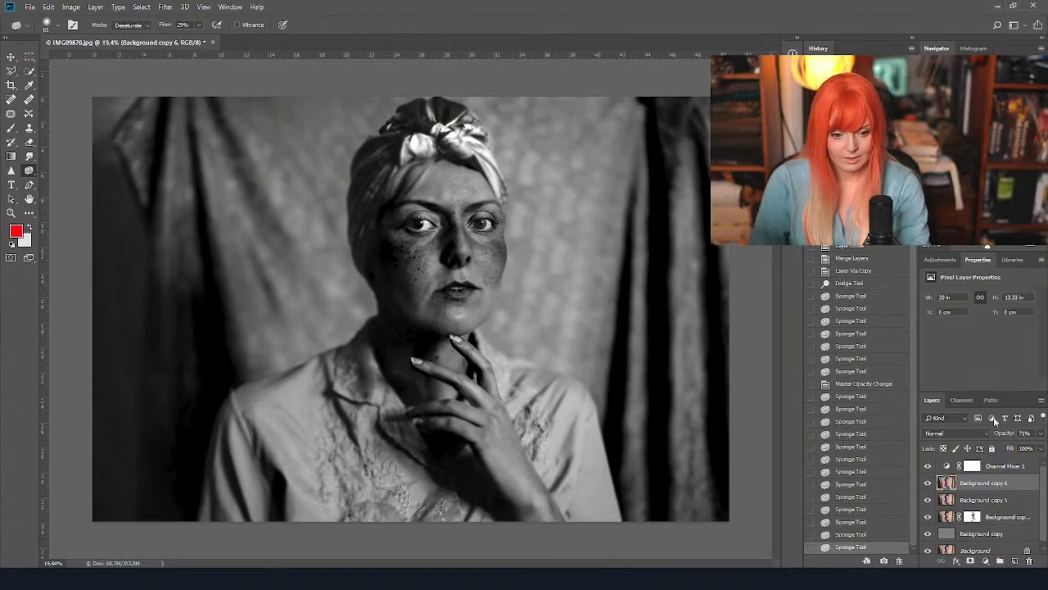
Toggle Background copy 6 off and on to compare, then desaturate the left iris.
{"action": "left_click", "coordinate": [928, 482]}
{"action": "left_click", "coordinate": [928, 482]}
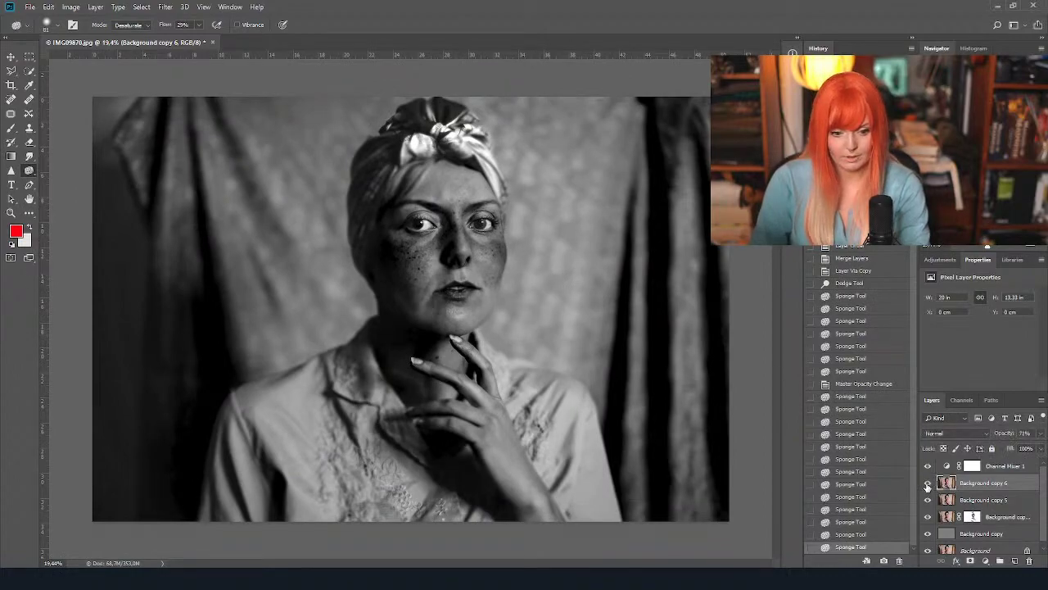
{"action": "scroll", "coordinate": [432, 217], "scroll_direction": "up", "scroll_amount": 4}
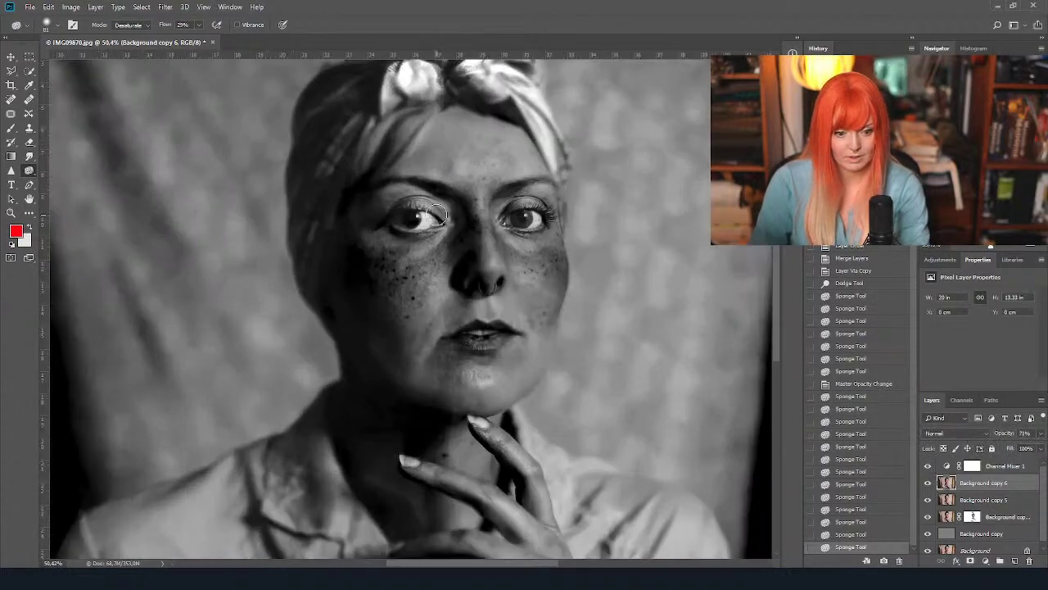
{"action": "scroll", "coordinate": [438, 215], "scroll_direction": "up", "scroll_amount": 3}
{"action": "mouse_move", "coordinate": [351, 234]}
{"action": "left_mouse_down"}
{"action": "mouse_move", "coordinate": [368, 231]}
{"action": "mouse_move", "coordinate": [347, 227]}
{"action": "mouse_move", "coordinate": [369, 227]}
{"action": "mouse_move", "coordinate": [360, 229]}
{"action": "left_mouse_up"}
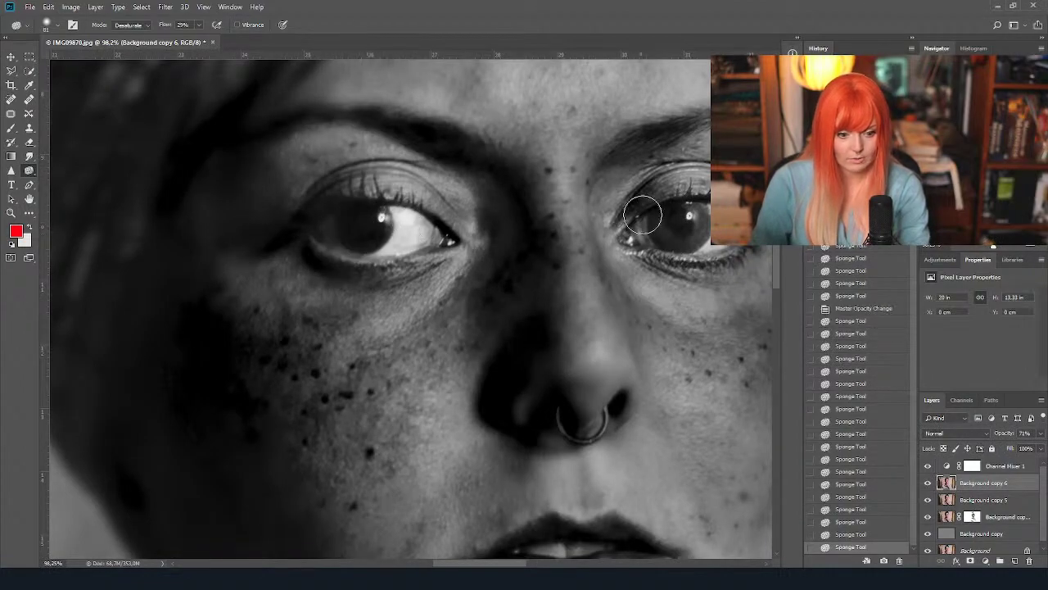
{"action": "scroll", "coordinate": [643, 215], "scroll_direction": "down", "scroll_amount": 4}
Add a Levels adjustment layer named Levels 1 above Channel Mixer 1.
{"action": "left_click", "coordinate": [1020, 466]}
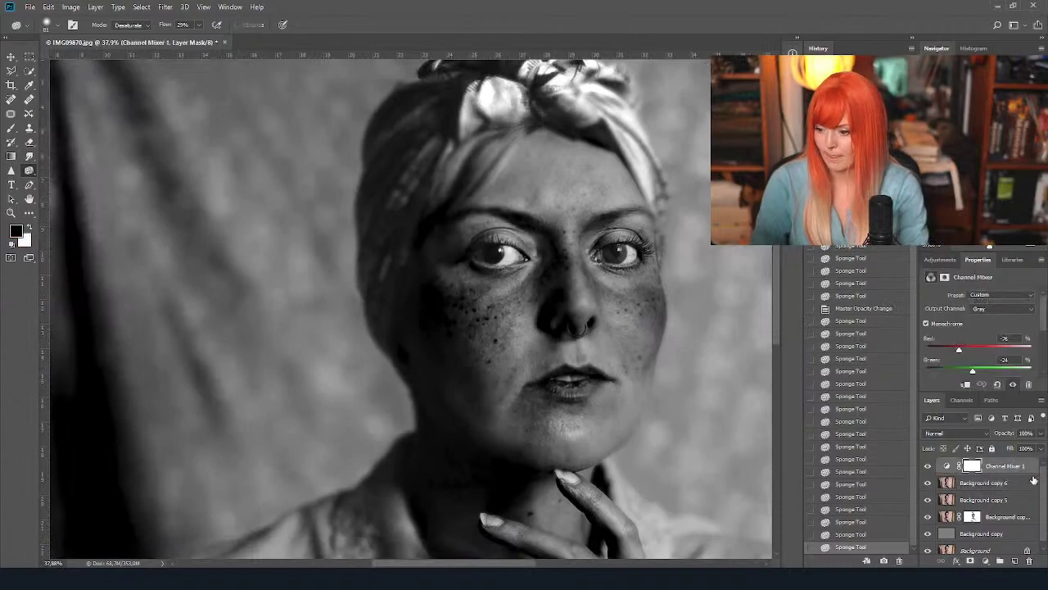
{"action": "scroll", "coordinate": [663, 262], "scroll_direction": "down", "scroll_amount": 3}
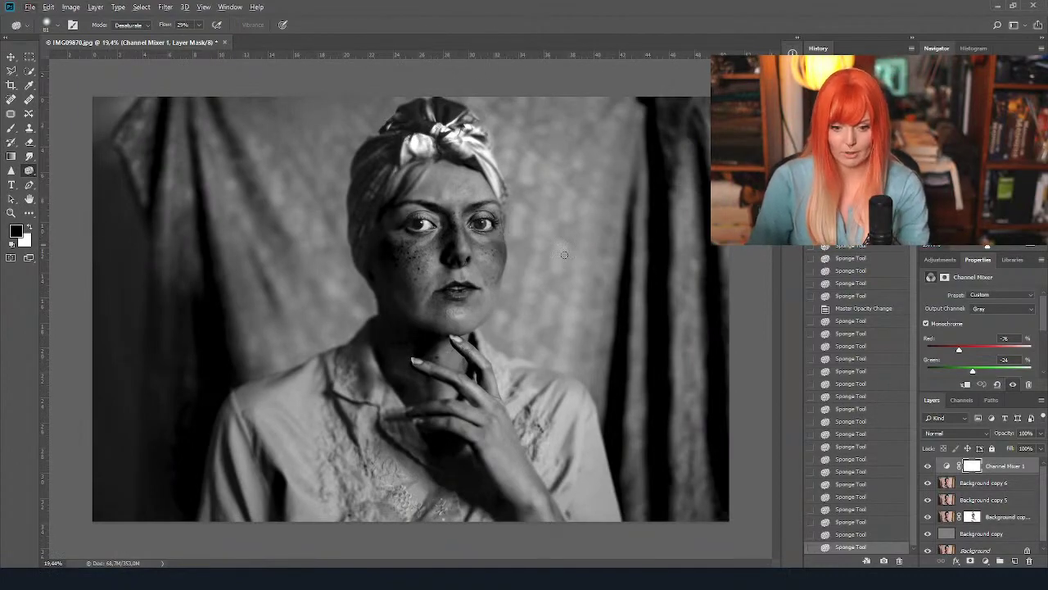
{"action": "left_click", "coordinate": [95, 6]}
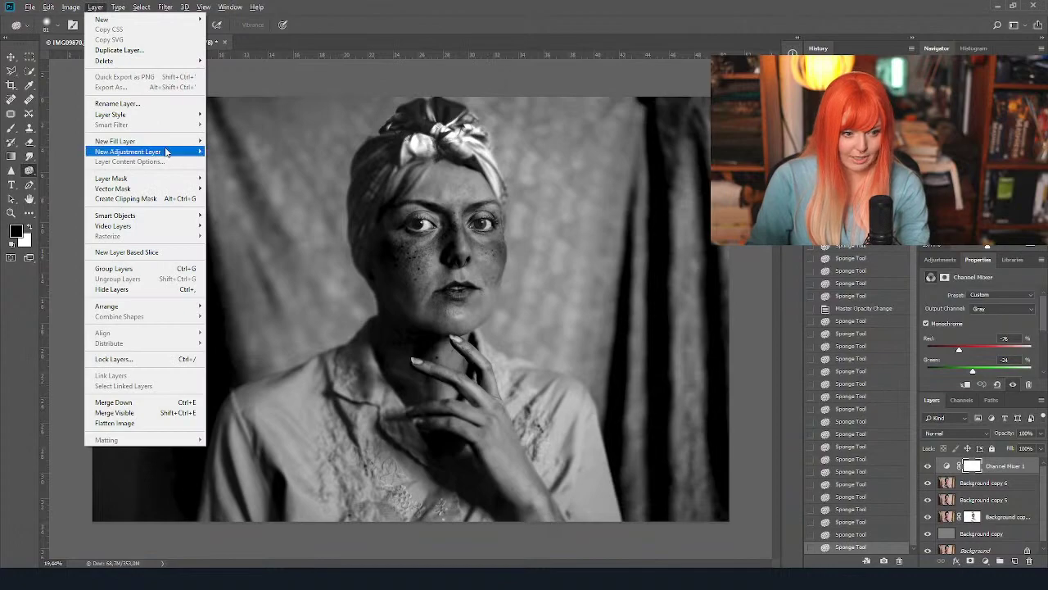
{"action": "mouse_move", "coordinate": [172, 154]}
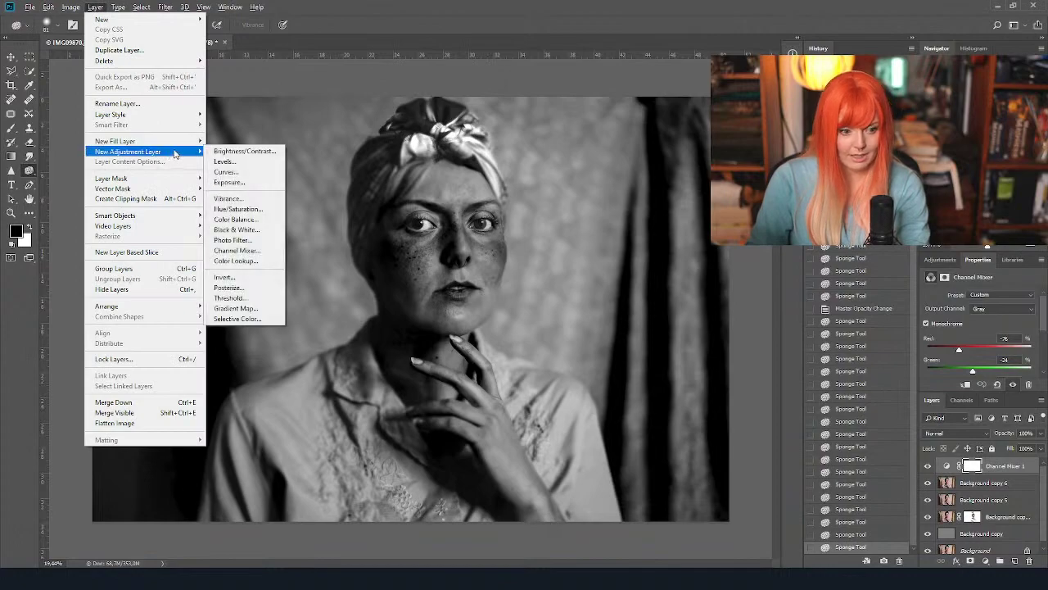
{"action": "left_click", "coordinate": [246, 163]}
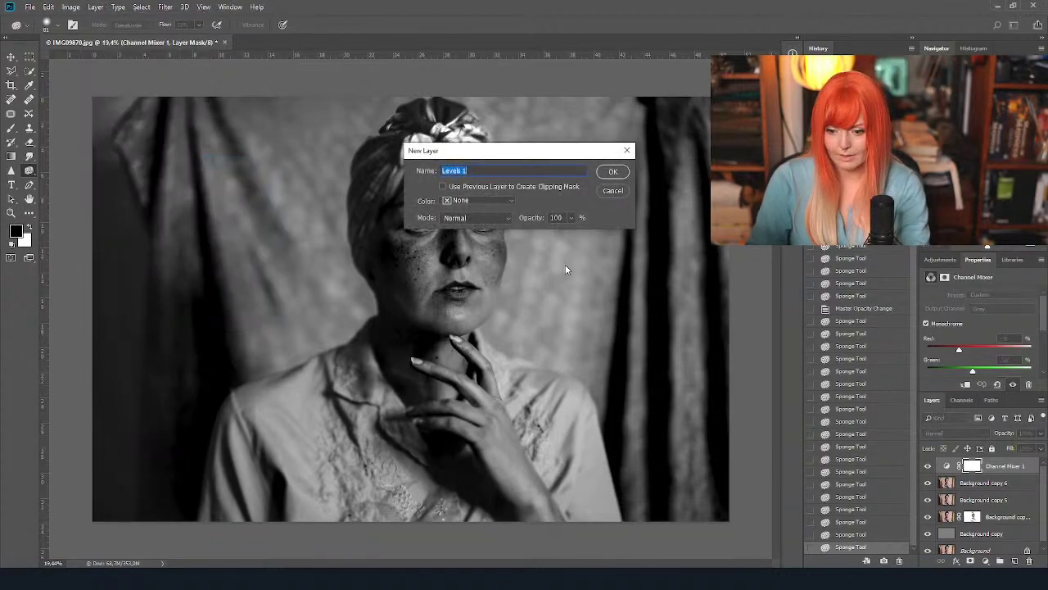
{"action": "left_click", "coordinate": [612, 171]}
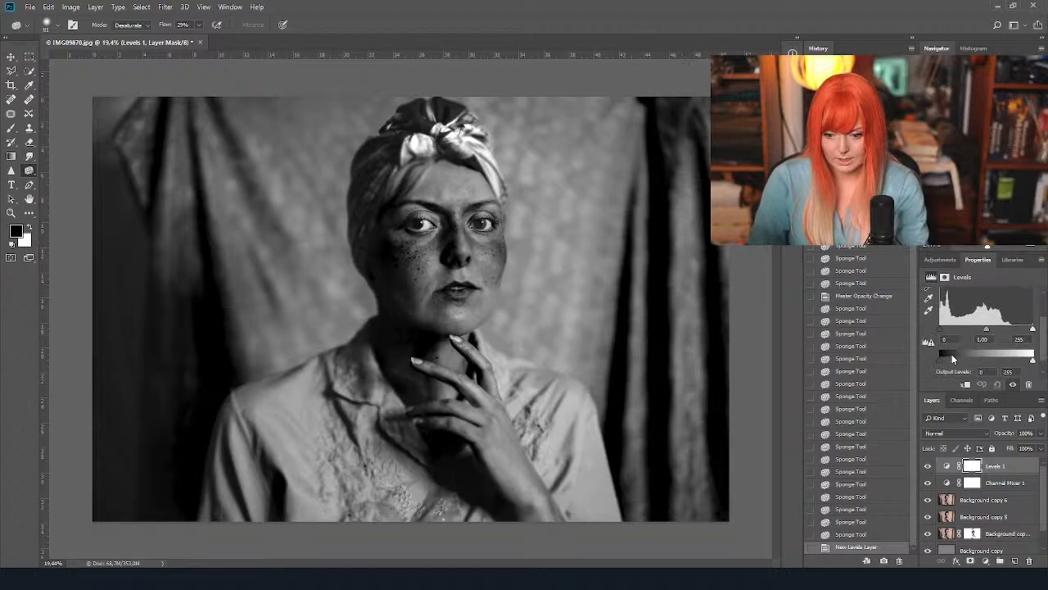
Set the Levels 1 output levels to 10 and 233 and the midtones to 1.04.
{"action": "left_click_drag", "start_coordinate": [940, 360], "coordinate": [942, 364]}
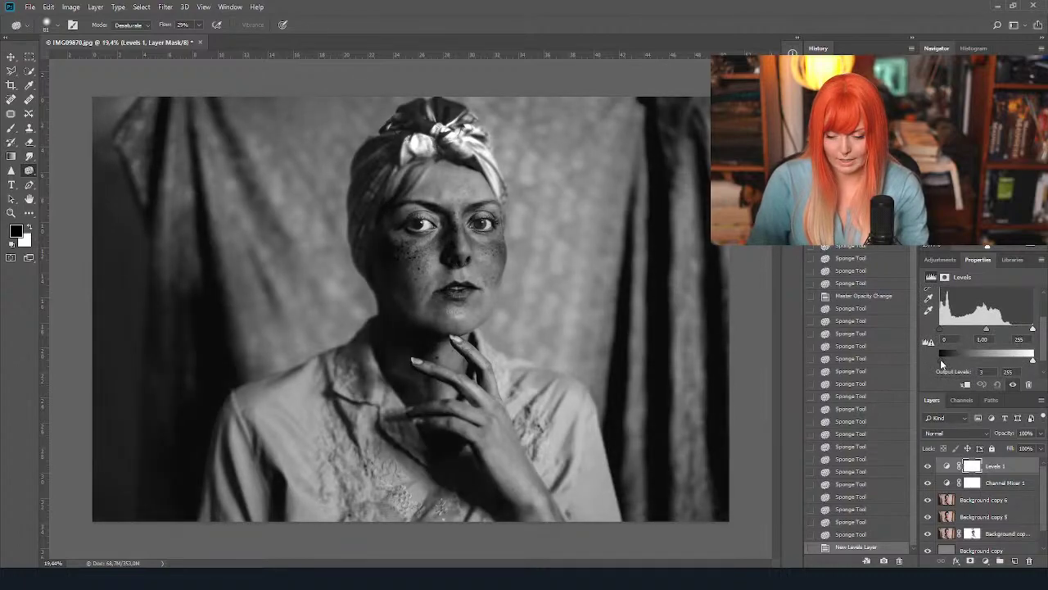
{"action": "left_click_drag", "start_coordinate": [942, 363], "coordinate": [943, 360]}
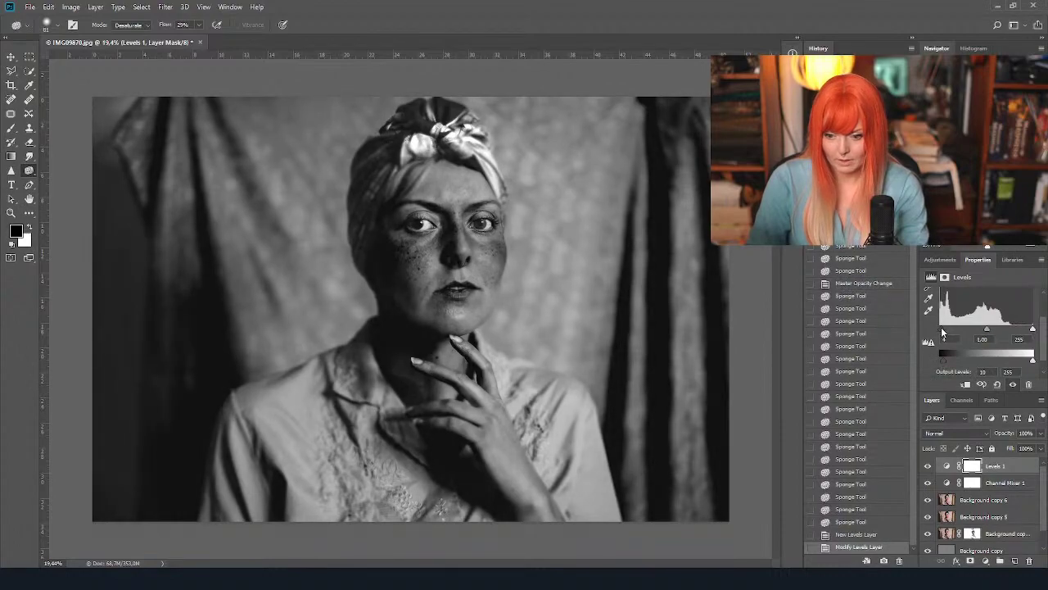
{"action": "left_click_drag", "start_coordinate": [1031, 361], "coordinate": [1024, 364]}
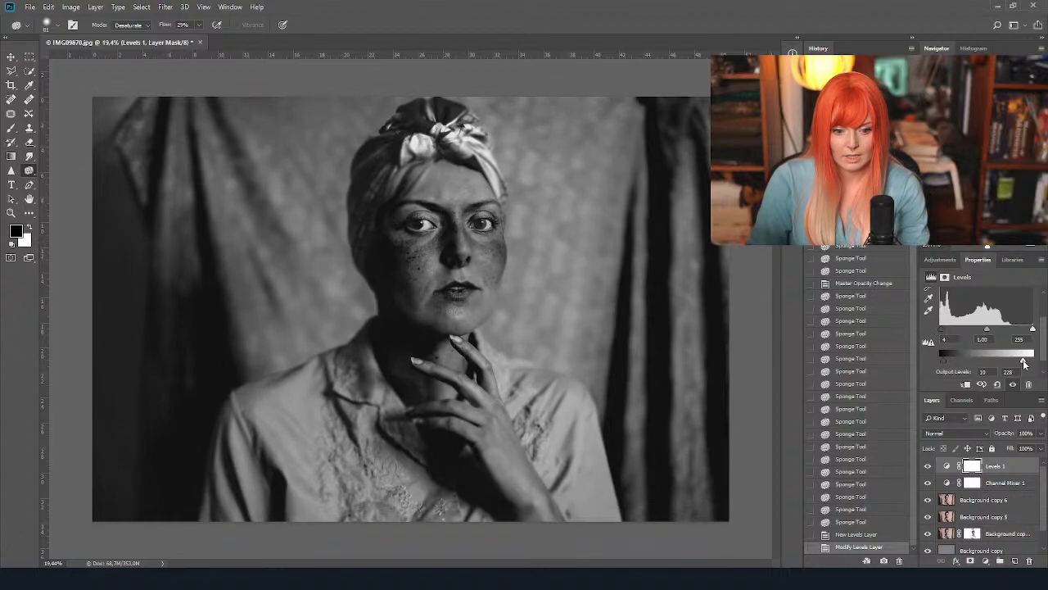
{"action": "left_click_drag", "start_coordinate": [1023, 364], "coordinate": [1025, 361]}
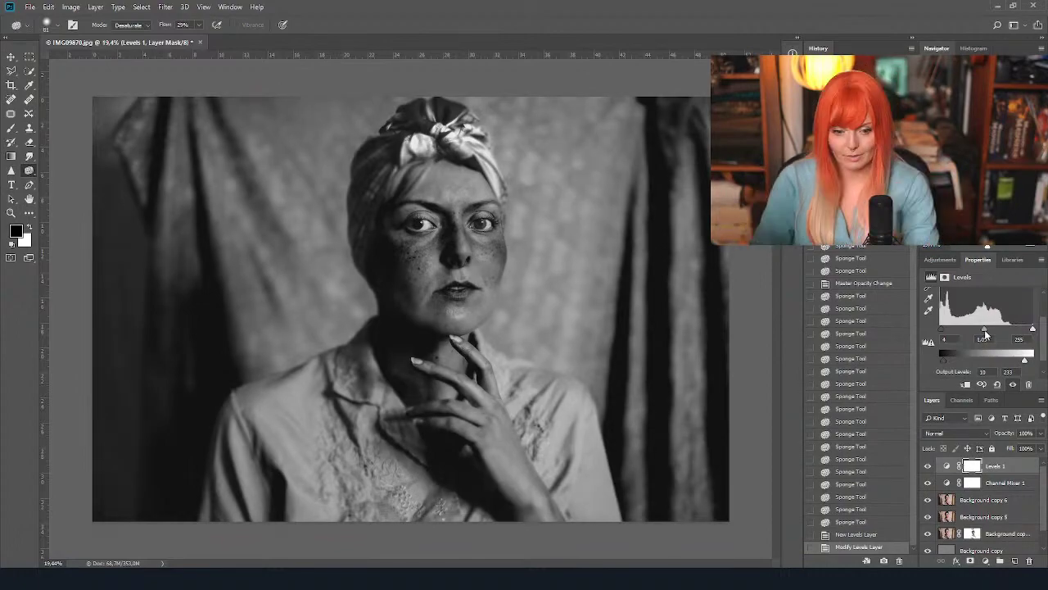
{"action": "mouse_move", "coordinate": [988, 327]}
{"action": "left_mouse_down"}
{"action": "mouse_move", "coordinate": [976, 329]}
{"action": "mouse_move", "coordinate": [986, 331]}
{"action": "left_mouse_up"}
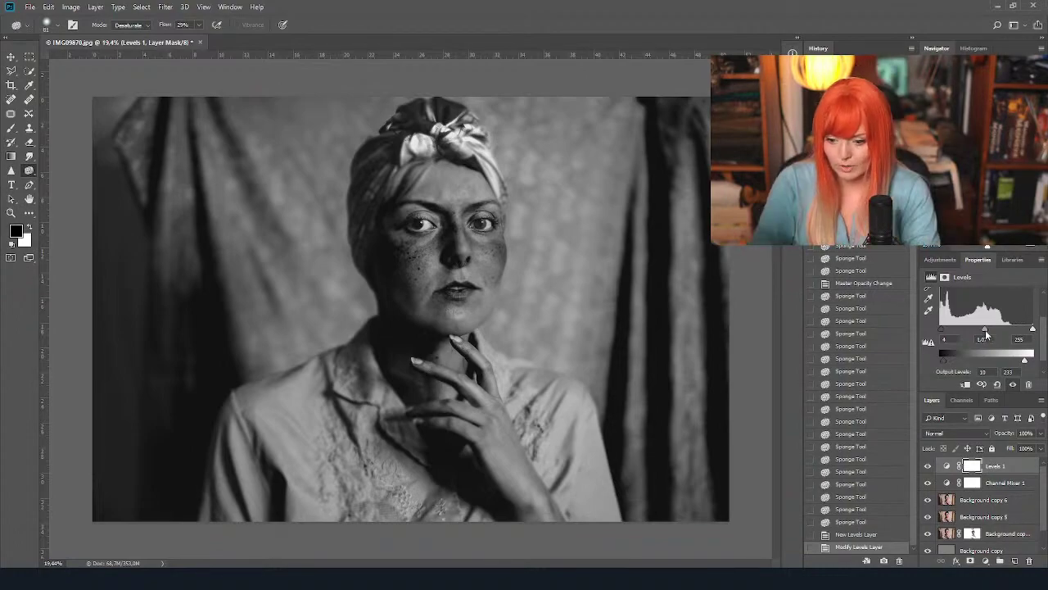
Compare Levels 1 hidden and shown, then reset the output black level to 2.
{"action": "left_click", "coordinate": [928, 467]}
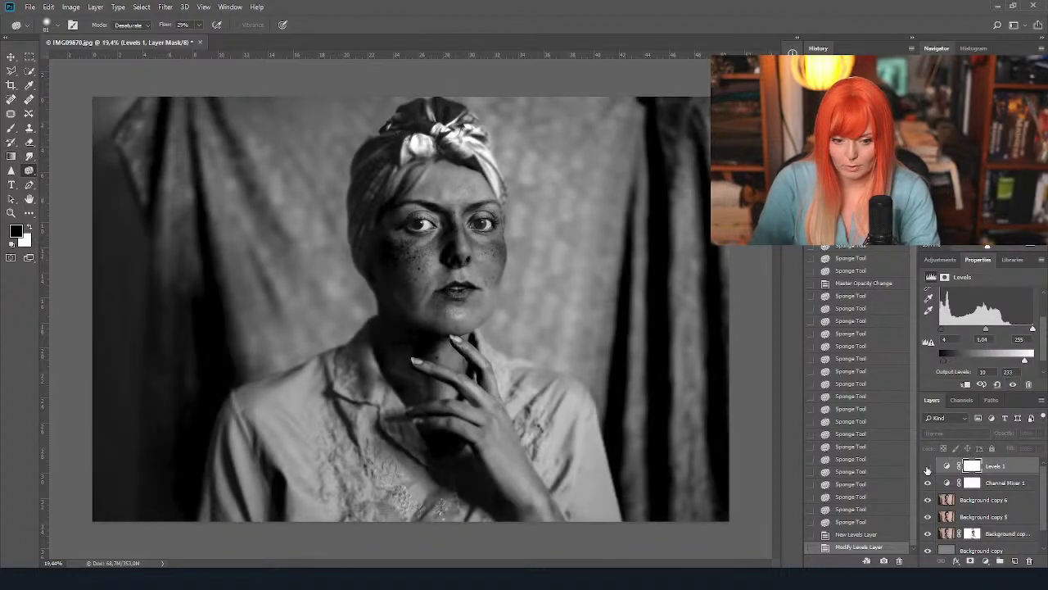
{"action": "left_click", "coordinate": [927, 467]}
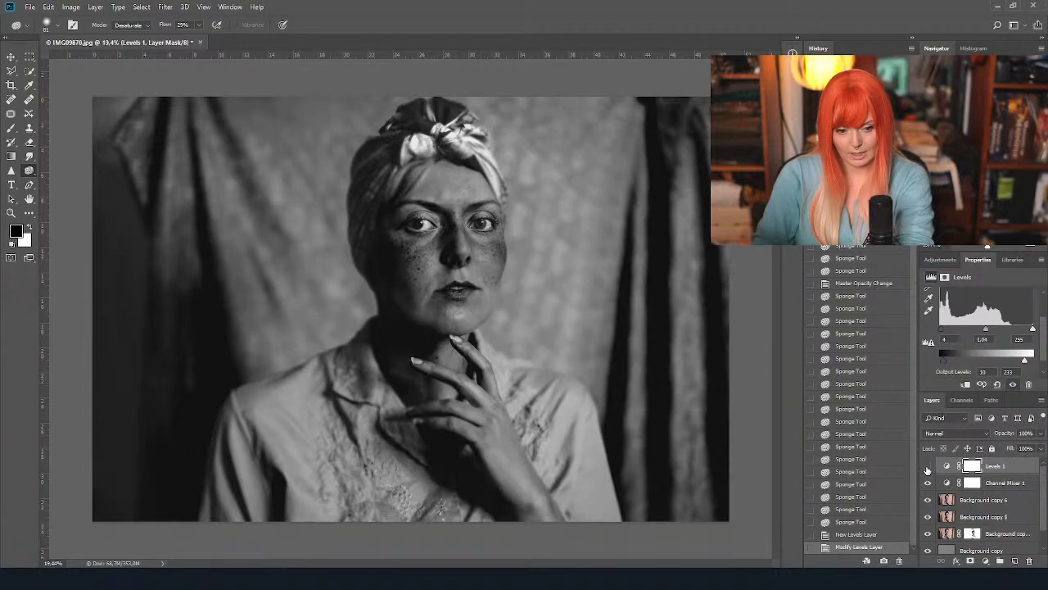
{"action": "left_click_drag", "start_coordinate": [943, 343], "coordinate": [940, 348]}
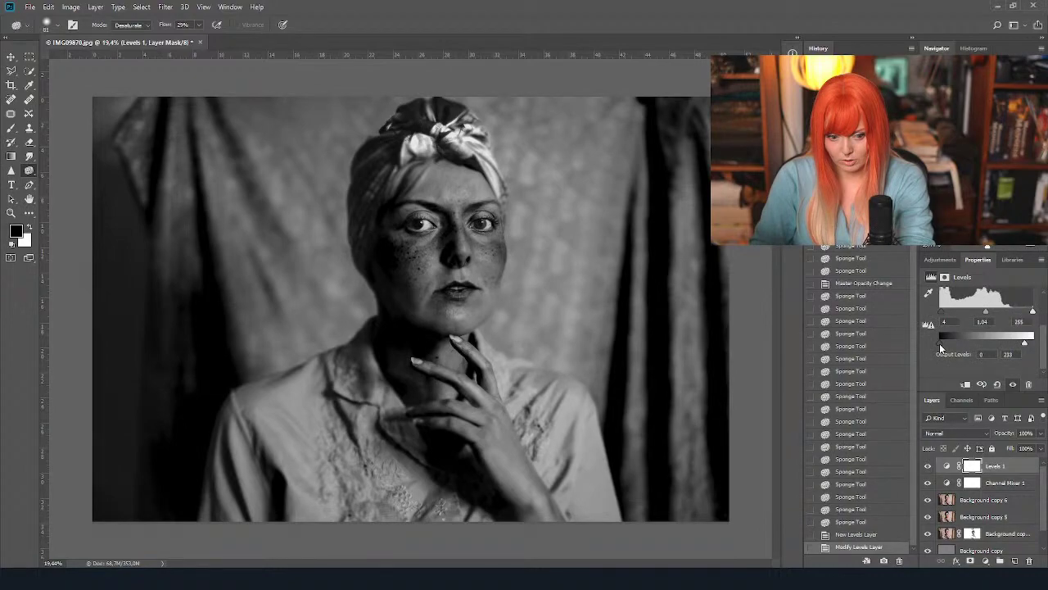
{"action": "left_click_drag", "start_coordinate": [940, 348], "coordinate": [942, 348]}
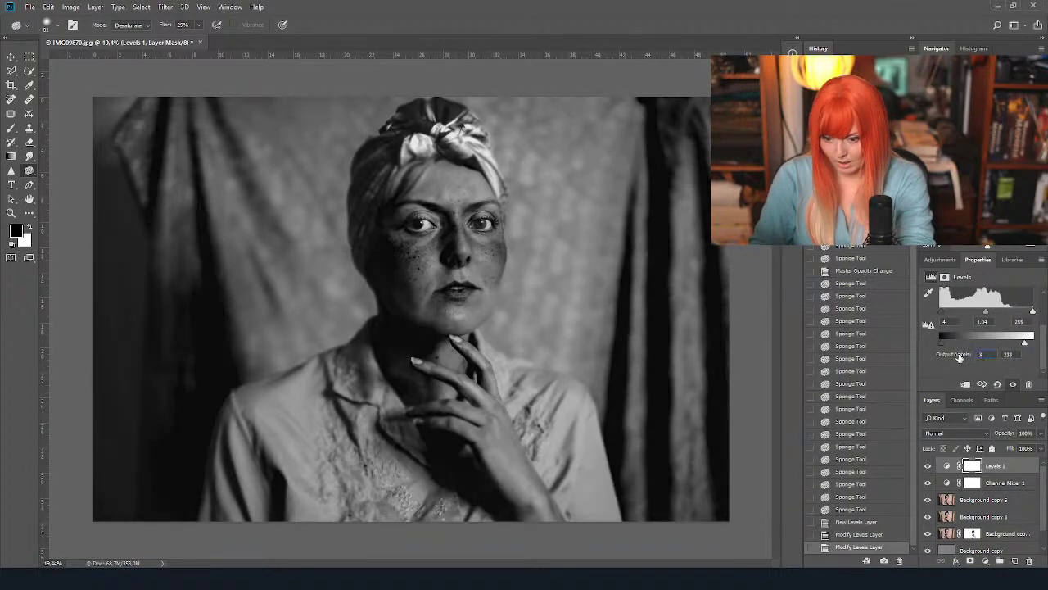
{"action": "type", "text": "2"}
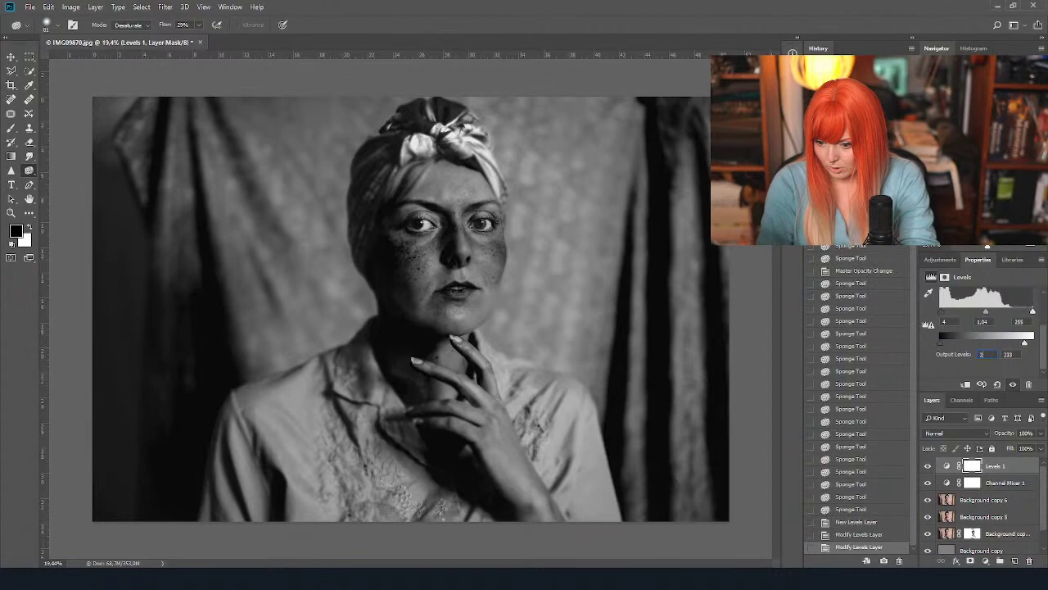
Set Channel Mixer 1 to Red -64 and Green -26, and Levels 1 midtones to 0.88.
{"action": "left_click", "coordinate": [1004, 482]}
{"action": "scroll", "coordinate": [990, 311], "scroll_direction": "down", "scroll_amount": 1}
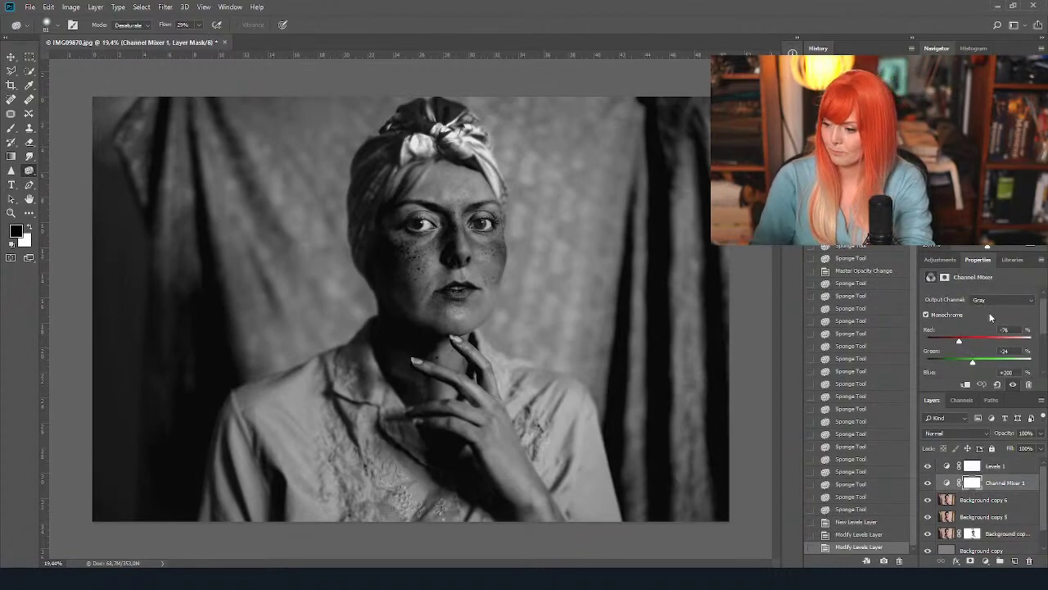
{"action": "scroll", "coordinate": [990, 317], "scroll_direction": "down", "scroll_amount": 1}
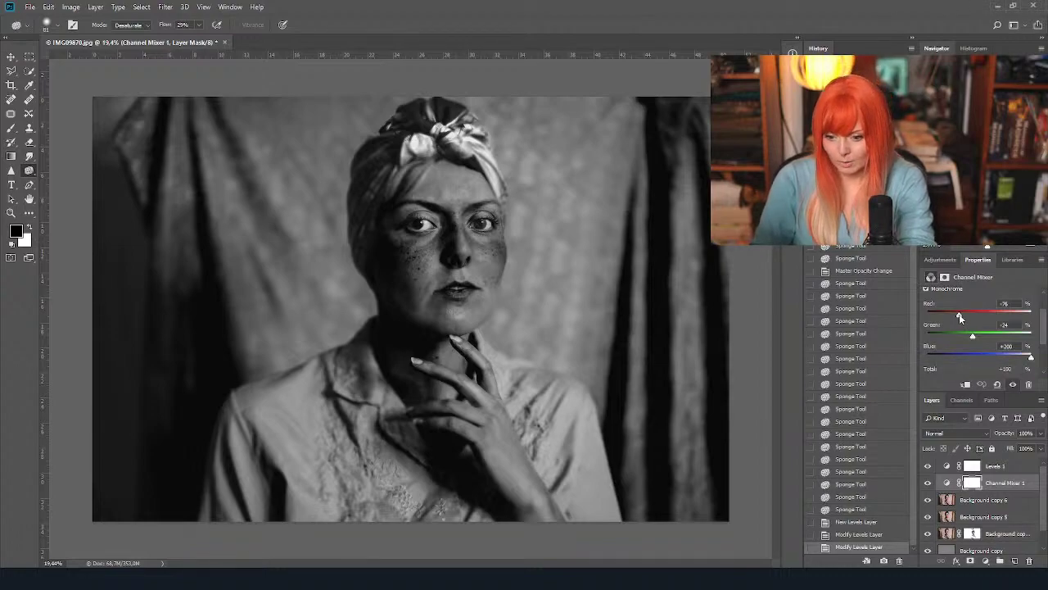
{"action": "left_click_drag", "start_coordinate": [961, 317], "coordinate": [962, 314]}
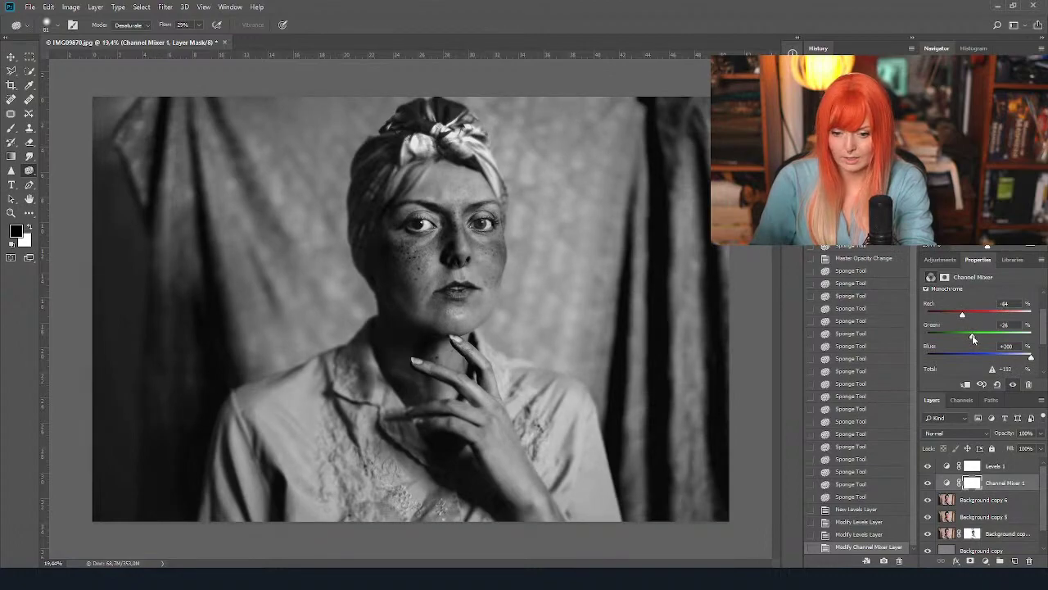
{"action": "left_click_drag", "start_coordinate": [972, 338], "coordinate": [970, 339]}
{"action": "left_click", "coordinate": [981, 465]}
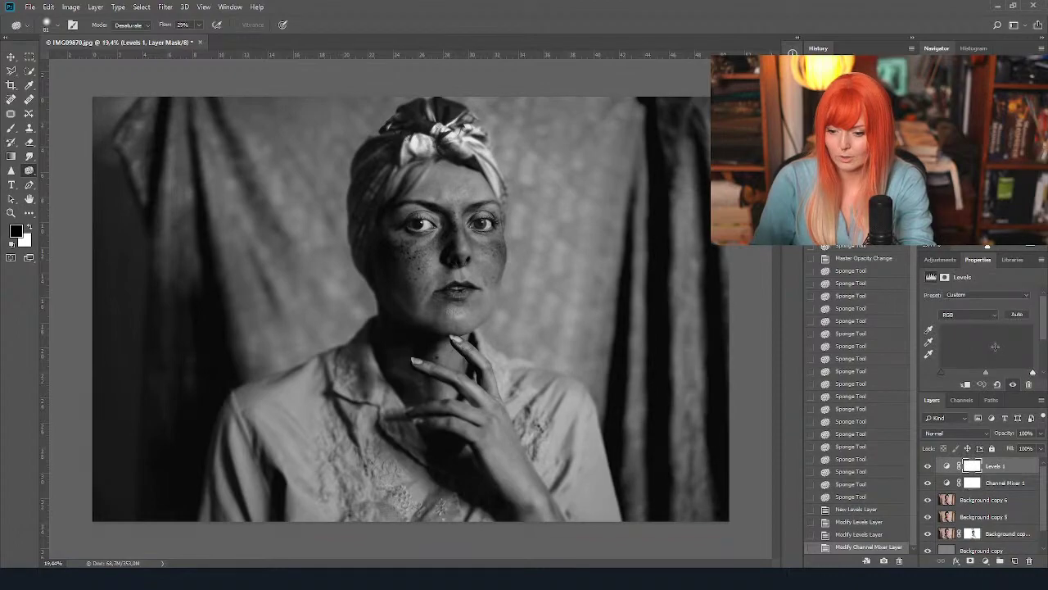
{"action": "left_click_drag", "start_coordinate": [995, 347], "coordinate": [993, 348]}
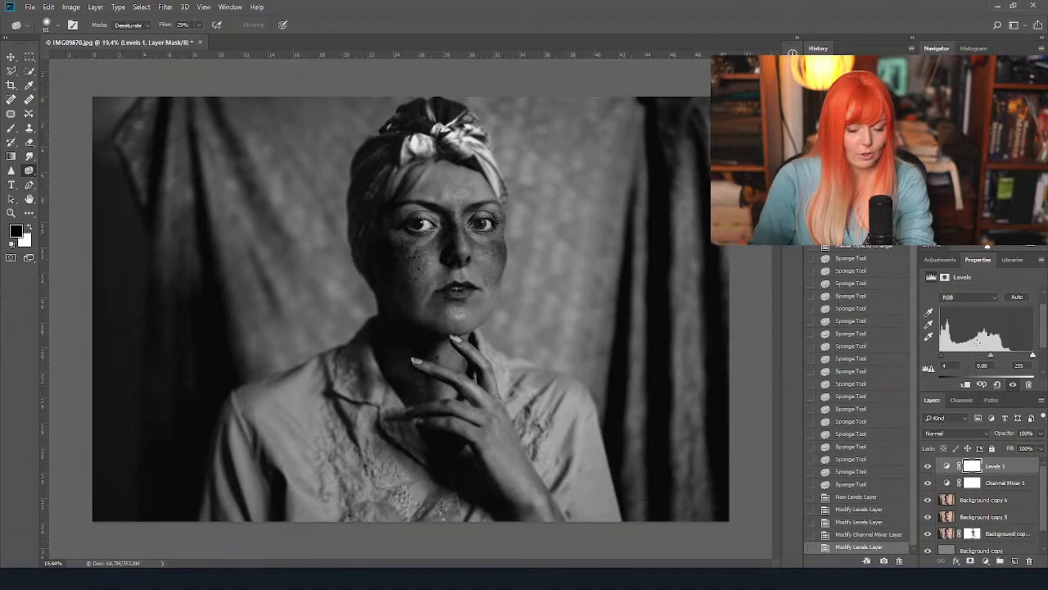
Add a Curves 1 adjustment layer and bend the curve to lighten the portrait.
{"action": "left_click", "coordinate": [164, 8]}
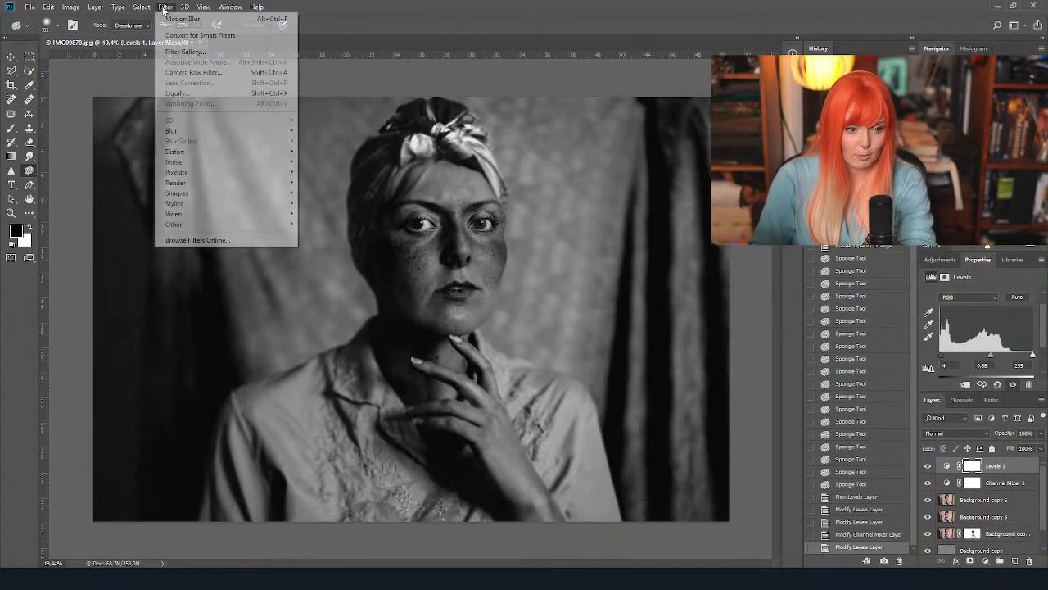
{"action": "mouse_move", "coordinate": [95, 8]}
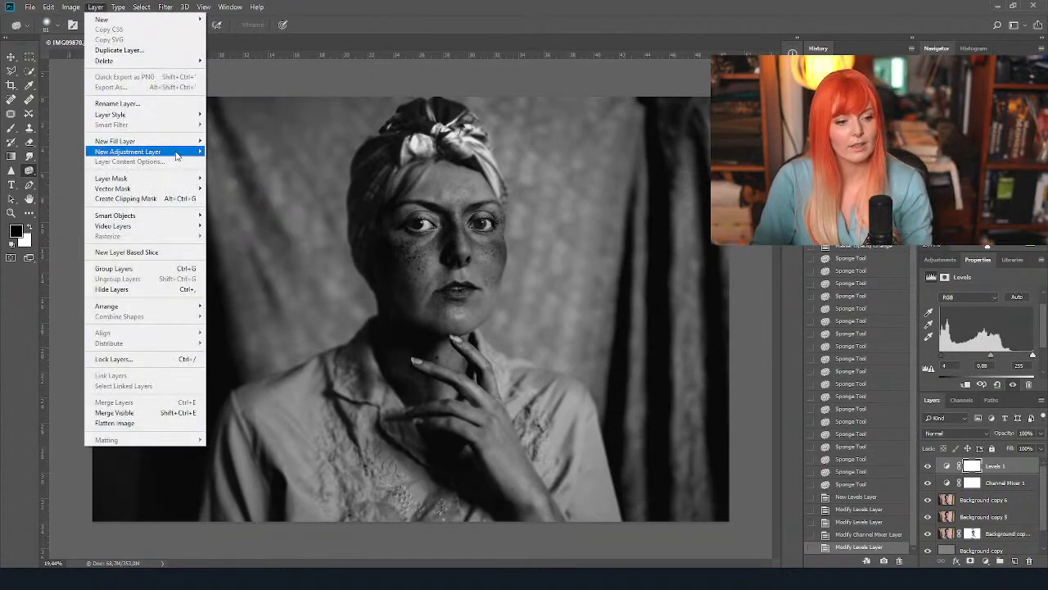
{"action": "mouse_move", "coordinate": [175, 156]}
{"action": "left_click", "coordinate": [246, 170]}
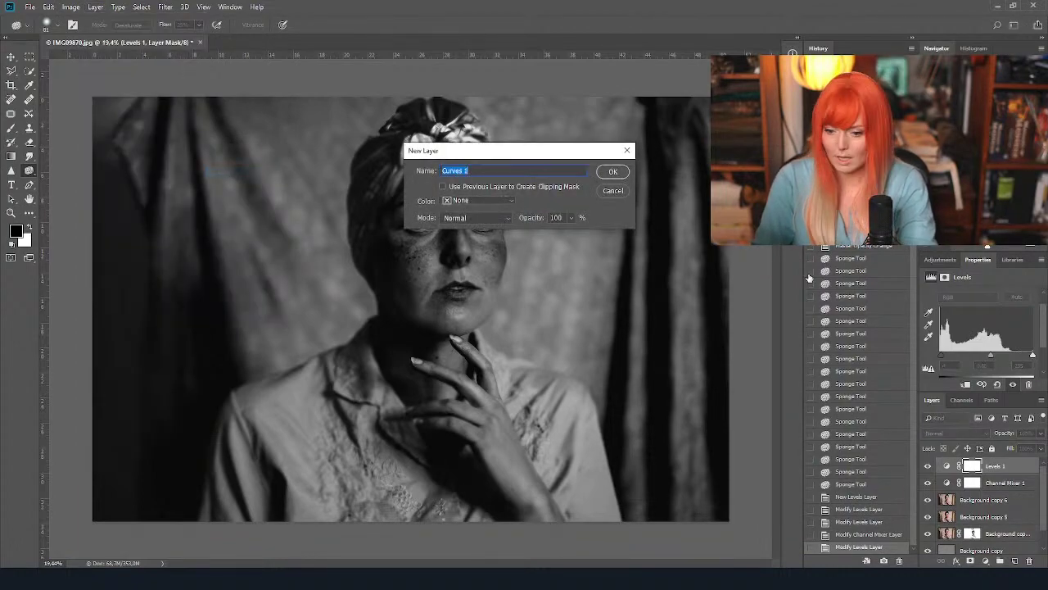
{"action": "left_click", "coordinate": [612, 172]}
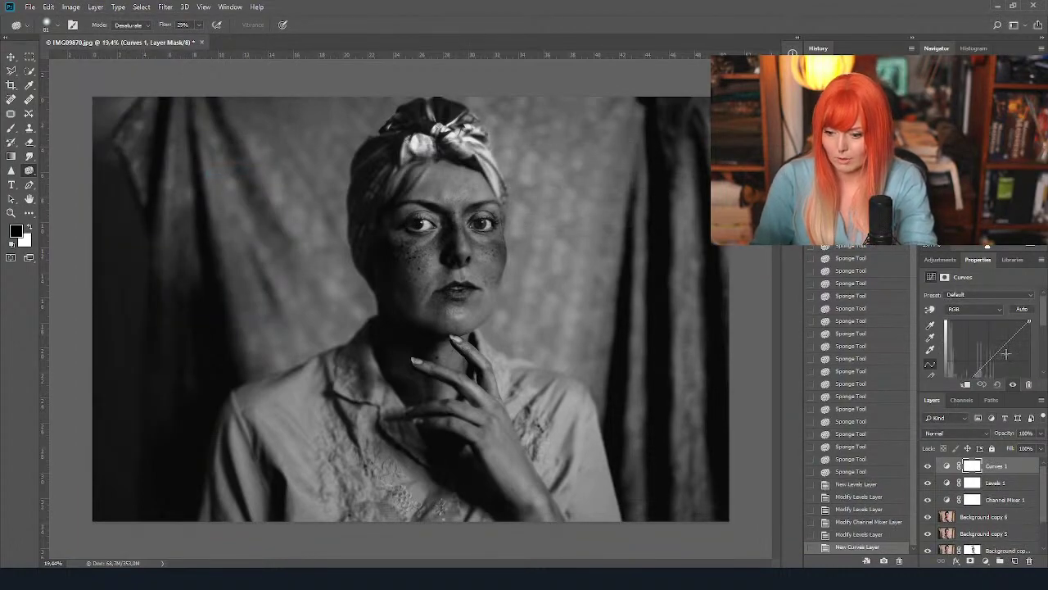
{"action": "left_click_drag", "start_coordinate": [995, 351], "coordinate": [989, 355]}
Toggle Curves and Levels to compare, then open the paint texture images as new documents.
{"action": "left_click", "coordinate": [927, 467]}
{"action": "left_click", "coordinate": [927, 467]}
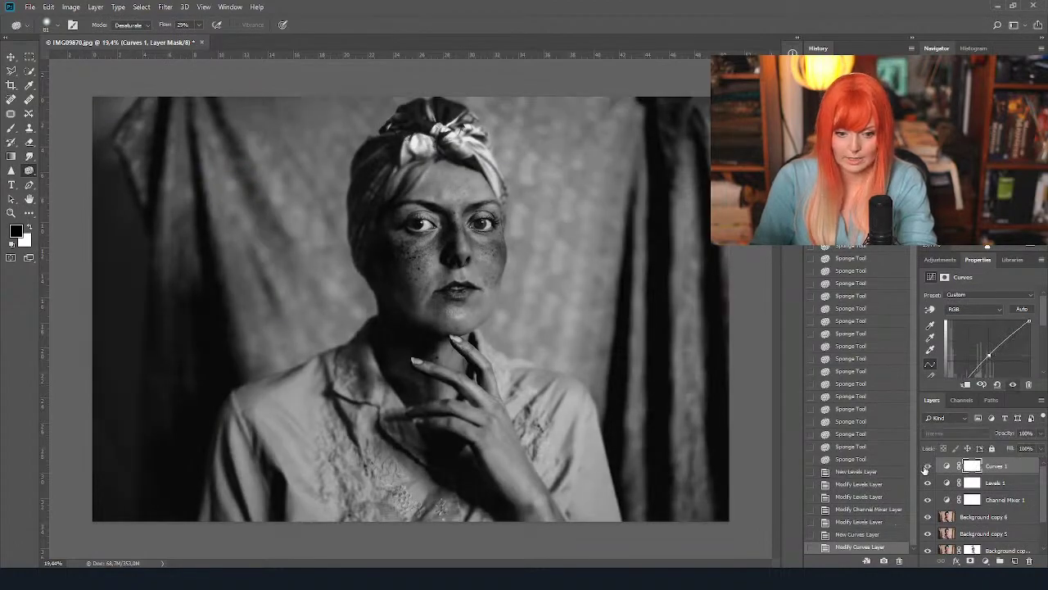
{"action": "left_click", "coordinate": [928, 484]}
{"action": "left_click", "coordinate": [928, 483]}
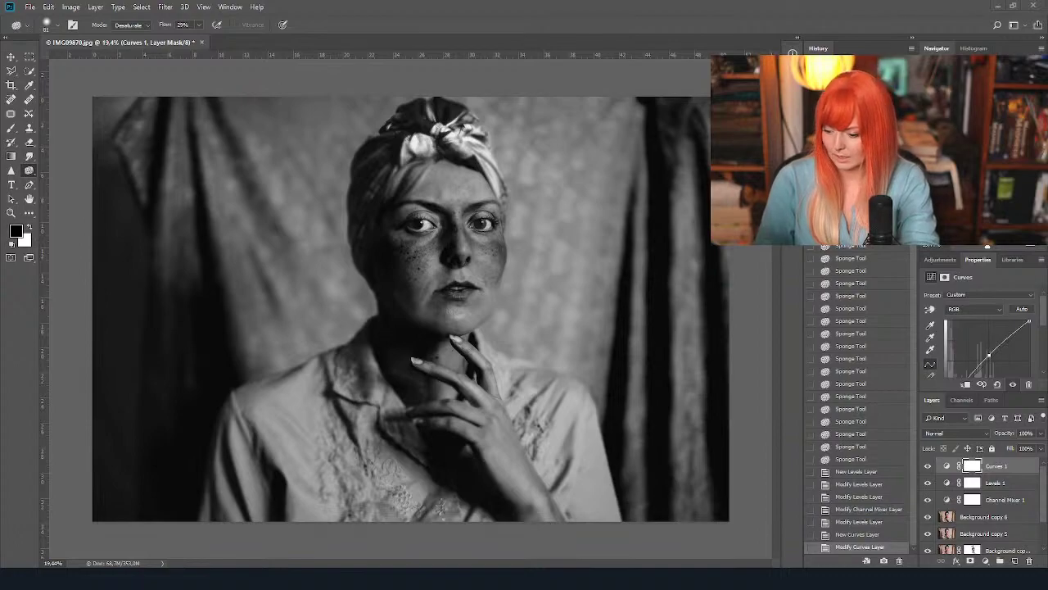
{"action": "key", "text": "alt+Tab"}
{"action": "key", "text": "alt+Tab"}
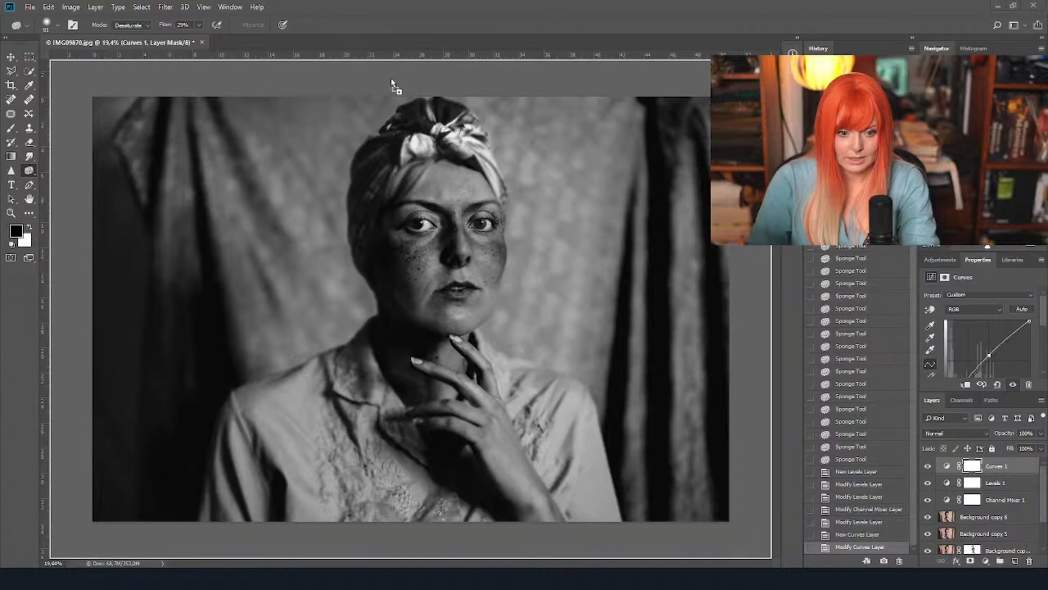
{"action": "left_click_drag", "start_coordinate": [426, 64], "coordinate": [417, 37]}
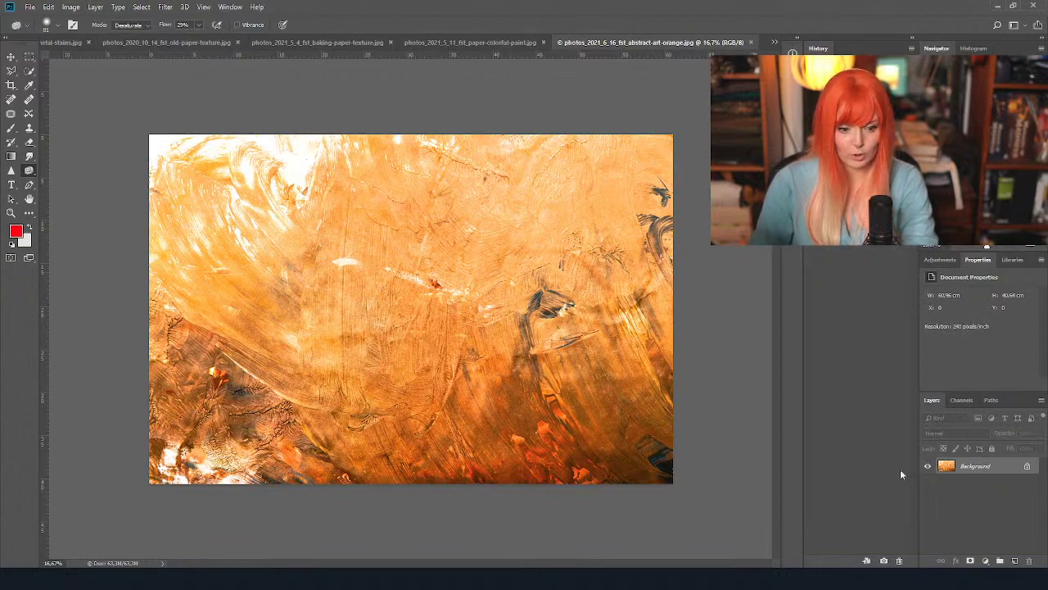
Duplicate the orange texture's Background layer and apply a Black & White adjustment.
{"action": "left_click_drag", "start_coordinate": [979, 466], "coordinate": [1014, 560]}
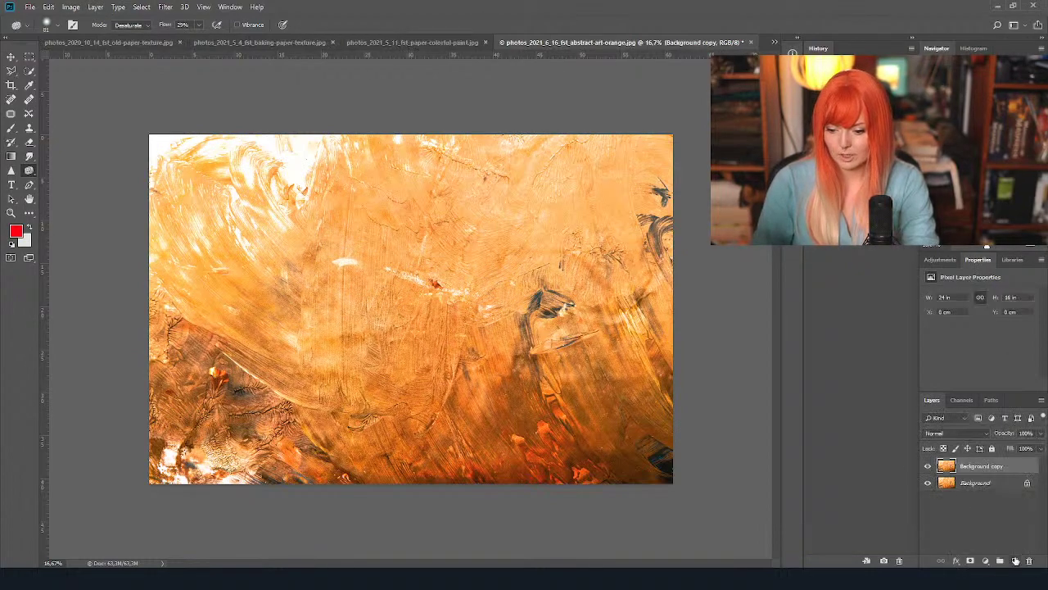
{"action": "left_click", "coordinate": [70, 6]}
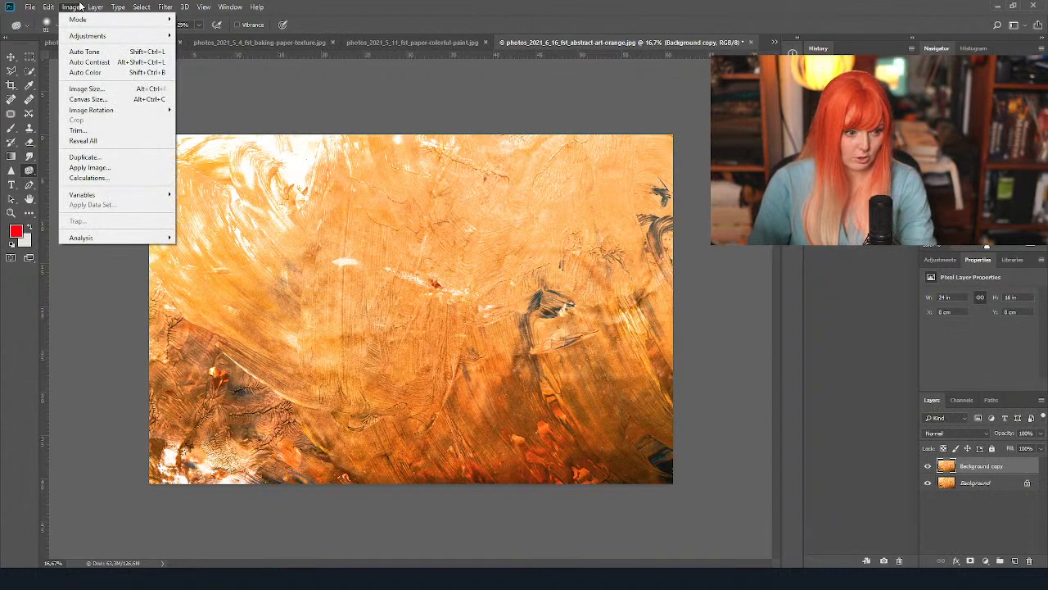
{"action": "mouse_move", "coordinate": [143, 38]}
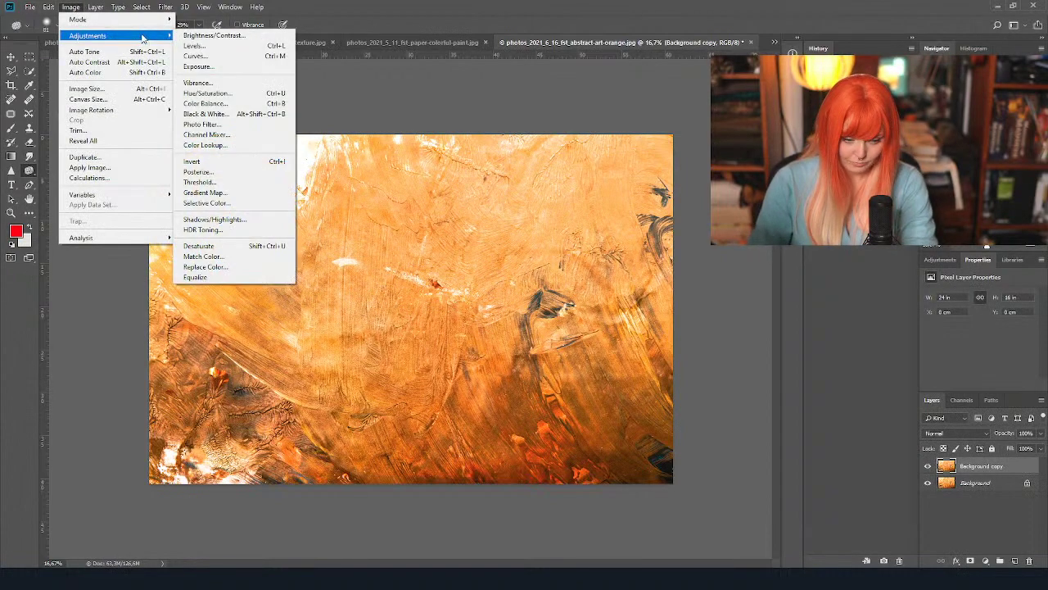
{"action": "left_click", "coordinate": [236, 118]}
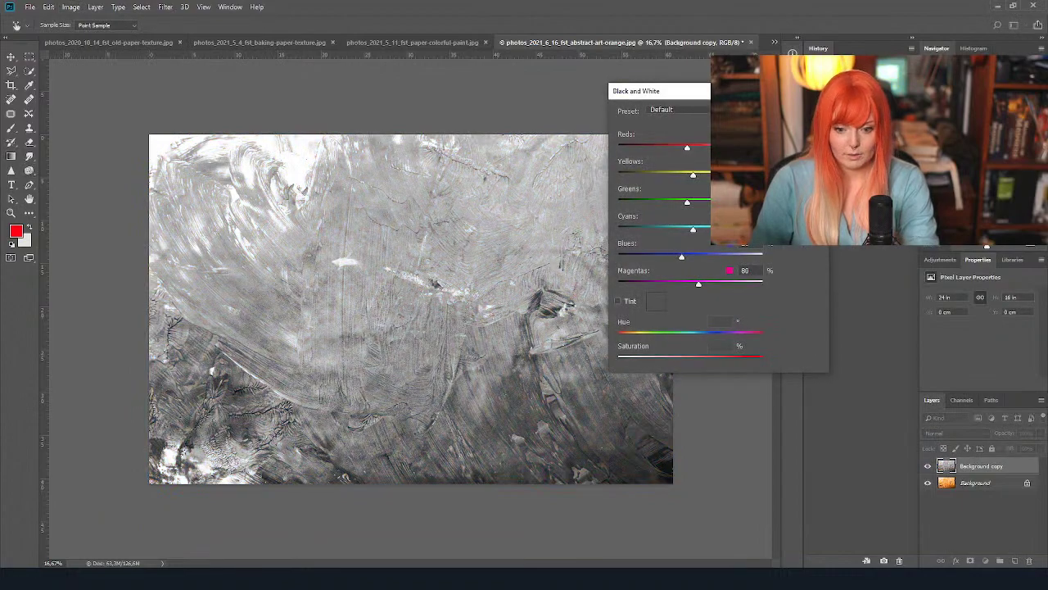
Adjust the reds and darken the yellows in the grayscale mix, preview-compare, and apply it.
{"action": "left_click_drag", "start_coordinate": [687, 147], "coordinate": [749, 148]}
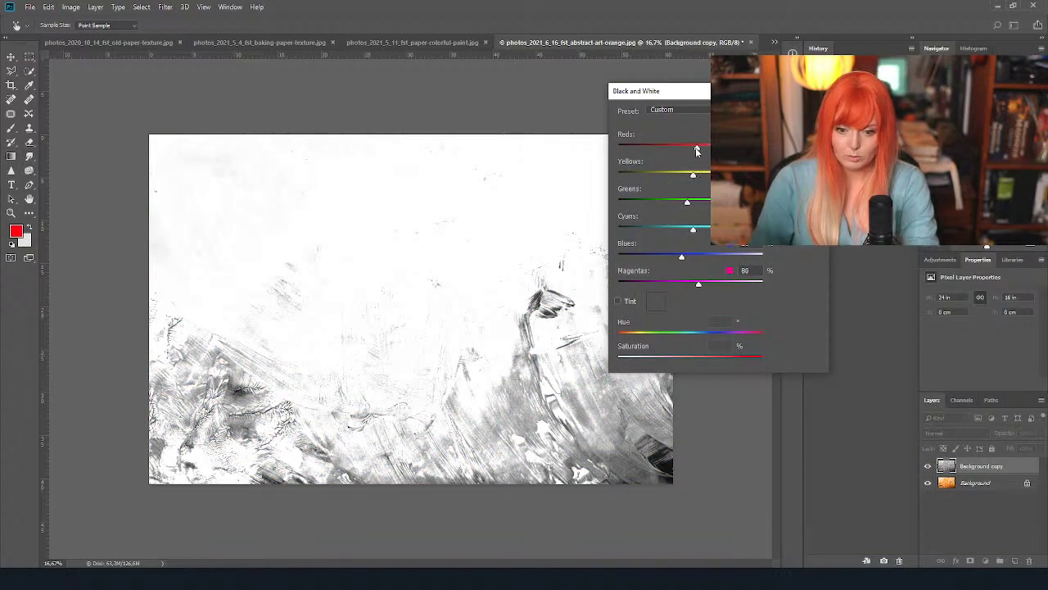
{"action": "left_click_drag", "start_coordinate": [697, 151], "coordinate": [651, 152]}
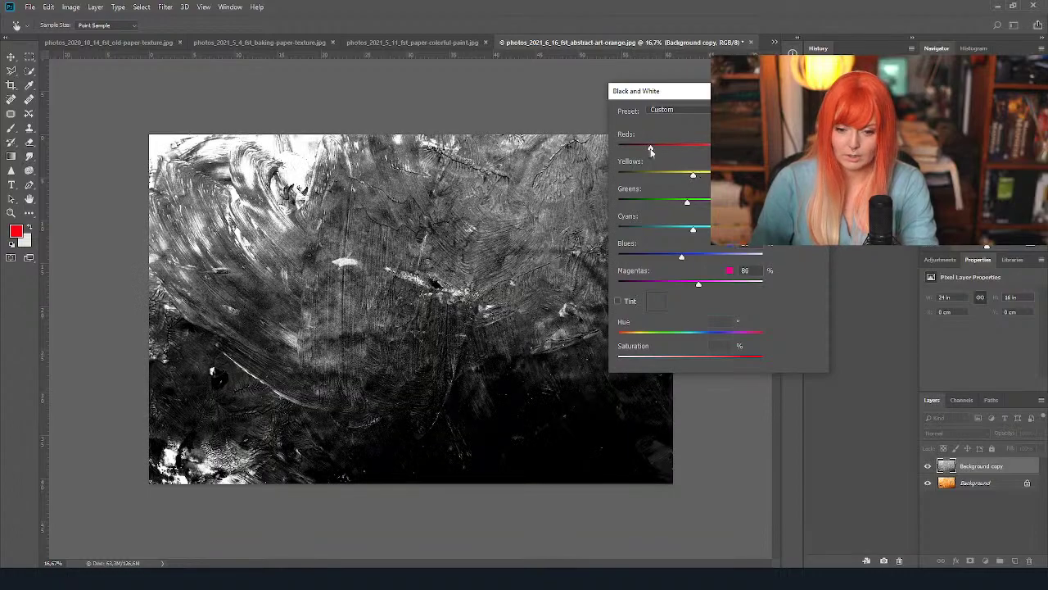
{"action": "left_click_drag", "start_coordinate": [654, 147], "coordinate": [659, 147]}
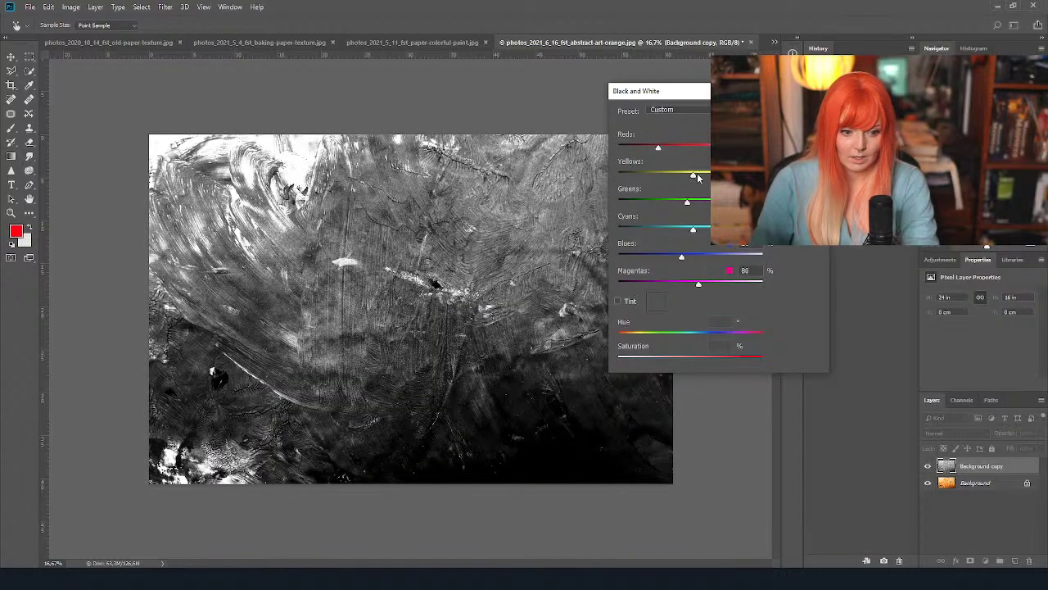
{"action": "left_click_drag", "start_coordinate": [693, 178], "coordinate": [664, 205]}
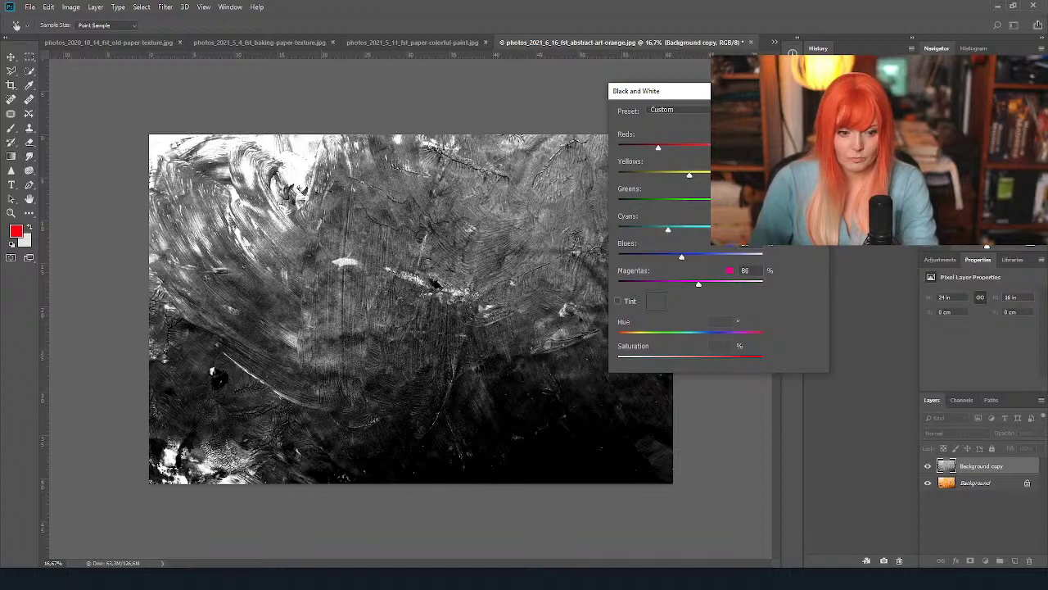
{"action": "key", "text": "p"}
{"action": "key", "text": "p"}
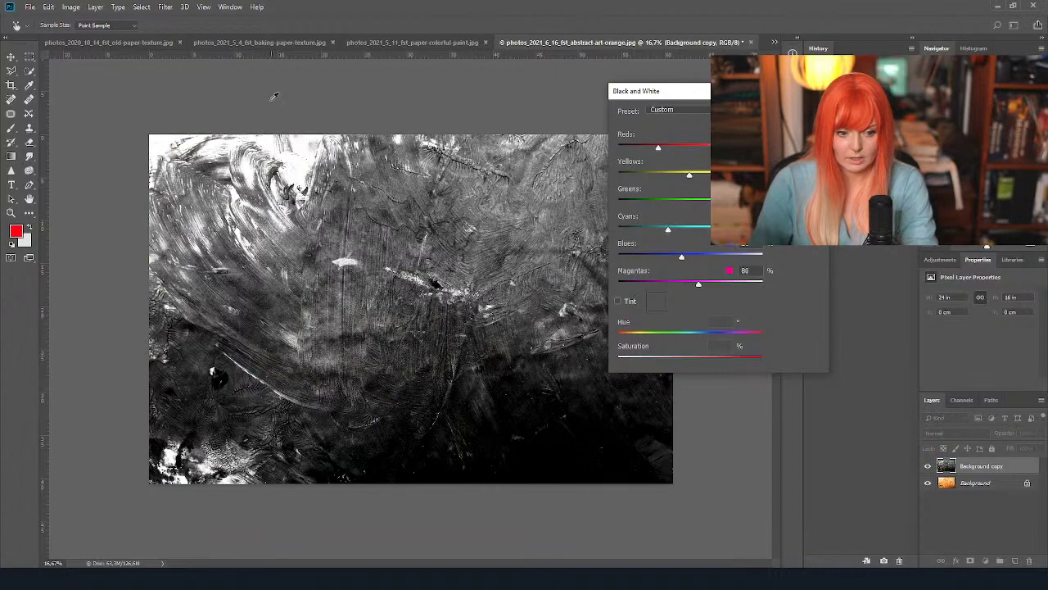
{"action": "key", "text": "Return"}
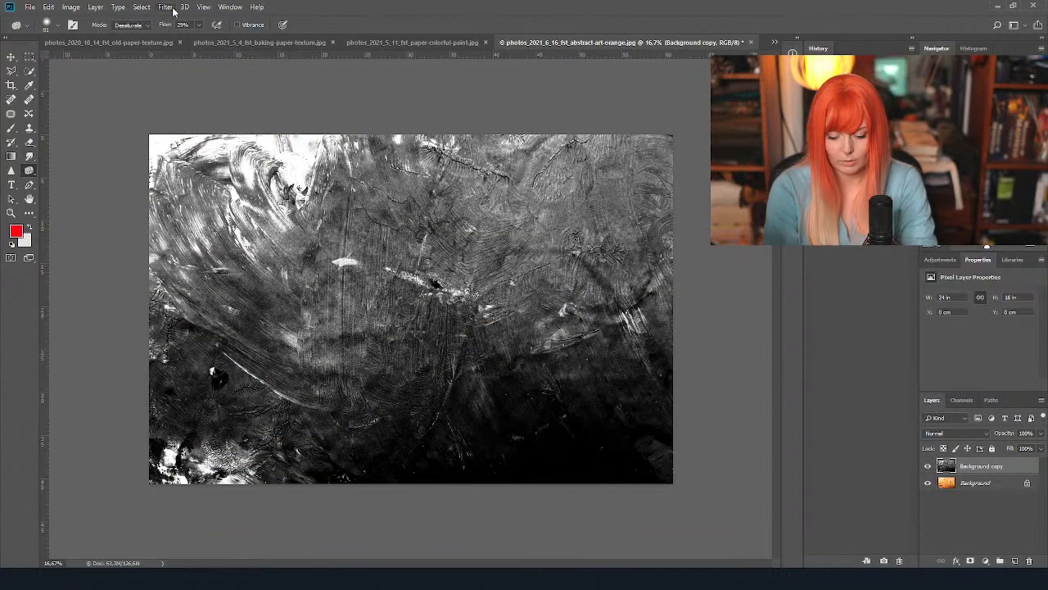
{"action": "key", "text": "ctrl+m"}
Add two Curves points forming an S-curve on the texture to boost its contrast.
{"action": "mouse_move", "coordinate": [811, 365]}
{"action": "left_mouse_down"}
{"action": "mouse_move", "coordinate": [837, 355]}
{"action": "mouse_move", "coordinate": [827, 354]}
{"action": "left_mouse_up"}
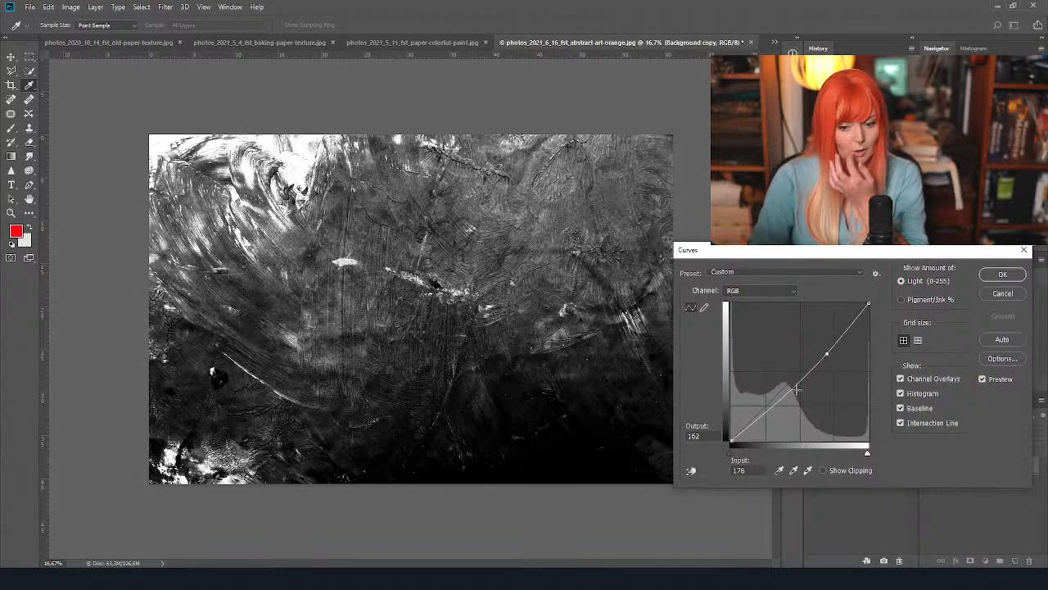
{"action": "left_click_drag", "start_coordinate": [795, 384], "coordinate": [779, 389]}
{"action": "left_click", "coordinate": [1004, 274]}
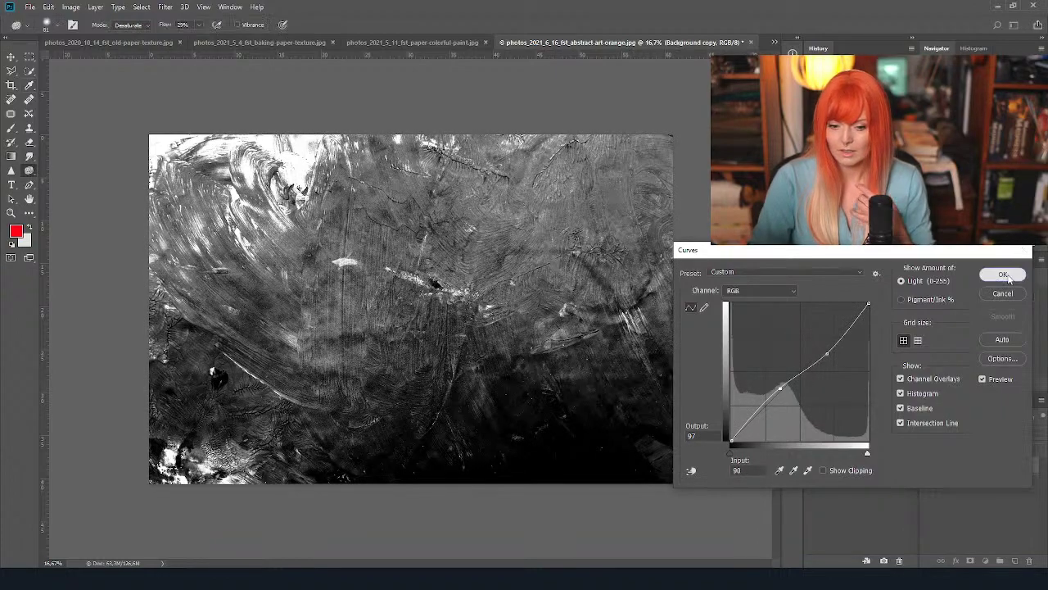
After a failed layer move, float the black-and-white texture document in its own window.
{"action": "left_click", "coordinate": [12, 55]}
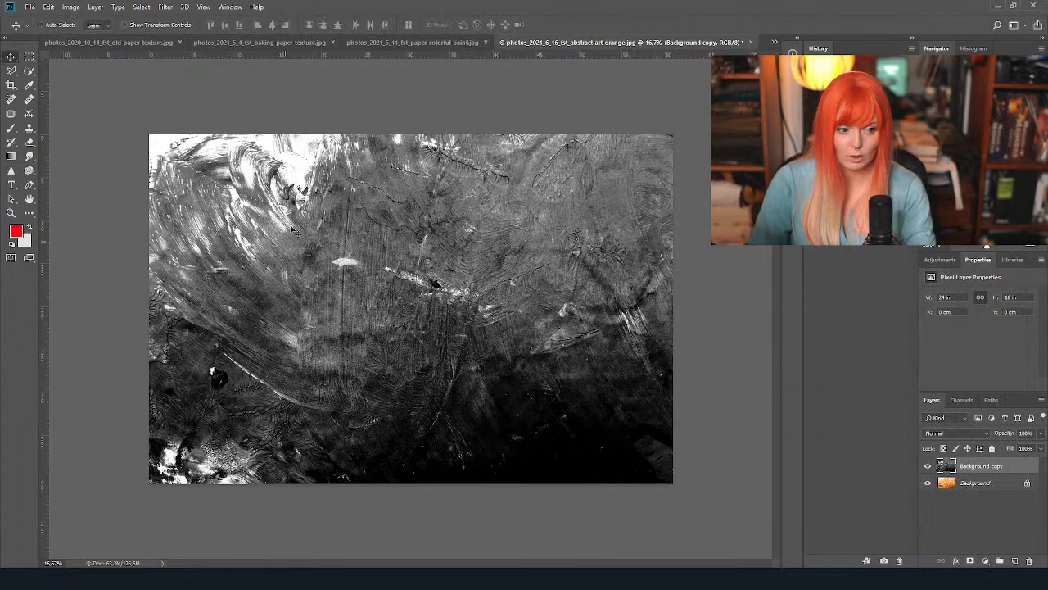
{"action": "left_click_drag", "start_coordinate": [530, 256], "coordinate": [433, 43]}
{"action": "mouse_move", "coordinate": [122, 46]}
{"action": "left_mouse_down"}
{"action": "mouse_move", "coordinate": [43, 42]}
{"action": "mouse_move", "coordinate": [95, 45]}
{"action": "mouse_move", "coordinate": [464, 245]}
{"action": "left_mouse_up"}
{"action": "left_click_drag", "start_coordinate": [648, 121], "coordinate": [656, 117]}
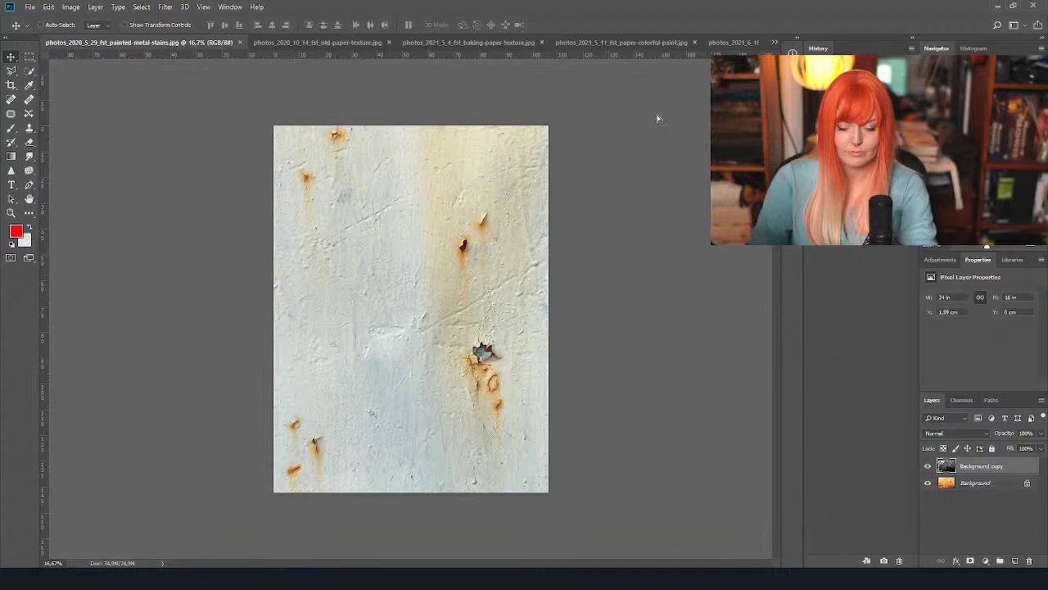
{"action": "left_click", "coordinate": [725, 42]}
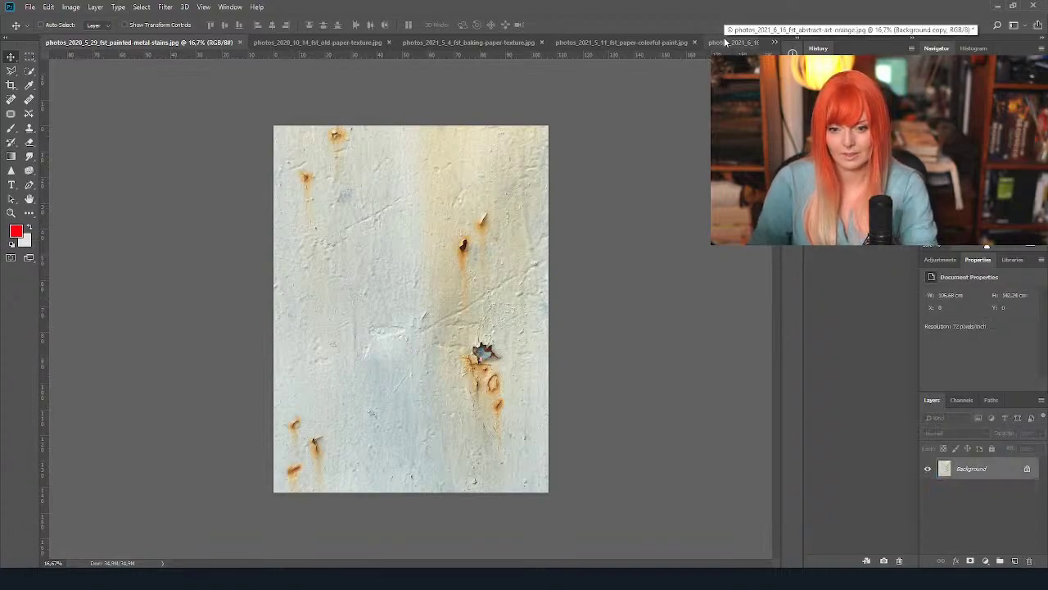
{"action": "mouse_move", "coordinate": [704, 47]}
{"action": "left_mouse_down"}
{"action": "mouse_move", "coordinate": [877, 250]}
{"action": "mouse_move", "coordinate": [850, 244]}
{"action": "left_mouse_up"}
{"action": "left_click", "coordinate": [725, 46]}
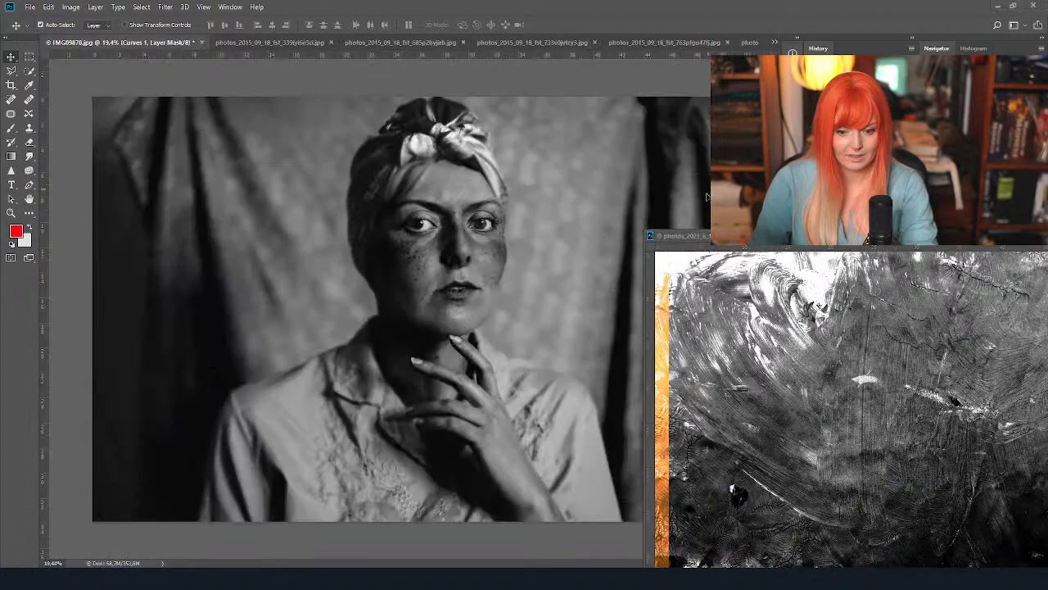
Reset colours to default and drag the texture onto the IMG_9870.jpg portrait as a new layer.
{"action": "key", "text": "d"}
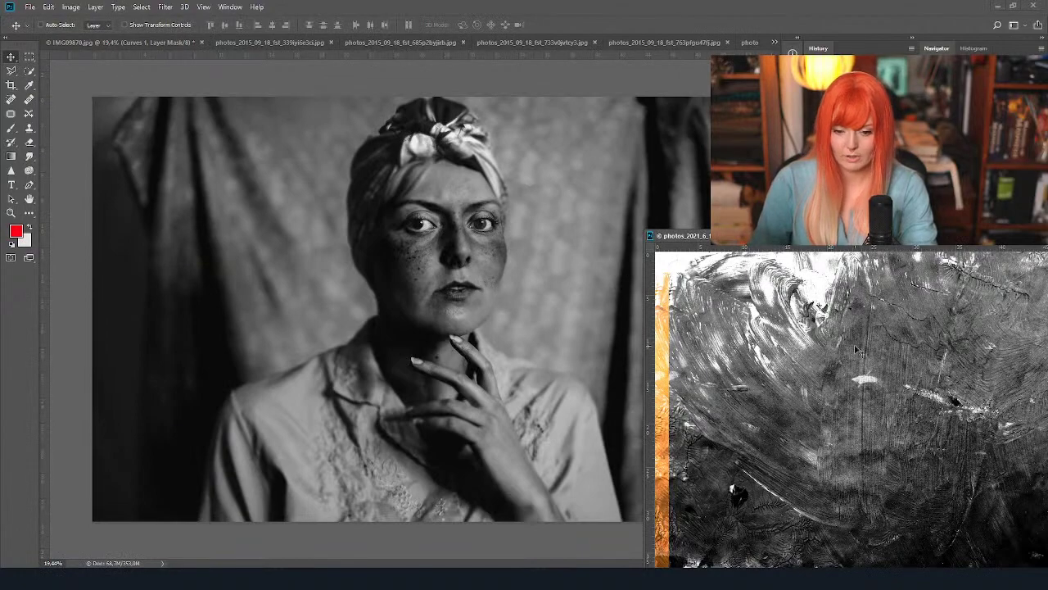
{"action": "left_click_drag", "start_coordinate": [854, 343], "coordinate": [371, 184]}
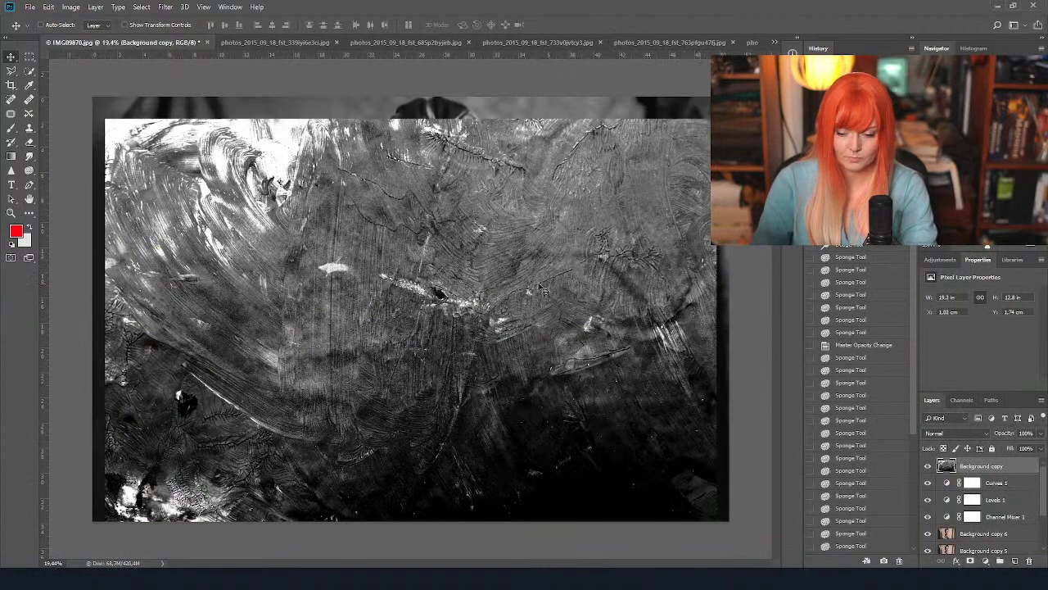
Free Transform the texture to about 119.7% and shift it up-left to fill the portrait.
{"action": "left_click_drag", "start_coordinate": [540, 288], "coordinate": [505, 250]}
{"action": "key", "text": "ctrl+minus"}
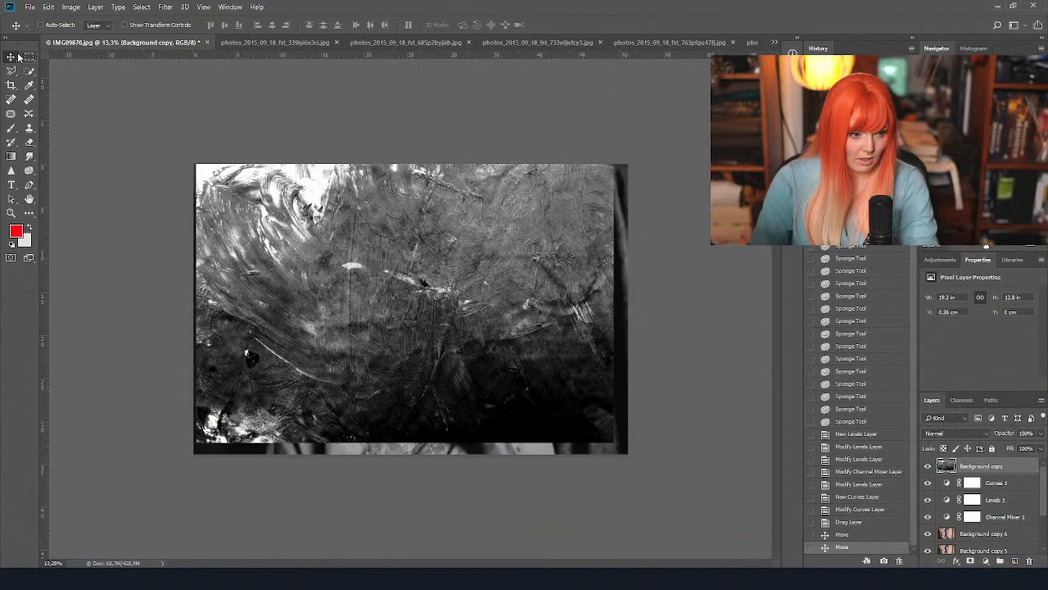
{"action": "key", "text": "m"}
{"action": "right_click", "coordinate": [373, 232]}
{"action": "left_click", "coordinate": [440, 326]}
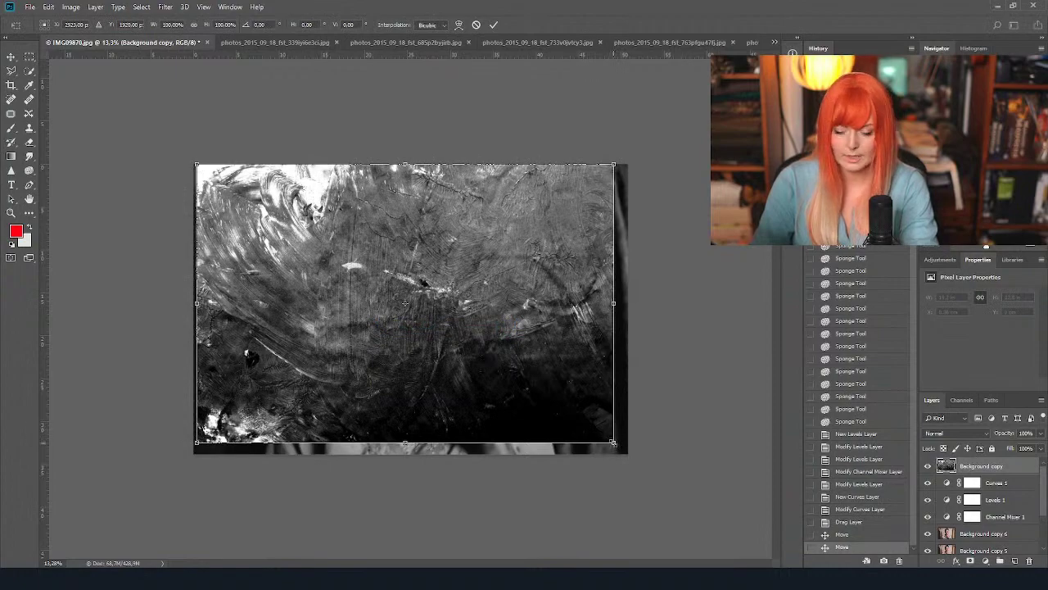
{"action": "left_click_drag", "start_coordinate": [612, 442], "coordinate": [693, 496]}
{"action": "left_click_drag", "start_coordinate": [573, 372], "coordinate": [512, 372]}
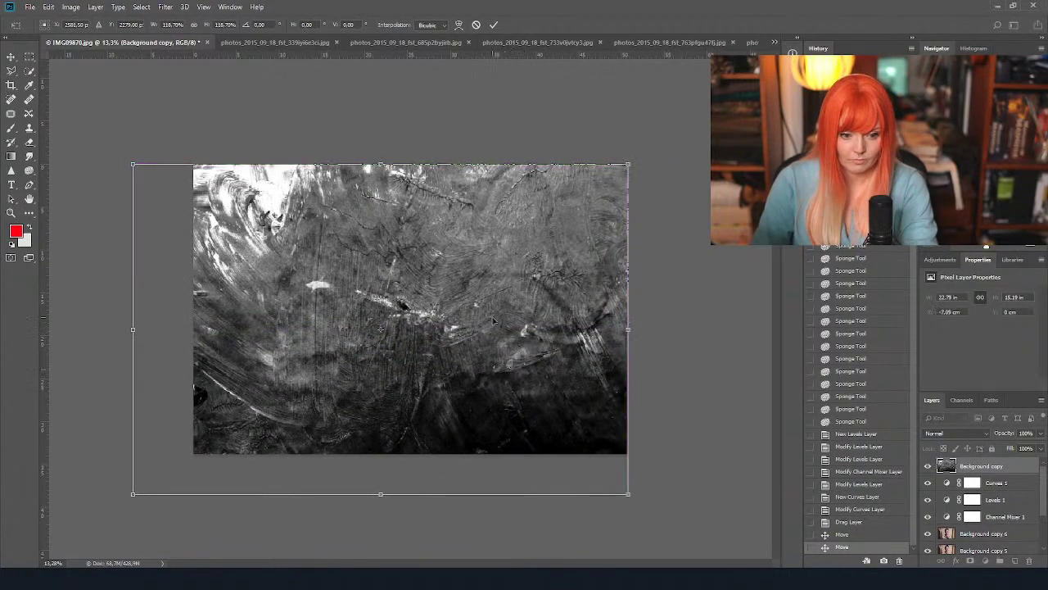
{"action": "key", "text": "Return"}
{"action": "key", "text": "m"}
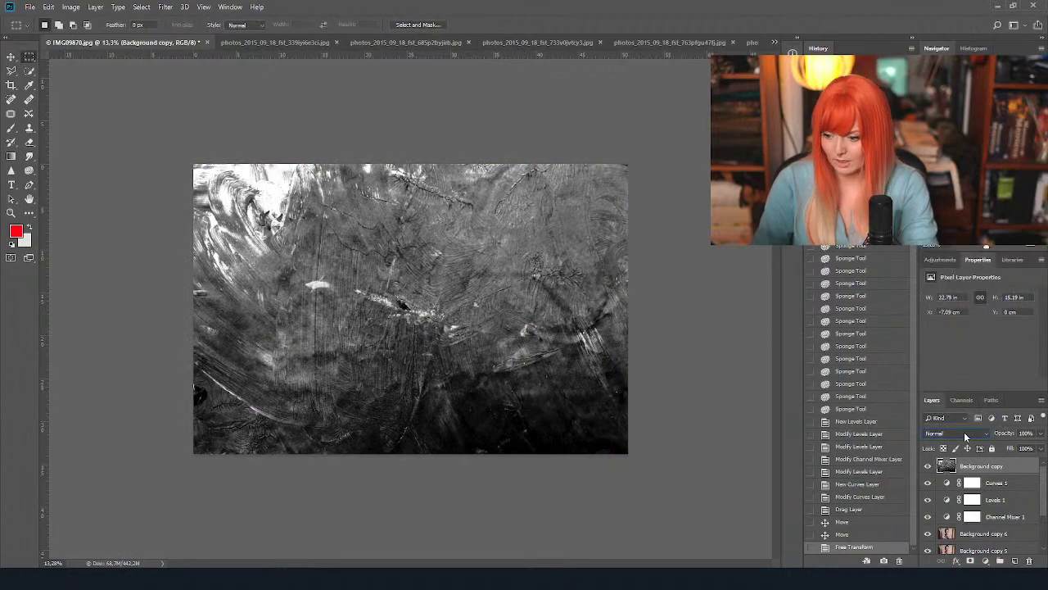
{"action": "scroll", "coordinate": [964, 431], "scroll_direction": "down", "scroll_amount": 3}
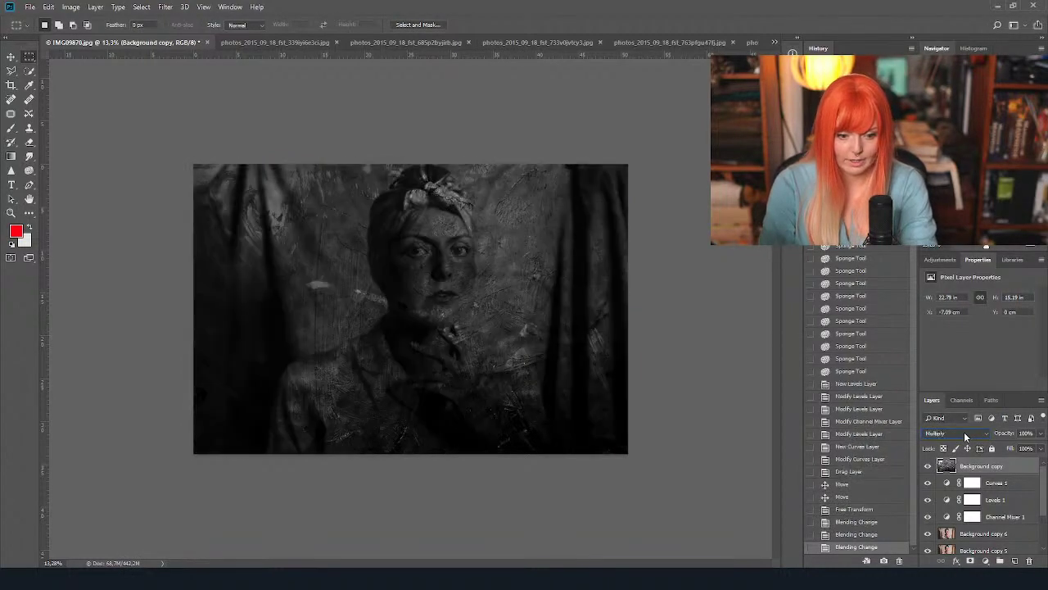
{"action": "scroll", "coordinate": [963, 432], "scroll_direction": "down", "scroll_amount": 3}
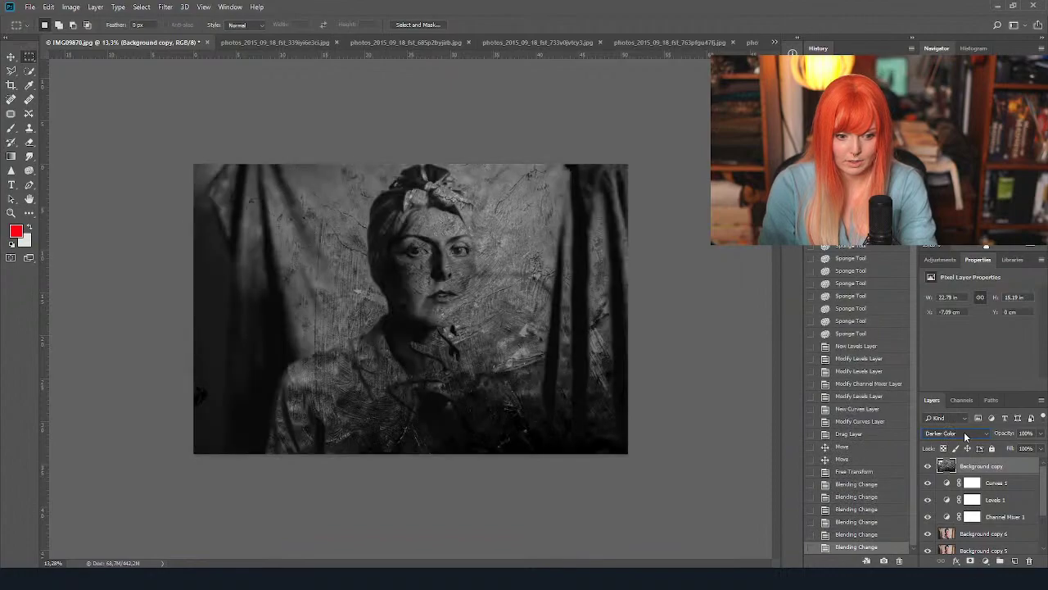
{"action": "scroll", "coordinate": [963, 432], "scroll_direction": "down", "scroll_amount": 1}
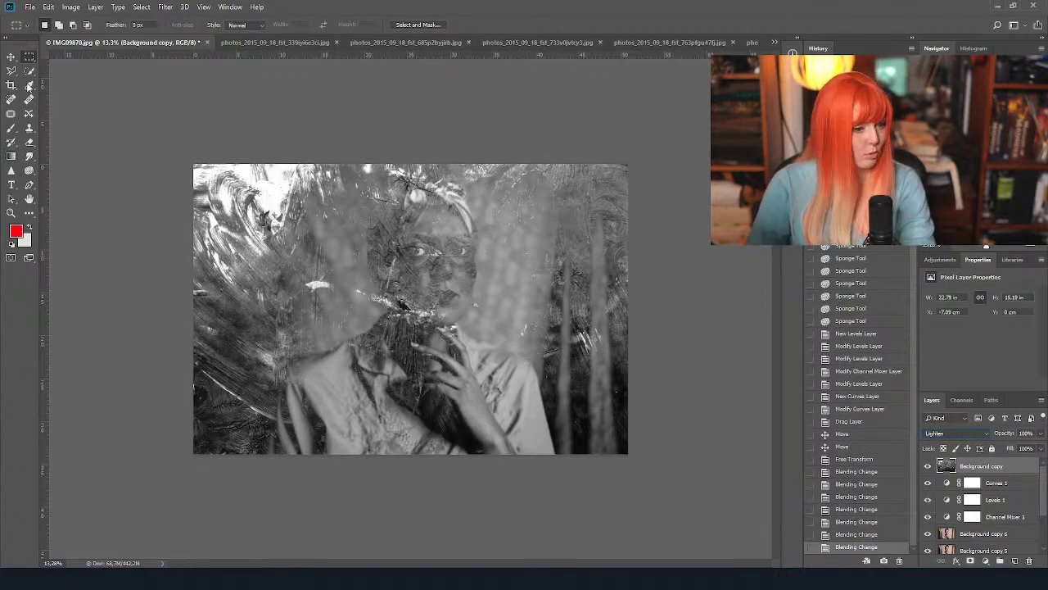
{"action": "right_click", "coordinate": [369, 262]}
{"action": "left_click", "coordinate": [309, 174]}
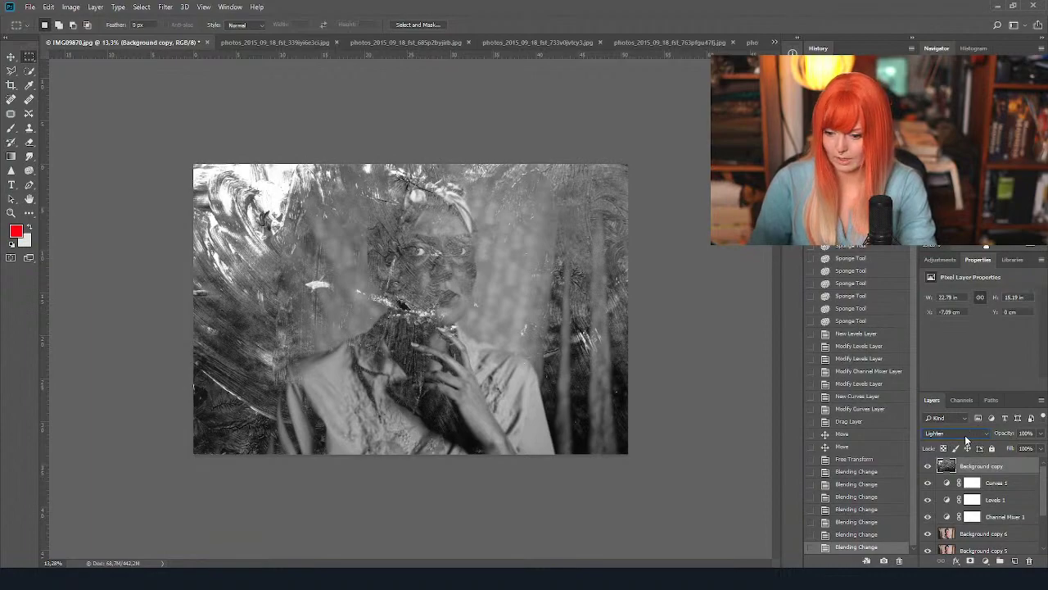
{"action": "key", "text": "Down"}
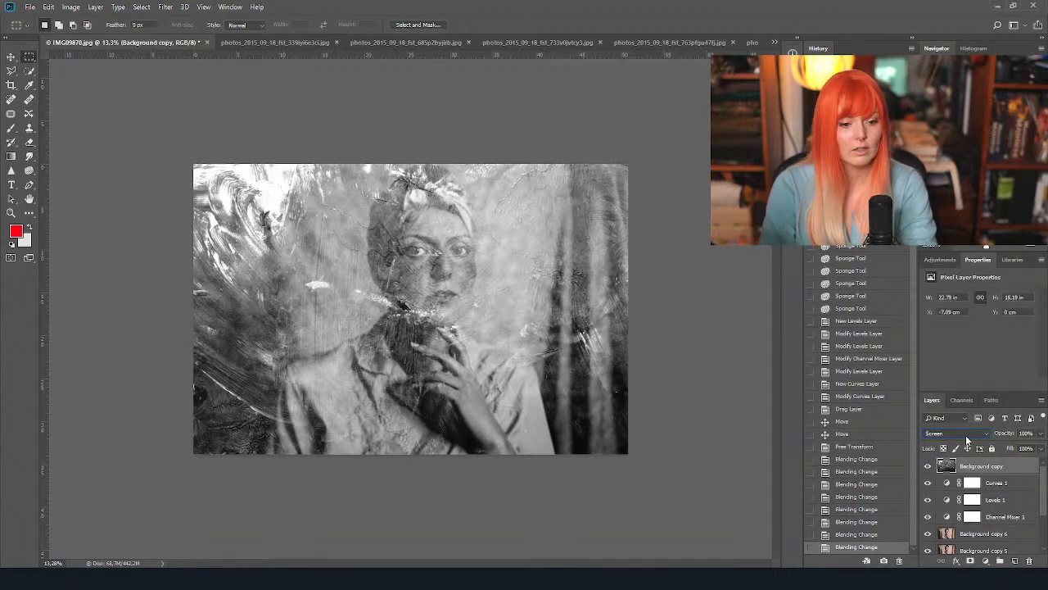
{"action": "key", "text": "Down"}
{"action": "key", "text": "Down"}
{"action": "key", "text": "Down"}
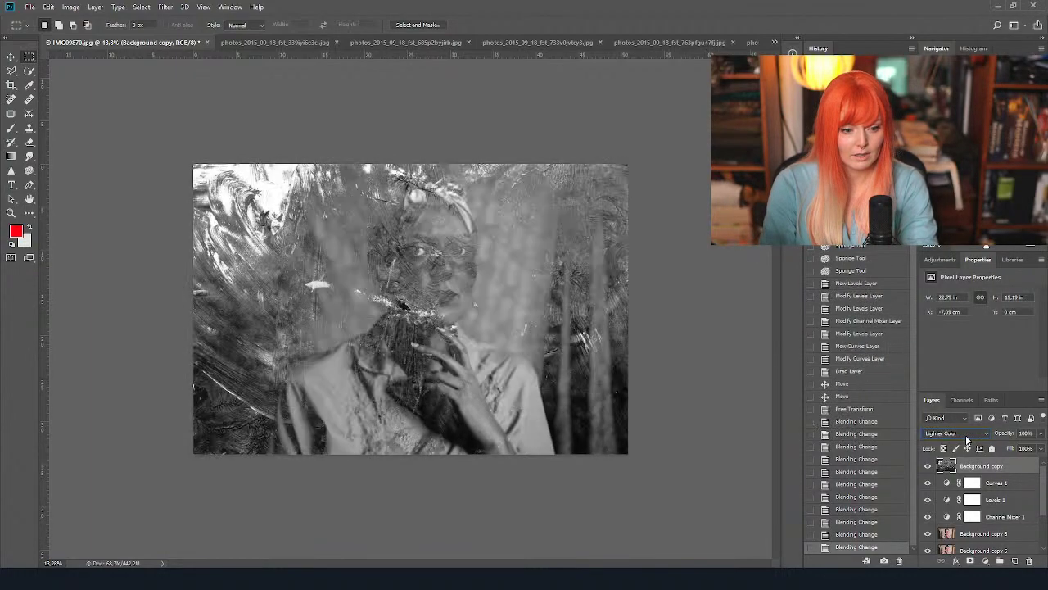
{"action": "key", "text": "Down"}
{"action": "key", "text": "Down"}
{"action": "key", "text": "Down"}
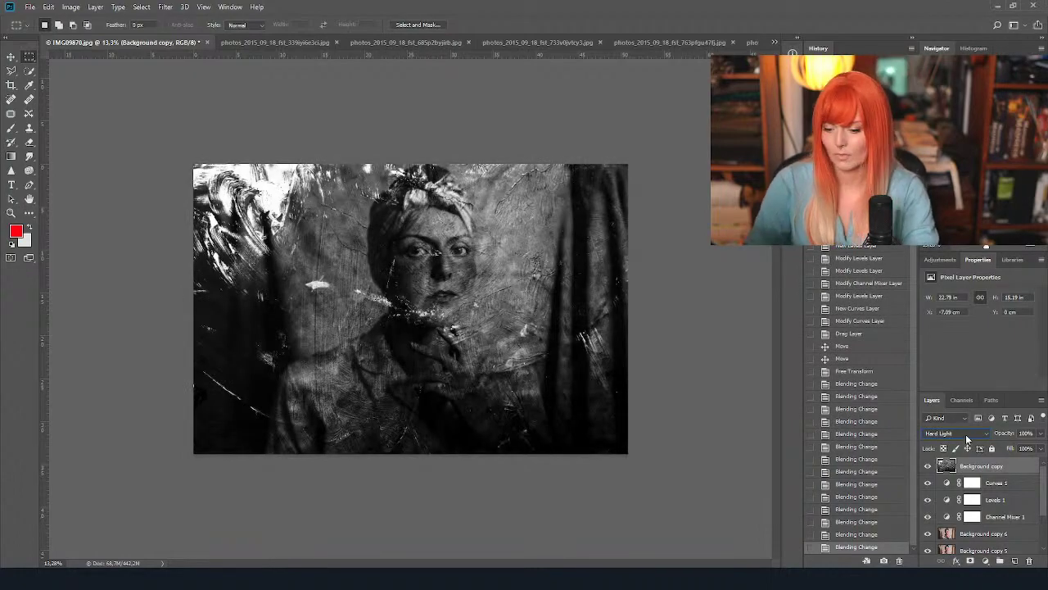
{"action": "left_click", "coordinate": [963, 434]}
{"action": "left_click", "coordinate": [974, 246]}
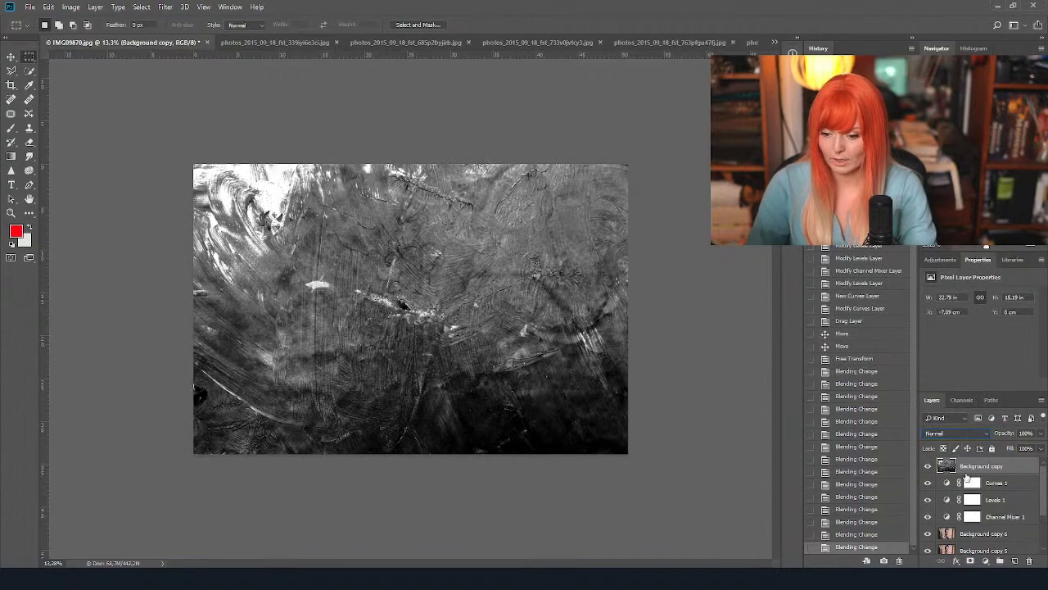
Invert the texture layer to its negative and scroll through blend modes to preview them.
{"action": "key", "text": "ctrl+i"}
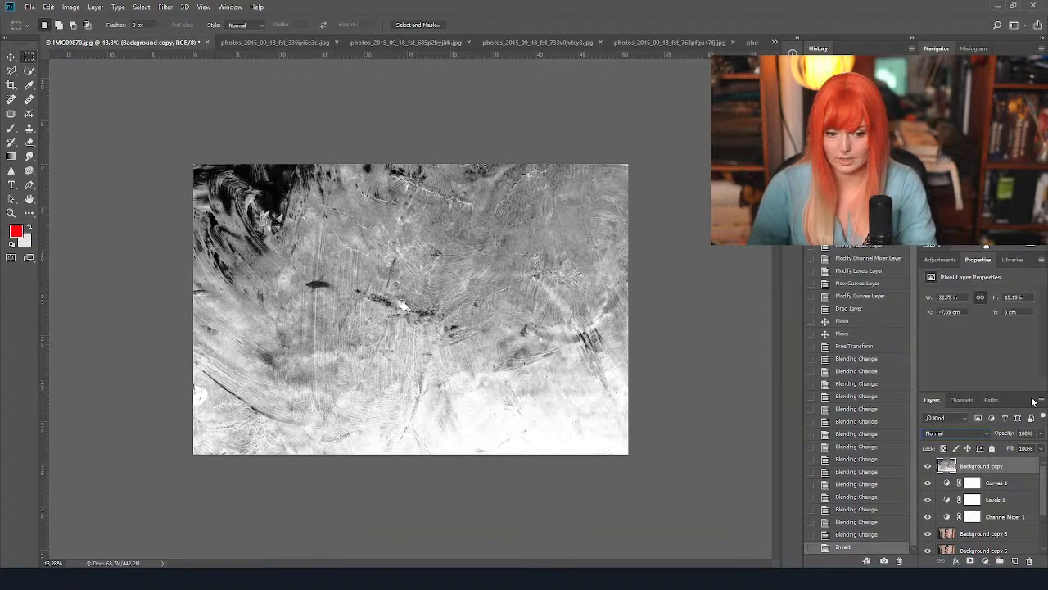
{"action": "scroll", "coordinate": [962, 436], "scroll_direction": "down", "scroll_amount": 4}
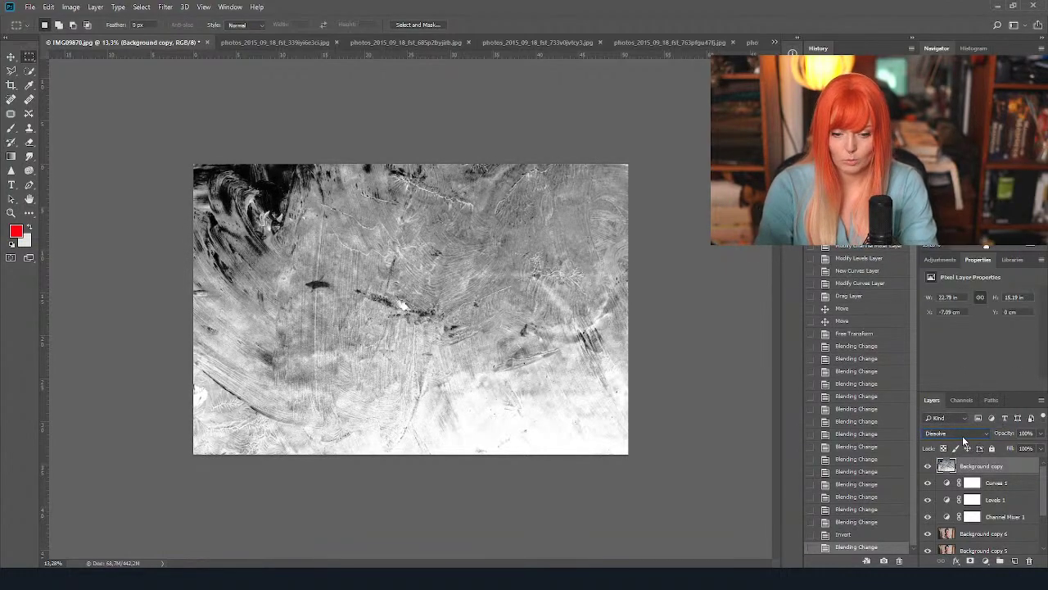
{"action": "scroll", "coordinate": [962, 436], "scroll_direction": "down", "scroll_amount": 3}
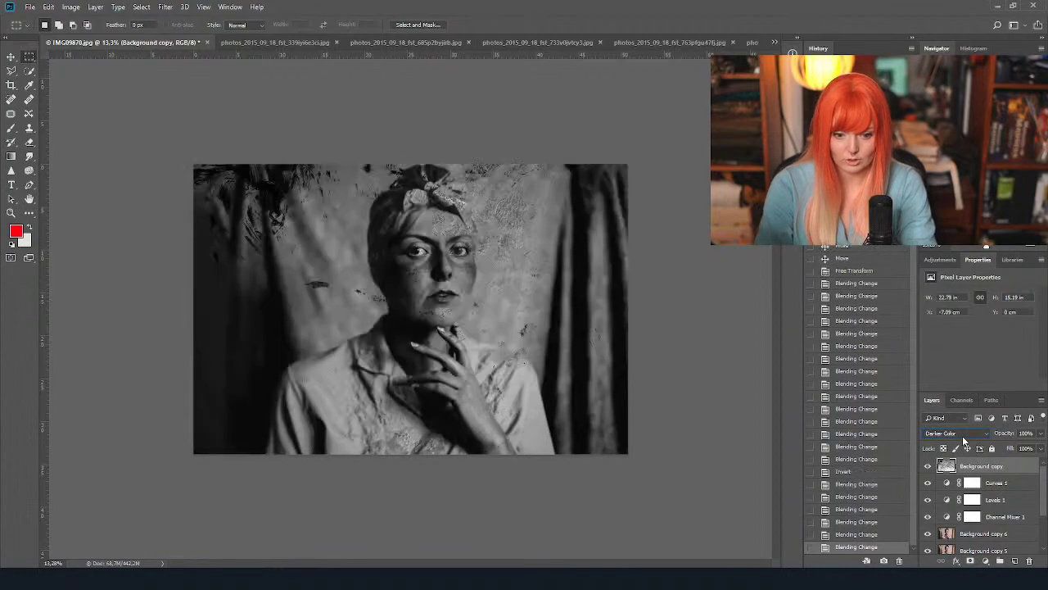
{"action": "scroll", "coordinate": [962, 436], "scroll_direction": "down", "scroll_amount": 3}
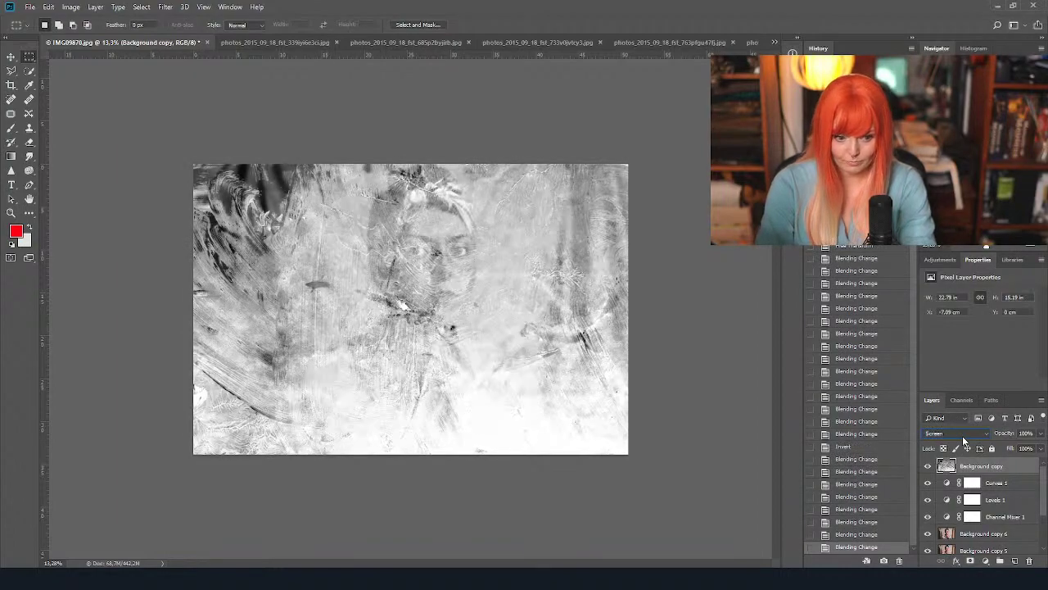
{"action": "scroll", "coordinate": [962, 435], "scroll_direction": "down", "scroll_amount": 4}
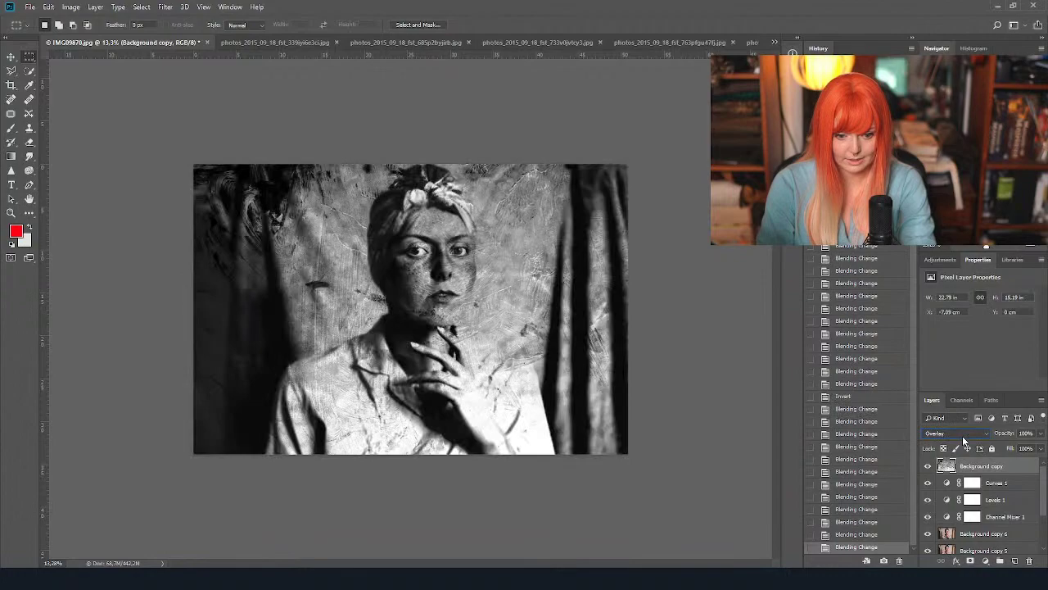
{"action": "scroll", "coordinate": [962, 436], "scroll_direction": "down", "scroll_amount": 1}
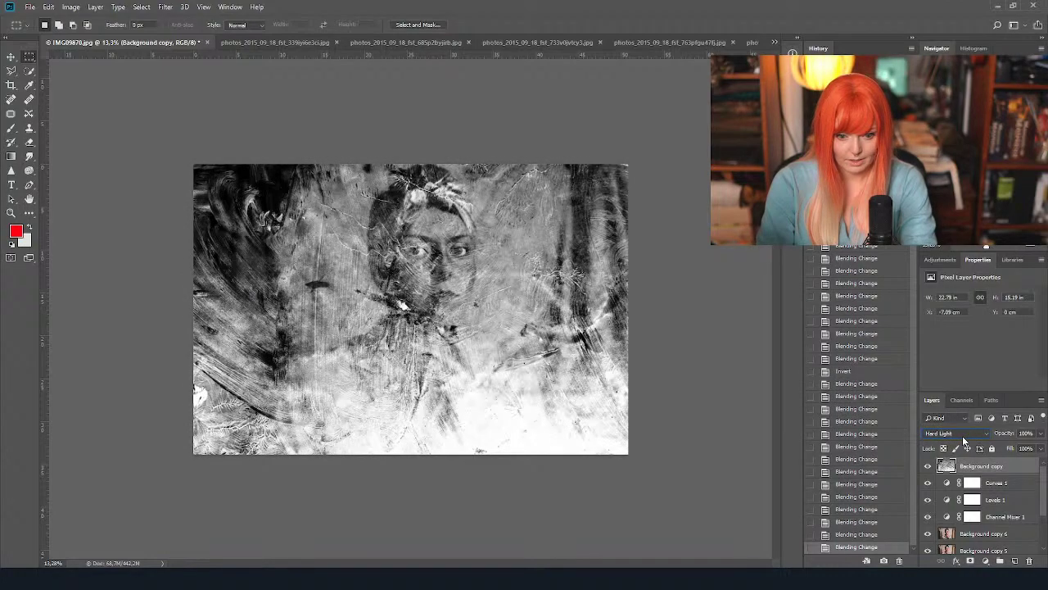
{"action": "scroll", "coordinate": [962, 435], "scroll_direction": "down", "scroll_amount": 3}
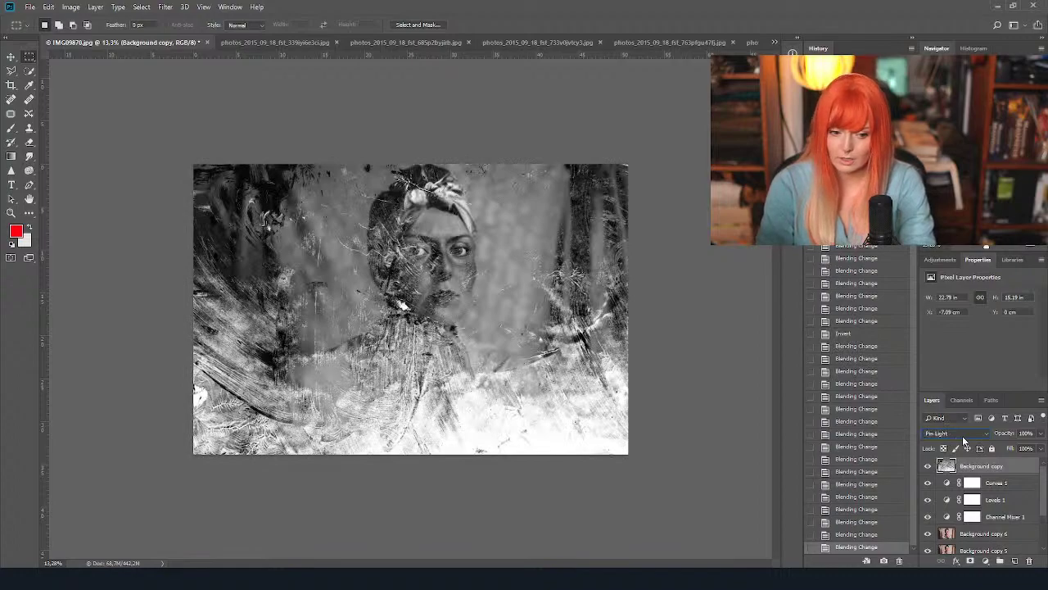
{"action": "scroll", "coordinate": [962, 436], "scroll_direction": "down", "scroll_amount": 3}
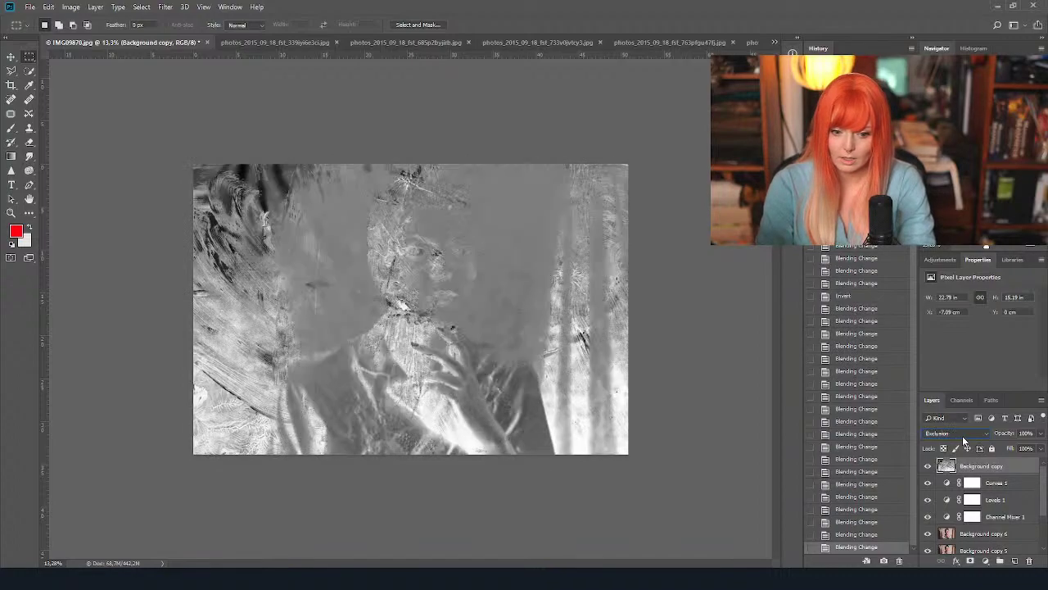
{"action": "scroll", "coordinate": [962, 436], "scroll_direction": "up", "scroll_amount": 1}
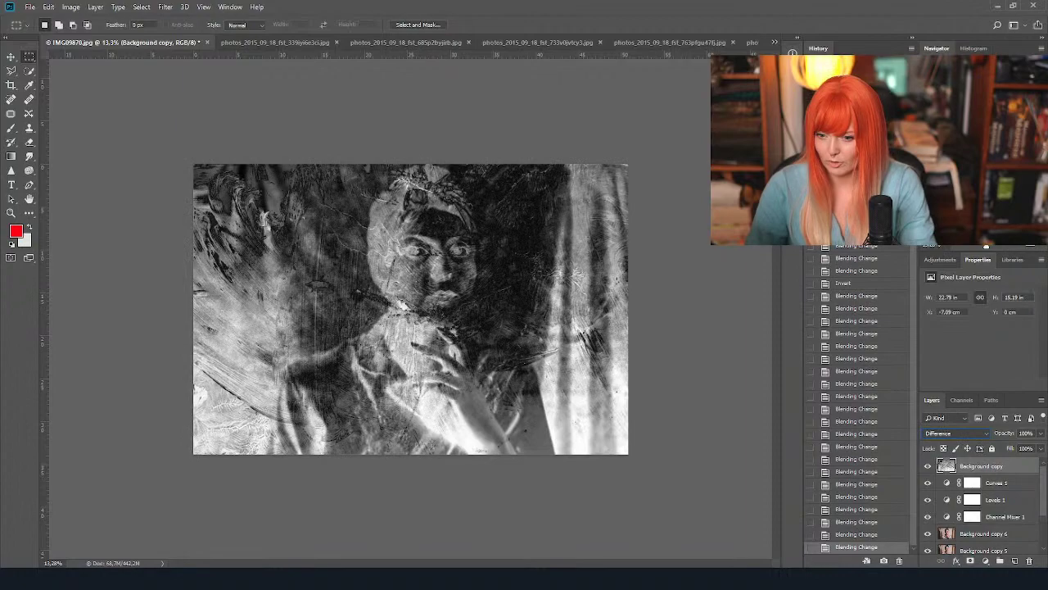
Step back to an earlier state, then set the texture layer's blend mode to Lighten.
{"action": "left_click", "coordinate": [867, 246]}
{"action": "left_click", "coordinate": [867, 244]}
{"action": "key", "text": "shift+plus"}
{"action": "key", "text": "shift+plus"}
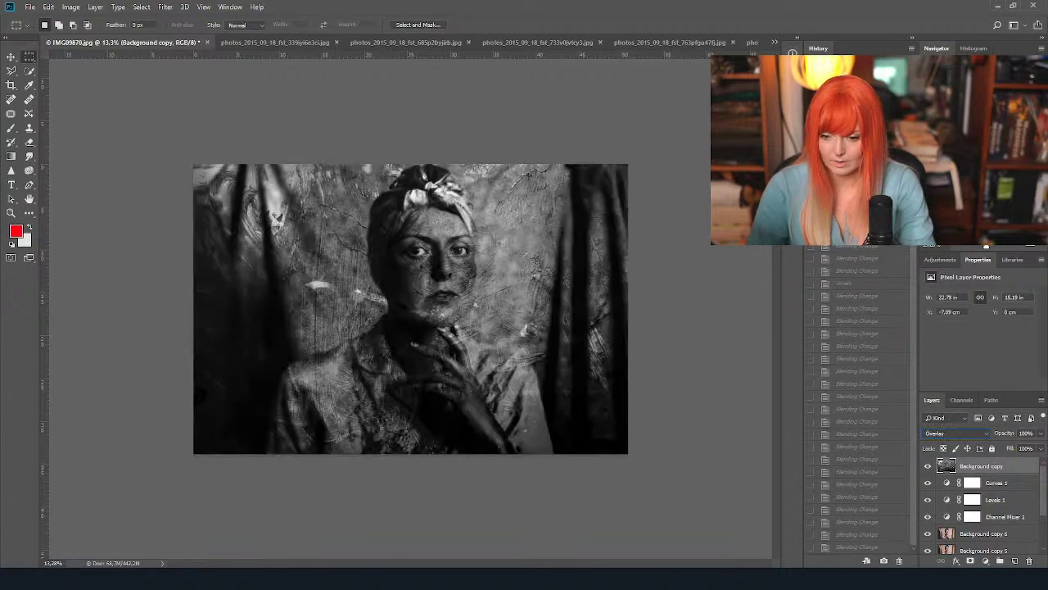
{"action": "left_click", "coordinate": [956, 433]}
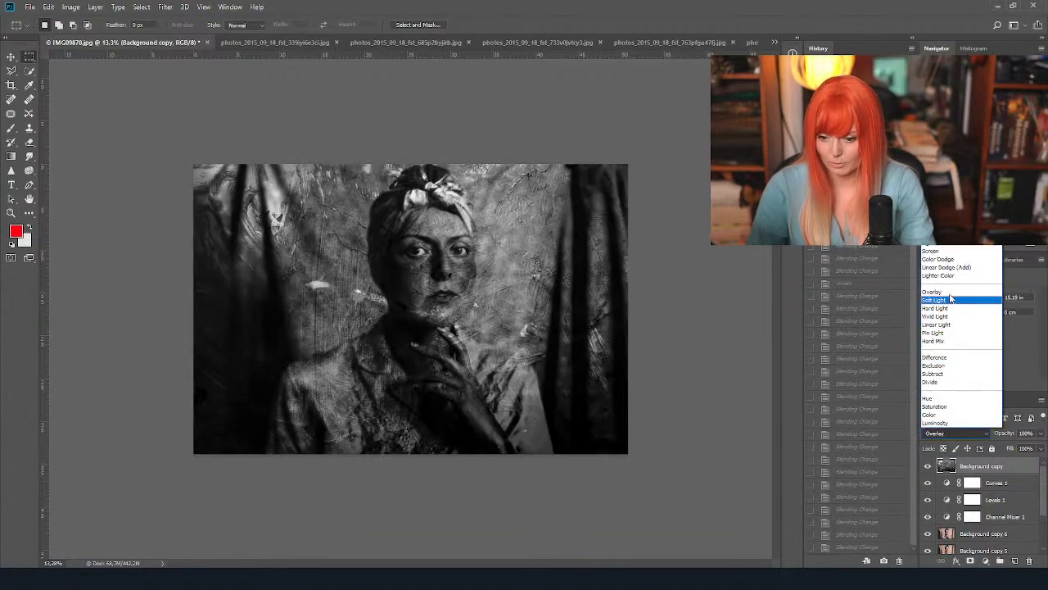
{"action": "left_click", "coordinate": [942, 259]}
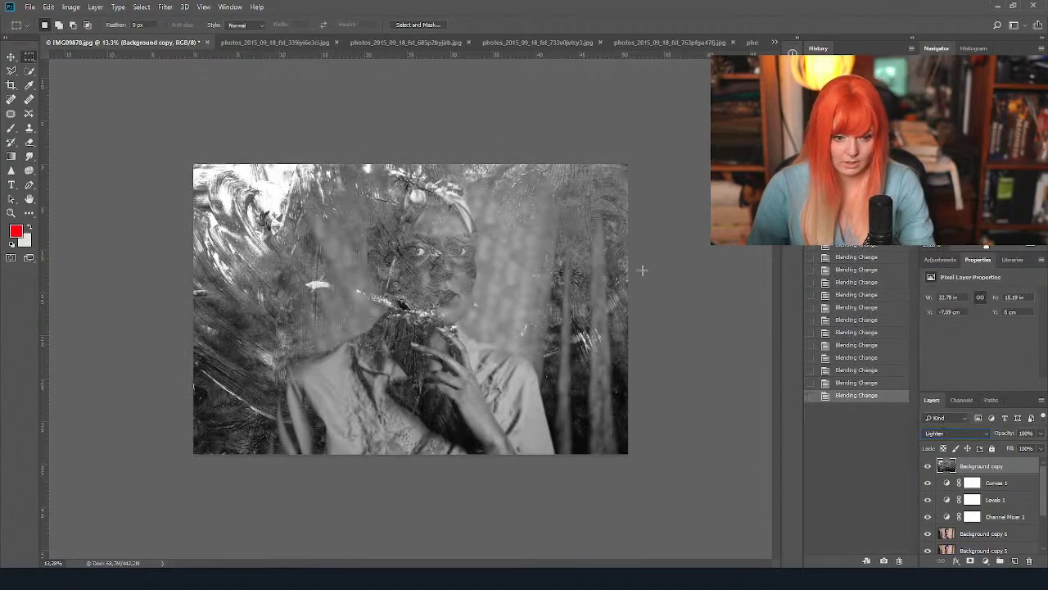
Add a white layer mask to the texture layer, cancelling a Curves attempt on the mask.
{"action": "left_click", "coordinate": [970, 560]}
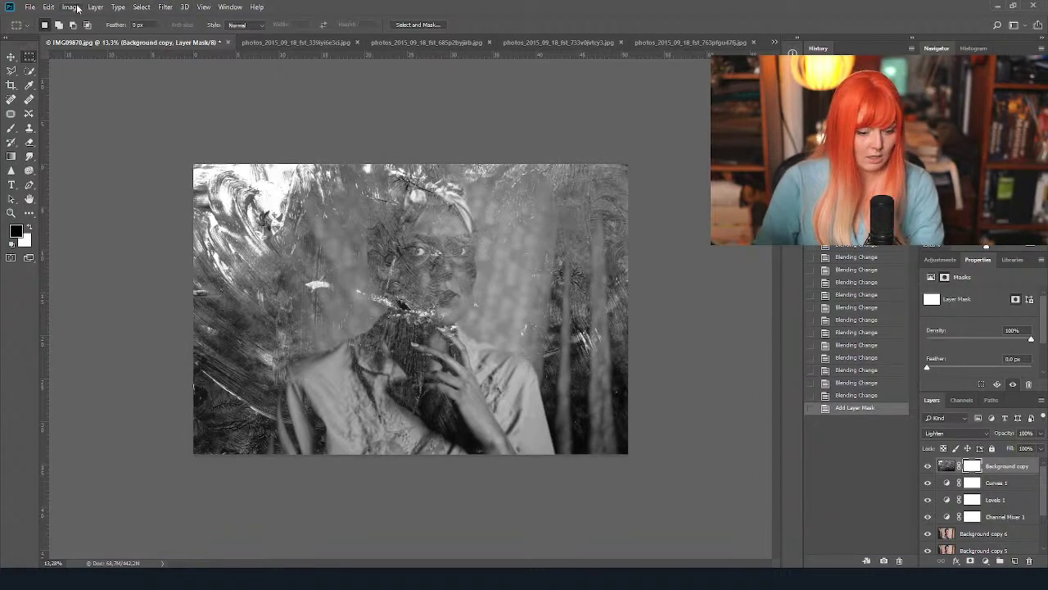
{"action": "key", "text": "ctrl+m"}
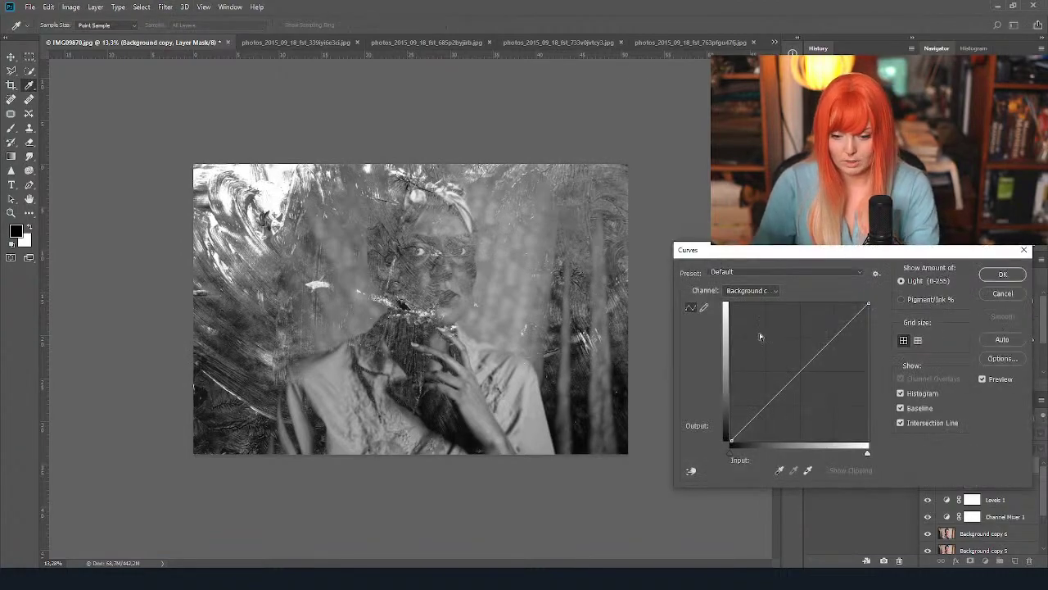
{"action": "left_click_drag", "start_coordinate": [867, 453], "coordinate": [893, 443]}
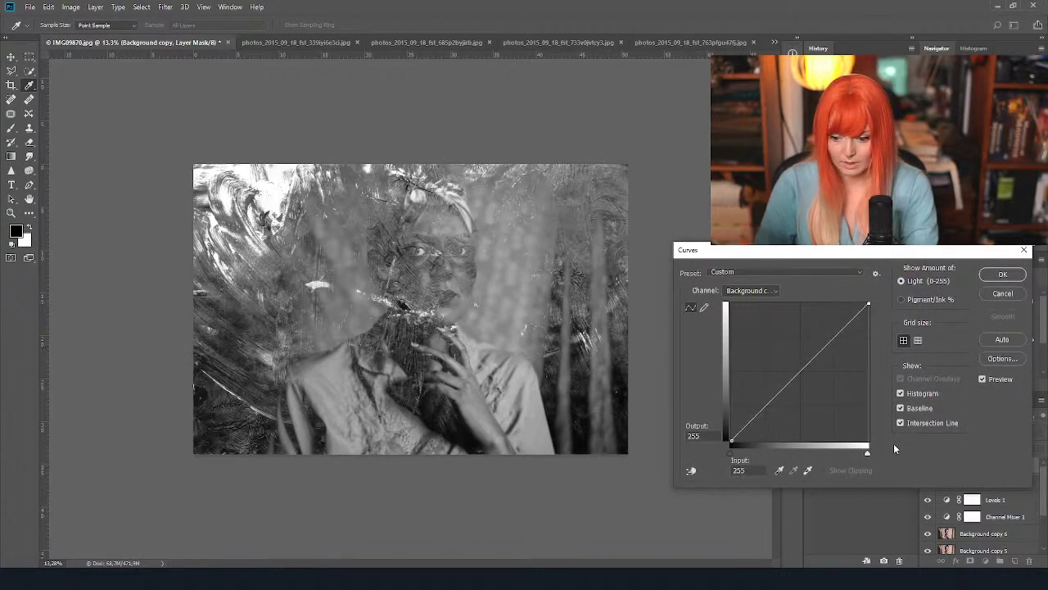
{"action": "key", "text": "Escape"}
Apply Curves to the texture image, lowering its white output to about 238.
{"action": "left_click", "coordinate": [947, 466]}
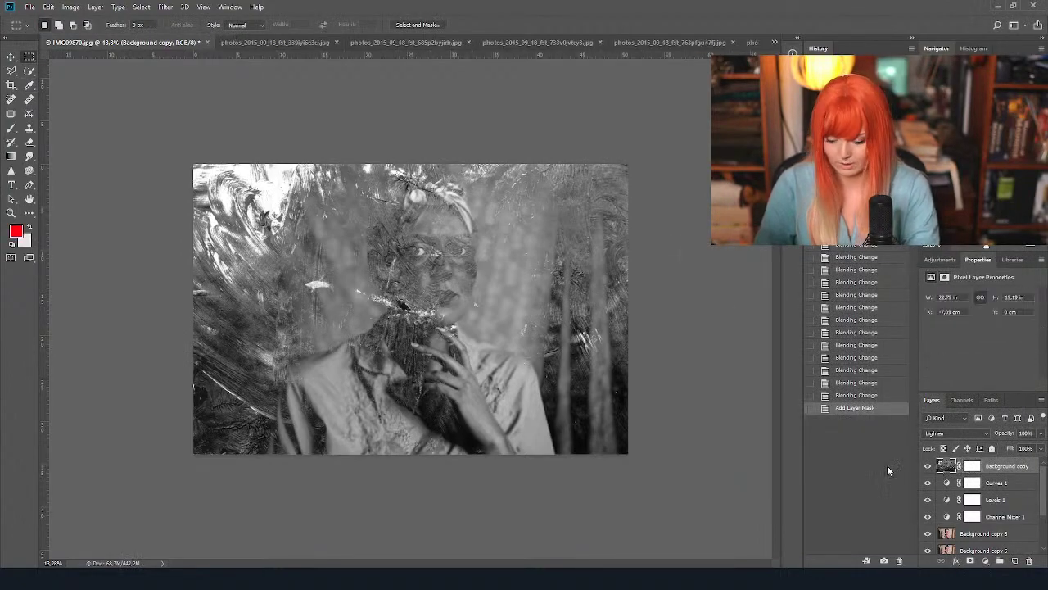
{"action": "key", "text": "ctrl+m"}
{"action": "left_click_drag", "start_coordinate": [867, 452], "coordinate": [904, 460]}
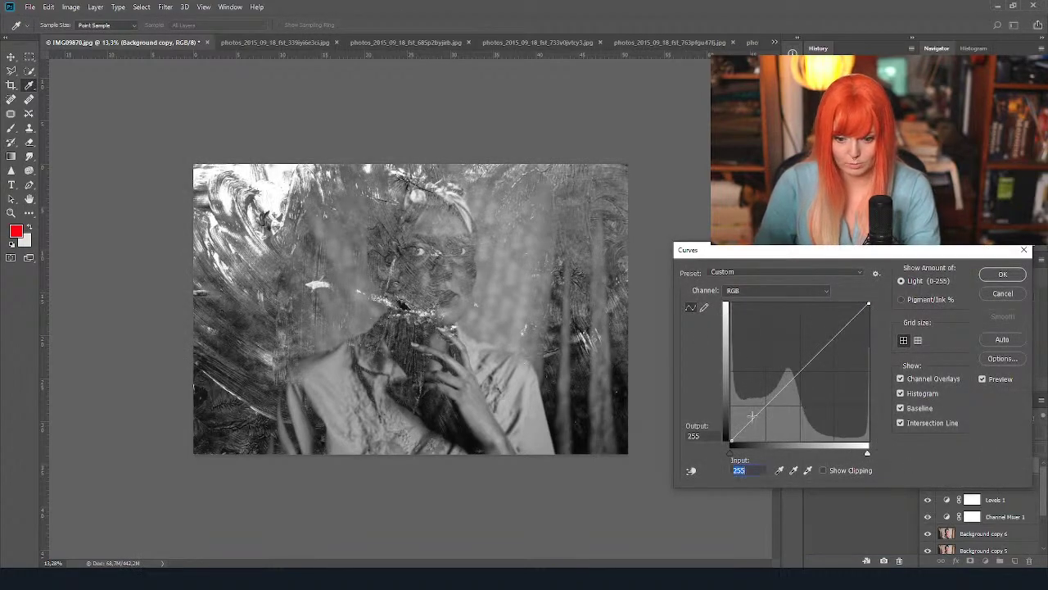
{"action": "left_click_drag", "start_coordinate": [869, 304], "coordinate": [899, 311]}
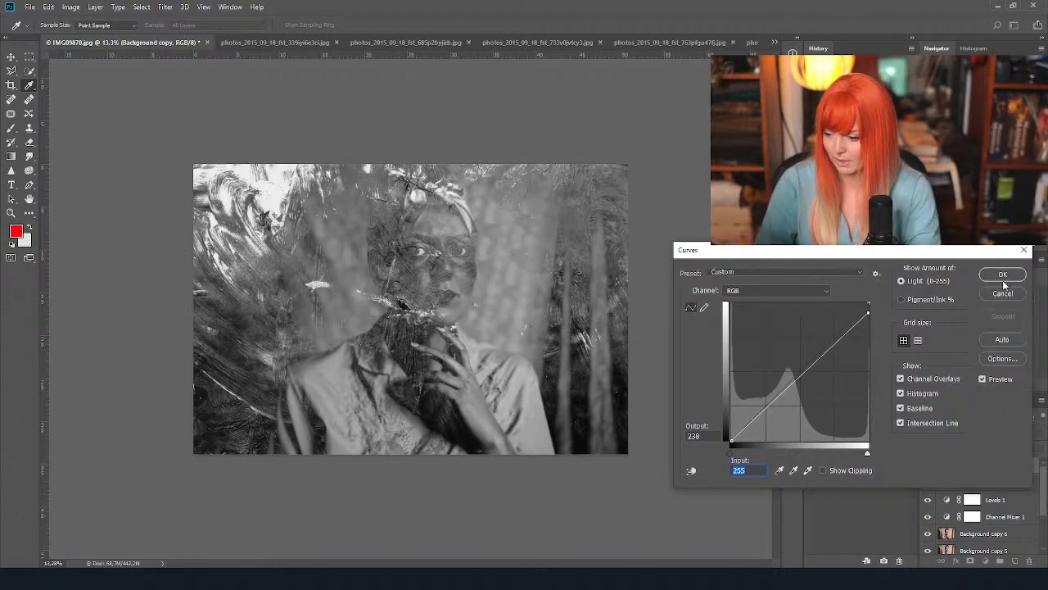
{"action": "left_click", "coordinate": [1002, 275]}
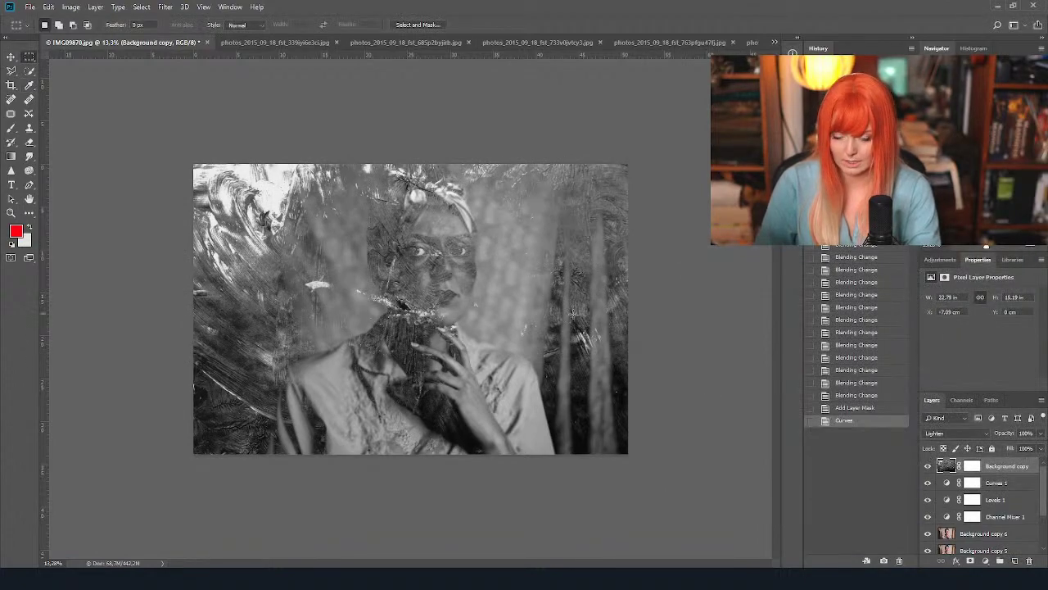
With a soft black brush on the mask, paint out the texture over the face and surroundings.
{"action": "left_click", "coordinate": [972, 466]}
{"action": "key", "text": "b"}
{"action": "left_click", "coordinate": [51, 25]}
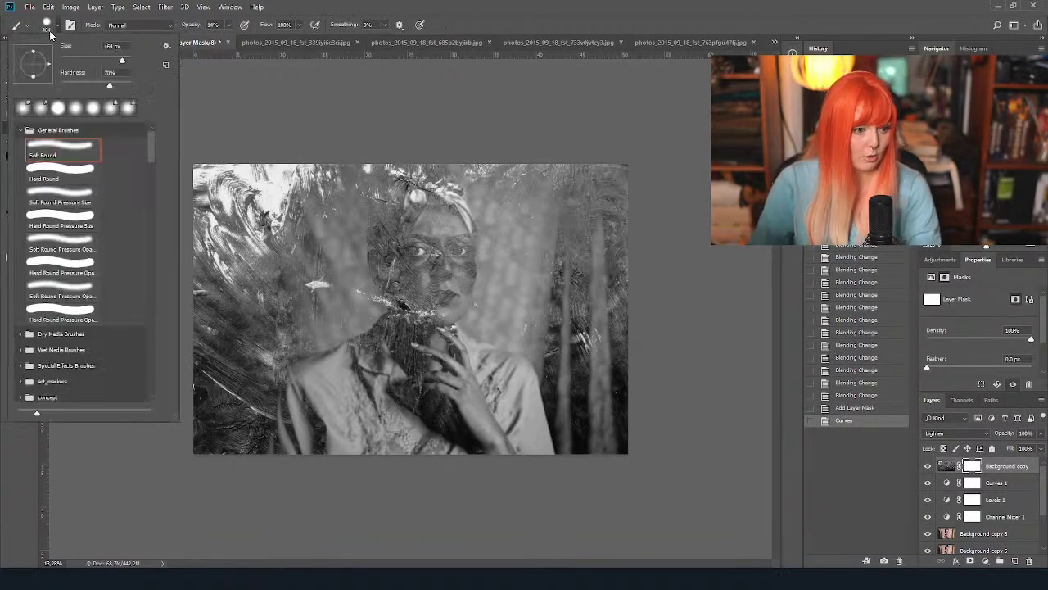
{"action": "left_click", "coordinate": [77, 86]}
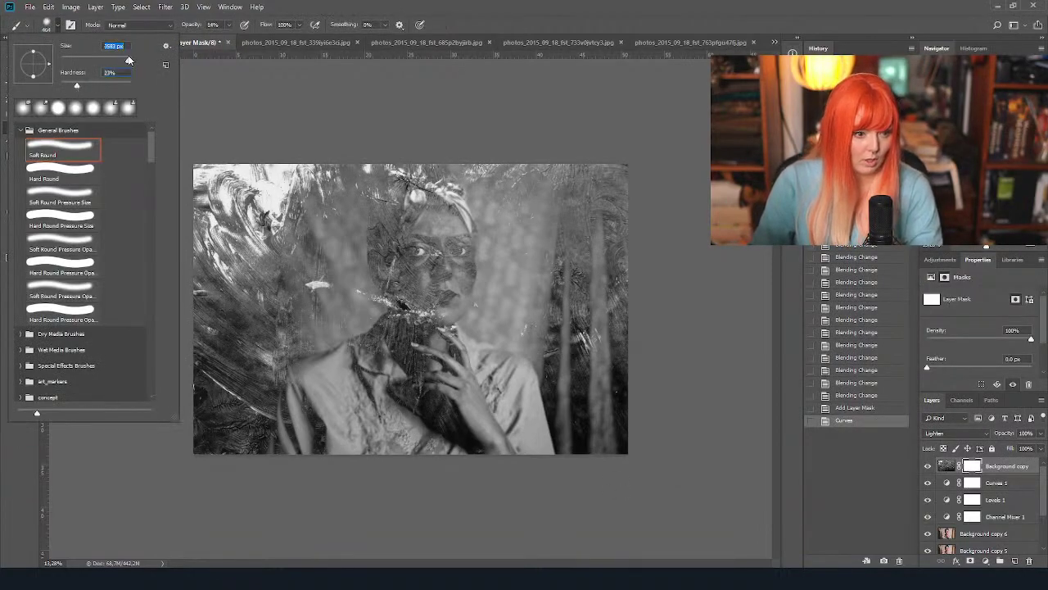
{"action": "key", "text": "Return"}
{"action": "left_click", "coordinate": [446, 312]}
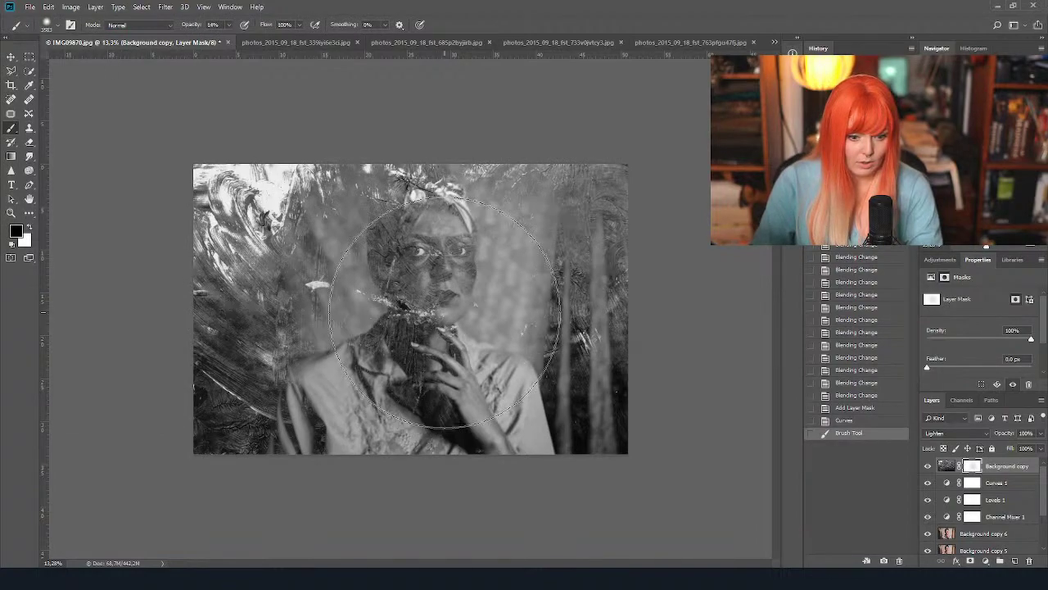
{"action": "left_click", "coordinate": [491, 318]}
{"action": "left_click", "coordinate": [541, 308]}
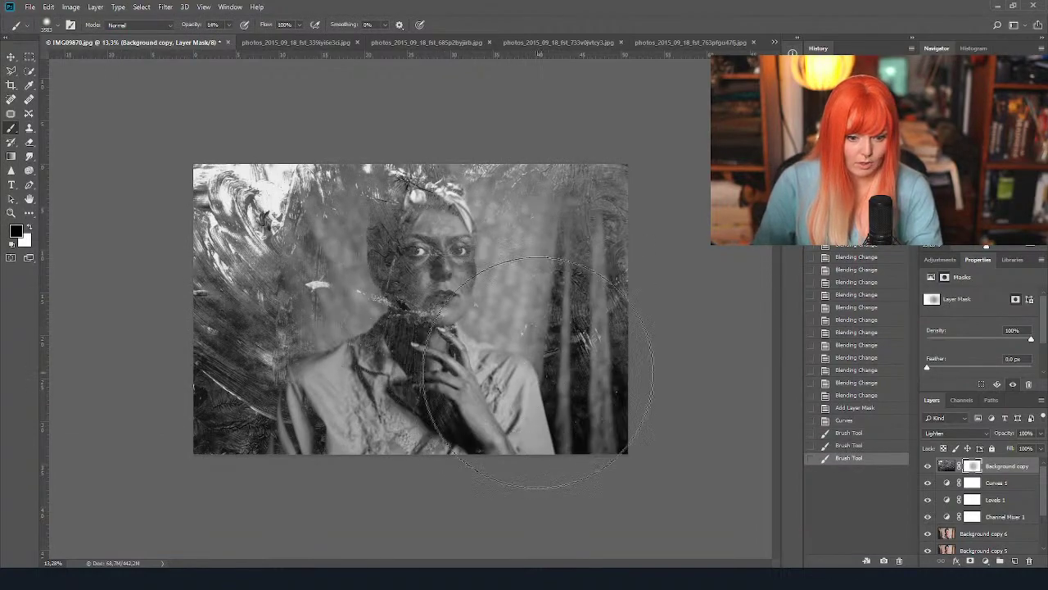
{"action": "left_click", "coordinate": [538, 373]}
{"action": "left_click", "coordinate": [475, 337]}
{"action": "left_click", "coordinate": [355, 368]}
{"action": "left_click", "coordinate": [394, 360]}
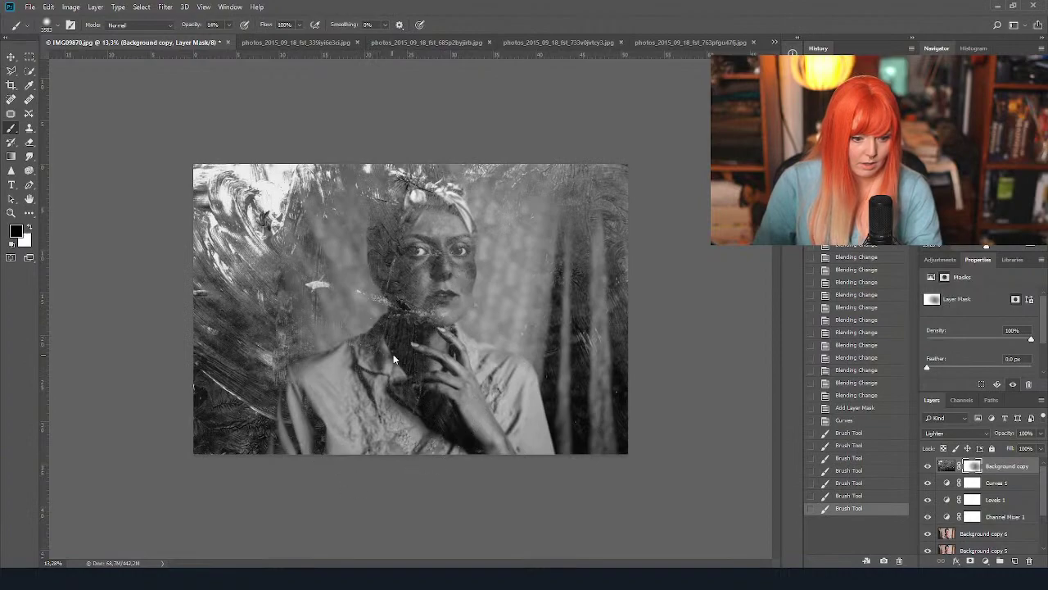
{"action": "left_click", "coordinate": [557, 444]}
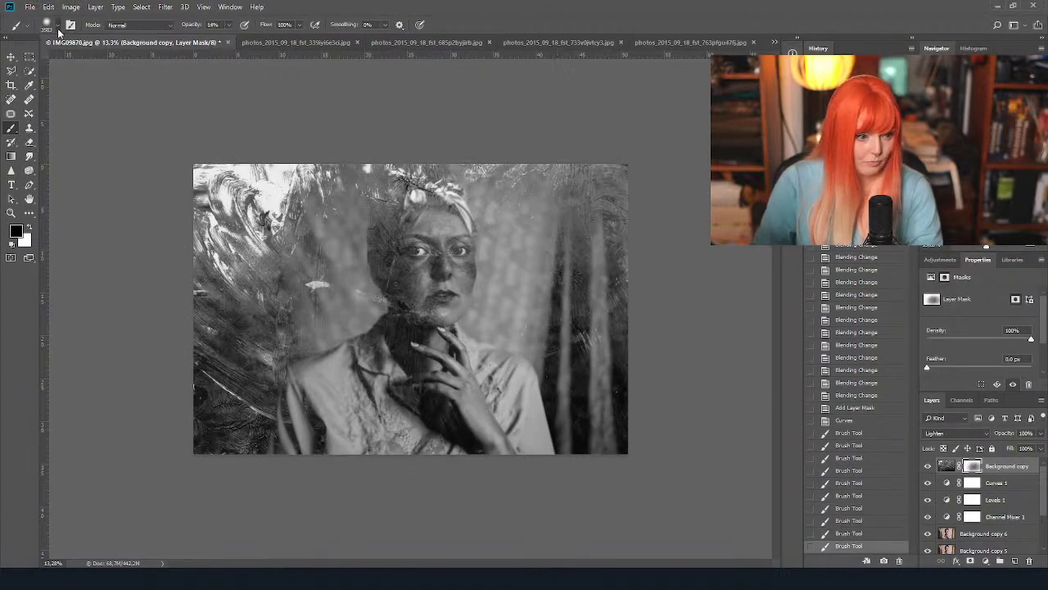
Shrink the brush to about 1811 px and mask the texture over the head, face and edges.
{"action": "left_click", "coordinate": [54, 25]}
{"action": "left_click_drag", "start_coordinate": [127, 60], "coordinate": [123, 60]}
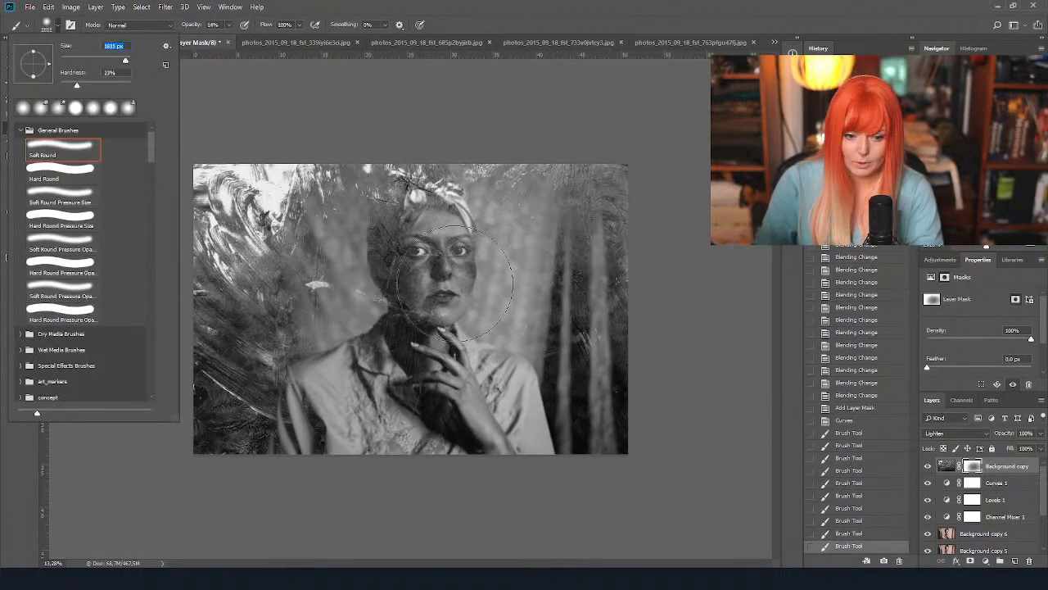
{"action": "left_click", "coordinate": [409, 295]}
{"action": "left_click", "coordinate": [420, 209]}
{"action": "left_click", "coordinate": [401, 176]}
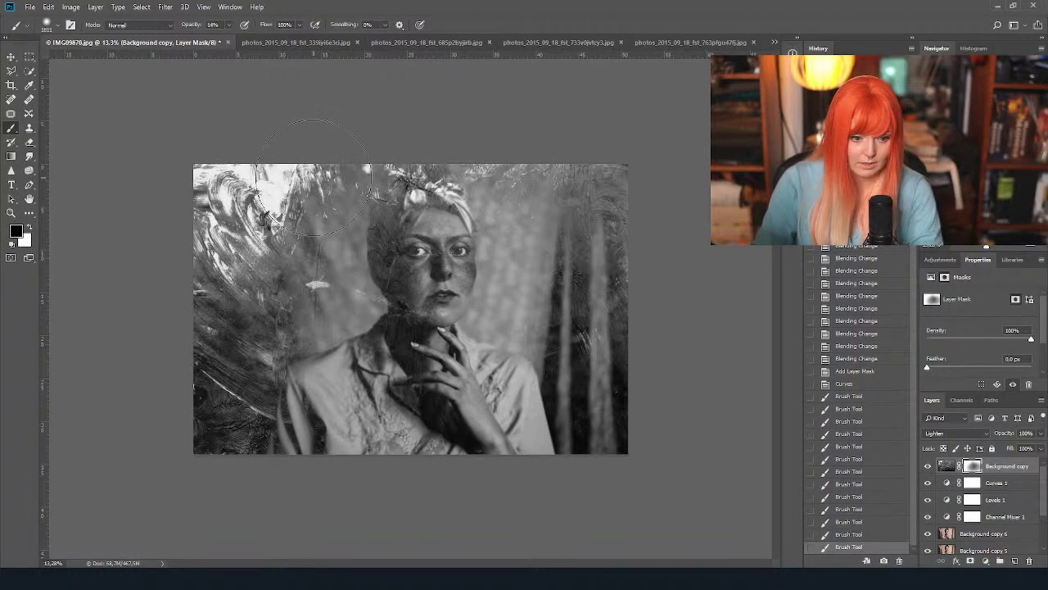
{"action": "left_click", "coordinate": [328, 148]}
{"action": "left_click", "coordinate": [247, 172]}
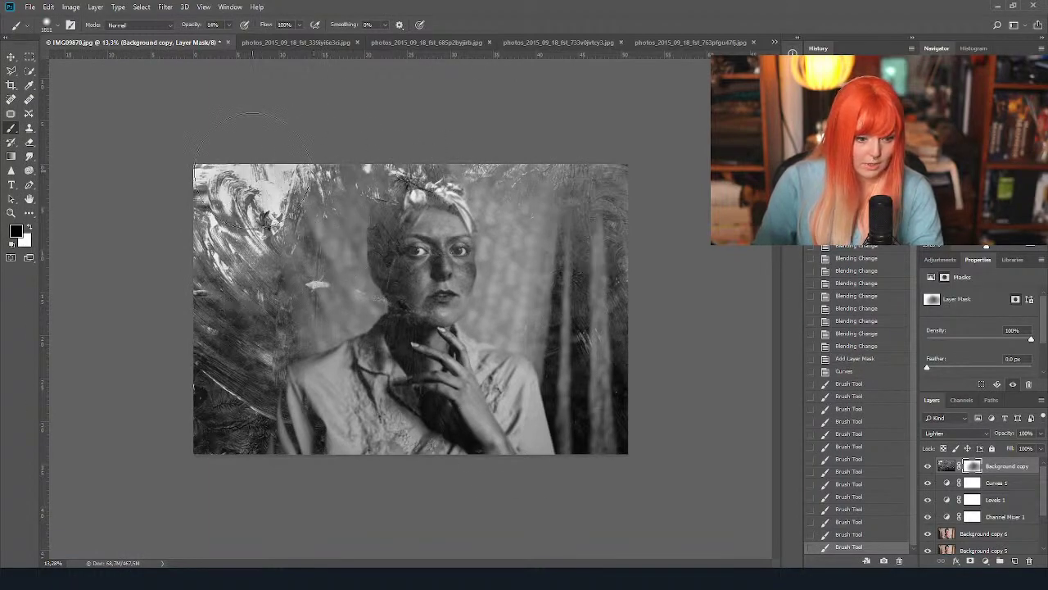
{"action": "left_click", "coordinate": [204, 318]}
{"action": "left_click", "coordinate": [442, 256]}
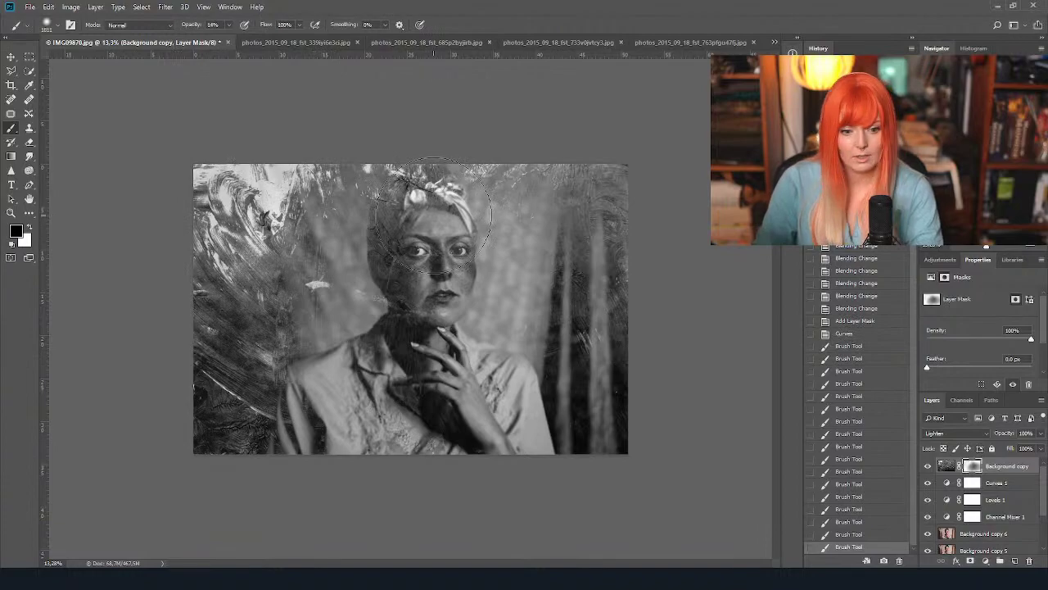
{"action": "left_click", "coordinate": [422, 219]}
{"action": "left_click", "coordinate": [411, 188]}
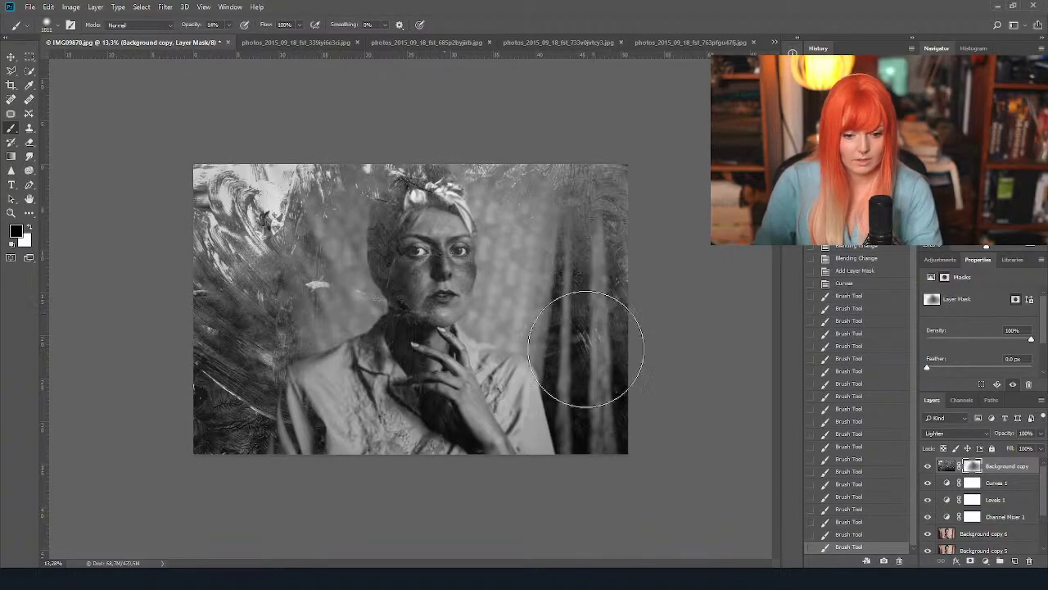
{"action": "left_click", "coordinate": [573, 342]}
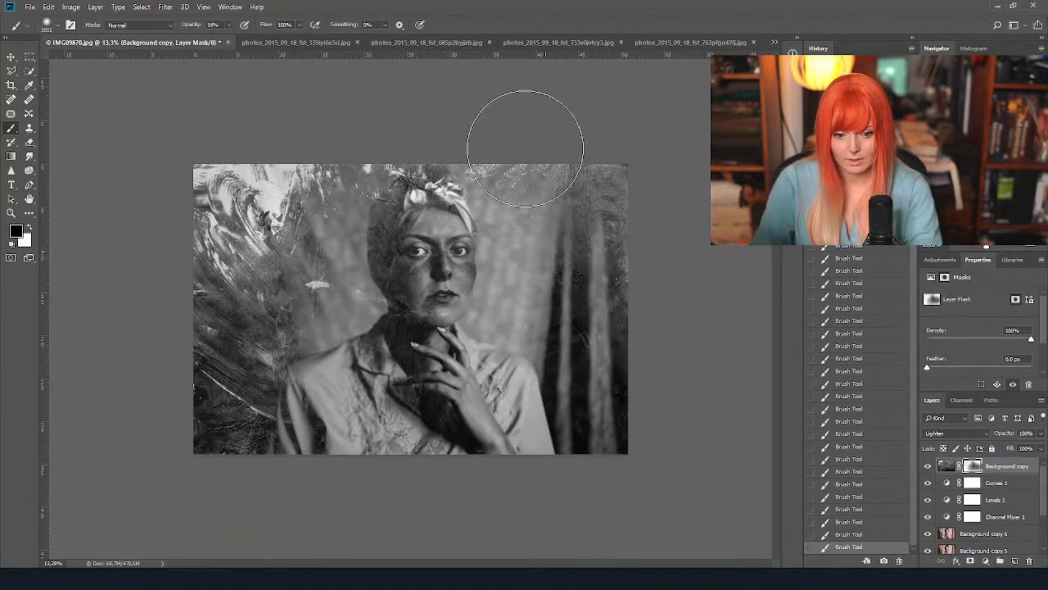
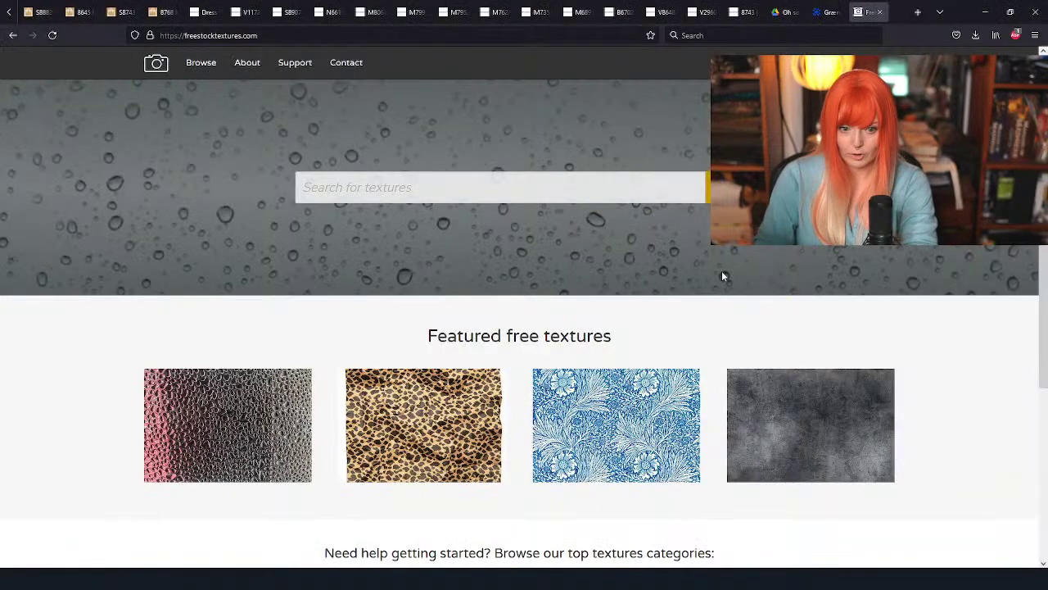
Search freestocktextures.com for 'paper' textures in full-screen view.
{"action": "key", "text": "alt"}
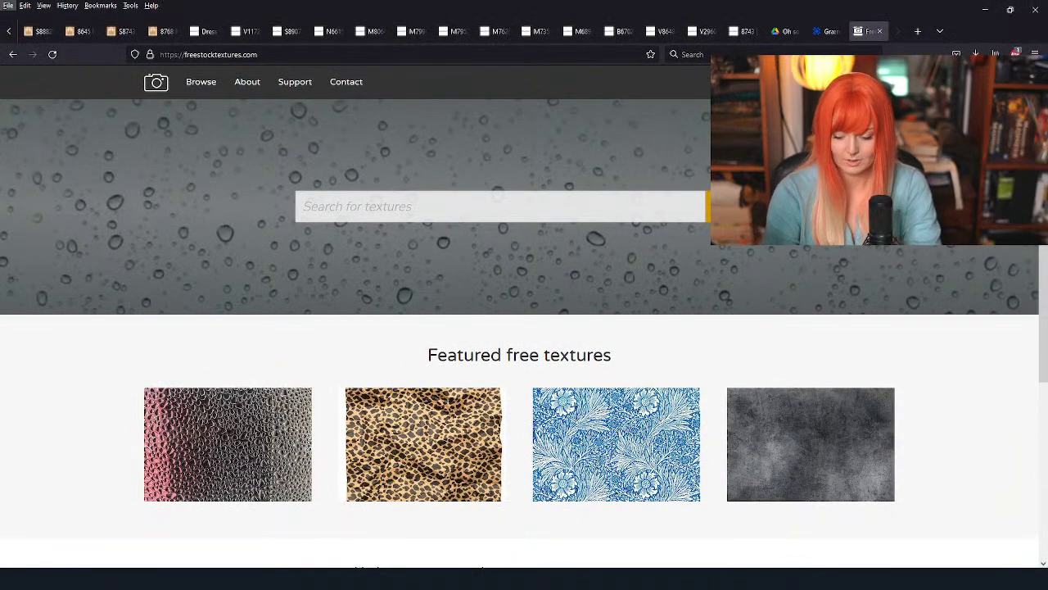
{"action": "key", "text": "F11"}
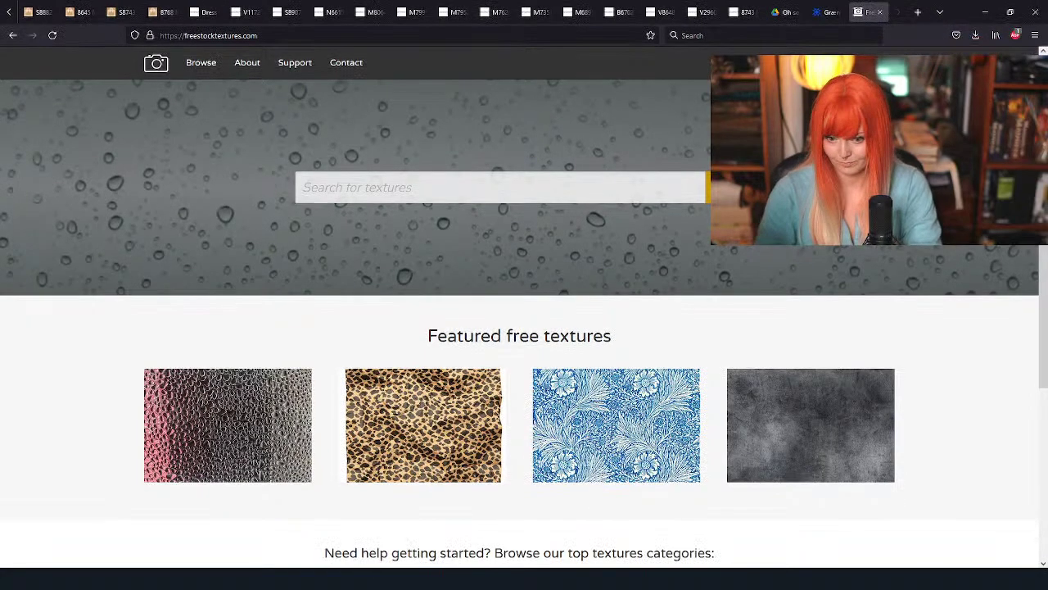
{"action": "scroll", "coordinate": [456, 188], "scroll_direction": "down", "scroll_amount": 2}
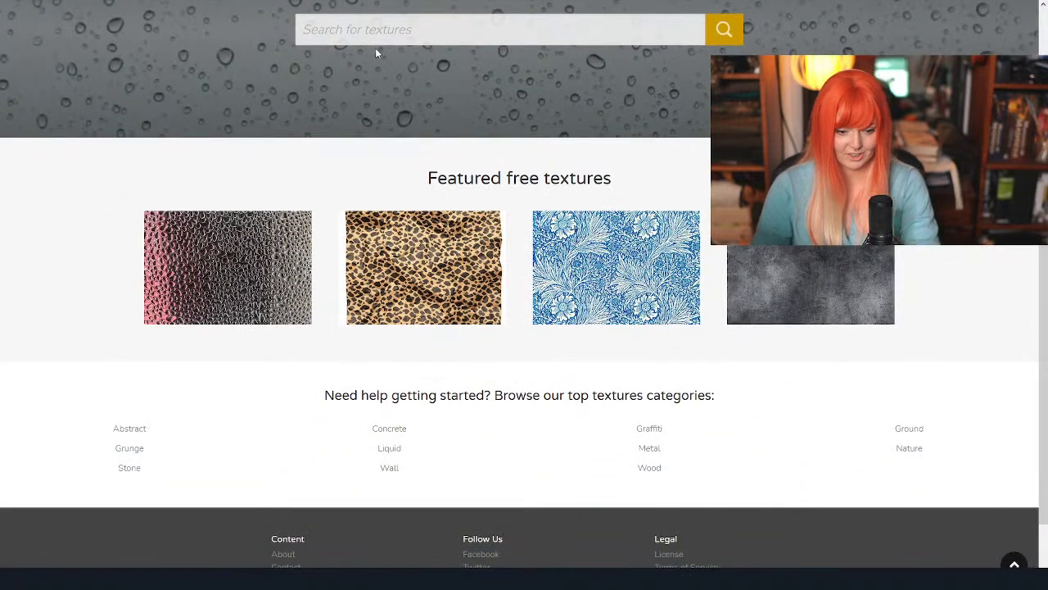
{"action": "scroll", "coordinate": [381, 89], "scroll_direction": "up", "scroll_amount": 2}
{"action": "left_click", "coordinate": [407, 137]}
{"action": "type", "text": "paper"}
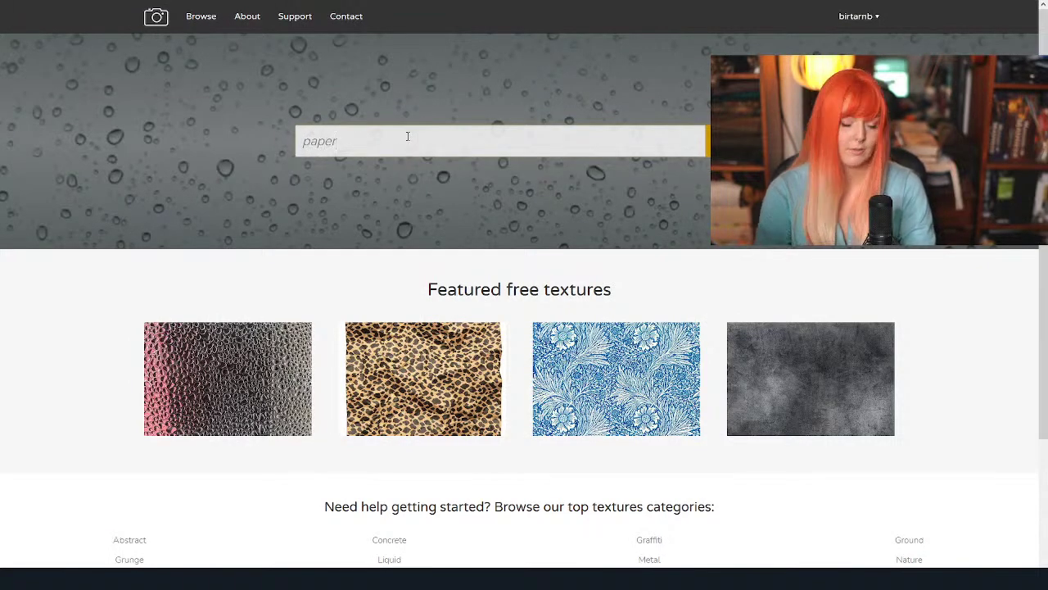
{"action": "key", "text": "Return"}
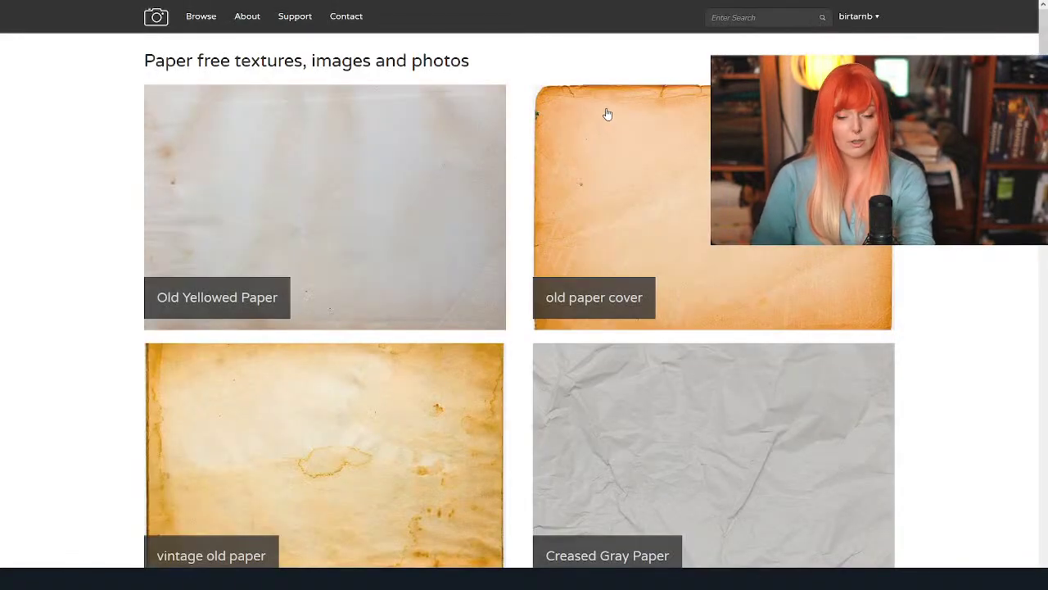
Browse the paper texture results, exit full screen and return to Photoshop.
{"action": "scroll", "coordinate": [556, 368], "scroll_direction": "down", "scroll_amount": 2}
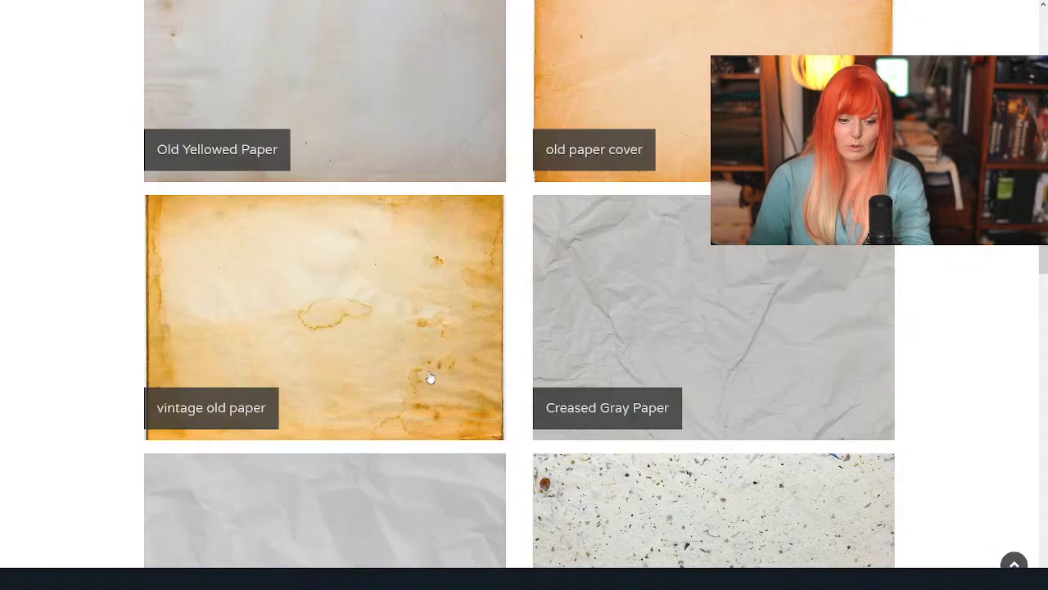
{"action": "scroll", "coordinate": [423, 262], "scroll_direction": "down", "scroll_amount": 3}
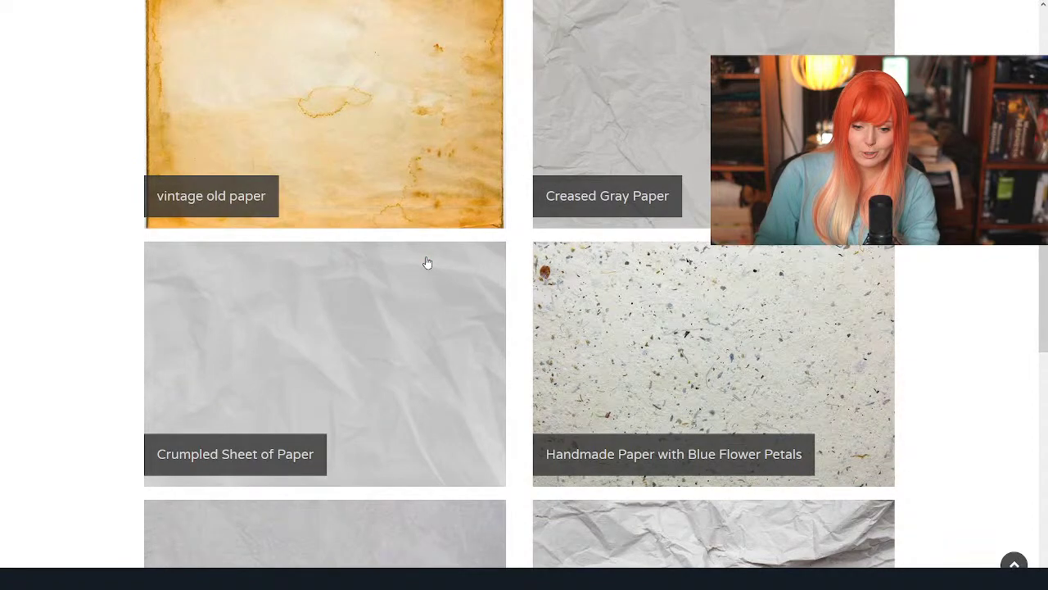
{"action": "scroll", "coordinate": [427, 262], "scroll_direction": "down", "scroll_amount": 1}
{"action": "key", "text": "F11"}
{"action": "scroll", "coordinate": [713, 328], "scroll_direction": "down", "scroll_amount": 1}
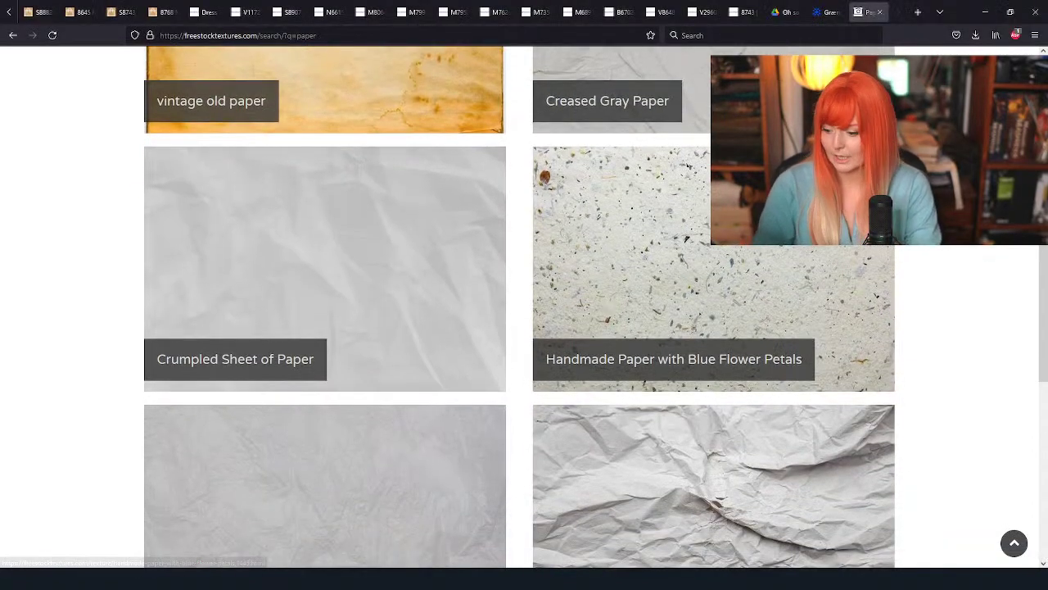
{"action": "key", "text": "alt+Tab"}
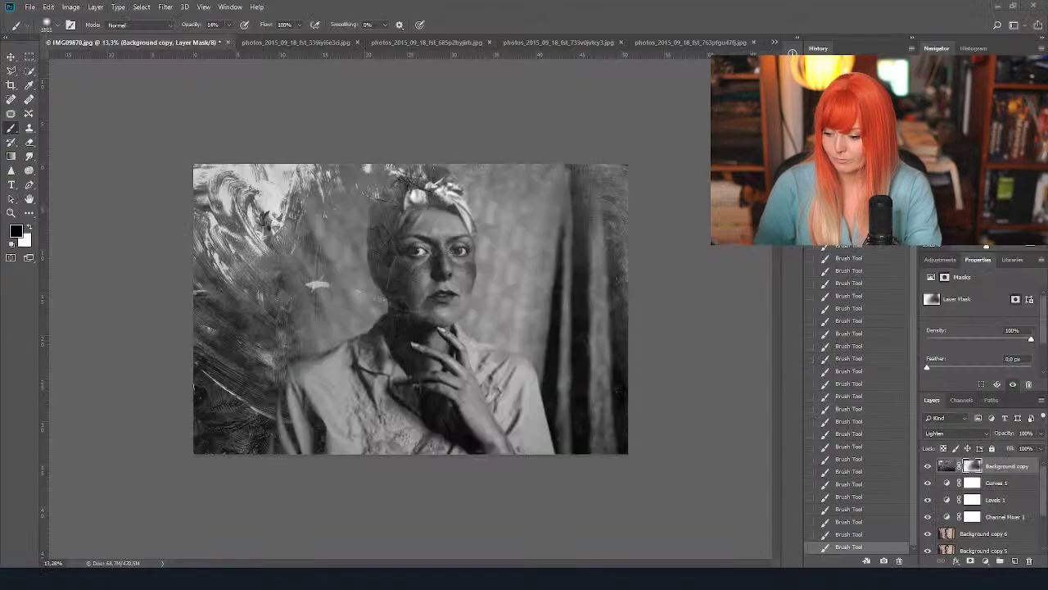
Add a Photo Filter adjustment layer named Photo Filter 1.
{"action": "left_click", "coordinate": [95, 7]}
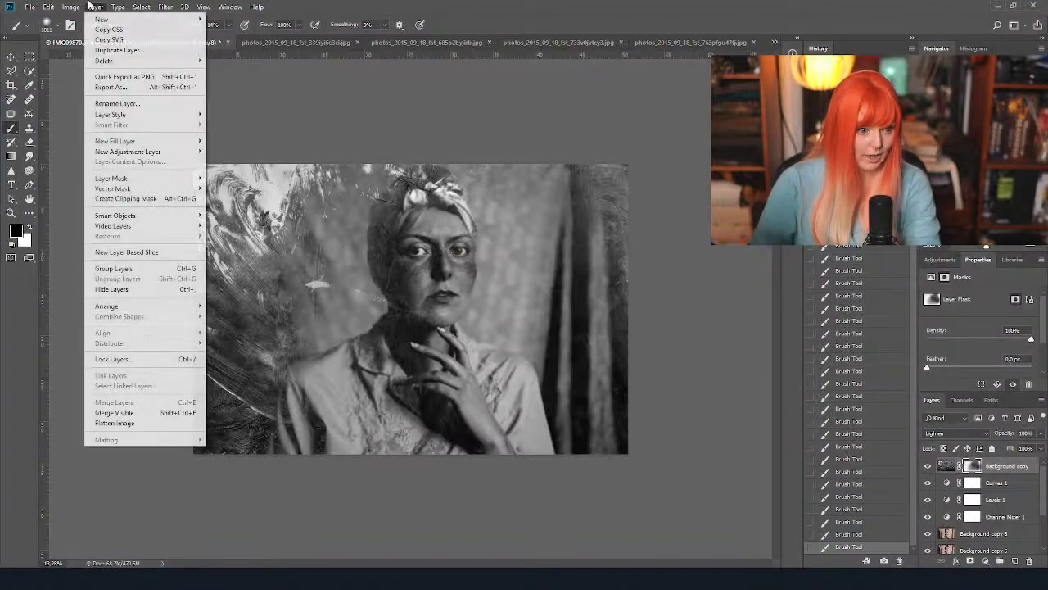
{"action": "left_click", "coordinate": [95, 7]}
{"action": "left_click", "coordinate": [95, 6]}
{"action": "mouse_move", "coordinate": [181, 151]}
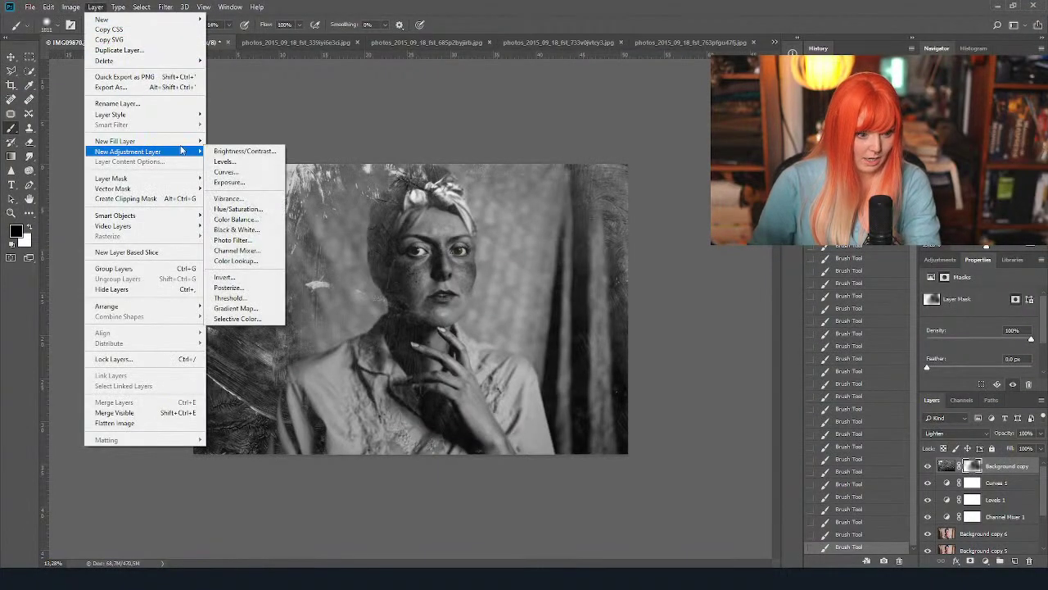
{"action": "left_click", "coordinate": [232, 239]}
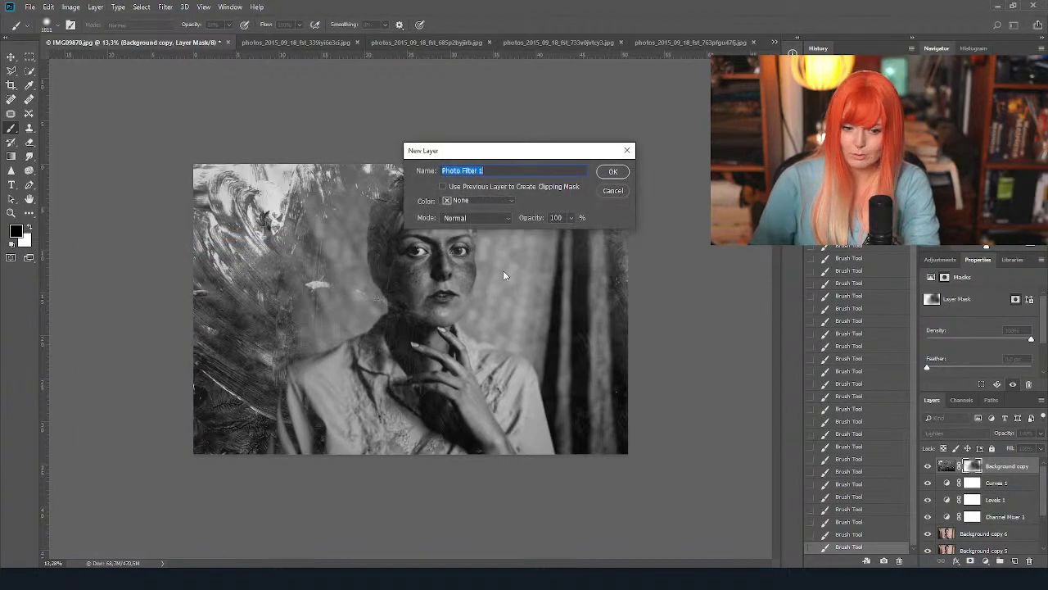
{"action": "key", "text": "Return"}
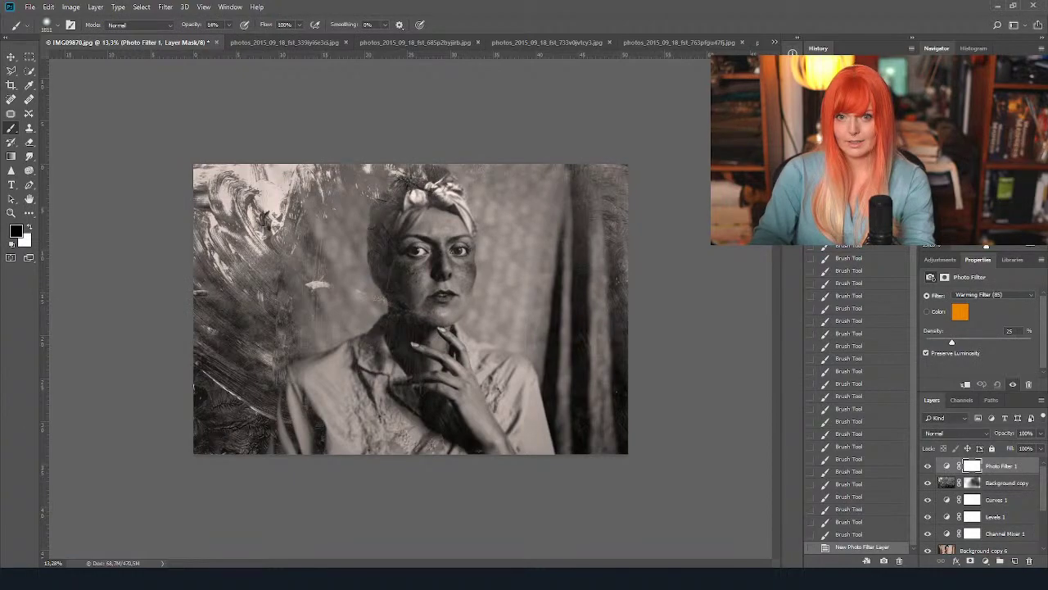
Move Photo Filter 1 below Background copy and lower its density to 19%.
{"action": "left_click_drag", "start_coordinate": [1001, 466], "coordinate": [1007, 490]}
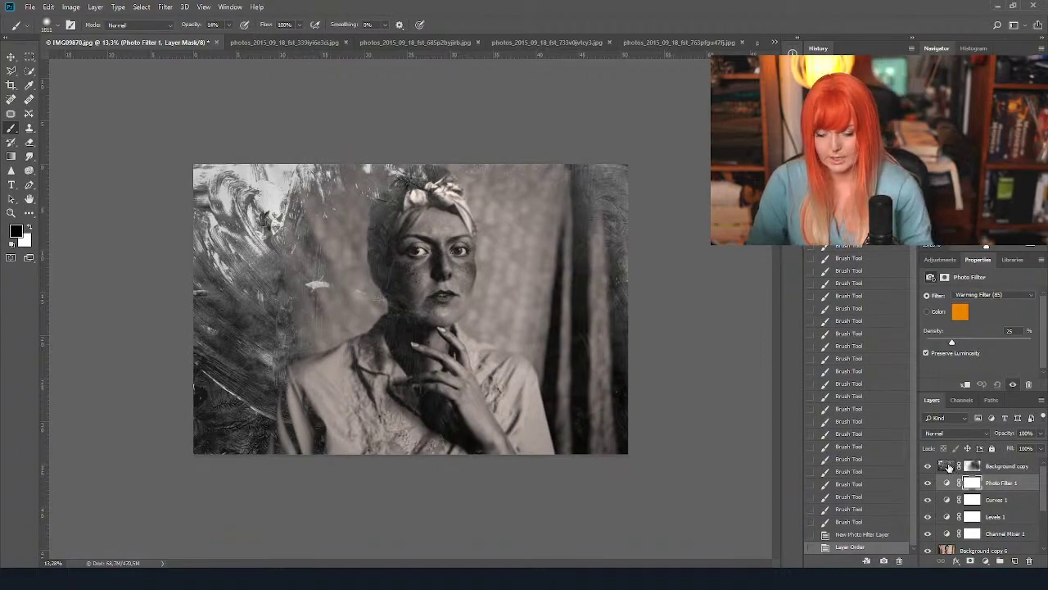
{"action": "left_click_drag", "start_coordinate": [951, 342], "coordinate": [946, 343]}
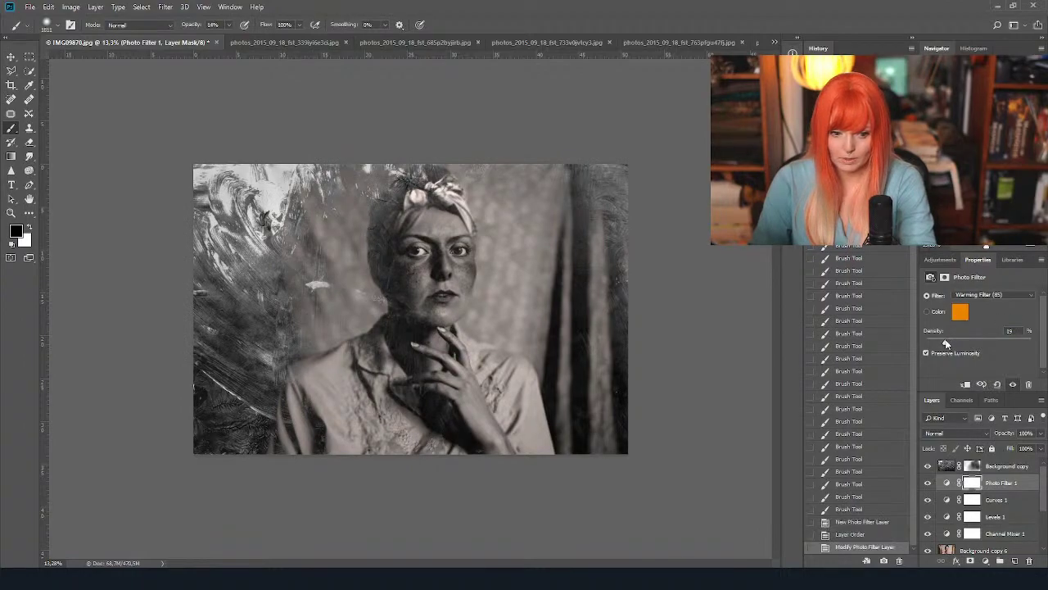
{"action": "left_click", "coordinate": [1003, 465]}
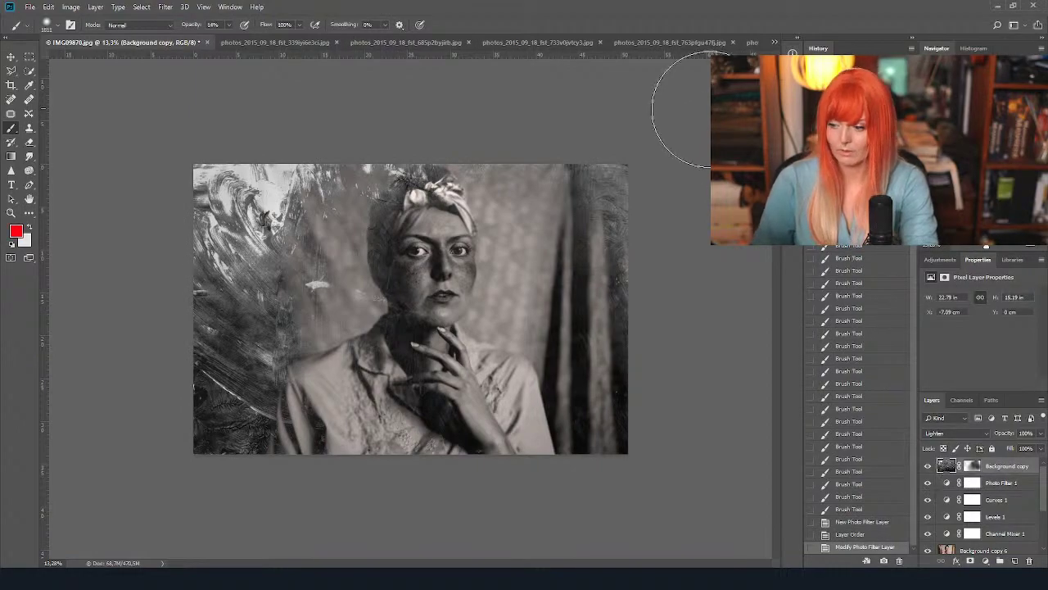
Free-transform Background copy to about 25.21 in wide, past the top-left edge, then zoom in.
{"action": "left_click", "coordinate": [29, 56]}
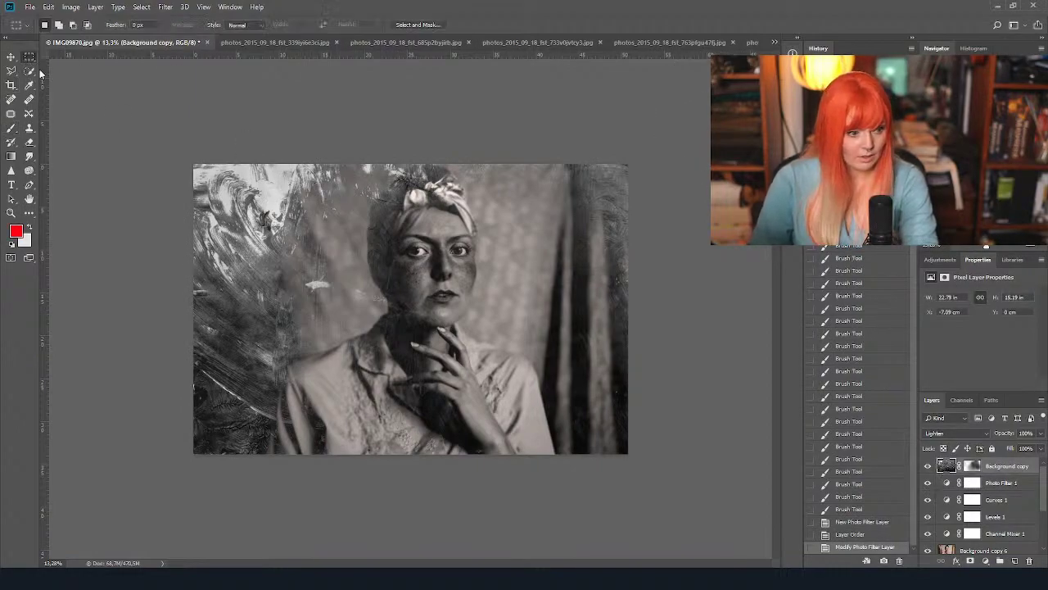
{"action": "right_click", "coordinate": [507, 287]}
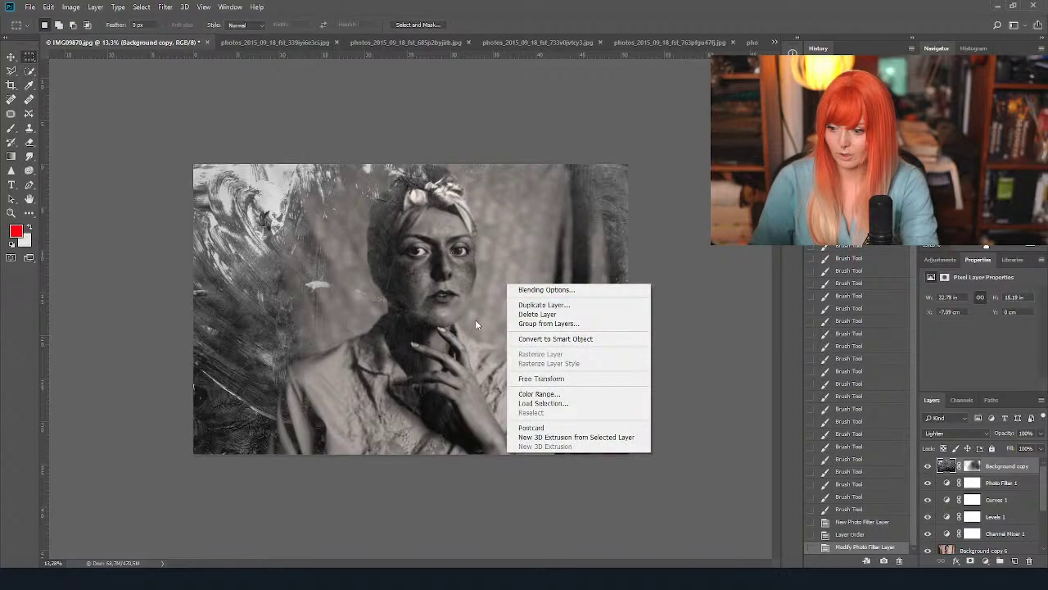
{"action": "key", "text": "ctrl+t"}
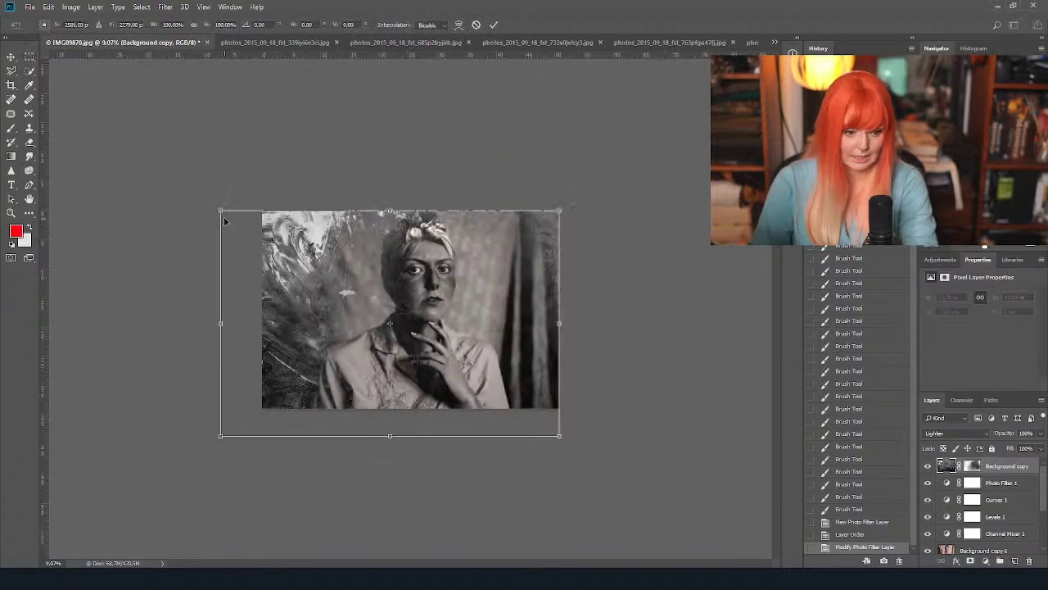
{"action": "left_click_drag", "start_coordinate": [220, 209], "coordinate": [185, 188]}
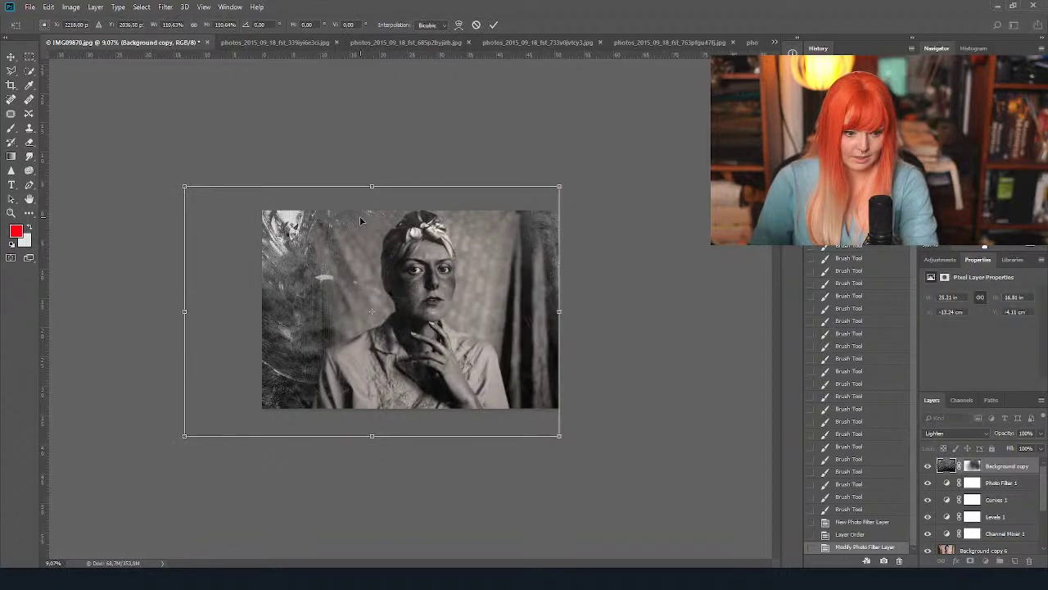
{"action": "left_click_drag", "start_coordinate": [363, 222], "coordinate": [357, 242]}
{"action": "key", "text": "Return"}
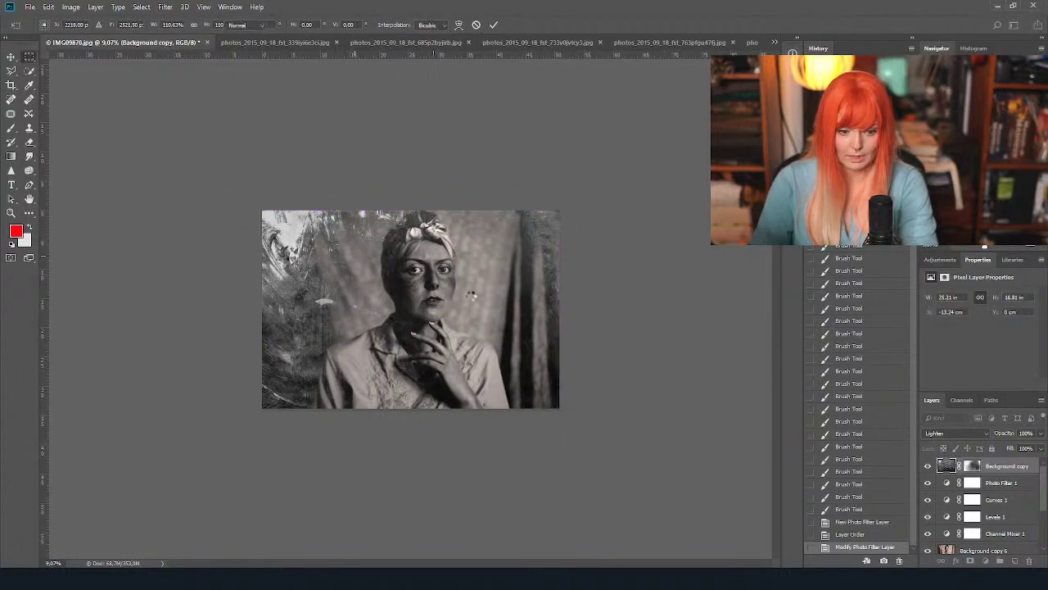
{"action": "key", "text": "ctrl+plus"}
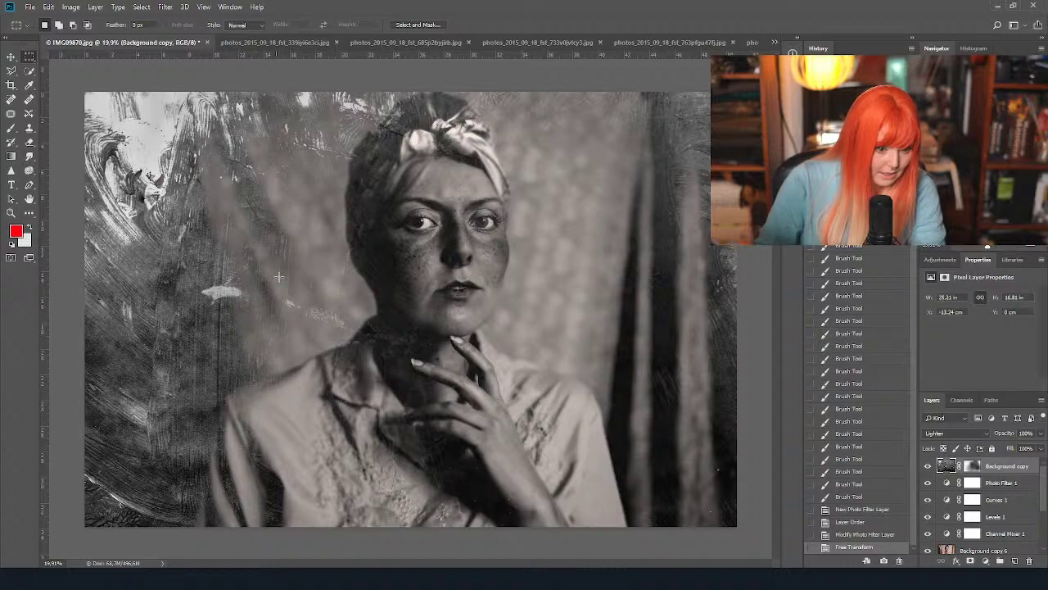
Paint soft 36%-opacity strokes beside the face on the Background copy mask with a 174 px brush.
{"action": "left_click", "coordinate": [972, 465]}
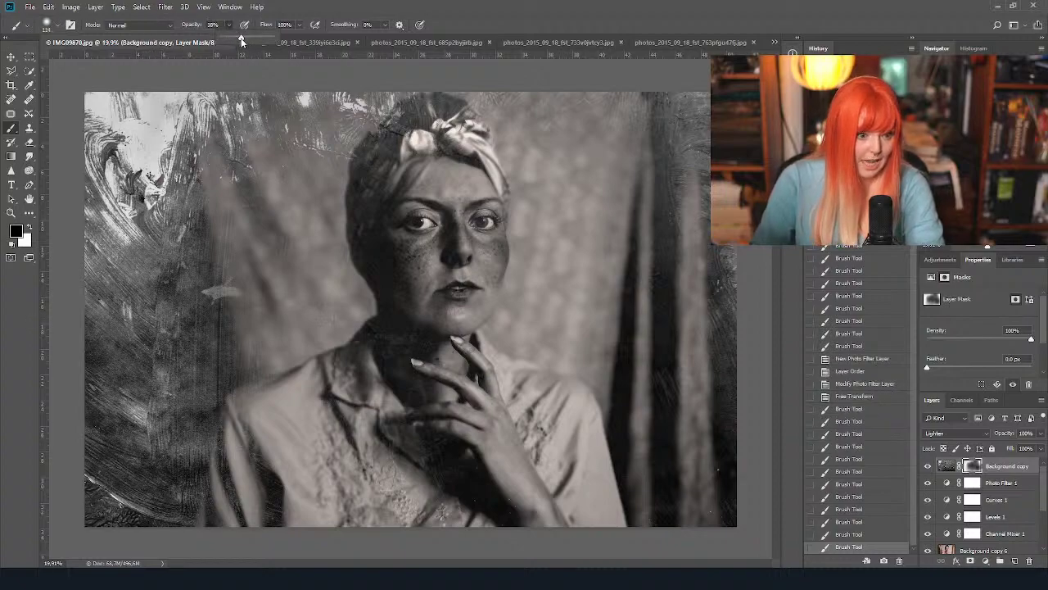
{"action": "left_click", "coordinate": [24, 25]}
{"action": "left_click_drag", "start_coordinate": [106, 46], "coordinate": [113, 46]}
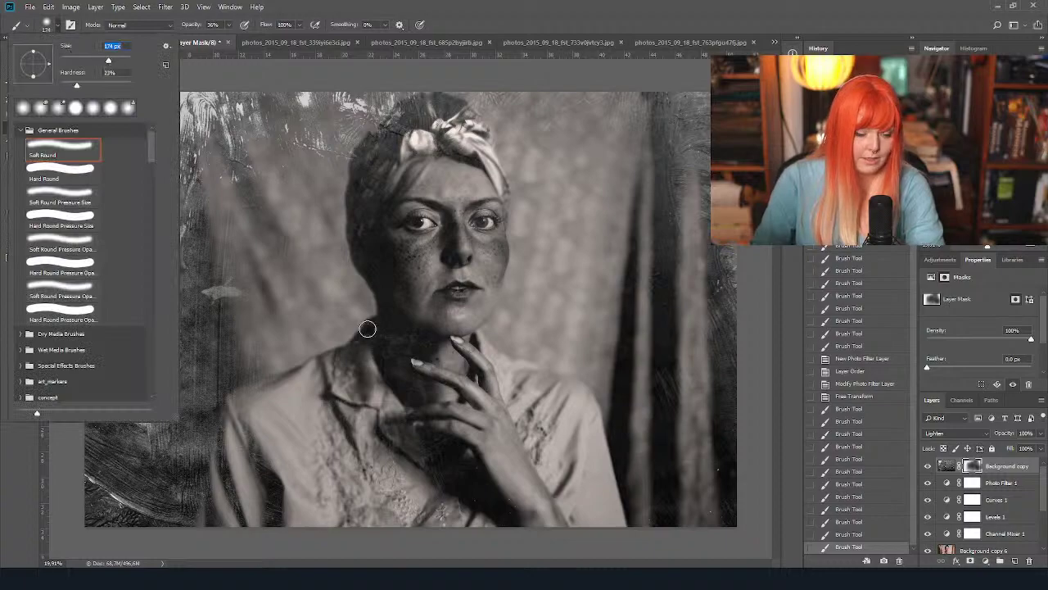
{"action": "left_click", "coordinate": [287, 307]}
{"action": "left_click", "coordinate": [288, 307]}
{"action": "left_click", "coordinate": [285, 300]}
{"action": "left_click", "coordinate": [287, 300]}
{"action": "left_click", "coordinate": [287, 298]}
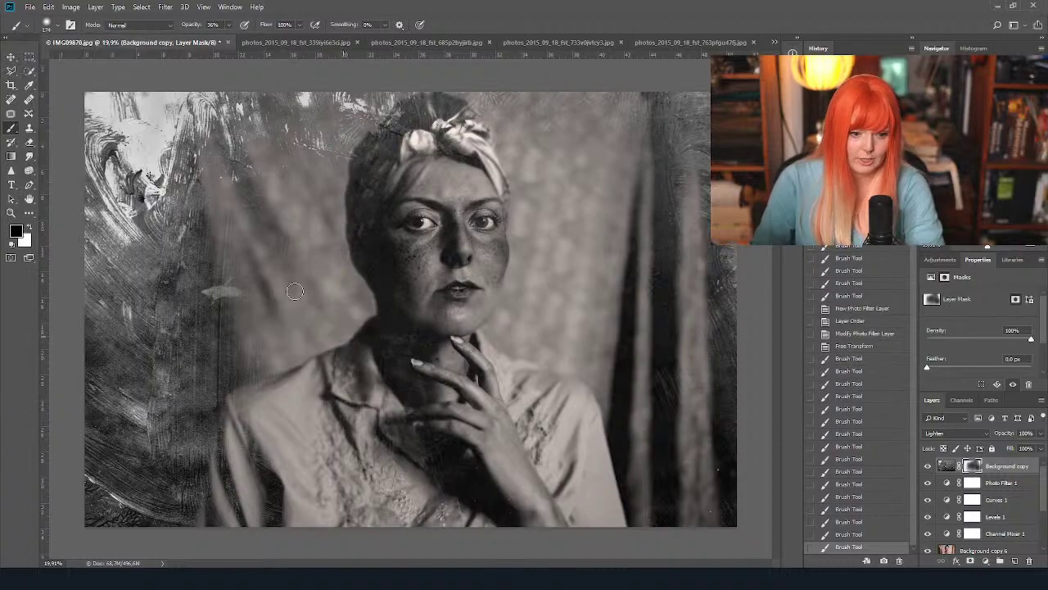
{"action": "left_click", "coordinate": [289, 294]}
{"action": "left_click_drag", "start_coordinate": [249, 307], "coordinate": [248, 246]}
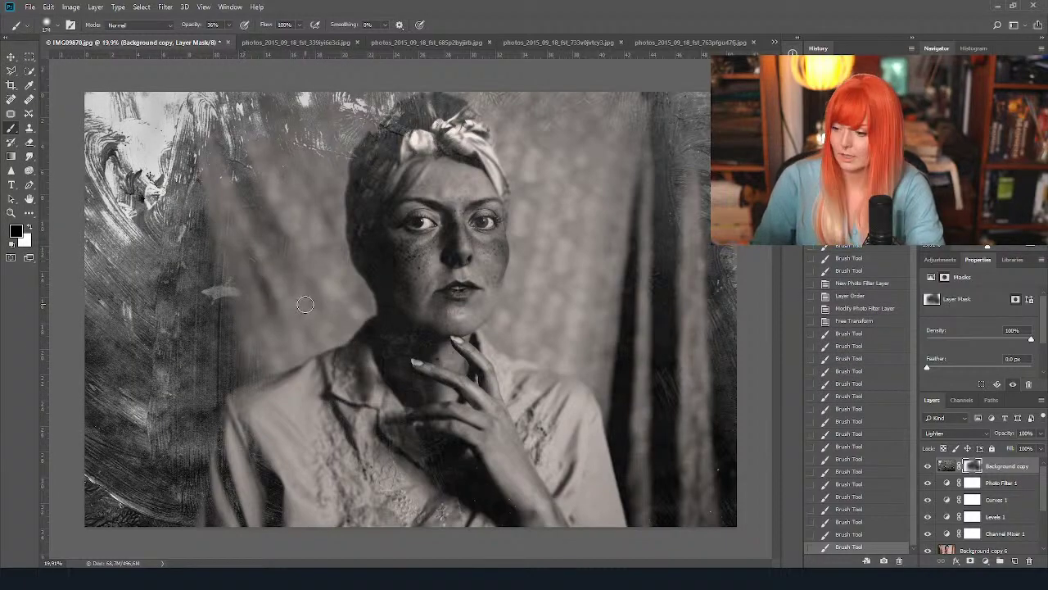
With a 243 px brush, paint the mask left of the face and in the lower-right corner.
{"action": "left_click", "coordinate": [52, 30]}
{"action": "left_click", "coordinate": [115, 62]}
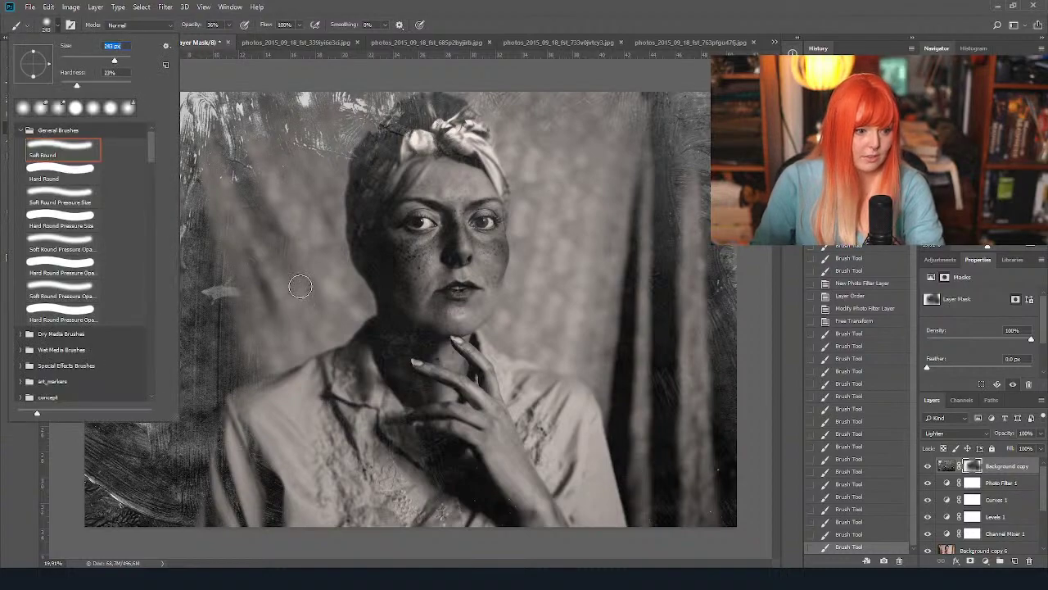
{"action": "left_click", "coordinate": [249, 304]}
{"action": "left_click", "coordinate": [214, 293]}
{"action": "left_click", "coordinate": [243, 298]}
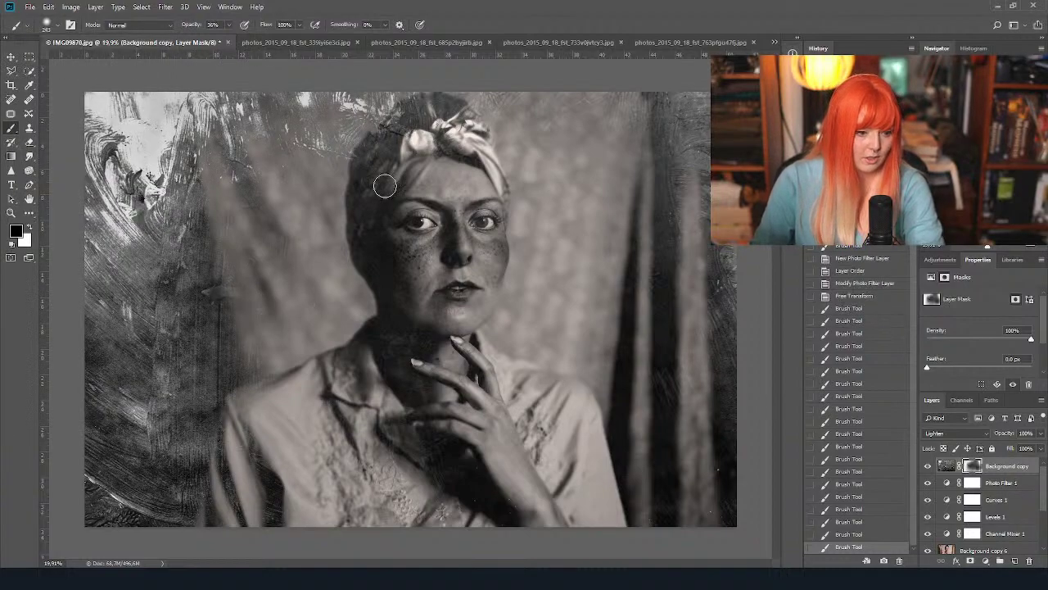
{"action": "left_click", "coordinate": [679, 407]}
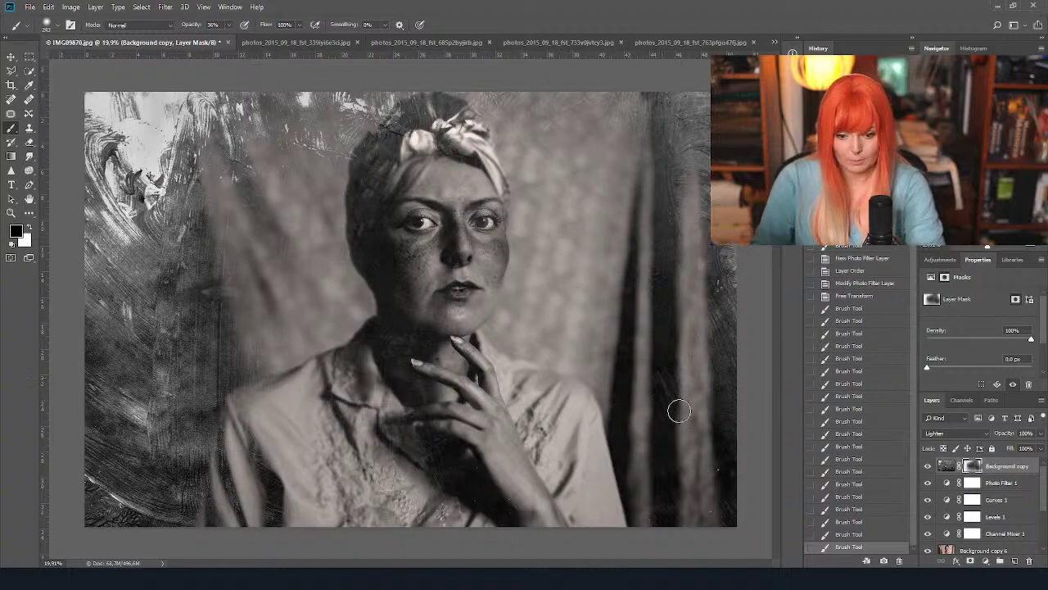
{"action": "left_click", "coordinate": [694, 428]}
{"action": "left_click", "coordinate": [742, 530]}
{"action": "left_click", "coordinate": [753, 519]}
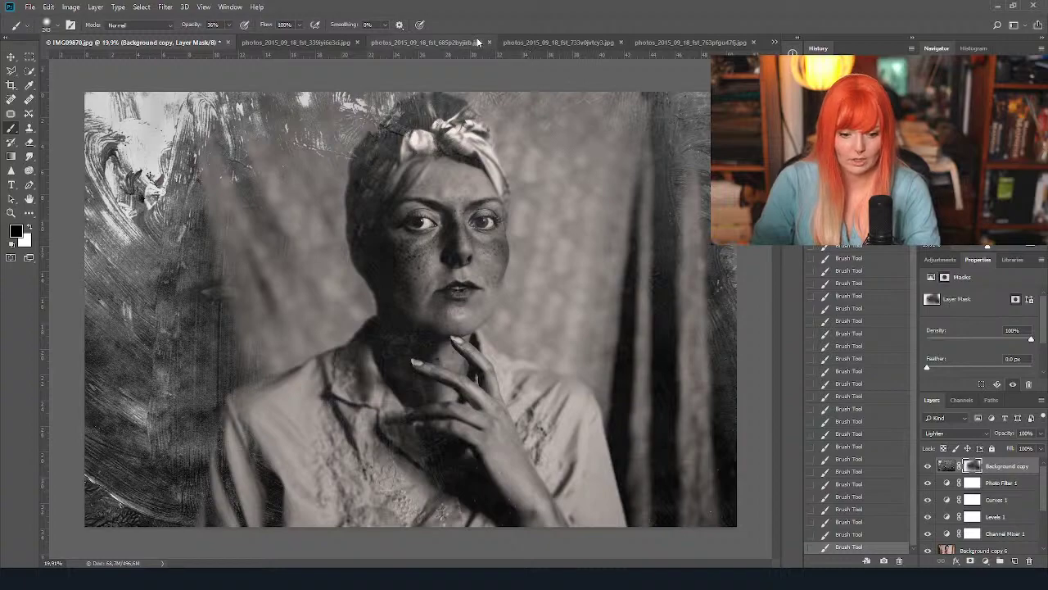
Browse the open texture documents through to the old paper book texture.
{"action": "left_click", "coordinate": [454, 41]}
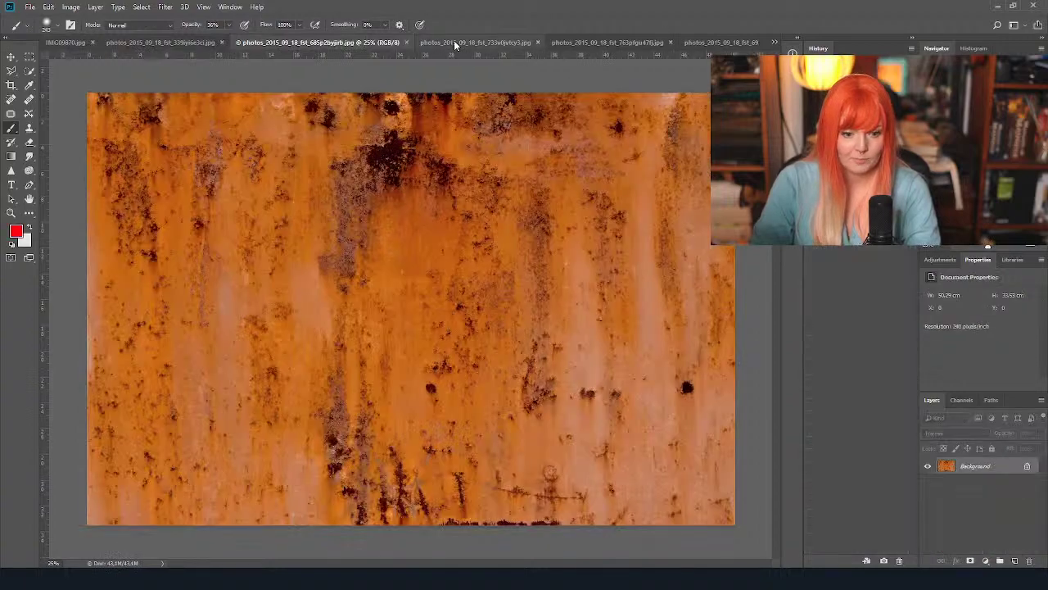
{"action": "left_click", "coordinate": [571, 42]}
{"action": "left_click", "coordinate": [714, 42]}
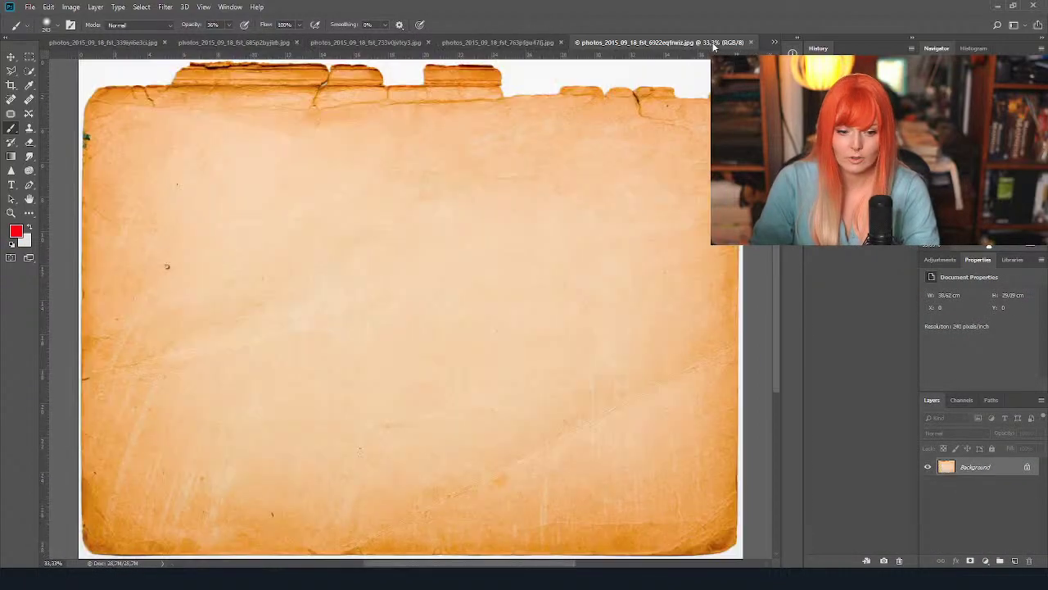
{"action": "key", "text": "ctrl+Tab"}
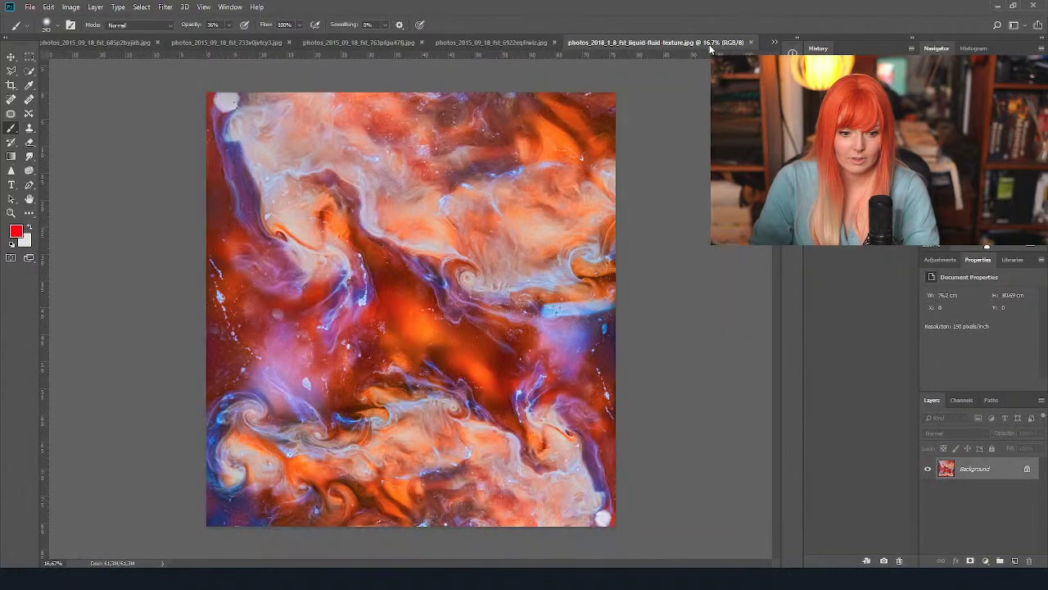
{"action": "key", "text": "ctrl+Tab"}
{"action": "key", "text": "ctrl+Tab"}
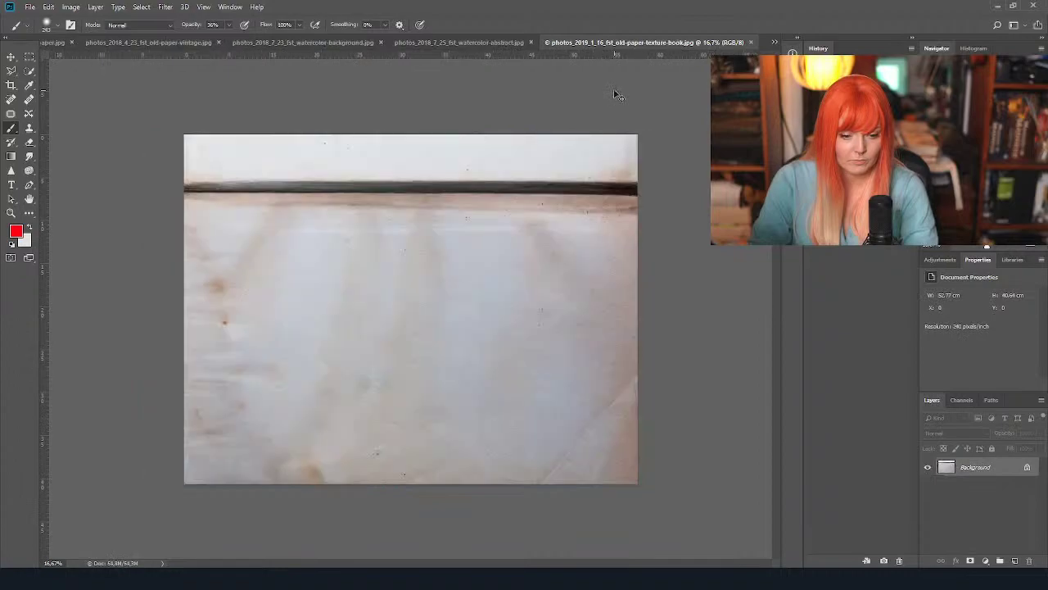
Copy the lower part of the paper texture onto its own layer via Layer Via Copy.
{"action": "left_click", "coordinate": [28, 55]}
{"action": "left_click_drag", "start_coordinate": [109, 264], "coordinate": [851, 561]}
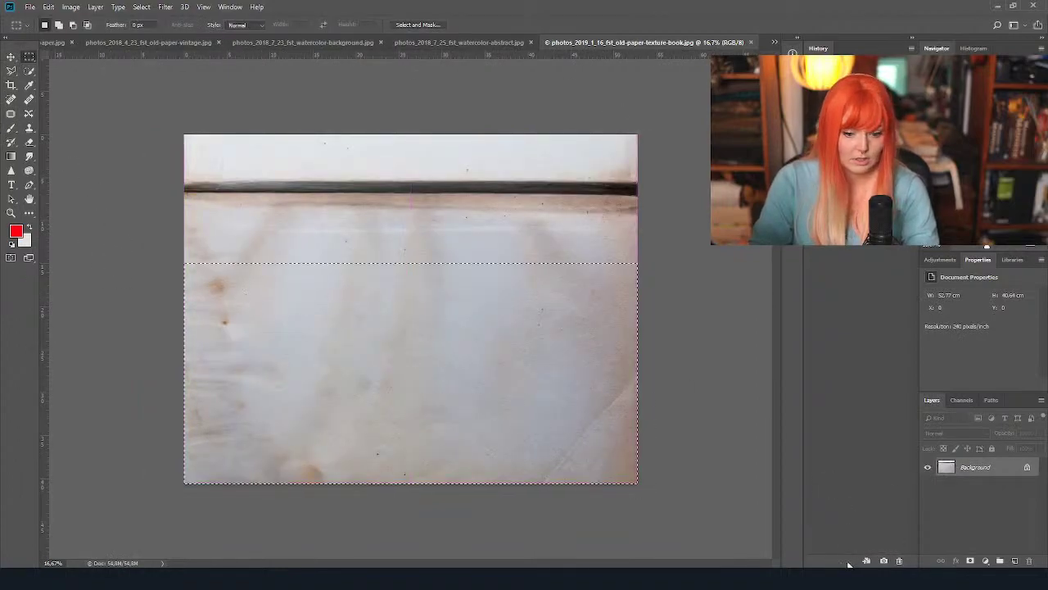
{"action": "key", "text": "ctrl+m"}
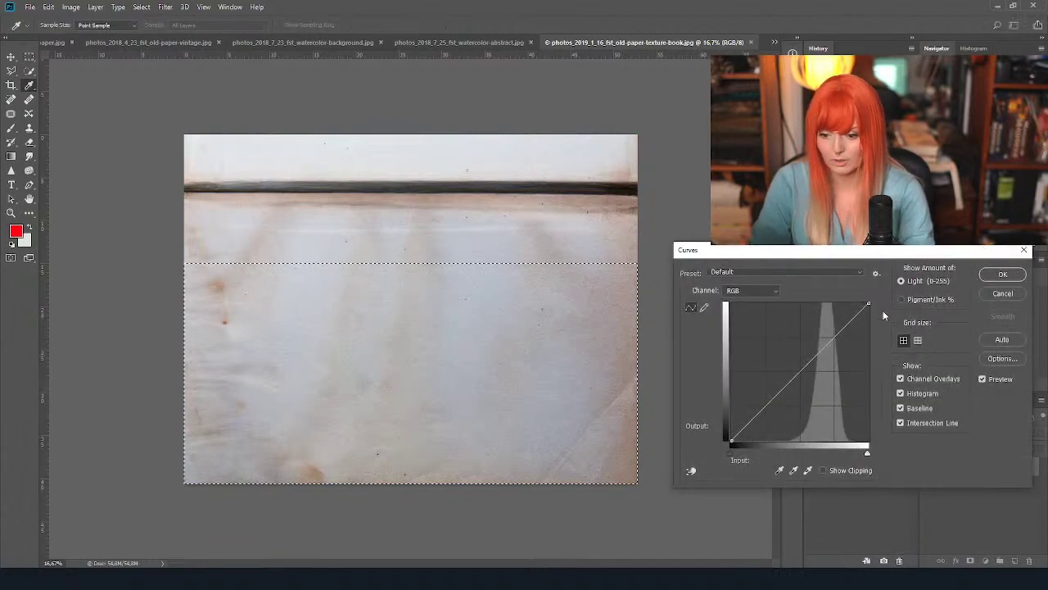
{"action": "key", "text": "Escape"}
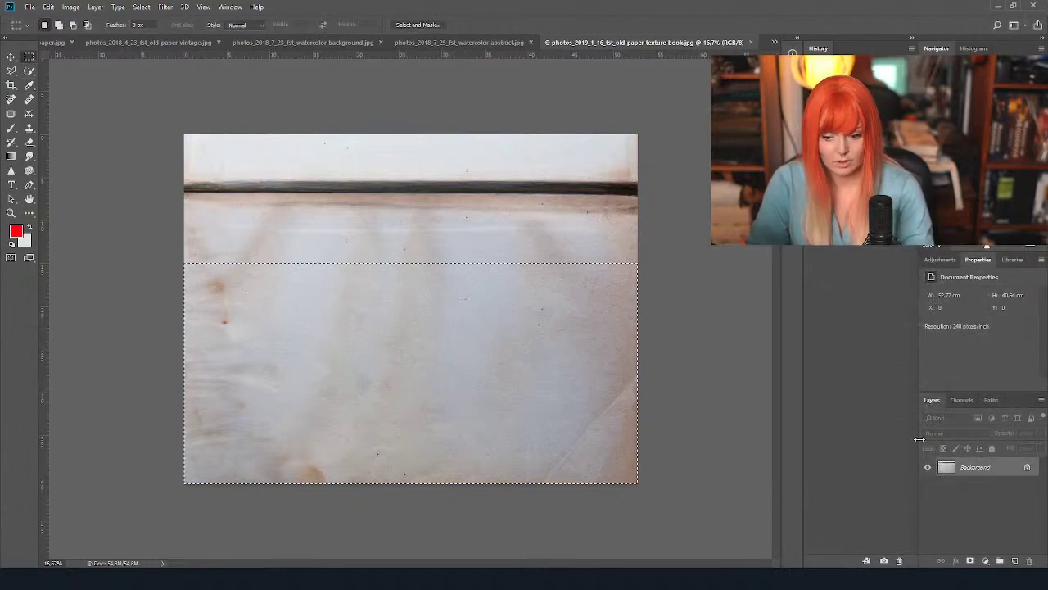
{"action": "left_click_drag", "start_coordinate": [1013, 471], "coordinate": [1016, 562]}
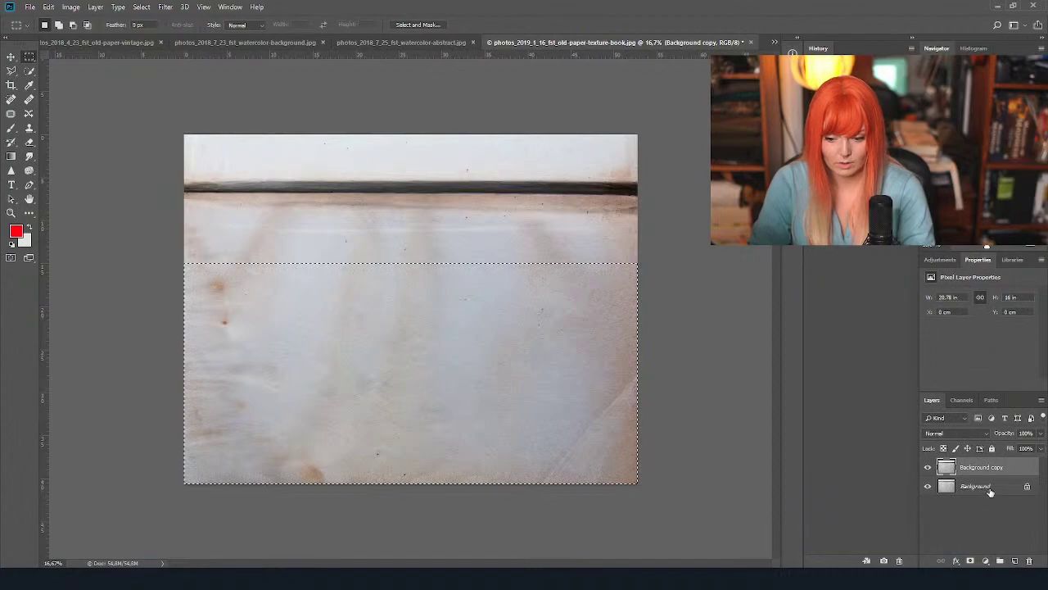
{"action": "right_click", "coordinate": [237, 296]}
{"action": "left_click", "coordinate": [280, 372]}
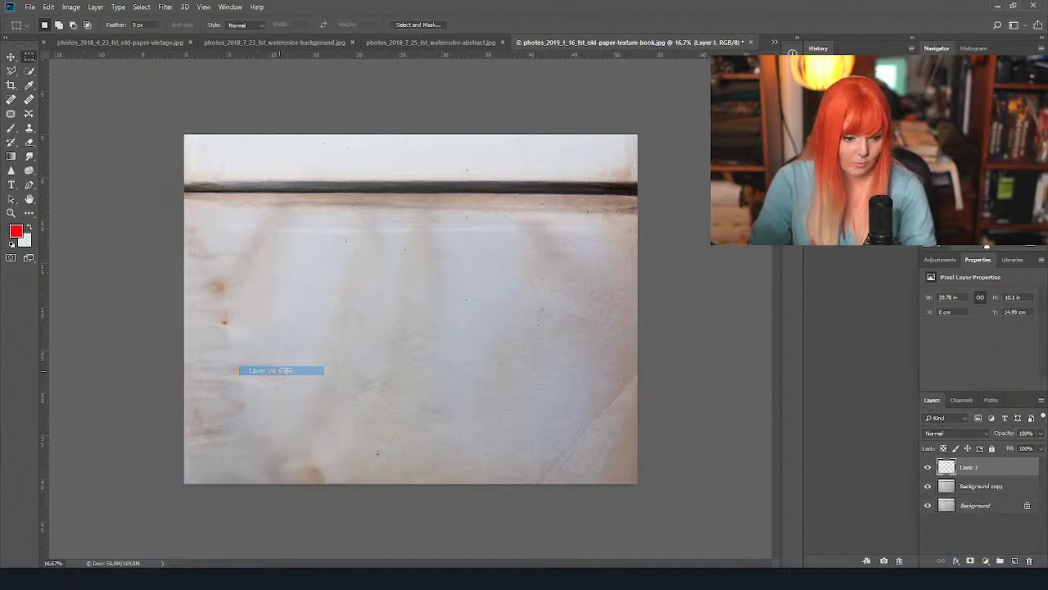
{"action": "key", "text": "v"}
{"action": "left_click_drag", "start_coordinate": [336, 354], "coordinate": [102, 59]}
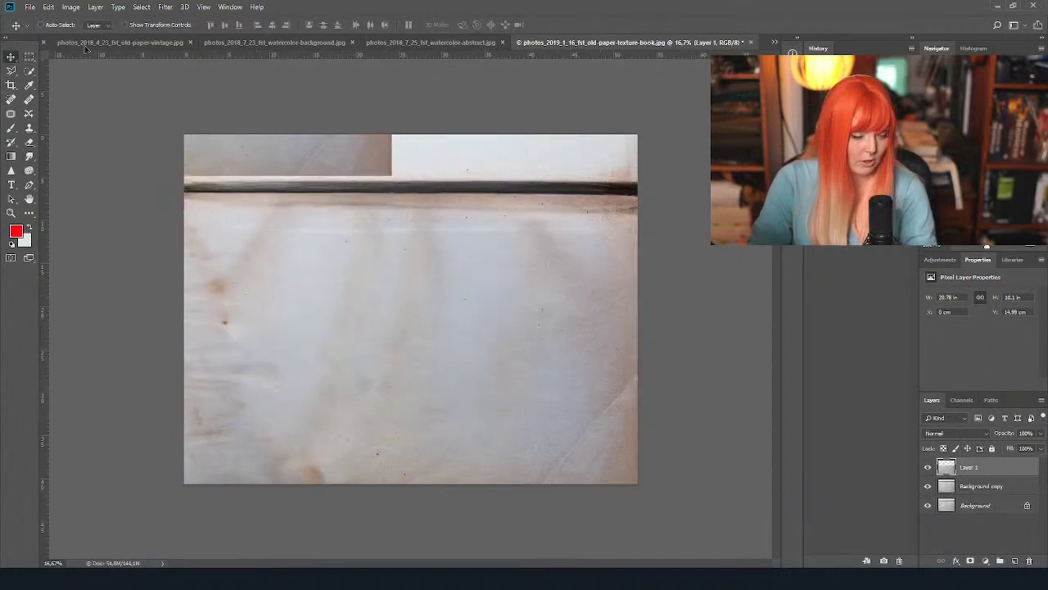
Place the copied paper strip on the brown old paper document and float that document.
{"action": "left_click", "coordinate": [86, 43]}
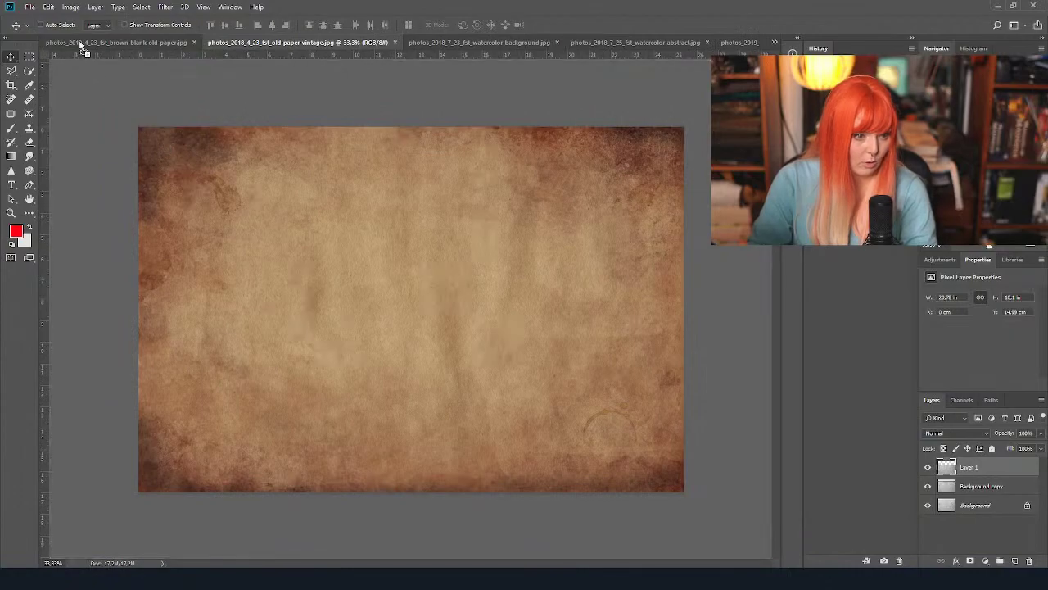
{"action": "left_click", "coordinate": [82, 43]}
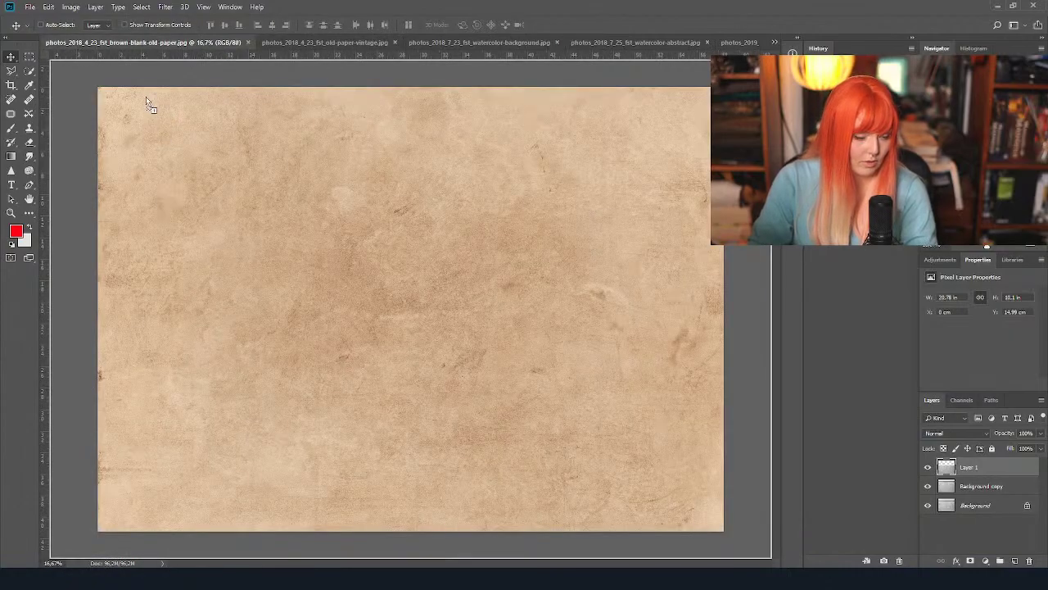
{"action": "left_click_drag", "start_coordinate": [147, 102], "coordinate": [156, 108]}
{"action": "left_click_drag", "start_coordinate": [287, 134], "coordinate": [473, 361]}
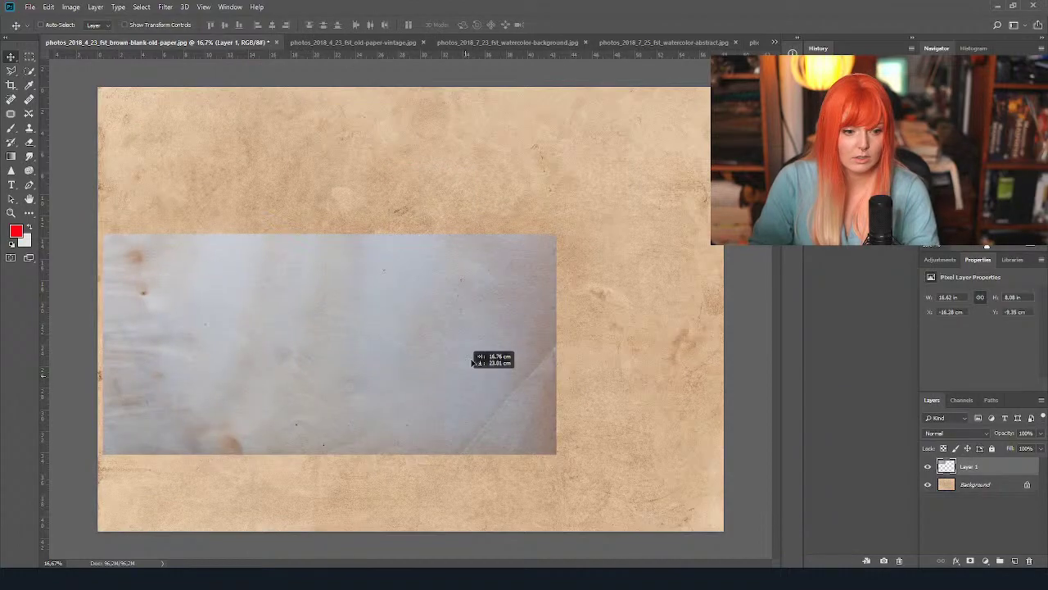
{"action": "left_click_drag", "start_coordinate": [473, 361], "coordinate": [162, 38]}
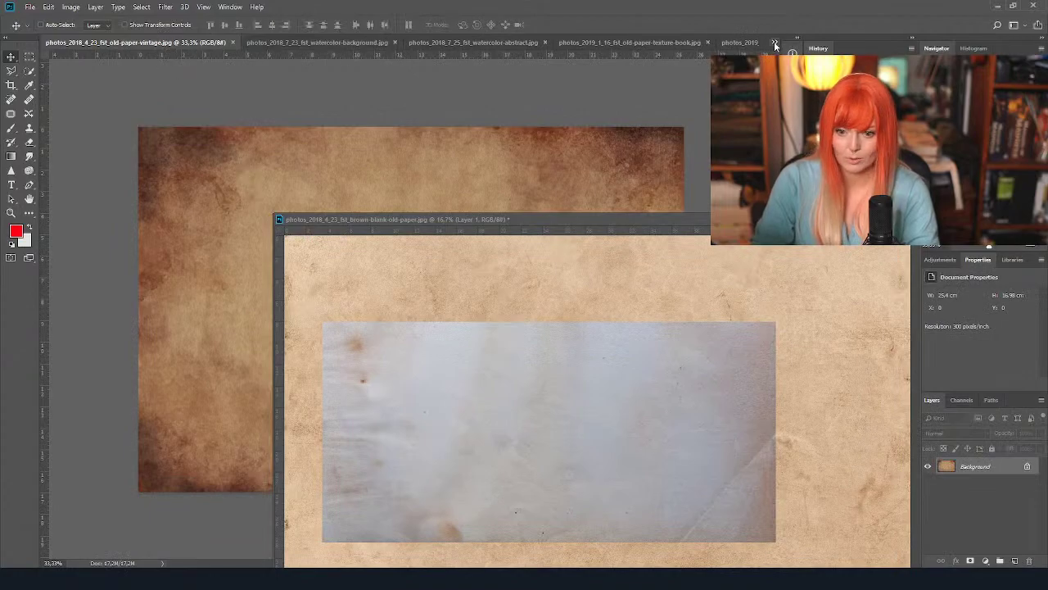
Drag the paper strip into the portrait IMG09870 as Layer 1 and close the brown paper document.
{"action": "left_click_drag", "start_coordinate": [776, 45], "coordinate": [459, 164]}
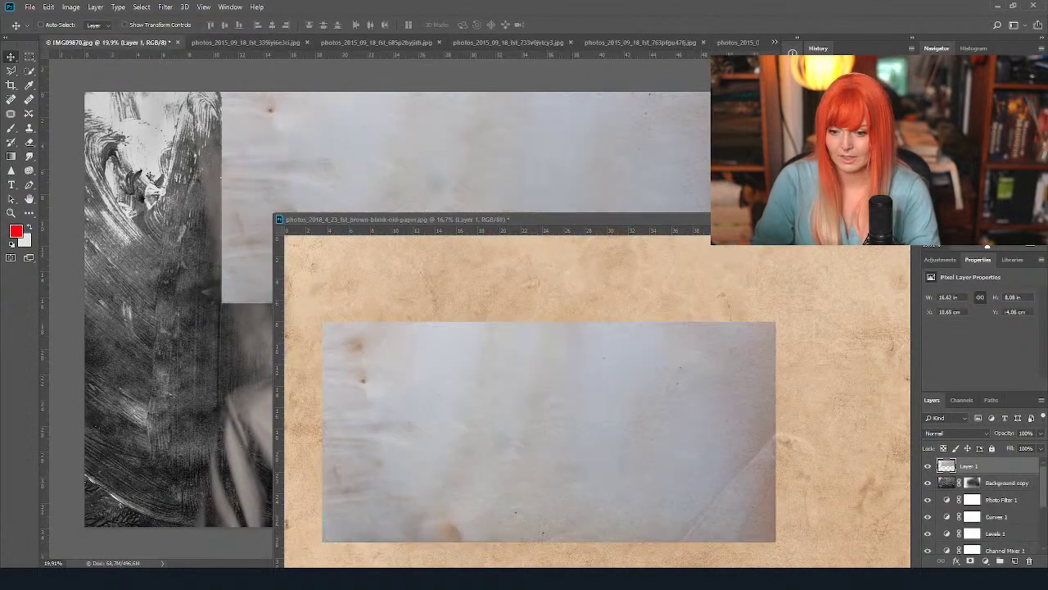
{"action": "left_click", "coordinate": [570, 248]}
{"action": "key", "text": "ctrl+w"}
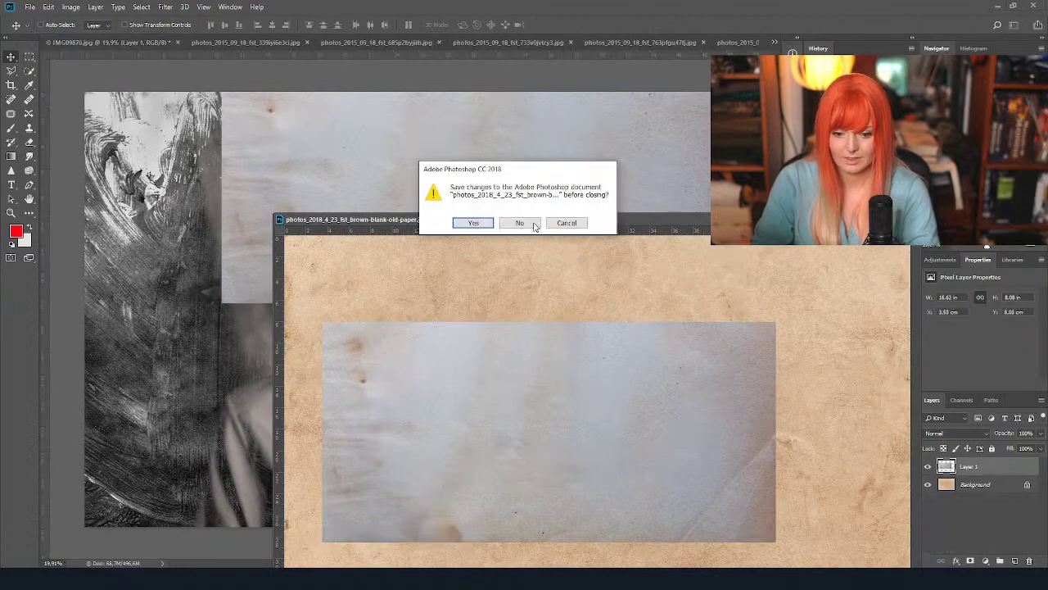
Close the brown paper without saving and enlarge Layer 1 to 135% over the lower portrait.
{"action": "left_click", "coordinate": [534, 226]}
{"action": "key", "text": "m"}
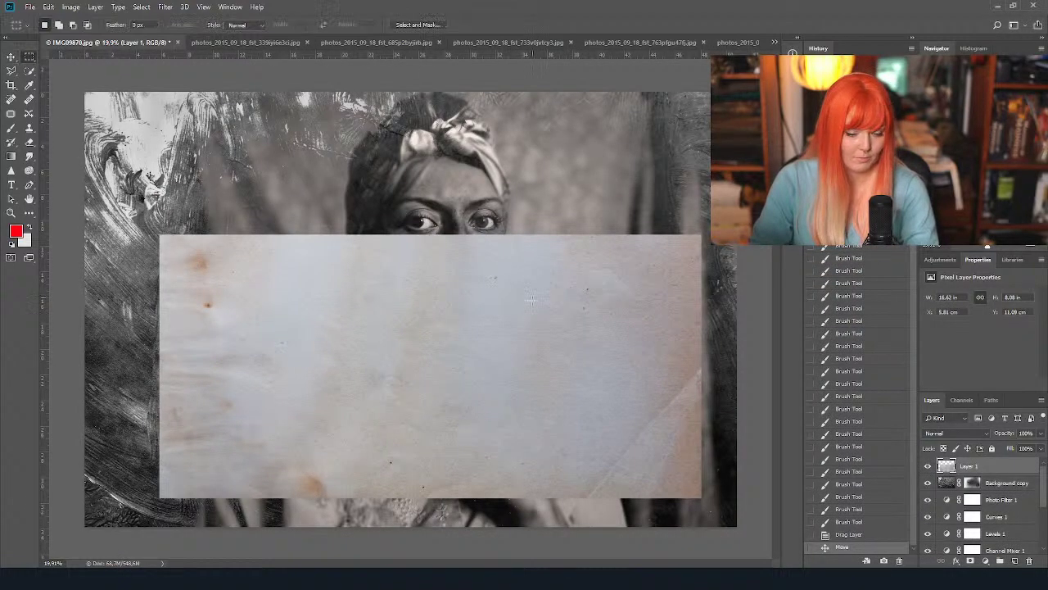
{"action": "scroll", "coordinate": [520, 311], "scroll_direction": "down", "scroll_amount": 3}
{"action": "right_click", "coordinate": [520, 311]}
{"action": "left_click", "coordinate": [547, 414]}
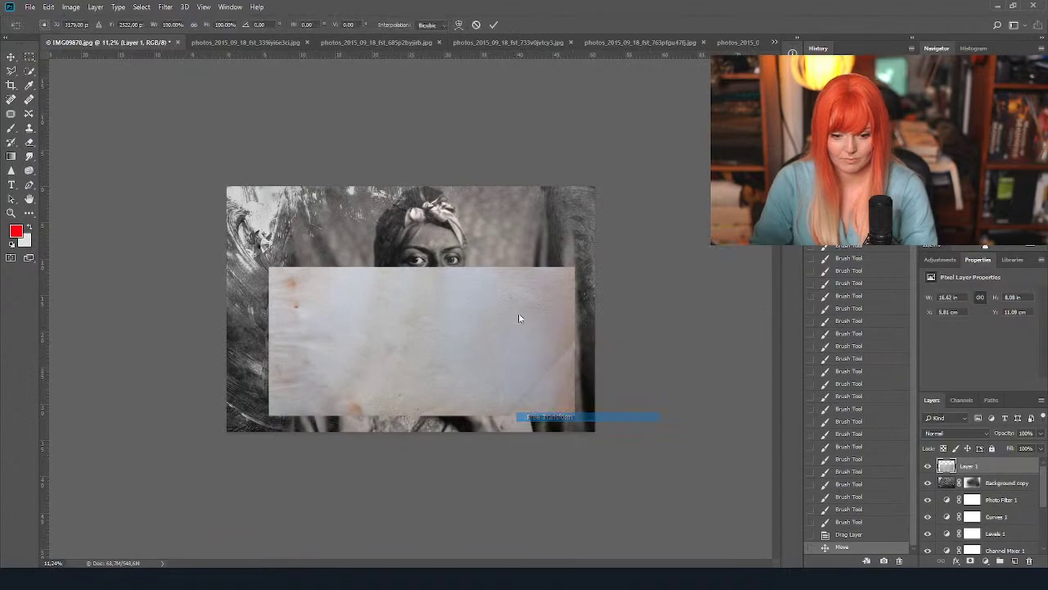
{"action": "left_click_drag", "start_coordinate": [269, 267], "coordinate": [182, 197]}
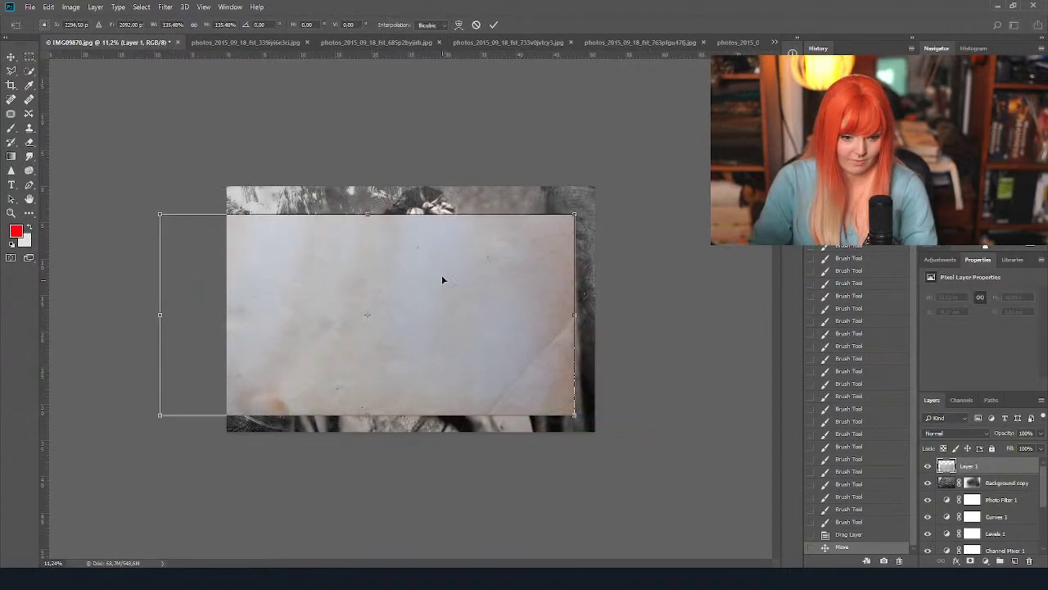
{"action": "left_click_drag", "start_coordinate": [442, 280], "coordinate": [464, 296]}
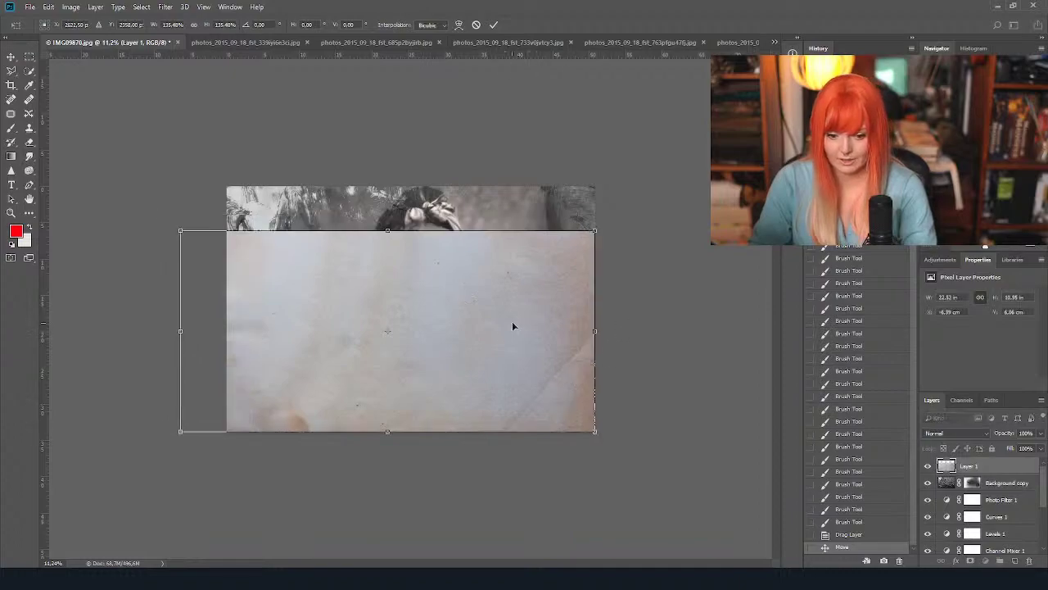
{"action": "key", "text": "Return"}
Convert Layer 1 to grey with a Black & White adjustment, tweaking the Reds slider.
{"action": "left_click", "coordinate": [70, 6]}
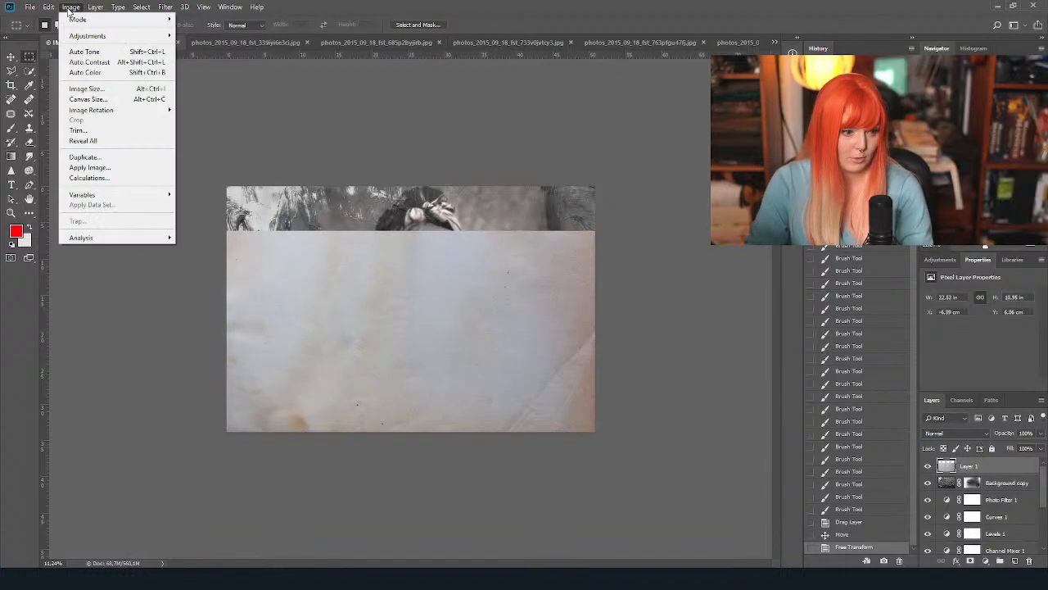
{"action": "mouse_move", "coordinate": [90, 36]}
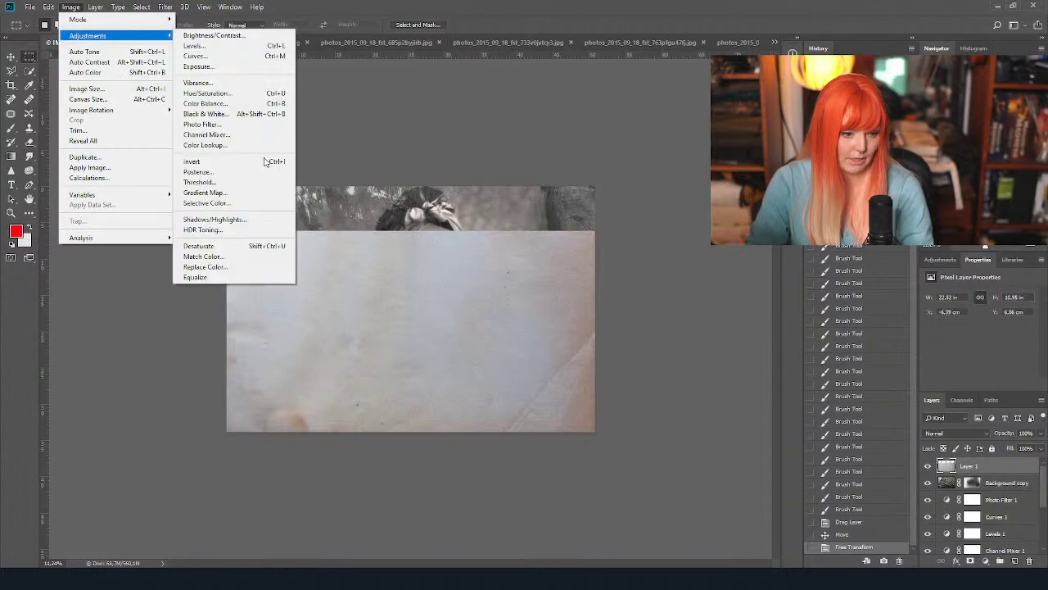
{"action": "left_click", "coordinate": [205, 114]}
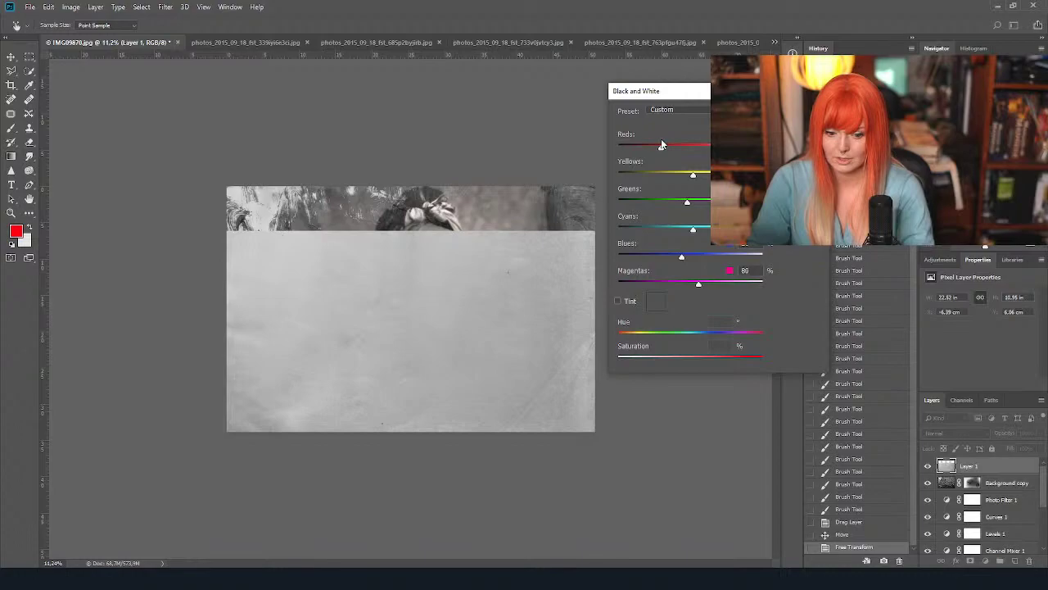
{"action": "left_click_drag", "start_coordinate": [661, 142], "coordinate": [677, 145]}
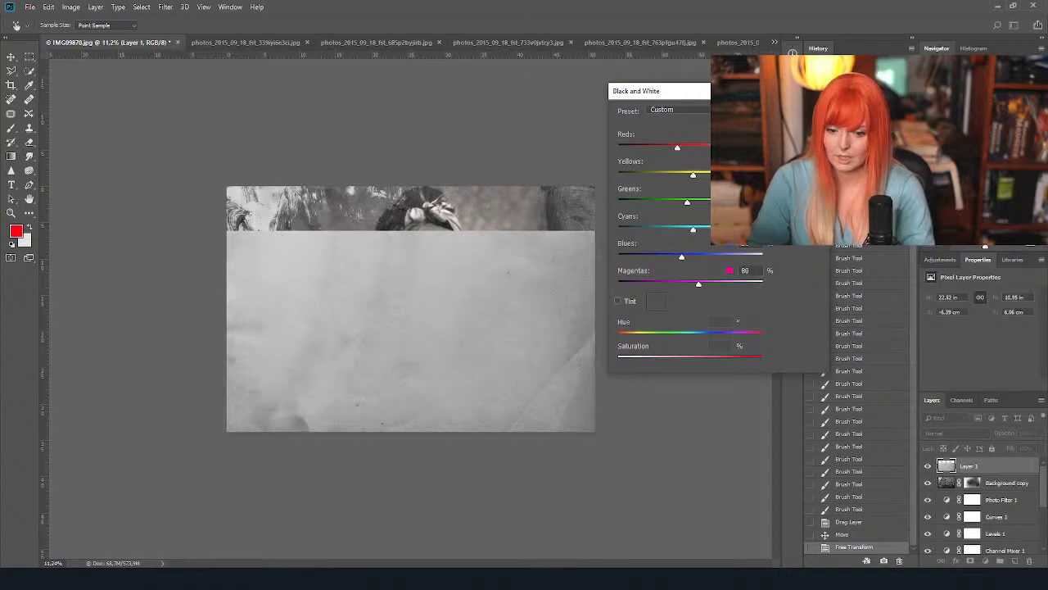
{"action": "key", "text": "Return"}
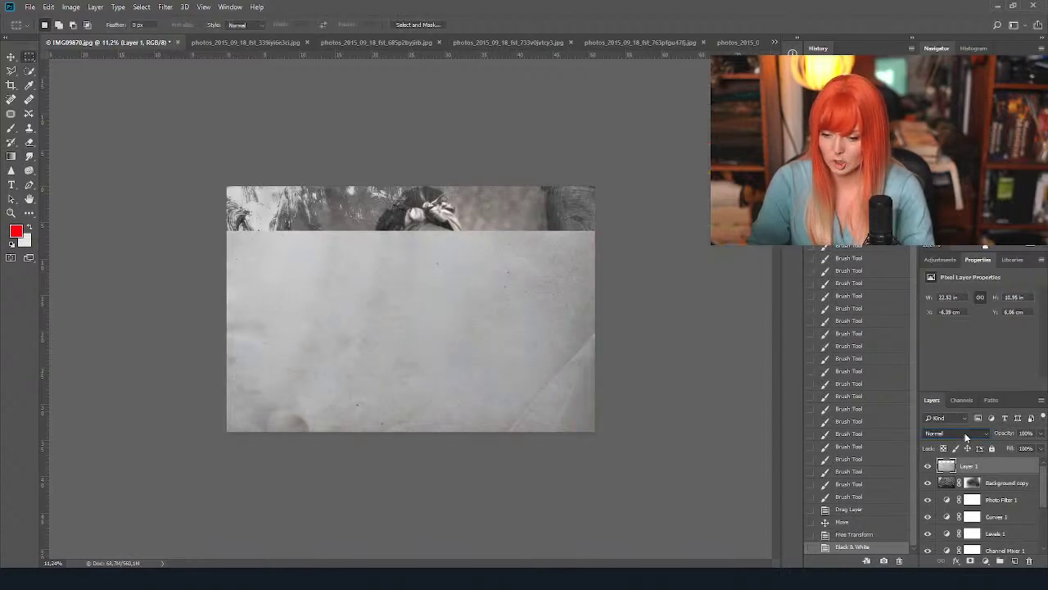
Invert the Layer 1 paper texture.
{"action": "scroll", "coordinate": [965, 434], "scroll_direction": "down", "scroll_amount": 1}
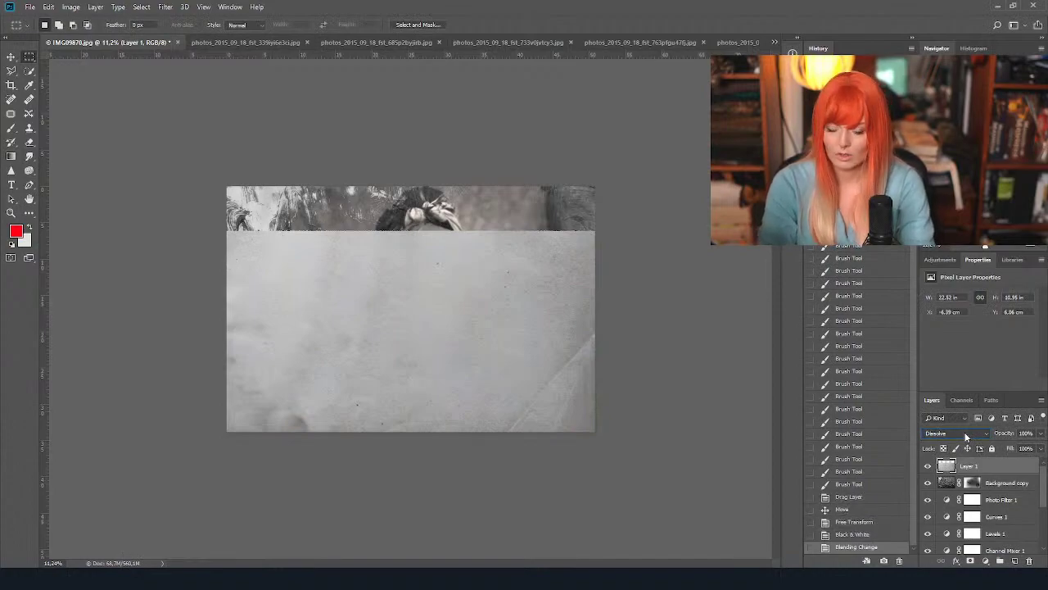
{"action": "scroll", "coordinate": [965, 436], "scroll_direction": "down", "scroll_amount": 3}
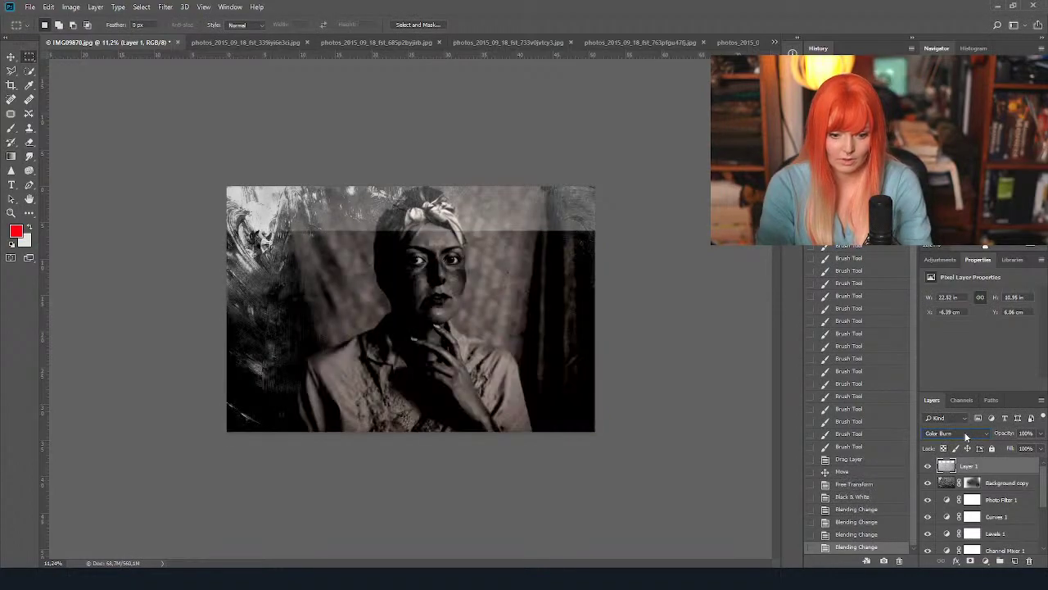
{"action": "scroll", "coordinate": [964, 435], "scroll_direction": "down", "scroll_amount": 4}
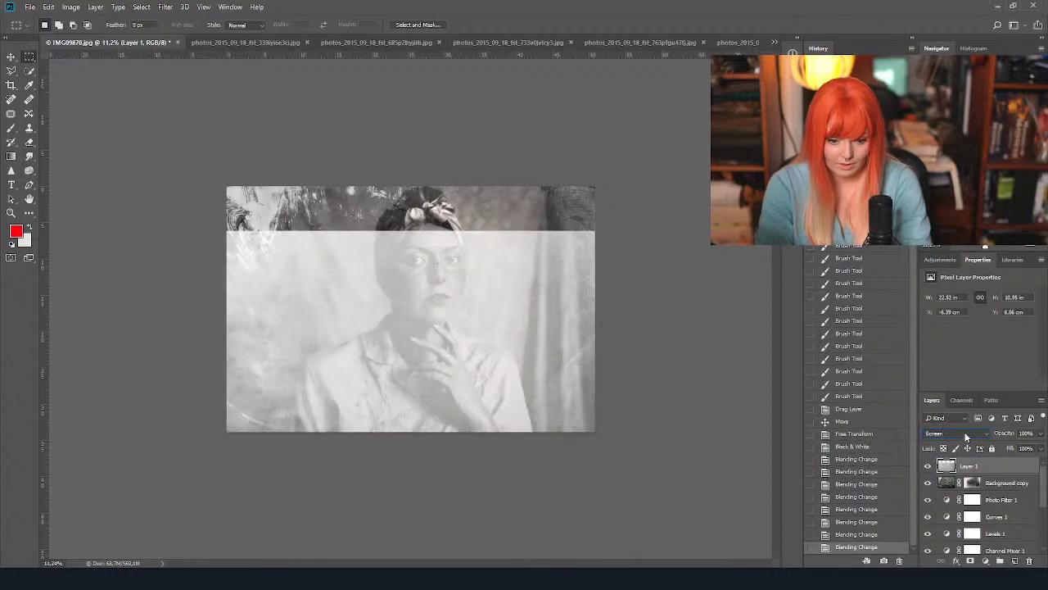
{"action": "scroll", "coordinate": [965, 436], "scroll_direction": "up", "scroll_amount": 1}
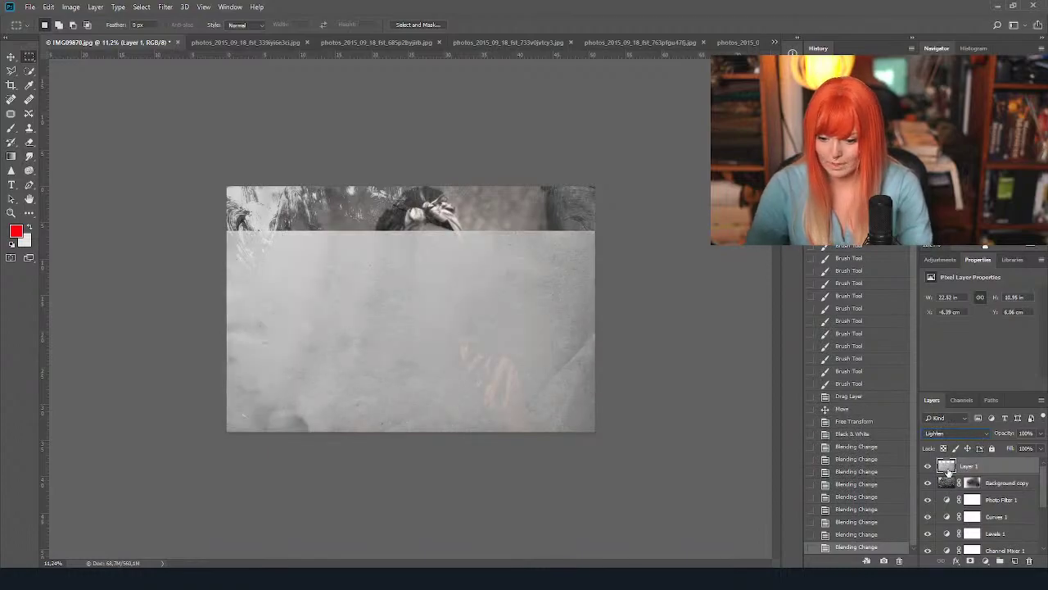
{"action": "key", "text": "ctrl+i"}
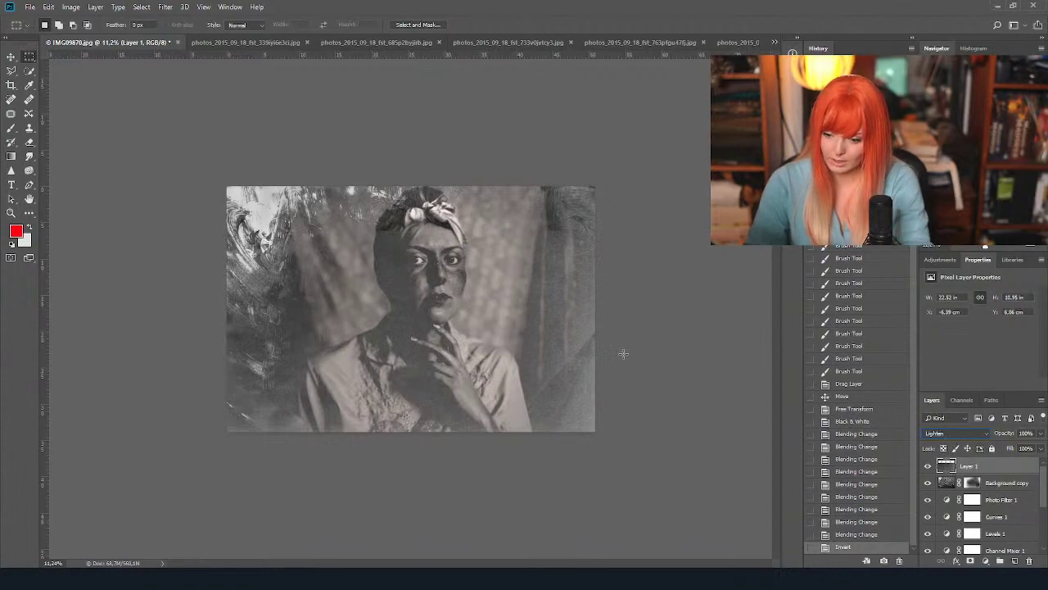
Apply an S-shaped Curves adjustment to Layer 1, lifting highlights and darkening shadows.
{"action": "key", "text": "ctrl+m"}
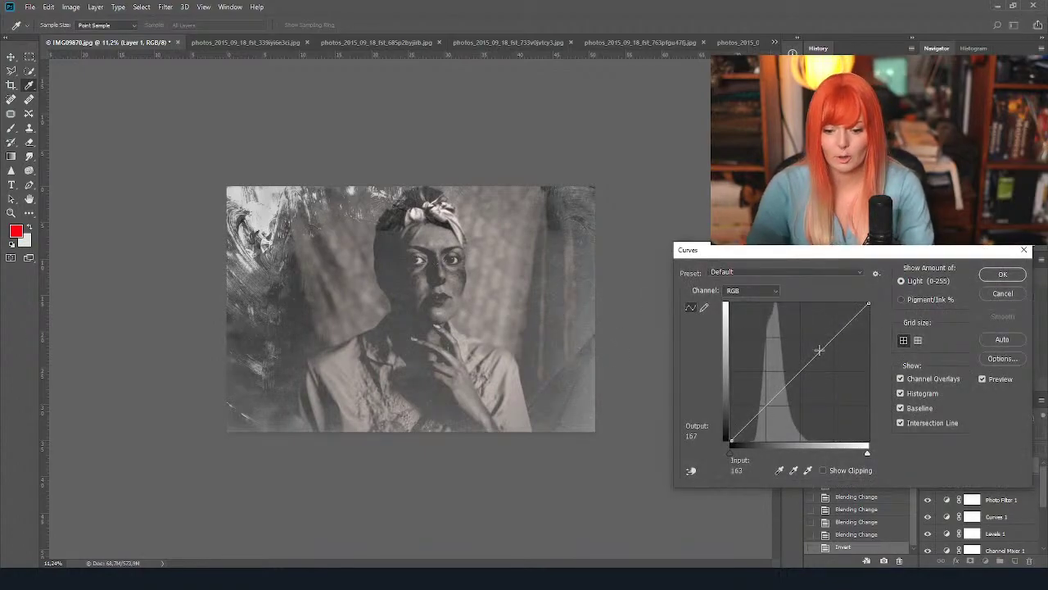
{"action": "left_click_drag", "start_coordinate": [819, 350], "coordinate": [809, 337]}
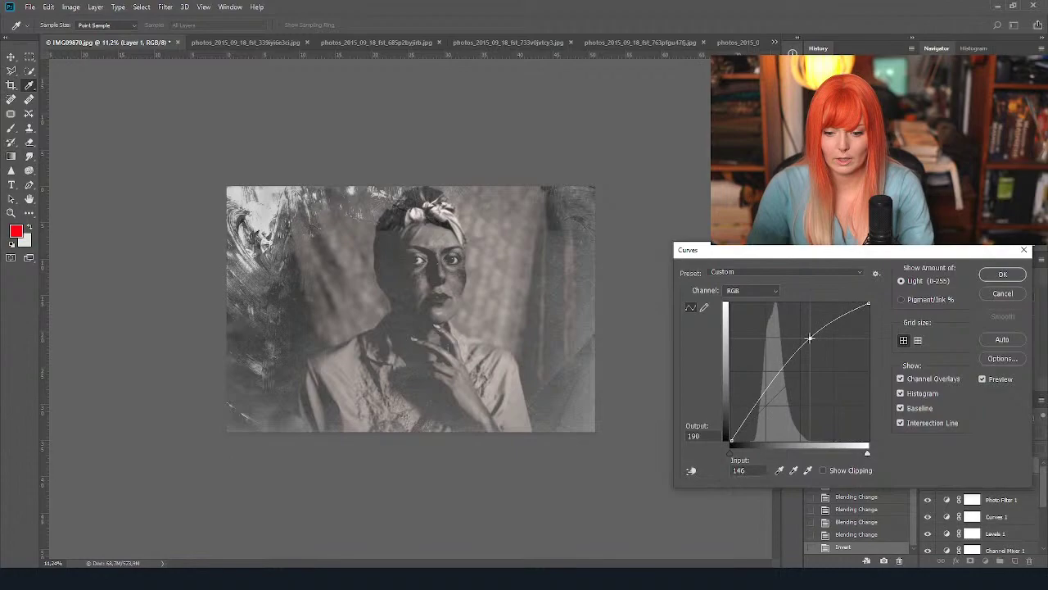
{"action": "left_click_drag", "start_coordinate": [809, 337], "coordinate": [823, 352]}
{"action": "left_click_drag", "start_coordinate": [763, 375], "coordinate": [772, 400]}
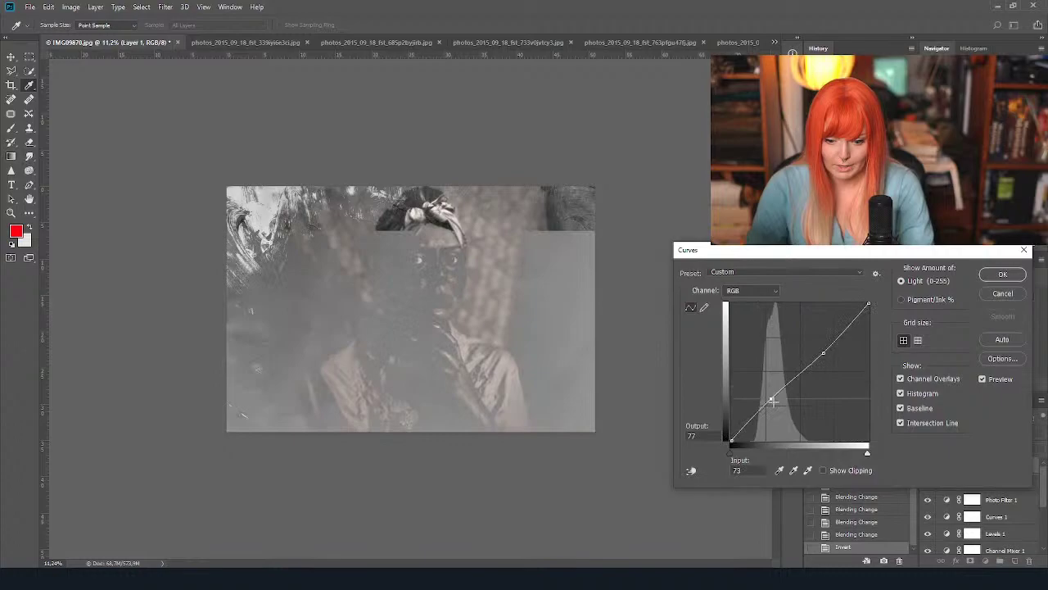
{"action": "left_click_drag", "start_coordinate": [772, 400], "coordinate": [780, 407]}
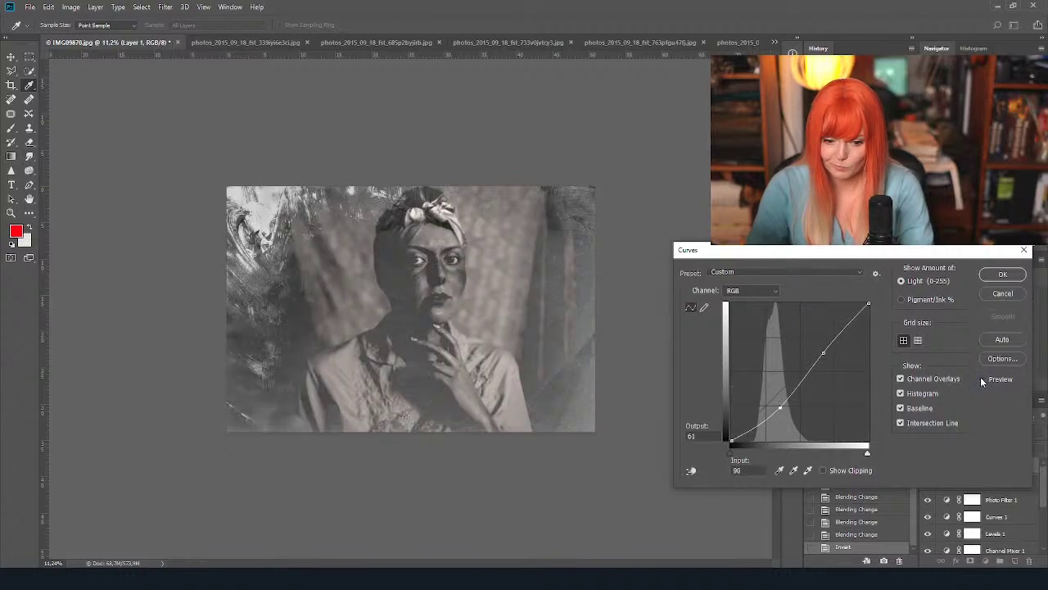
{"action": "left_click", "coordinate": [983, 379]}
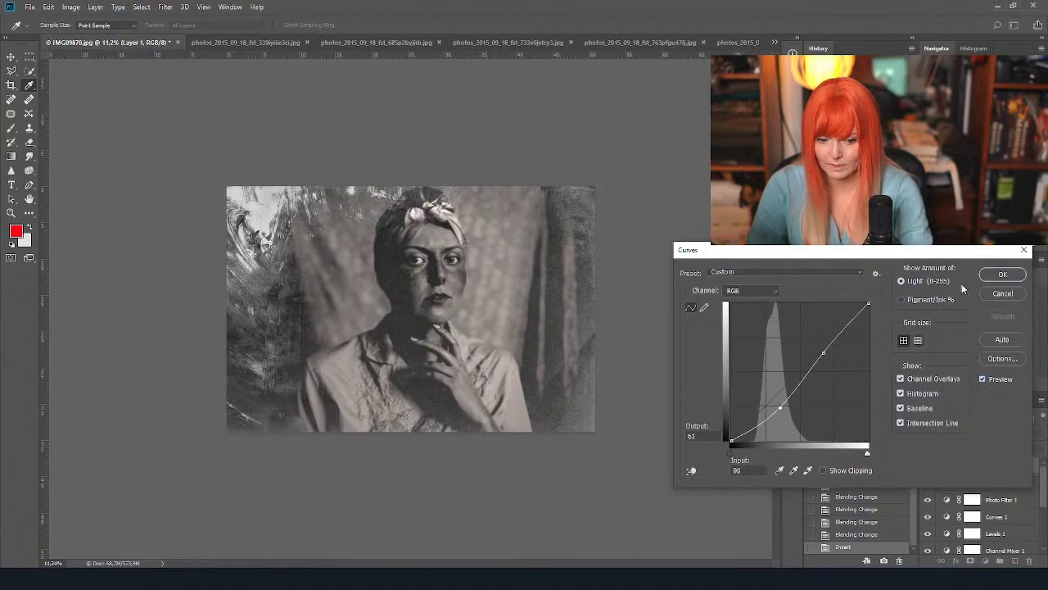
{"action": "left_click", "coordinate": [1002, 276]}
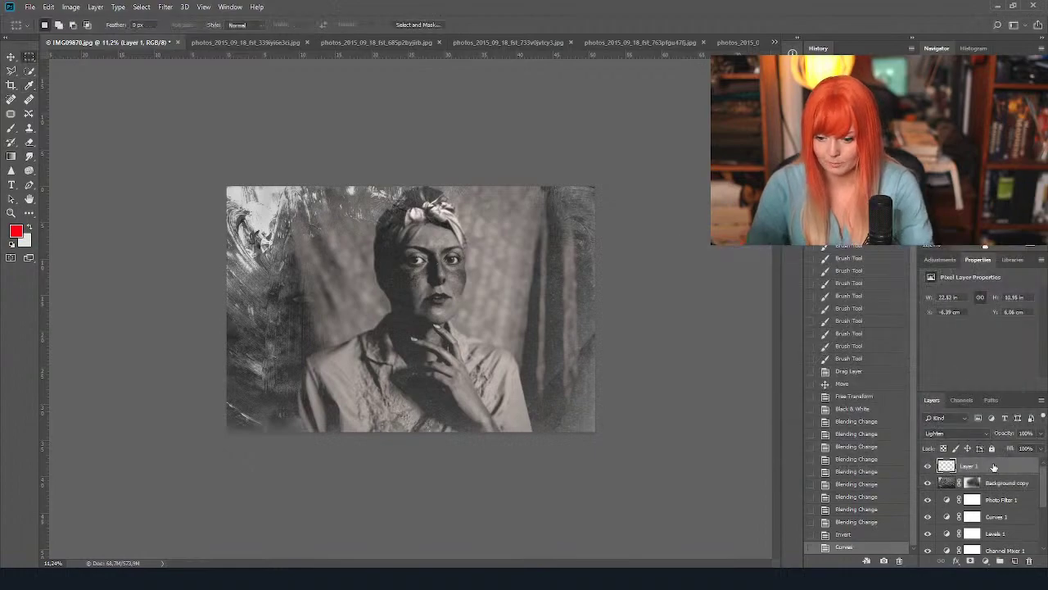
Add a mask to Layer 1 and draw several gradients on it over the face.
{"action": "left_click", "coordinate": [970, 561]}
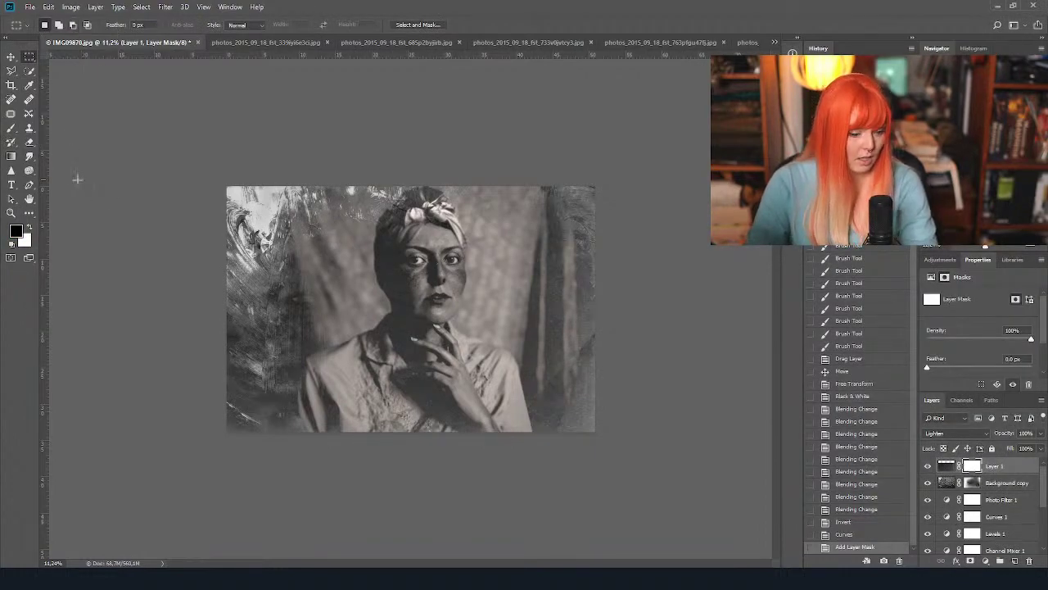
{"action": "left_click", "coordinate": [13, 156]}
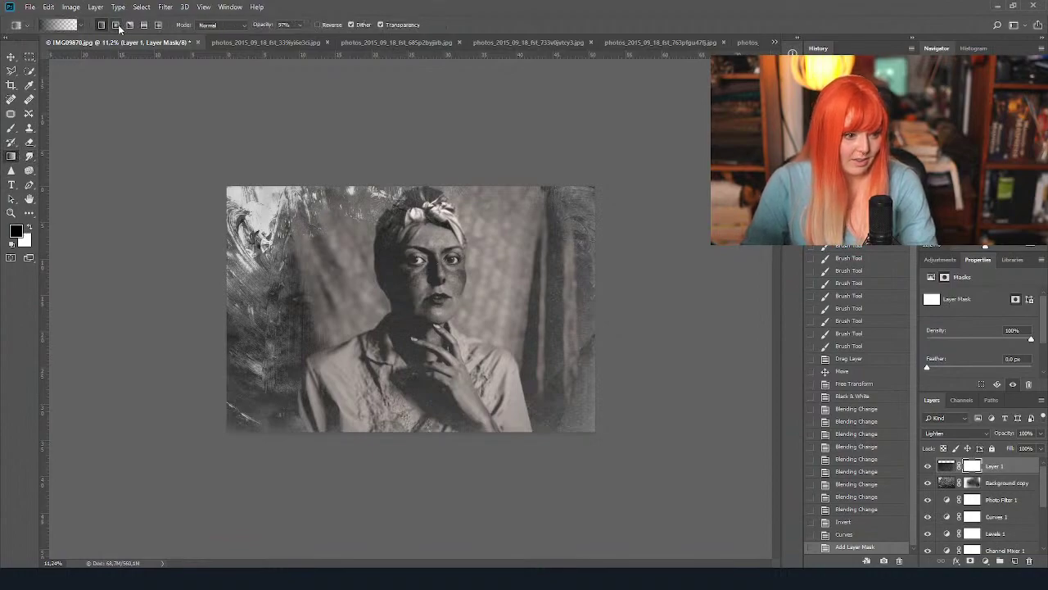
{"action": "left_click_drag", "start_coordinate": [483, 308], "coordinate": [487, 311]}
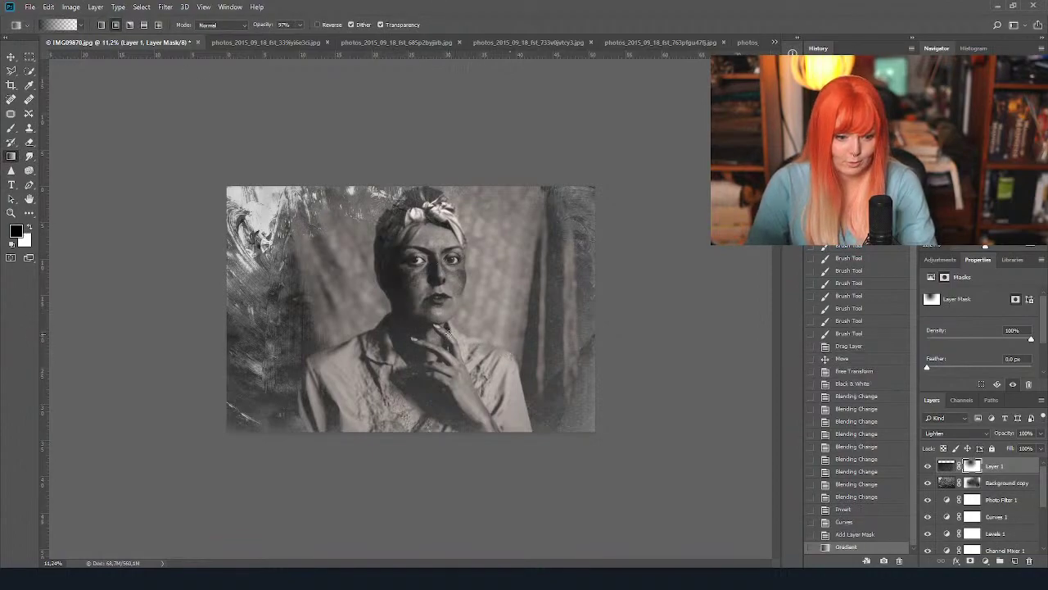
{"action": "left_click_drag", "start_coordinate": [444, 192], "coordinate": [448, 329]}
{"action": "left_click_drag", "start_coordinate": [463, 164], "coordinate": [414, 361]}
{"action": "left_click_drag", "start_coordinate": [407, 231], "coordinate": [396, 375]}
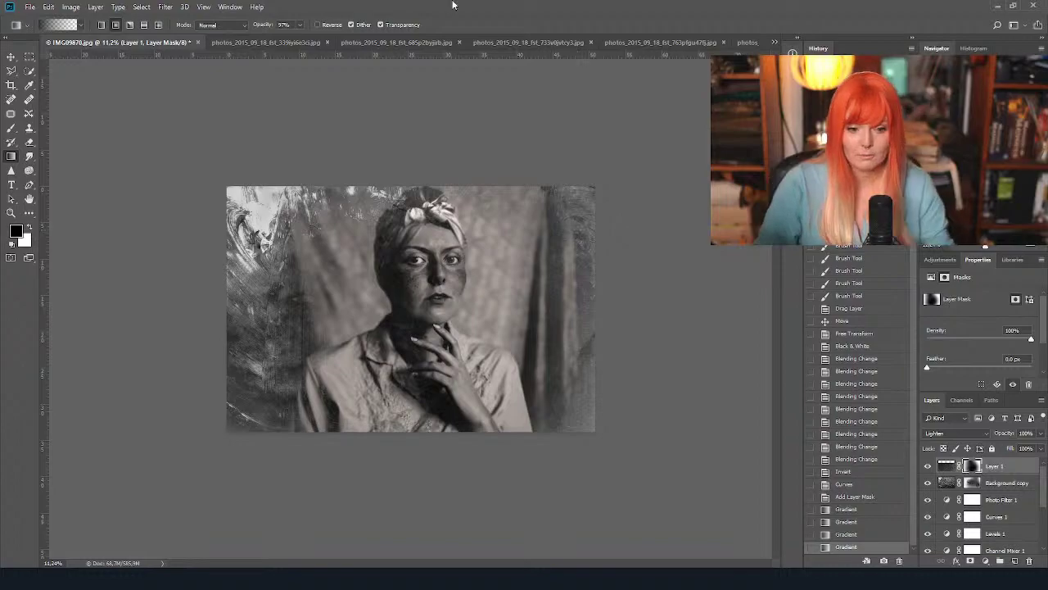
Scroll the view of the IMG09693.jpg colour portrait of the woman in the grey dress.
{"action": "scroll", "coordinate": [974, 503], "scroll_direction": "down", "scroll_amount": 3}
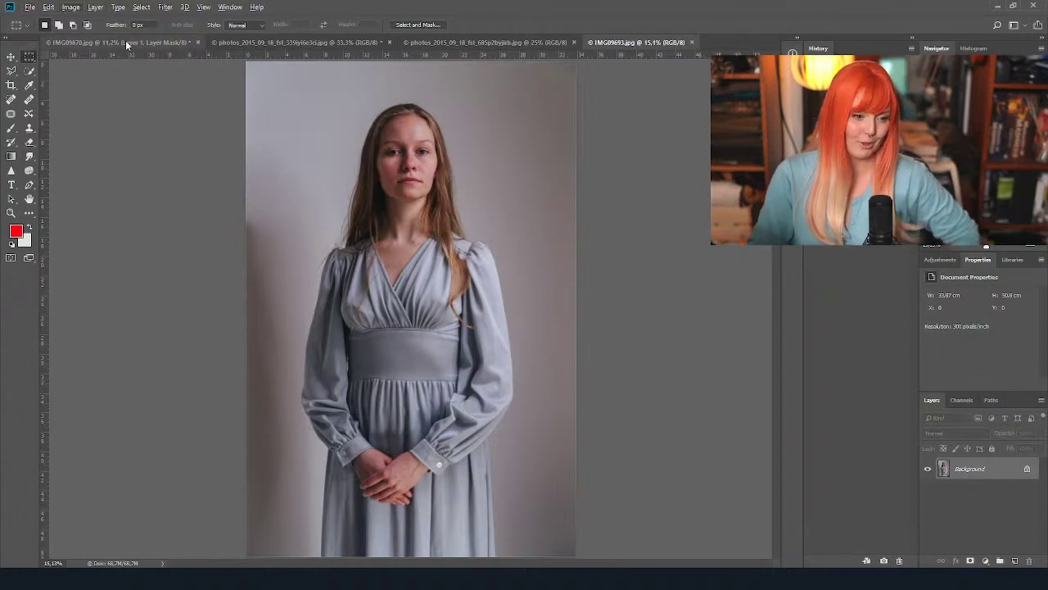
Back in IMG09870.jpg, compare the Background copy texture on and off, then set its opacity to 87%.
{"action": "left_click", "coordinate": [124, 43]}
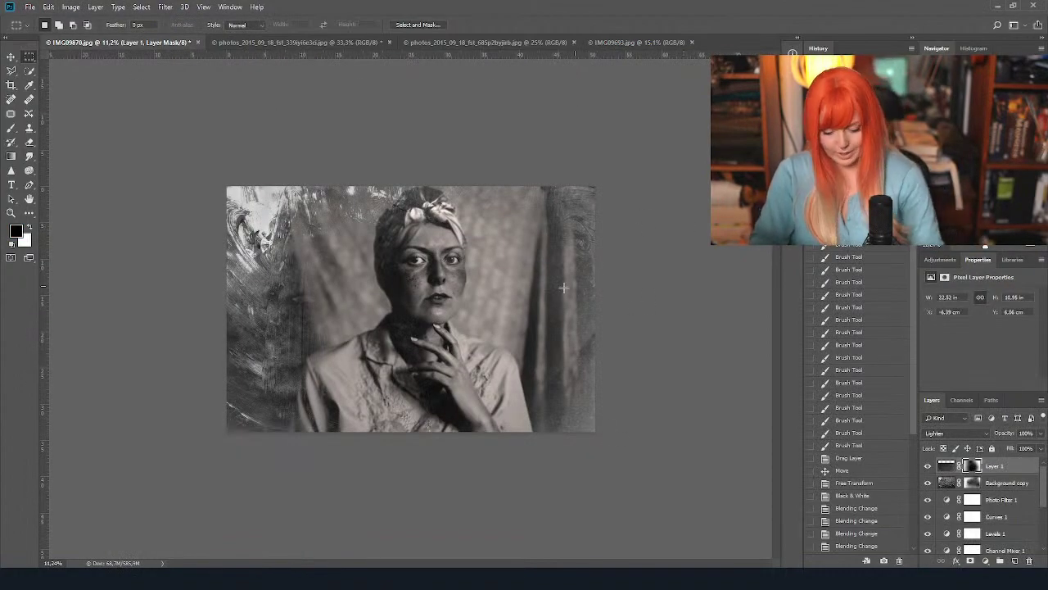
{"action": "scroll", "coordinate": [510, 263], "scroll_direction": "up", "scroll_amount": 2}
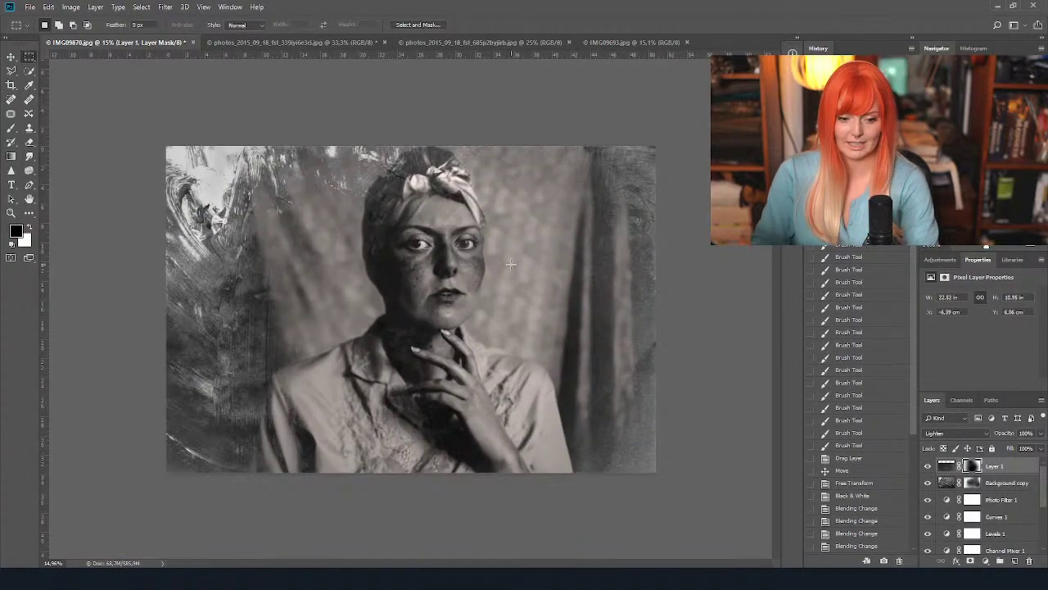
{"action": "left_click", "coordinate": [927, 483]}
{"action": "left_click", "coordinate": [927, 483]}
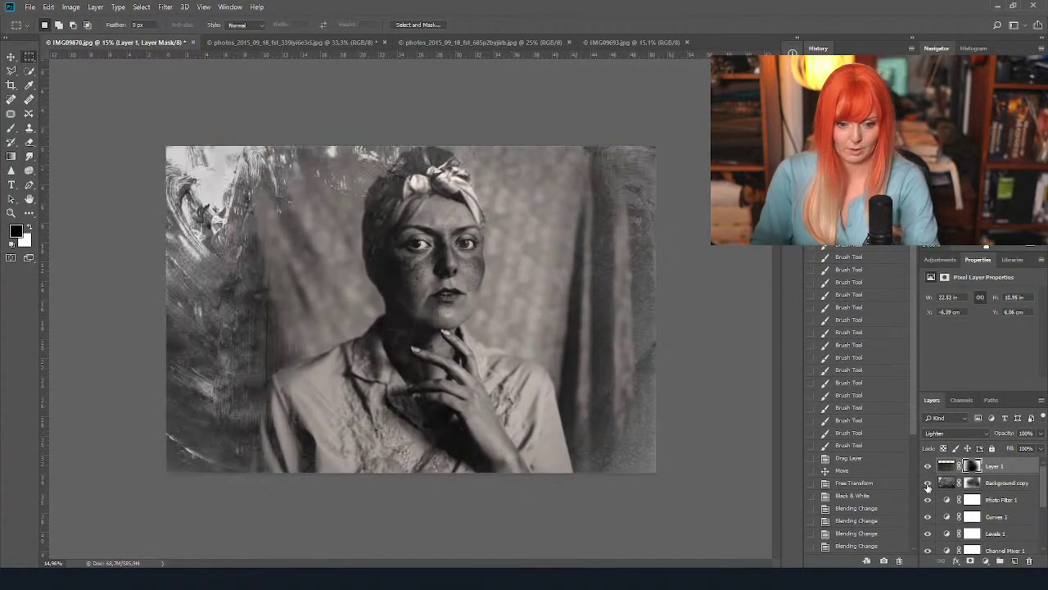
{"action": "left_click", "coordinate": [1014, 488]}
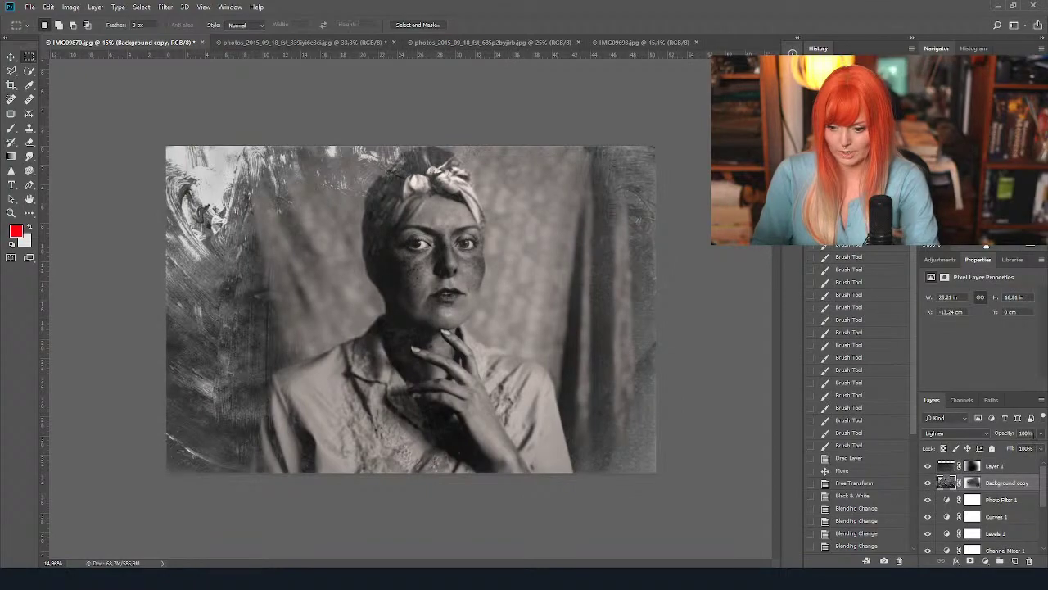
{"action": "left_click", "coordinate": [1022, 447]}
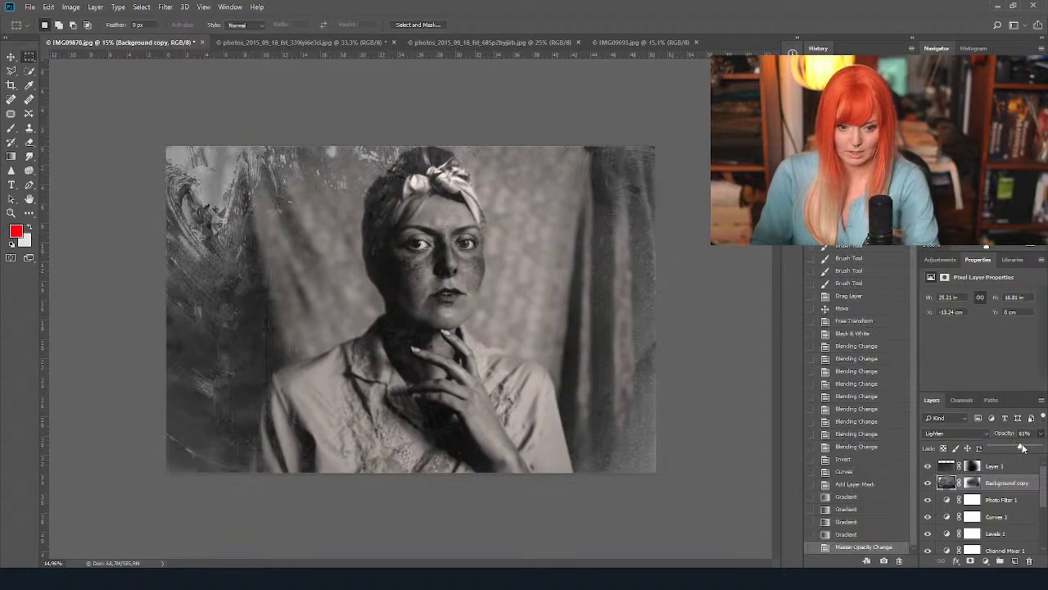
{"action": "left_click_drag", "start_coordinate": [1022, 447], "coordinate": [1033, 449]}
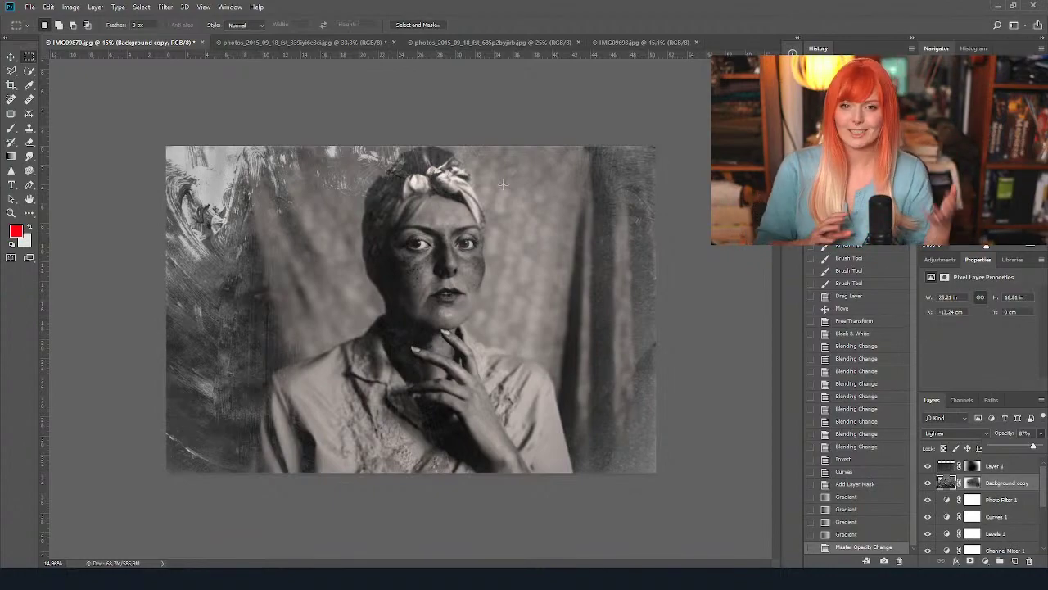
Hide Layer 1 and the Background copy texture layer.
{"action": "left_click", "coordinate": [927, 465]}
{"action": "left_click", "coordinate": [927, 482]}
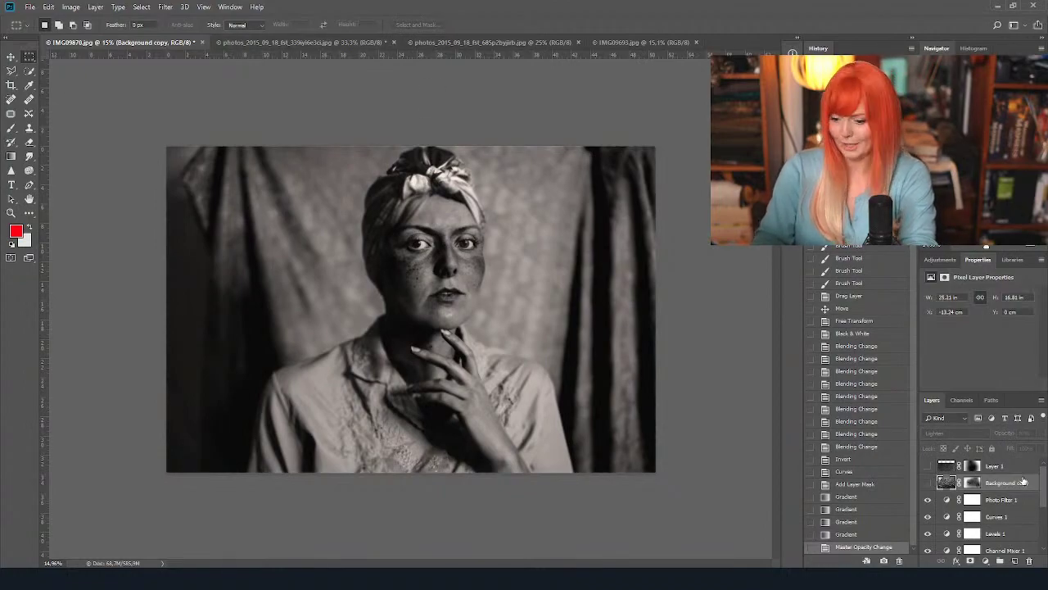
{"action": "scroll", "coordinate": [995, 489], "scroll_direction": "down", "scroll_amount": 1}
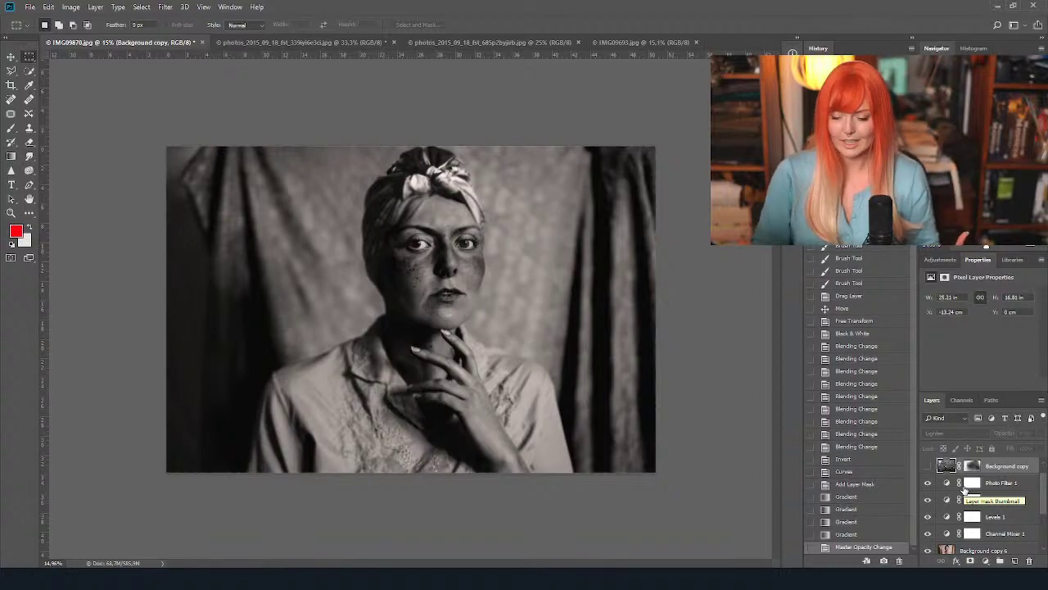
Copy Channel Mixer 1 and Photo Filter 1 into the IMG09693.jpg dress portrait.
{"action": "left_click", "coordinate": [1009, 535]}
{"action": "left_click", "coordinate": [1004, 485], "text": "ctrl"}
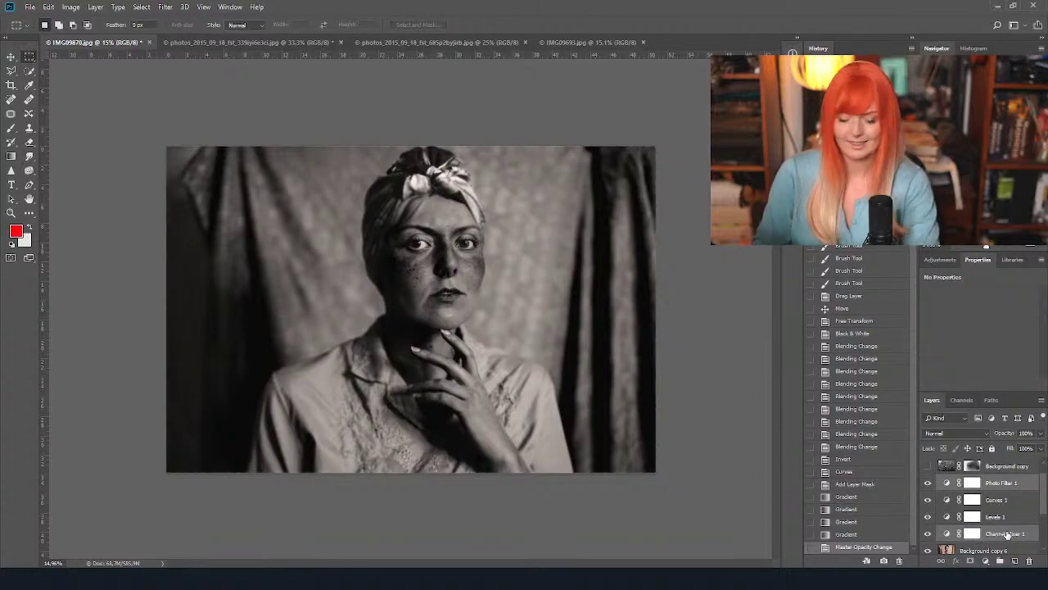
{"action": "left_click_drag", "start_coordinate": [1007, 534], "coordinate": [524, 175]}
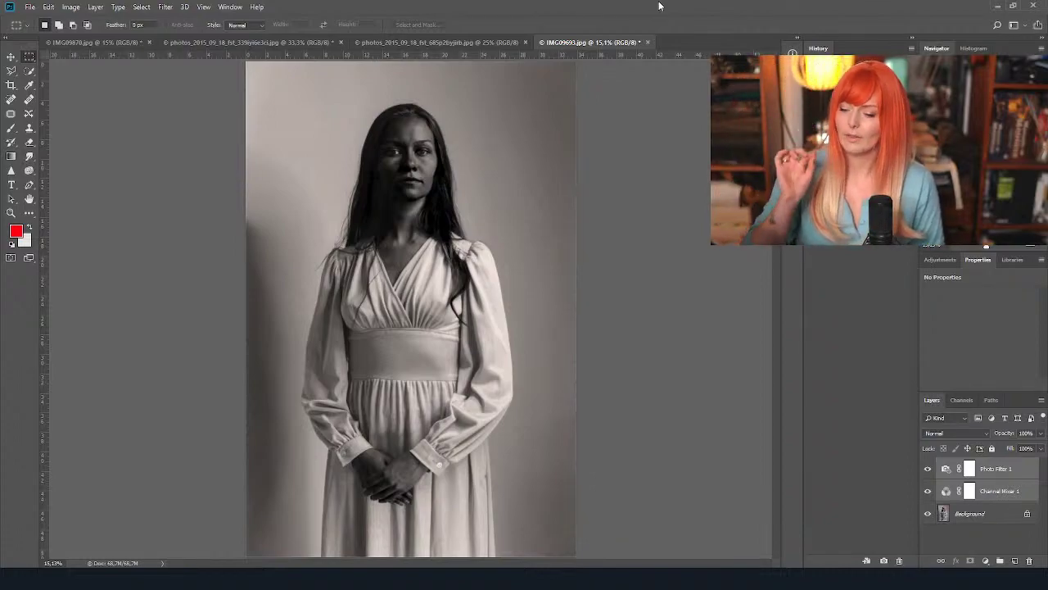
{"action": "left_click", "coordinate": [927, 473]}
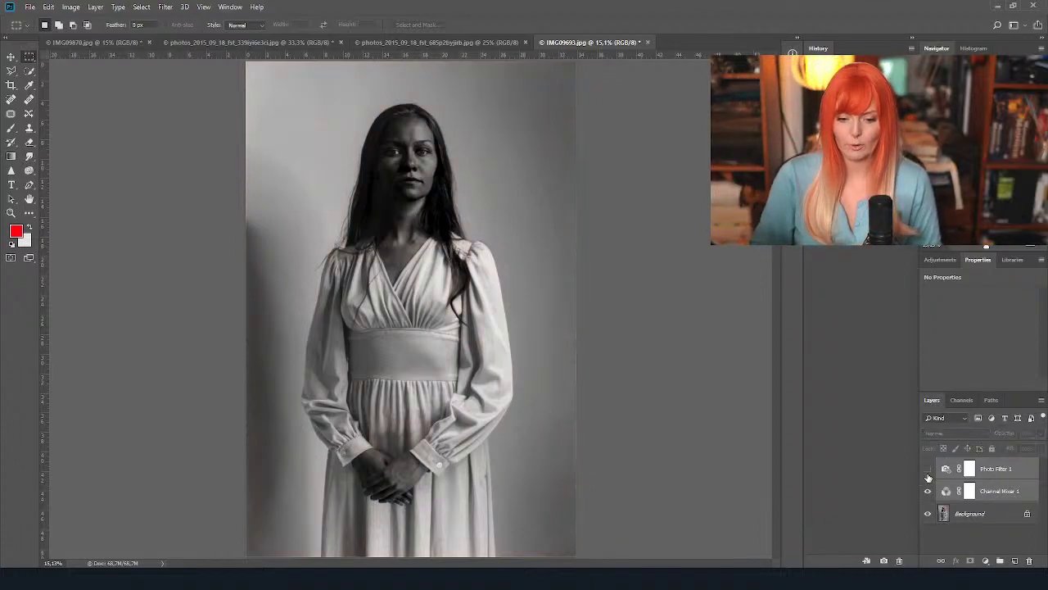
{"action": "left_click", "coordinate": [928, 472]}
{"action": "left_click", "coordinate": [929, 472]}
{"action": "left_click", "coordinate": [930, 473]}
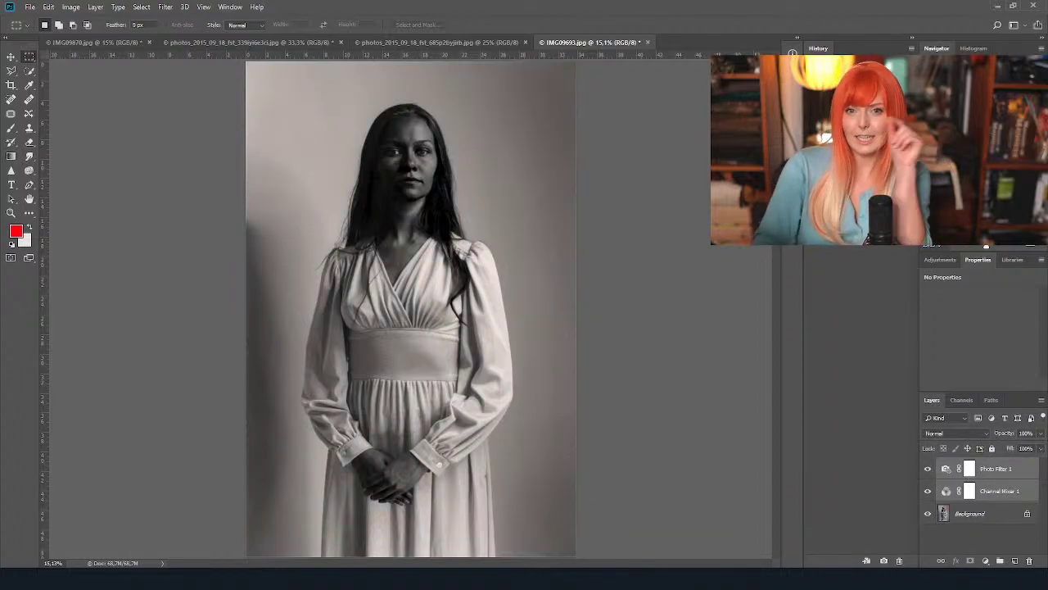
{"action": "left_click", "coordinate": [969, 491]}
{"action": "left_click", "coordinate": [928, 491]}
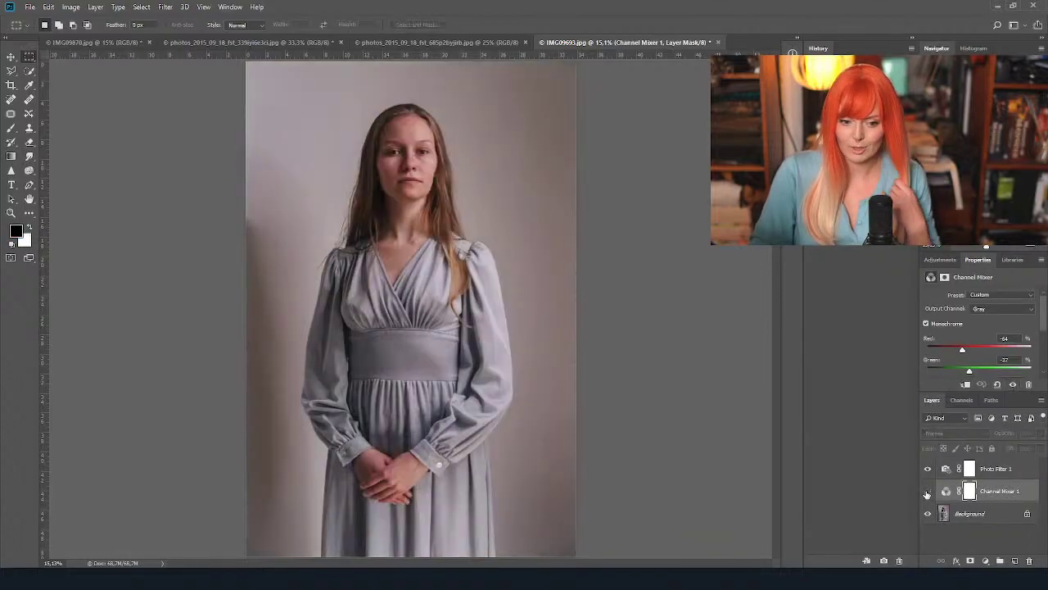
{"action": "left_click", "coordinate": [928, 491]}
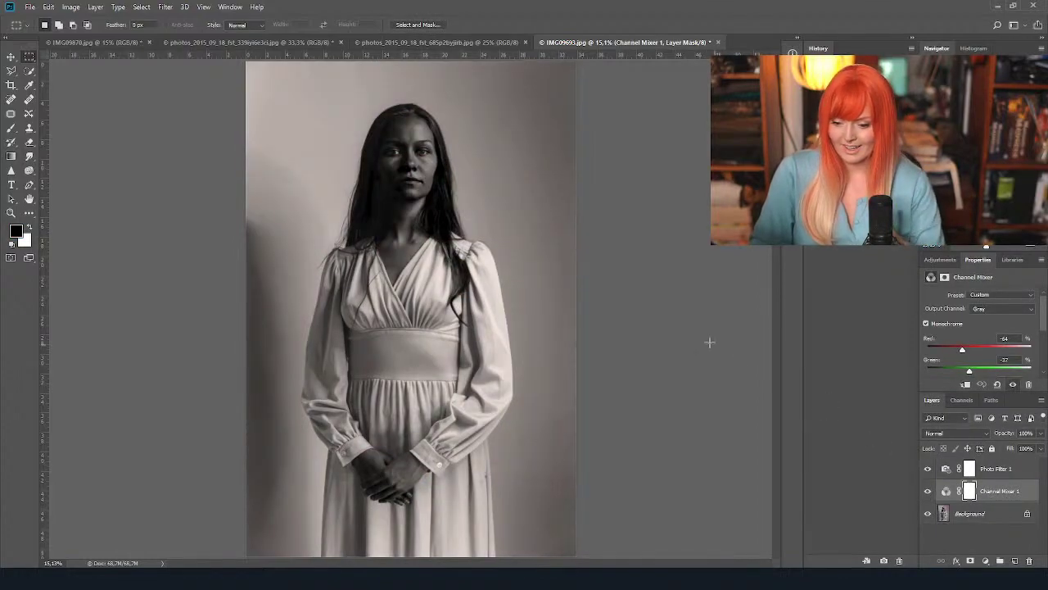
{"action": "scroll", "coordinate": [421, 154], "scroll_direction": "up", "scroll_amount": 3}
{"action": "scroll", "coordinate": [421, 154], "scroll_direction": "up", "scroll_amount": 3}
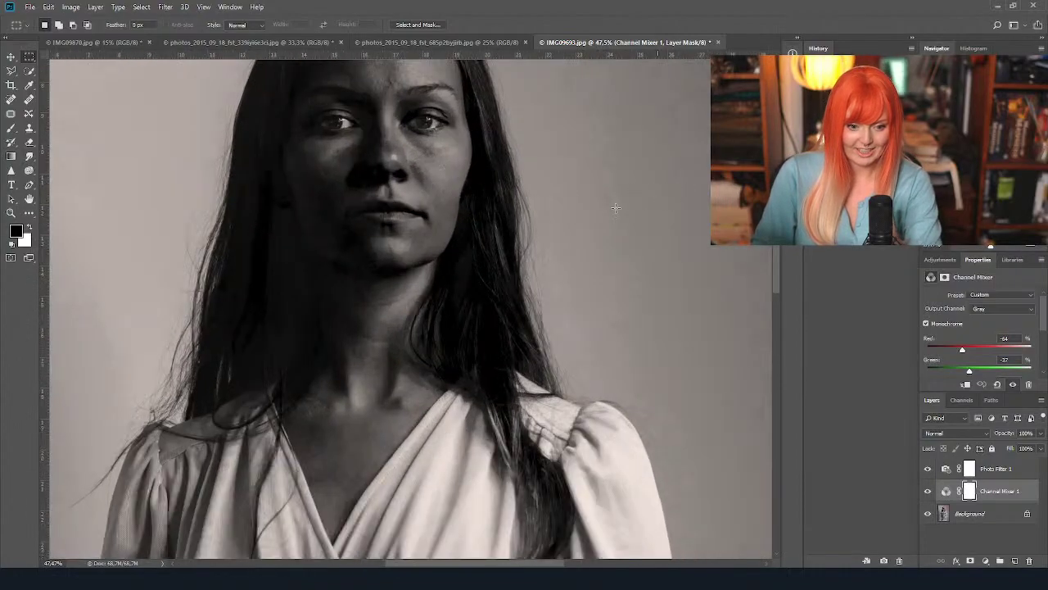
{"action": "scroll", "coordinate": [520, 245], "scroll_direction": "up", "scroll_amount": 1}
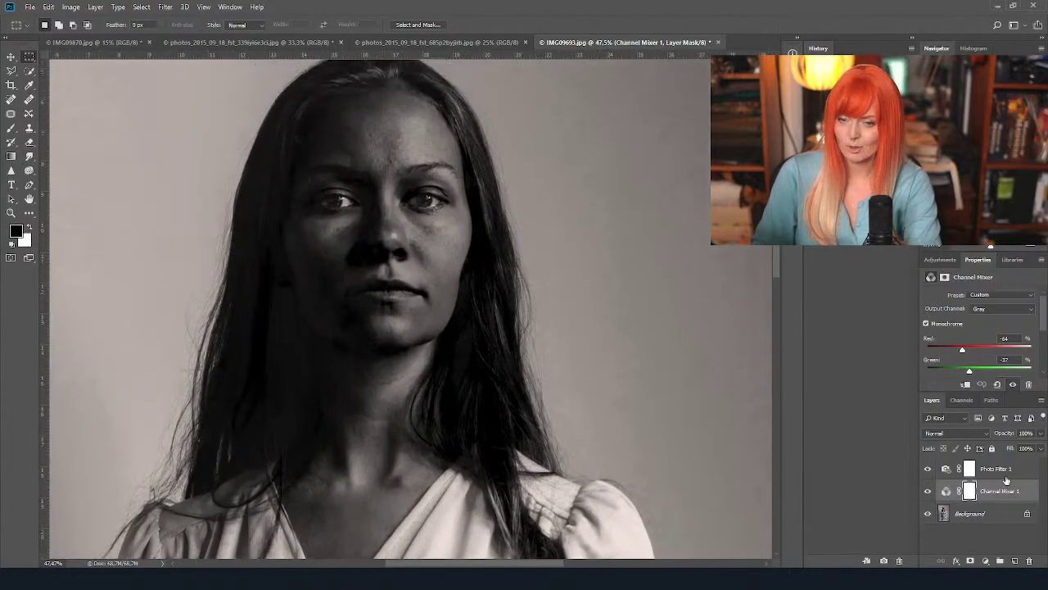
{"action": "left_click", "coordinate": [928, 490]}
{"action": "left_click", "coordinate": [927, 490]}
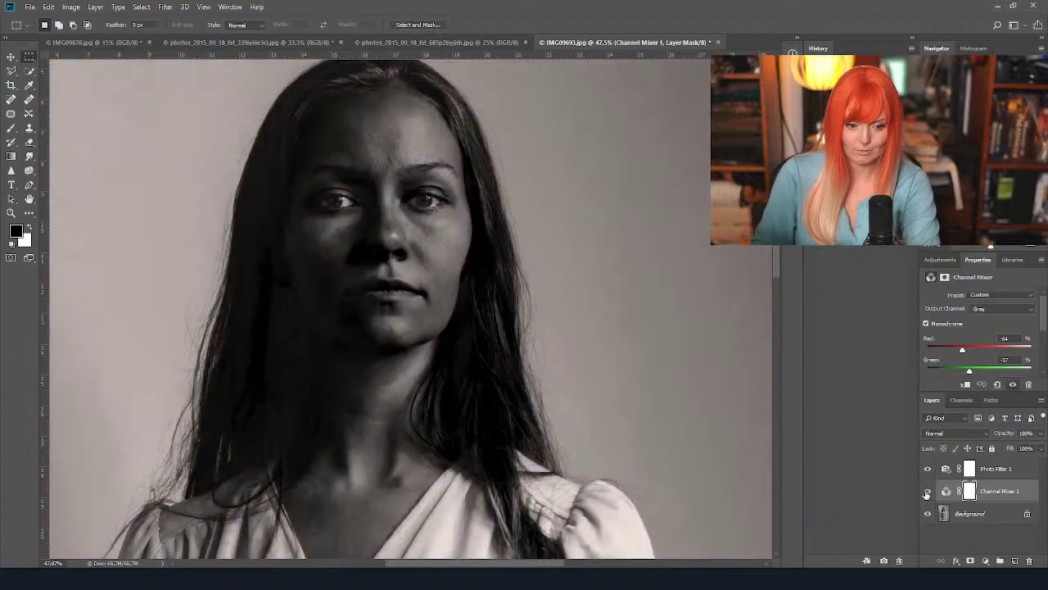
{"action": "scroll", "coordinate": [573, 311], "scroll_direction": "down", "scroll_amount": 1}
{"action": "scroll", "coordinate": [573, 310], "scroll_direction": "down", "scroll_amount": 3}
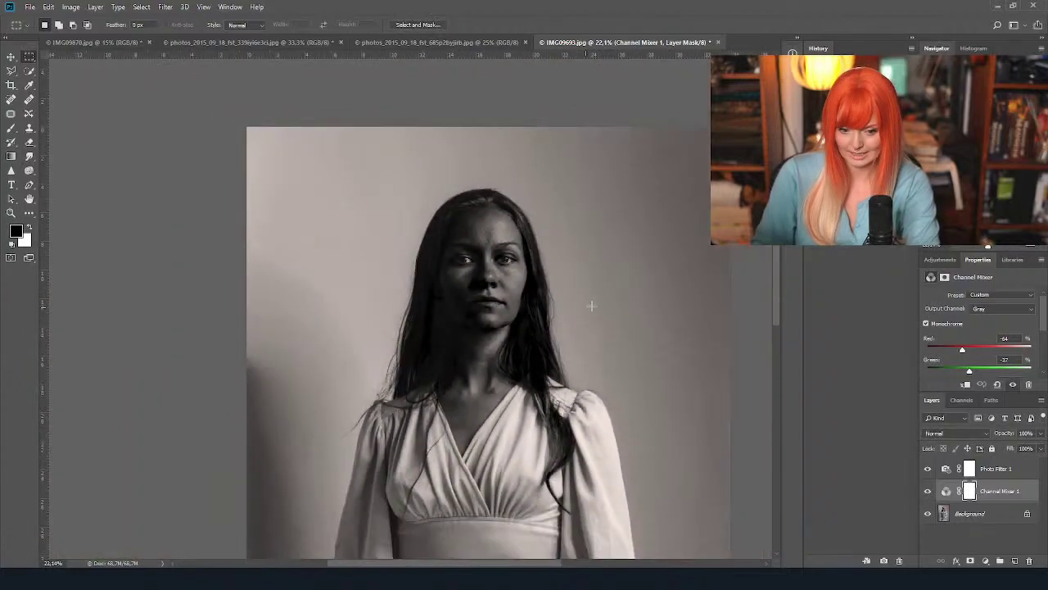
{"action": "scroll", "coordinate": [592, 305], "scroll_direction": "down", "scroll_amount": 3}
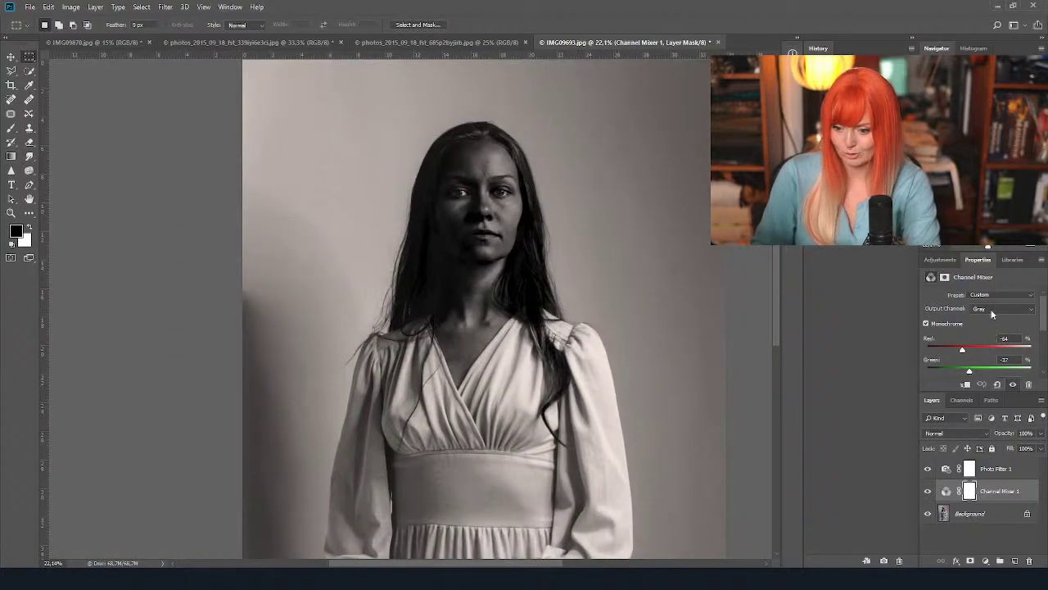
{"action": "scroll", "coordinate": [993, 325], "scroll_direction": "down", "scroll_amount": 1}
Retune Channel Mixer 1 to Red -39, Green -81 and Blue +185, then review the brighter portrait.
{"action": "scroll", "coordinate": [995, 329], "scroll_direction": "down", "scroll_amount": 1}
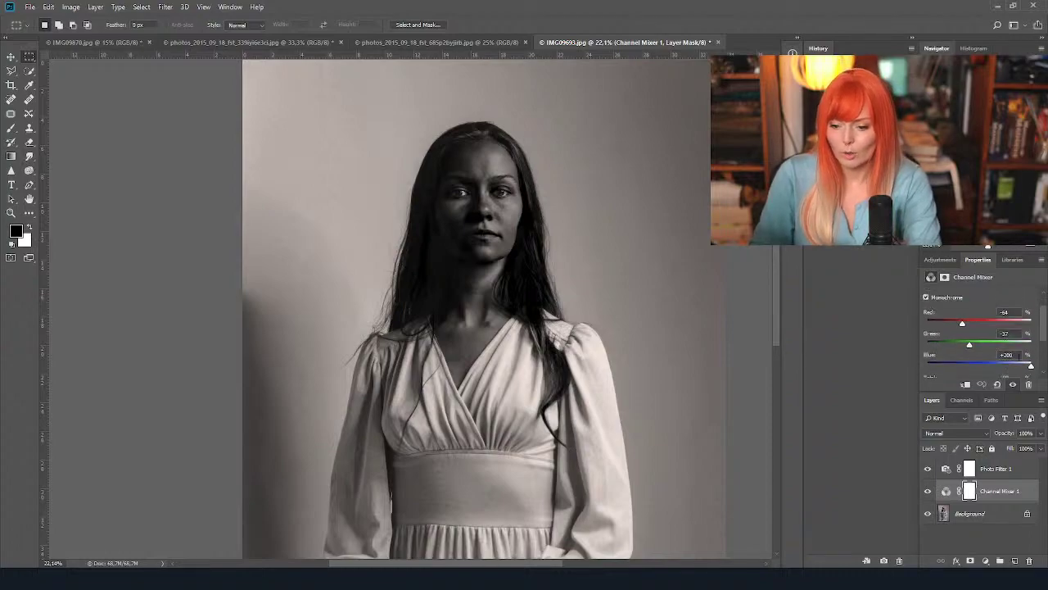
{"action": "left_click_drag", "start_coordinate": [1033, 370], "coordinate": [1027, 368]}
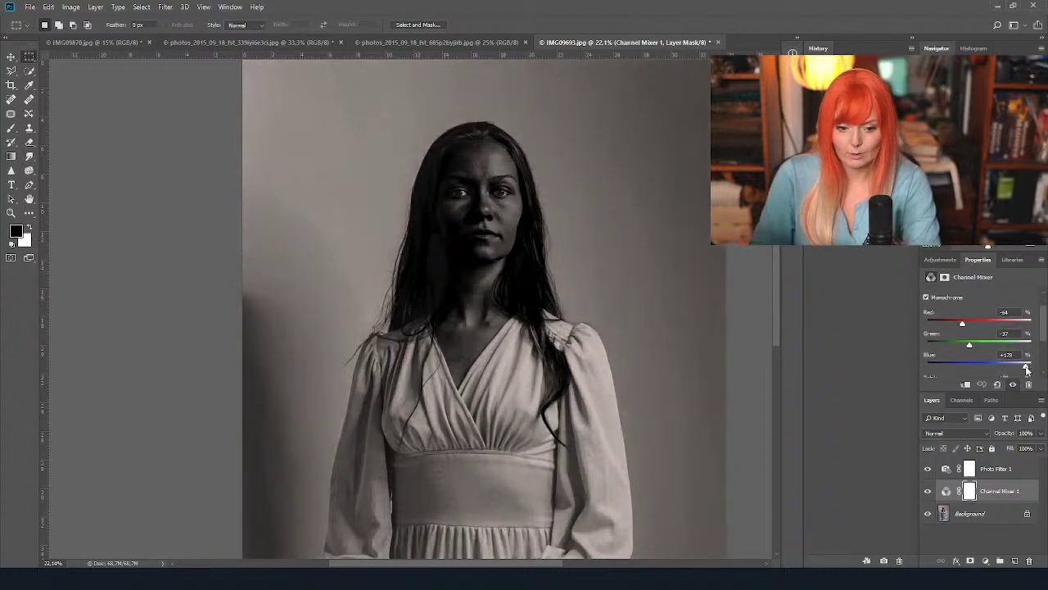
{"action": "left_click_drag", "start_coordinate": [963, 326], "coordinate": [969, 348]}
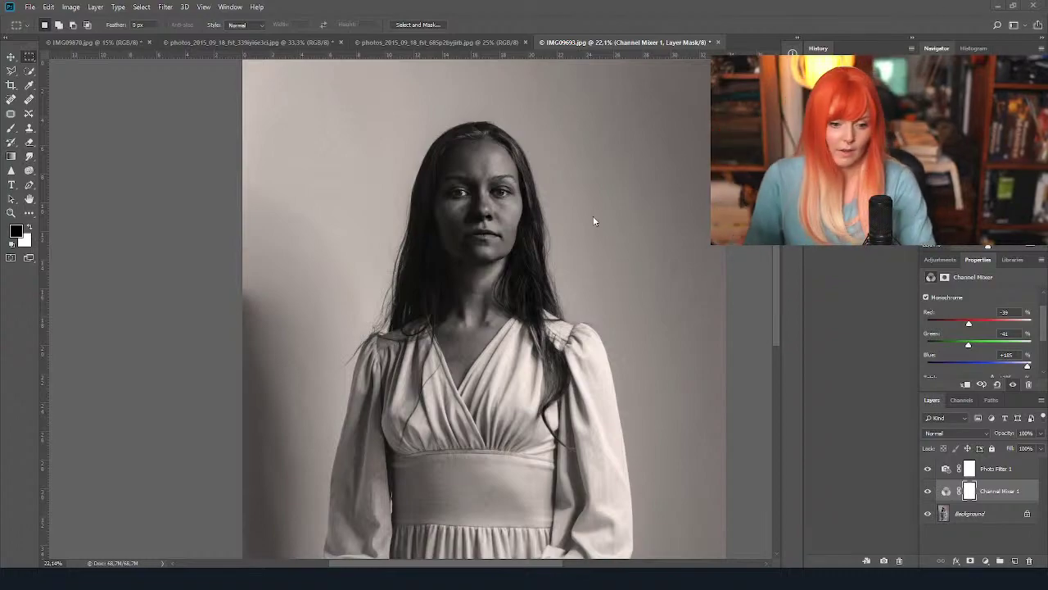
{"action": "scroll", "coordinate": [653, 288], "scroll_direction": "down", "scroll_amount": 2}
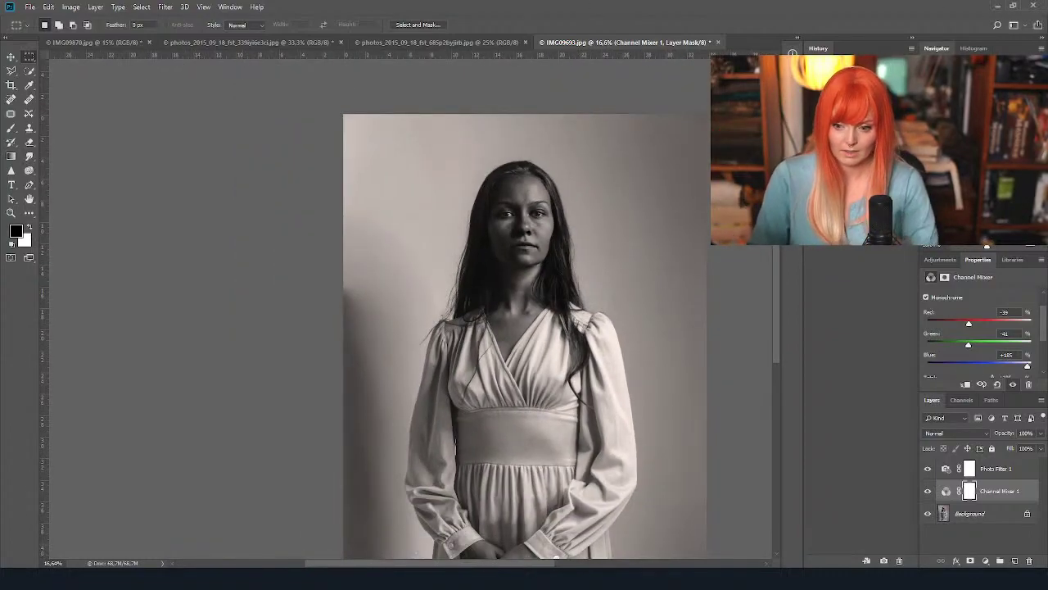
{"action": "scroll", "coordinate": [524, 327], "scroll_direction": "down", "scroll_amount": 3}
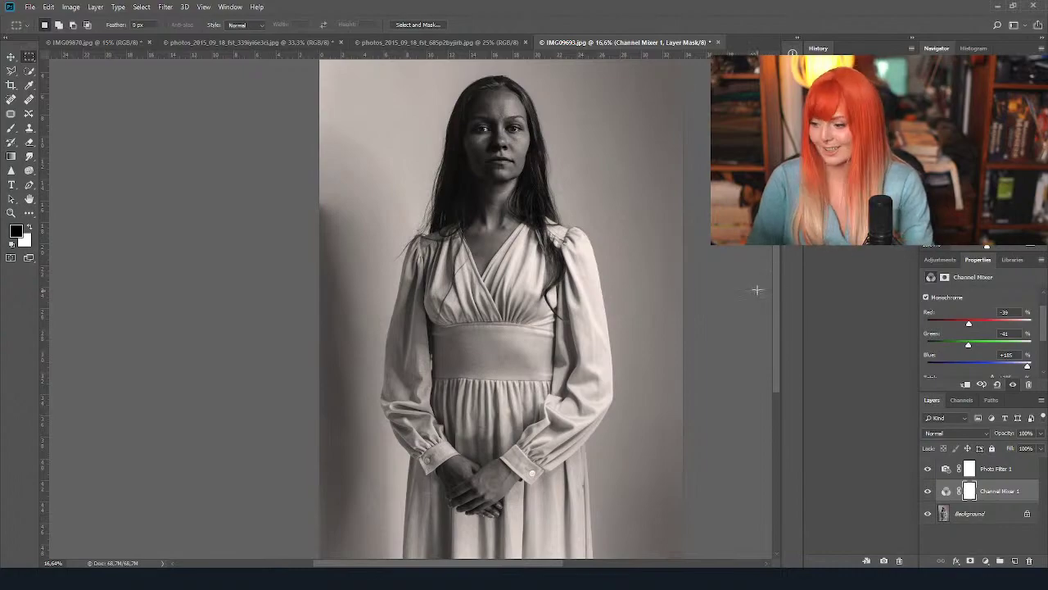
{"action": "scroll", "coordinate": [606, 205], "scroll_direction": "up", "scroll_amount": 3}
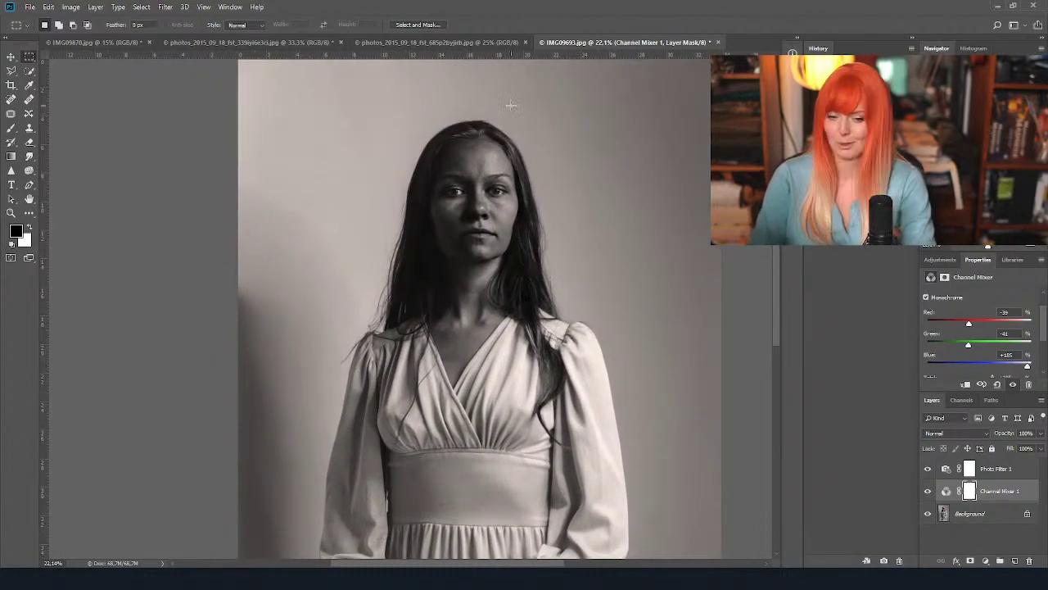
Bring the rust texture into the portrait as Layer 1 and hide it.
{"action": "left_click", "coordinate": [487, 42]}
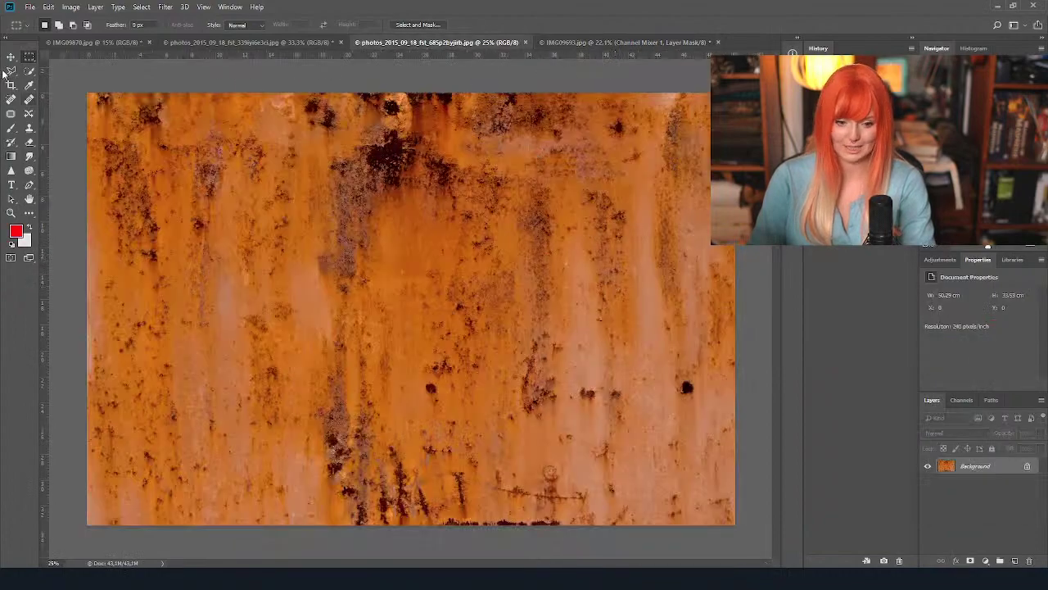
{"action": "left_click", "coordinate": [11, 57]}
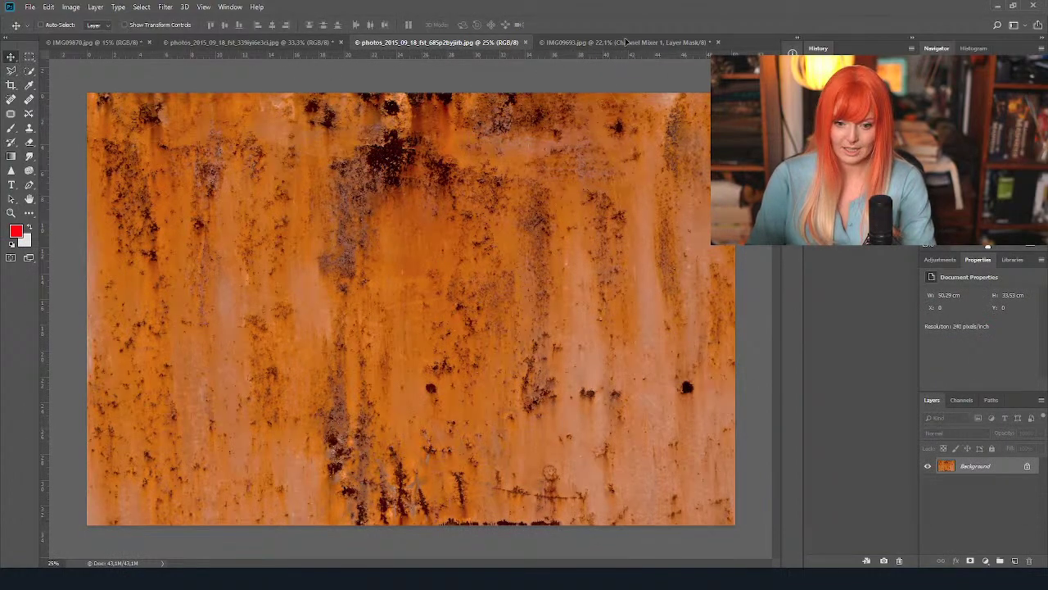
{"action": "left_click_drag", "start_coordinate": [626, 41], "coordinate": [590, 257]}
{"action": "key", "text": "ctrl+minus"}
{"action": "key", "text": "ctrl+minus"}
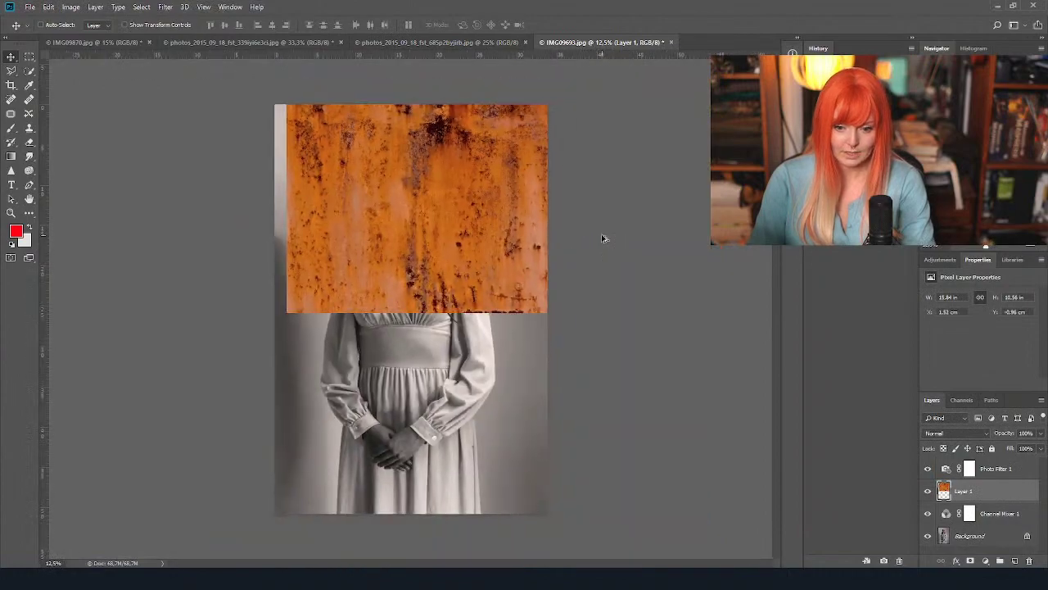
{"action": "left_click", "coordinate": [927, 491]}
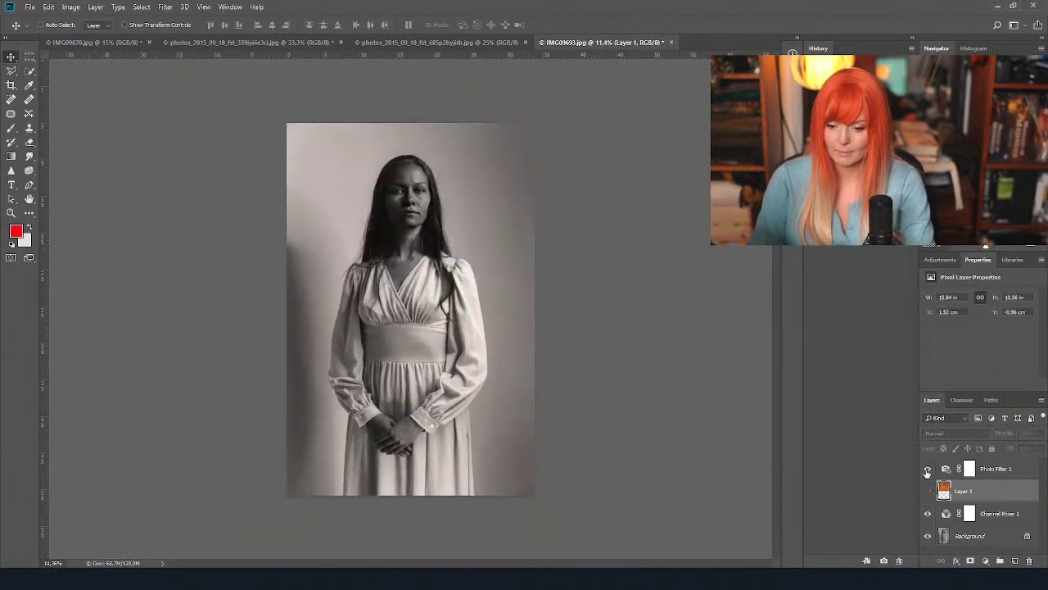
Toggle Photo Filter 1 and Channel Mixer 1 to compare with the colour original, then select Channel Mixer 1.
{"action": "left_click", "coordinate": [928, 469]}
{"action": "left_click", "coordinate": [928, 469]}
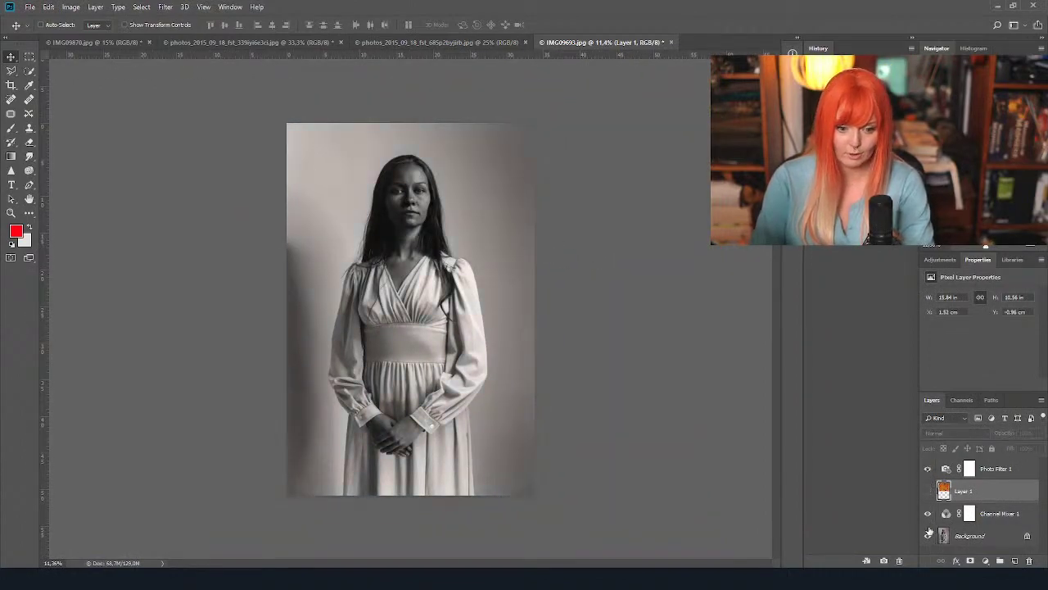
{"action": "left_click", "coordinate": [928, 514]}
{"action": "left_click", "coordinate": [928, 514]}
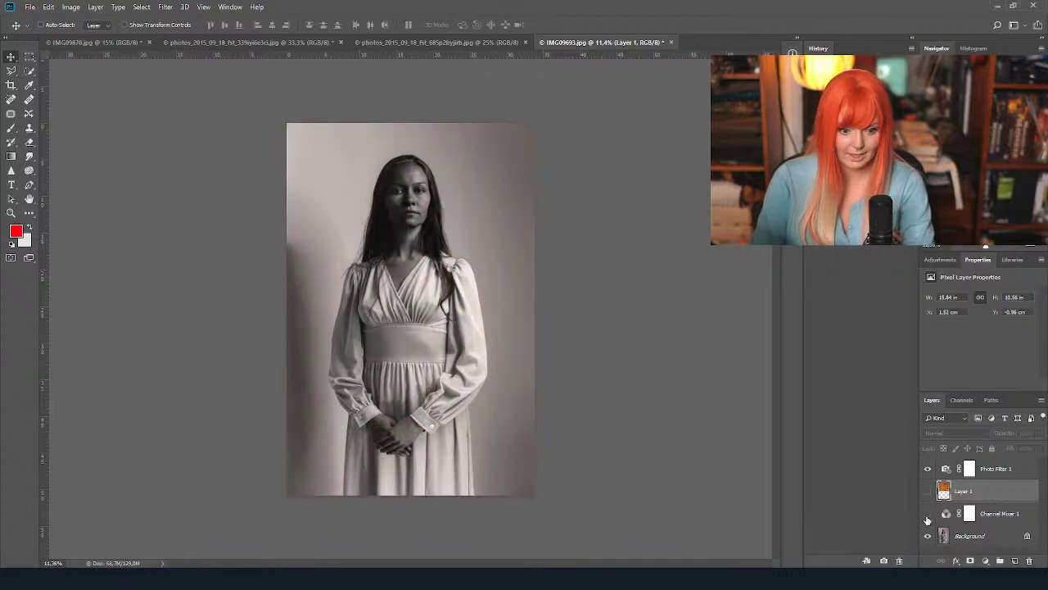
{"action": "left_click", "coordinate": [928, 516]}
{"action": "left_click", "coordinate": [928, 516]}
{"action": "scroll", "coordinate": [483, 271], "scroll_direction": "up", "scroll_amount": 4}
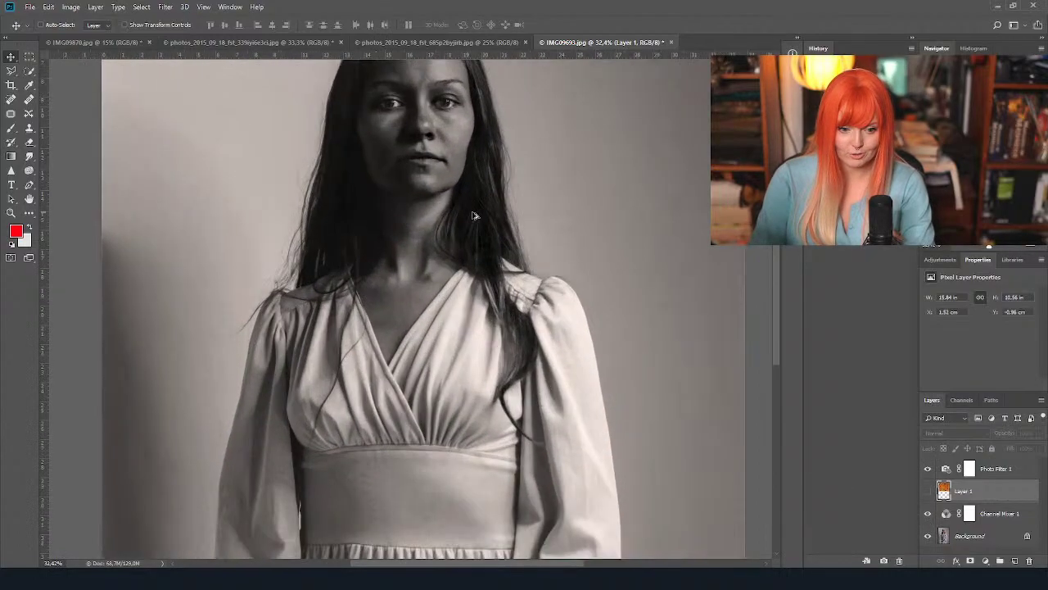
{"action": "scroll", "coordinate": [516, 270], "scroll_direction": "up", "scroll_amount": 2}
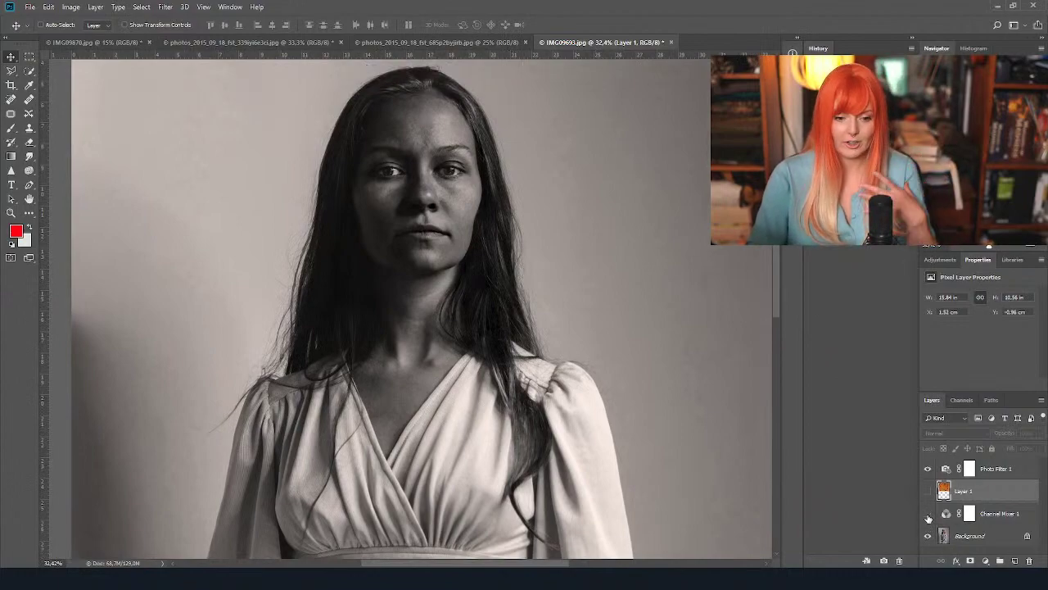
{"action": "left_click", "coordinate": [928, 516]}
{"action": "left_click", "coordinate": [928, 516]}
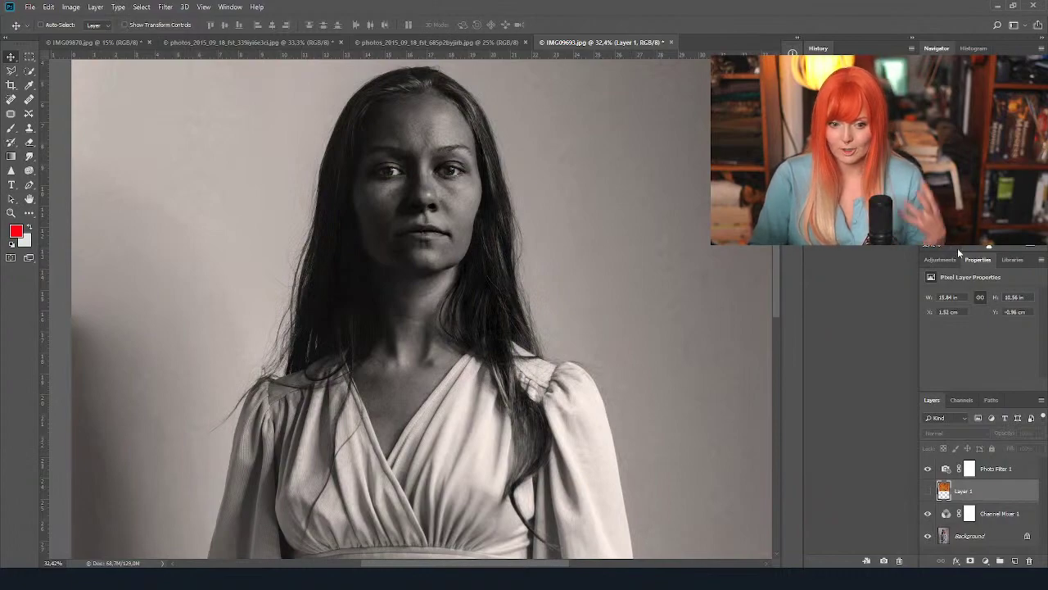
{"action": "key", "text": "ctrl+minus"}
{"action": "key", "text": "ctrl+minus"}
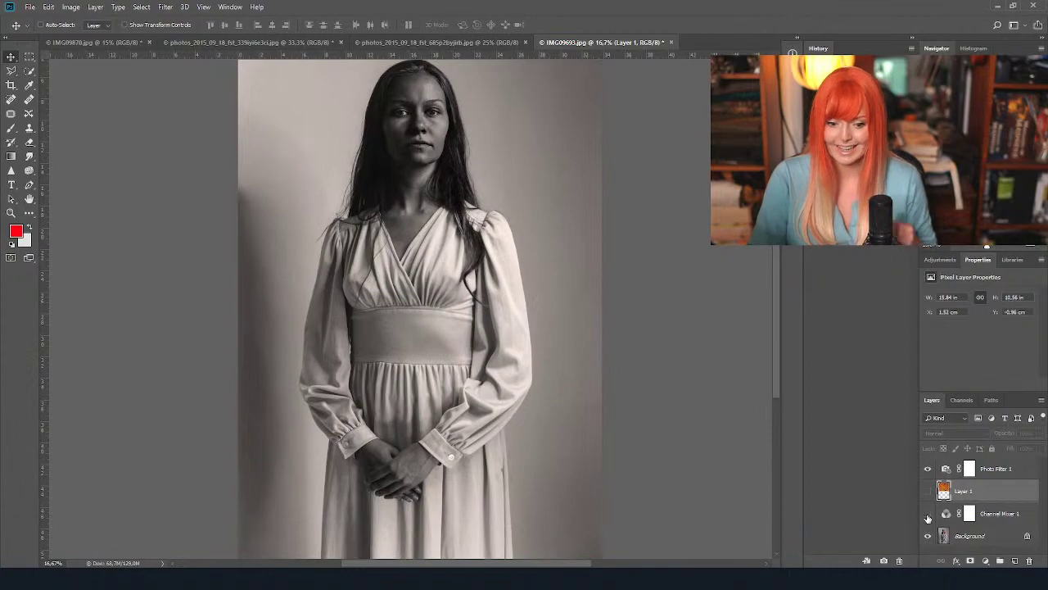
{"action": "left_click", "coordinate": [928, 514]}
{"action": "left_click", "coordinate": [928, 514]}
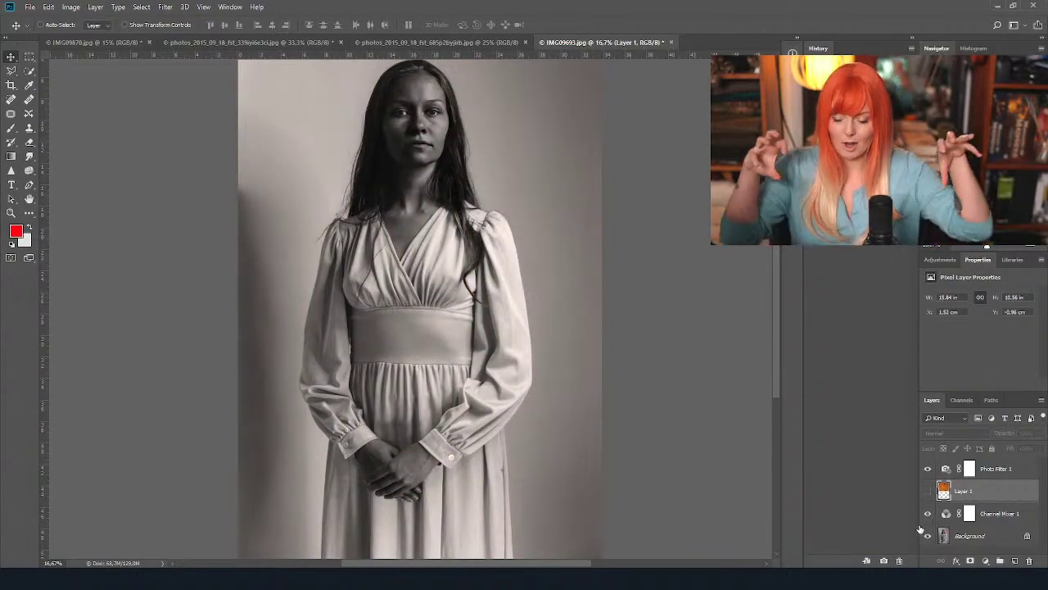
{"action": "left_click", "coordinate": [1005, 516]}
{"action": "scroll", "coordinate": [1015, 344], "scroll_direction": "down", "scroll_amount": 2}
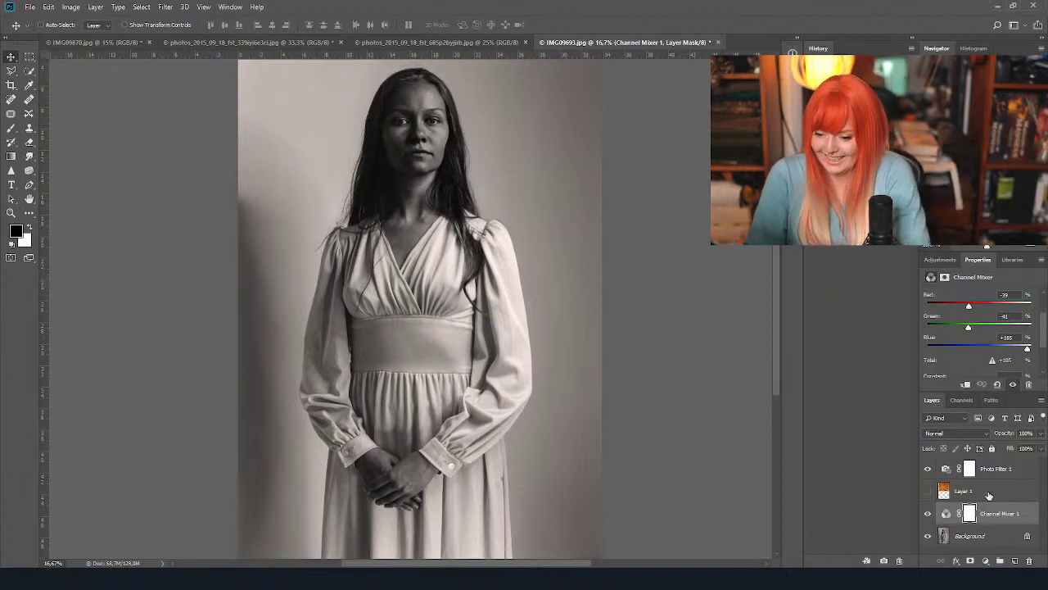
Duplicate the Background layer twice and select Background copy.
{"action": "left_click_drag", "start_coordinate": [974, 536], "coordinate": [1017, 560]}
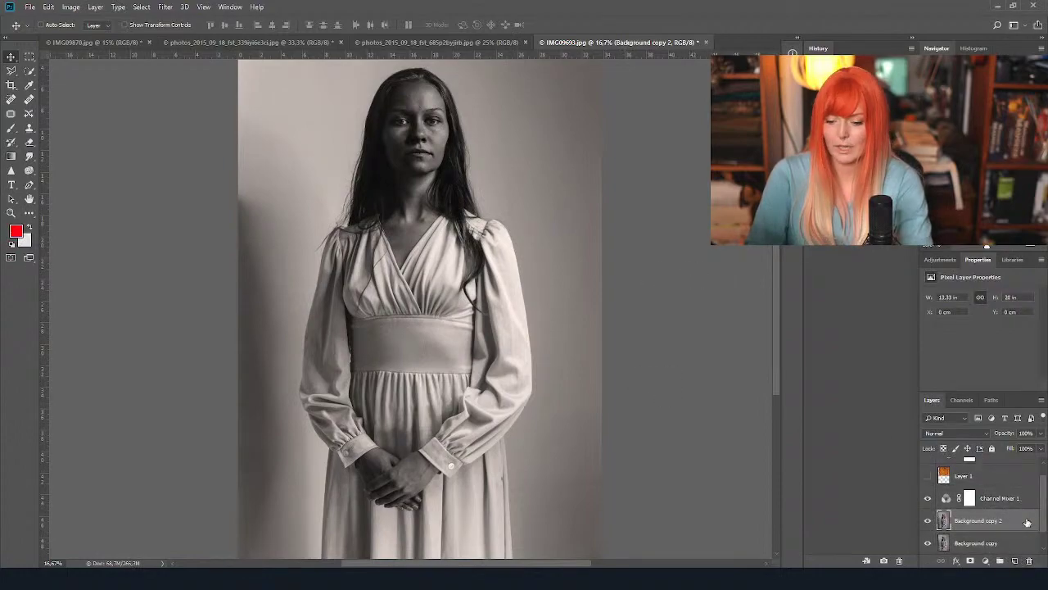
{"action": "scroll", "coordinate": [1027, 524], "scroll_direction": "down", "scroll_amount": 1}
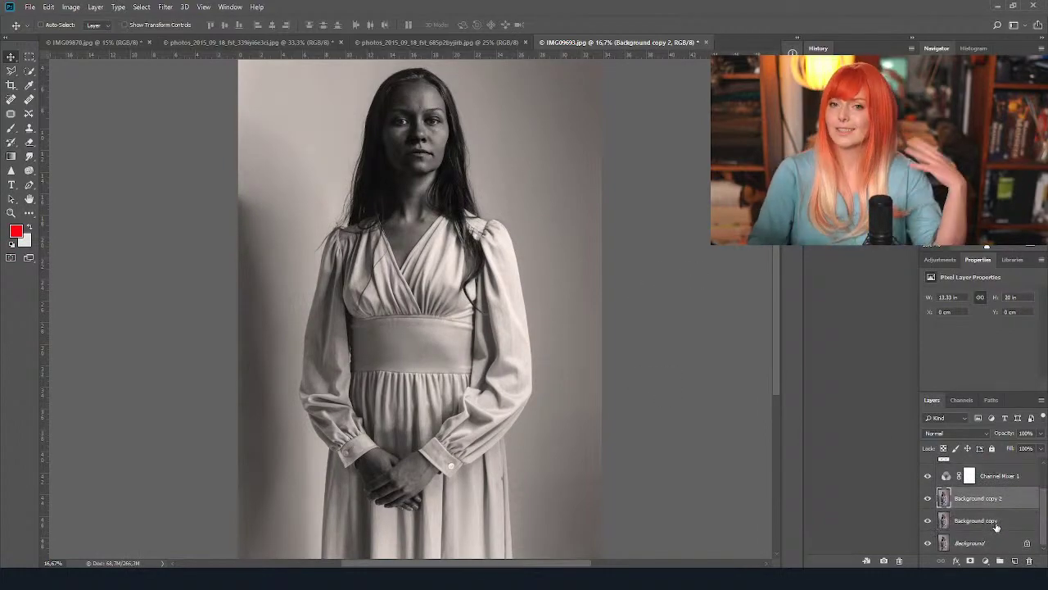
{"action": "left_click", "coordinate": [995, 522]}
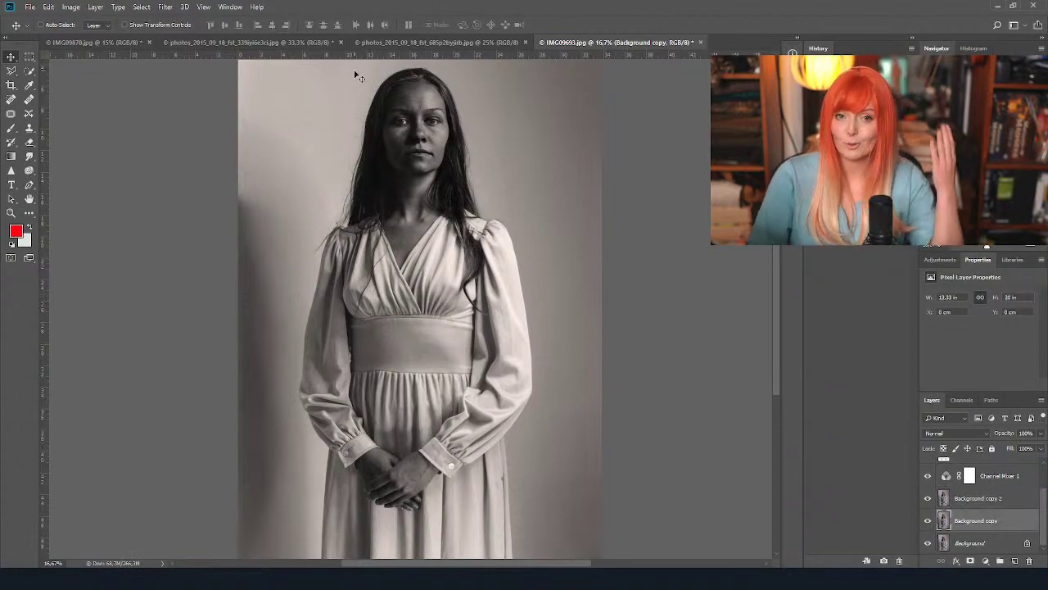
Apply a High Pass filter with a 3.4-pixel radius to Background copy.
{"action": "left_click", "coordinate": [161, 8]}
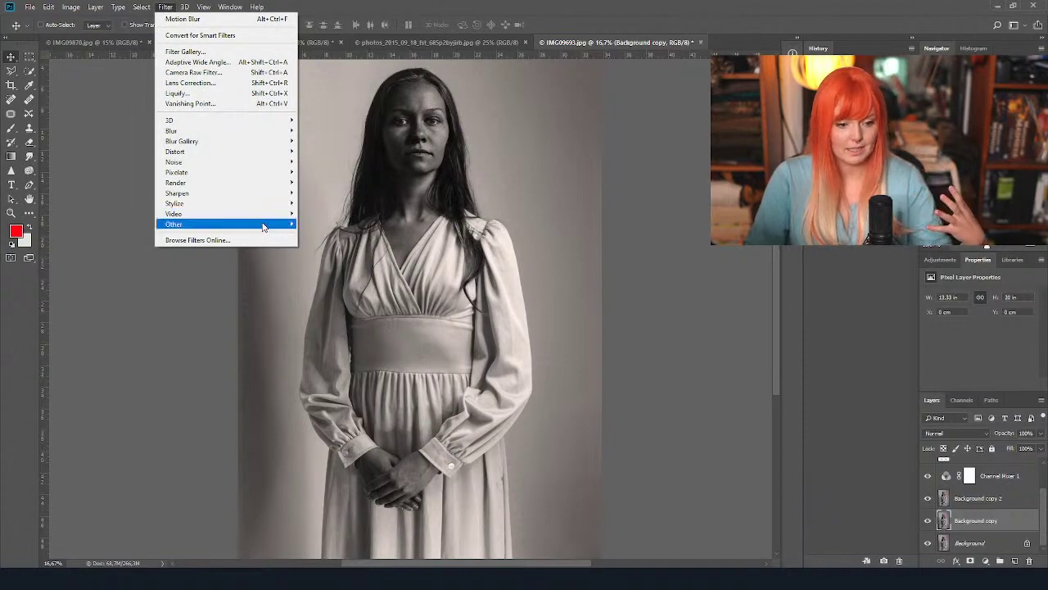
{"action": "mouse_move", "coordinate": [263, 227]}
{"action": "left_click", "coordinate": [328, 238]}
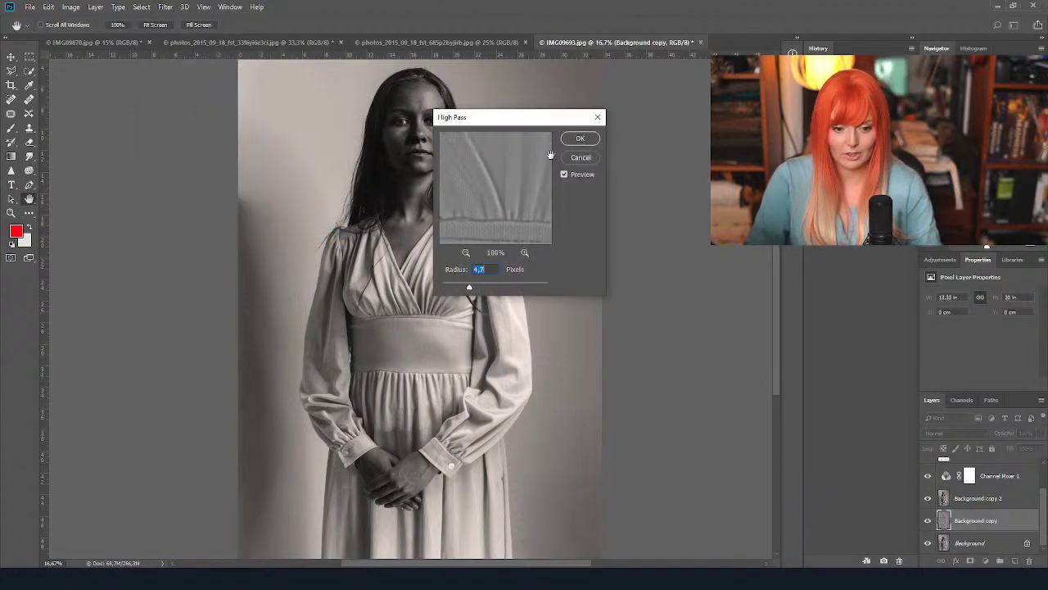
{"action": "left_click_drag", "start_coordinate": [551, 154], "coordinate": [499, 151]}
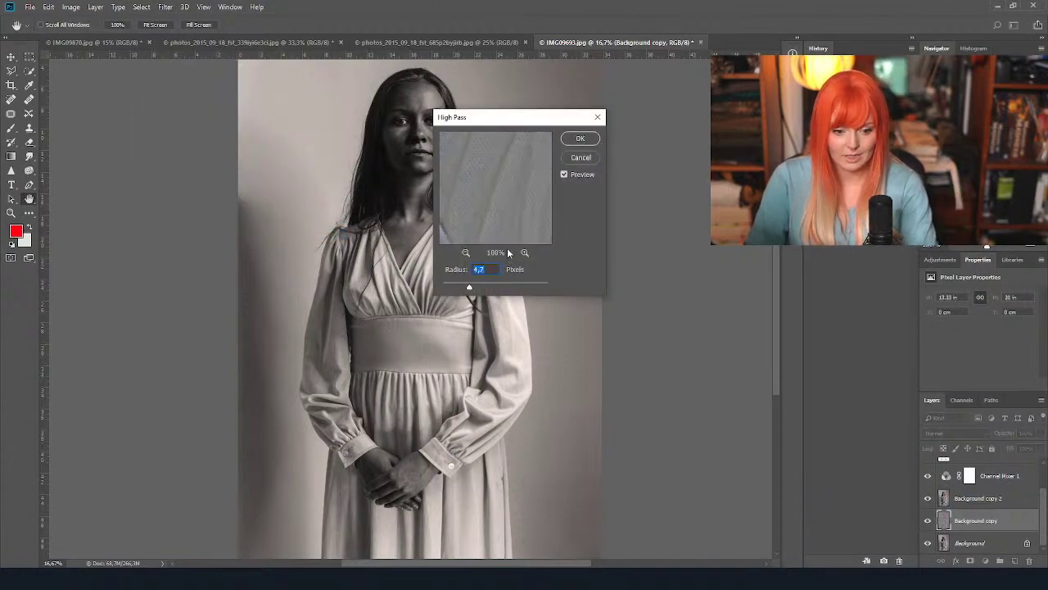
{"action": "left_click", "coordinate": [466, 253]}
{"action": "left_click", "coordinate": [466, 252]}
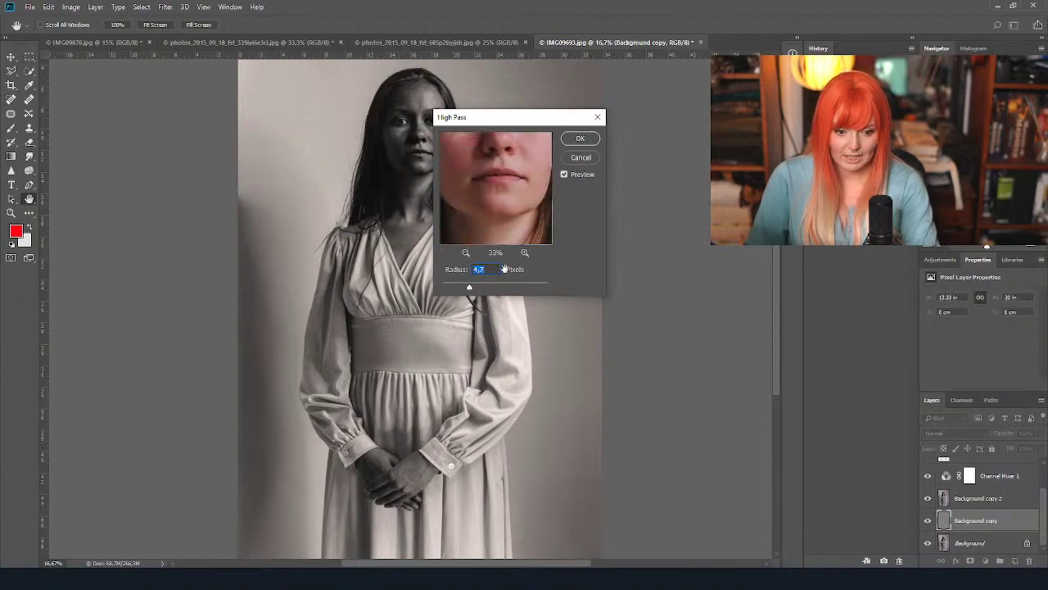
{"action": "left_click_drag", "start_coordinate": [516, 180], "coordinate": [521, 219]}
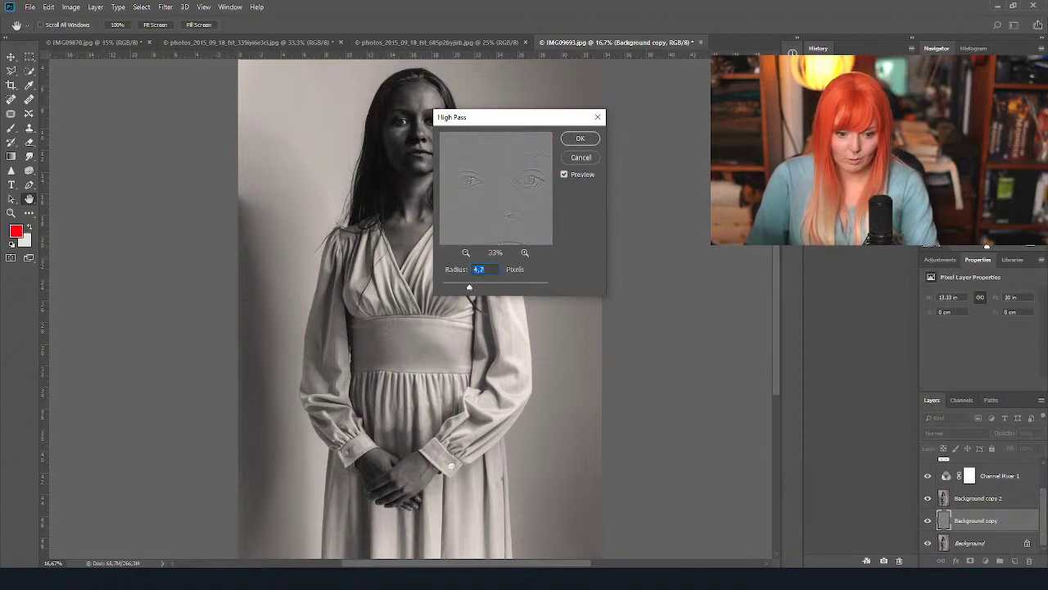
{"action": "left_click_drag", "start_coordinate": [463, 287], "coordinate": [460, 286]}
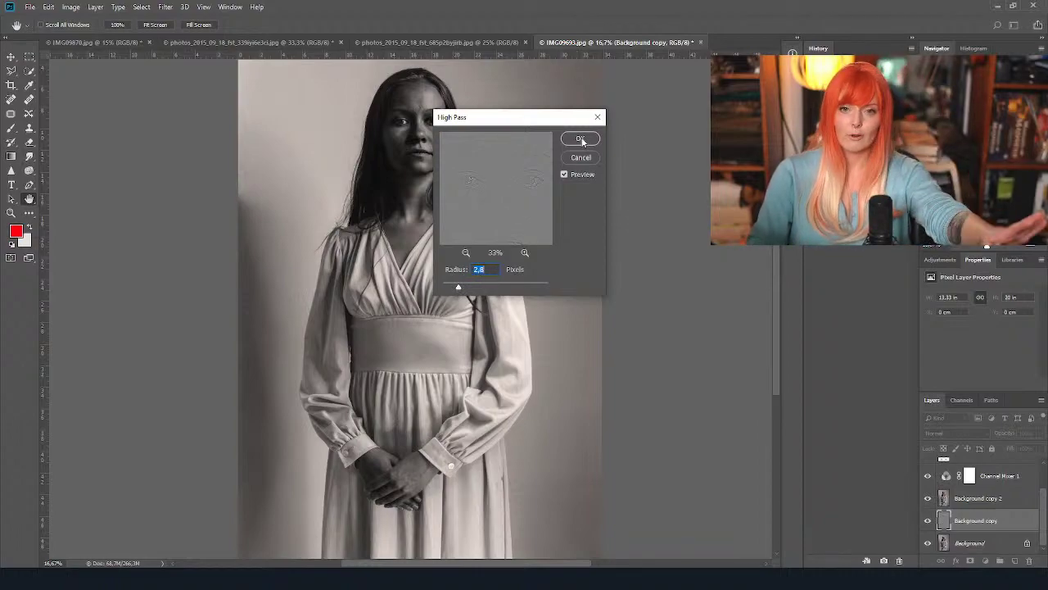
{"action": "left_click_drag", "start_coordinate": [460, 287], "coordinate": [491, 281]}
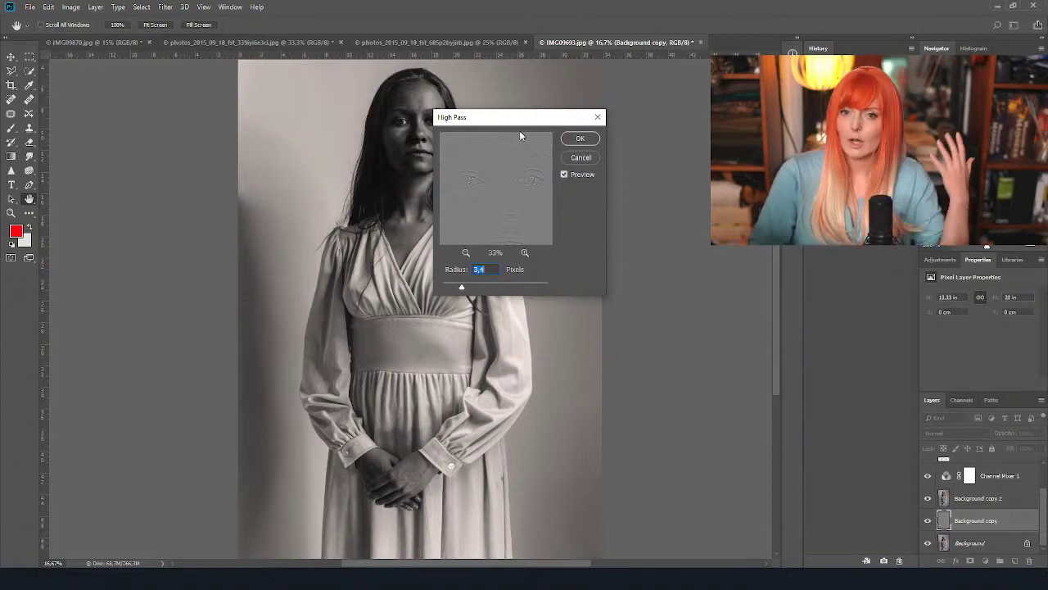
{"action": "left_click", "coordinate": [590, 143]}
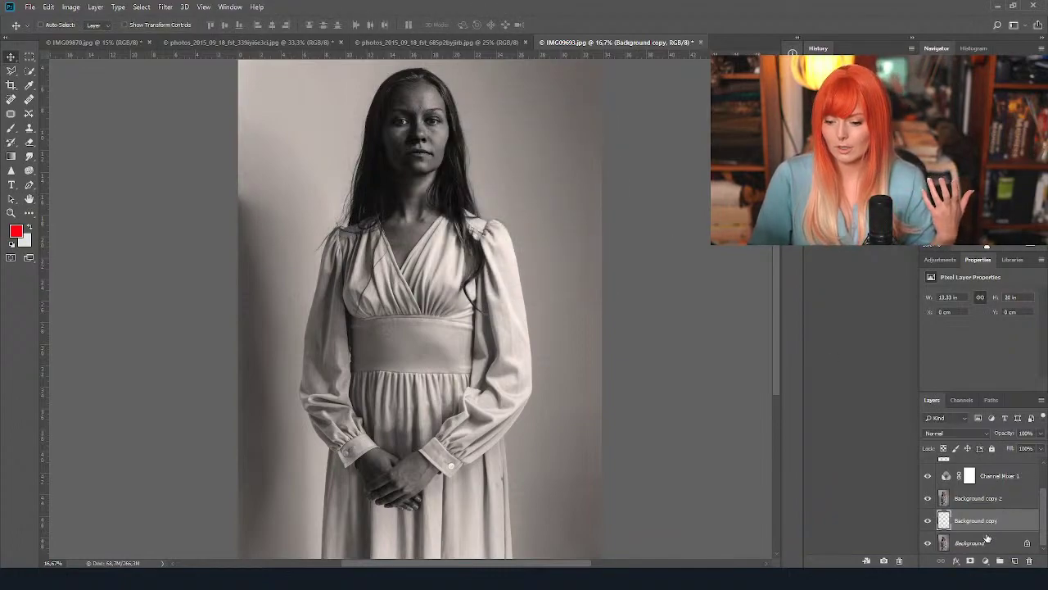
{"action": "left_click", "coordinate": [996, 500]}
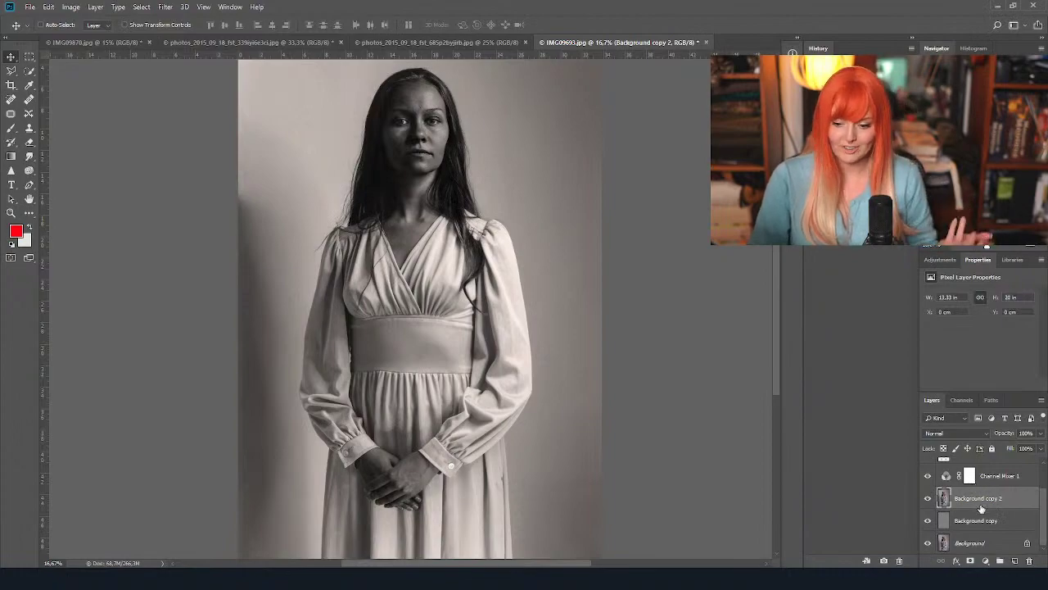
Hide Background copy 2 and set the high-pass Background copy to Overlay blend mode.
{"action": "left_click", "coordinate": [993, 524]}
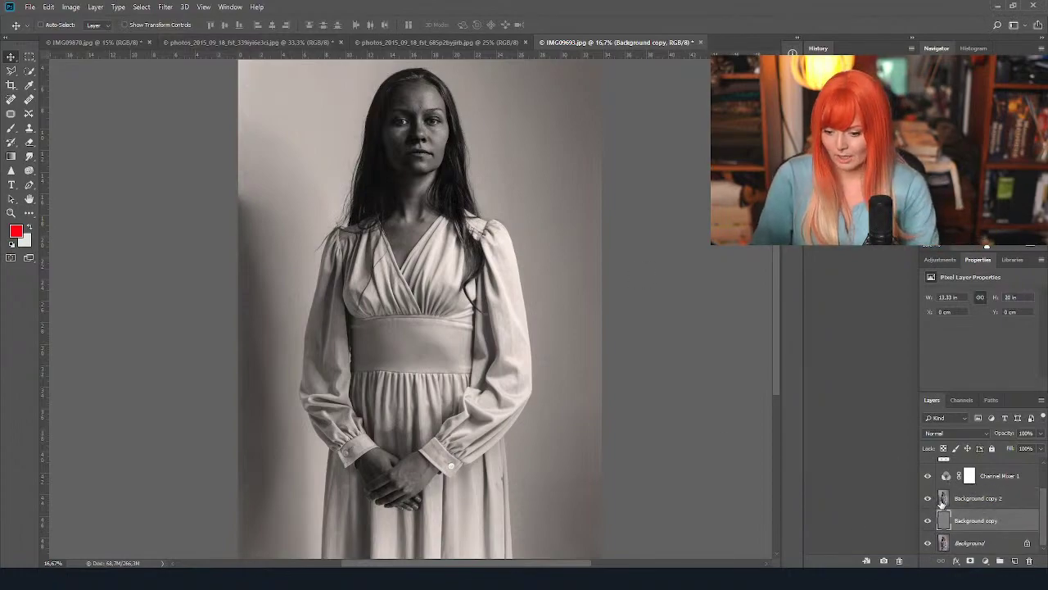
{"action": "left_click", "coordinate": [929, 499]}
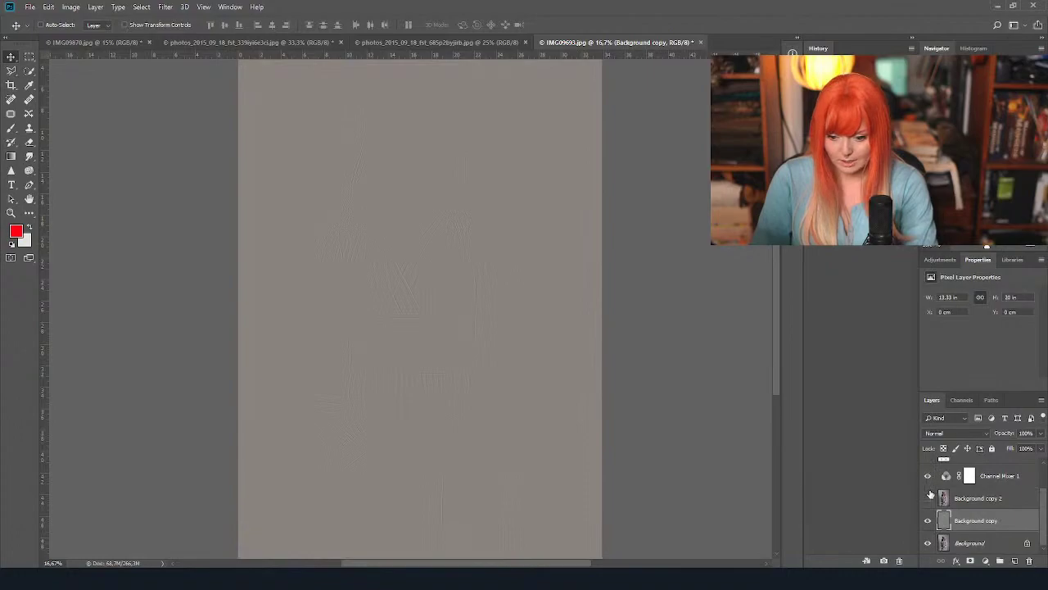
{"action": "left_click", "coordinate": [955, 432]}
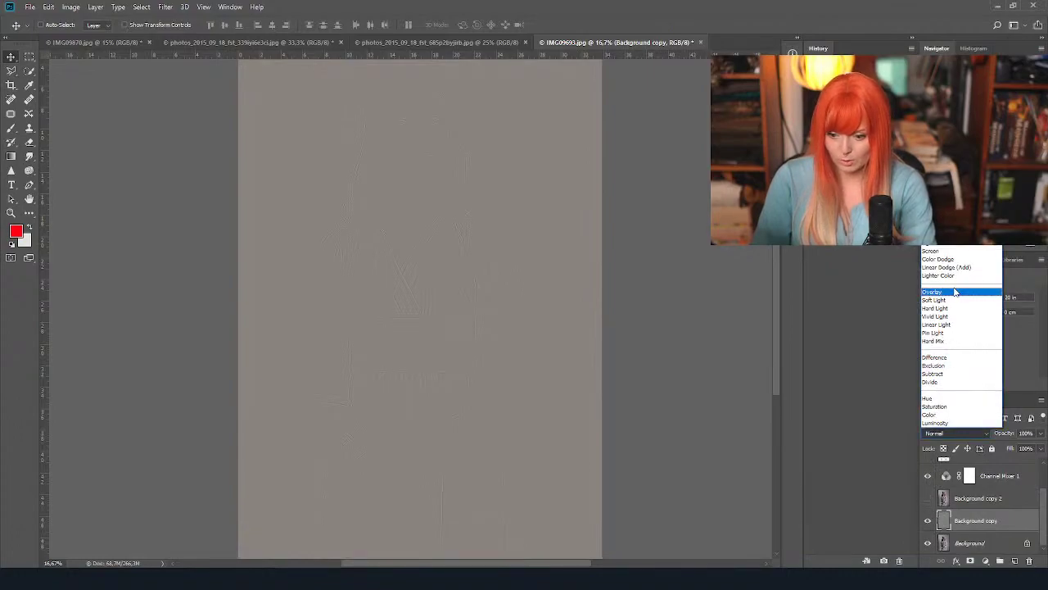
{"action": "left_click", "coordinate": [955, 293]}
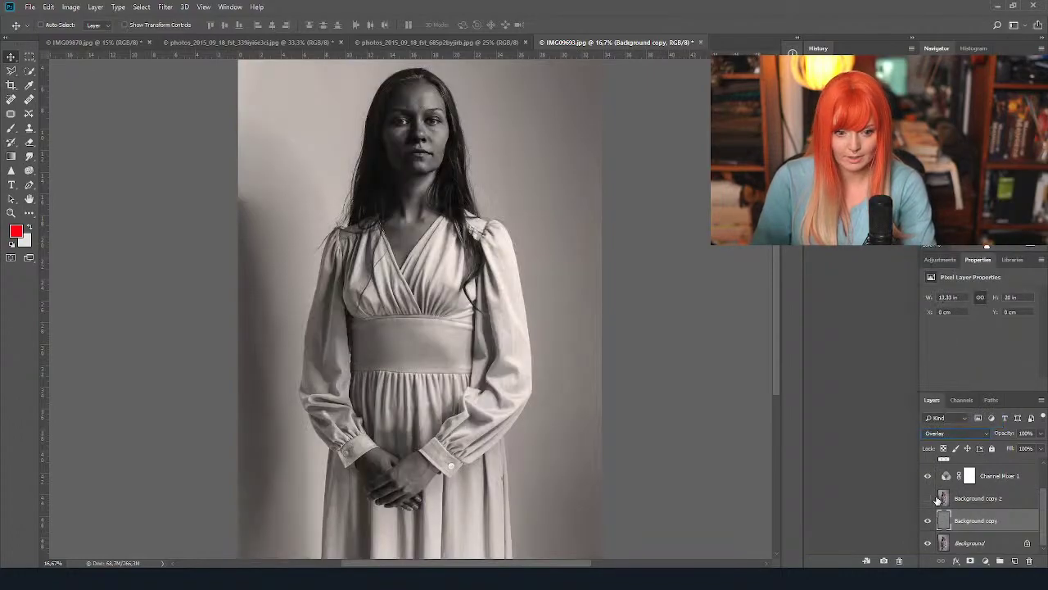
Toggle the Overlay high-pass layer to compare face detail, then show Background copy 2 again.
{"action": "left_click", "coordinate": [928, 521]}
{"action": "left_click", "coordinate": [928, 521]}
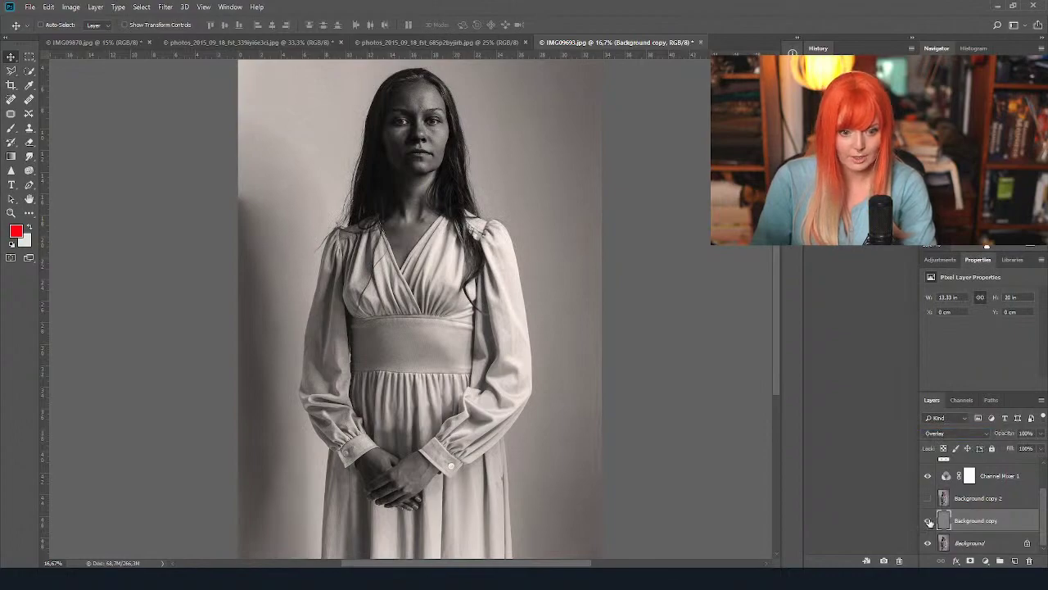
{"action": "left_click", "coordinate": [928, 520]}
{"action": "left_click", "coordinate": [928, 521]}
{"action": "scroll", "coordinate": [415, 103], "scroll_direction": "up", "scroll_amount": 4}
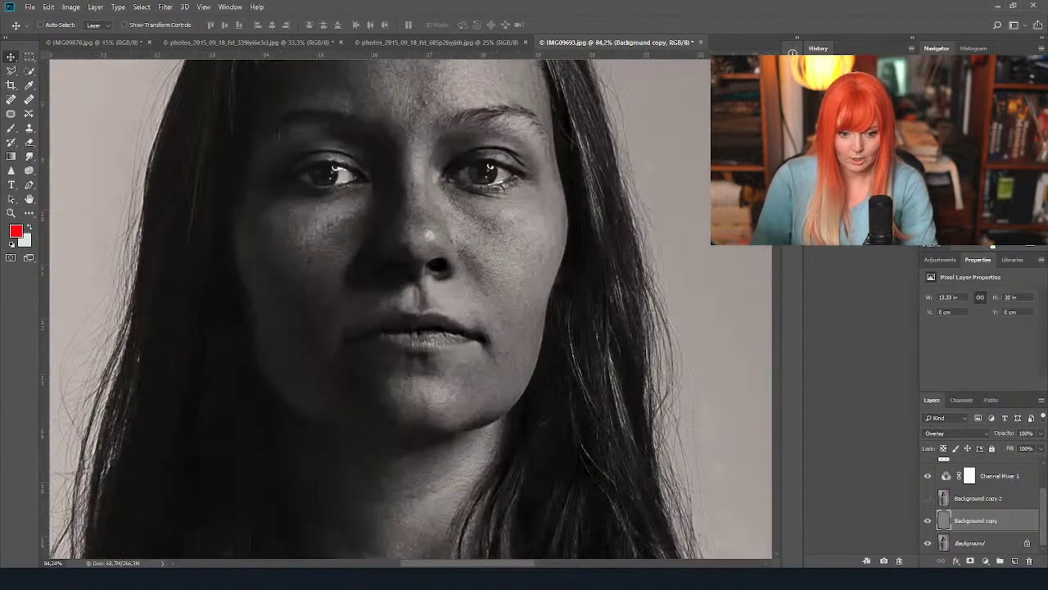
{"action": "left_click_drag", "start_coordinate": [410, 246], "coordinate": [366, 339]}
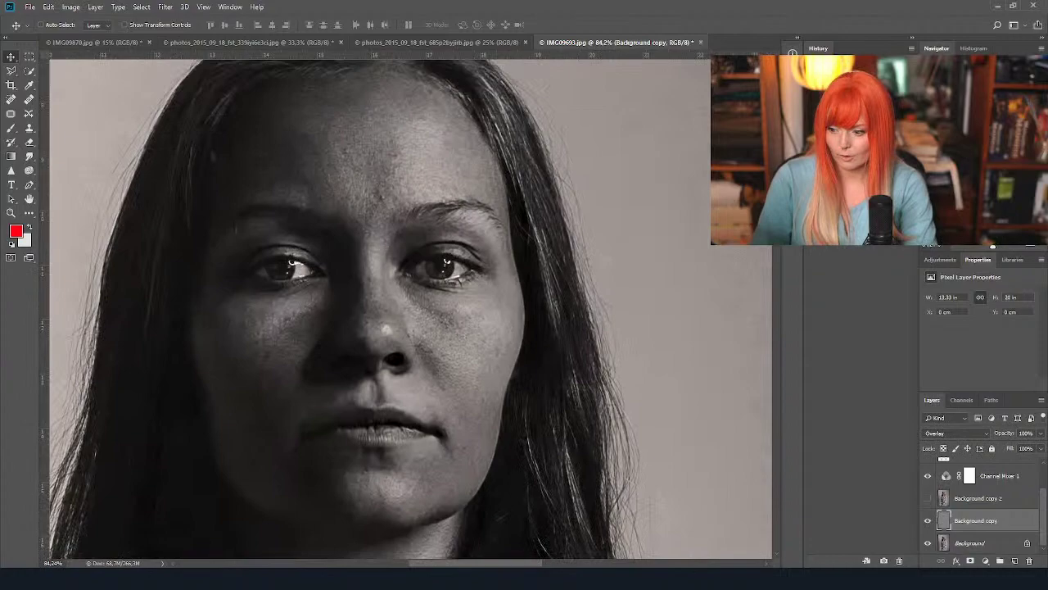
{"action": "left_click", "coordinate": [928, 521]}
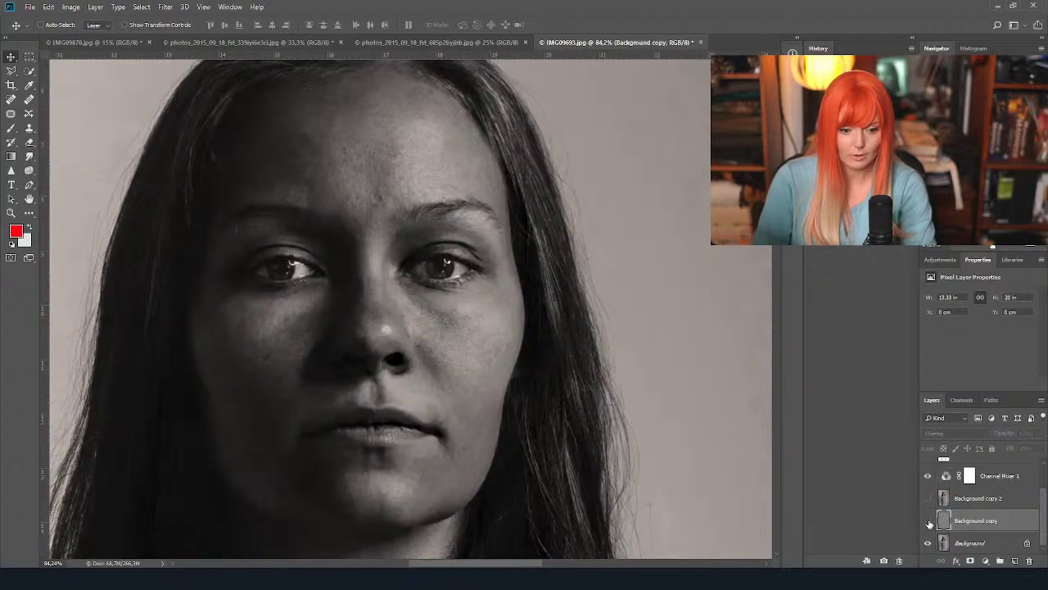
{"action": "left_click", "coordinate": [928, 520]}
{"action": "left_click", "coordinate": [927, 521]}
{"action": "left_click", "coordinate": [927, 521]}
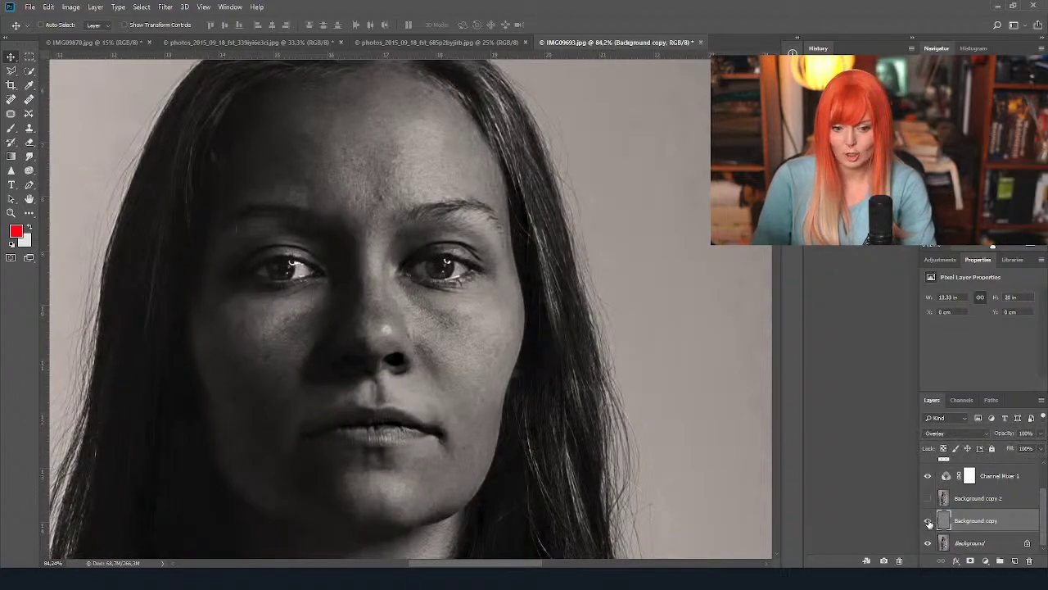
{"action": "left_click", "coordinate": [963, 500]}
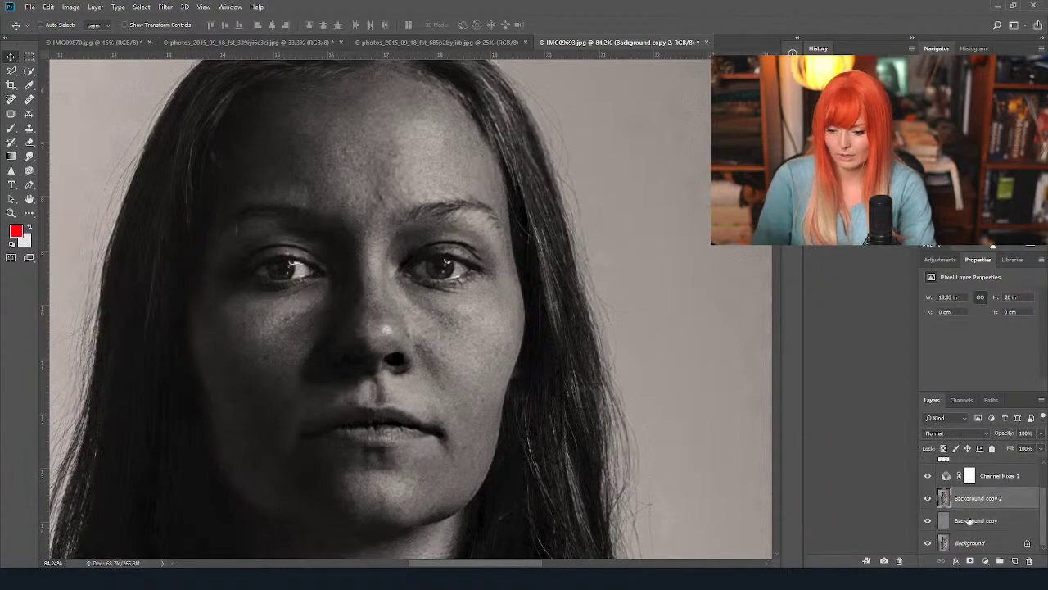
{"action": "left_click", "coordinate": [143, 8]}
Try Shape Blur on Background copy 2 with starburst and circle shapes at radius 20.
{"action": "left_click", "coordinate": [165, 7]}
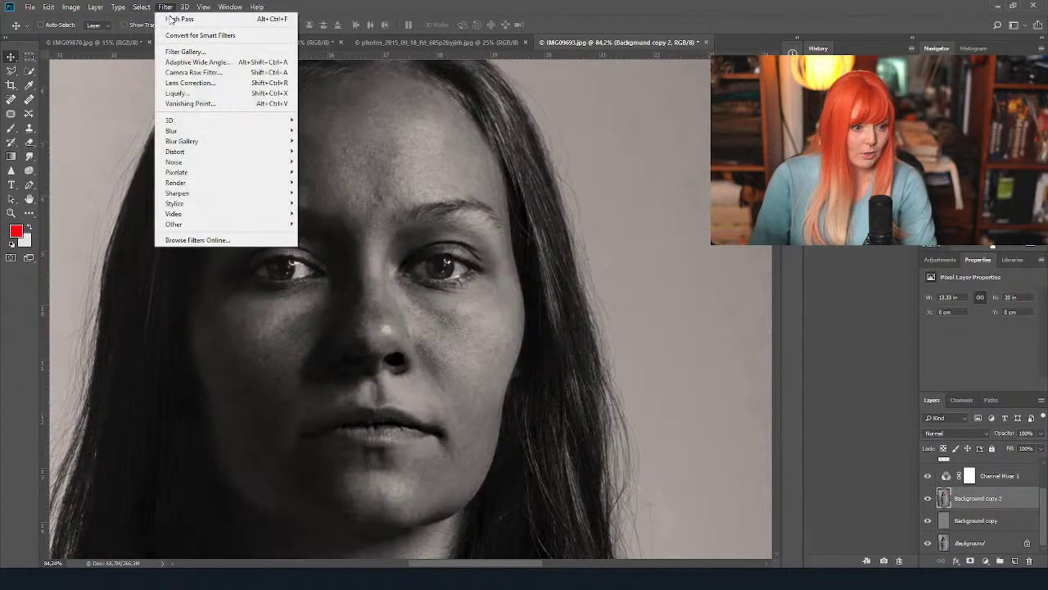
{"action": "mouse_move", "coordinate": [221, 135]}
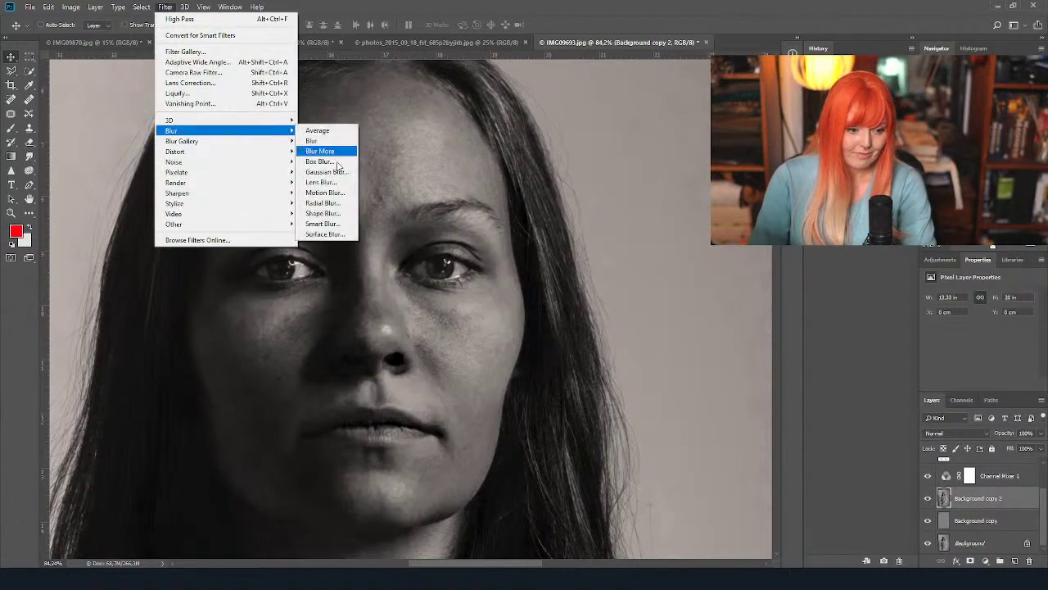
{"action": "left_click", "coordinate": [332, 213]}
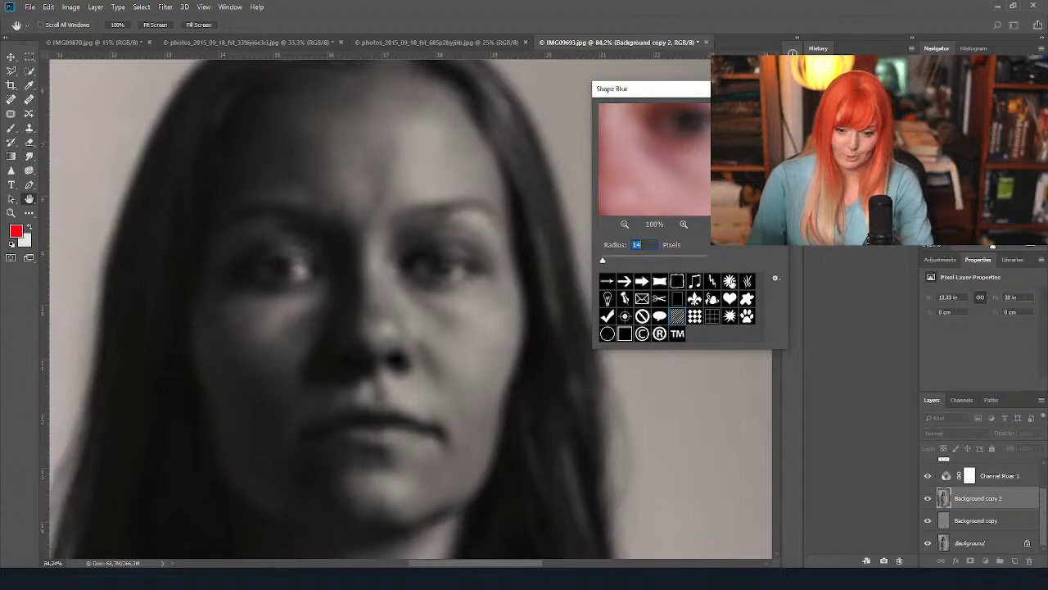
{"action": "left_click", "coordinate": [730, 281]}
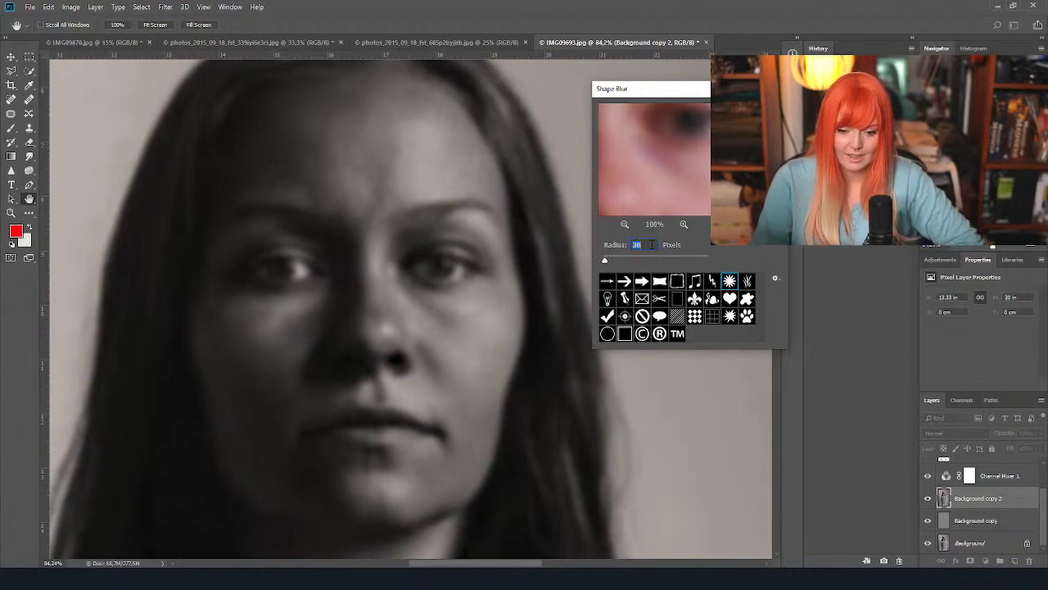
{"action": "key", "text": "Up"}
{"action": "key", "text": "Up"}
{"action": "key", "text": "Up"}
{"action": "key", "text": "Up"}
{"action": "key", "text": "Up"}
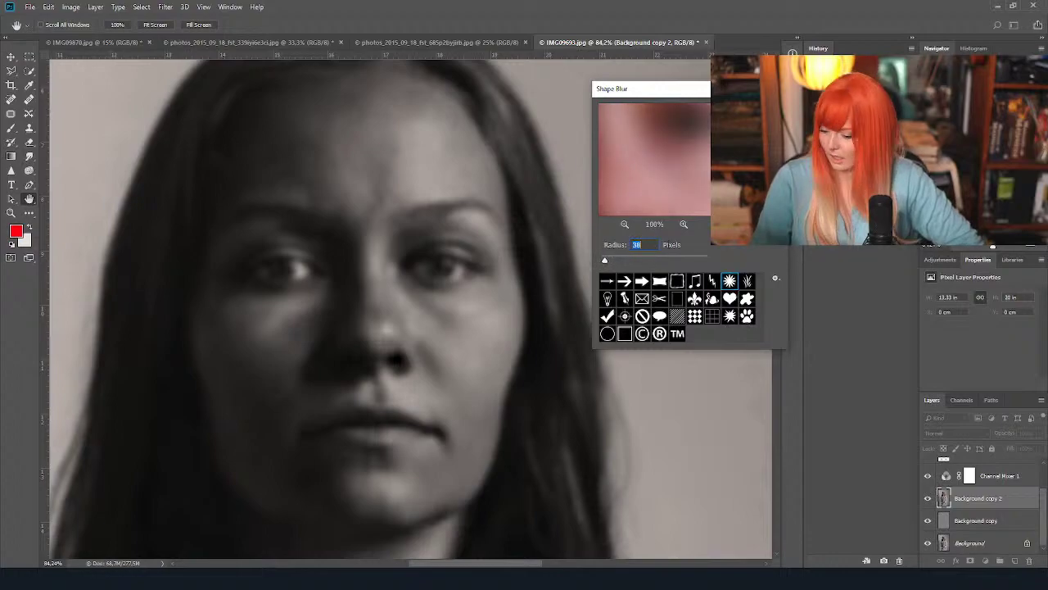
{"action": "type", "text": "20"}
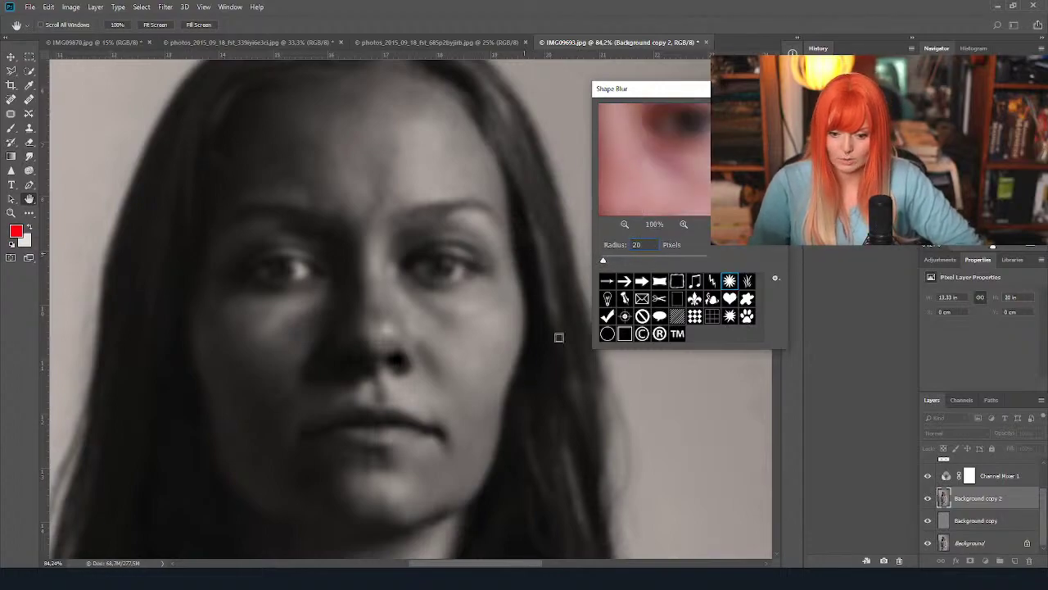
{"action": "left_click", "coordinate": [608, 334]}
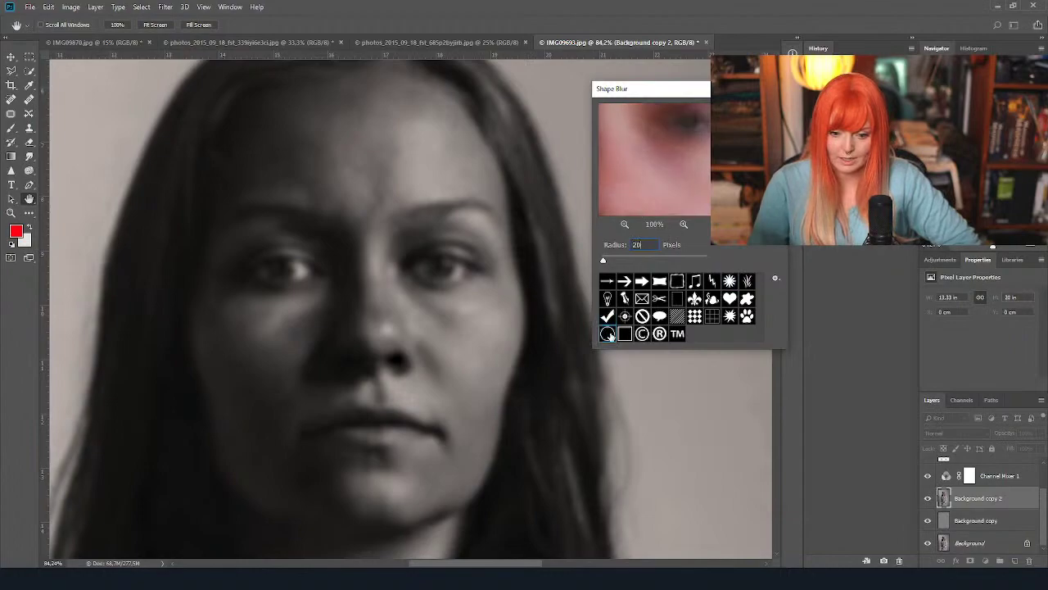
Apply the Shape Blur at a 10-pixel radius with the fleur-de-lis shape.
{"action": "left_click_drag", "start_coordinate": [677, 136], "coordinate": [671, 182]}
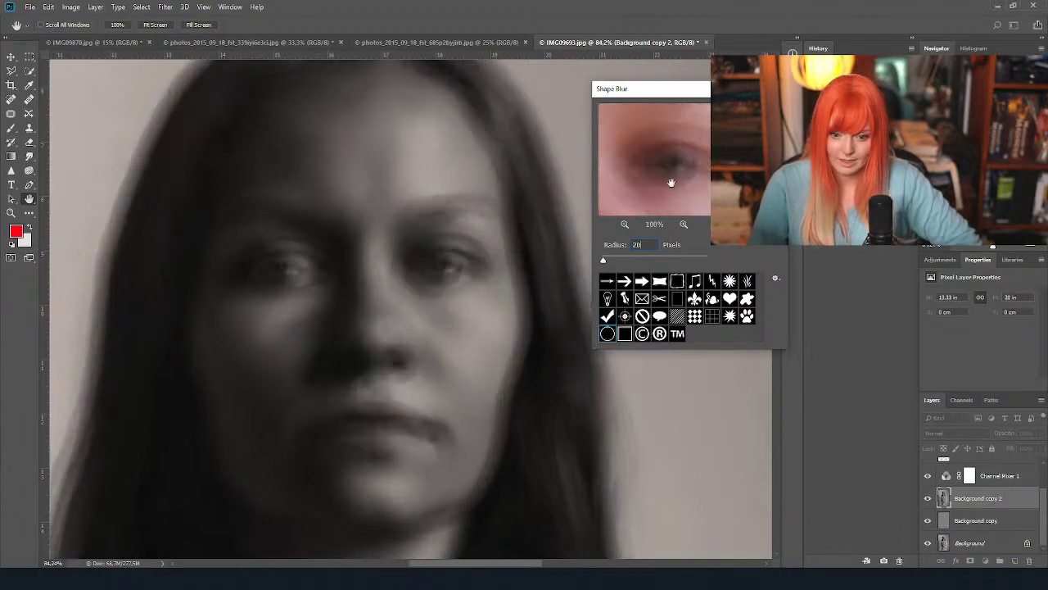
{"action": "left_click", "coordinate": [749, 319]}
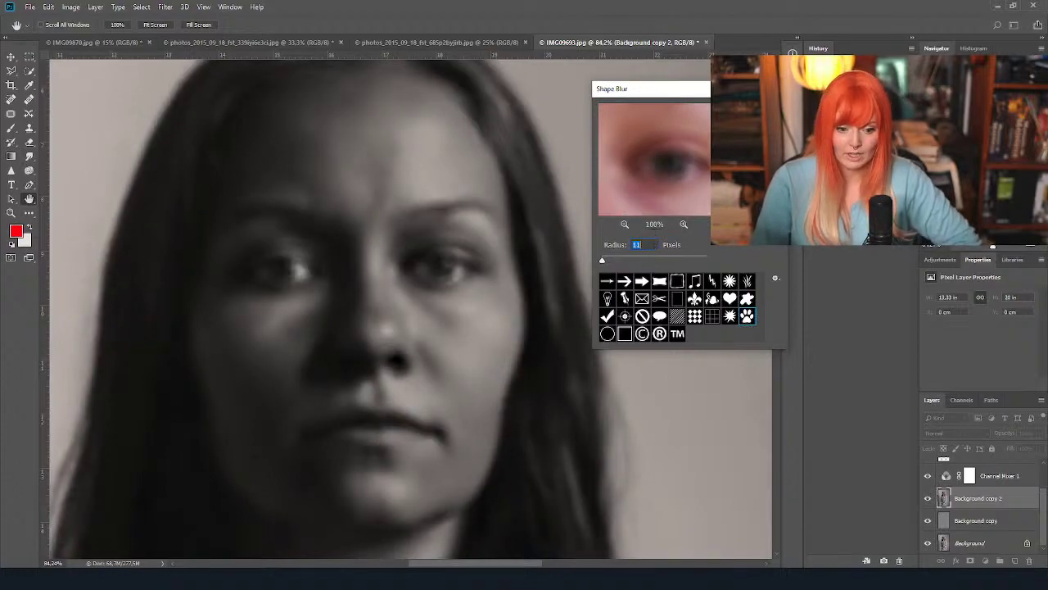
{"action": "key", "text": "Down"}
{"action": "key", "text": "Down"}
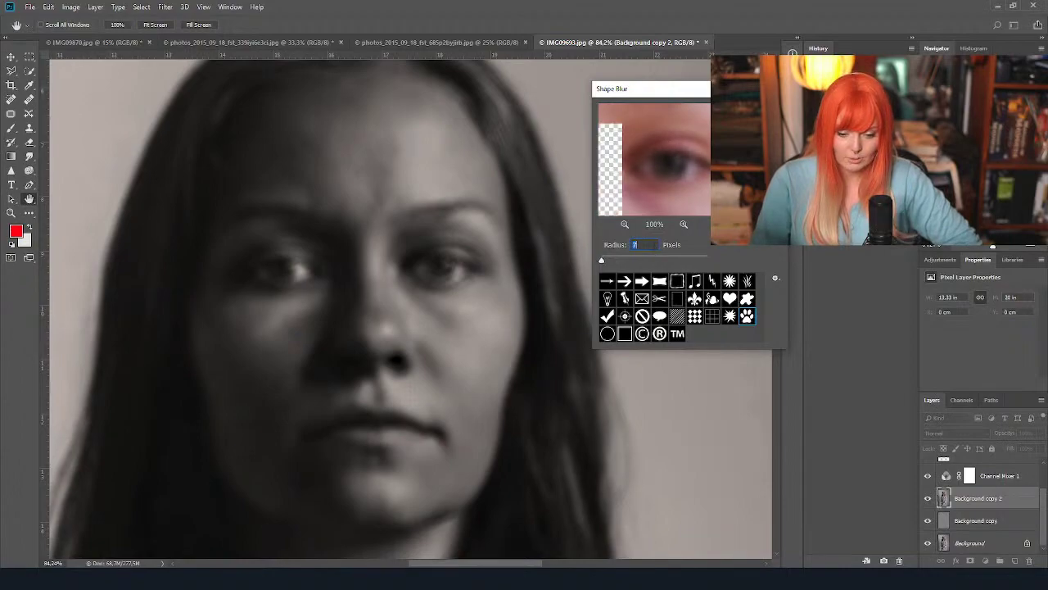
{"action": "key", "text": "Down"}
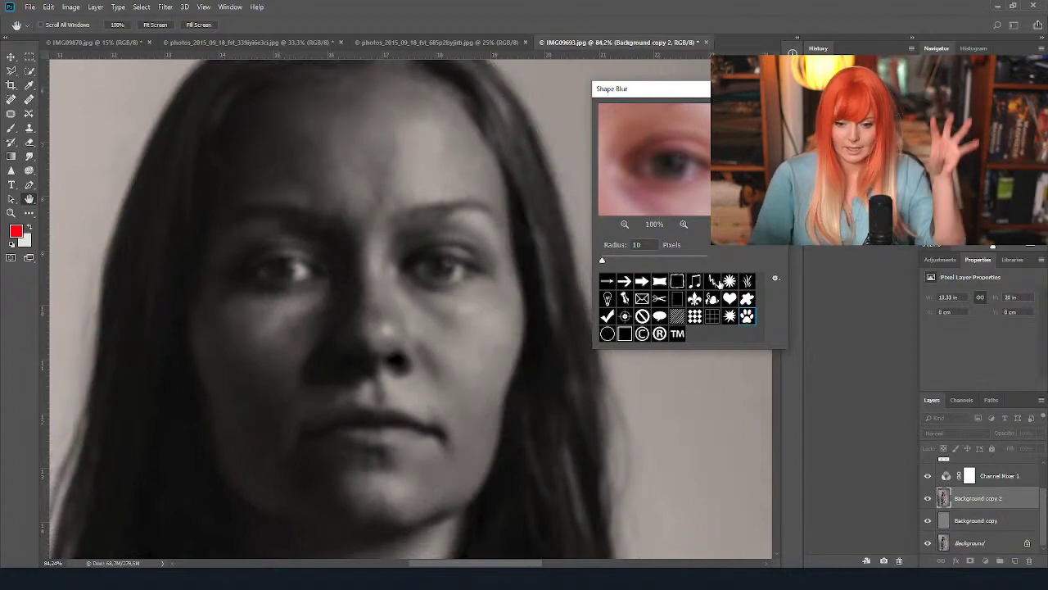
{"action": "left_click", "coordinate": [693, 299]}
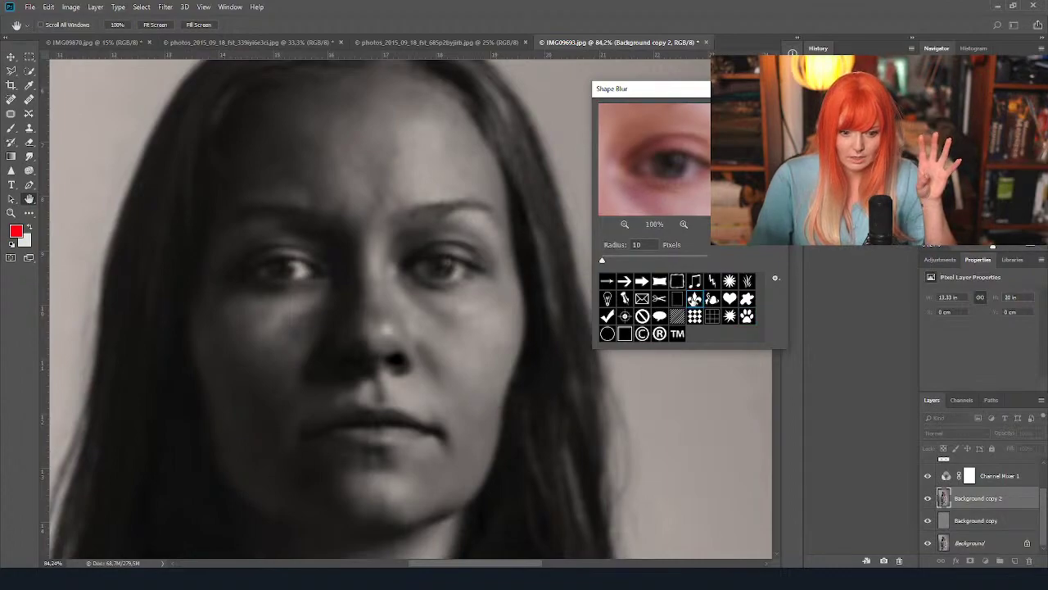
{"action": "left_click_drag", "start_coordinate": [692, 157], "coordinate": [682, 166]}
{"action": "key", "text": "Return"}
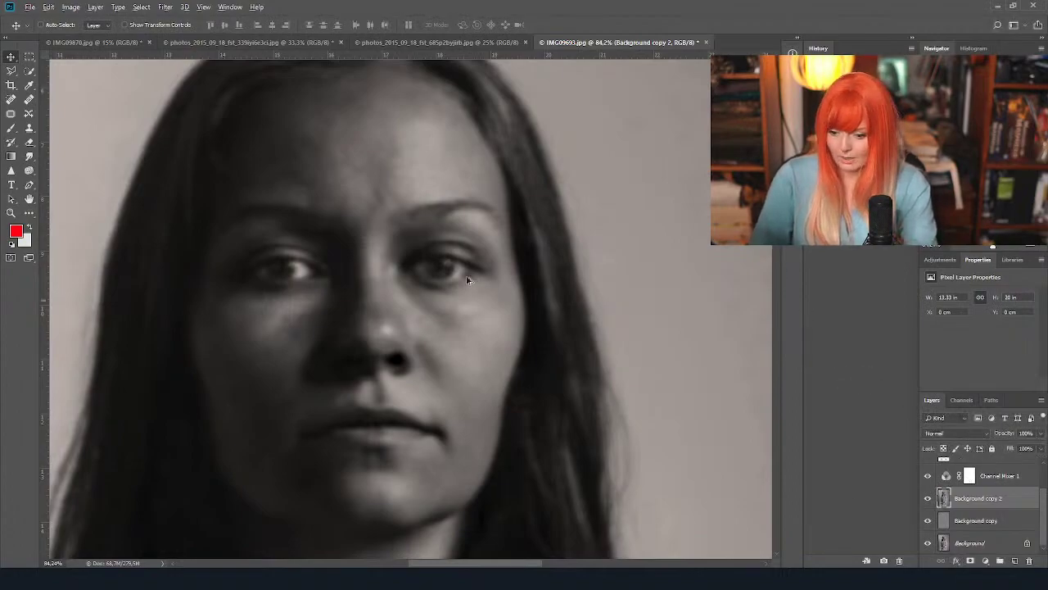
Add a layer mask to Background copy 2 and set up the Brush at 25% opacity.
{"action": "scroll", "coordinate": [468, 320], "scroll_direction": "down", "scroll_amount": 3}
{"action": "left_click", "coordinate": [970, 560]}
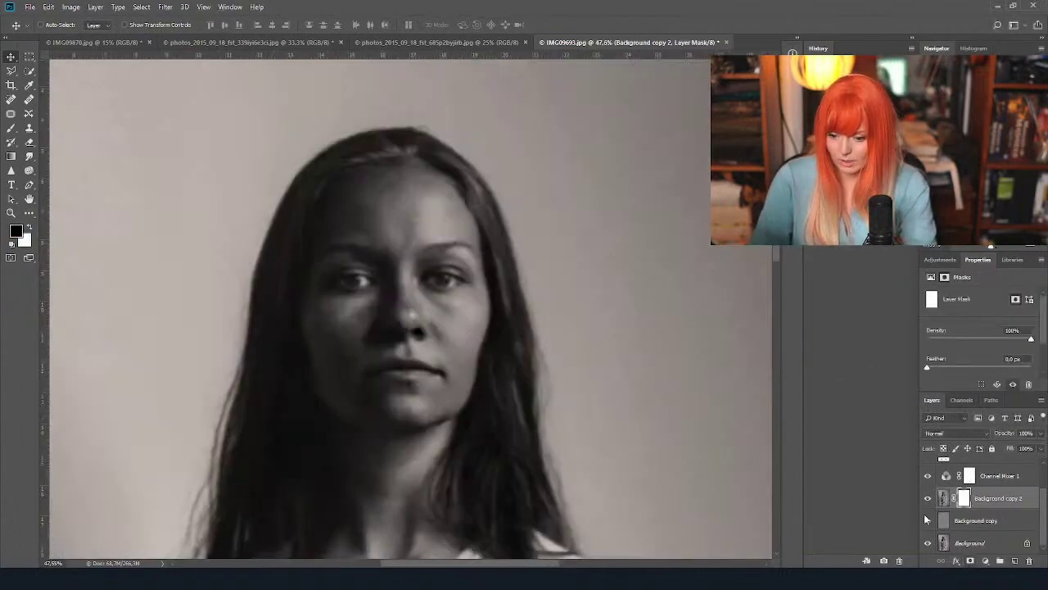
{"action": "key", "text": "b"}
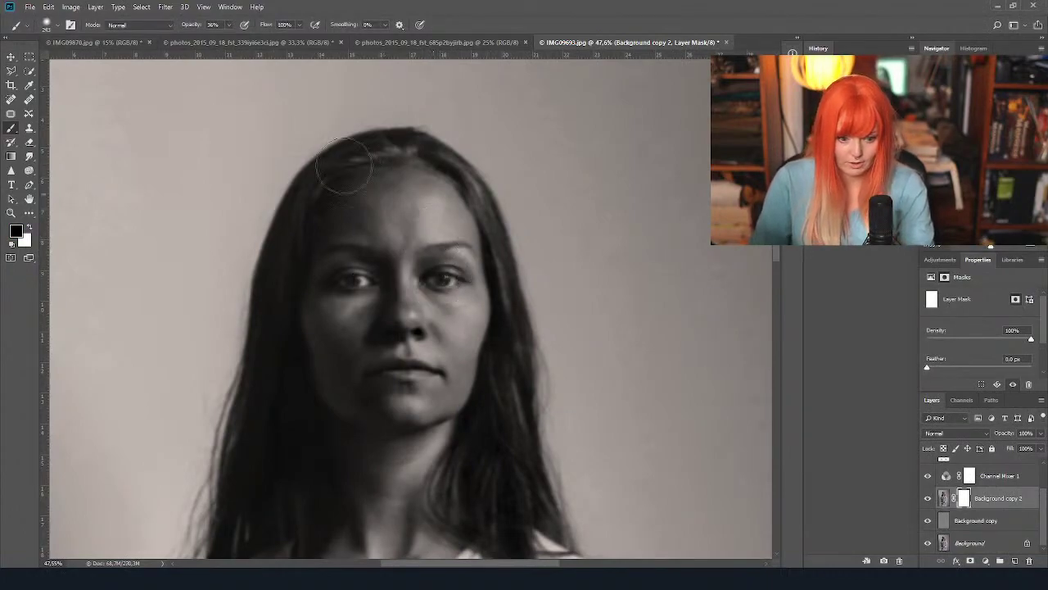
{"action": "left_click", "coordinate": [51, 24]}
{"action": "left_click_drag", "start_coordinate": [109, 62], "coordinate": [107, 63]}
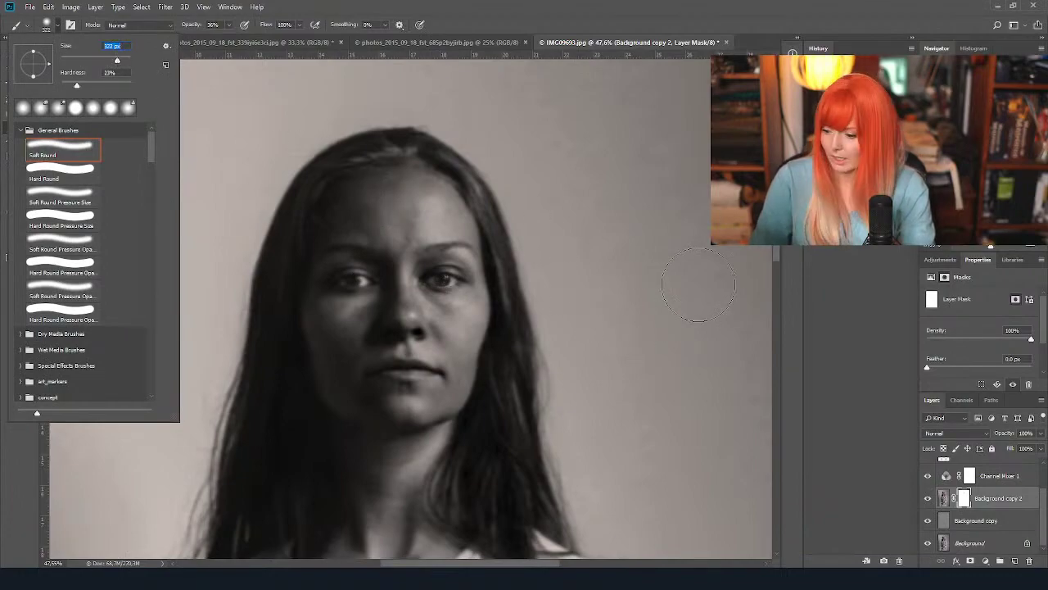
{"action": "left_click", "coordinate": [229, 26]}
{"action": "left_click", "coordinate": [448, 268]}
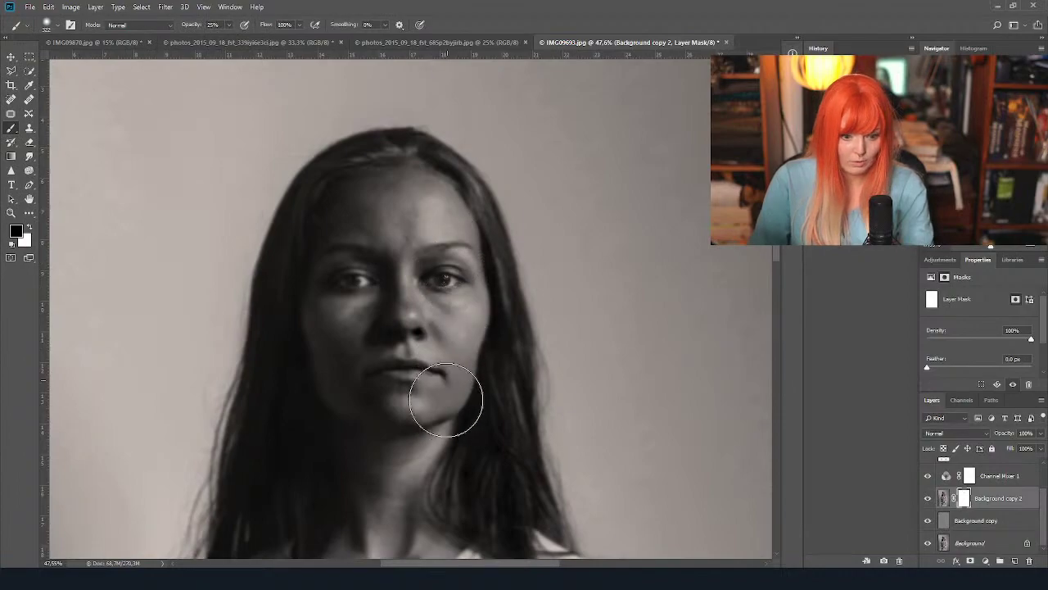
Paint the mask to remove blur from the face, neck and dress.
{"action": "mouse_move", "coordinate": [430, 401]}
{"action": "left_mouse_down"}
{"action": "mouse_move", "coordinate": [362, 338]}
{"action": "mouse_move", "coordinate": [348, 220]}
{"action": "mouse_move", "coordinate": [378, 390]}
{"action": "mouse_move", "coordinate": [389, 394]}
{"action": "mouse_move", "coordinate": [351, 290]}
{"action": "mouse_move", "coordinate": [400, 160]}
{"action": "left_mouse_up"}
{"action": "mouse_move", "coordinate": [455, 324]}
{"action": "left_mouse_down"}
{"action": "mouse_move", "coordinate": [510, 253]}
{"action": "mouse_move", "coordinate": [545, 264]}
{"action": "left_mouse_up"}
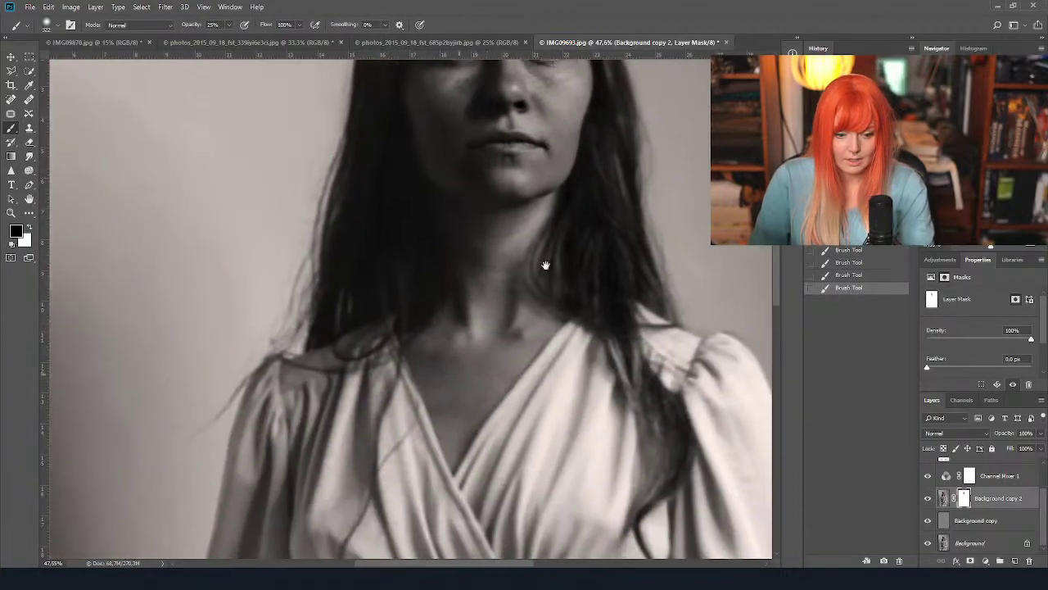
{"action": "left_click_drag", "start_coordinate": [463, 416], "coordinate": [461, 402]}
{"action": "left_click_drag", "start_coordinate": [520, 352], "coordinate": [536, 242]}
{"action": "left_click", "coordinate": [498, 451]}
{"action": "left_click", "coordinate": [582, 372]}
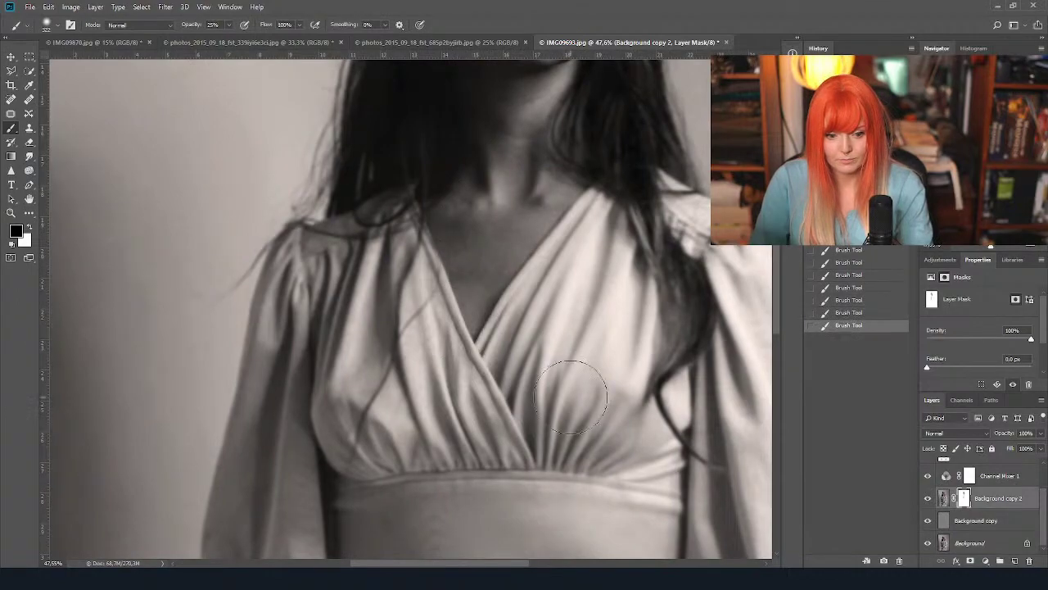
Paint more mask strokes over the neck, hair and dress waist.
{"action": "left_click", "coordinate": [647, 211]}
{"action": "left_click_drag", "start_coordinate": [358, 192], "coordinate": [444, 105]}
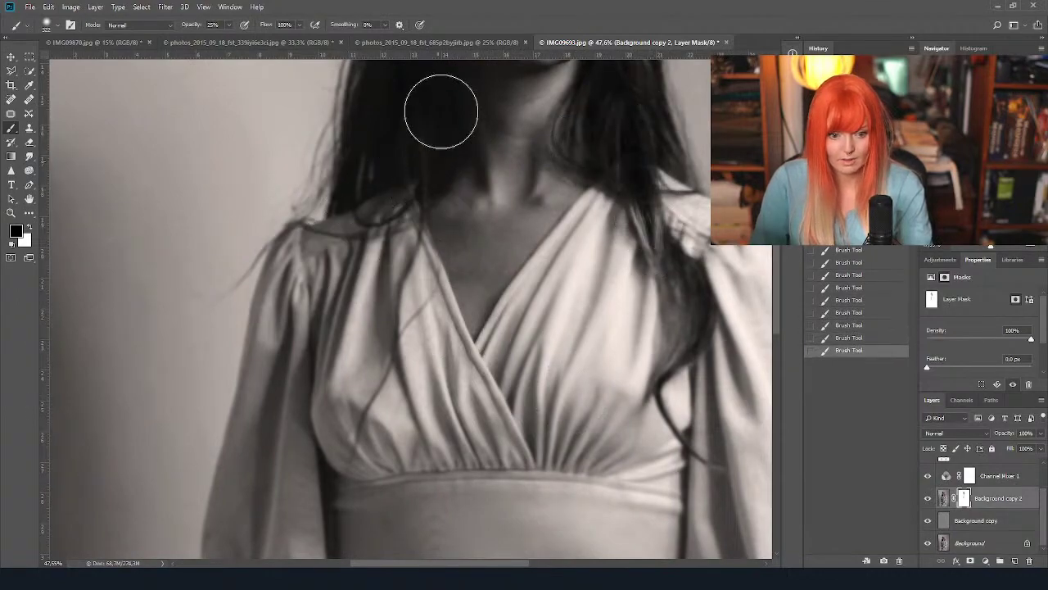
{"action": "left_click", "coordinate": [475, 209]}
{"action": "scroll", "coordinate": [565, 266], "scroll_direction": "down", "scroll_amount": 2}
{"action": "scroll", "coordinate": [564, 266], "scroll_direction": "down", "scroll_amount": 2}
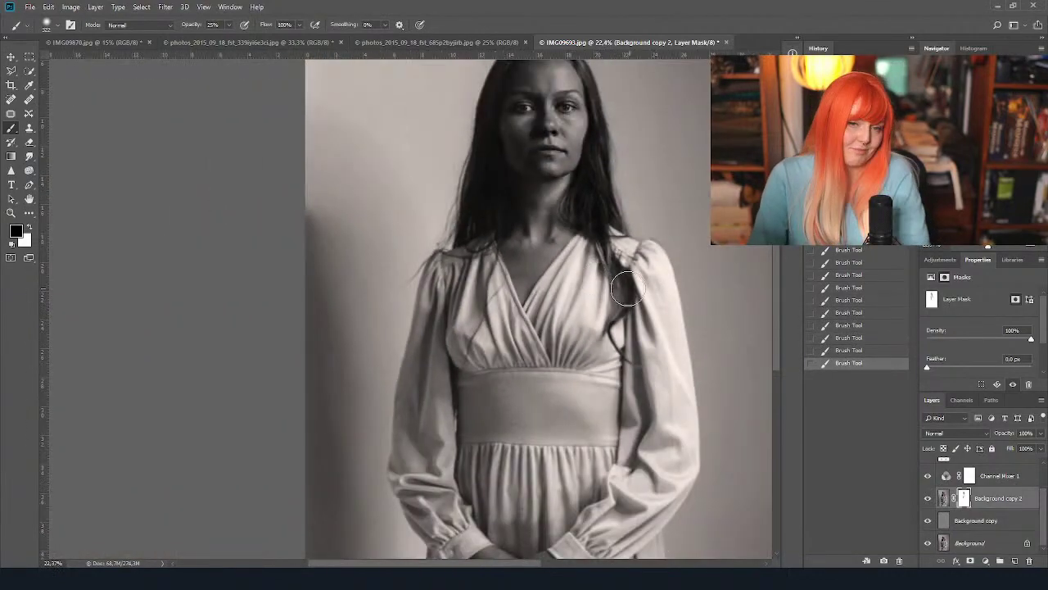
{"action": "scroll", "coordinate": [551, 407], "scroll_direction": "up", "scroll_amount": 2}
{"action": "scroll", "coordinate": [552, 407], "scroll_direction": "up", "scroll_amount": 3}
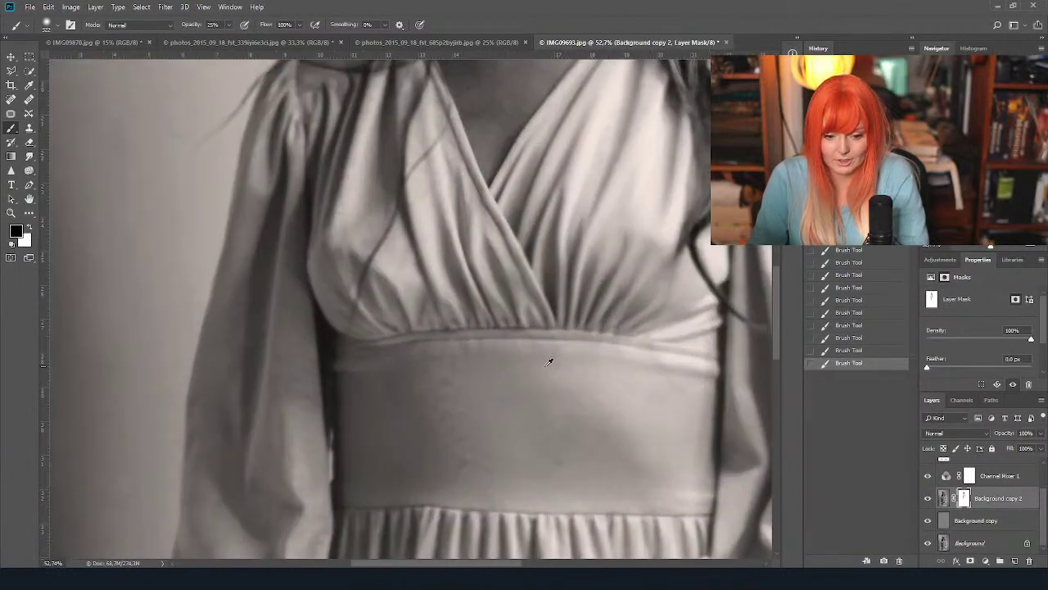
{"action": "left_click", "coordinate": [464, 345]}
{"action": "scroll", "coordinate": [550, 278], "scroll_direction": "down", "scroll_amount": 2}
Paint the mask around the cheek and eyes to keep them sharp.
{"action": "left_click_drag", "start_coordinate": [578, 286], "coordinate": [554, 431]}
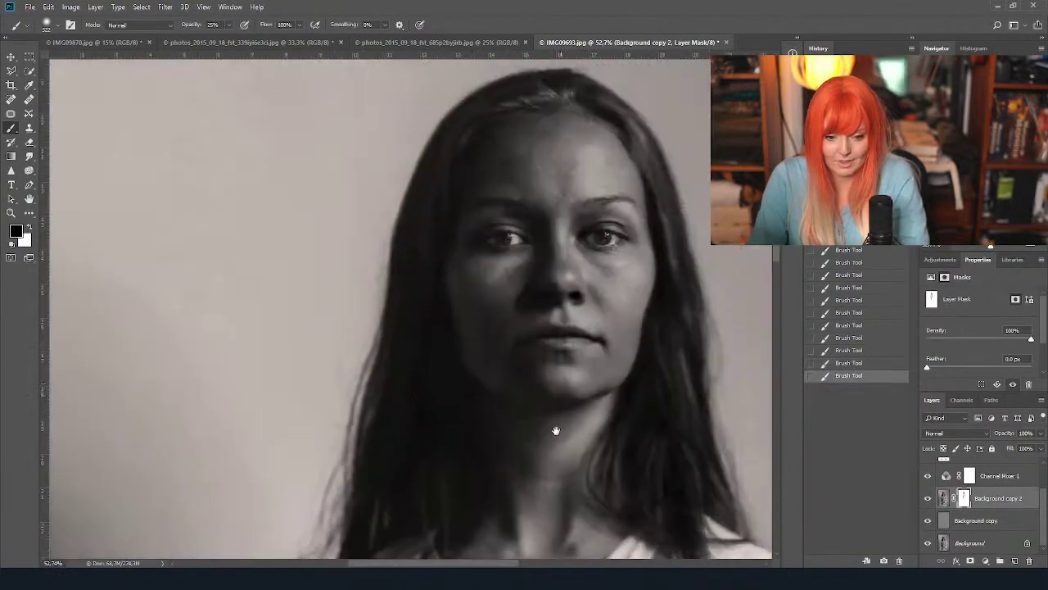
{"action": "scroll", "coordinate": [620, 328], "scroll_direction": "up", "scroll_amount": 3}
{"action": "mouse_move", "coordinate": [562, 374]}
{"action": "left_mouse_down"}
{"action": "mouse_move", "coordinate": [597, 351]}
{"action": "mouse_move", "coordinate": [666, 363]}
{"action": "left_mouse_up"}
{"action": "scroll", "coordinate": [597, 139], "scroll_direction": "up", "scroll_amount": 1}
{"action": "left_click", "coordinate": [598, 140]}
{"action": "left_click_drag", "start_coordinate": [598, 139], "coordinate": [730, 351]}
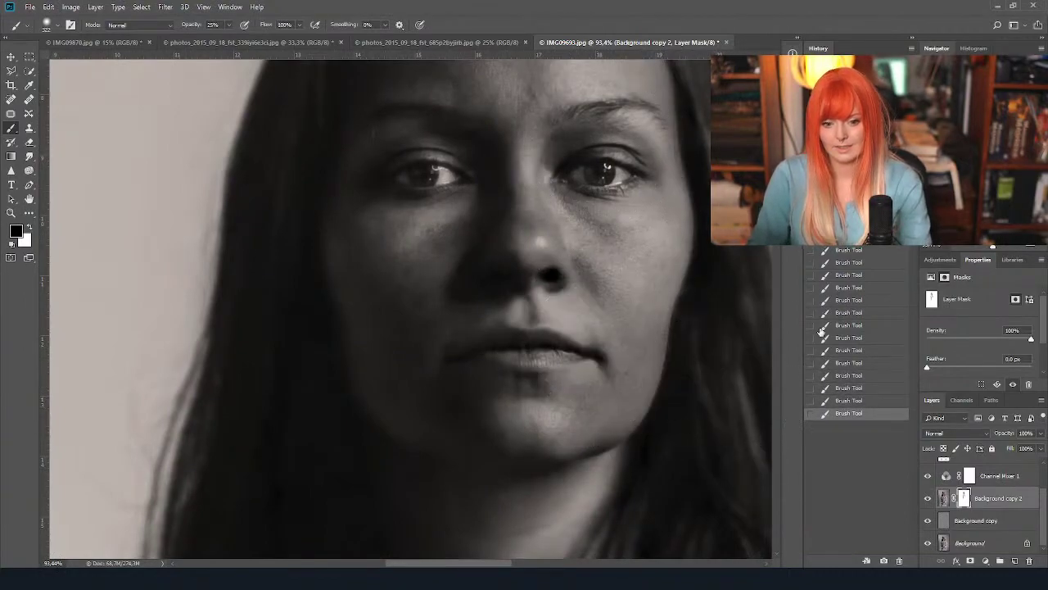
{"action": "left_click", "coordinate": [610, 156]}
{"action": "left_click", "coordinate": [613, 156]}
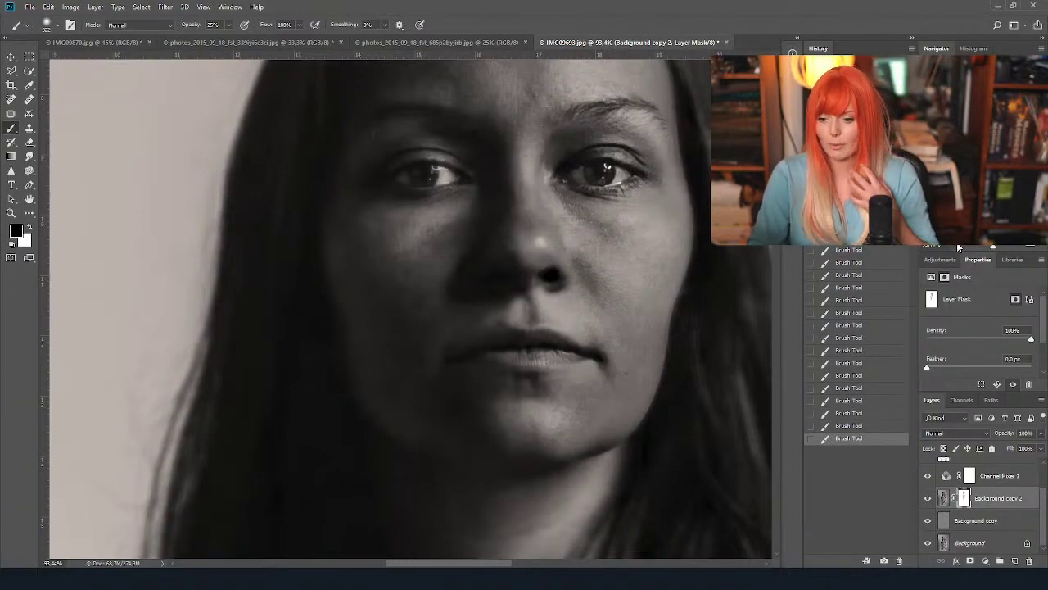
{"action": "left_click", "coordinate": [442, 177]}
{"action": "left_click", "coordinate": [515, 204]}
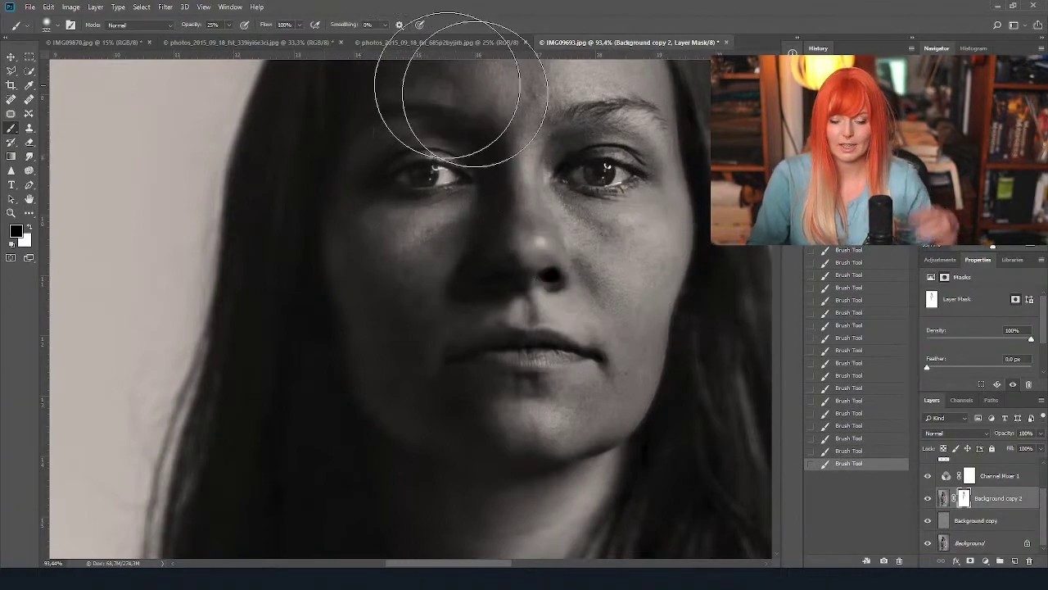
Undo the last two mask strokes in History and zoom out to the whole portrait.
{"action": "left_click", "coordinate": [854, 438]}
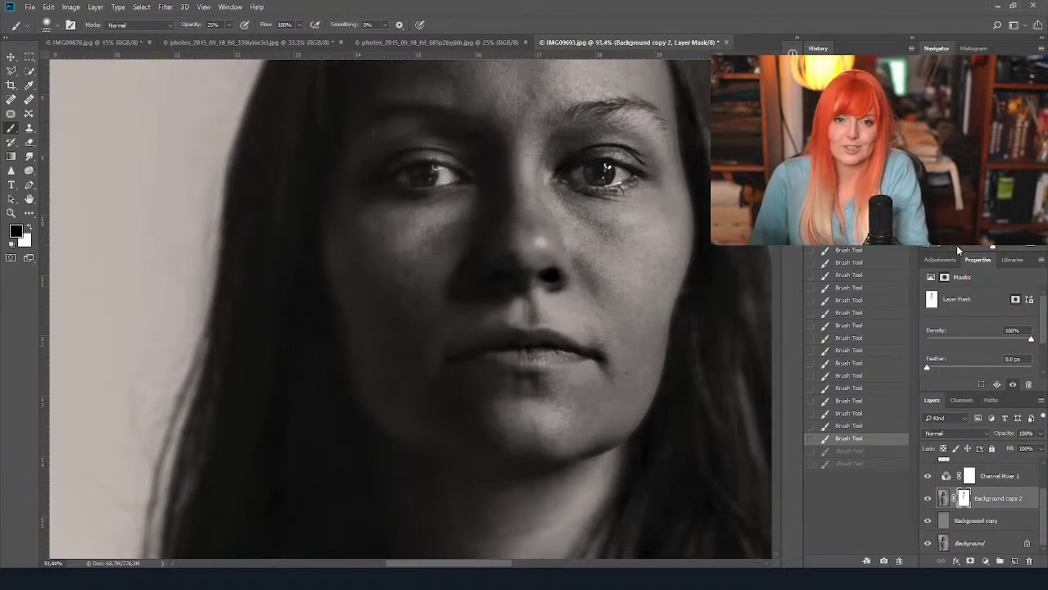
{"action": "key", "text": "ctrl+minus"}
{"action": "key", "text": "ctrl+minus"}
{"action": "key", "text": "ctrl+minus"}
{"action": "key", "text": "ctrl+minus"}
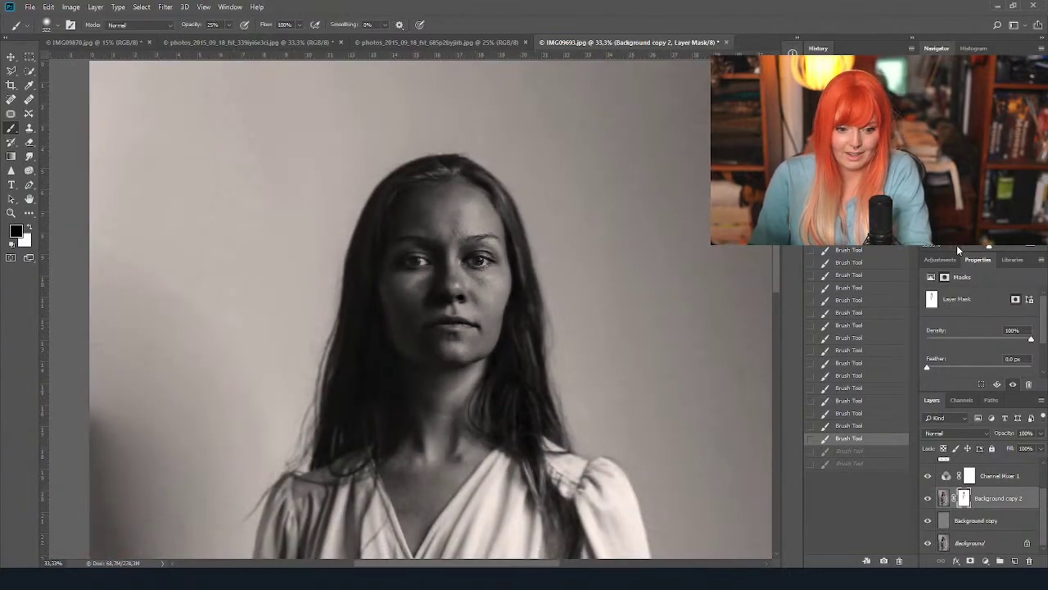
{"action": "key", "text": "ctrl+minus"}
{"action": "scroll", "coordinate": [495, 282], "scroll_direction": "down", "scroll_amount": 3}
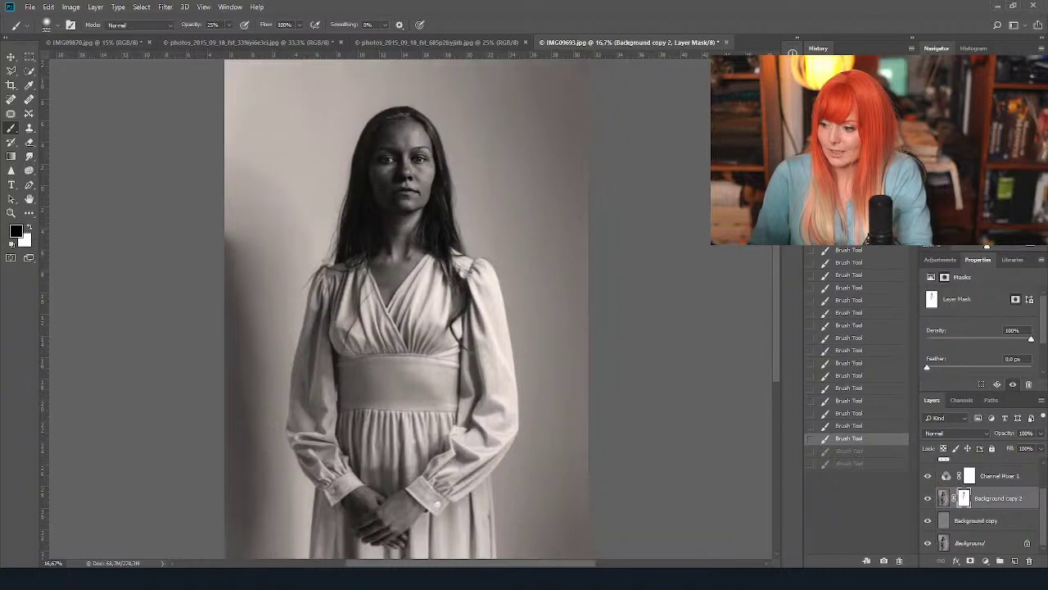
{"action": "scroll", "coordinate": [496, 283], "scroll_direction": "down", "scroll_amount": 1}
{"action": "scroll", "coordinate": [495, 283], "scroll_direction": "up", "scroll_amount": 1}
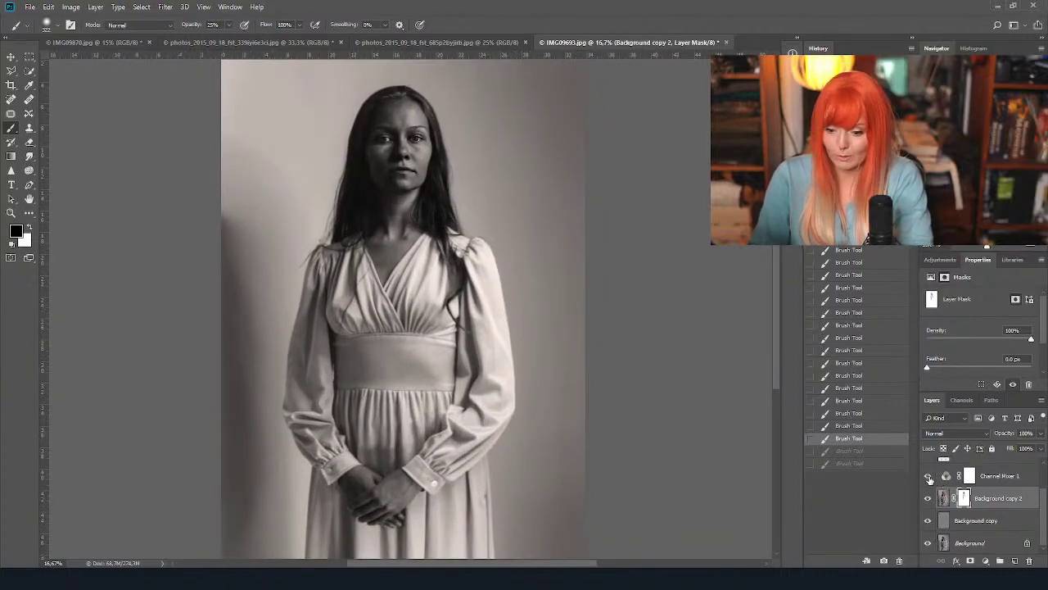
{"action": "left_click", "coordinate": [929, 477]}
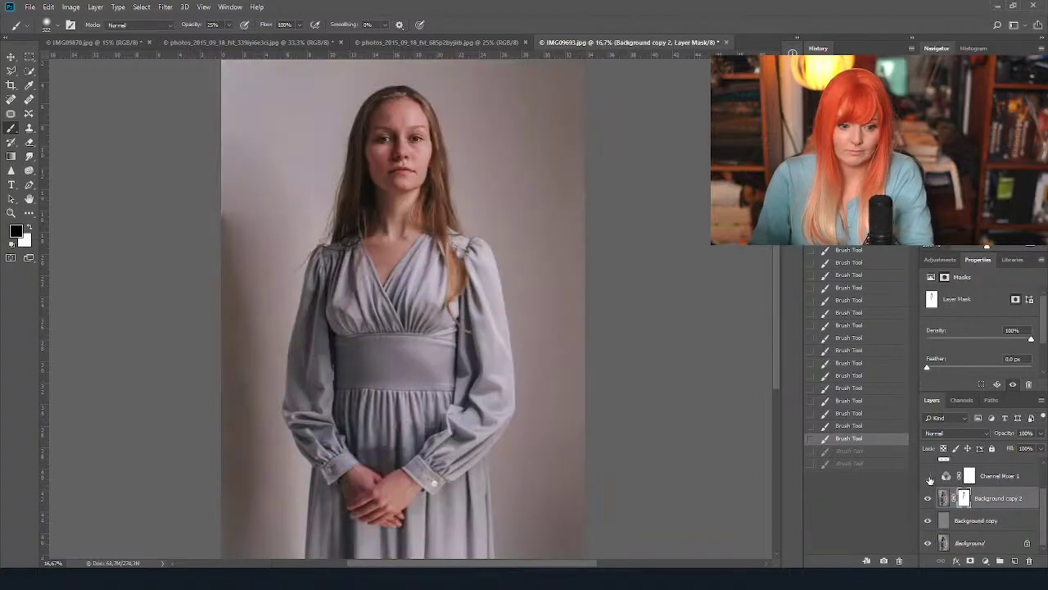
{"action": "left_click", "coordinate": [929, 475]}
{"action": "scroll", "coordinate": [370, 109], "scroll_direction": "up", "scroll_amount": 2}
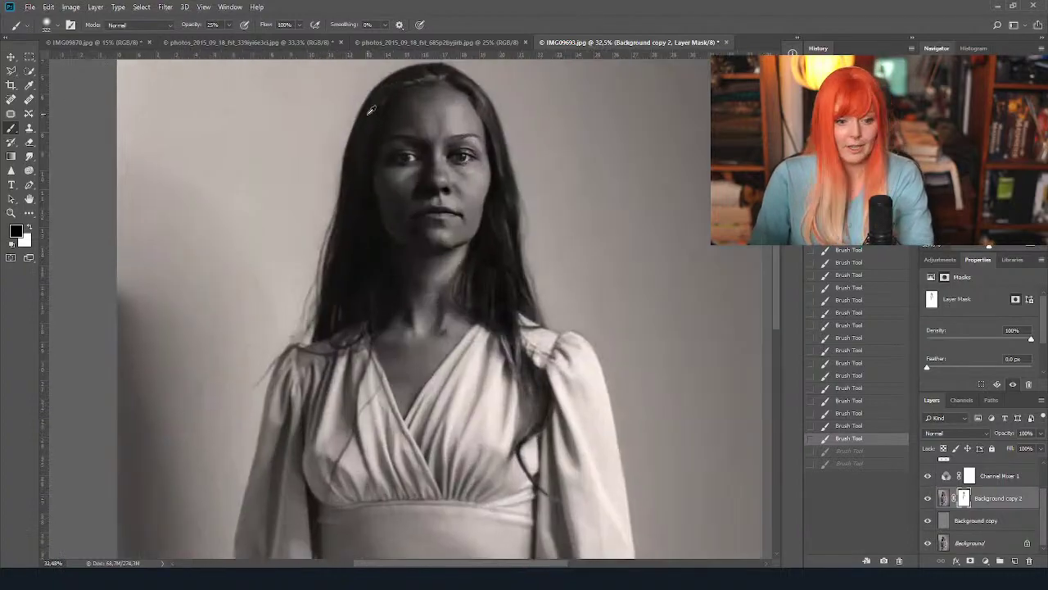
{"action": "scroll", "coordinate": [370, 109], "scroll_direction": "up", "scroll_amount": 2}
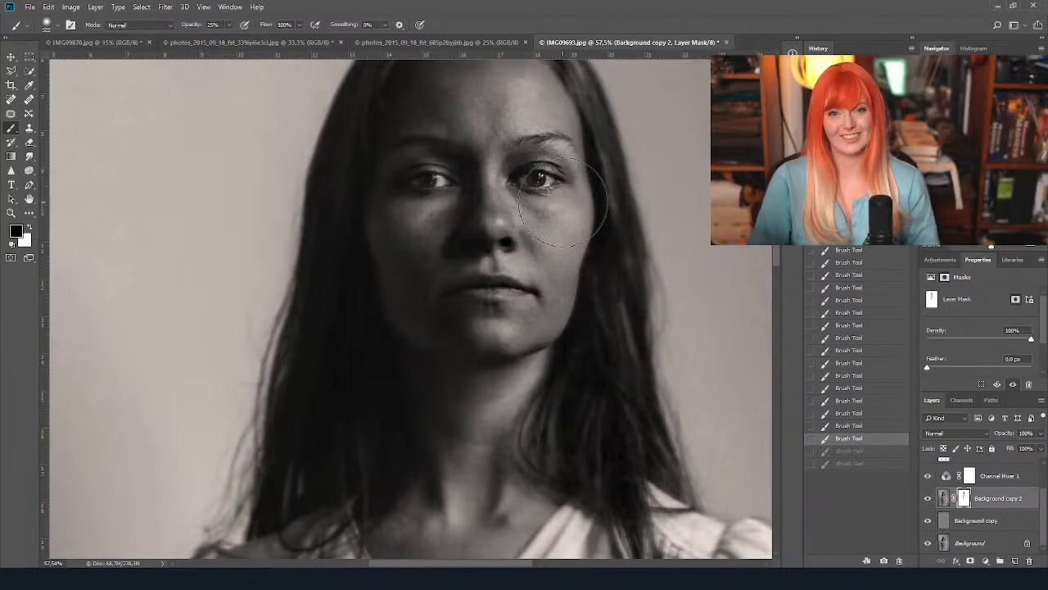
{"action": "scroll", "coordinate": [597, 234], "scroll_direction": "up", "scroll_amount": 2}
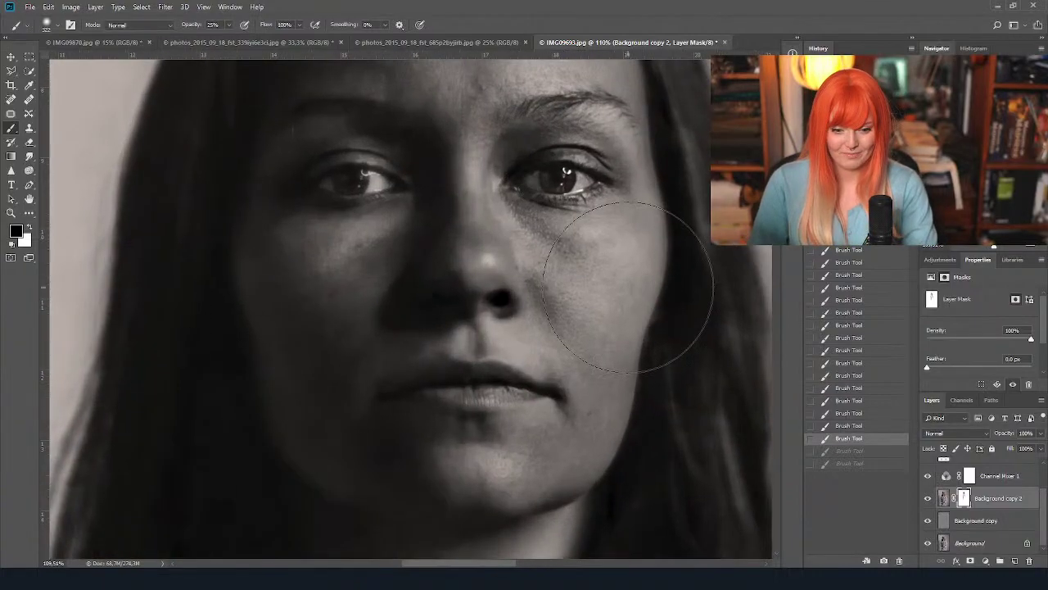
{"action": "scroll", "coordinate": [986, 511], "scroll_direction": "up", "scroll_amount": 2}
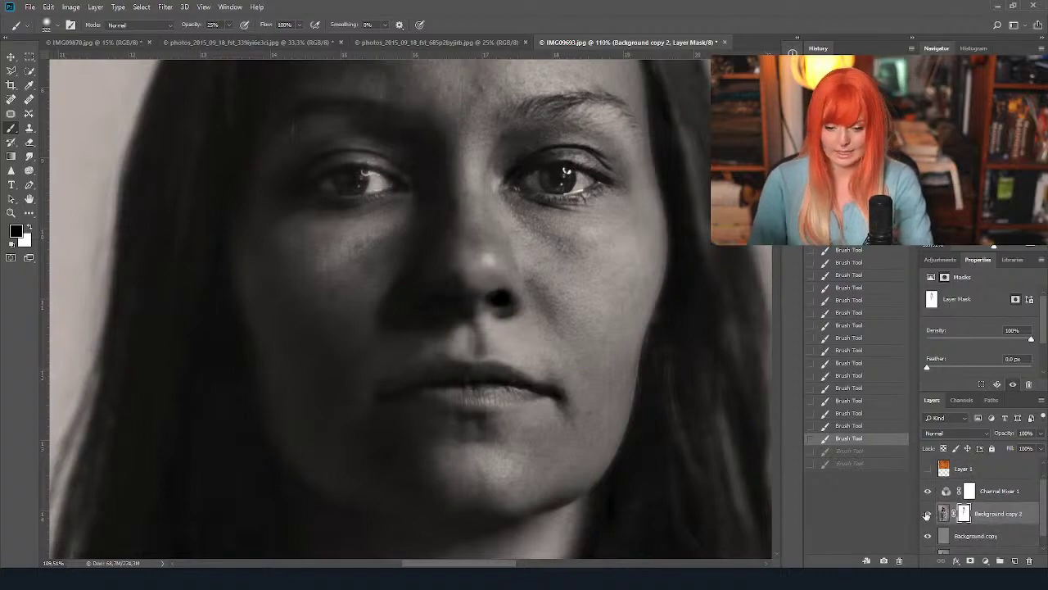
{"action": "scroll", "coordinate": [977, 525], "scroll_direction": "down", "scroll_amount": 1}
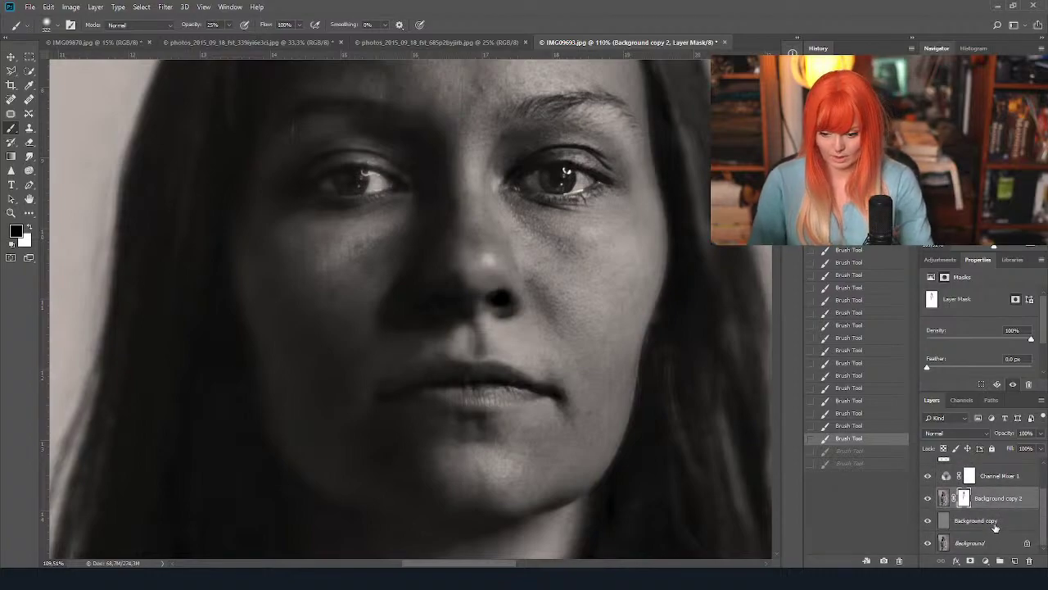
{"action": "left_click", "coordinate": [994, 526]}
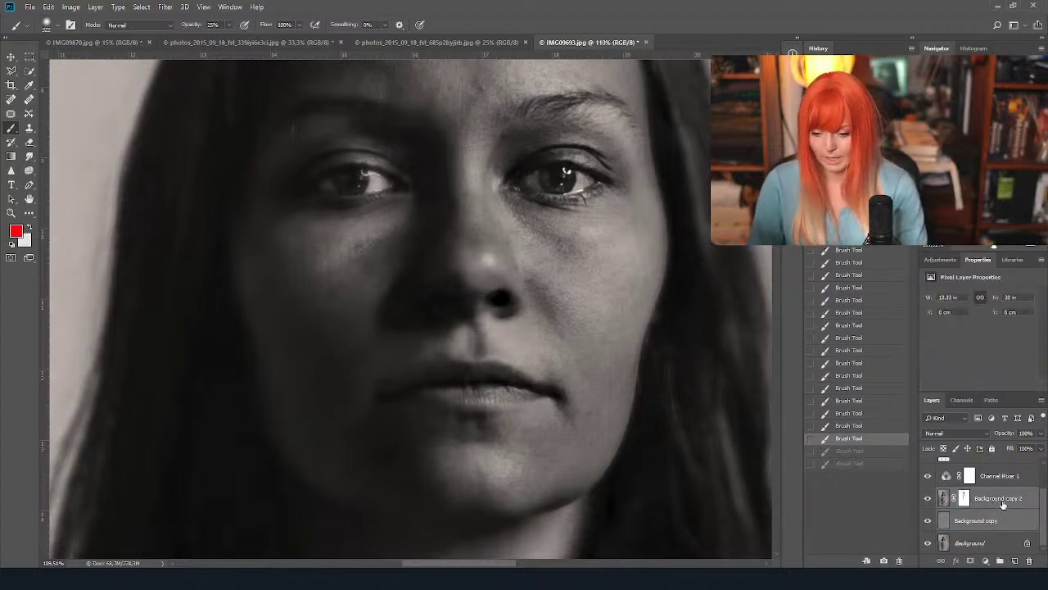
Duplicate Background copy 2, undoing an accidental merge that washed out the photo.
{"action": "left_click_drag", "start_coordinate": [1003, 504], "coordinate": [1016, 560]}
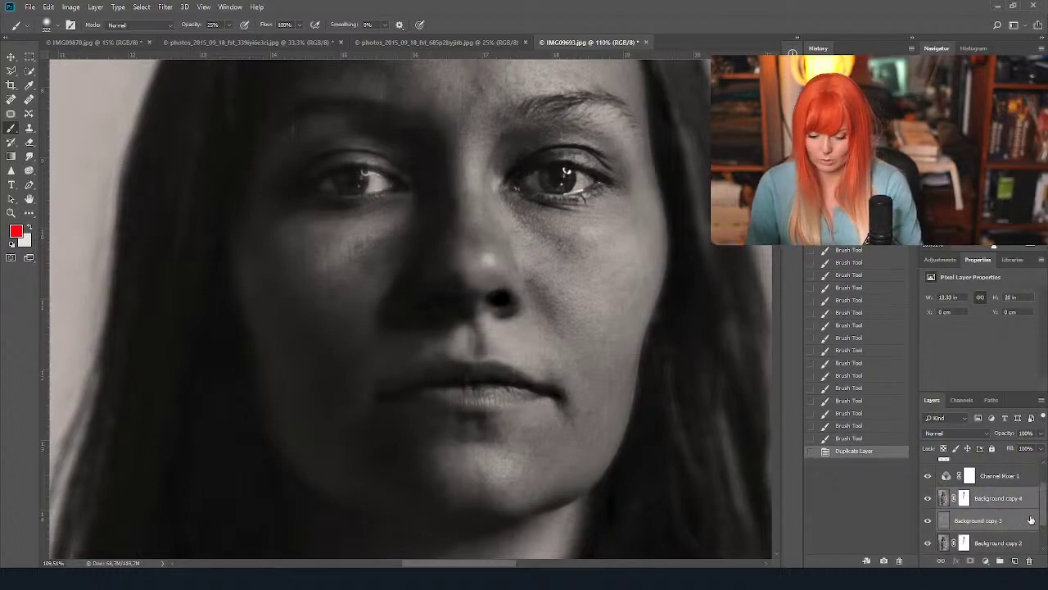
{"action": "left_click", "coordinate": [1022, 520]}
{"action": "left_click", "coordinate": [855, 452]}
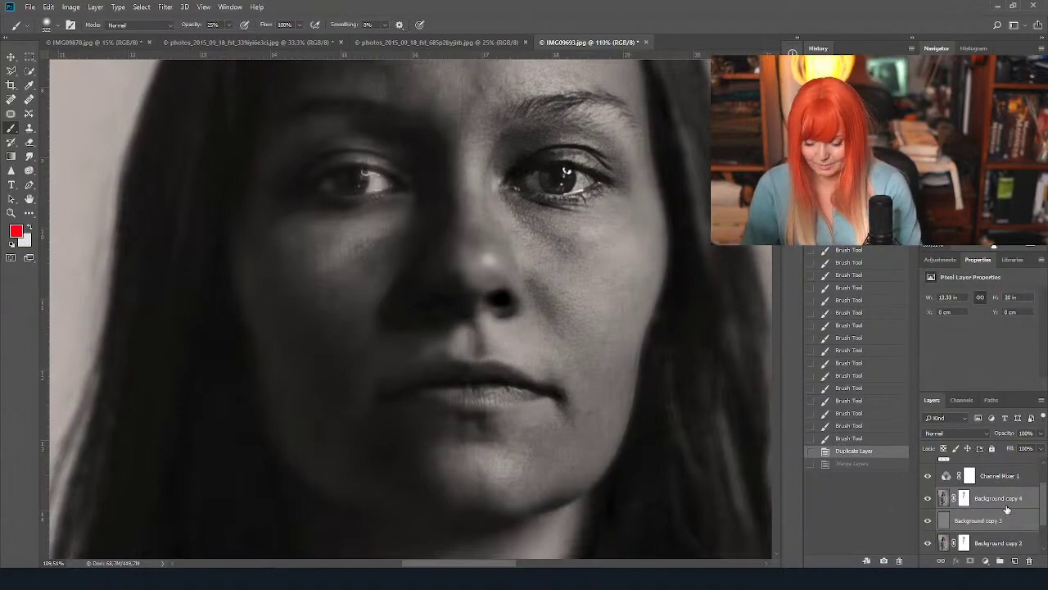
{"action": "key", "text": "ctrl+t"}
{"action": "key", "text": "m"}
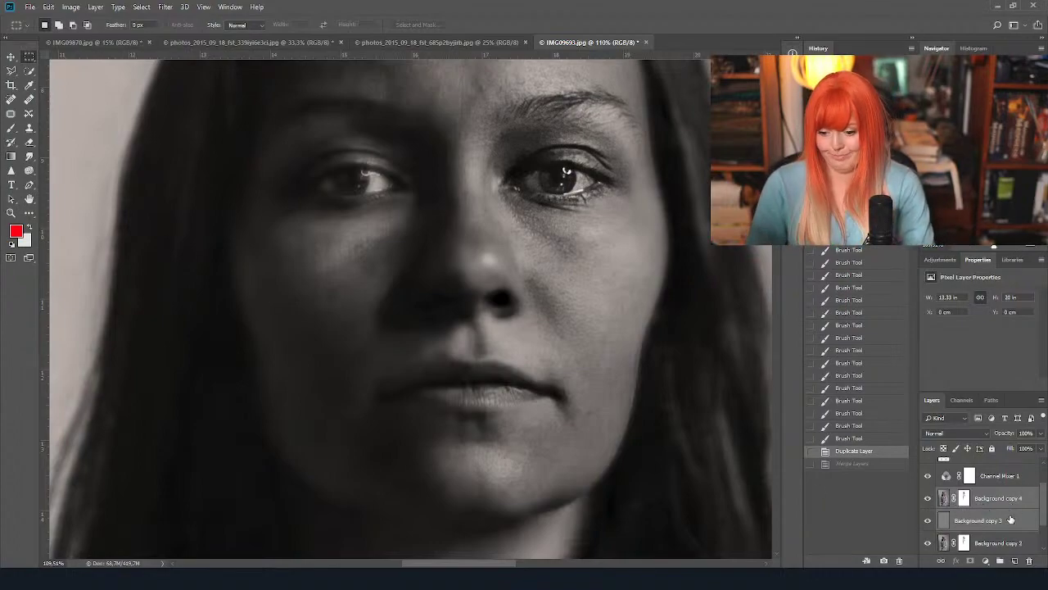
Rearrange the copy layers in the stack and make another duplicate layer.
{"action": "mouse_move", "coordinate": [1008, 518]}
{"action": "left_mouse_down"}
{"action": "mouse_move", "coordinate": [1003, 501]}
{"action": "mouse_move", "coordinate": [994, 522]}
{"action": "left_mouse_up"}
{"action": "scroll", "coordinate": [994, 522], "scroll_direction": "down", "scroll_amount": 1}
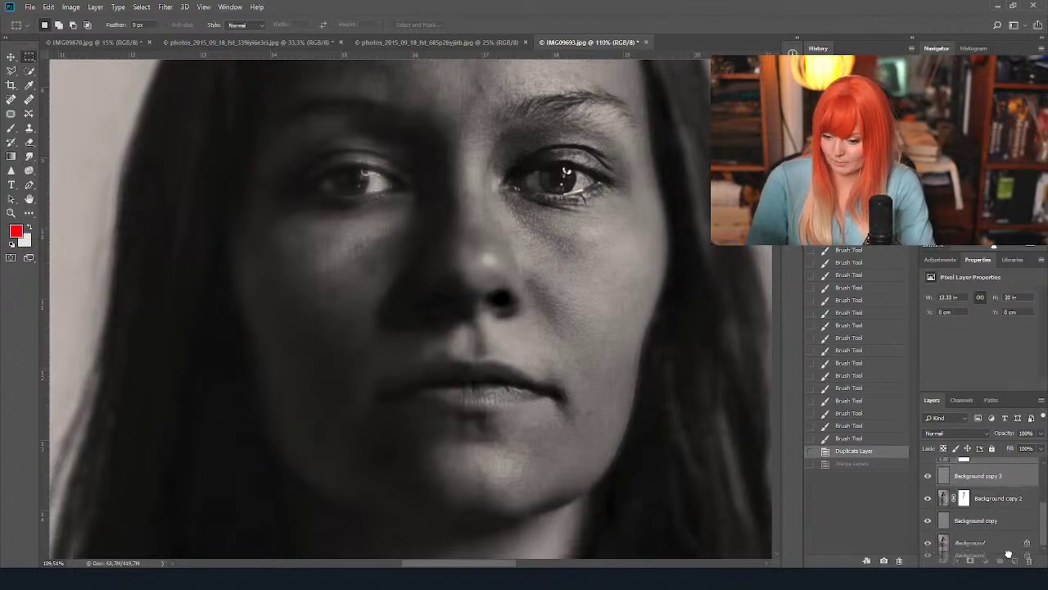
{"action": "left_click_drag", "start_coordinate": [1015, 561], "coordinate": [989, 489]}
{"action": "scroll", "coordinate": [991, 504], "scroll_direction": "up", "scroll_amount": 1}
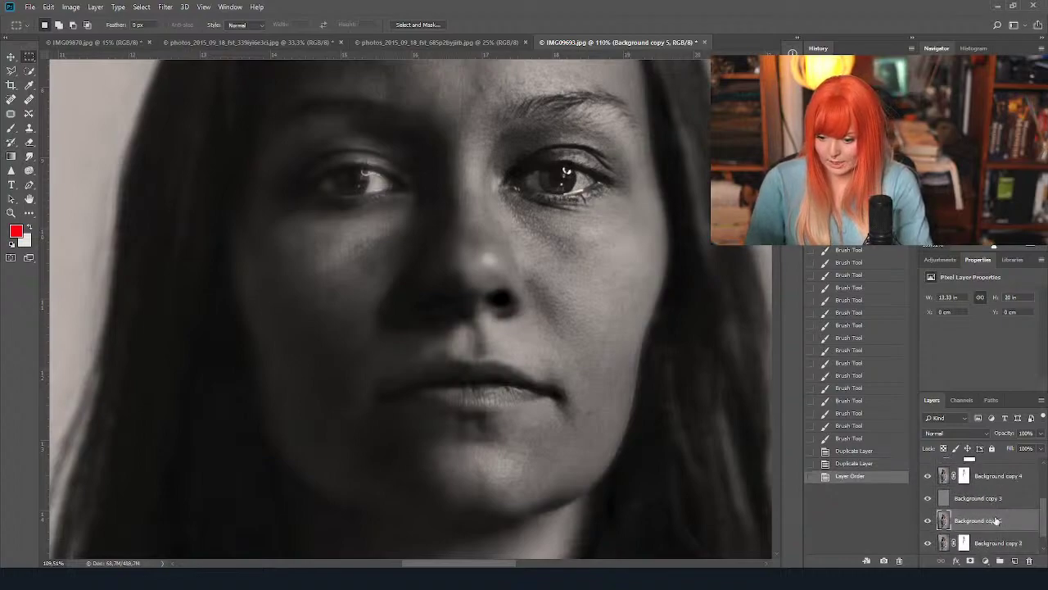
{"action": "scroll", "coordinate": [982, 504], "scroll_direction": "down", "scroll_amount": 1}
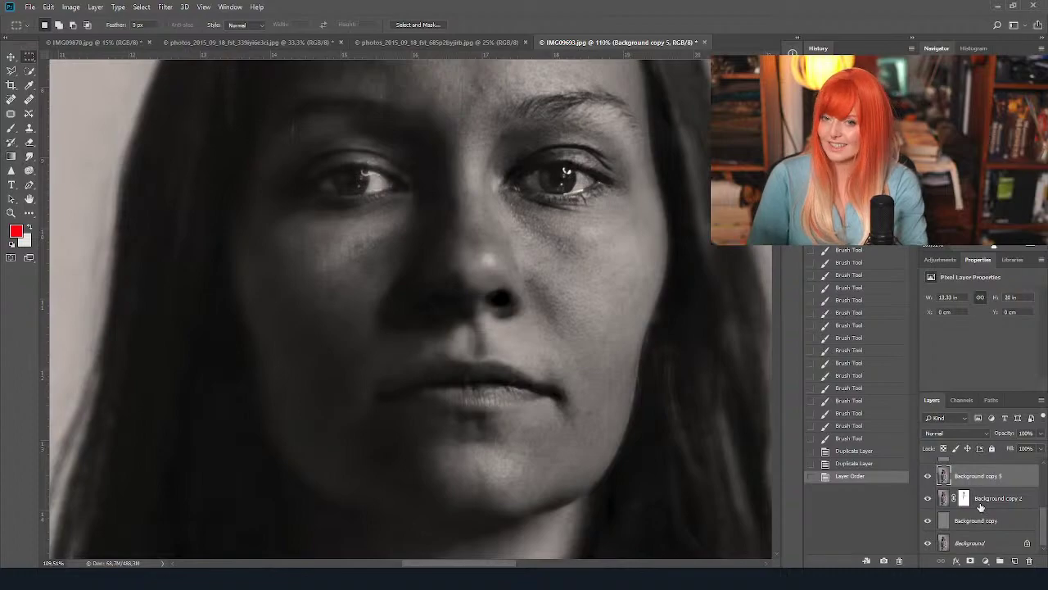
{"action": "scroll", "coordinate": [981, 508], "scroll_direction": "up", "scroll_amount": 2}
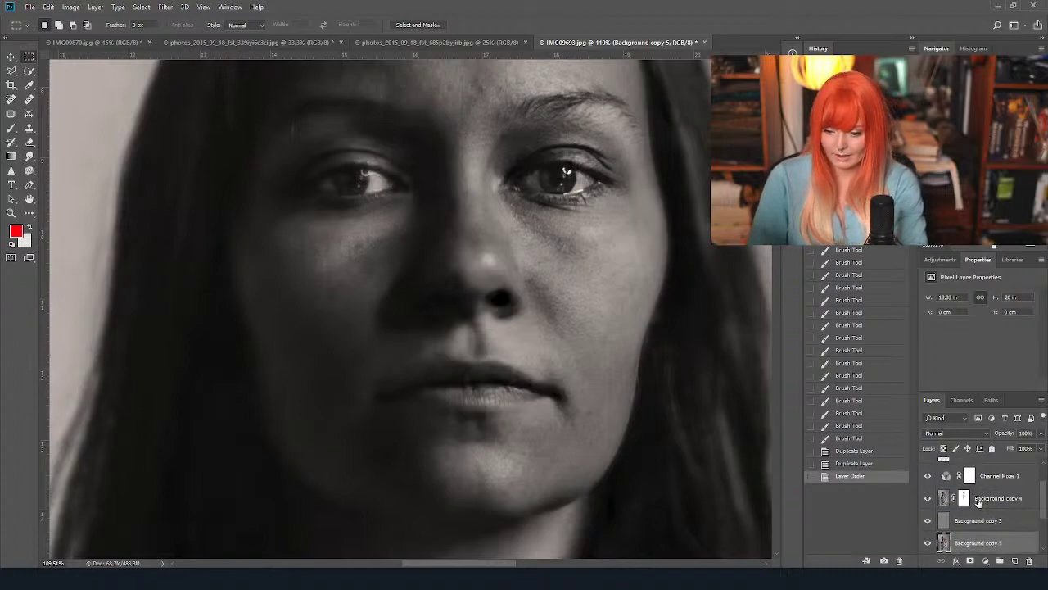
Merge the copies into Background copy 4 with Ctrl+E and duplicate it as Background copy 5.
{"action": "left_click", "coordinate": [978, 501]}
{"action": "key", "text": "ctrl+e"}
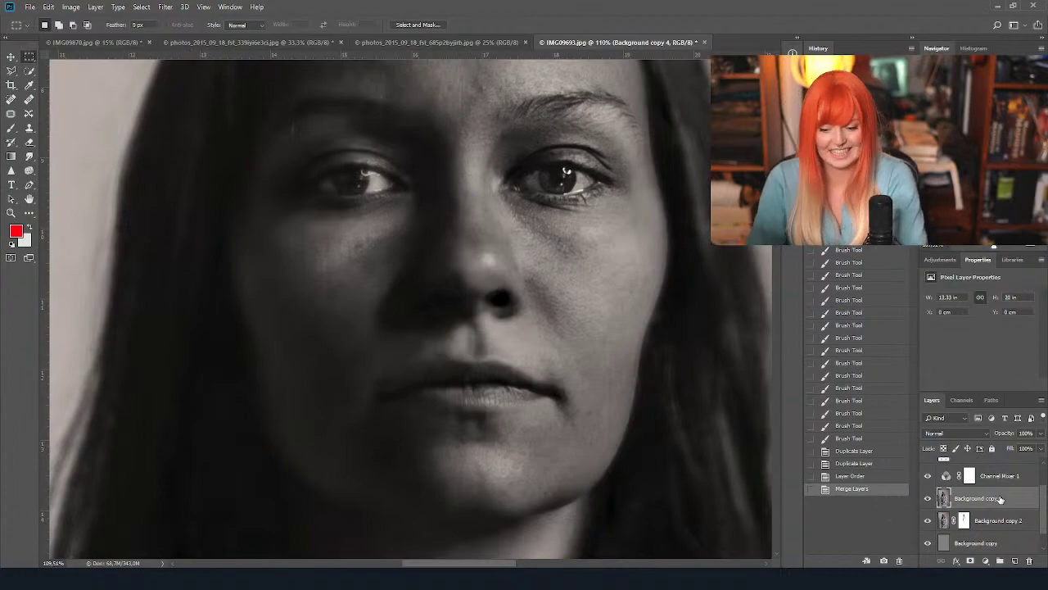
{"action": "left_click_drag", "start_coordinate": [999, 498], "coordinate": [1015, 561]}
Switch the Sponge to Desaturate and dab the skin around the right eye.
{"action": "scroll", "coordinate": [543, 192], "scroll_direction": "down", "scroll_amount": 2}
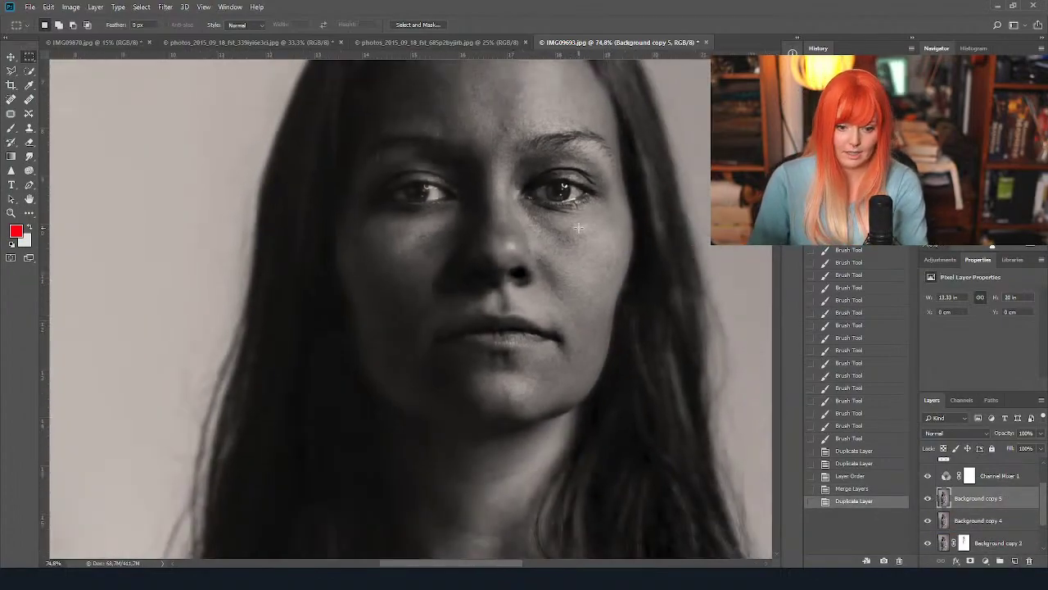
{"action": "scroll", "coordinate": [590, 183], "scroll_direction": "up", "scroll_amount": 3}
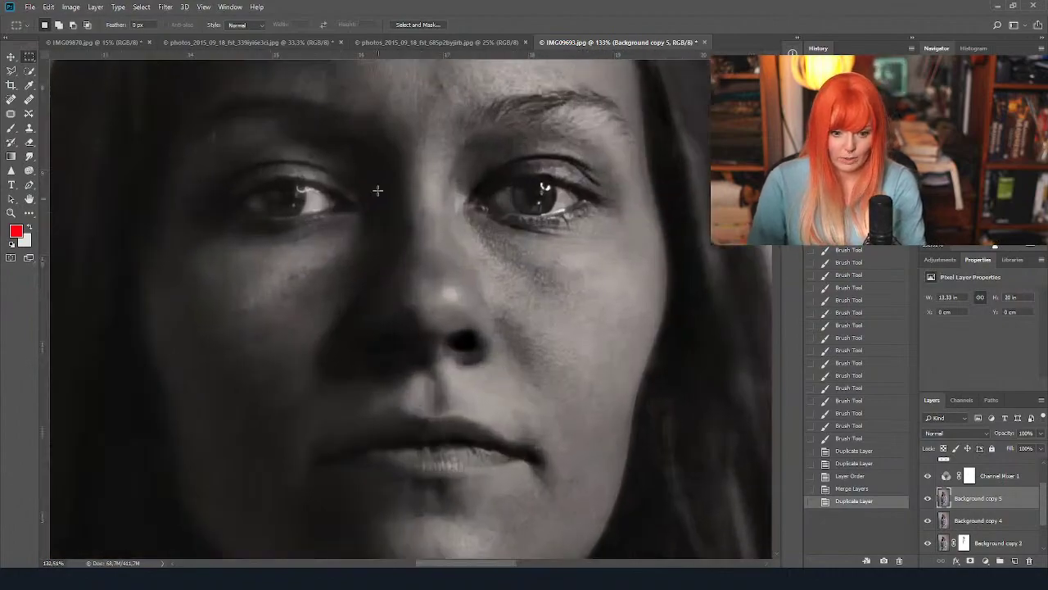
{"action": "left_click", "coordinate": [28, 174]}
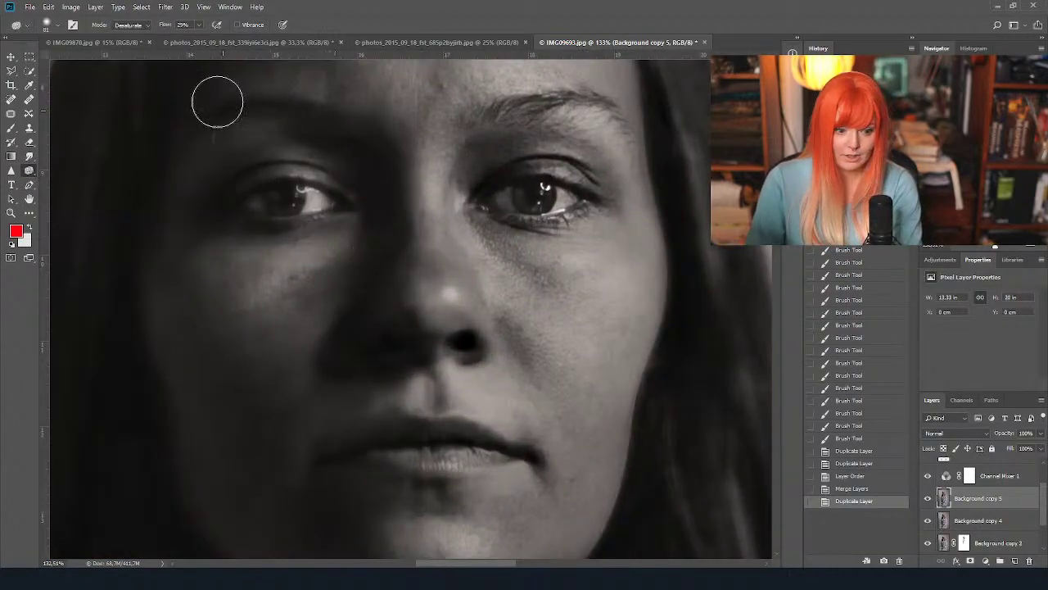
{"action": "left_click", "coordinate": [47, 25]}
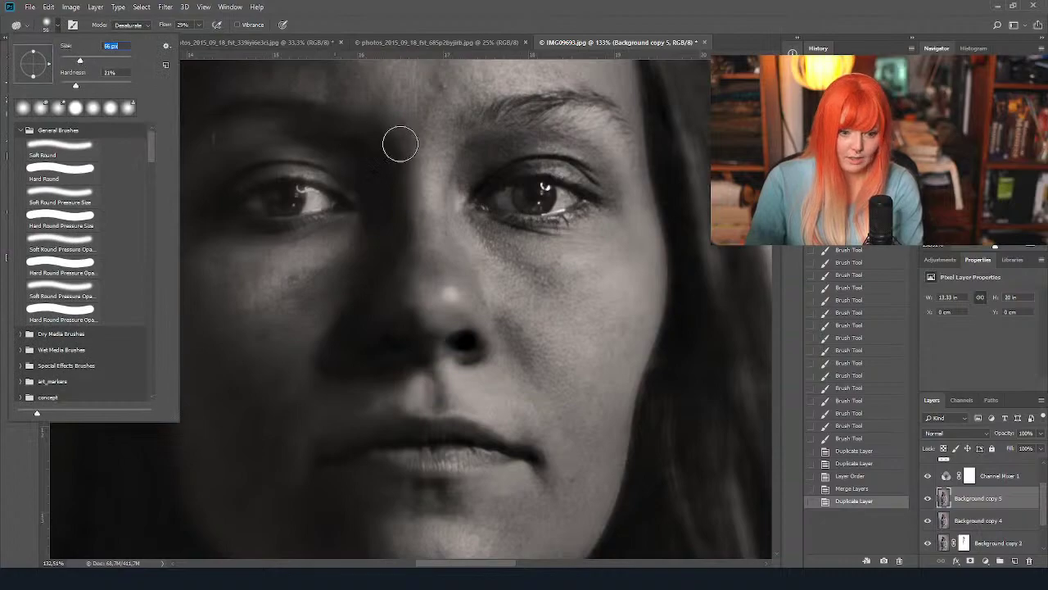
{"action": "left_click", "coordinate": [536, 199]}
{"action": "left_click", "coordinate": [532, 197]}
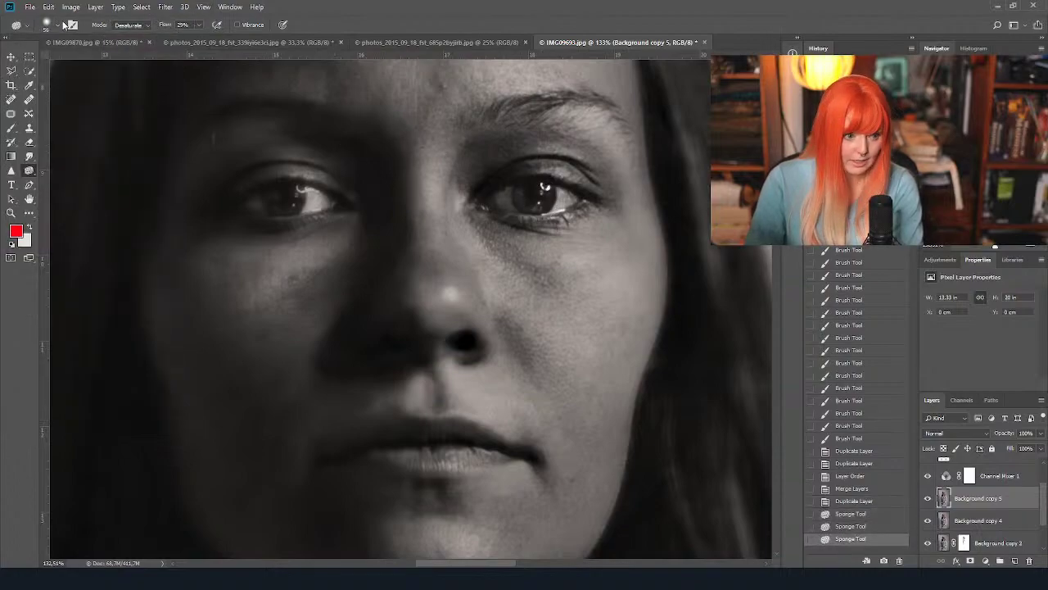
Set the desaturating sponge brush size to 21 px.
{"action": "left_click", "coordinate": [49, 25]}
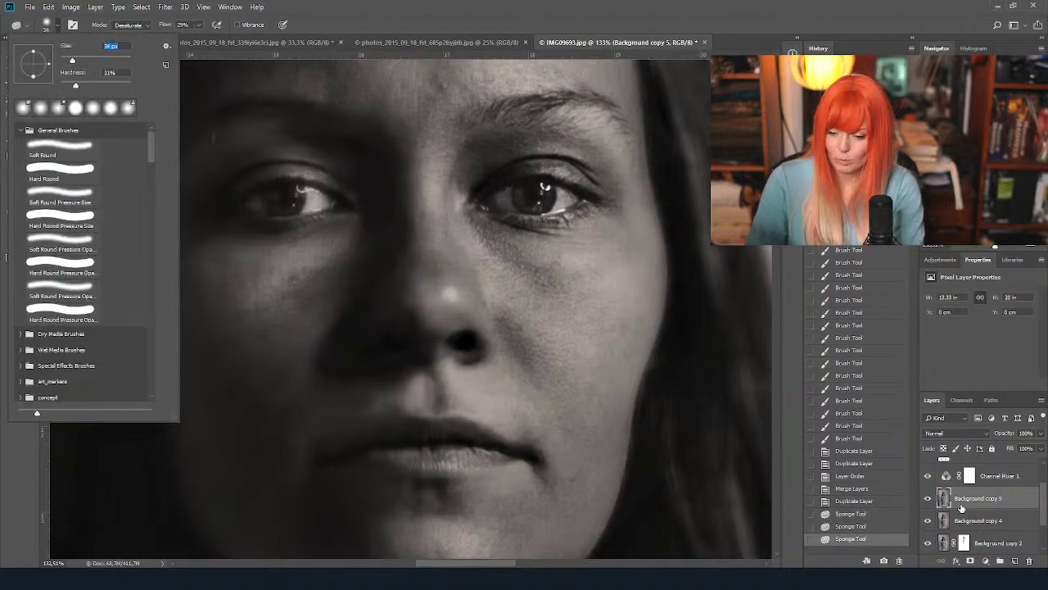
{"action": "scroll", "coordinate": [927, 472], "scroll_direction": "up", "scroll_amount": 2}
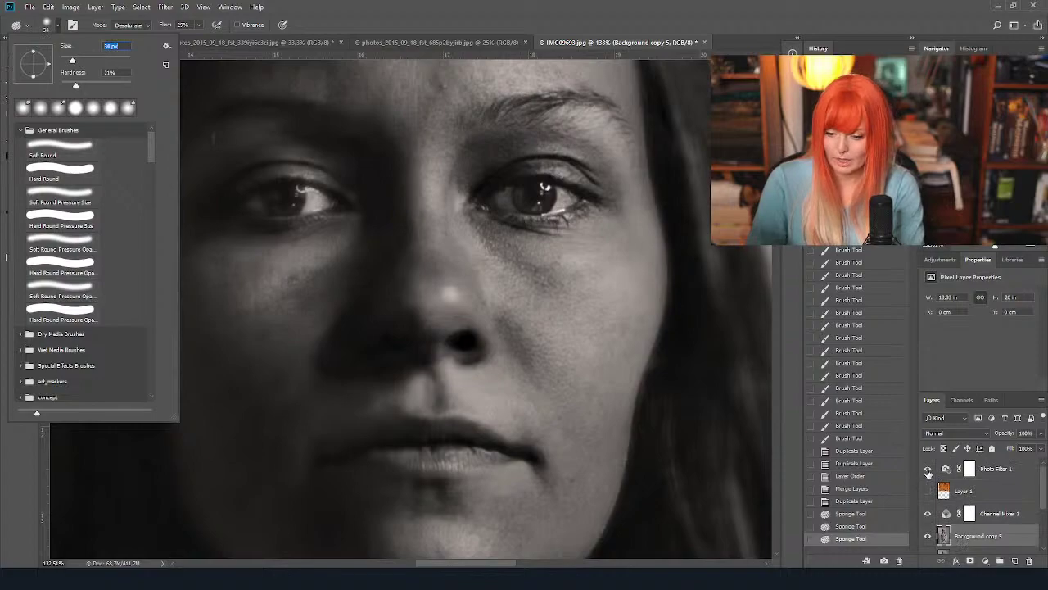
{"action": "left_click", "coordinate": [580, 11]}
{"action": "scroll", "coordinate": [556, 241], "scroll_direction": "up", "scroll_amount": 2}
{"action": "scroll", "coordinate": [544, 193], "scroll_direction": "up", "scroll_amount": 2}
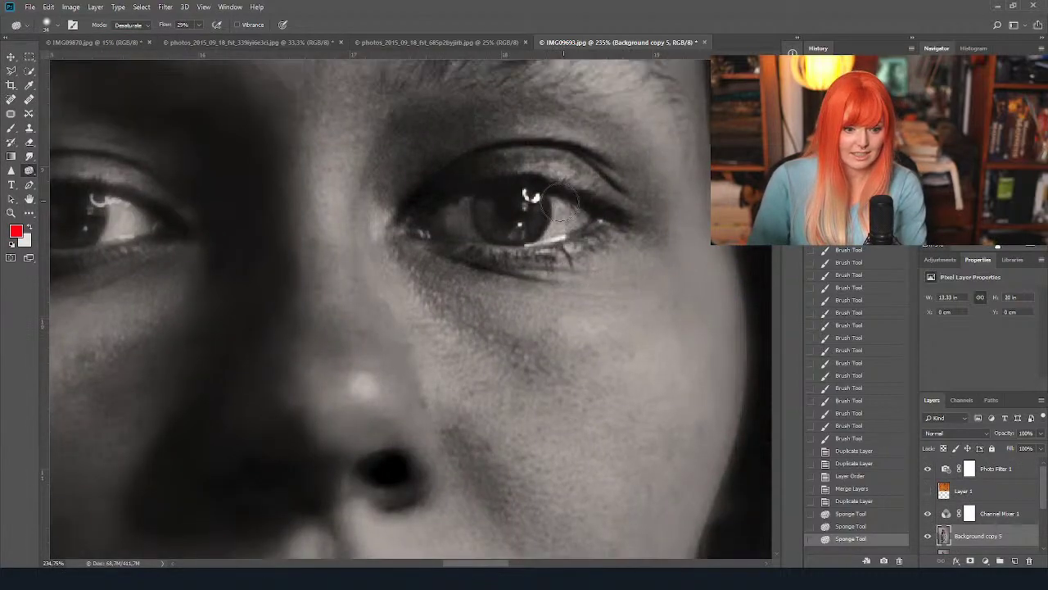
{"action": "left_click", "coordinate": [48, 26]}
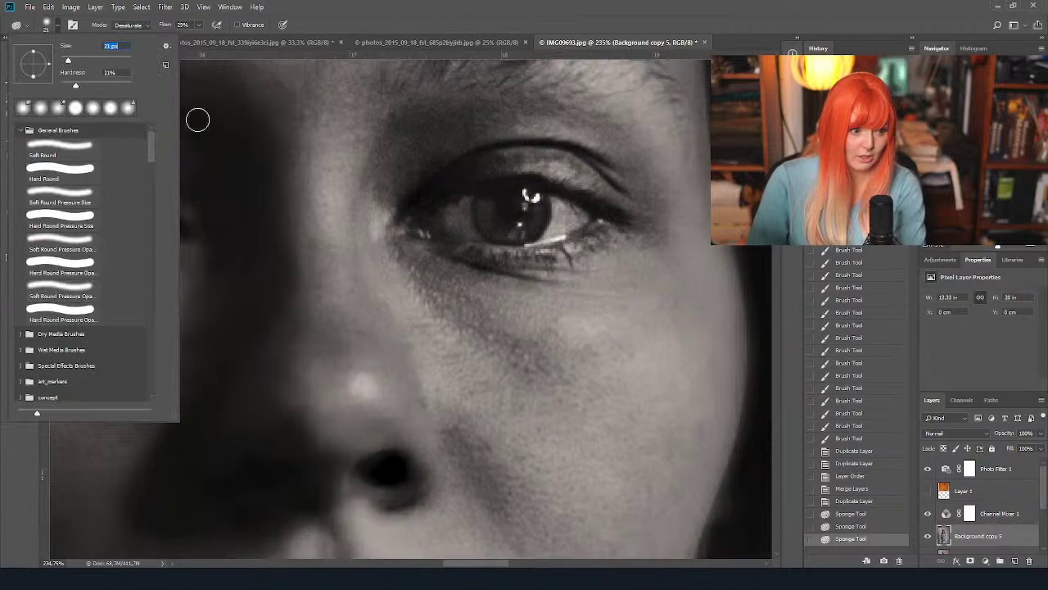
{"action": "left_click", "coordinate": [529, 210]}
Paint over both irises to darken and desaturate them.
{"action": "mouse_move", "coordinate": [529, 210]}
{"action": "left_mouse_down"}
{"action": "mouse_move", "coordinate": [536, 199]}
{"action": "mouse_move", "coordinate": [503, 232]}
{"action": "mouse_move", "coordinate": [464, 219]}
{"action": "mouse_move", "coordinate": [481, 202]}
{"action": "mouse_move", "coordinate": [503, 235]}
{"action": "mouse_move", "coordinate": [520, 235]}
{"action": "mouse_move", "coordinate": [481, 196]}
{"action": "mouse_move", "coordinate": [533, 239]}
{"action": "left_mouse_up"}
{"action": "left_click_drag", "start_coordinate": [485, 201], "coordinate": [532, 241]}
{"action": "scroll", "coordinate": [692, 309], "scroll_direction": "left", "scroll_amount": 5}
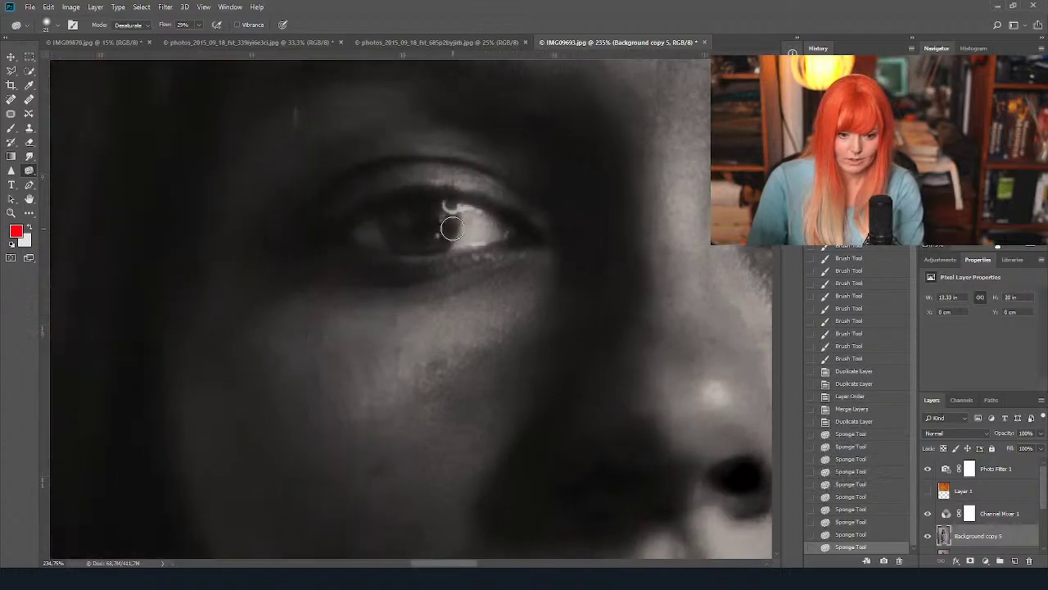
{"action": "mouse_move", "coordinate": [452, 230]}
{"action": "left_mouse_down"}
{"action": "mouse_move", "coordinate": [420, 241]}
{"action": "mouse_move", "coordinate": [402, 229]}
{"action": "mouse_move", "coordinate": [449, 243]}
{"action": "mouse_move", "coordinate": [466, 202]}
{"action": "mouse_move", "coordinate": [440, 233]}
{"action": "mouse_move", "coordinate": [406, 243]}
{"action": "mouse_move", "coordinate": [400, 224]}
{"action": "mouse_move", "coordinate": [461, 202]}
{"action": "mouse_move", "coordinate": [443, 235]}
{"action": "mouse_move", "coordinate": [409, 235]}
{"action": "mouse_move", "coordinate": [453, 224]}
{"action": "mouse_move", "coordinate": [484, 201]}
{"action": "left_mouse_up"}
{"action": "scroll", "coordinate": [660, 248], "scroll_direction": "down", "scroll_amount": 3}
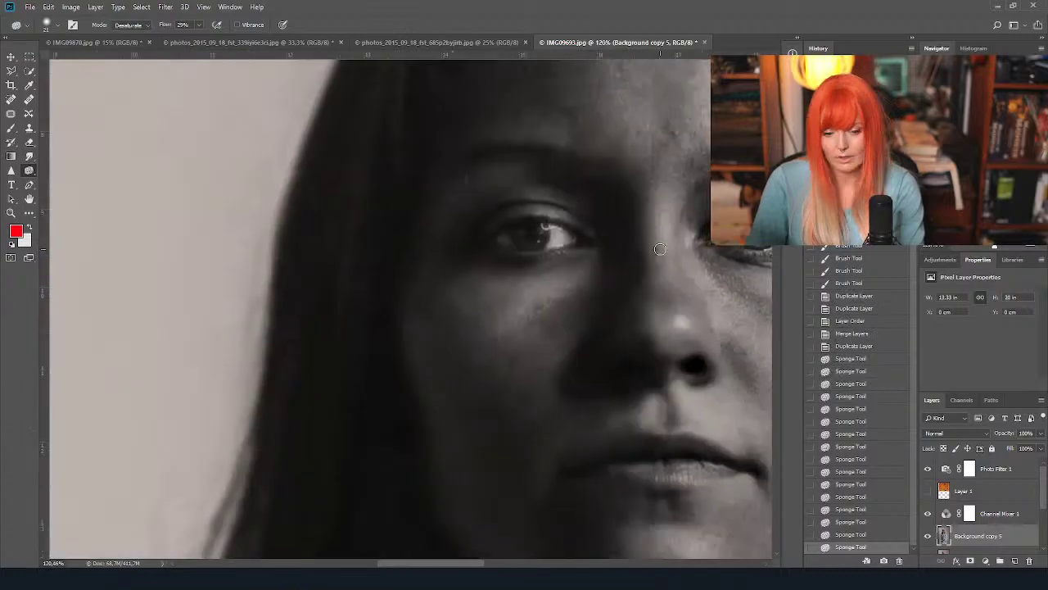
{"action": "scroll", "coordinate": [660, 249], "scroll_direction": "down", "scroll_amount": 4}
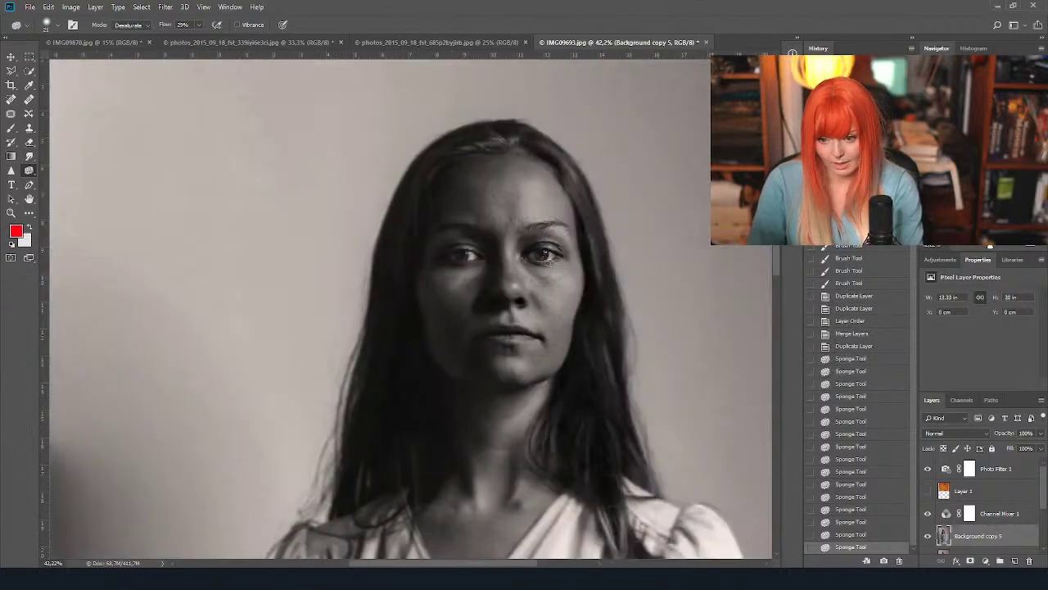
Toggle Background copy 5 visibility to compare before and after the eye edits.
{"action": "left_click", "coordinate": [928, 538]}
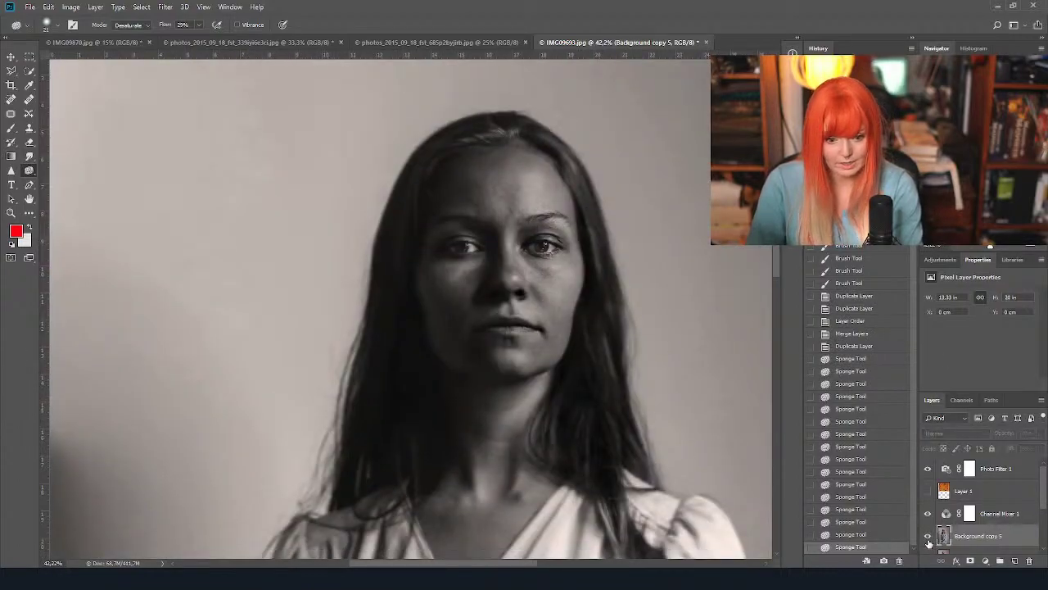
{"action": "left_click", "coordinate": [929, 539]}
{"action": "left_click", "coordinate": [929, 539]}
{"action": "left_click", "coordinate": [929, 539]}
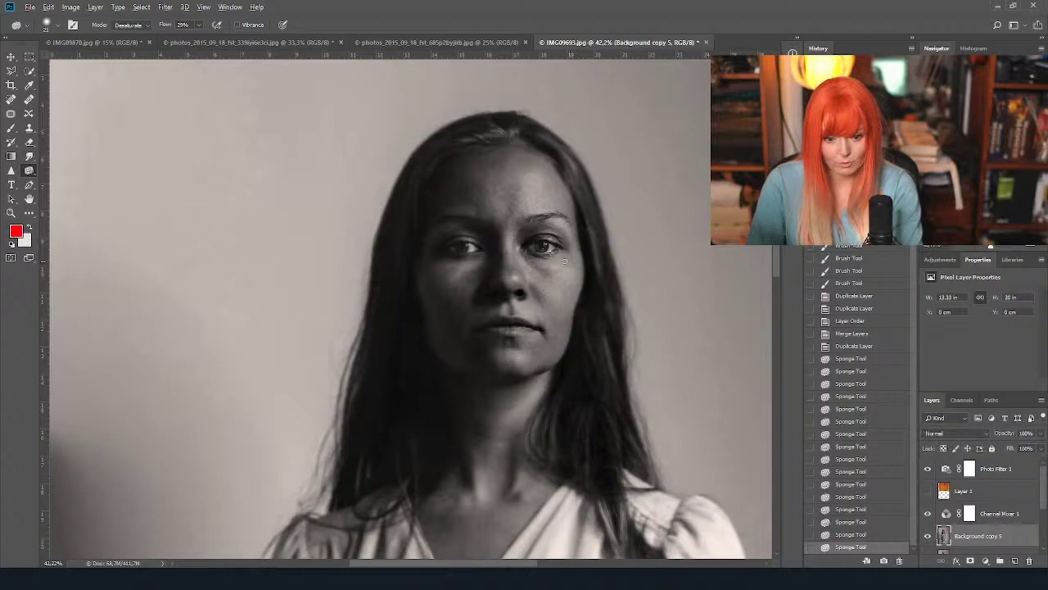
{"action": "scroll", "coordinate": [564, 261], "scroll_direction": "up", "scroll_amount": 5}
Dab extra desaturation on the skin around the right eye.
{"action": "left_click", "coordinate": [503, 235]}
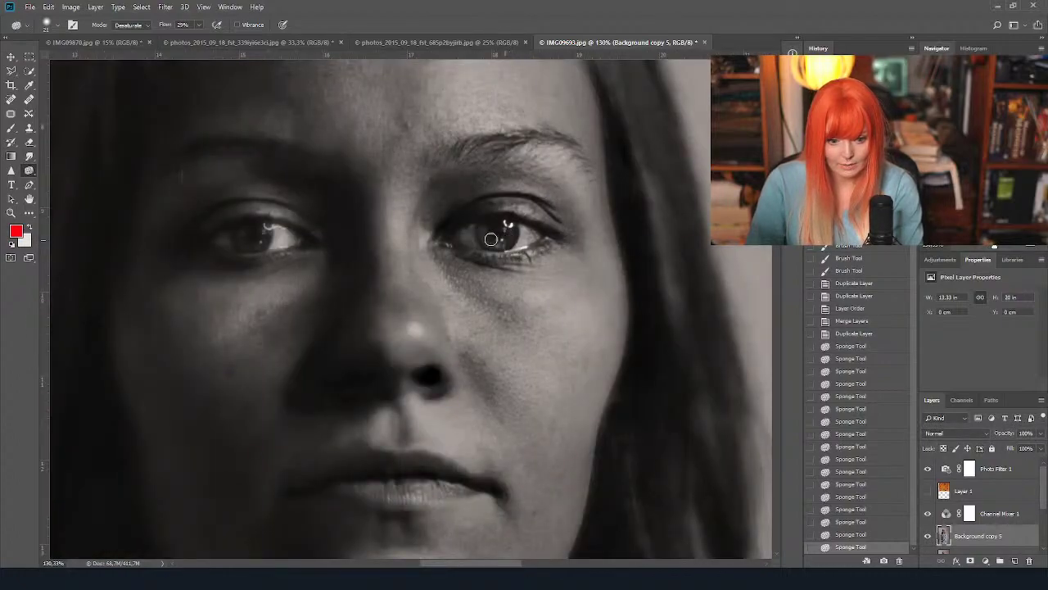
{"action": "left_click", "coordinate": [492, 237]}
{"action": "left_click", "coordinate": [483, 233]}
{"action": "left_click", "coordinate": [544, 232]}
{"action": "left_click", "coordinate": [550, 230]}
{"action": "scroll", "coordinate": [557, 241], "scroll_direction": "down", "scroll_amount": 4}
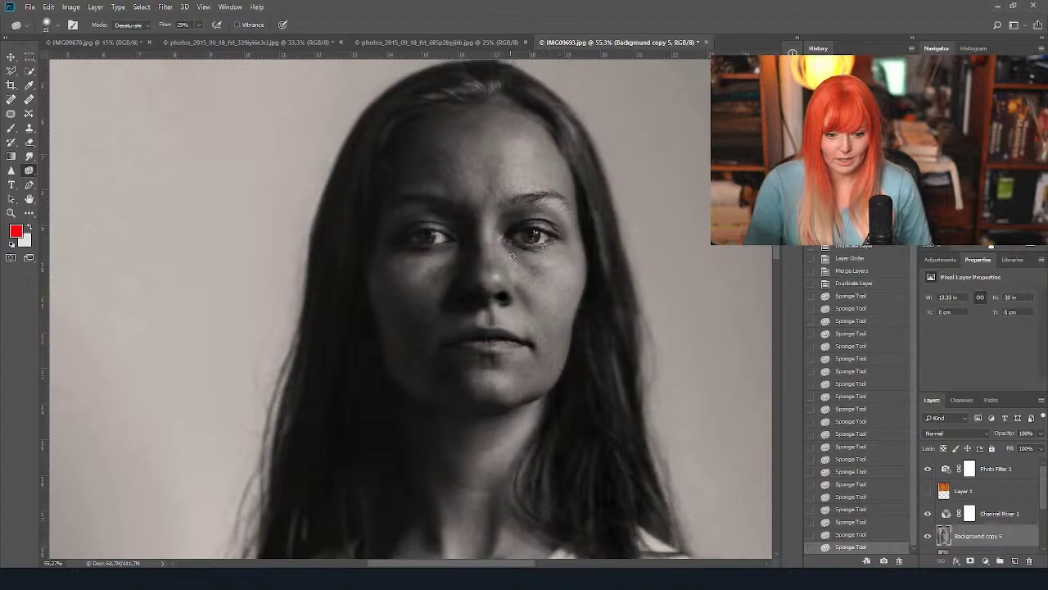
{"action": "scroll", "coordinate": [576, 229], "scroll_direction": "down", "scroll_amount": 5}
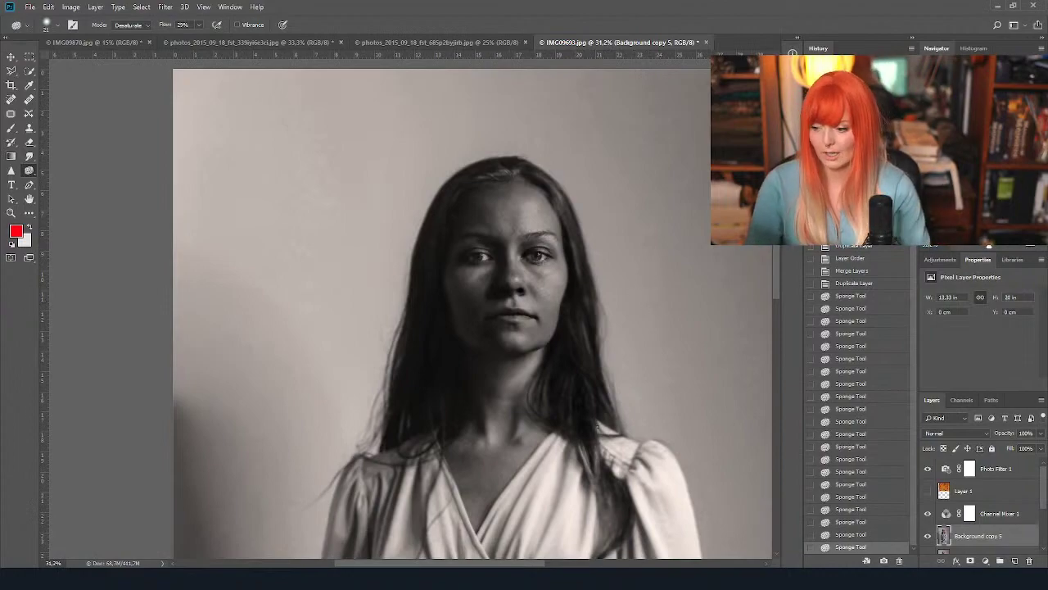
Paint a desaturating sponge stroke across the chin skin.
{"action": "scroll", "coordinate": [544, 343], "scroll_direction": "up", "scroll_amount": 8}
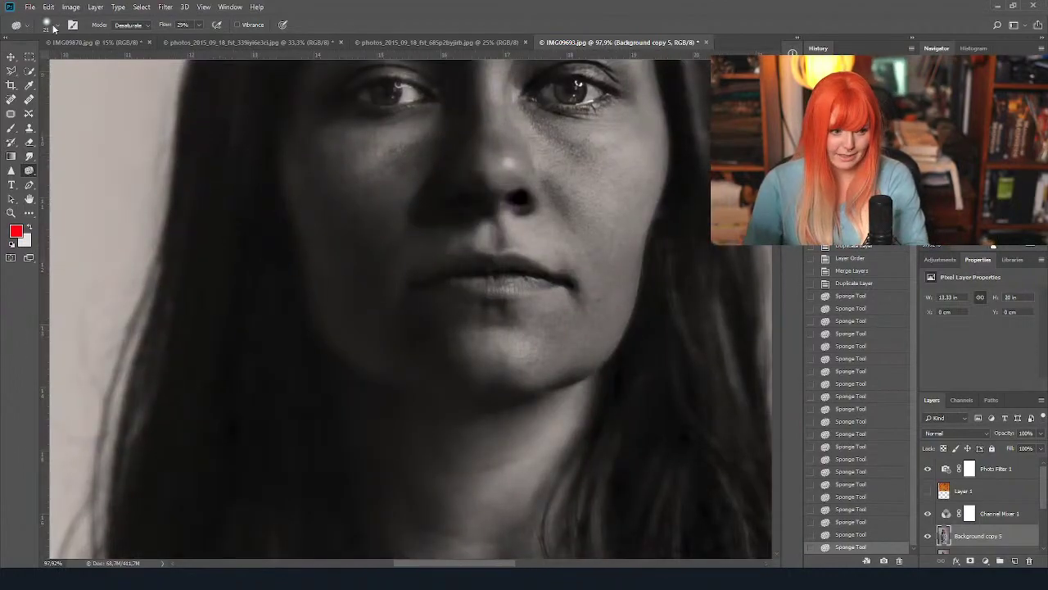
{"action": "left_click", "coordinate": [53, 27]}
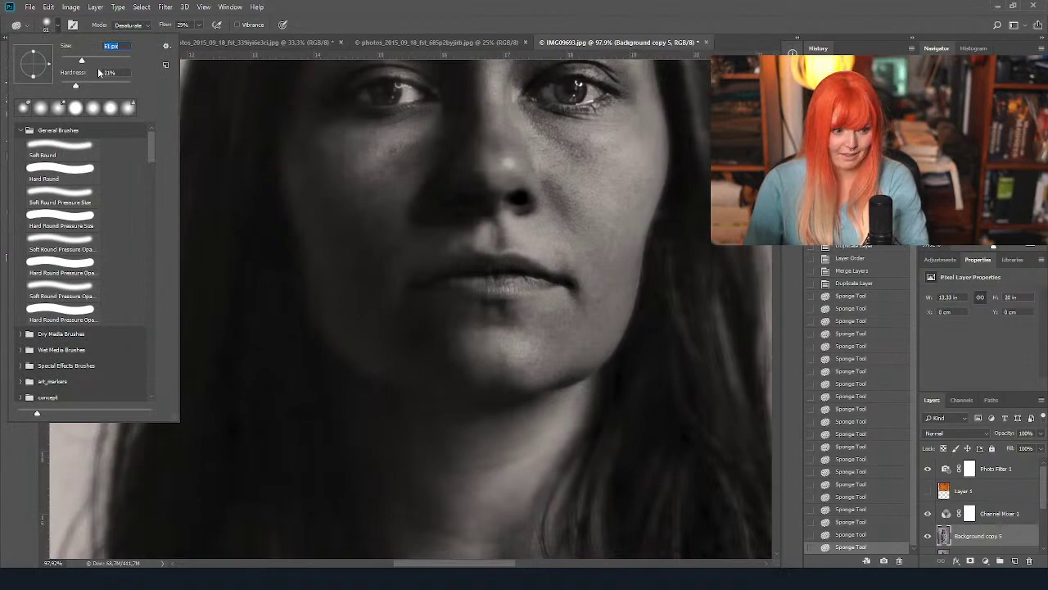
{"action": "left_click", "coordinate": [543, 362]}
{"action": "left_click_drag", "start_coordinate": [562, 323], "coordinate": [552, 323]}
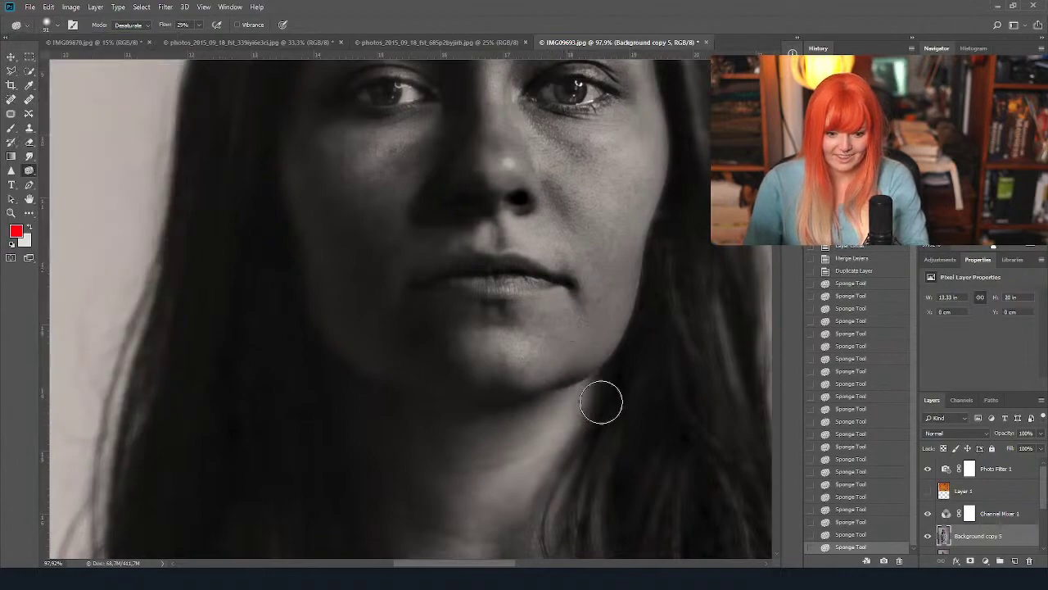
{"action": "scroll", "coordinate": [687, 264], "scroll_direction": "down", "scroll_amount": 5}
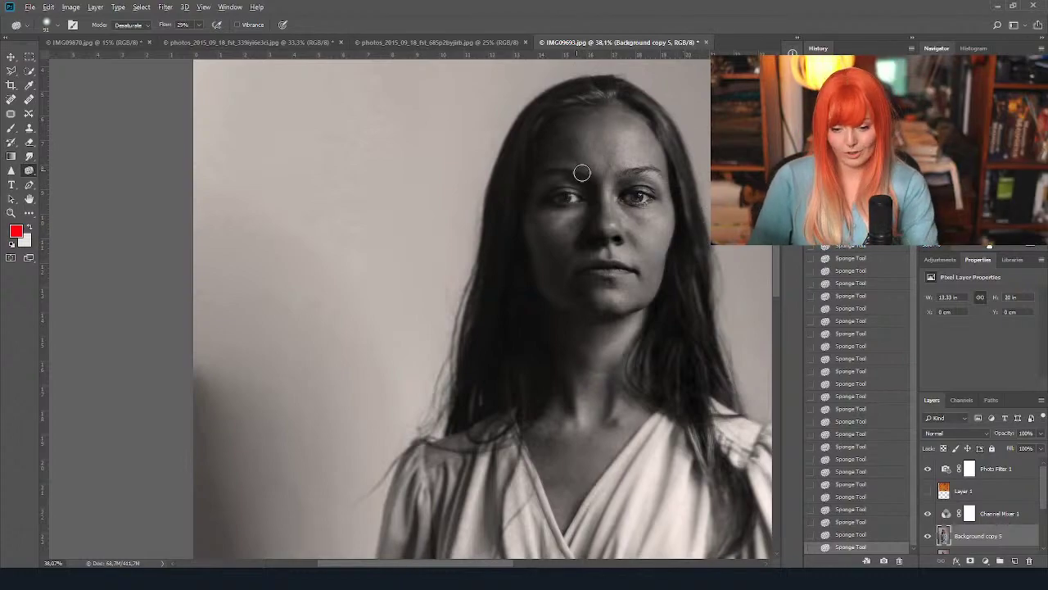
{"action": "scroll", "coordinate": [582, 172], "scroll_direction": "down", "scroll_amount": 2}
{"action": "scroll", "coordinate": [663, 253], "scroll_direction": "up", "scroll_amount": 2}
{"action": "scroll", "coordinate": [662, 245], "scroll_direction": "down", "scroll_amount": 3}
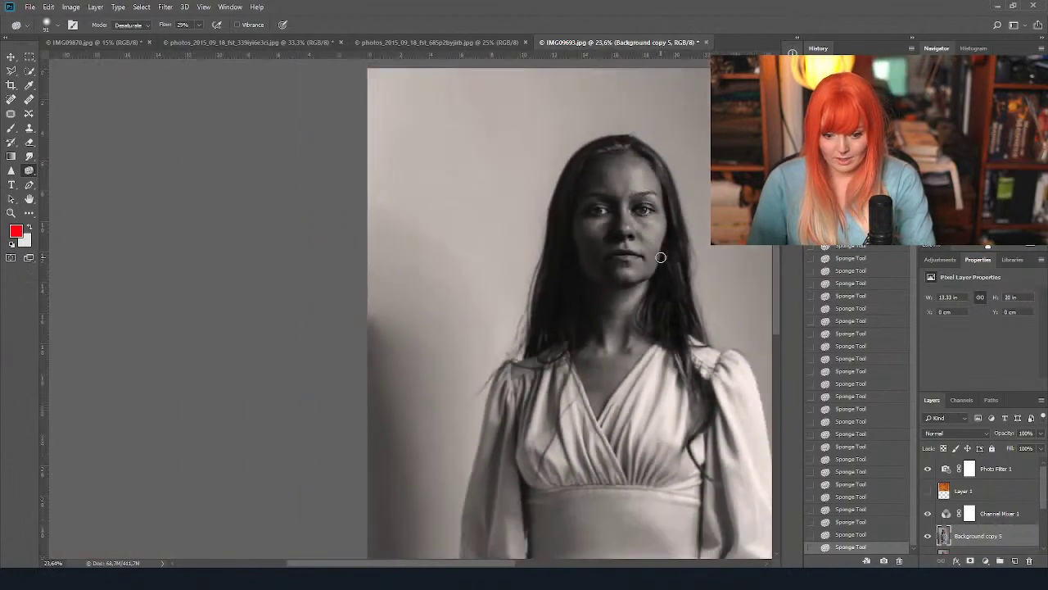
{"action": "scroll", "coordinate": [632, 307], "scroll_direction": "up", "scroll_amount": 2}
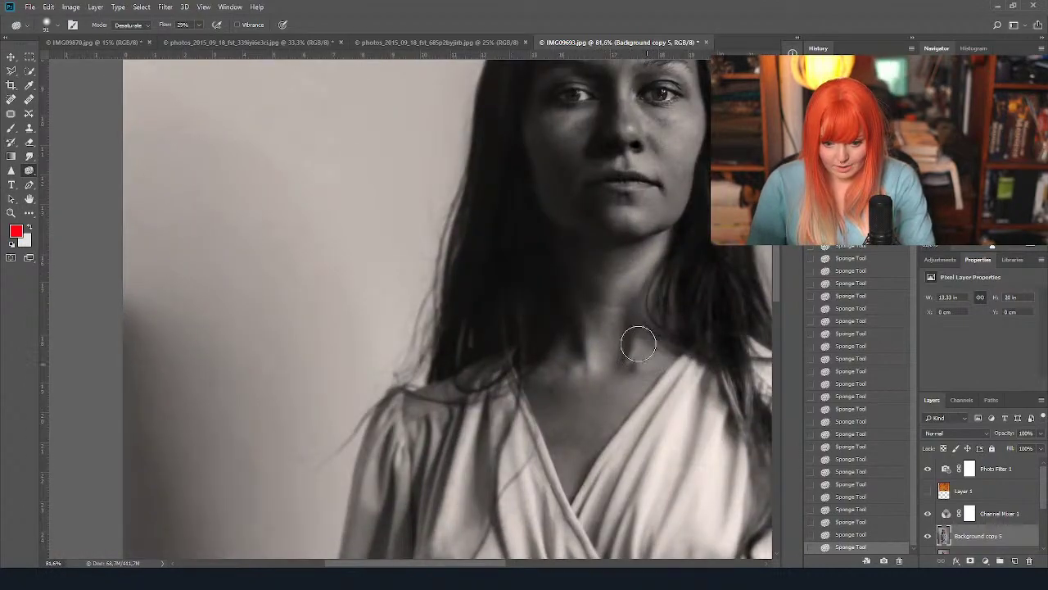
{"action": "scroll", "coordinate": [630, 340], "scroll_direction": "up", "scroll_amount": 2}
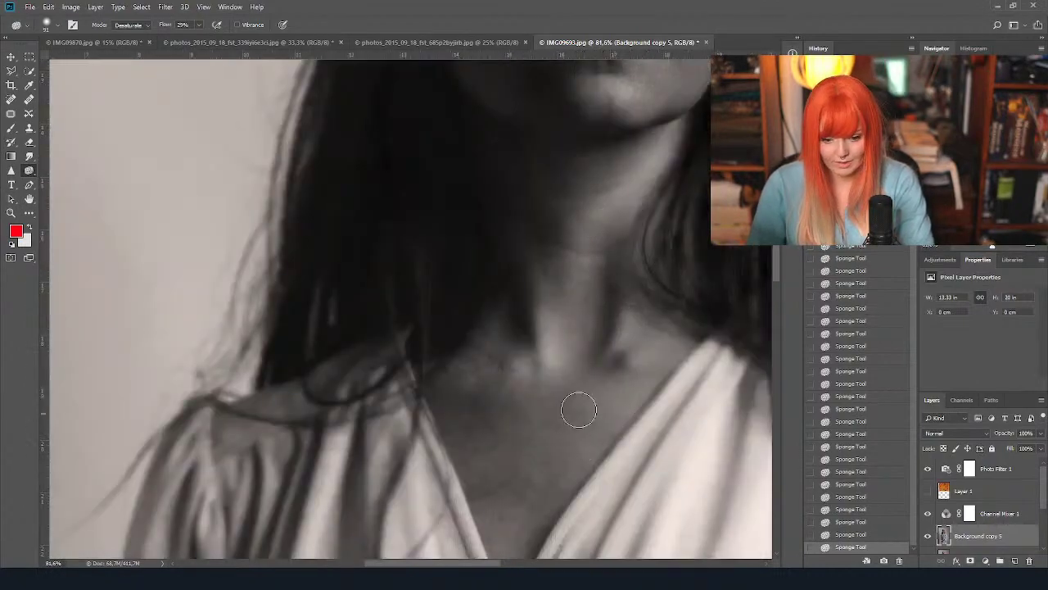
Enlarge the sponge brush to 111 px, then to 183 px.
{"action": "left_click", "coordinate": [58, 30]}
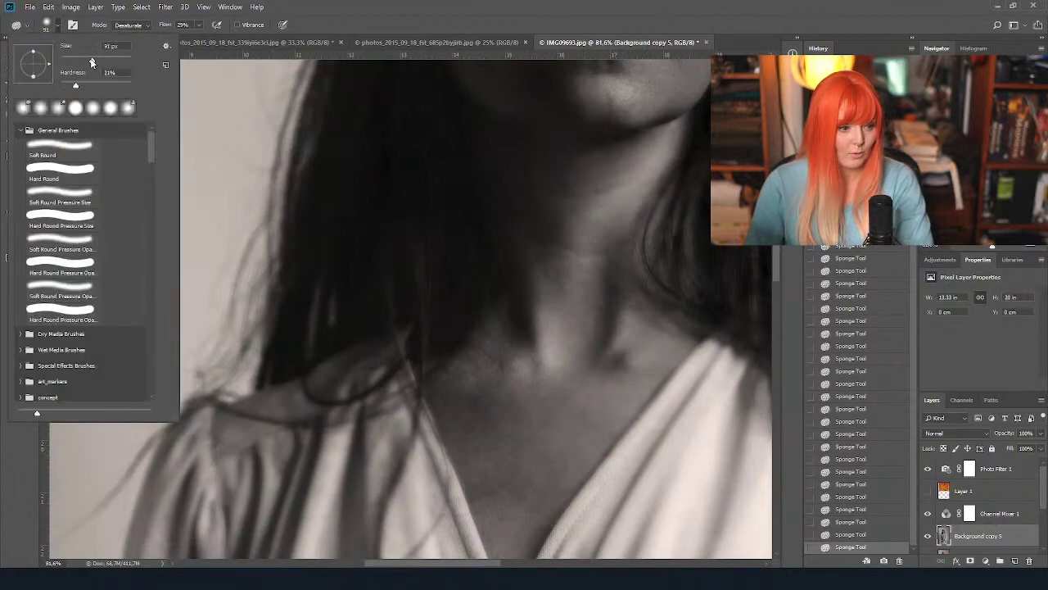
{"action": "key", "text": "Return"}
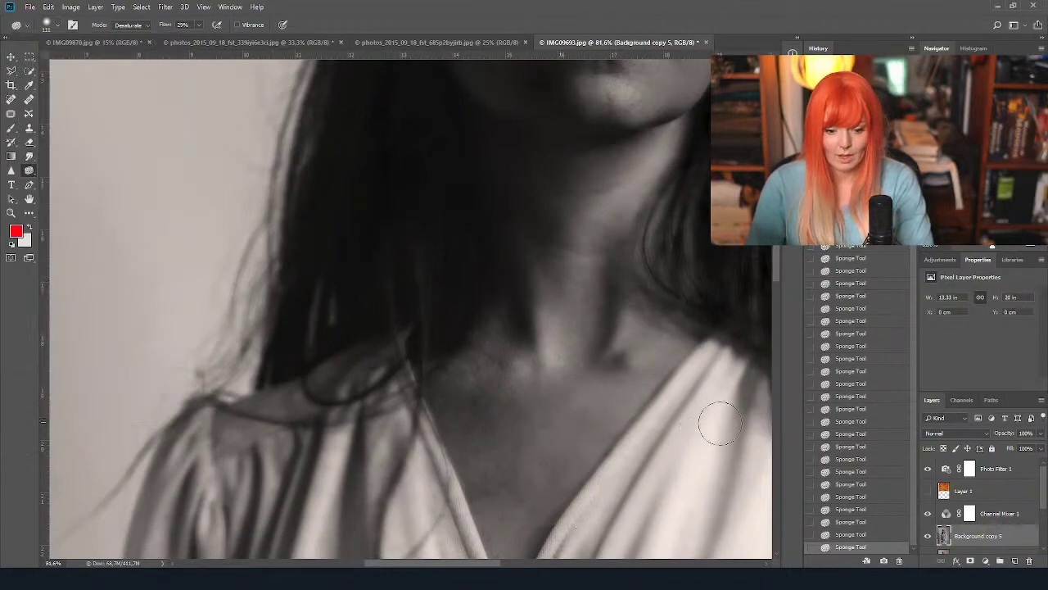
{"action": "left_click", "coordinate": [56, 31]}
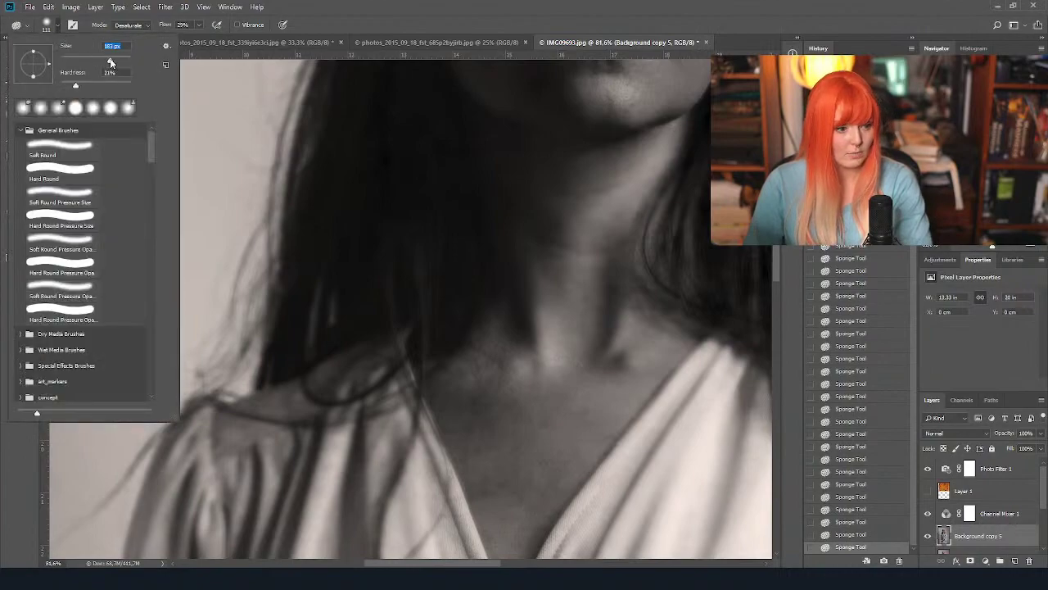
{"action": "key", "text": "Return"}
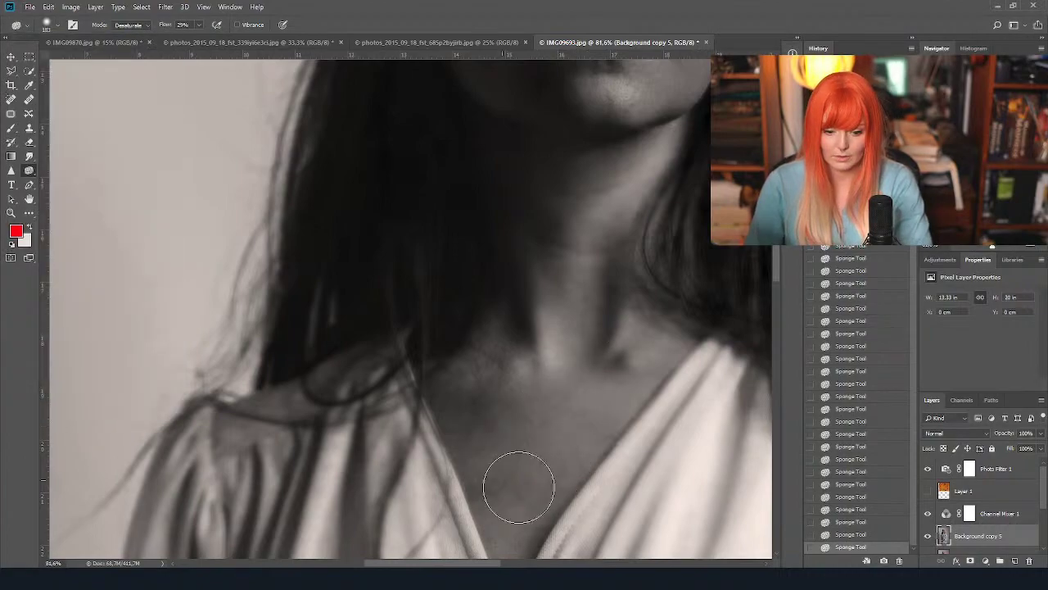
{"action": "scroll", "coordinate": [720, 287], "scroll_direction": "down", "scroll_amount": 5}
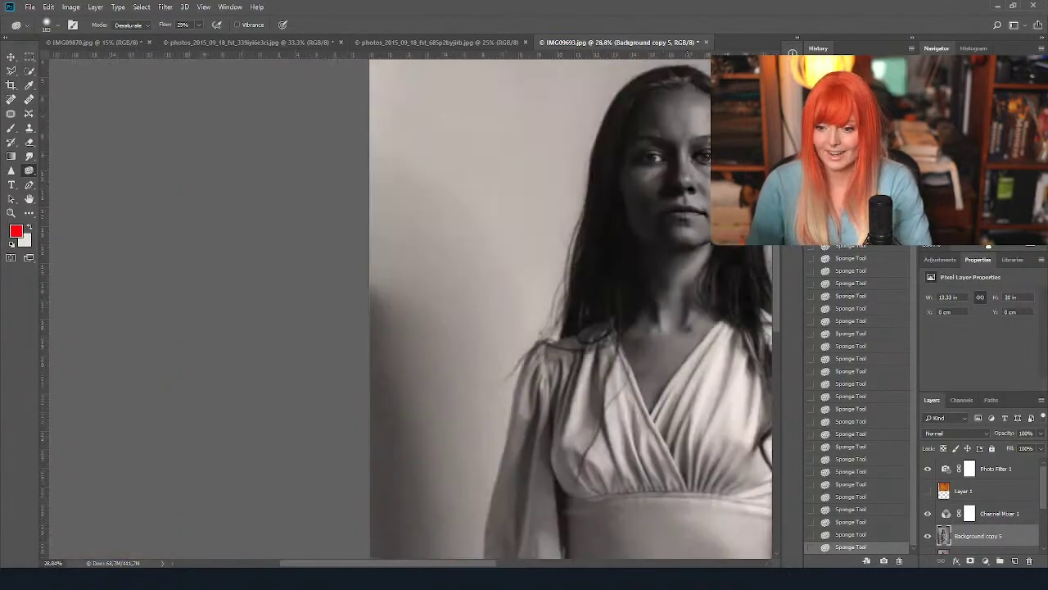
{"action": "scroll", "coordinate": [446, 201], "scroll_direction": "up", "scroll_amount": 5}
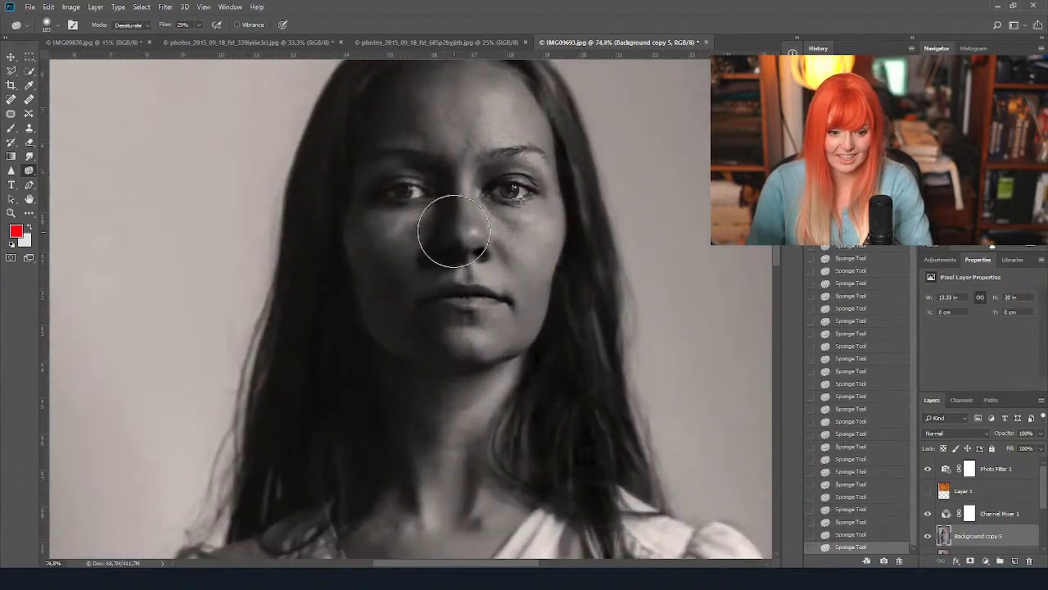
{"action": "scroll", "coordinate": [455, 231], "scroll_direction": "up", "scroll_amount": 1}
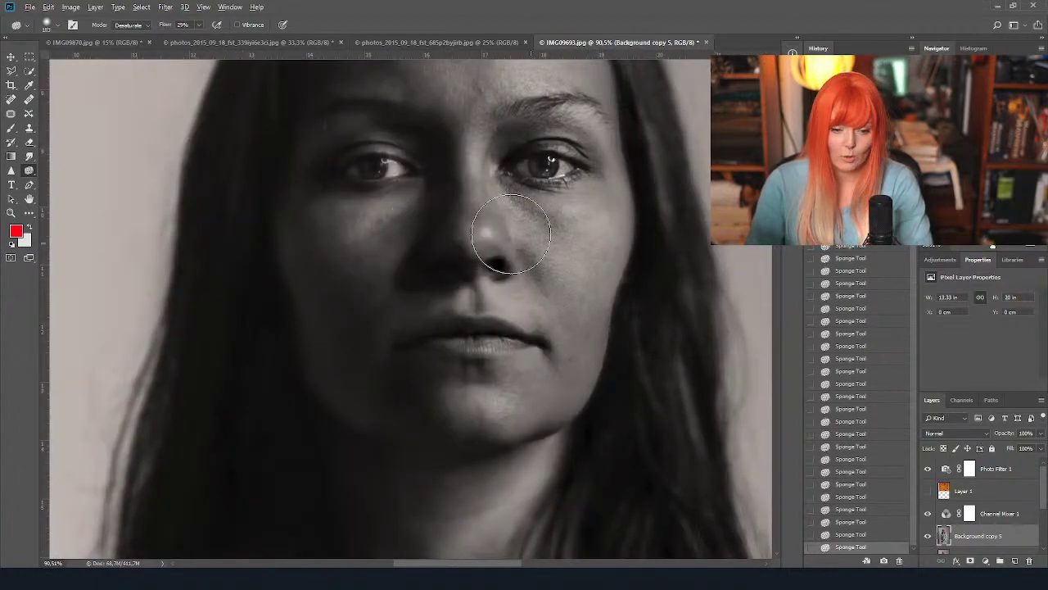
{"action": "scroll", "coordinate": [574, 192], "scroll_direction": "down", "scroll_amount": 3}
{"action": "scroll", "coordinate": [498, 259], "scroll_direction": "down", "scroll_amount": 2}
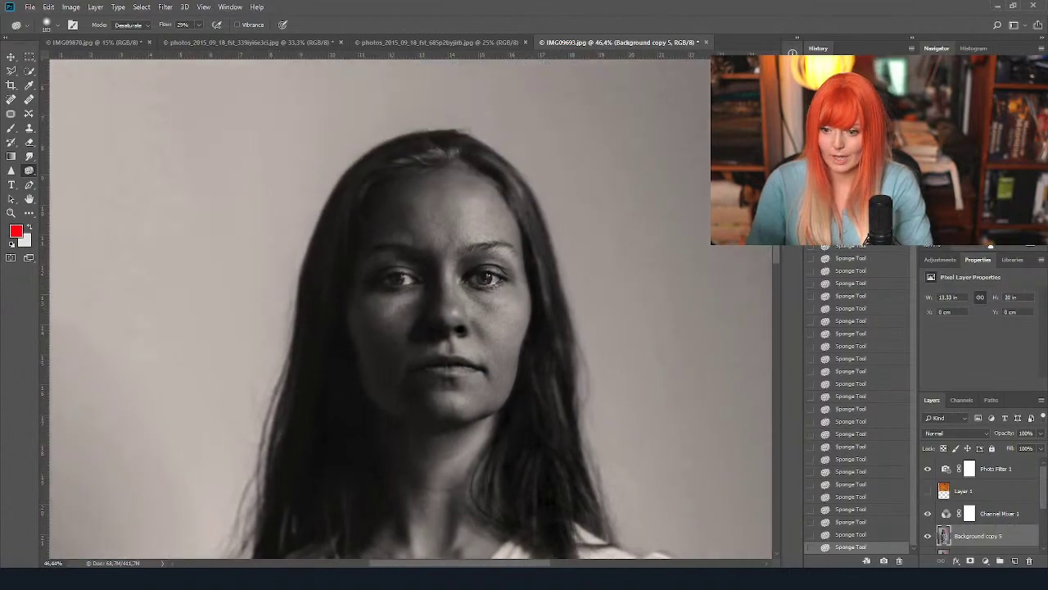
{"action": "scroll", "coordinate": [557, 344], "scroll_direction": "down", "scroll_amount": 2}
{"action": "scroll", "coordinate": [622, 239], "scroll_direction": "down", "scroll_amount": 2}
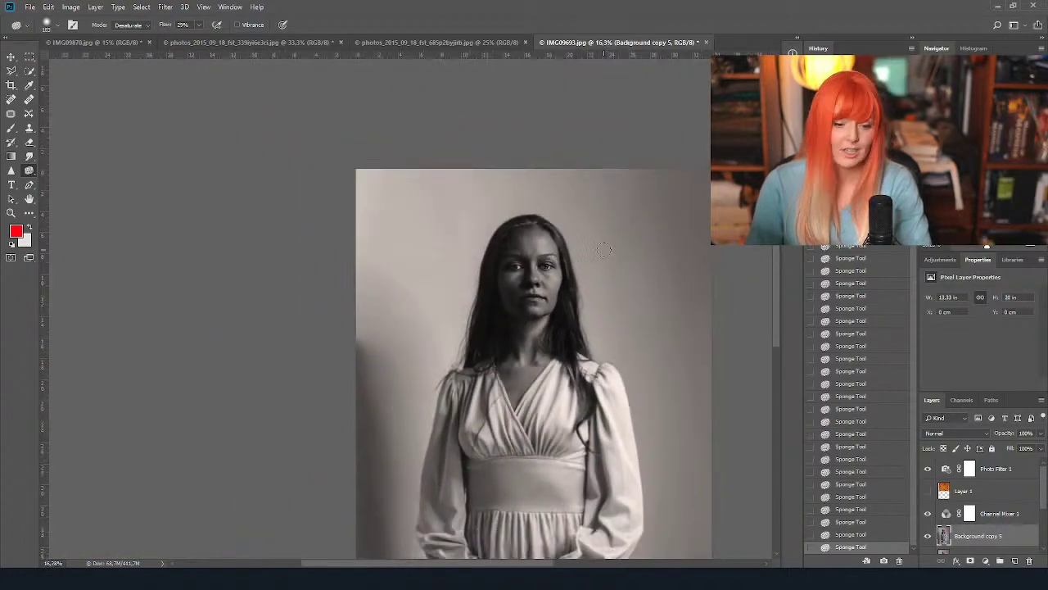
{"action": "scroll", "coordinate": [537, 246], "scroll_direction": "up", "scroll_amount": 1}
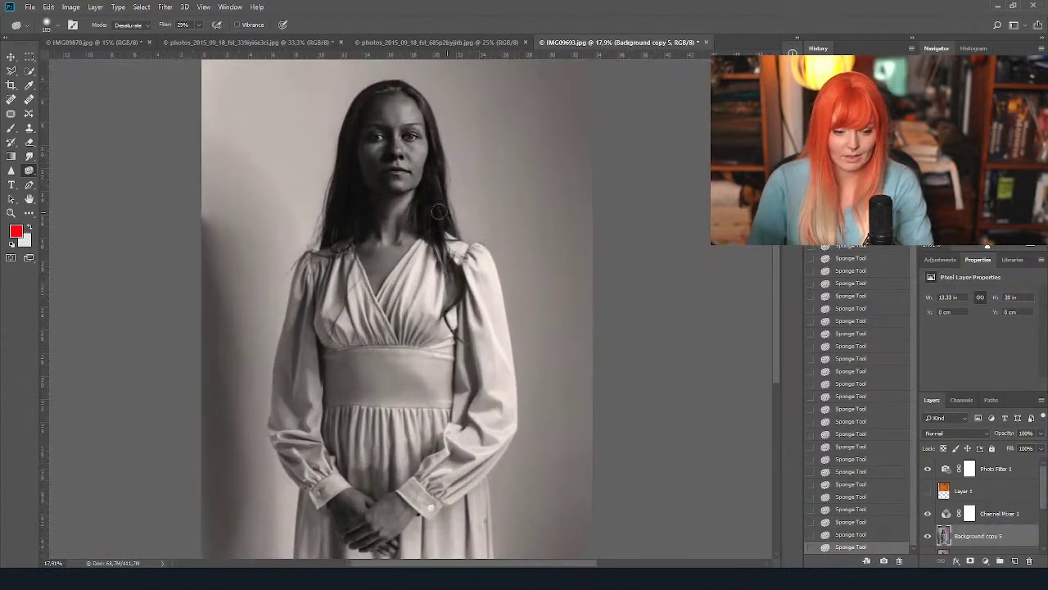
Bring the eyes and forehead into view and shrink the sponge brush to 67 px.
{"action": "scroll", "coordinate": [382, 164], "scroll_direction": "up", "scroll_amount": 5}
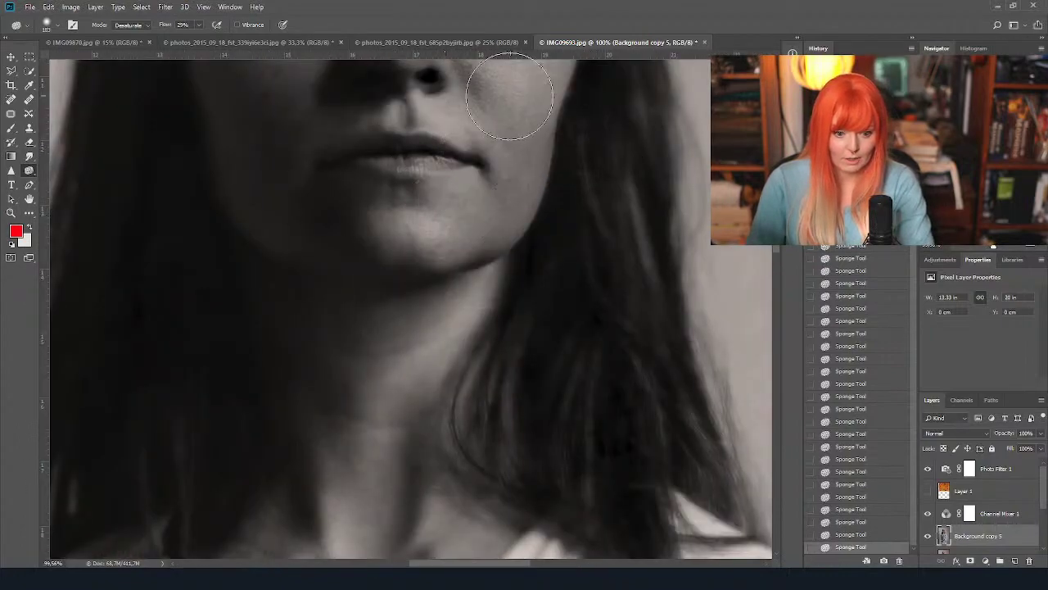
{"action": "left_click_drag", "start_coordinate": [527, 82], "coordinate": [531, 318]}
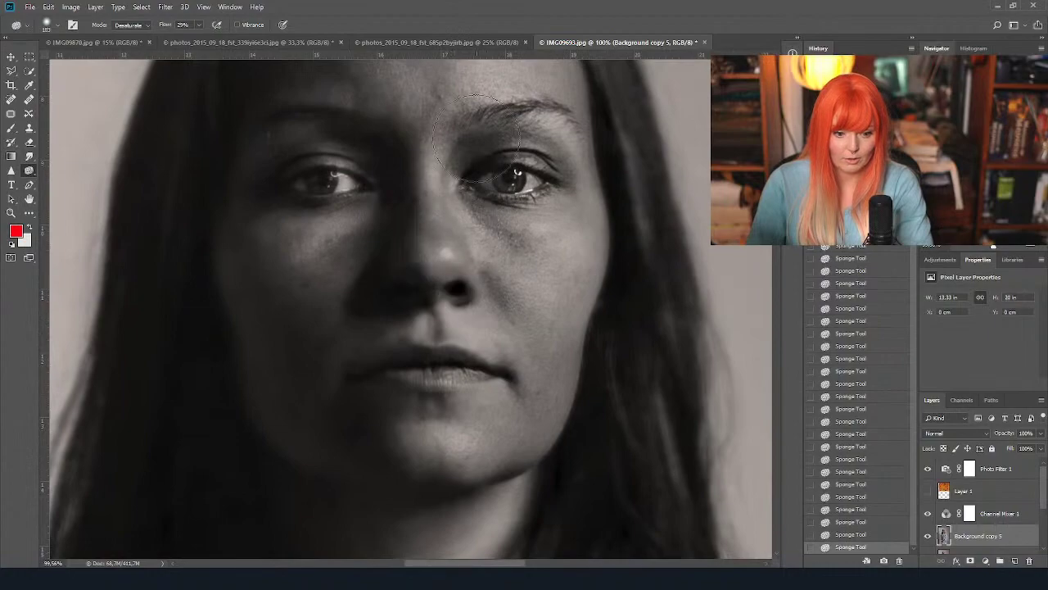
{"action": "left_click_drag", "start_coordinate": [486, 172], "coordinate": [498, 270]}
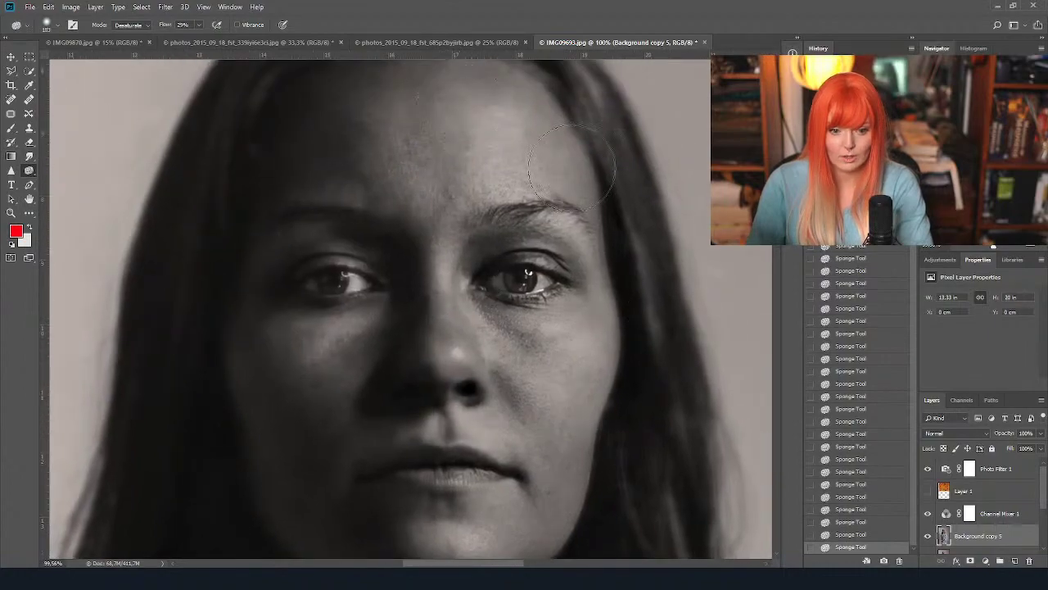
{"action": "scroll", "coordinate": [644, 340], "scroll_direction": "down", "scroll_amount": 3}
{"action": "scroll", "coordinate": [644, 339], "scroll_direction": "down", "scroll_amount": 2}
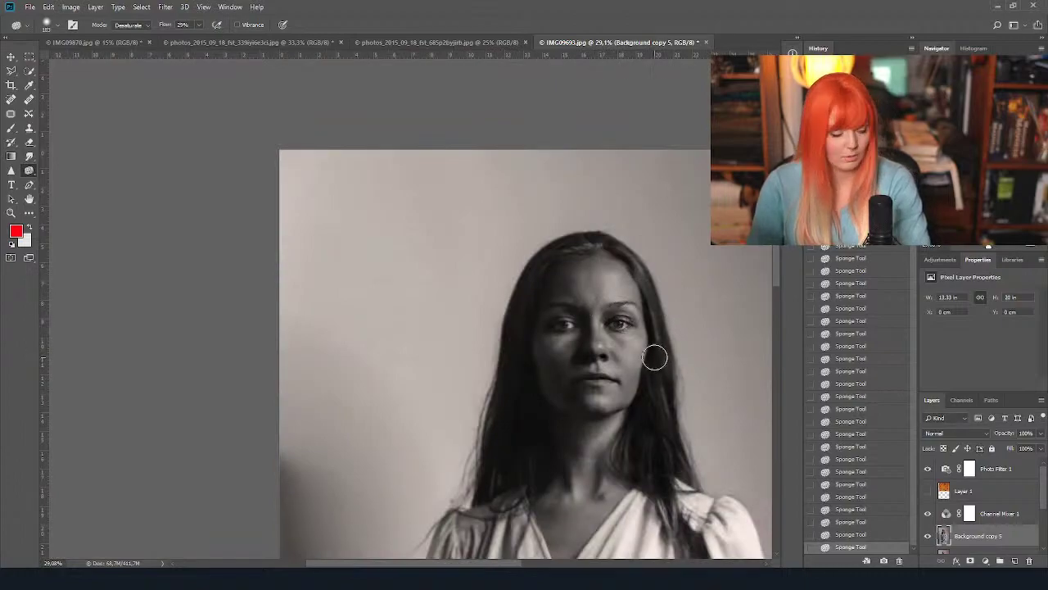
{"action": "scroll", "coordinate": [626, 369], "scroll_direction": "up", "scroll_amount": 4}
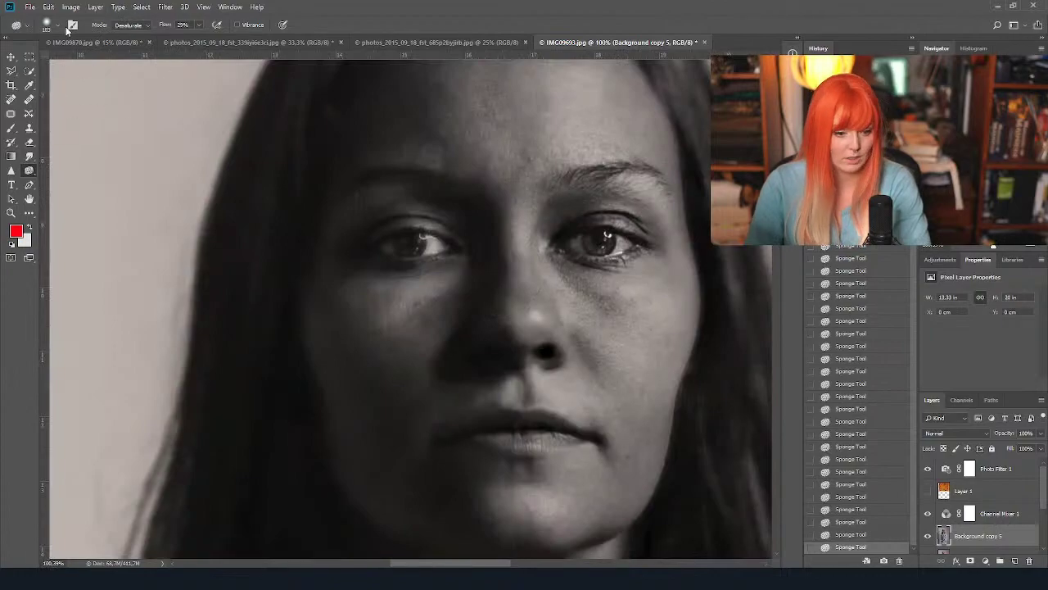
{"action": "left_click", "coordinate": [53, 24]}
{"action": "key", "text": "bracketleft"}
{"action": "key", "text": "bracketleft"}
{"action": "key", "text": "bracketleft"}
{"action": "key", "text": "bracketleft"}
{"action": "key", "text": "bracketleft"}
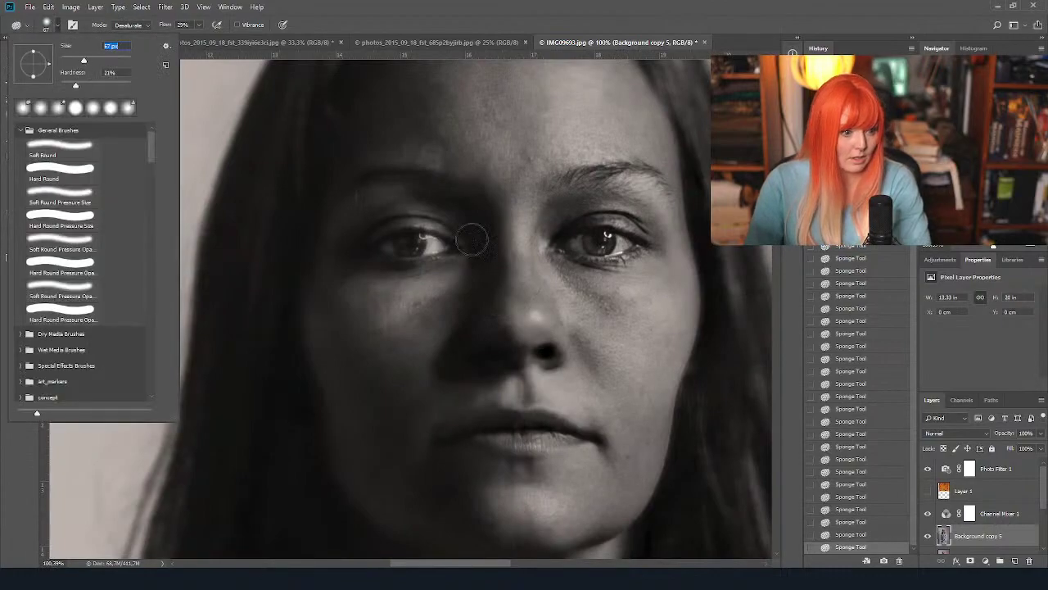
{"action": "left_click", "coordinate": [531, 288]}
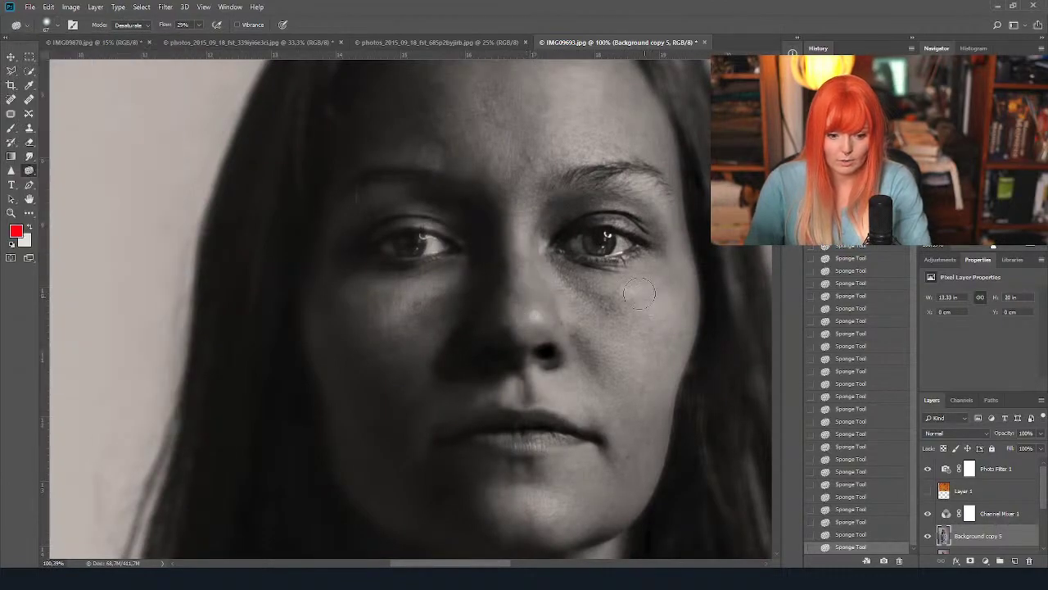
{"action": "scroll", "coordinate": [640, 293], "scroll_direction": "down", "scroll_amount": 5}
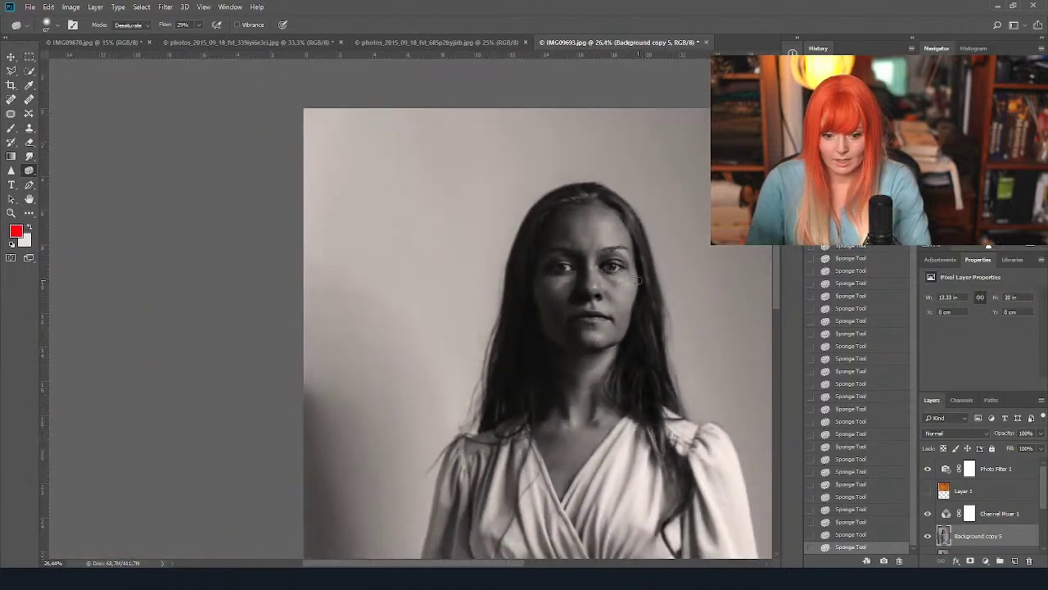
{"action": "scroll", "coordinate": [637, 280], "scroll_direction": "down", "scroll_amount": 1}
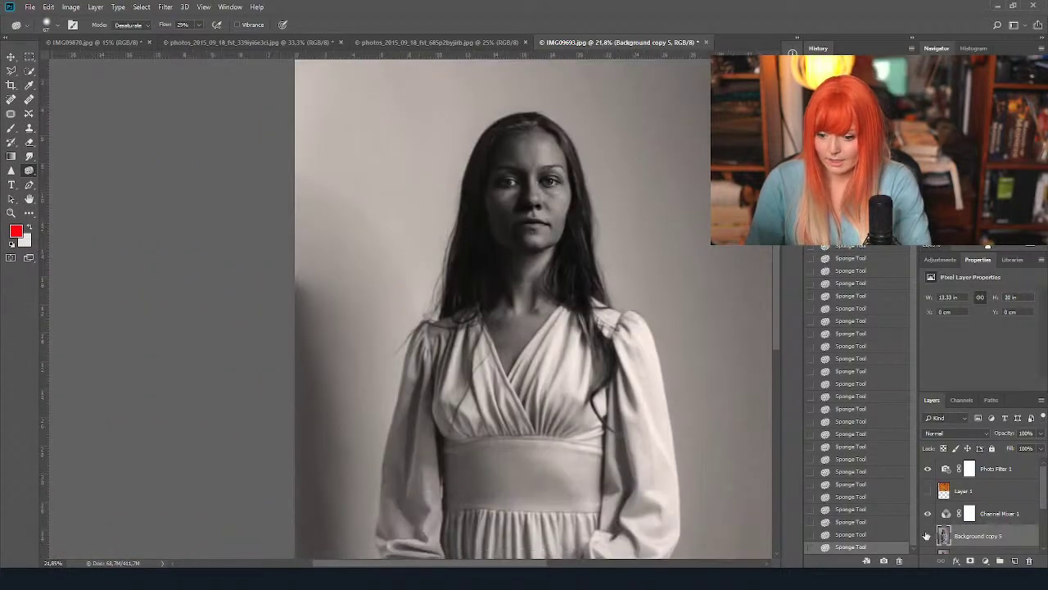
{"action": "left_click", "coordinate": [928, 537]}
{"action": "left_click", "coordinate": [928, 537]}
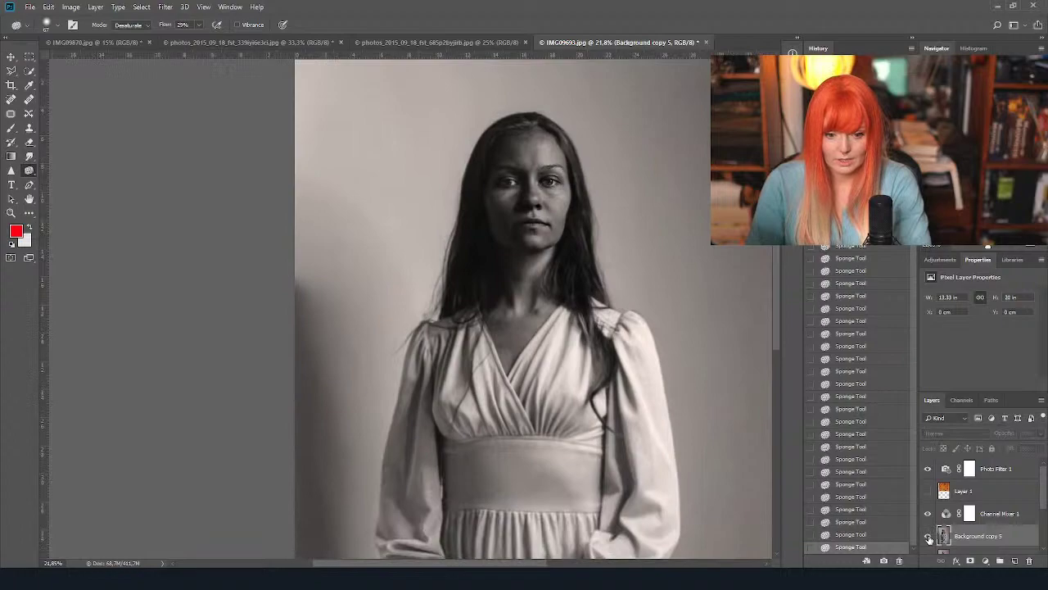
{"action": "left_click", "coordinate": [928, 538]}
{"action": "left_click", "coordinate": [929, 537]}
{"action": "scroll", "coordinate": [598, 239], "scroll_direction": "up", "scroll_amount": 2}
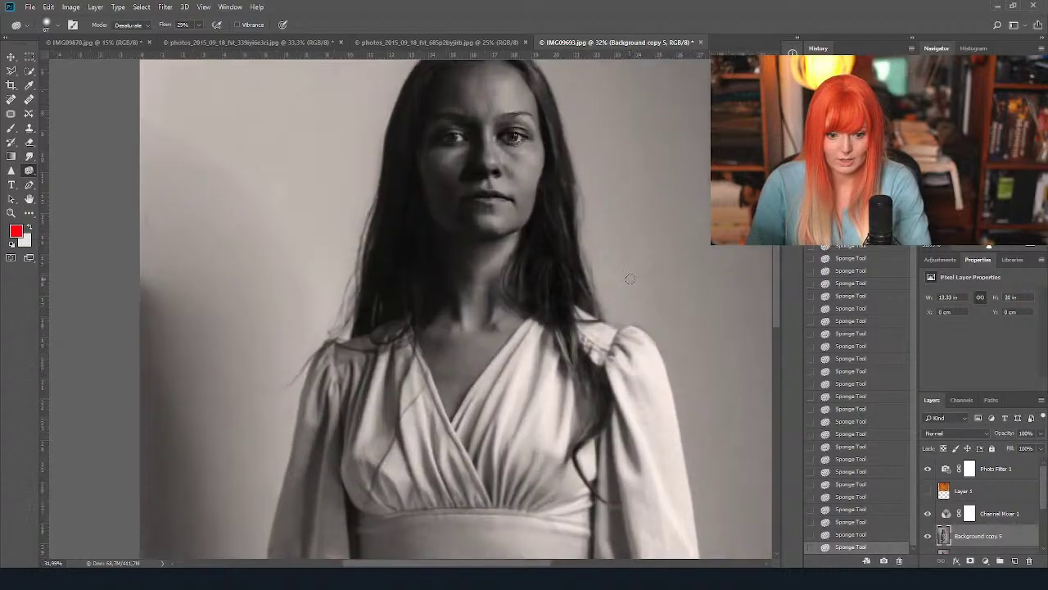
{"action": "scroll", "coordinate": [598, 239], "scroll_direction": "up", "scroll_amount": 2}
{"action": "scroll", "coordinate": [598, 238], "scroll_direction": "up", "scroll_amount": 1}
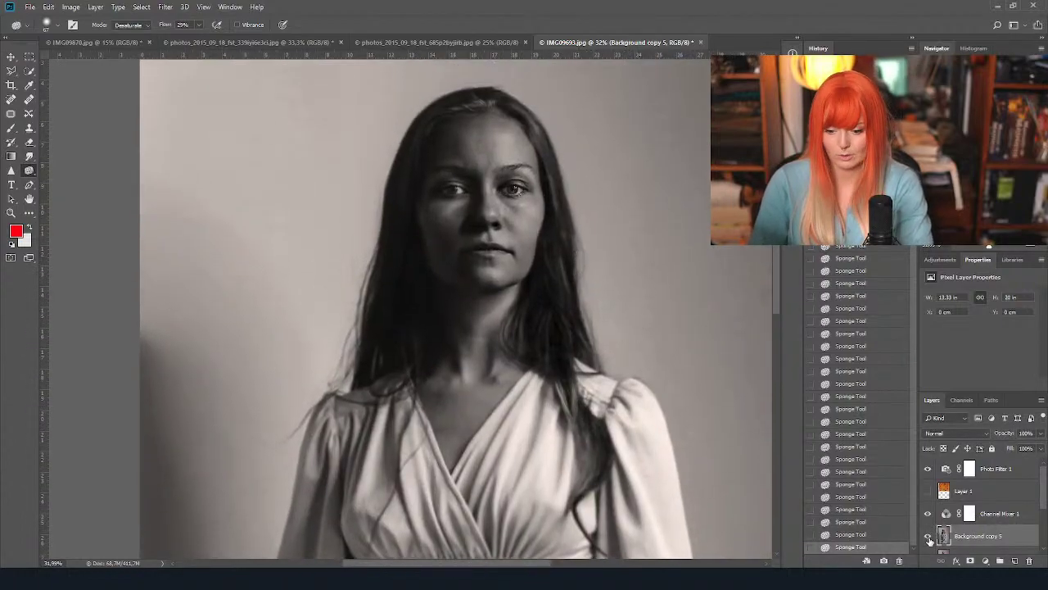
{"action": "left_click", "coordinate": [929, 537]}
{"action": "left_click", "coordinate": [928, 538]}
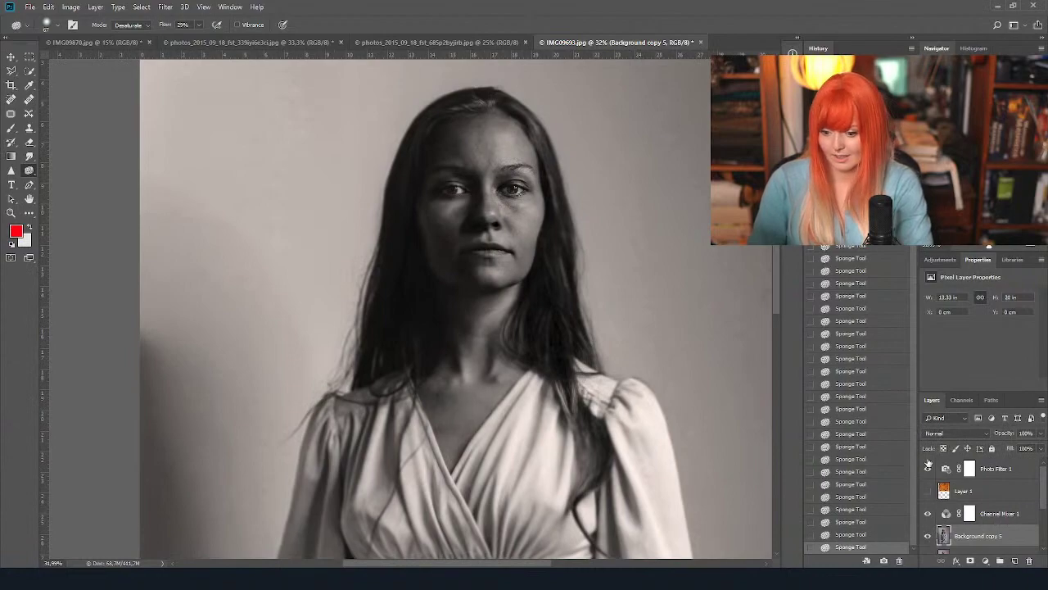
{"action": "left_click", "coordinate": [928, 513]}
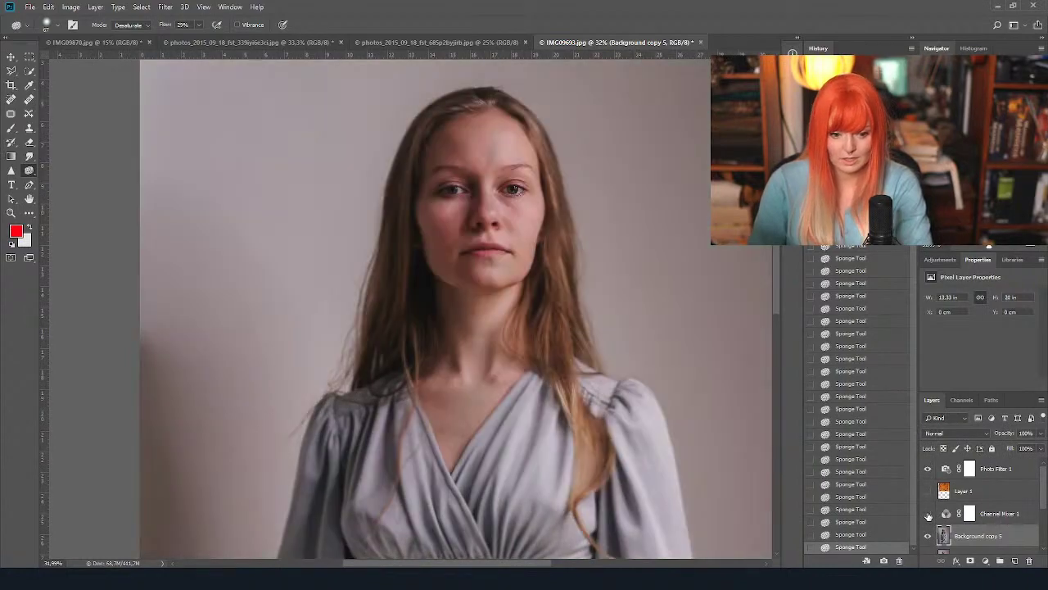
{"action": "scroll", "coordinate": [464, 258], "scroll_direction": "up", "scroll_amount": 5}
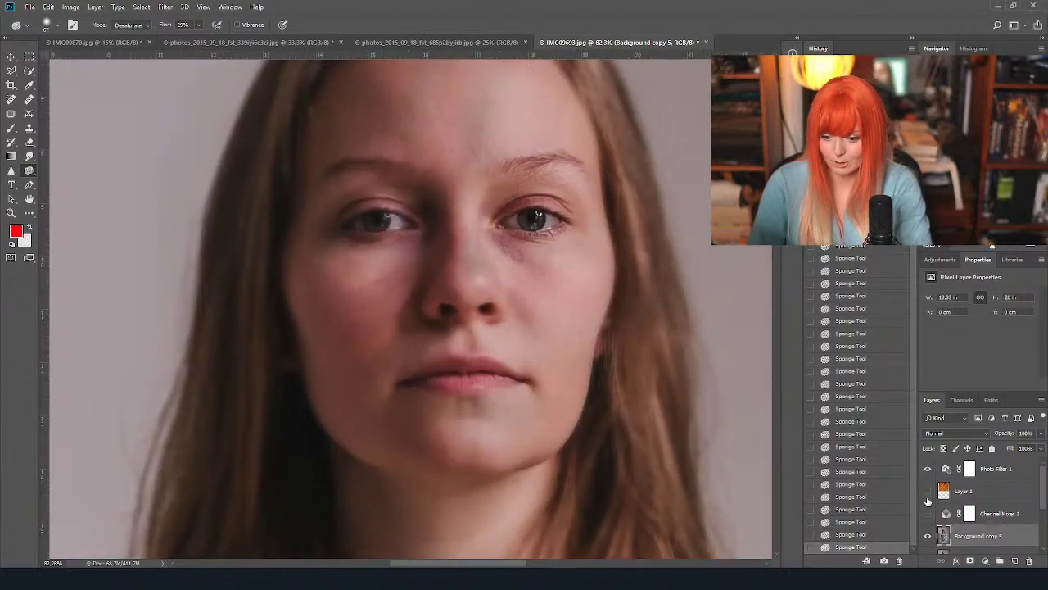
{"action": "left_click", "coordinate": [927, 513]}
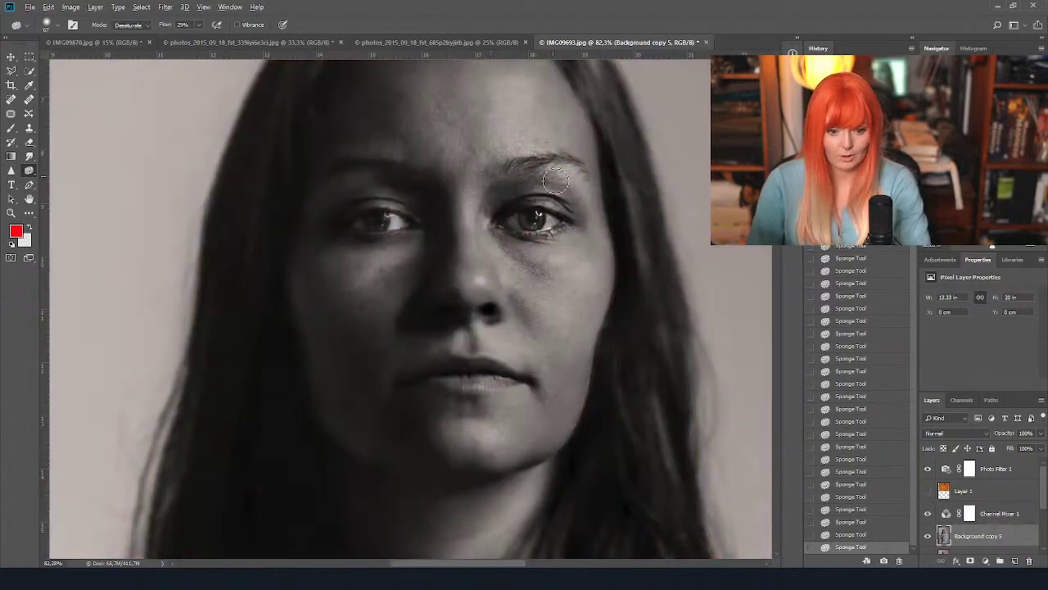
{"action": "scroll", "coordinate": [620, 257], "scroll_direction": "down", "scroll_amount": 6}
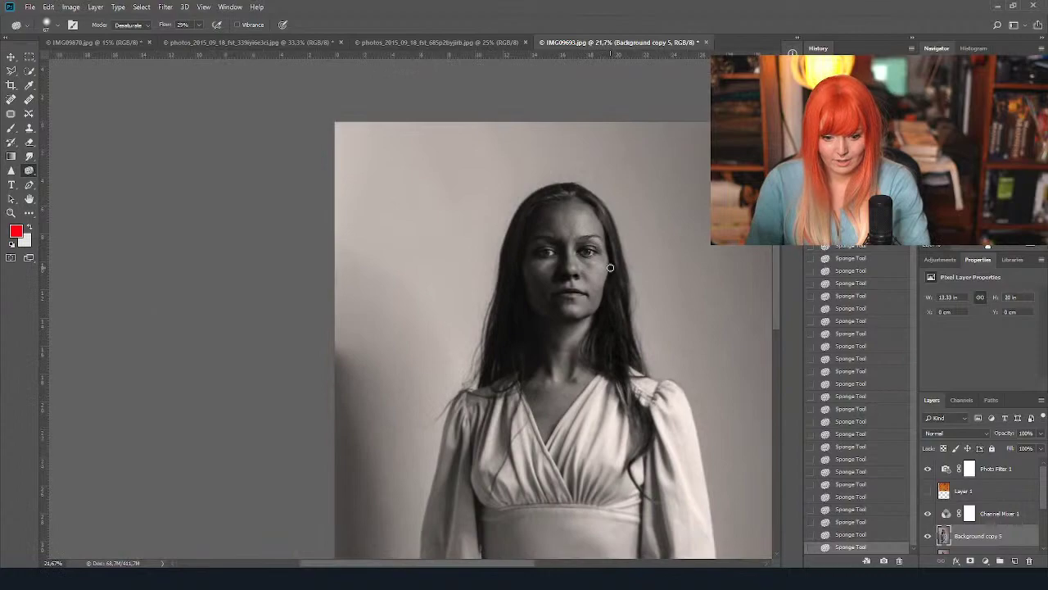
{"action": "scroll", "coordinate": [610, 268], "scroll_direction": "down", "scroll_amount": 2}
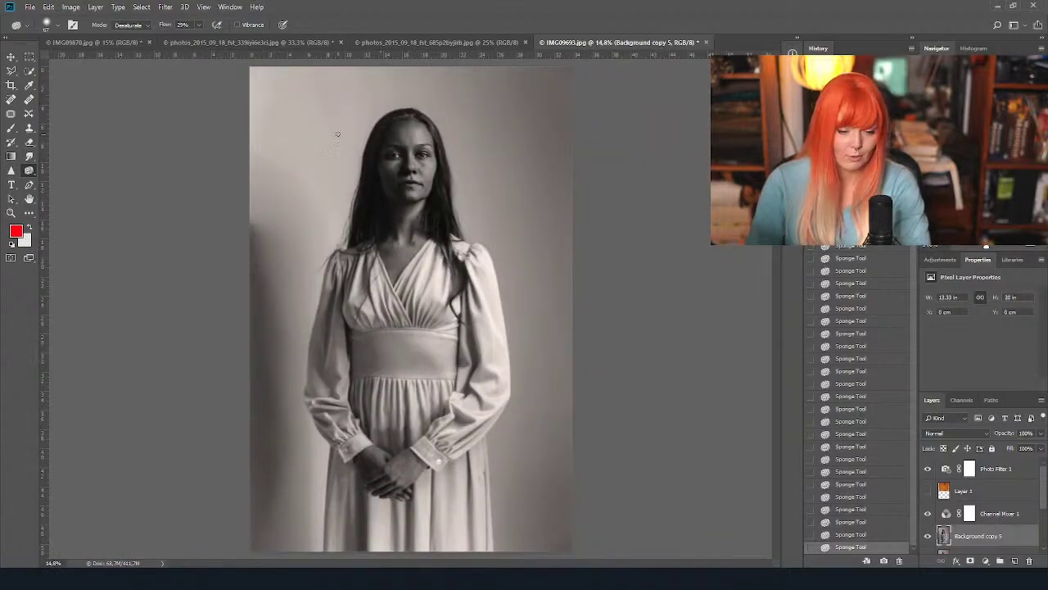
{"action": "scroll", "coordinate": [429, 178], "scroll_direction": "up", "scroll_amount": 9}
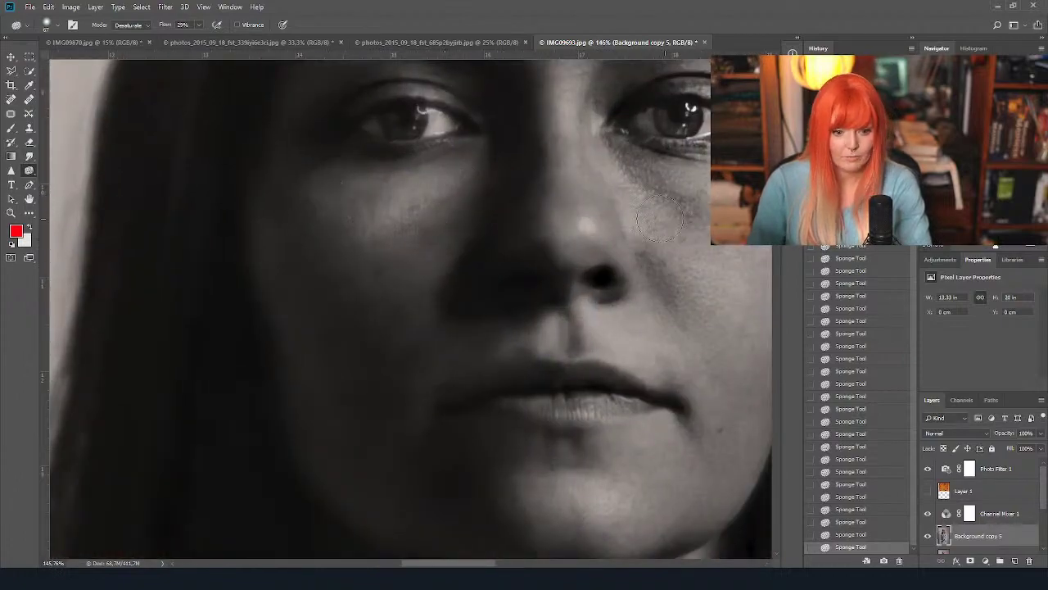
{"action": "scroll", "coordinate": [660, 220], "scroll_direction": "down", "scroll_amount": 4}
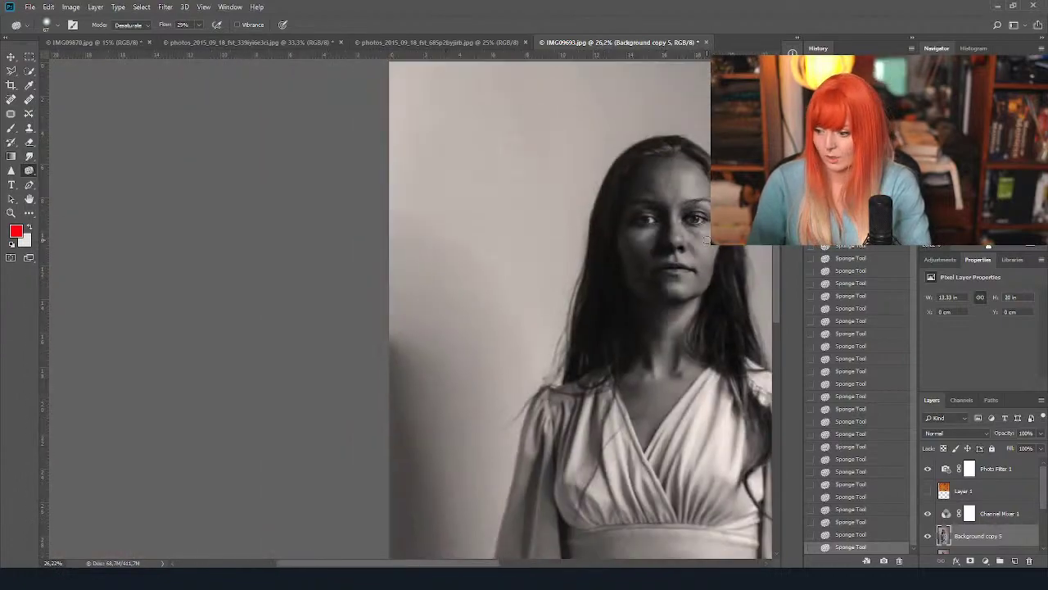
{"action": "scroll", "coordinate": [706, 240], "scroll_direction": "down", "scroll_amount": 3}
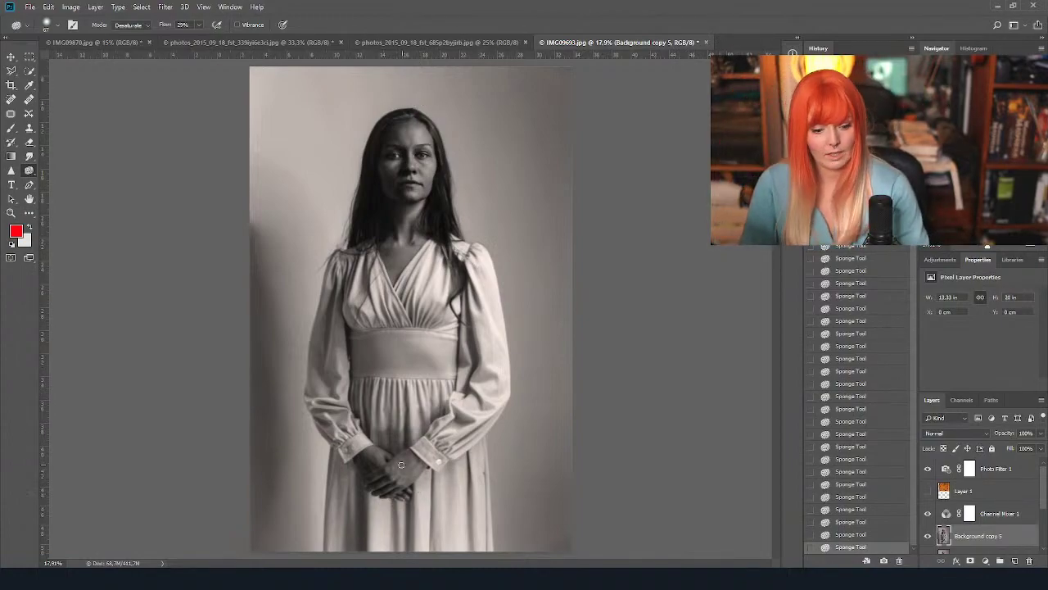
Enlarge the sponge brush for the clasped hands, check the face, then zoom out to the full portrait.
{"action": "scroll", "coordinate": [397, 456], "scroll_direction": "up", "scroll_amount": 6}
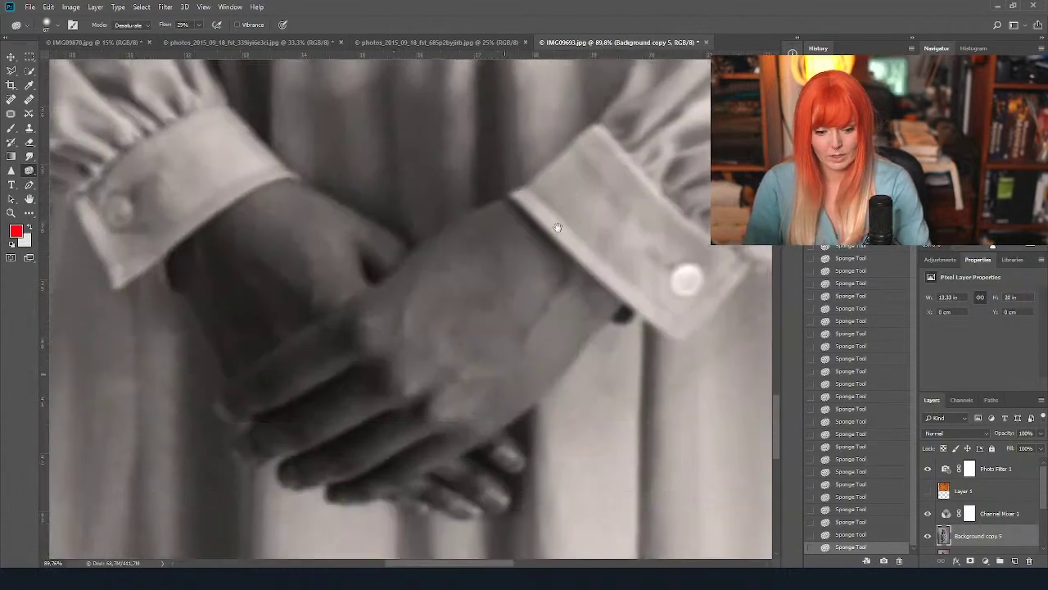
{"action": "left_click_drag", "start_coordinate": [557, 227], "coordinate": [573, 190]}
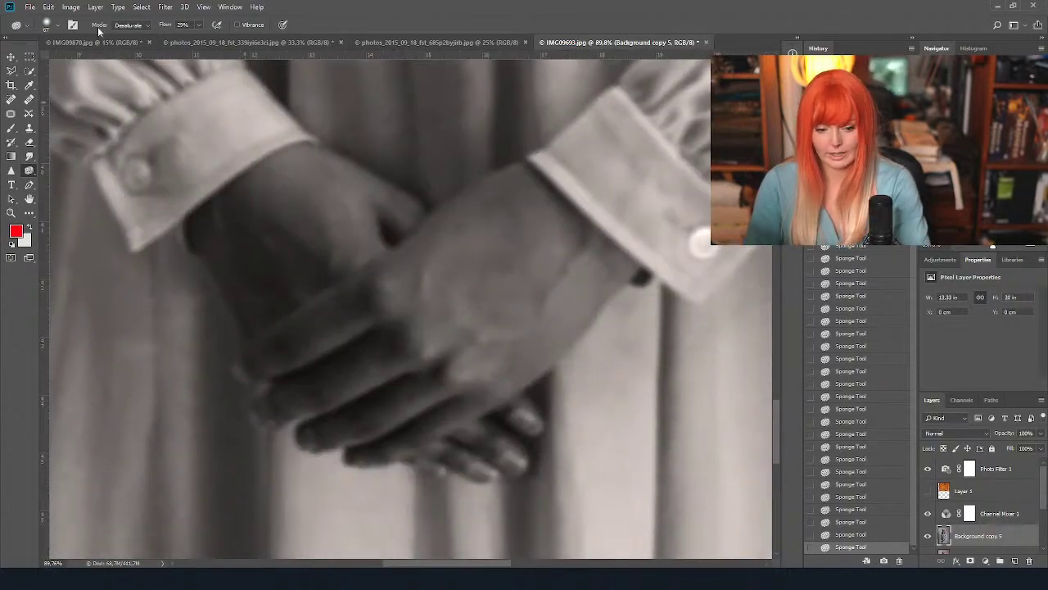
{"action": "left_click", "coordinate": [45, 24]}
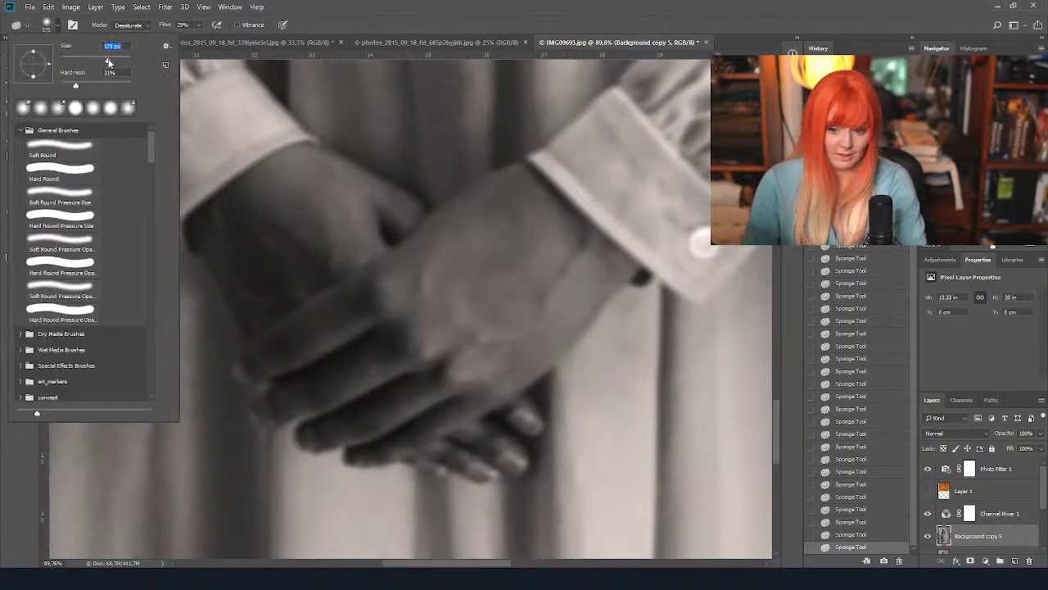
{"action": "left_click", "coordinate": [436, 323]}
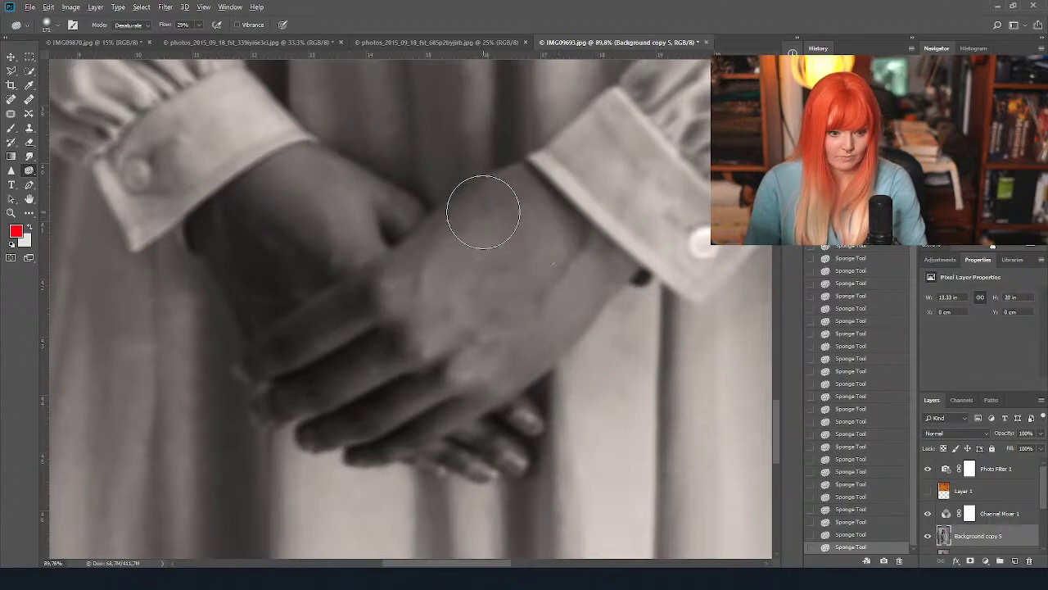
{"action": "scroll", "coordinate": [483, 211], "scroll_direction": "down", "scroll_amount": 3}
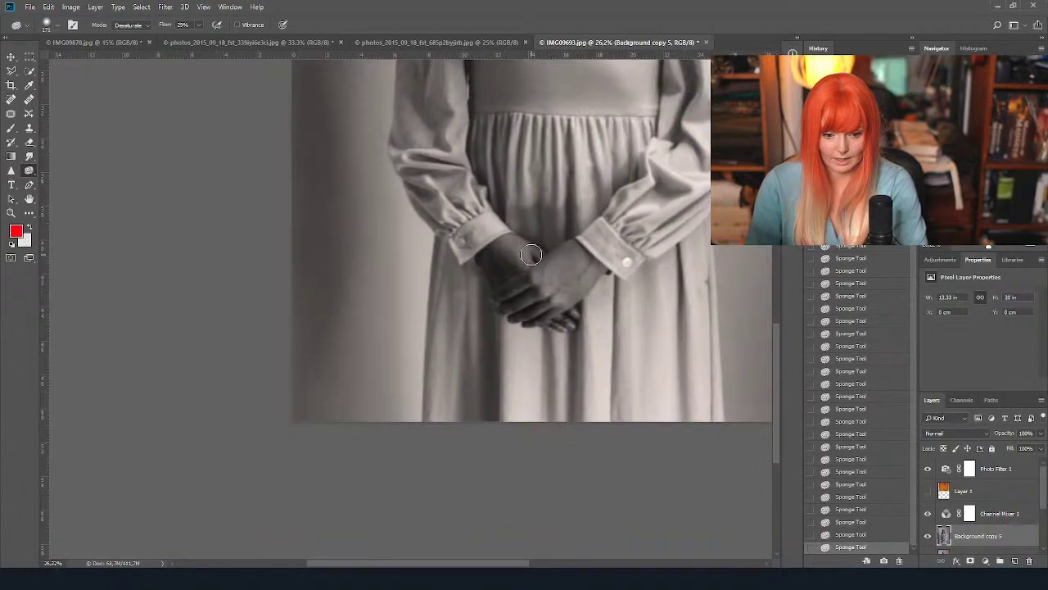
{"action": "scroll", "coordinate": [648, 306], "scroll_direction": "down", "scroll_amount": 1}
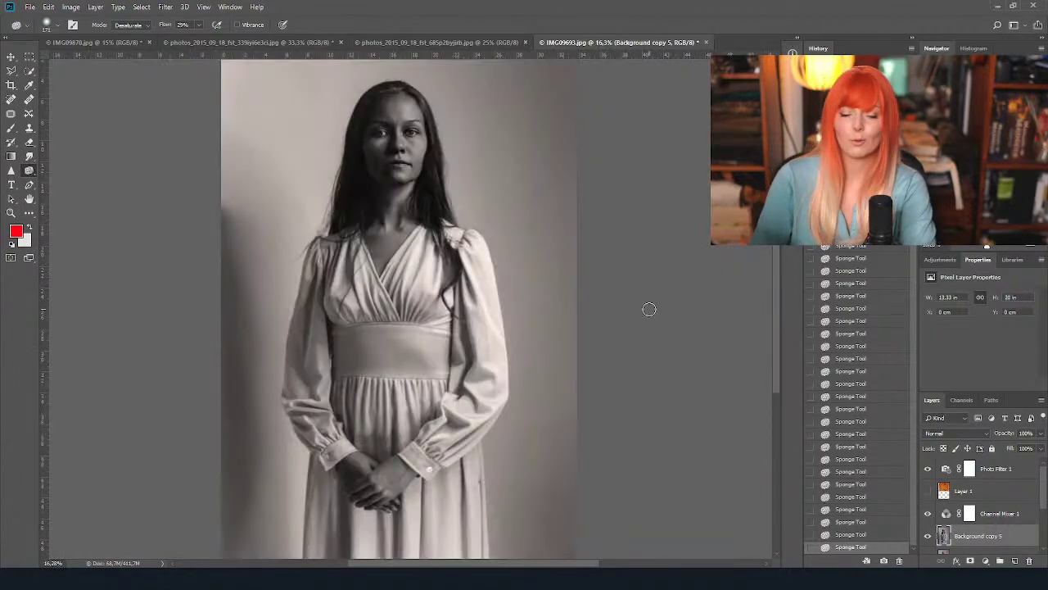
{"action": "scroll", "coordinate": [412, 168], "scroll_direction": "up", "scroll_amount": 6}
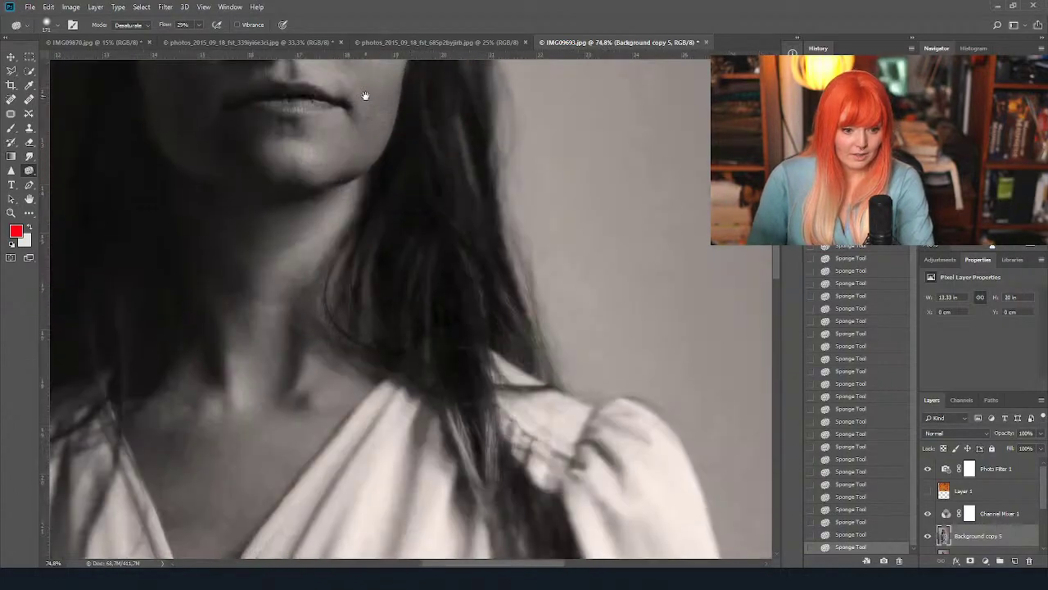
{"action": "left_click_drag", "start_coordinate": [365, 95], "coordinate": [597, 280]}
{"action": "scroll", "coordinate": [597, 339], "scroll_direction": "up", "scroll_amount": 2}
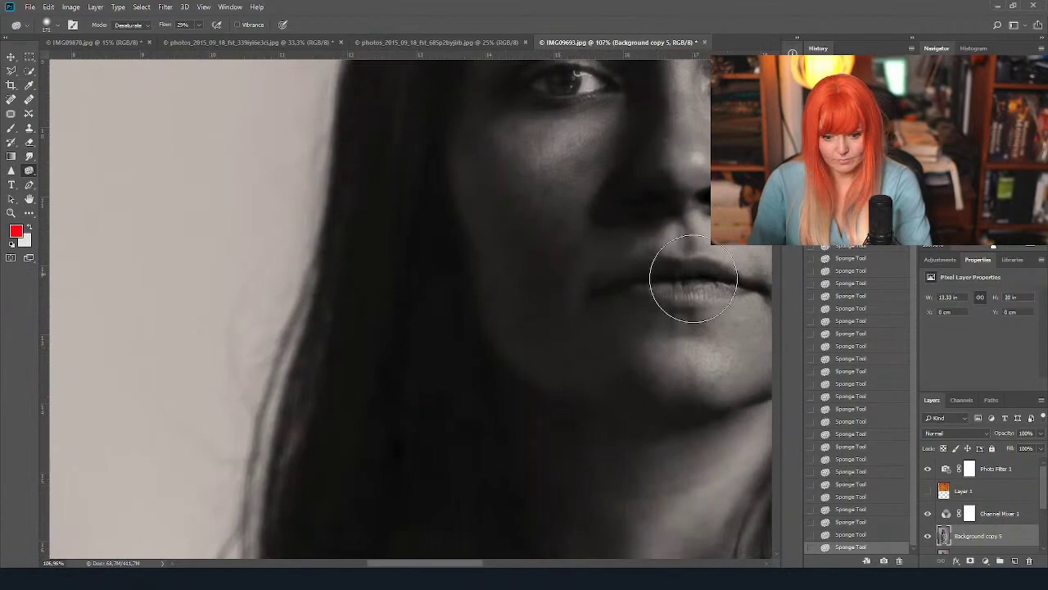
{"action": "scroll", "coordinate": [762, 354], "scroll_direction": "down", "scroll_amount": 3}
{"action": "scroll", "coordinate": [761, 354], "scroll_direction": "down", "scroll_amount": 4}
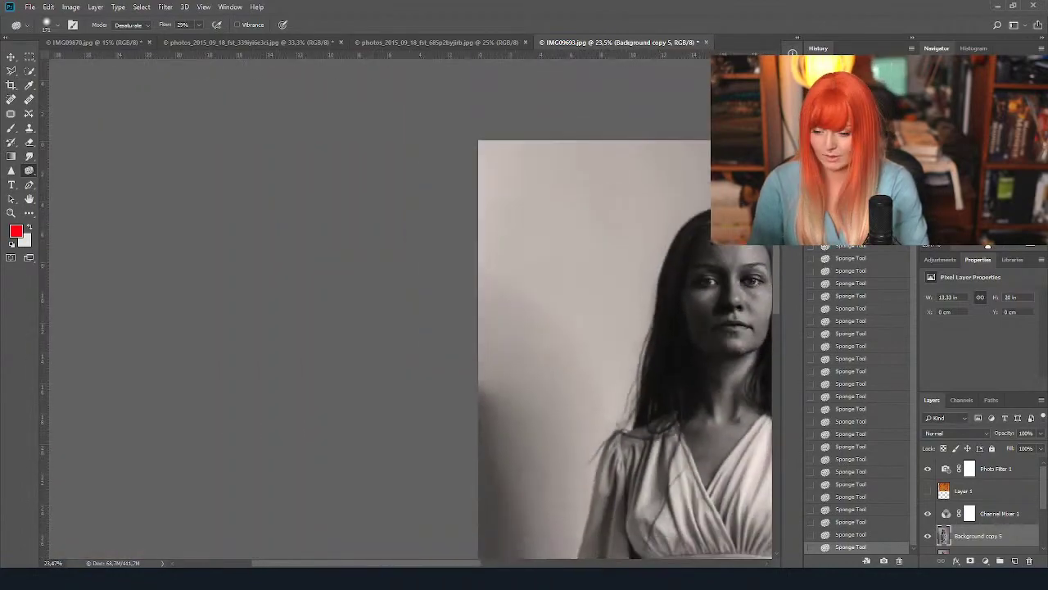
{"action": "scroll", "coordinate": [617, 212], "scroll_direction": "down", "scroll_amount": 2}
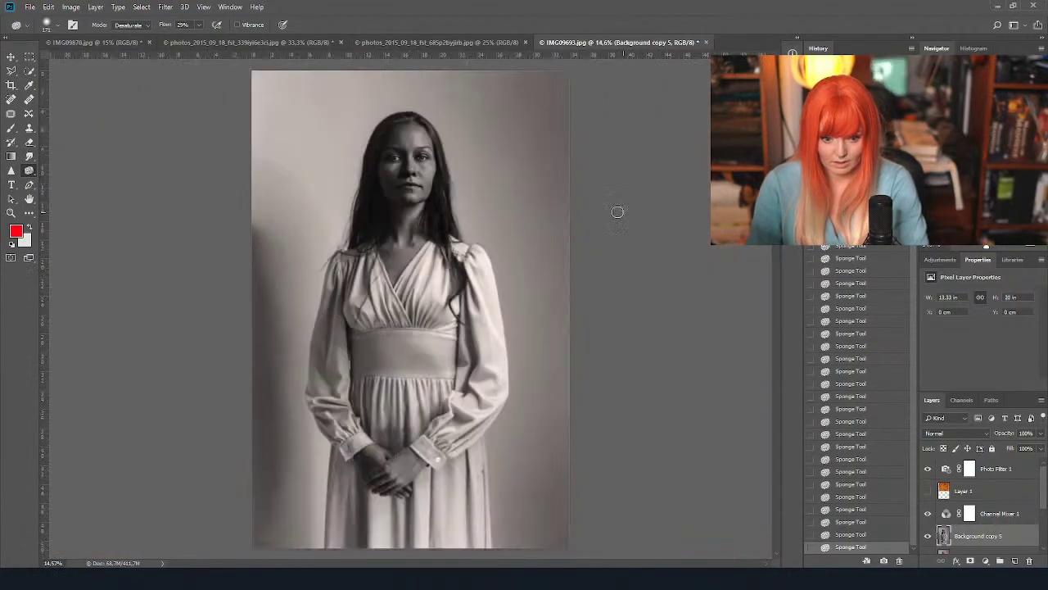
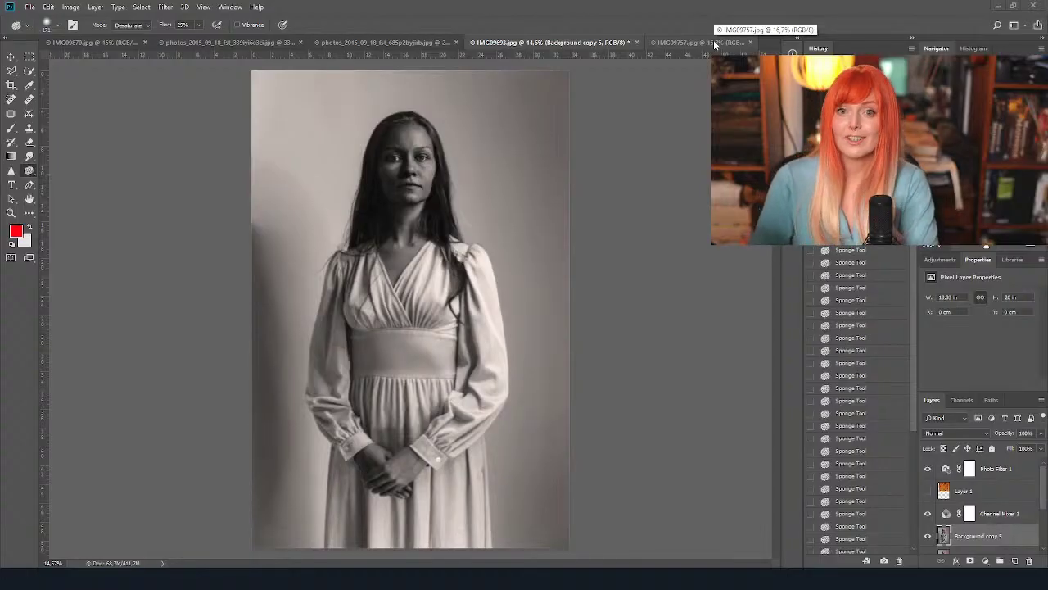
Switch between the IMG09757.jpg and IMG09693 tabs, ending on the candle photo IMG09757.jpg.
{"action": "left_click", "coordinate": [714, 41]}
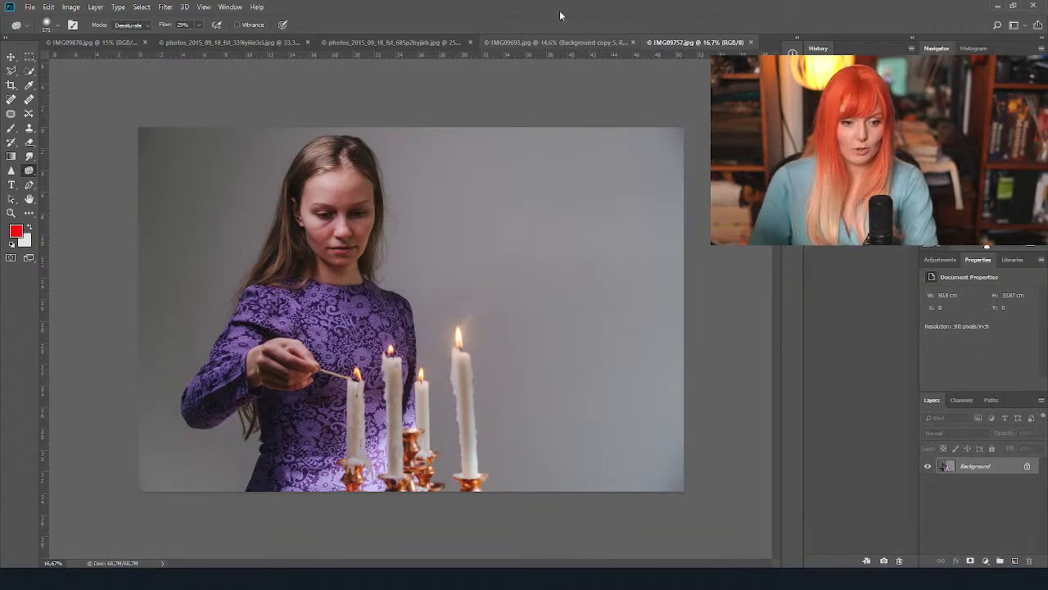
{"action": "left_click", "coordinate": [590, 43]}
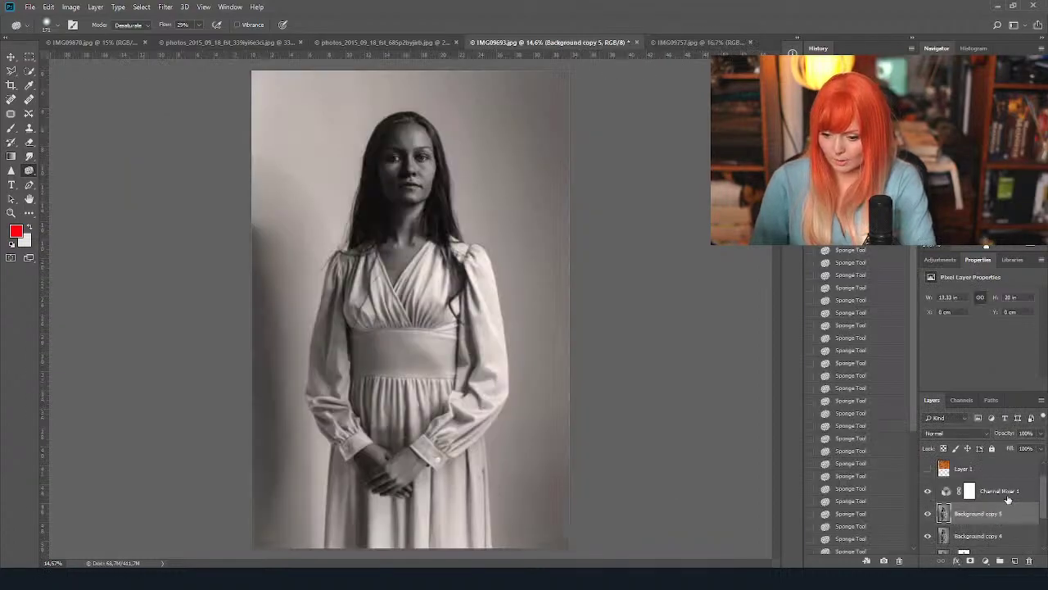
{"action": "left_click", "coordinate": [694, 43]}
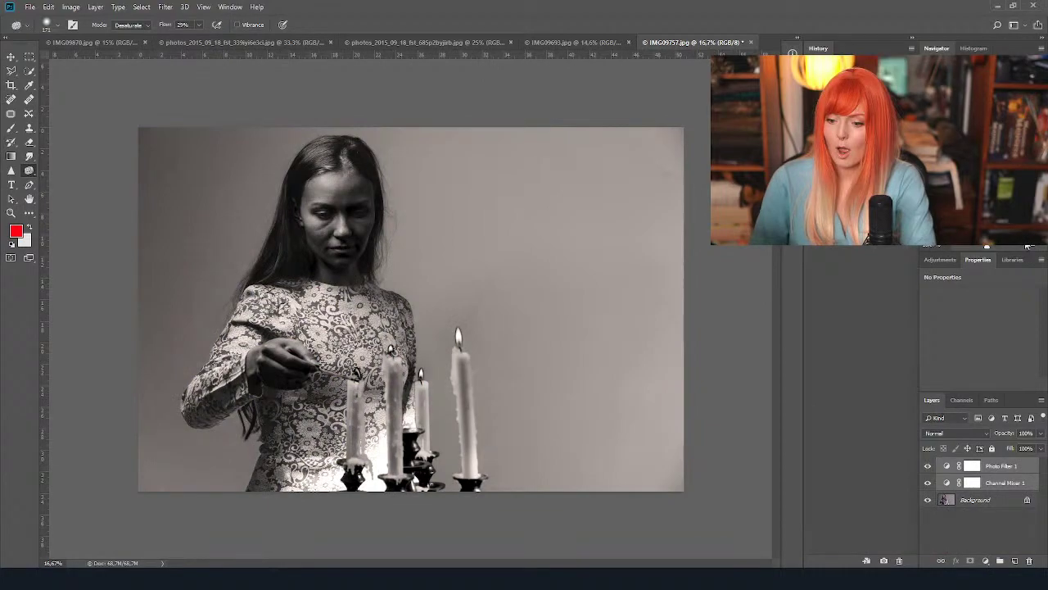
Select Channel Mixer 1's settings, push Blue to its maximum and raise Red.
{"action": "key", "text": "ctrl+plus"}
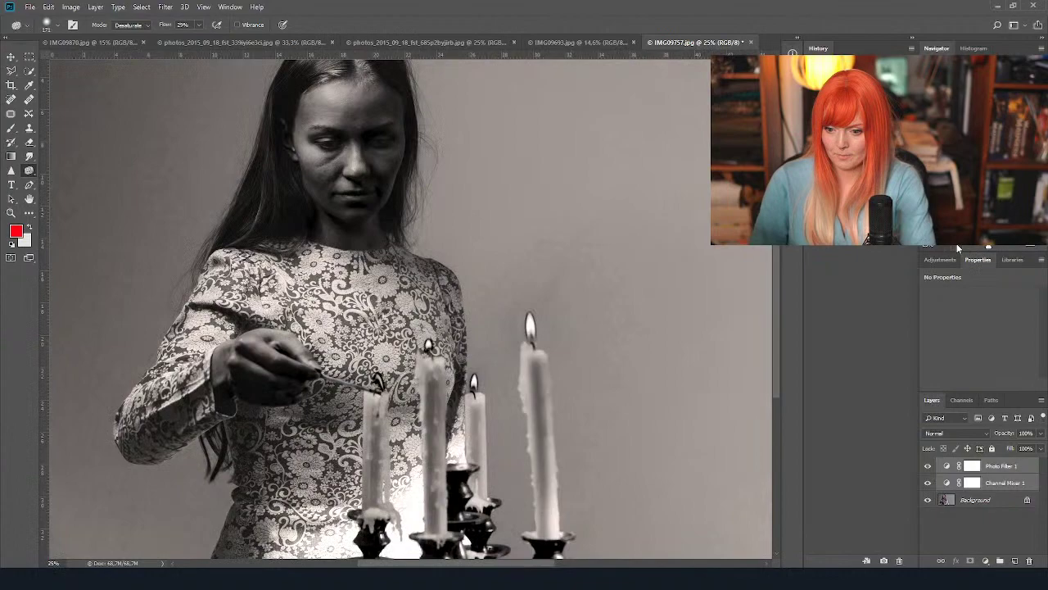
{"action": "key", "text": "ctrl+minus"}
{"action": "left_click", "coordinate": [935, 483]}
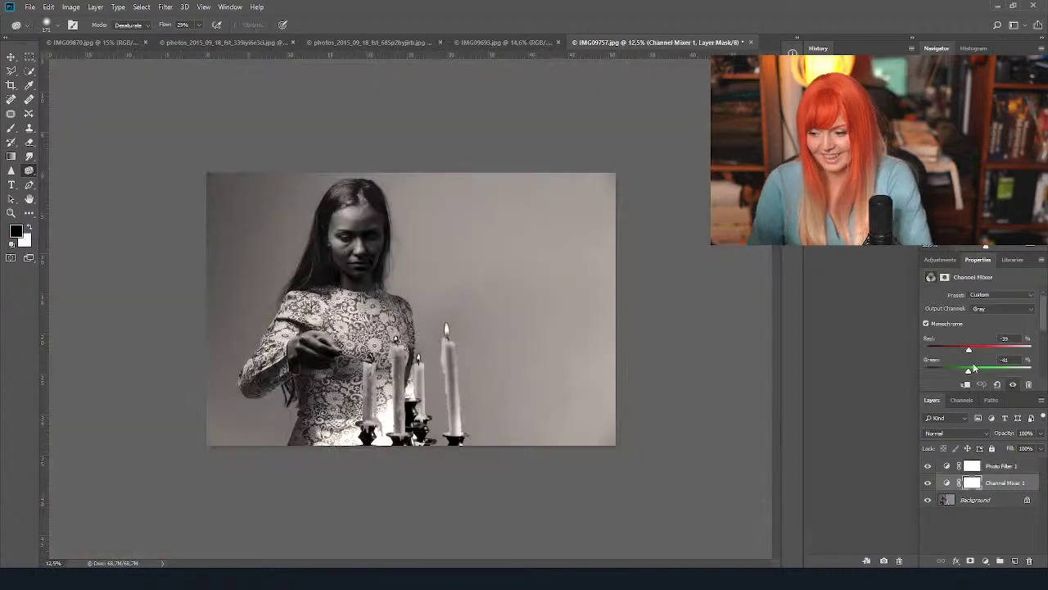
{"action": "left_click", "coordinate": [946, 483]}
{"action": "scroll", "coordinate": [962, 337], "scroll_direction": "down", "scroll_amount": 3}
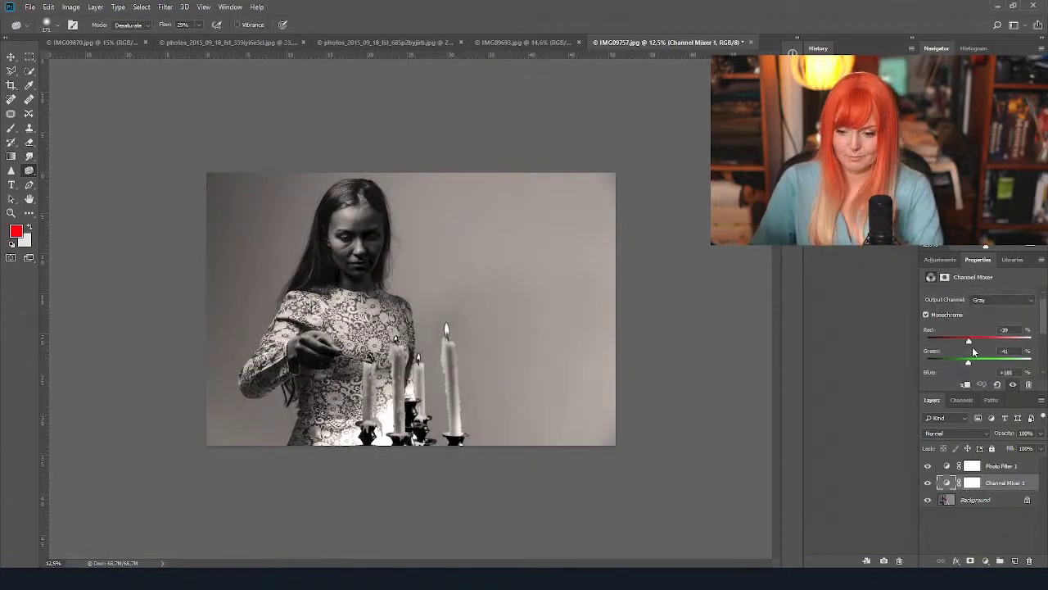
{"action": "left_click_drag", "start_coordinate": [1028, 348], "coordinate": [1023, 350]}
{"action": "left_click_drag", "start_coordinate": [969, 306], "coordinate": [971, 332]}
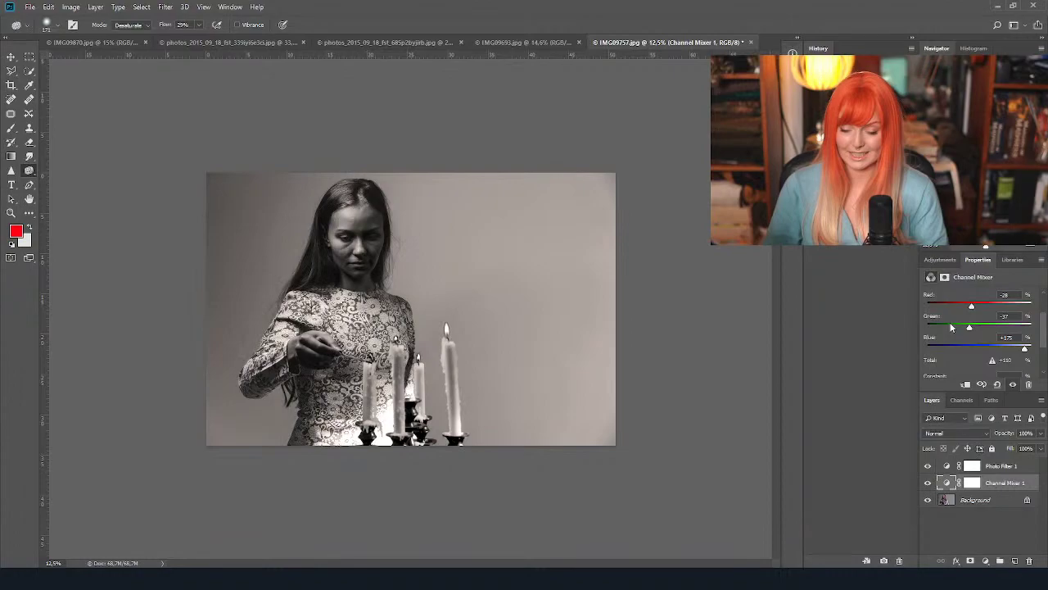
Compare against colour by toggling Channel Mixer 1, then set Red -12 and Green -39.
{"action": "key", "text": "ctrl+plus"}
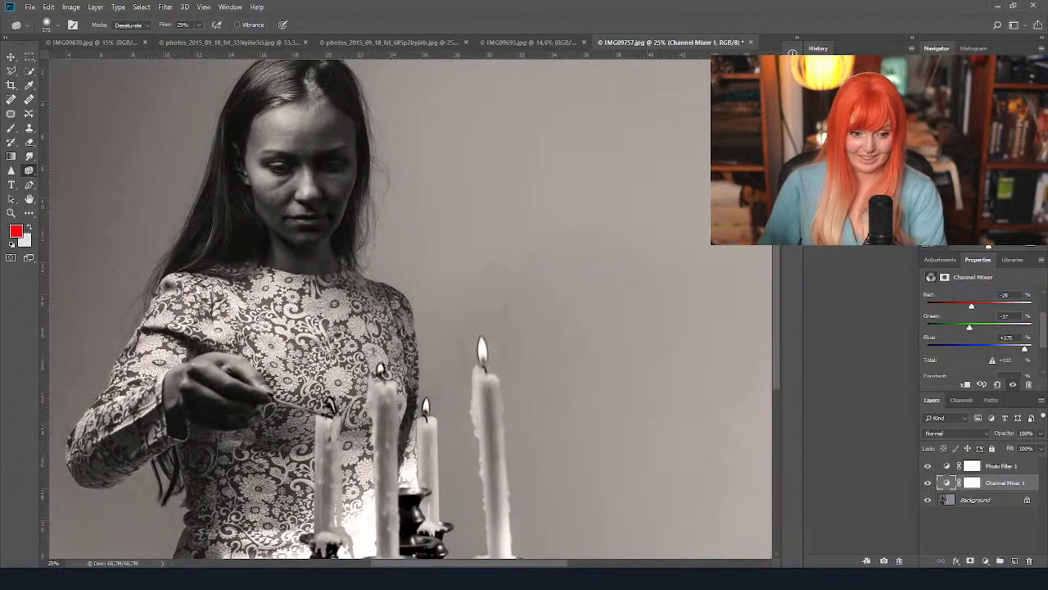
{"action": "scroll", "coordinate": [409, 311], "scroll_direction": "left", "scroll_amount": 2}
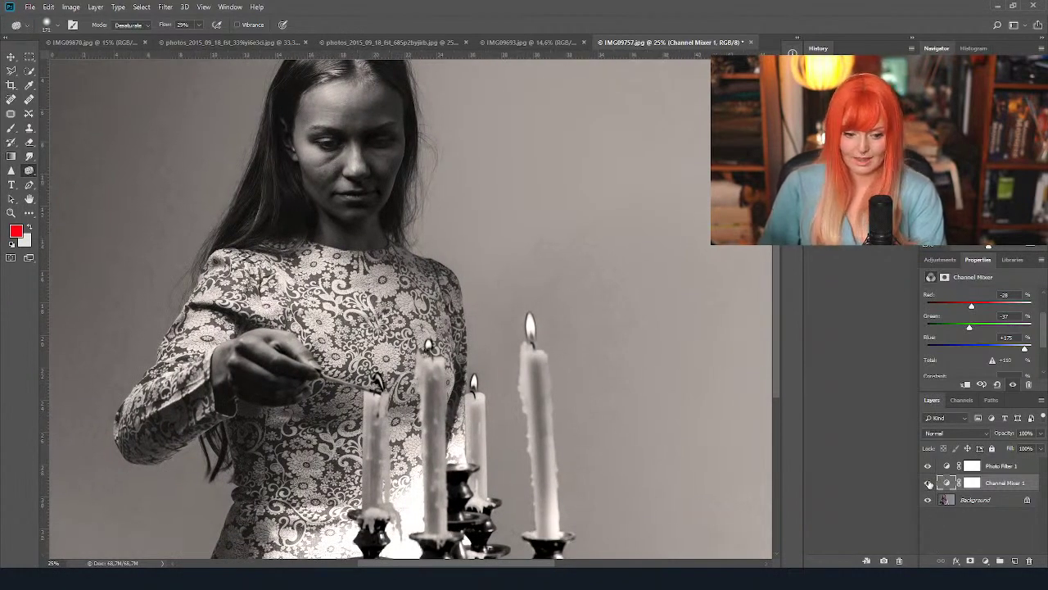
{"action": "left_click", "coordinate": [927, 483]}
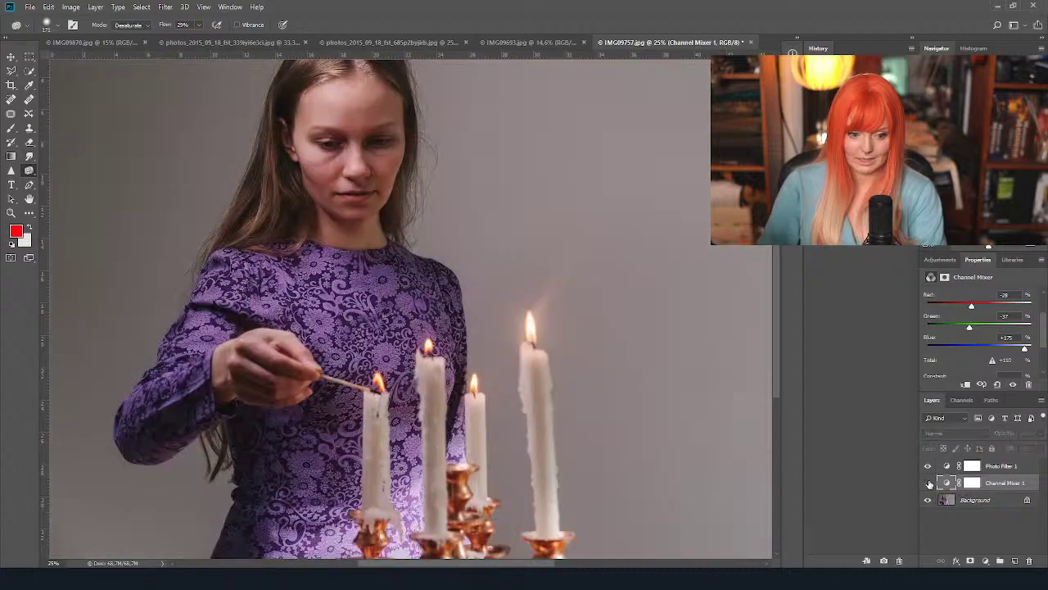
{"action": "left_click", "coordinate": [928, 484]}
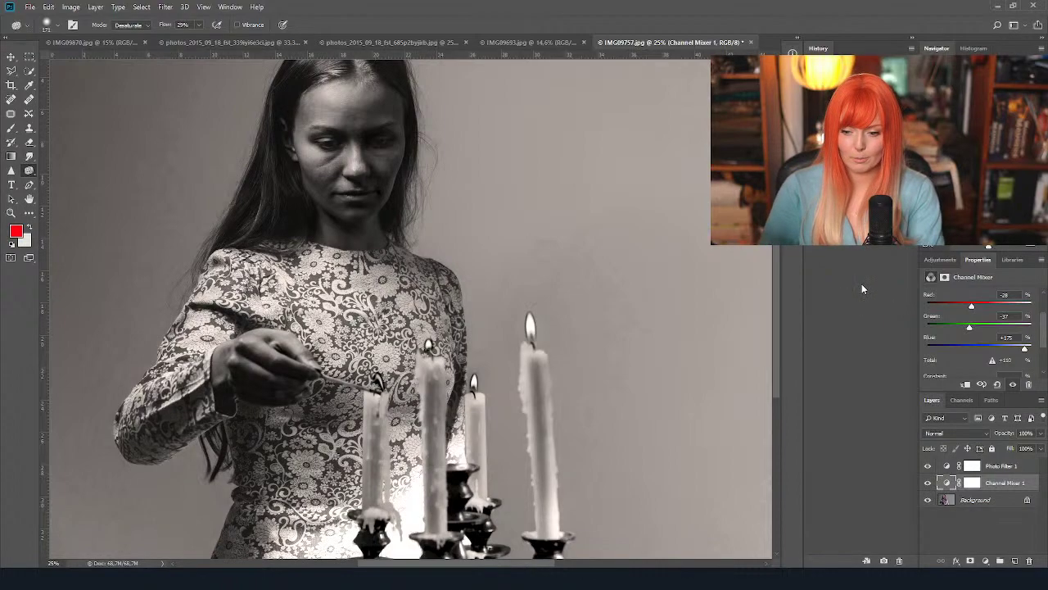
{"action": "left_click_drag", "start_coordinate": [971, 305], "coordinate": [975, 306]}
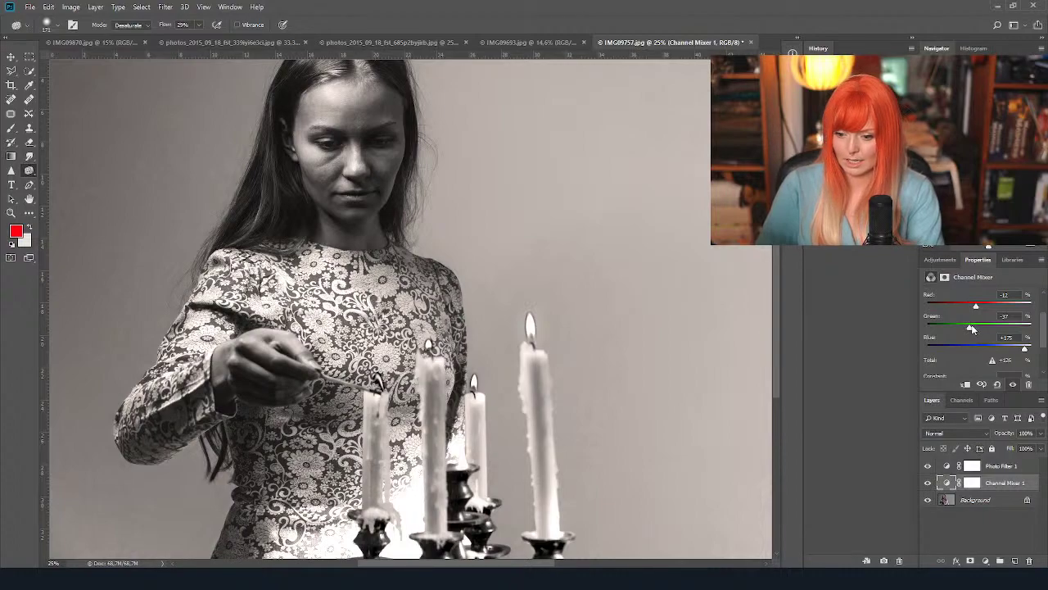
{"action": "left_click_drag", "start_coordinate": [972, 327], "coordinate": [968, 327]}
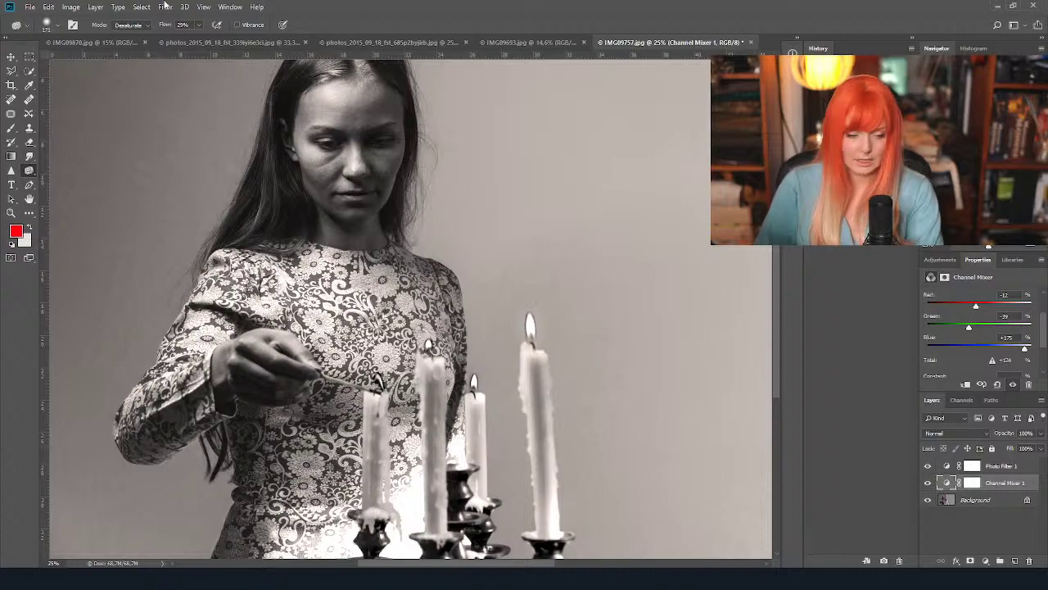
Add a Levels adjustment layer above Channel Mixer 1, comparing with the colour original.
{"action": "left_click", "coordinate": [70, 7]}
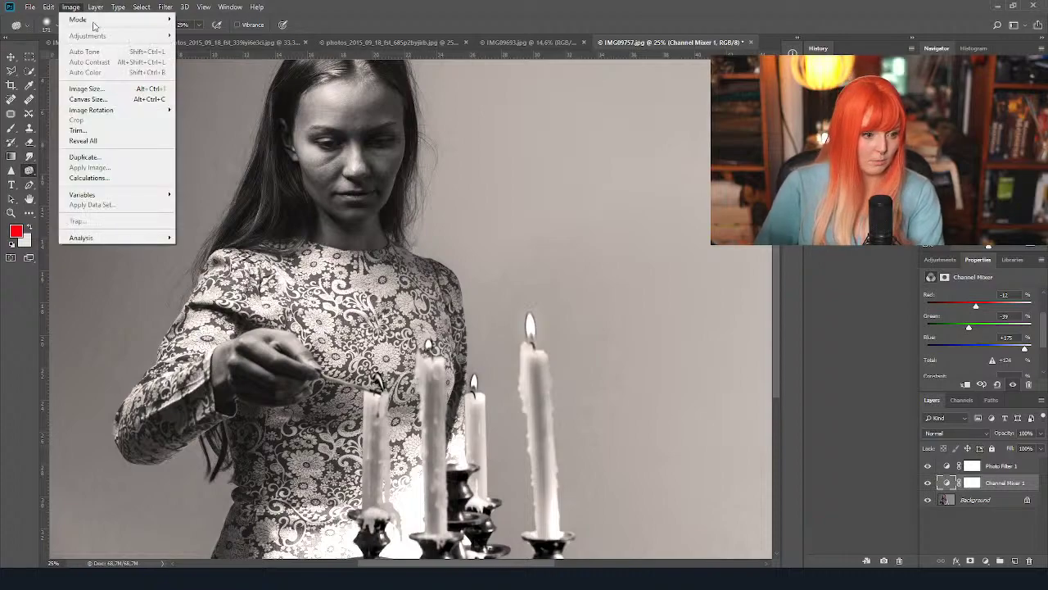
{"action": "mouse_move", "coordinate": [176, 153]}
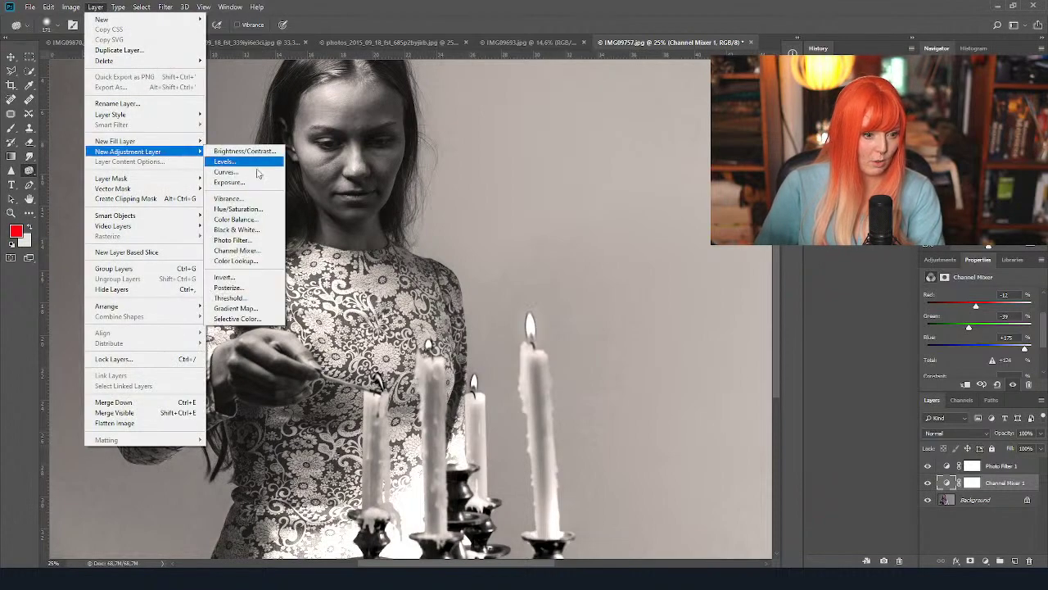
{"action": "left_click", "coordinate": [242, 162]}
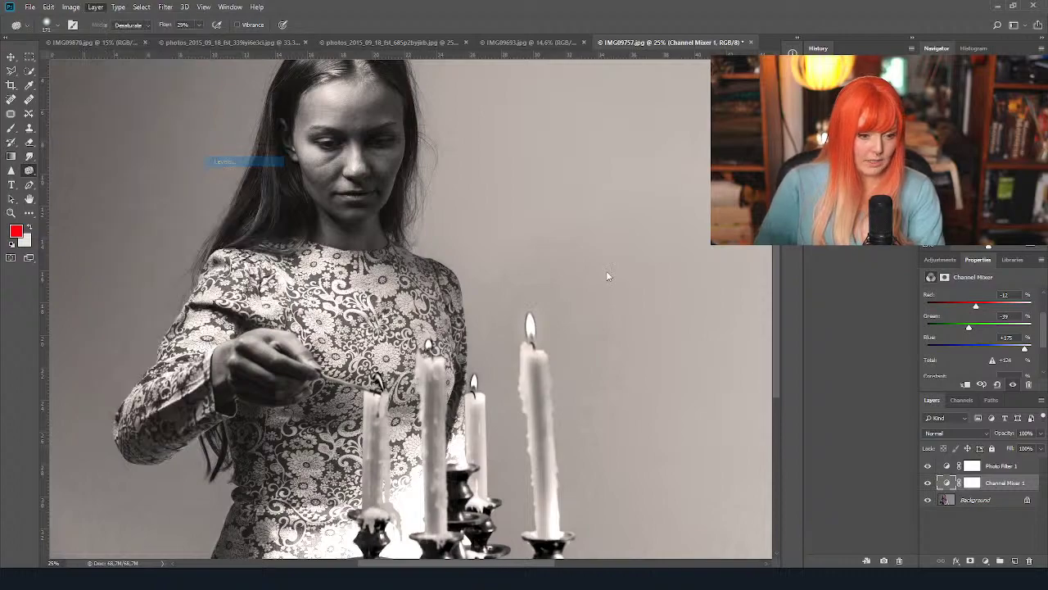
{"action": "scroll", "coordinate": [532, 344], "scroll_direction": "up", "scroll_amount": 5}
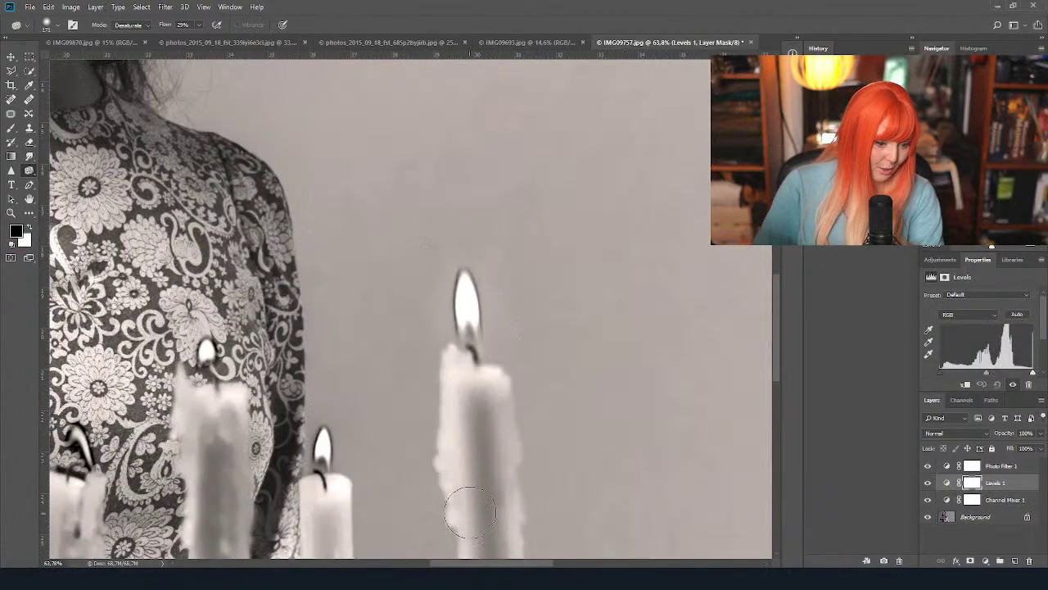
{"action": "scroll", "coordinate": [197, 491], "scroll_direction": "up", "scroll_amount": 10}
{"action": "scroll", "coordinate": [410, 311], "scroll_direction": "down", "scroll_amount": 10}
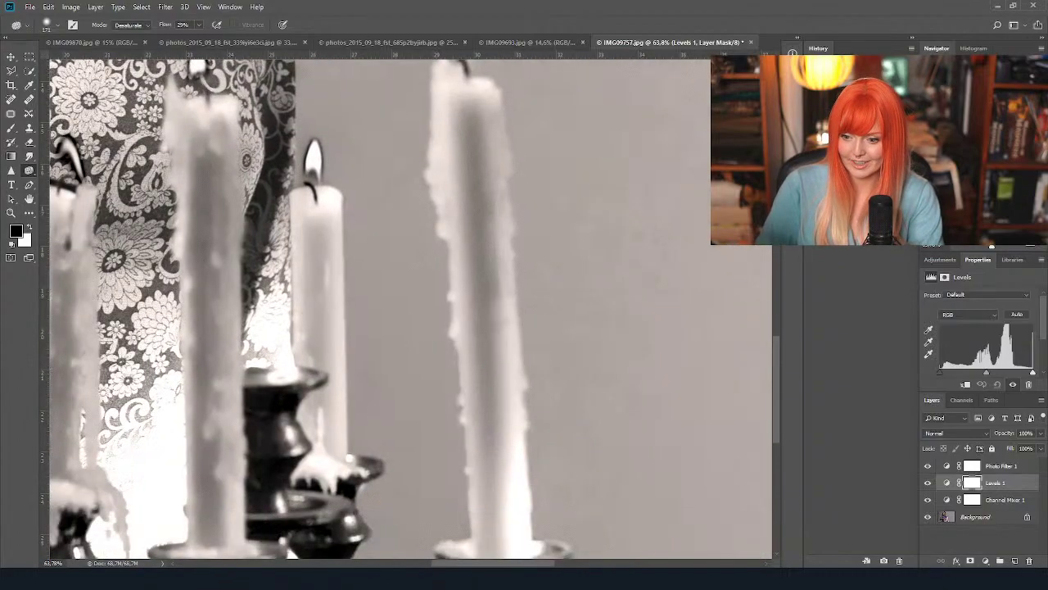
{"action": "scroll", "coordinate": [410, 311], "scroll_direction": "up", "scroll_amount": 3}
{"action": "left_click", "coordinate": [928, 499]}
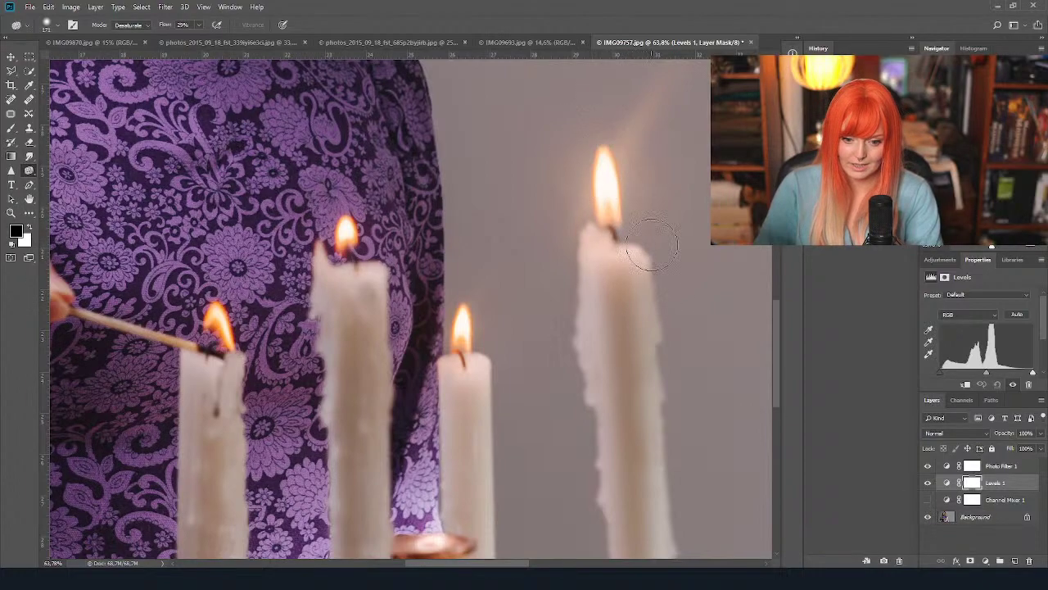
{"action": "left_click", "coordinate": [929, 500]}
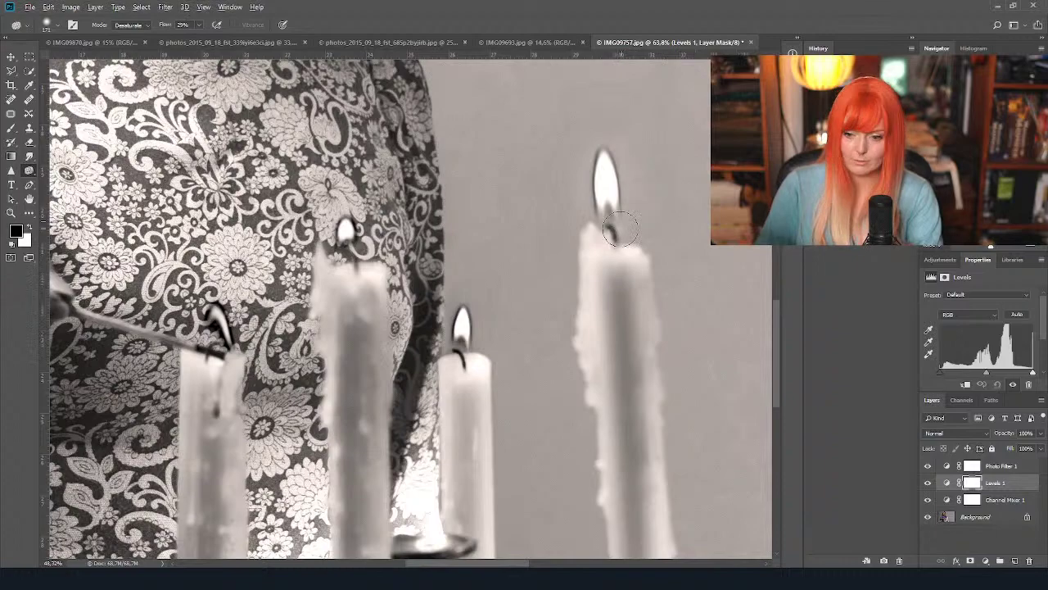
Set the Levels output range to 19–230 for a faded look.
{"action": "scroll", "coordinate": [409, 307], "scroll_direction": "down", "scroll_amount": 5}
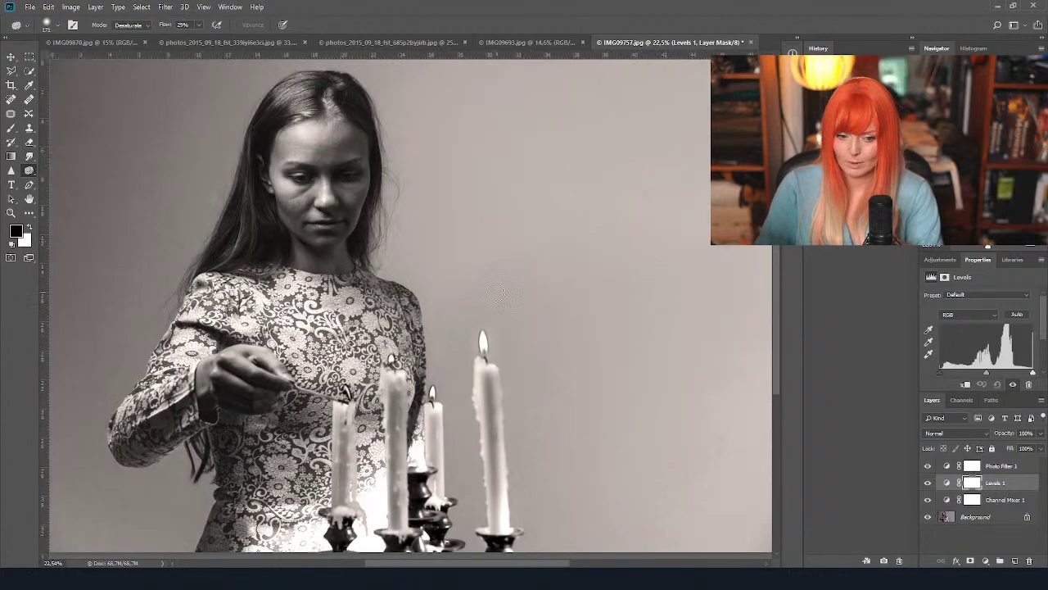
{"action": "scroll", "coordinate": [487, 289], "scroll_direction": "down", "scroll_amount": 1}
{"action": "scroll", "coordinate": [988, 345], "scroll_direction": "down", "scroll_amount": 1}
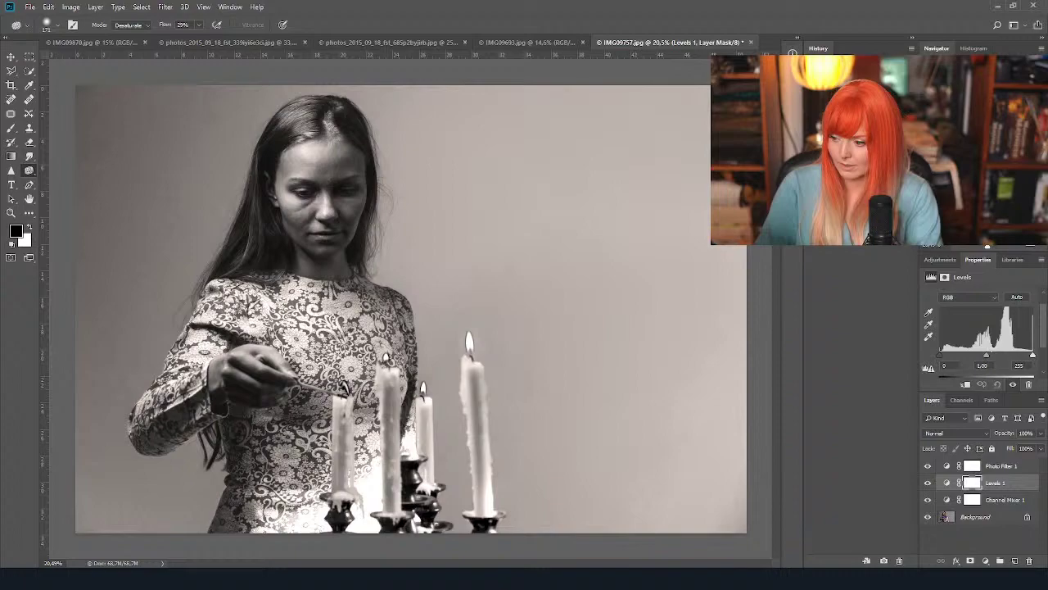
{"action": "scroll", "coordinate": [1030, 343], "scroll_direction": "down", "scroll_amount": 1}
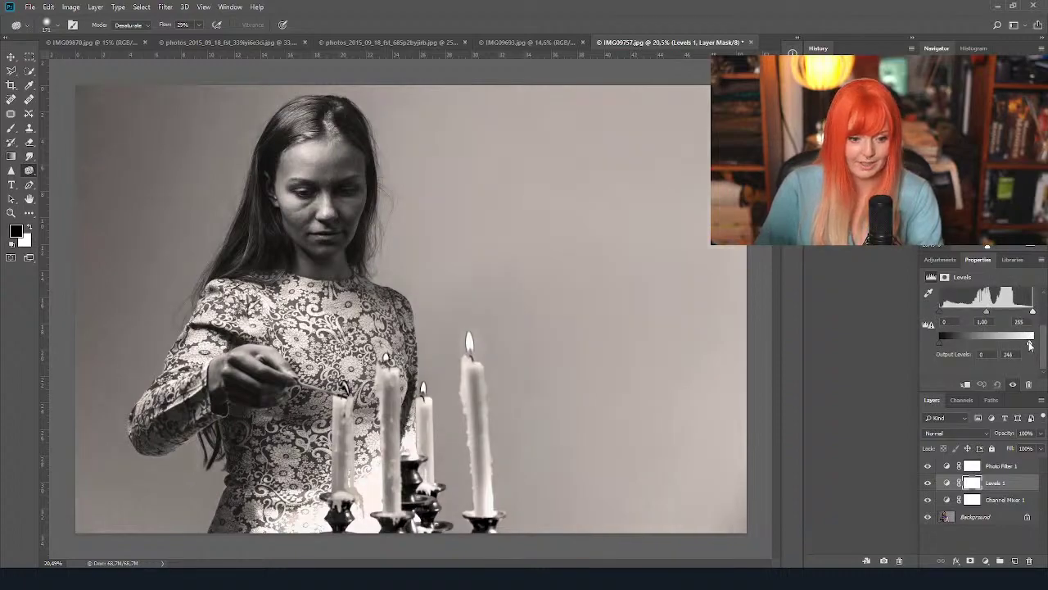
{"action": "left_click_drag", "start_coordinate": [1034, 344], "coordinate": [1025, 345]}
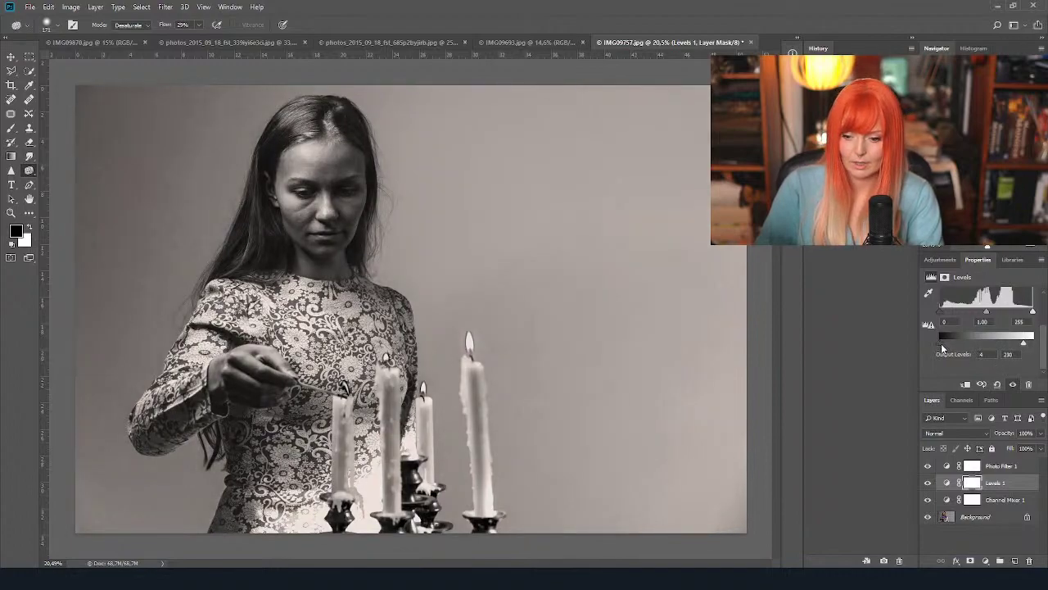
{"action": "left_click_drag", "start_coordinate": [942, 344], "coordinate": [953, 344]}
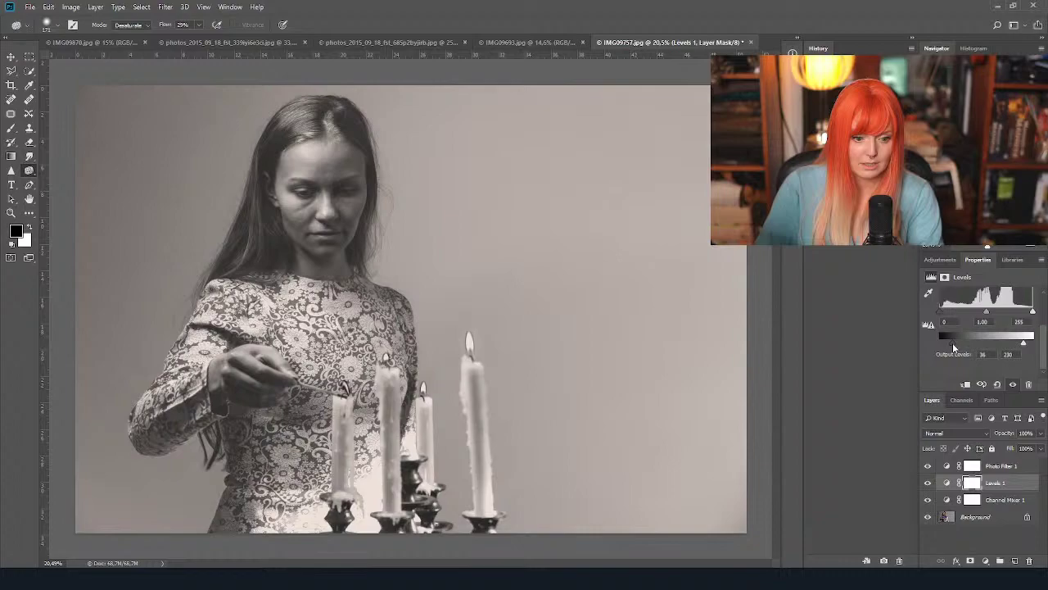
{"action": "scroll", "coordinate": [976, 326], "scroll_direction": "up", "scroll_amount": 1}
{"action": "mouse_move", "coordinate": [952, 342]}
{"action": "left_mouse_down"}
{"action": "mouse_move", "coordinate": [946, 320]}
{"action": "mouse_move", "coordinate": [946, 352]}
{"action": "left_mouse_up"}
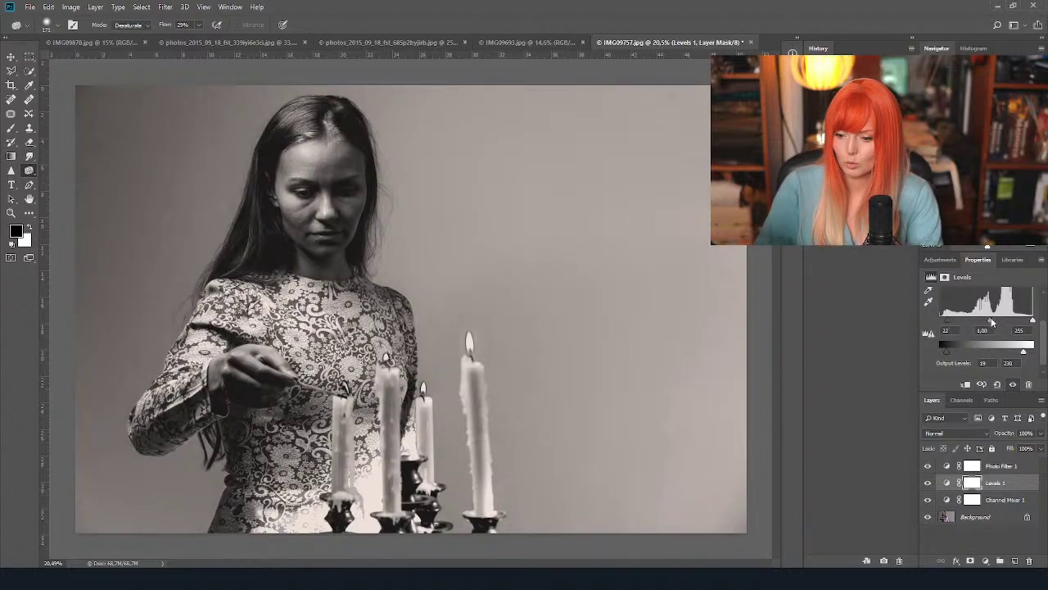
Raise the Levels midtones to 1.35 and toggle Levels 1 to compare.
{"action": "left_click_drag", "start_coordinate": [991, 323], "coordinate": [983, 325]}
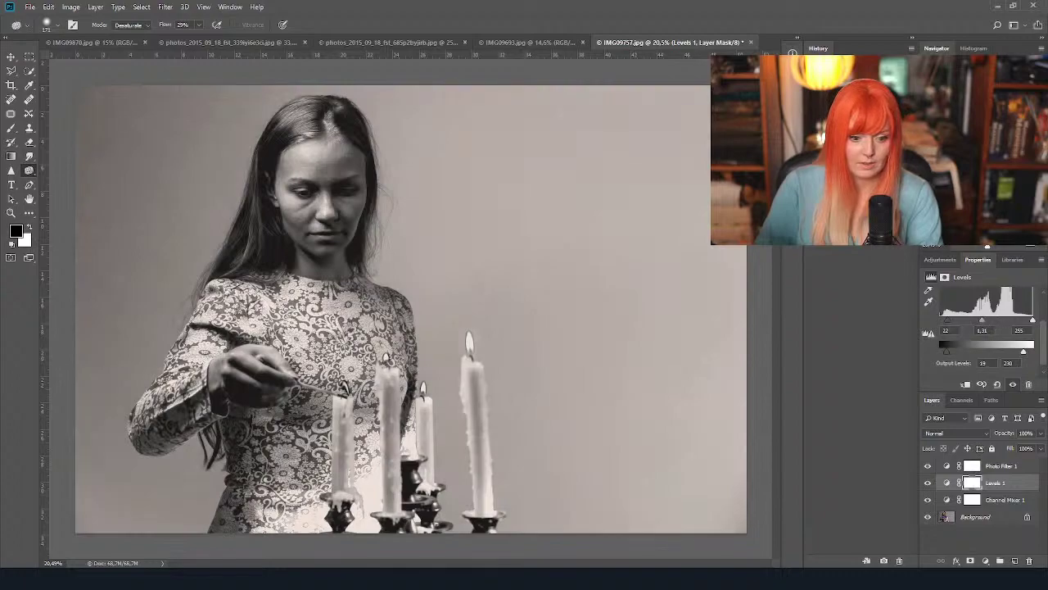
{"action": "left_click", "coordinate": [927, 484]}
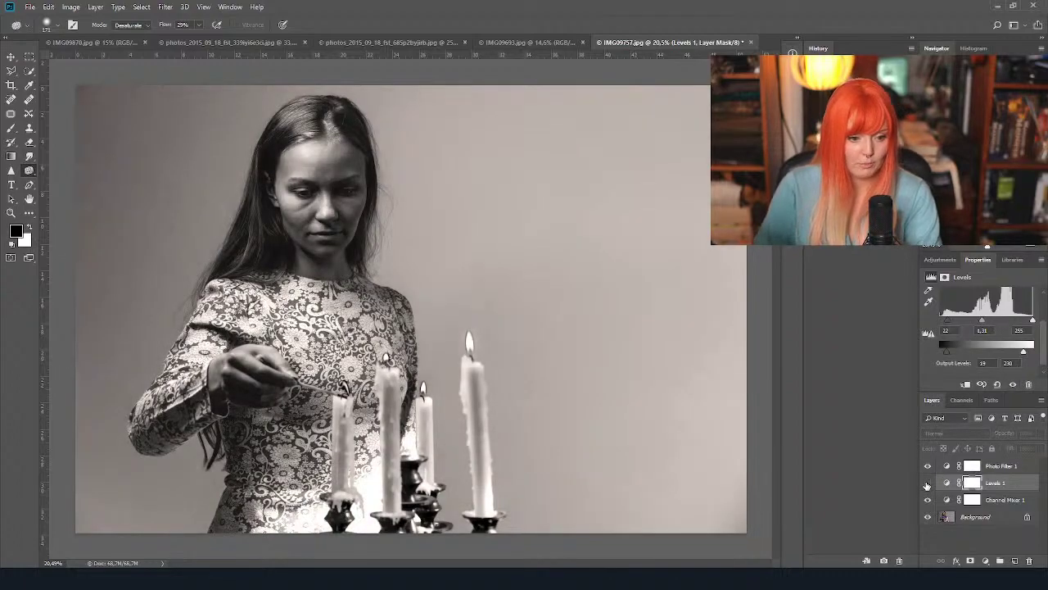
{"action": "left_click", "coordinate": [928, 484]}
{"action": "left_click", "coordinate": [928, 484]}
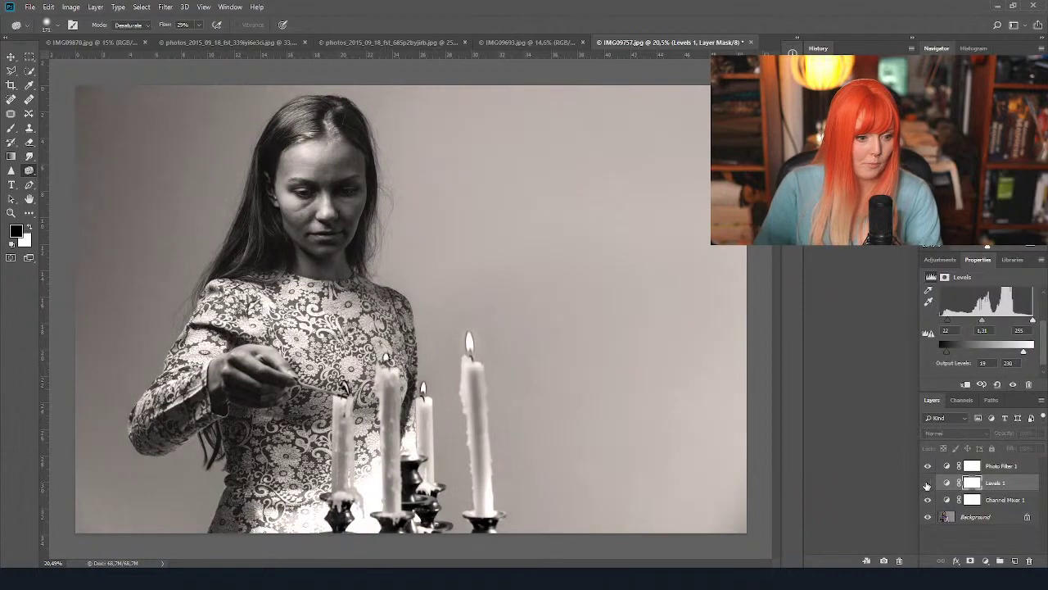
Convert the candle photo to 16 Bits/Channel and duplicate the Background layer.
{"action": "left_click", "coordinate": [987, 518]}
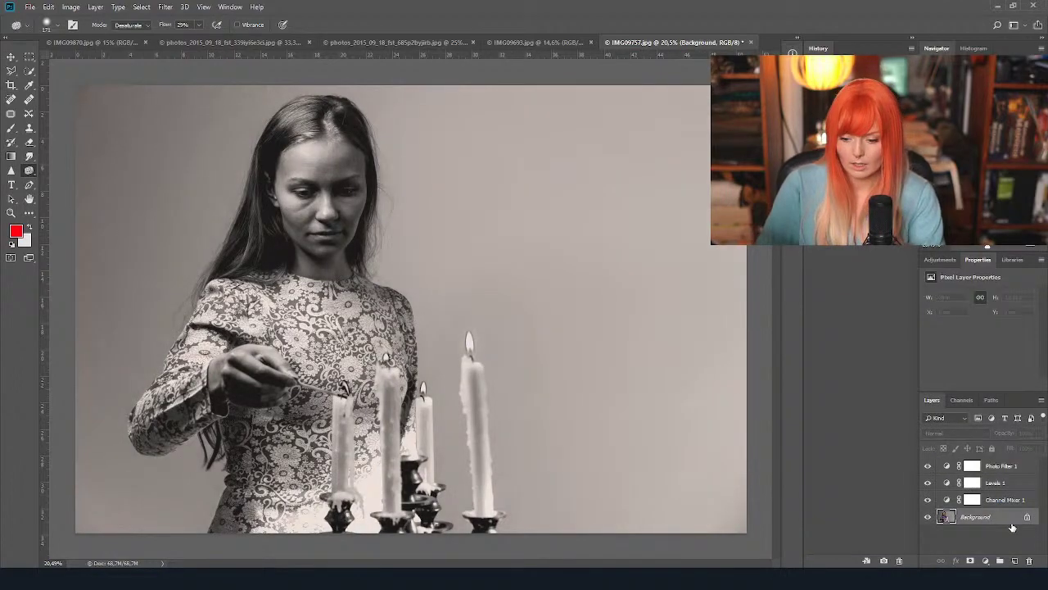
{"action": "left_click", "coordinate": [117, 7]}
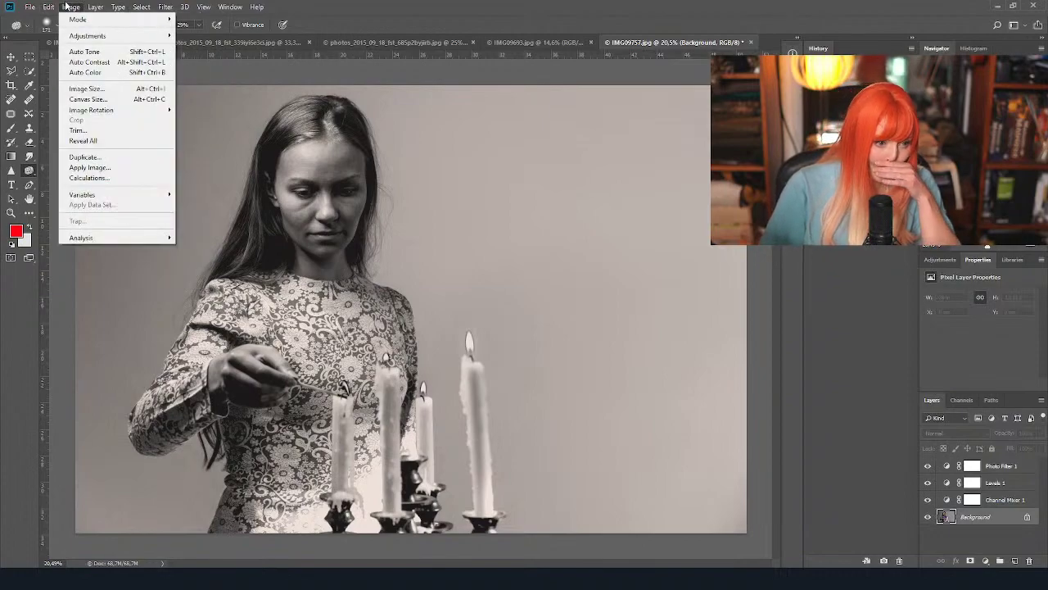
{"action": "mouse_move", "coordinate": [72, 10]}
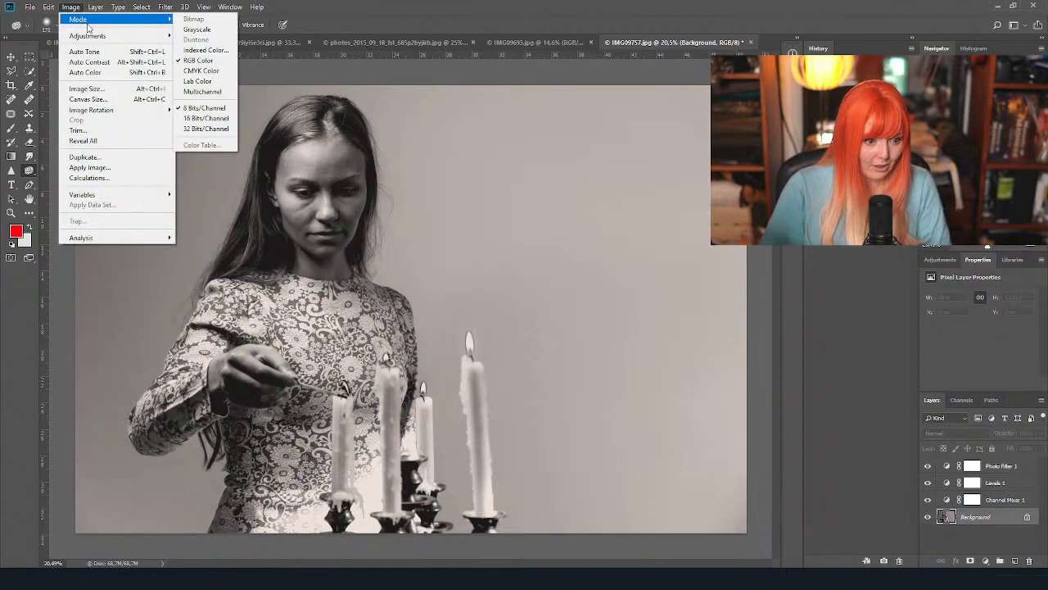
{"action": "left_click", "coordinate": [207, 119]}
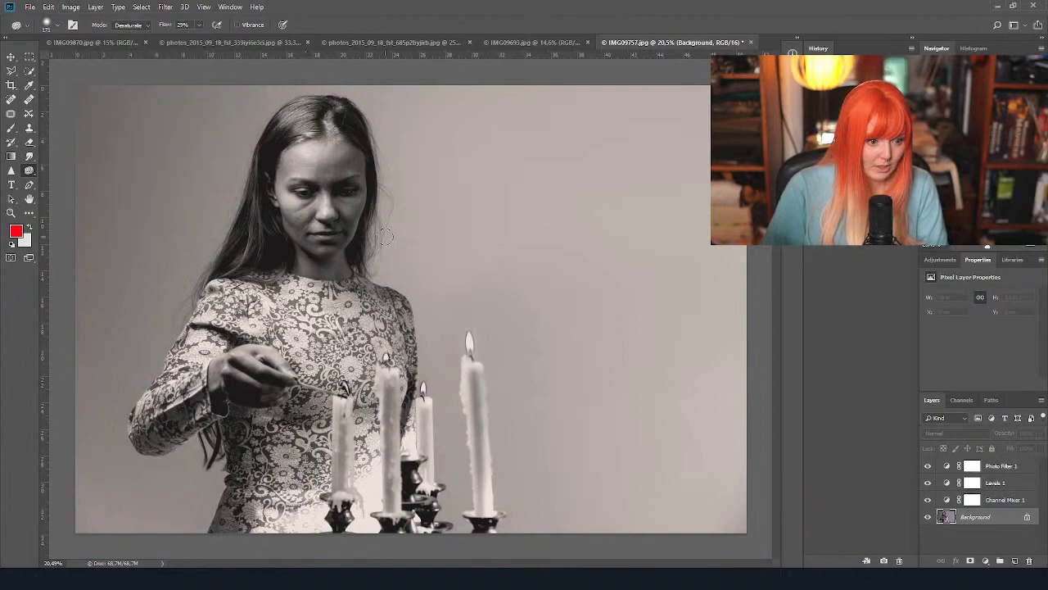
{"action": "key", "text": "ctrl+j"}
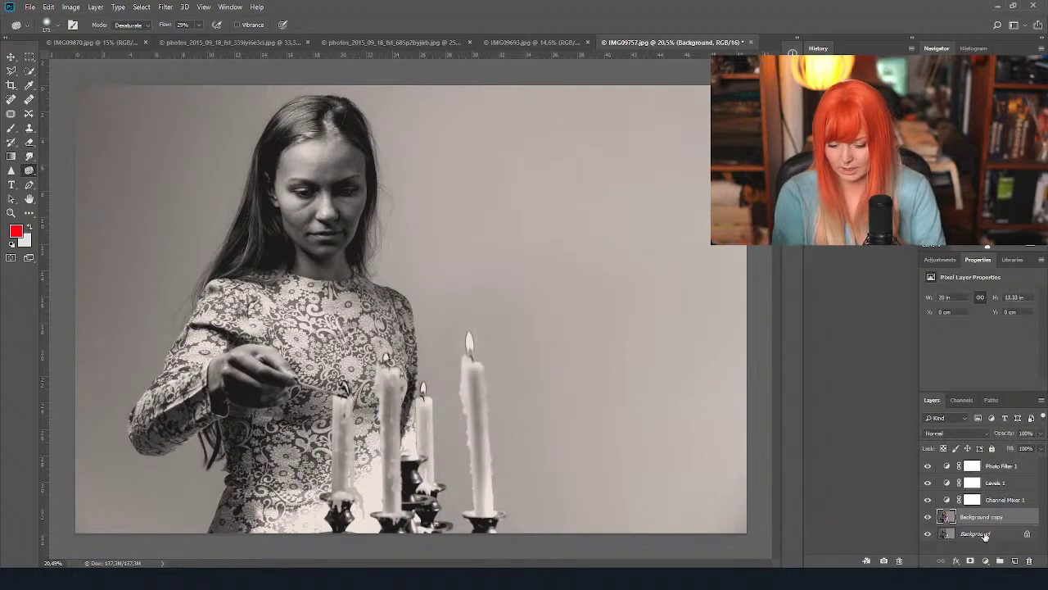
Turn on Photo Filter 1, compare Levels 1, and delete the Channel Mixer 1 layer.
{"action": "left_click", "coordinate": [928, 482]}
{"action": "left_click", "coordinate": [928, 482]}
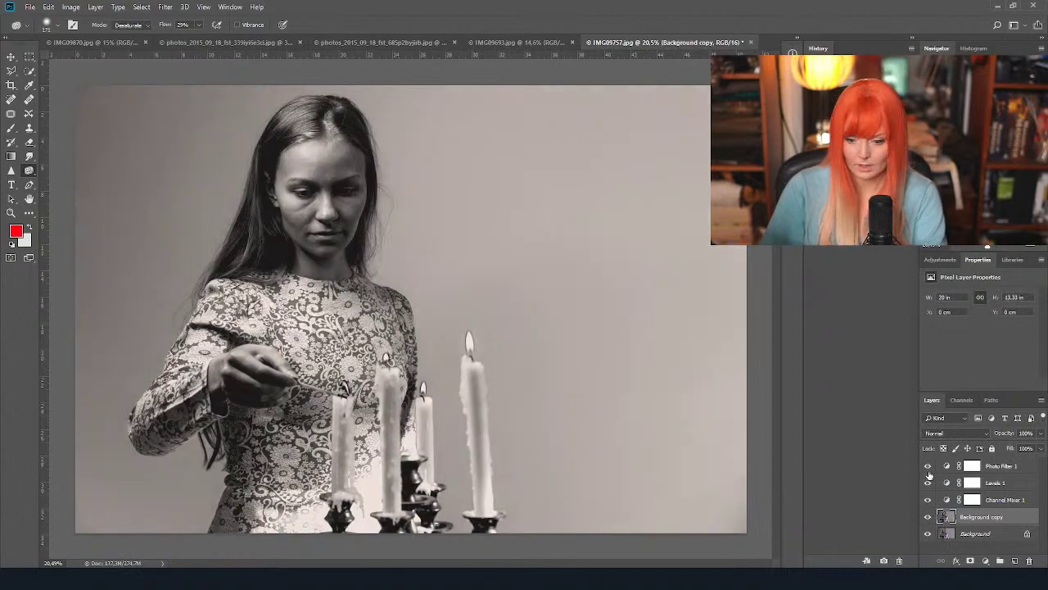
{"action": "left_click", "coordinate": [929, 467]}
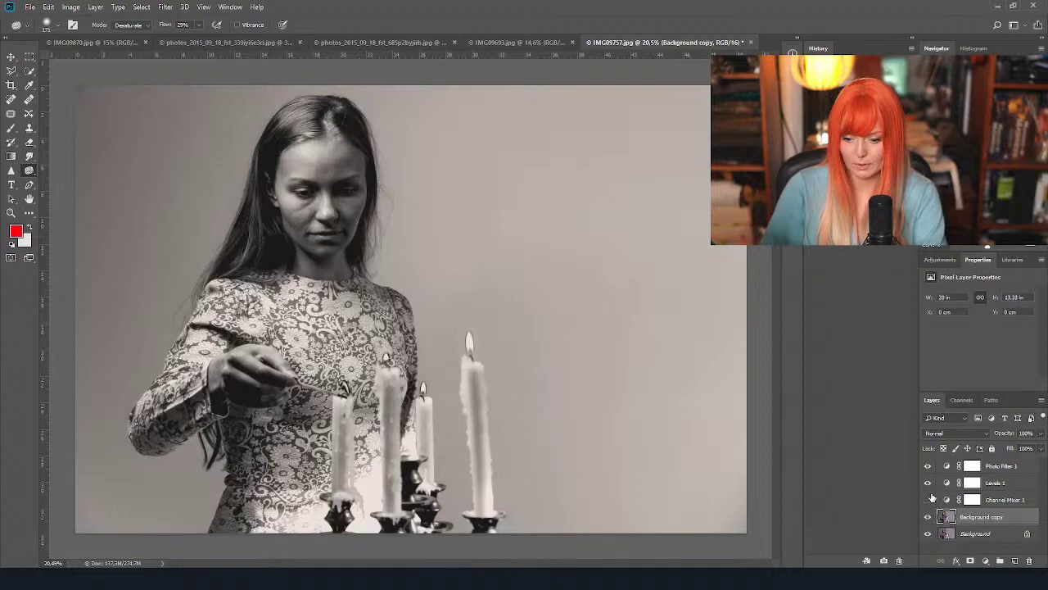
{"action": "left_click", "coordinate": [945, 500]}
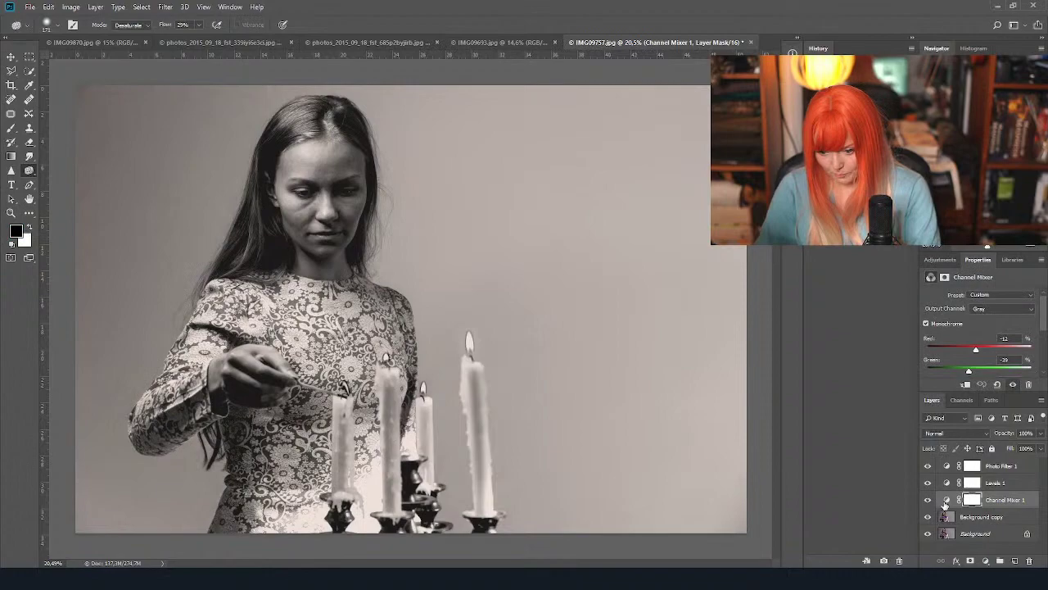
{"action": "left_click_drag", "start_coordinate": [946, 504], "coordinate": [1029, 560]}
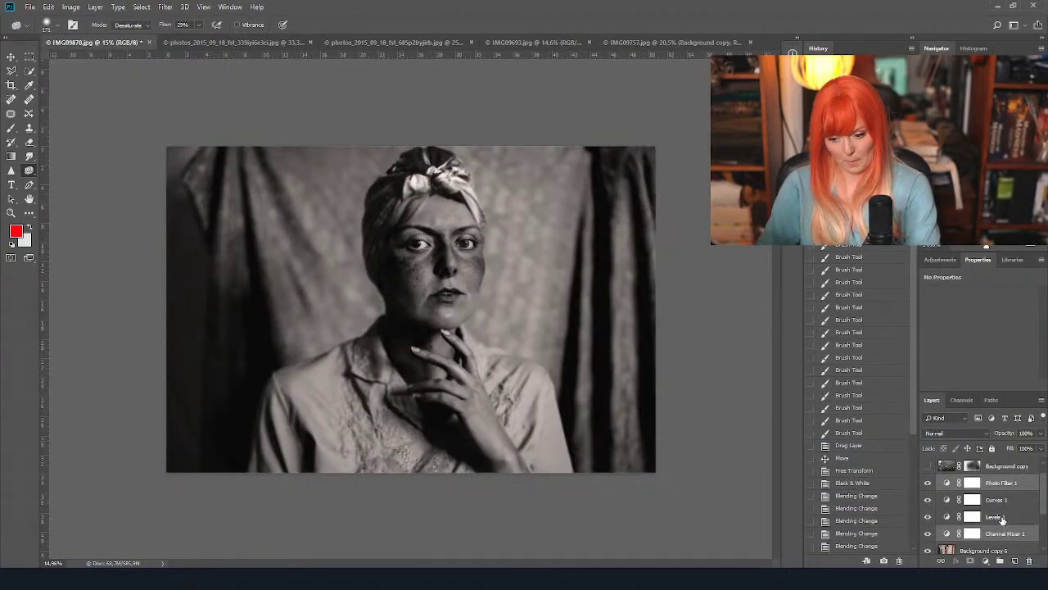
{"action": "left_click", "coordinate": [995, 516]}
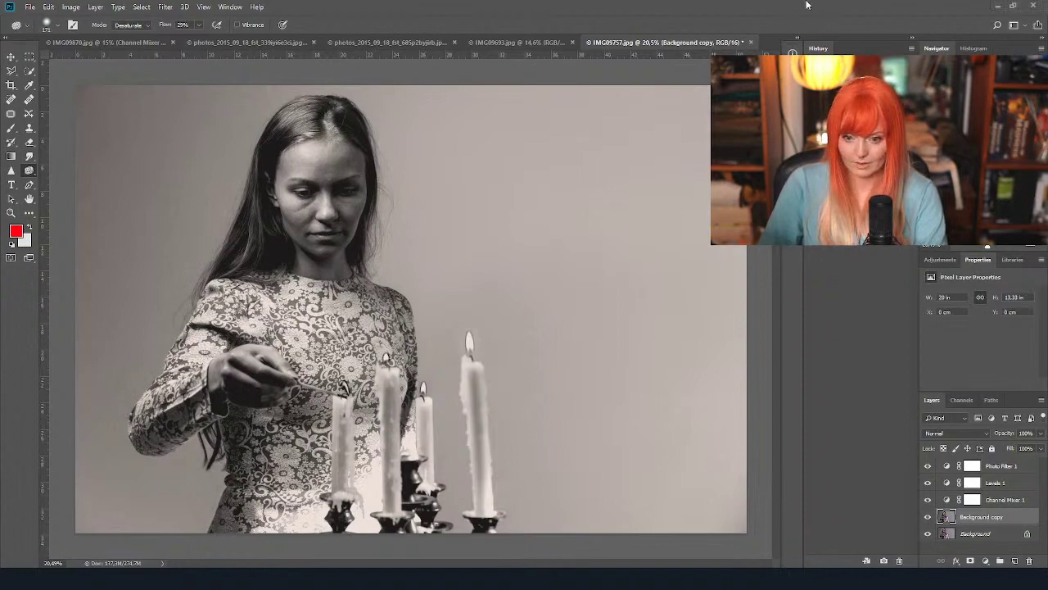
Compare the Photo Filter, Levels and all adjustments against the original colour photo.
{"action": "left_click", "coordinate": [1001, 467]}
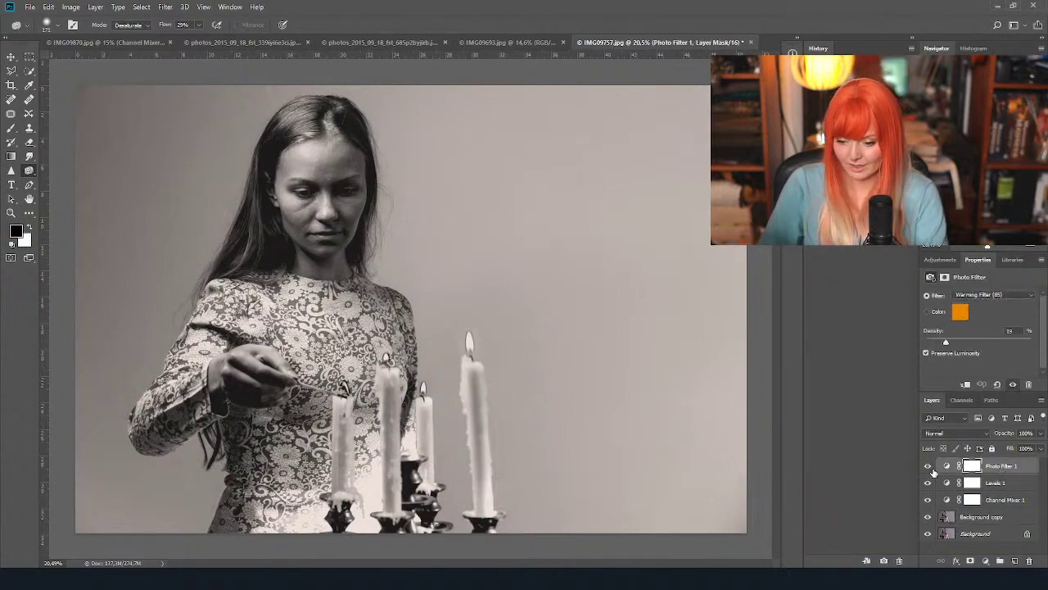
{"action": "left_click", "coordinate": [927, 465]}
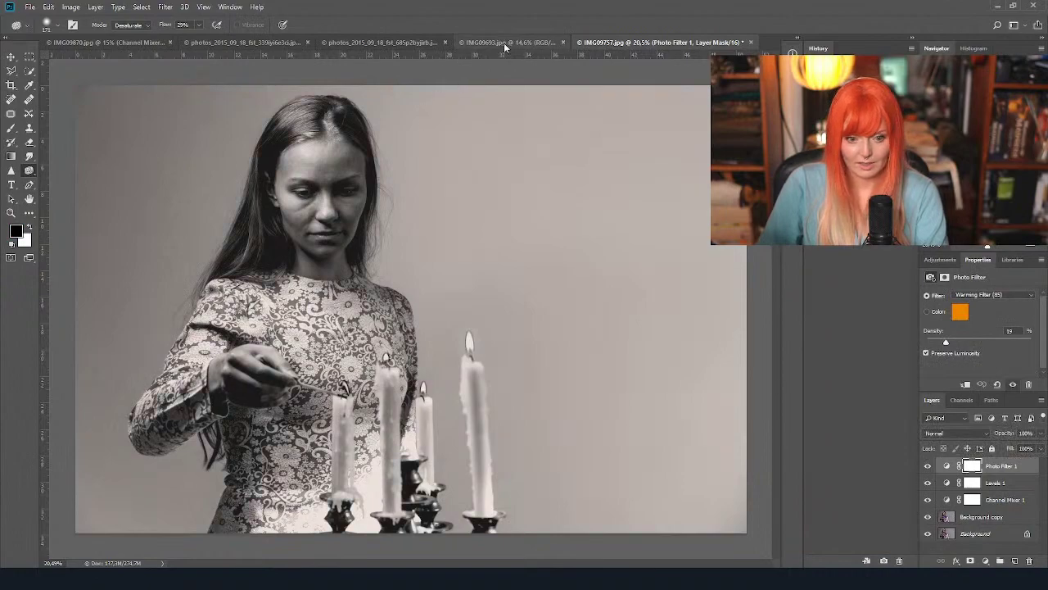
{"action": "left_click", "coordinate": [930, 482]}
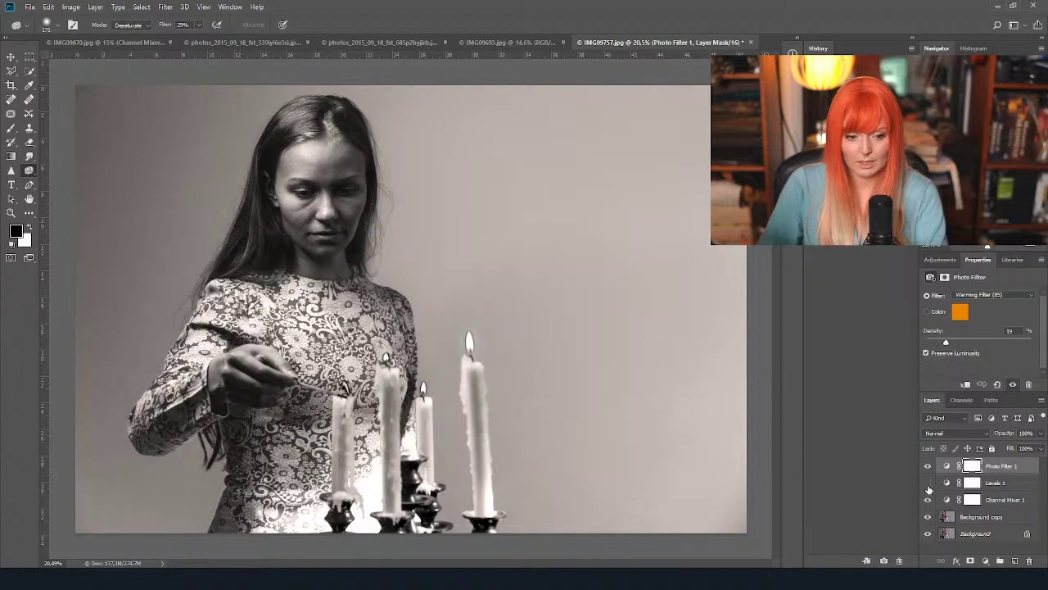
{"action": "left_click", "coordinate": [930, 483]}
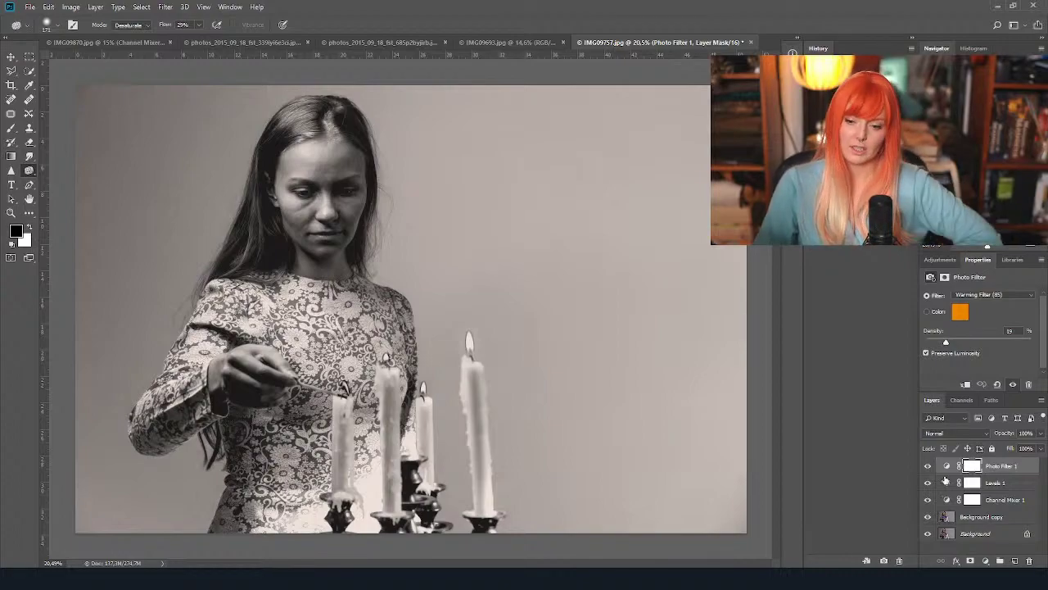
{"action": "left_click", "coordinate": [928, 533], "text": "alt"}
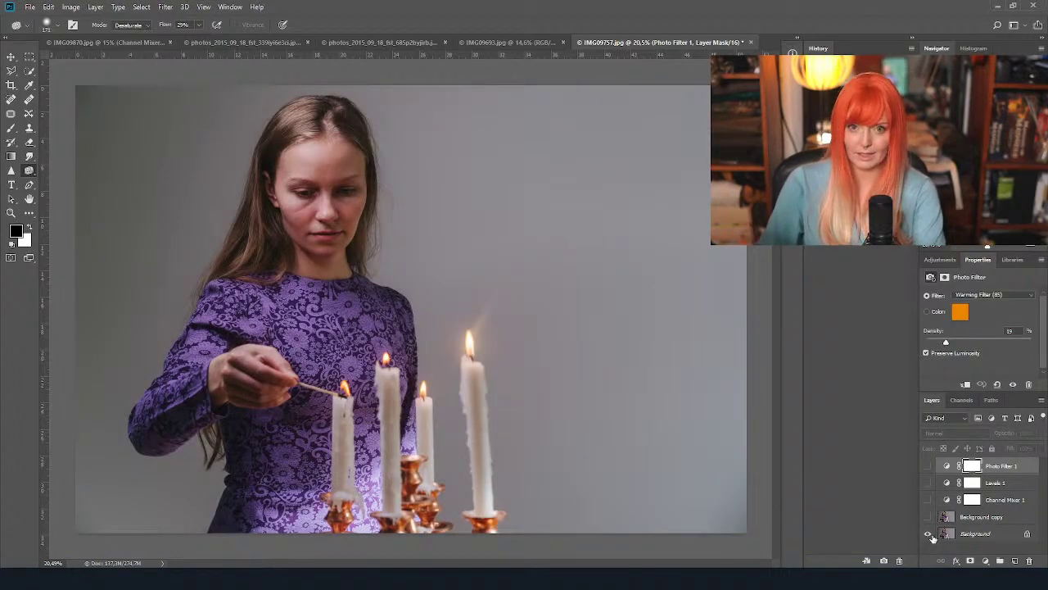
{"action": "left_click", "coordinate": [927, 533], "text": "alt"}
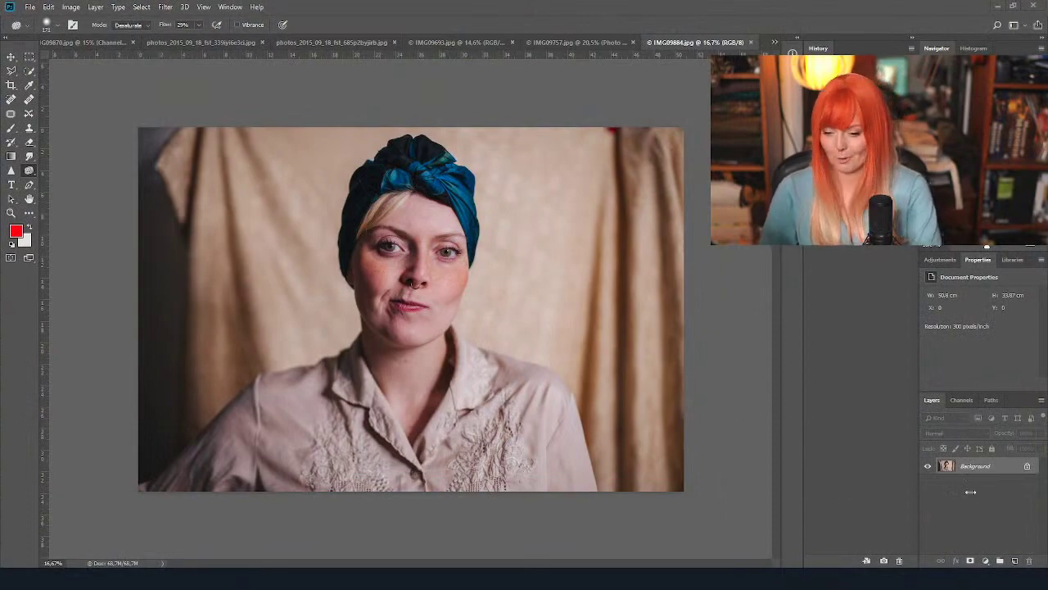
Duplicate the turban portrait's Background layer, visit IMG09870.jpg, and return to IMG09884.jpg.
{"action": "left_click_drag", "start_coordinate": [998, 468], "coordinate": [1014, 561]}
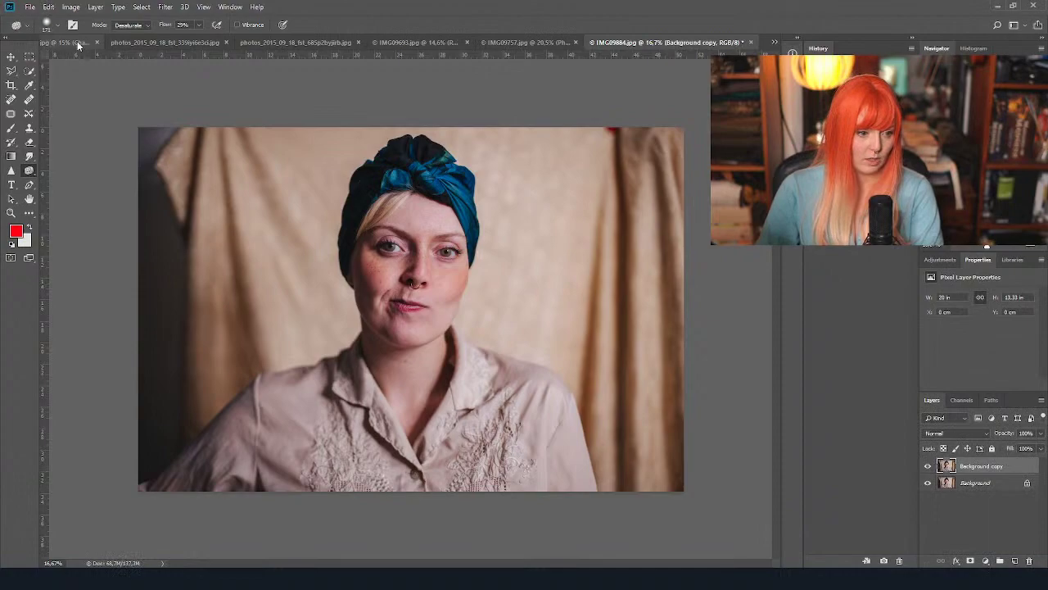
{"action": "left_click", "coordinate": [74, 42]}
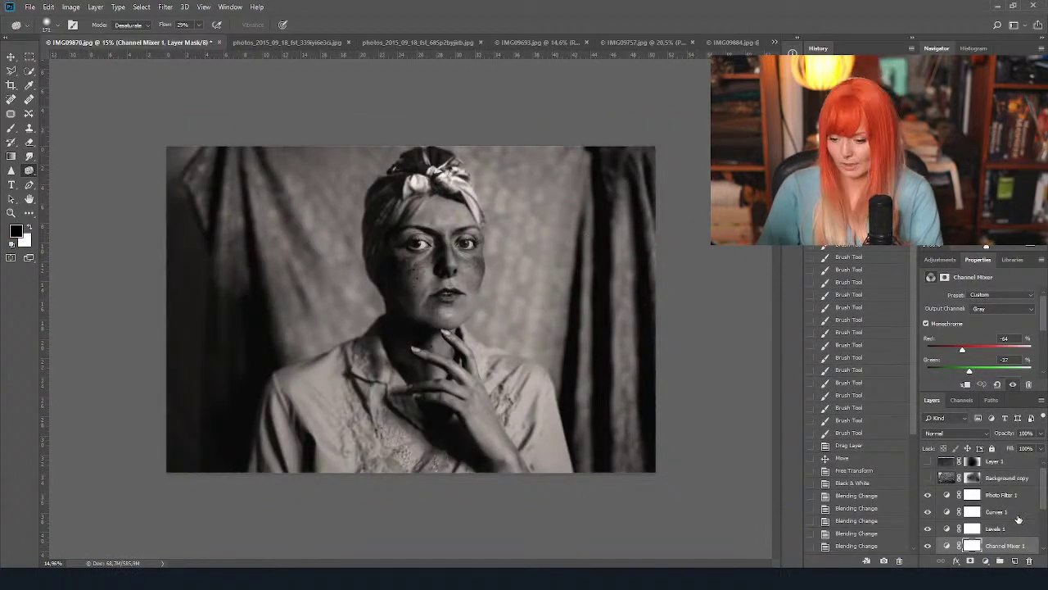
{"action": "scroll", "coordinate": [1015, 510], "scroll_direction": "up", "scroll_amount": 1}
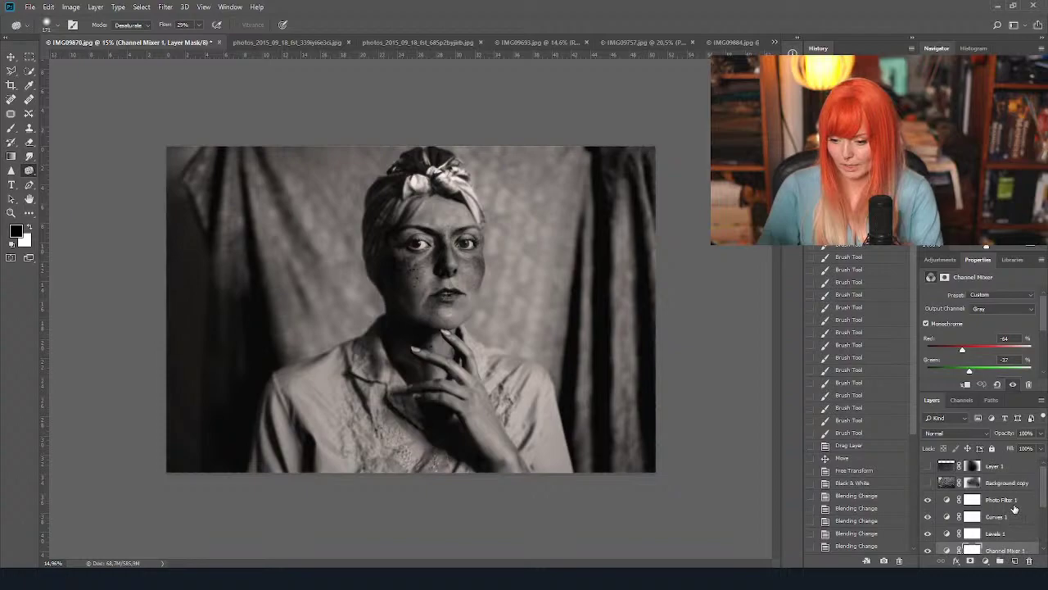
{"action": "key", "text": "ctrl+shift+Tab"}
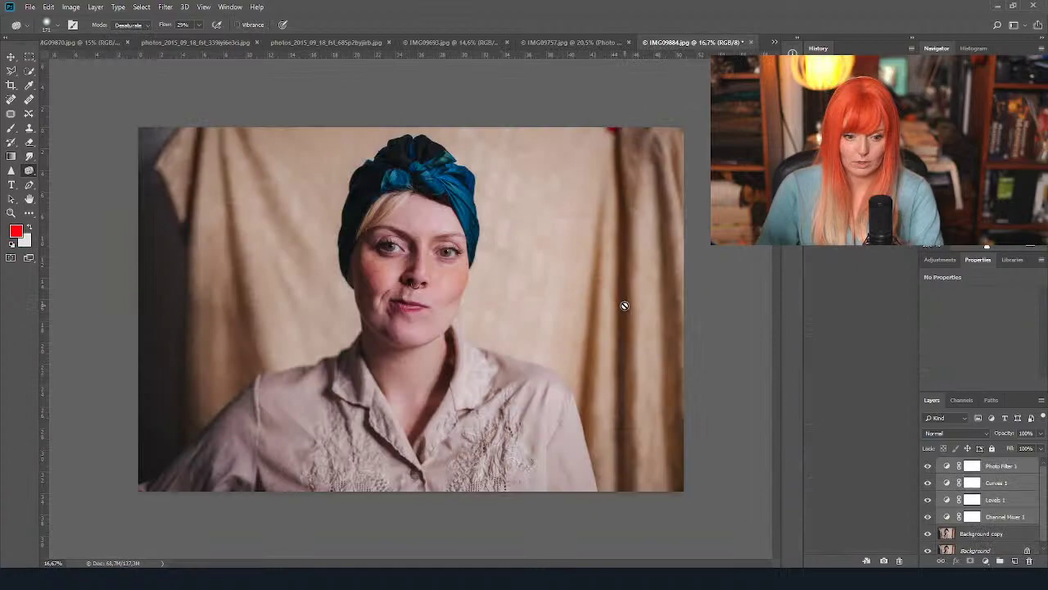
{"action": "scroll", "coordinate": [418, 275], "scroll_direction": "up", "scroll_amount": 6}
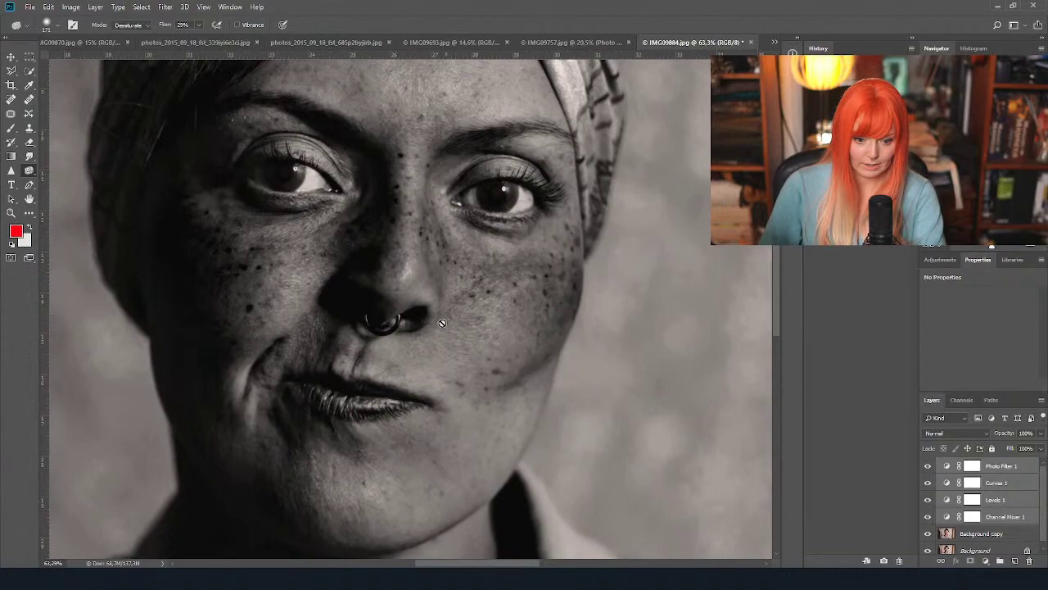
{"action": "left_click", "coordinate": [928, 516]}
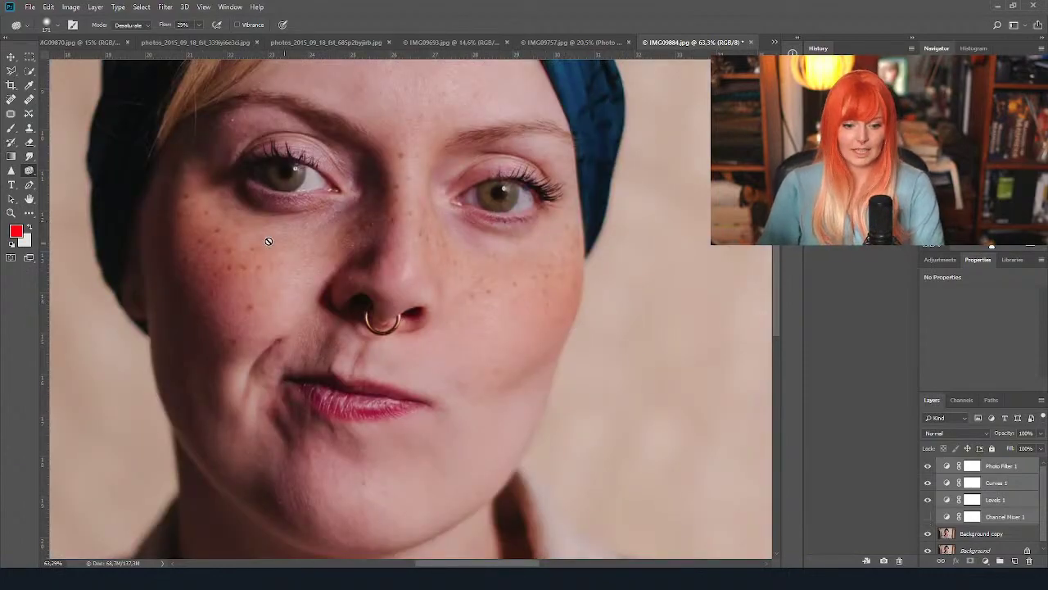
{"action": "left_click_drag", "start_coordinate": [315, 246], "coordinate": [536, 295]}
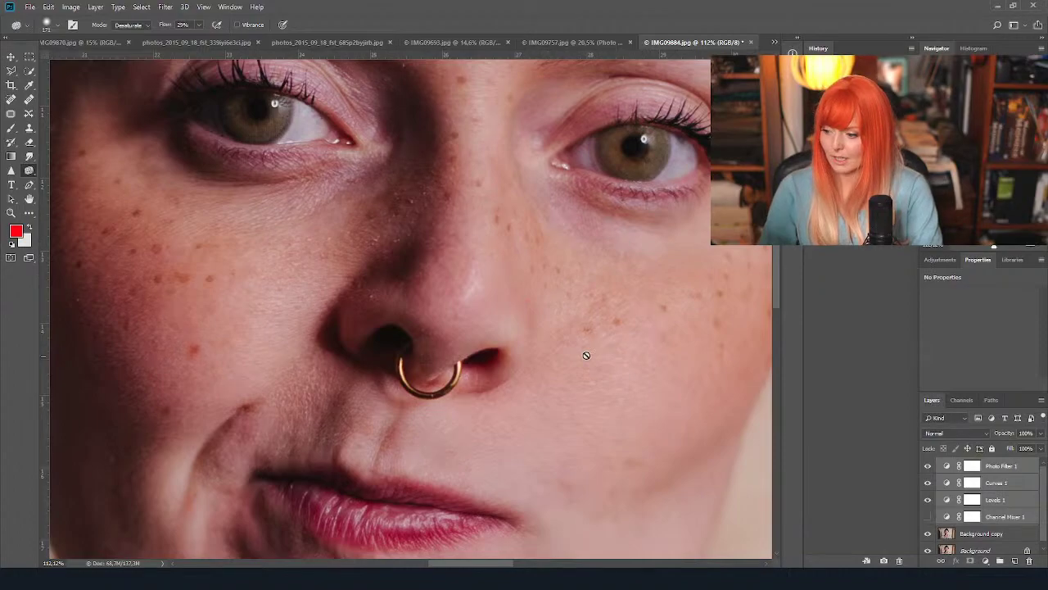
{"action": "left_click", "coordinate": [928, 516]}
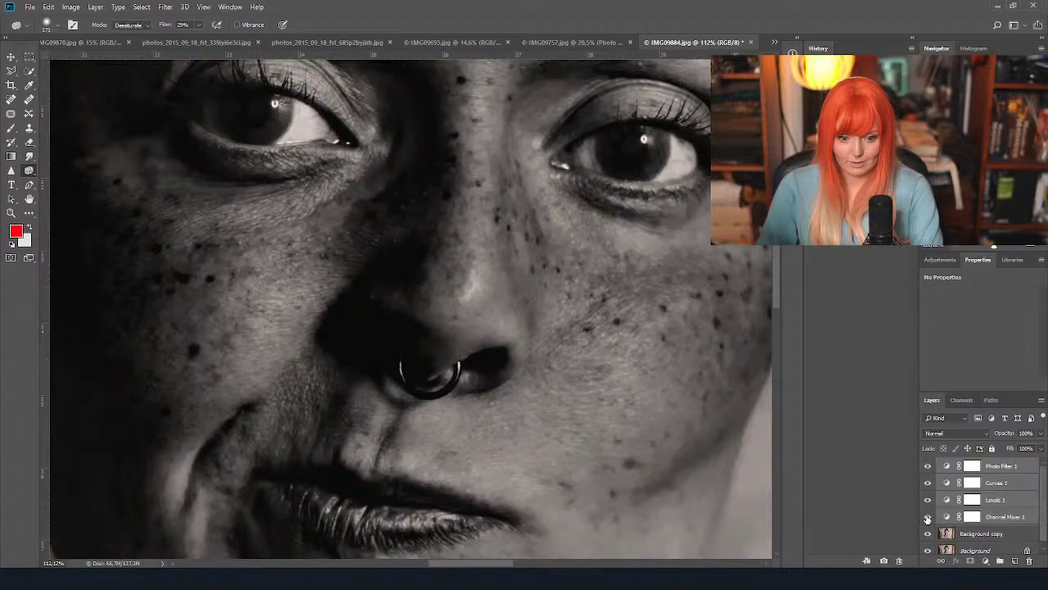
{"action": "scroll", "coordinate": [624, 217], "scroll_direction": "down", "scroll_amount": 3}
{"action": "left_click", "coordinate": [613, 301]}
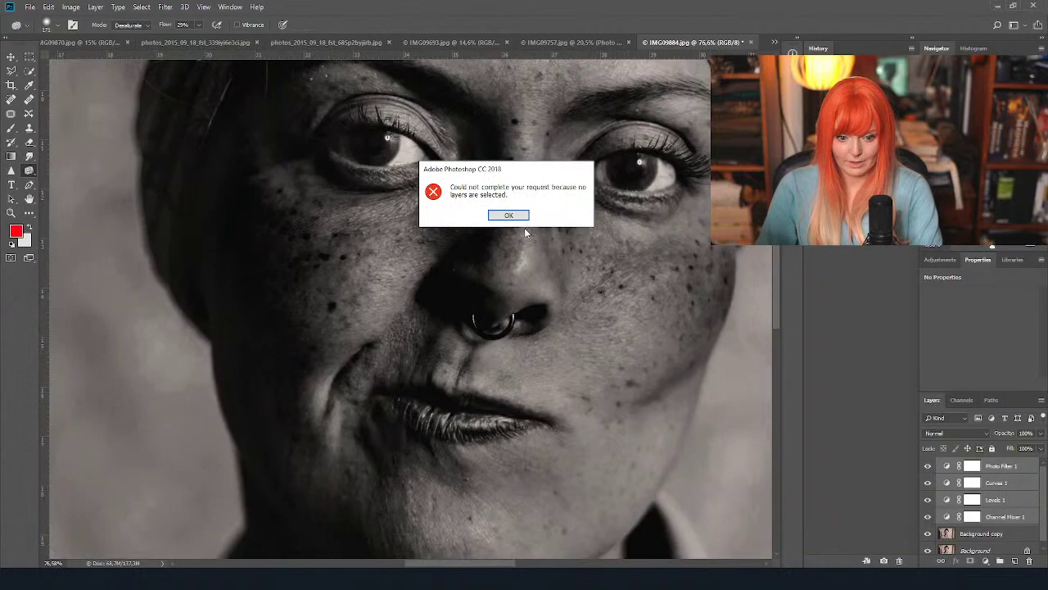
{"action": "key", "text": "Return"}
{"action": "scroll", "coordinate": [524, 228], "scroll_direction": "down", "scroll_amount": 2}
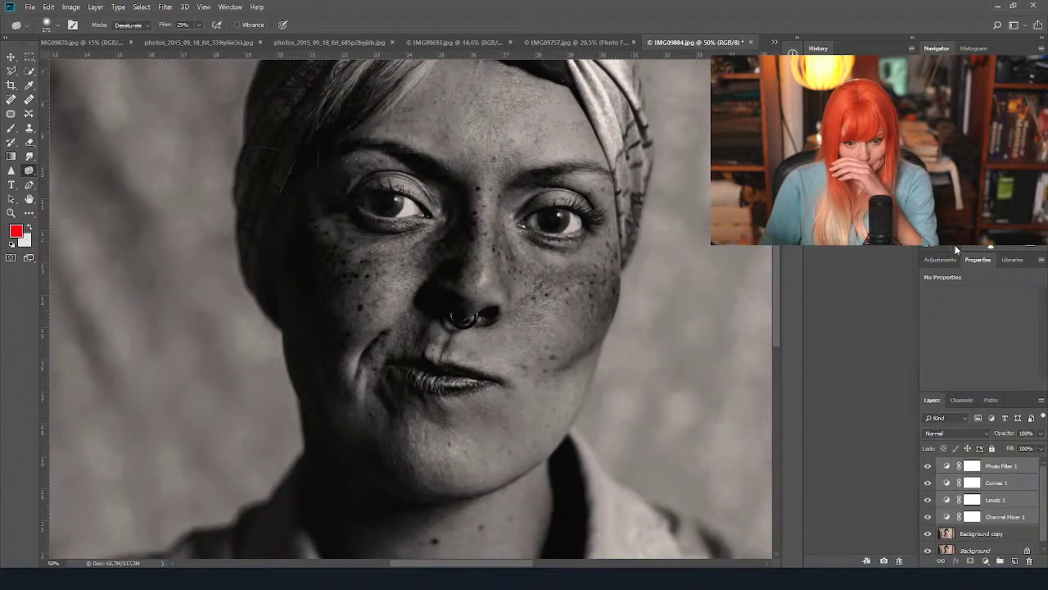
{"action": "key", "text": "ctrl+minus"}
{"action": "key", "text": "ctrl+minus"}
{"action": "left_click", "coordinate": [927, 516]}
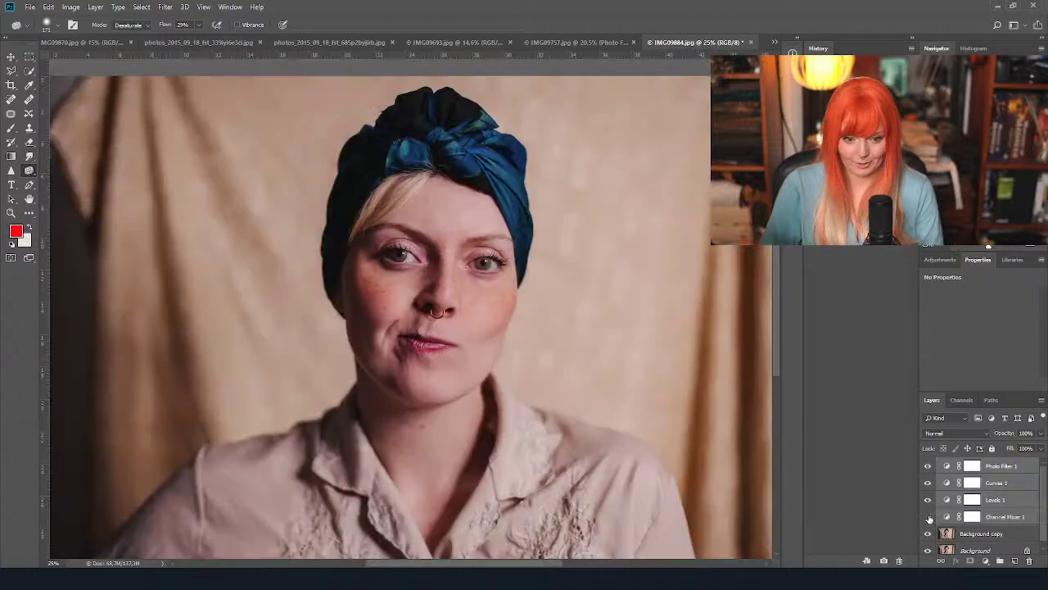
{"action": "left_click", "coordinate": [10, 59]}
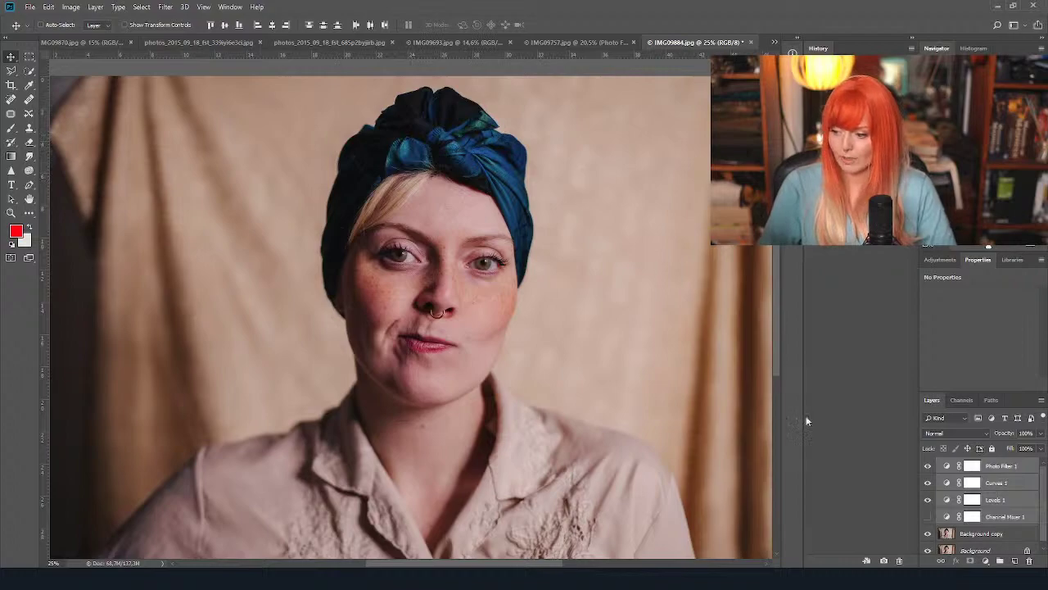
{"action": "left_click", "coordinate": [927, 516]}
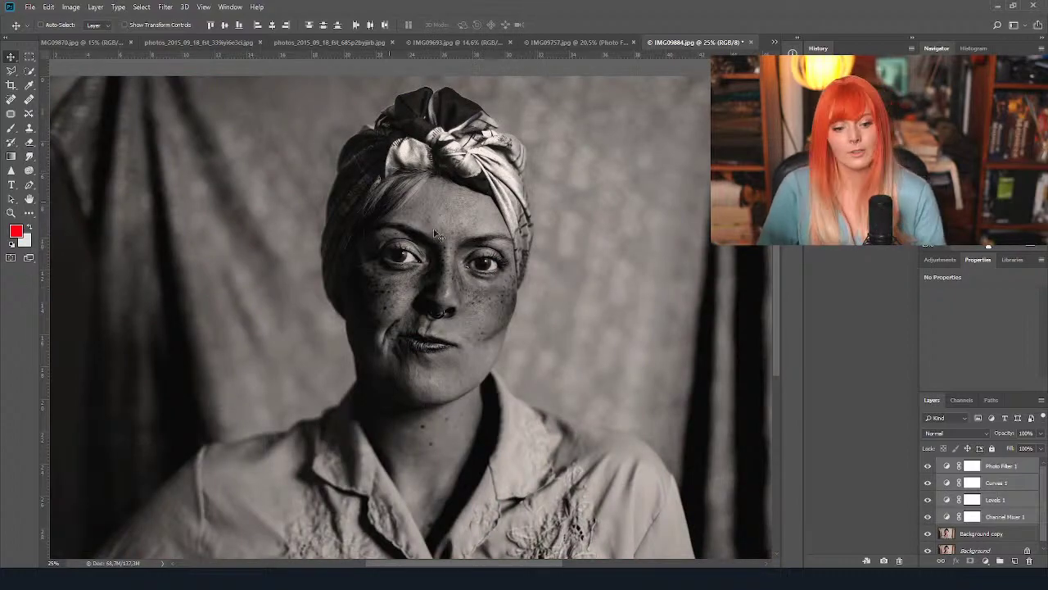
{"action": "scroll", "coordinate": [484, 314], "scroll_direction": "up", "scroll_amount": 1}
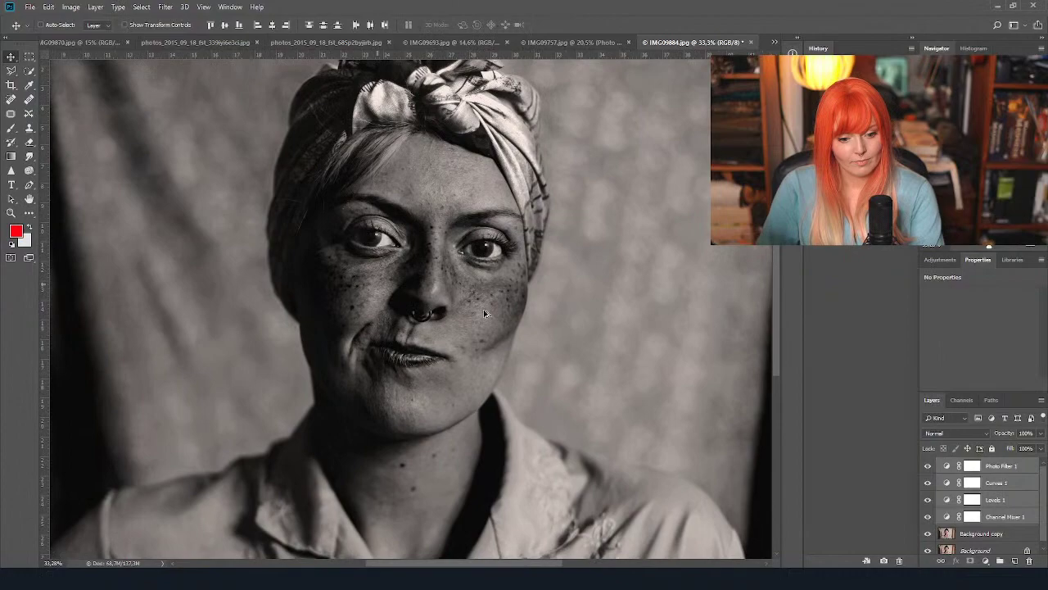
{"action": "scroll", "coordinate": [484, 314], "scroll_direction": "up", "scroll_amount": 2}
{"action": "left_click", "coordinate": [993, 529]}
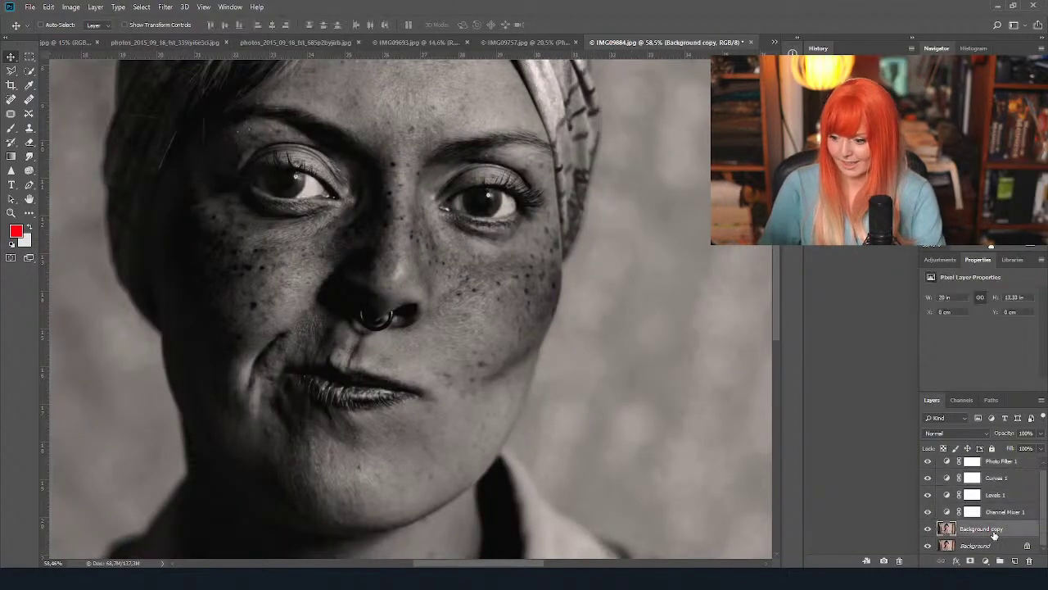
Remove the extra Background copy 3, select Background copy, and hide Background copy 2.
{"action": "key", "text": "ctrl+j"}
{"action": "key", "text": "ctrl+j"}
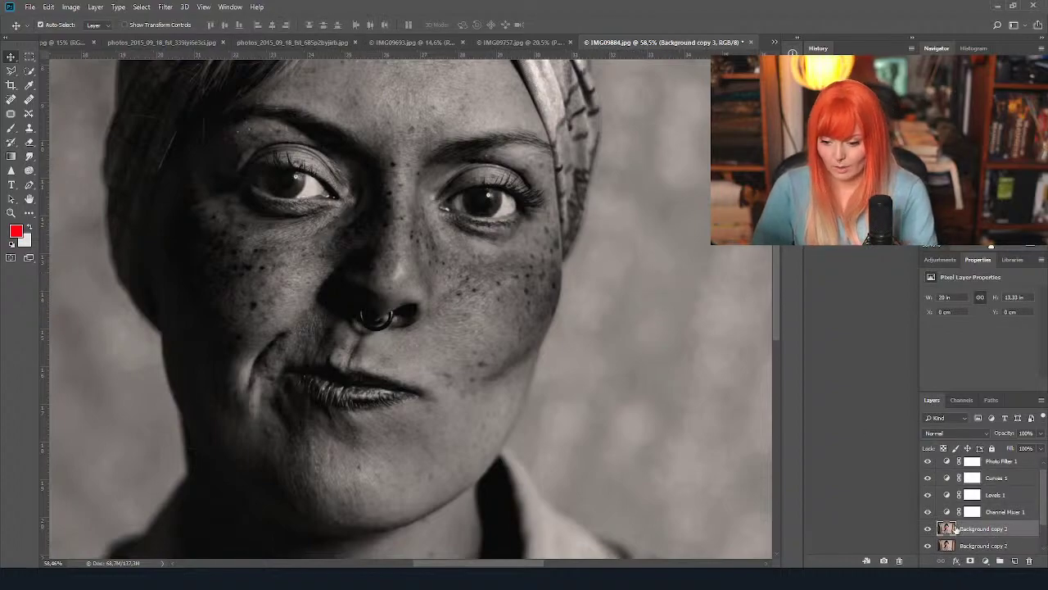
{"action": "scroll", "coordinate": [957, 526], "scroll_direction": "down", "scroll_amount": 2}
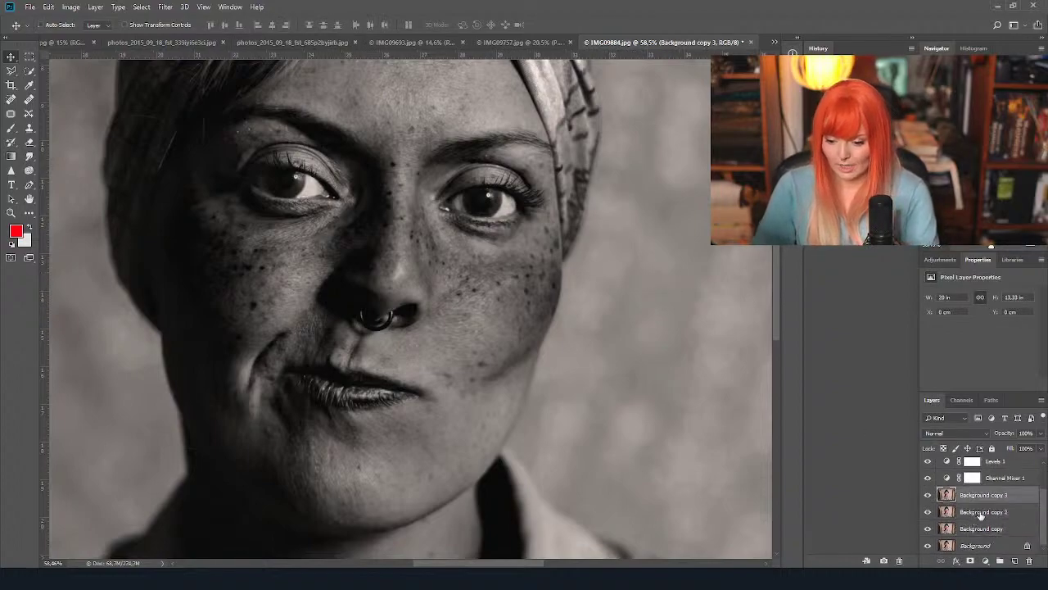
{"action": "left_click", "coordinate": [980, 513]}
{"action": "key", "text": "ctrl+z"}
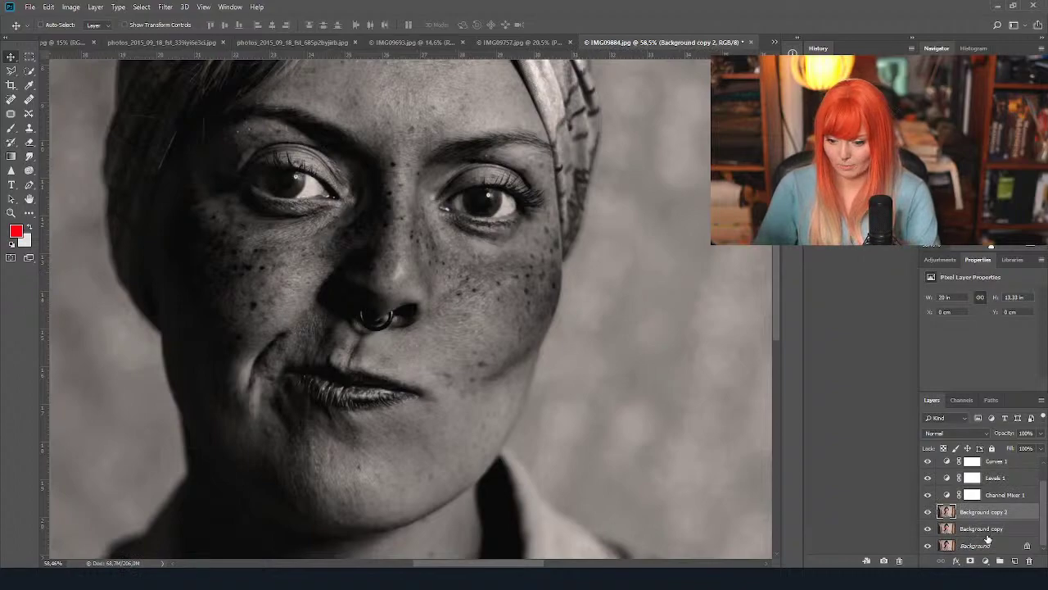
{"action": "left_click", "coordinate": [987, 532]}
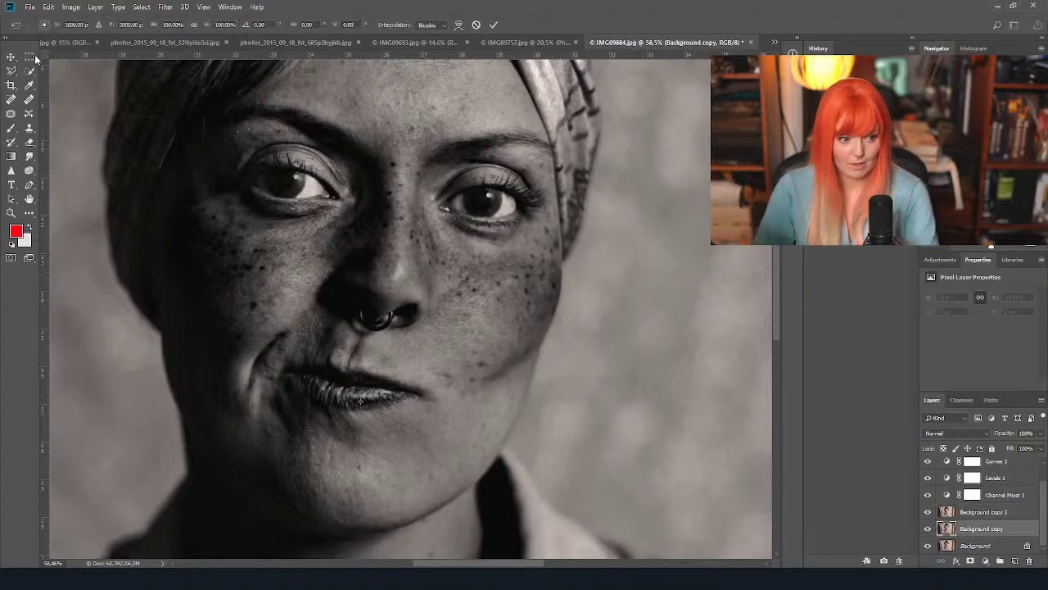
{"action": "key", "text": "ctrl+t"}
{"action": "key", "text": "Escape"}
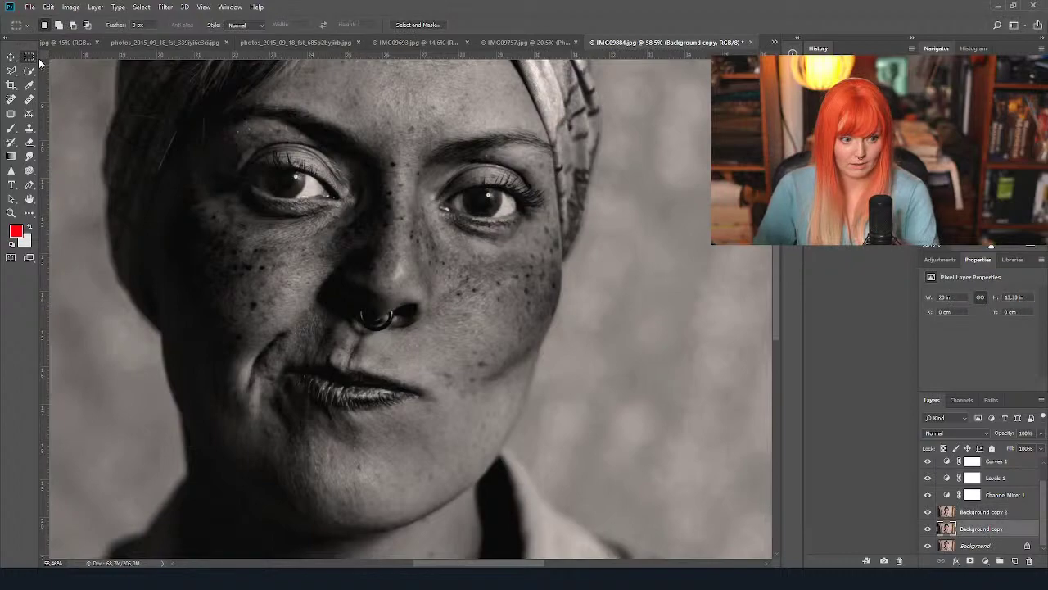
{"action": "left_click", "coordinate": [927, 511]}
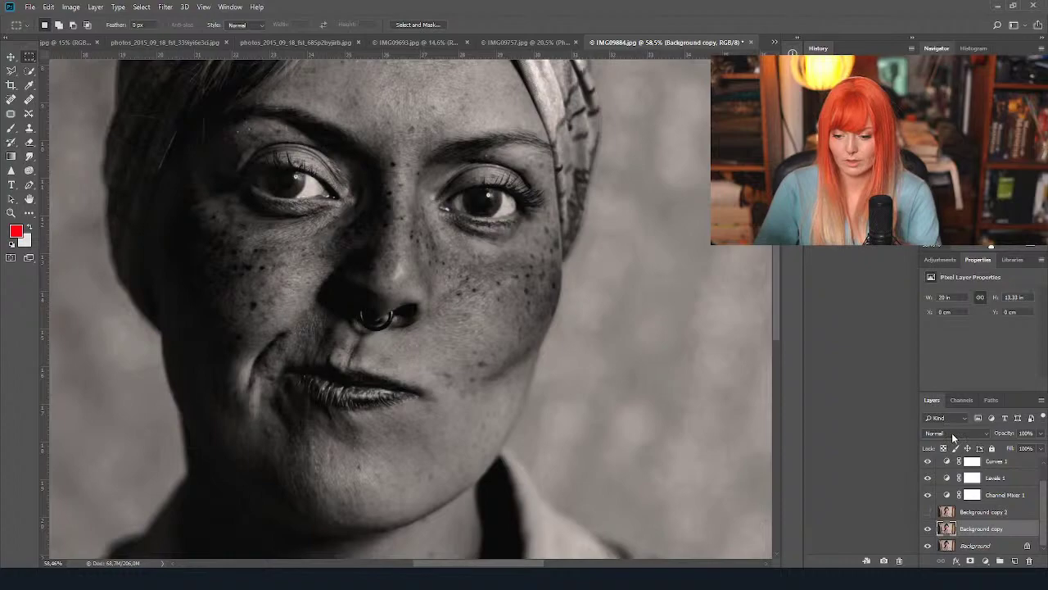
Set Background copy to Overlay and apply a 2.3 px High Pass filter.
{"action": "key", "text": "shift+alt+o"}
{"action": "left_click", "coordinate": [165, 6]}
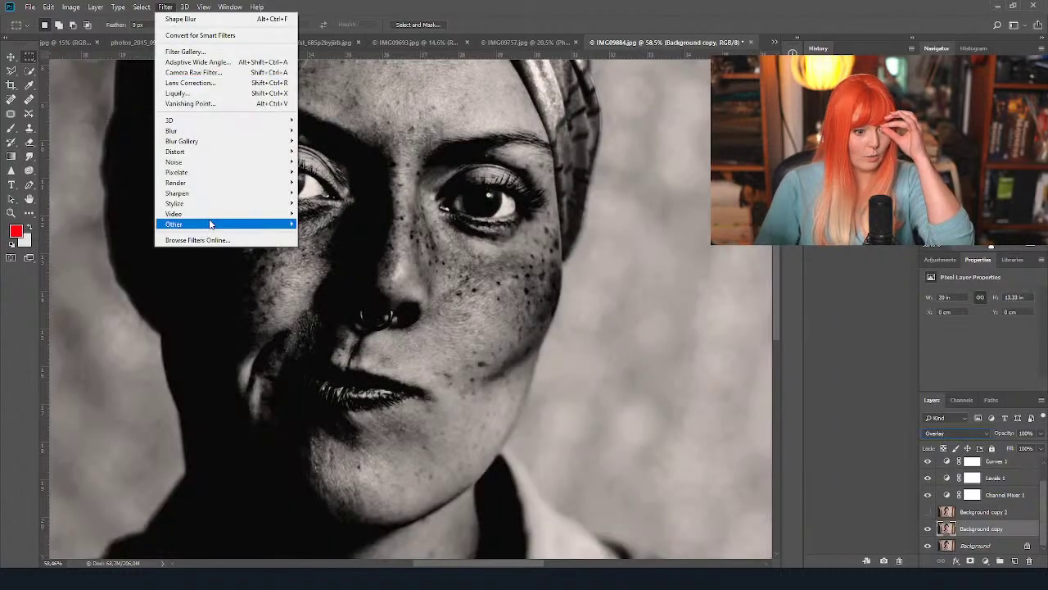
{"action": "mouse_move", "coordinate": [213, 224]}
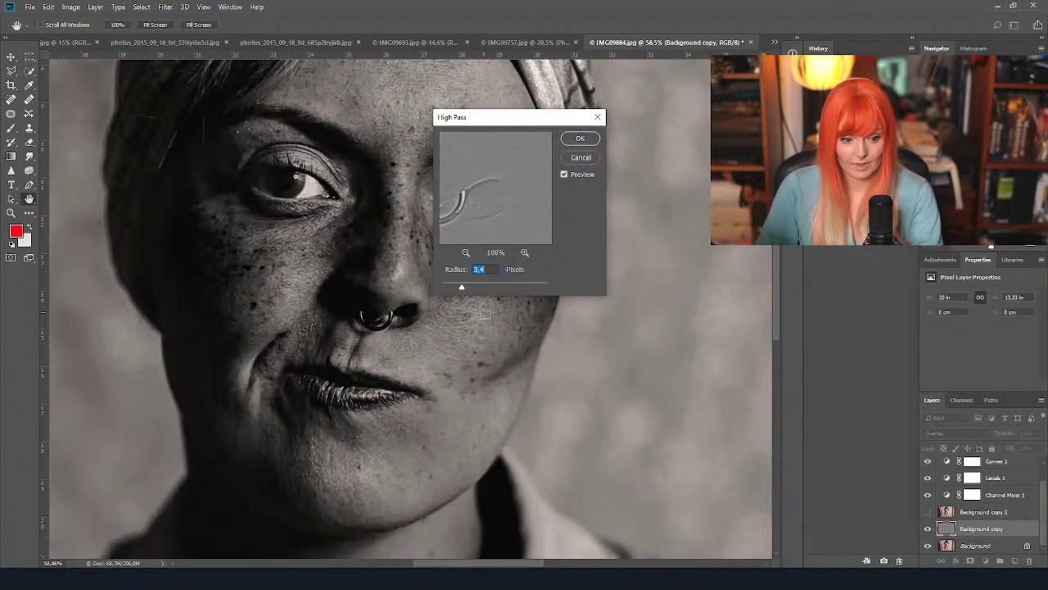
{"action": "mouse_move", "coordinate": [461, 287]}
{"action": "left_mouse_down"}
{"action": "mouse_move", "coordinate": [478, 286]}
{"action": "mouse_move", "coordinate": [455, 285]}
{"action": "left_mouse_up"}
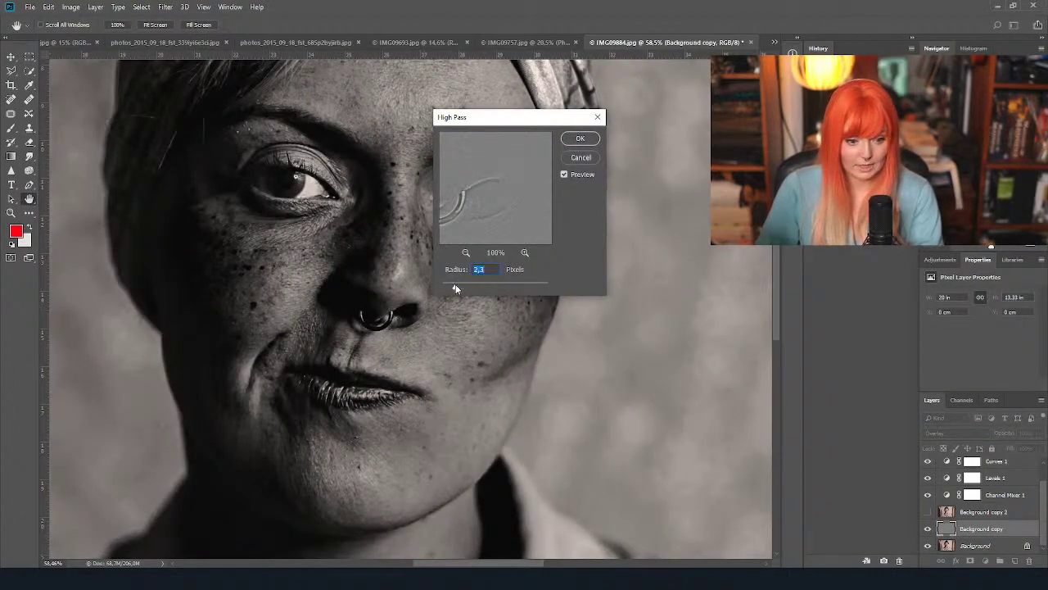
{"action": "left_click_drag", "start_coordinate": [456, 175], "coordinate": [553, 271]}
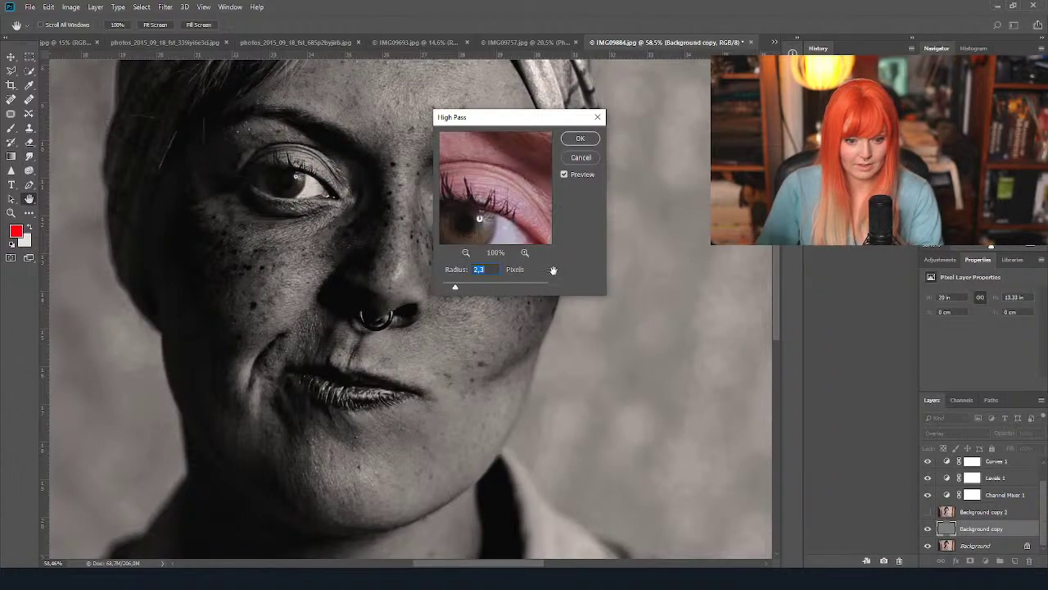
{"action": "left_click", "coordinate": [563, 174]}
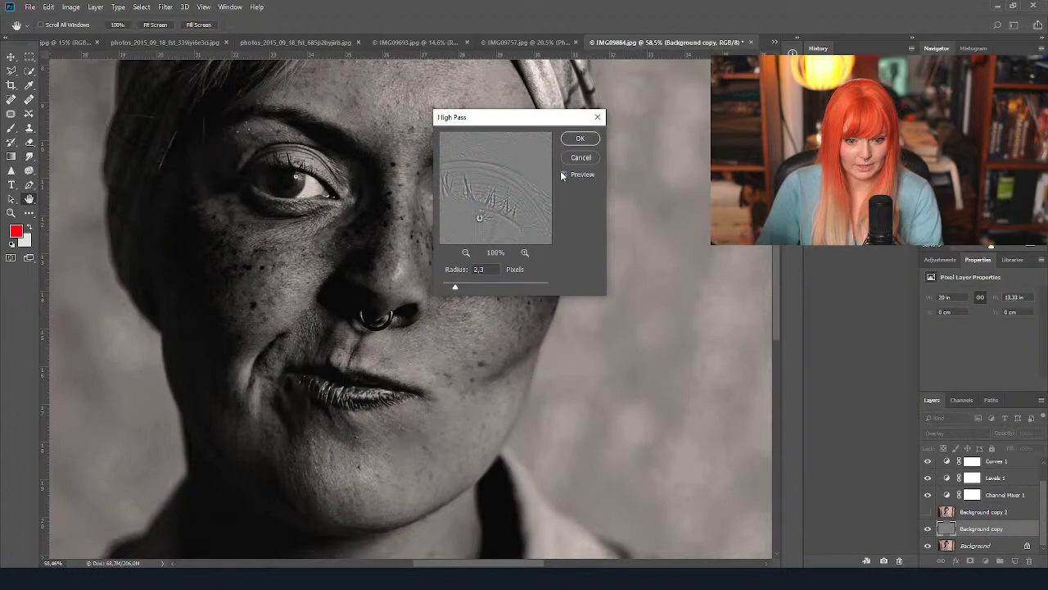
{"action": "key", "text": "Return"}
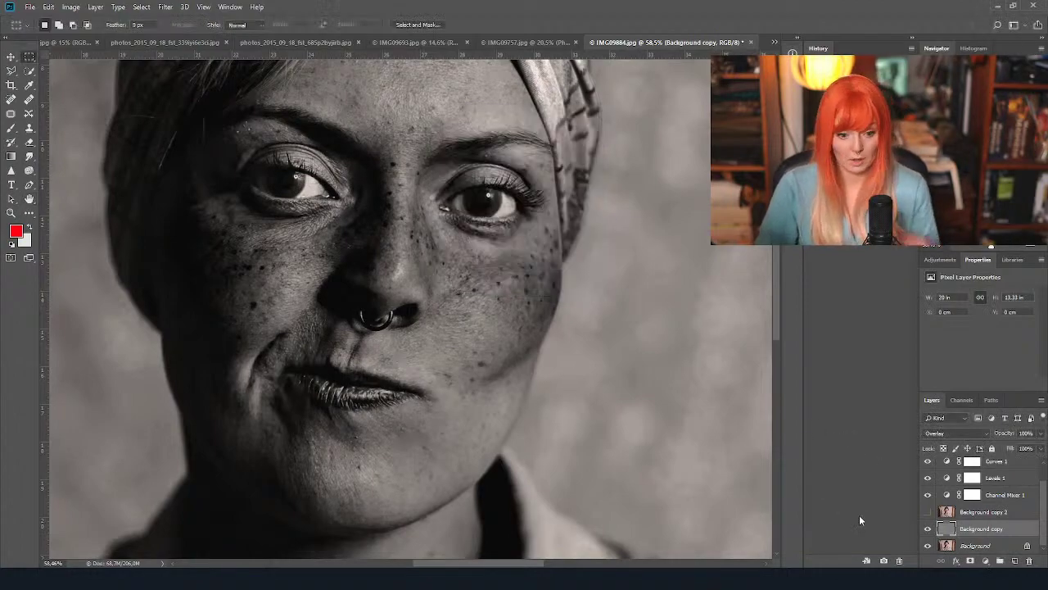
Compare the sharpening layer on and off, then select and show Background copy 2.
{"action": "left_click", "coordinate": [928, 530]}
{"action": "left_click", "coordinate": [927, 530]}
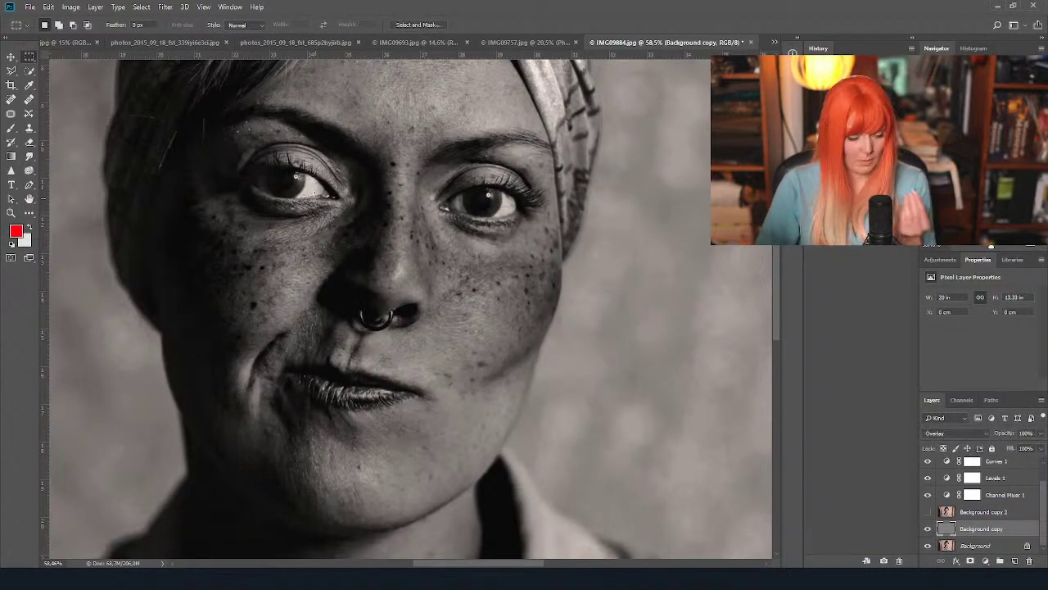
{"action": "left_click", "coordinate": [997, 512]}
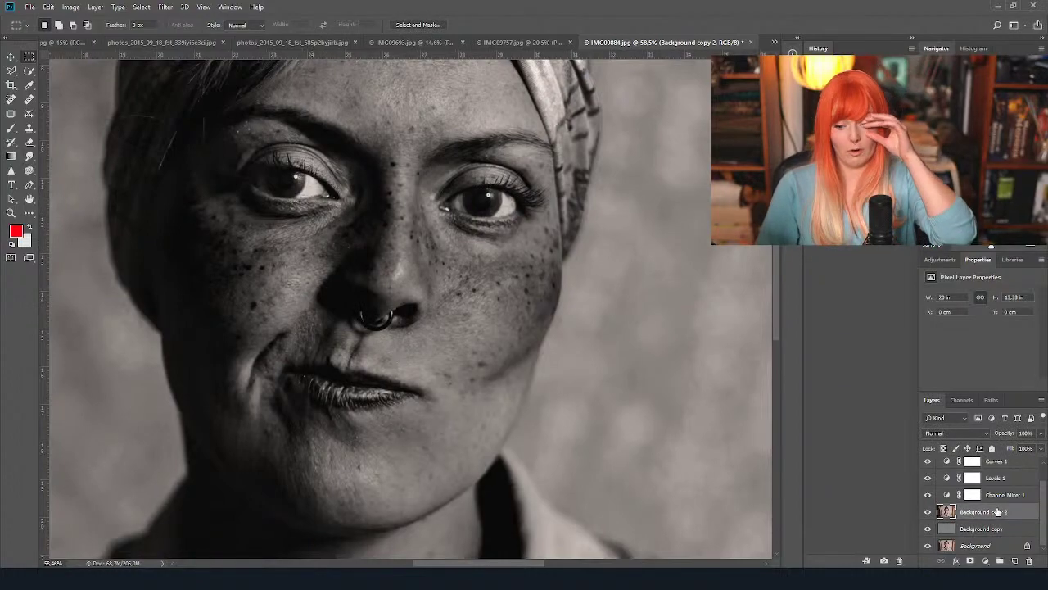
Apply a Shape Blur to Background copy 2 using the paw-print shape at radius 13.
{"action": "left_click", "coordinate": [166, 6]}
{"action": "mouse_move", "coordinate": [230, 130]}
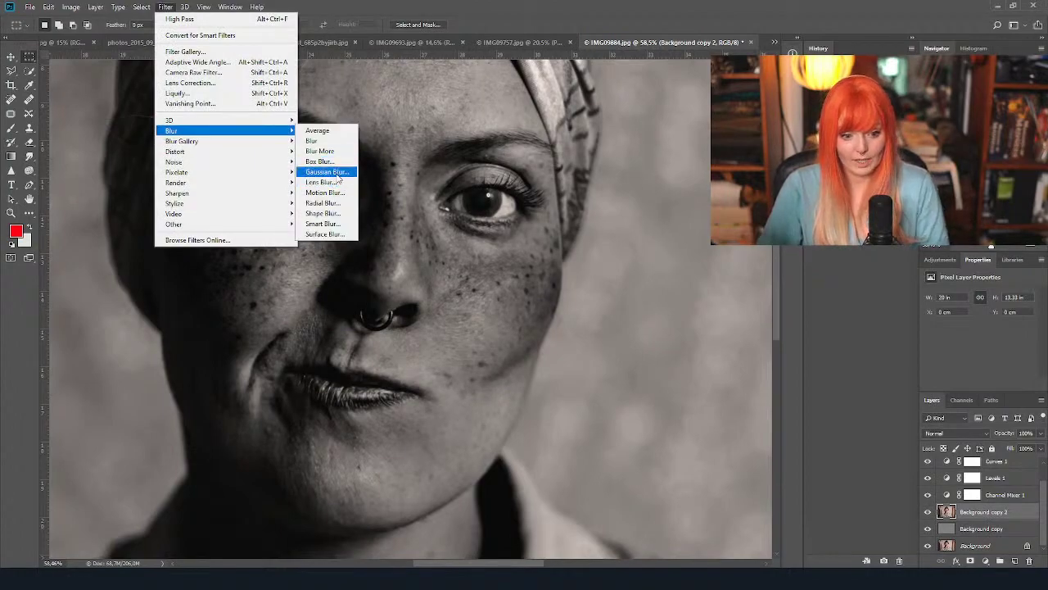
{"action": "left_click", "coordinate": [322, 213]}
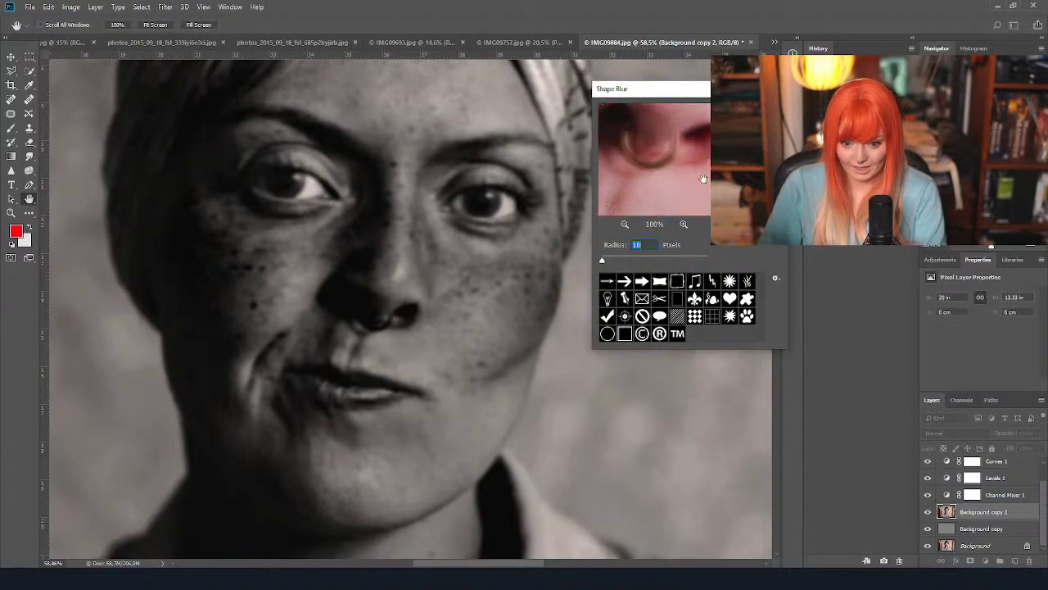
{"action": "left_click_drag", "start_coordinate": [703, 178], "coordinate": [668, 141]}
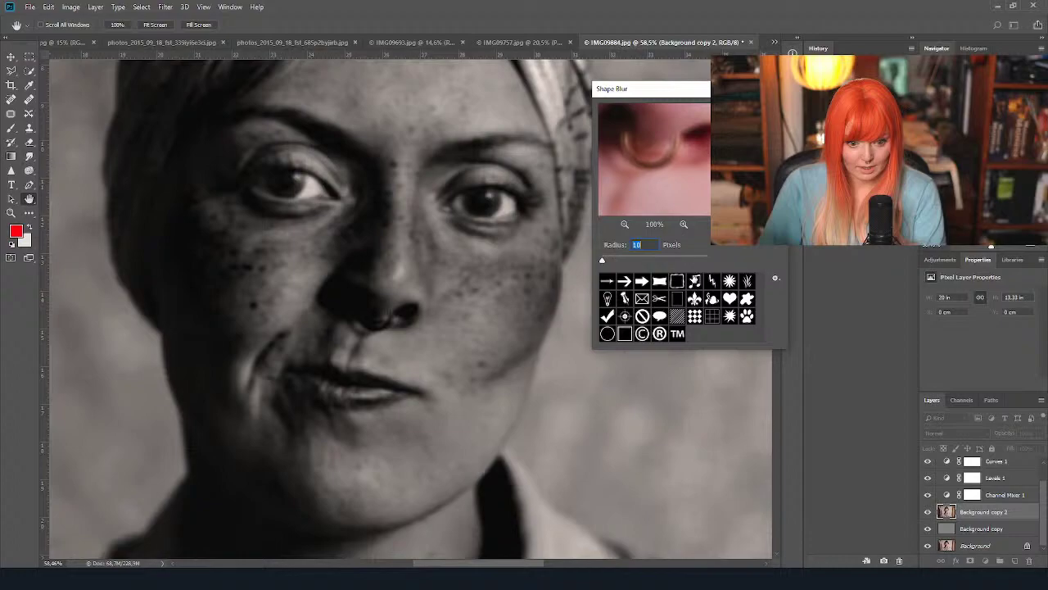
{"action": "left_click", "coordinate": [730, 300]}
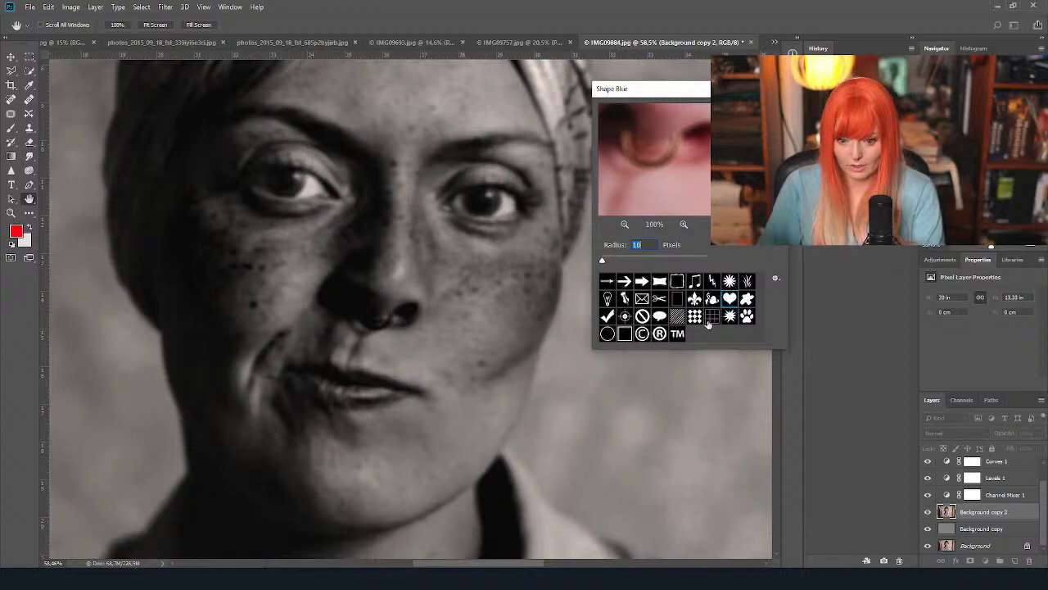
{"action": "left_click", "coordinate": [746, 317]}
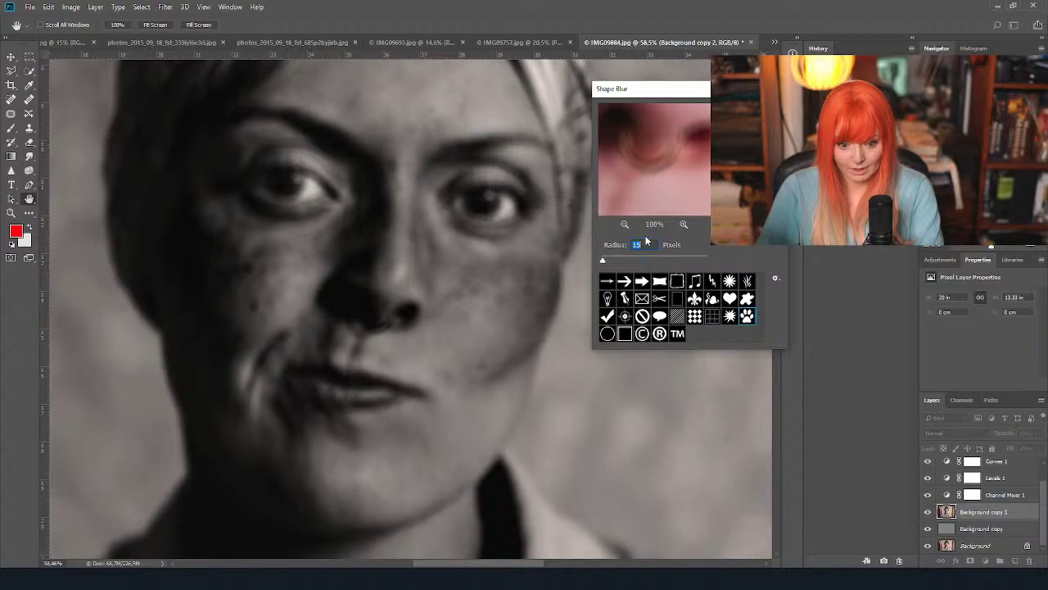
{"action": "key", "text": "Down"}
{"action": "key", "text": "Down"}
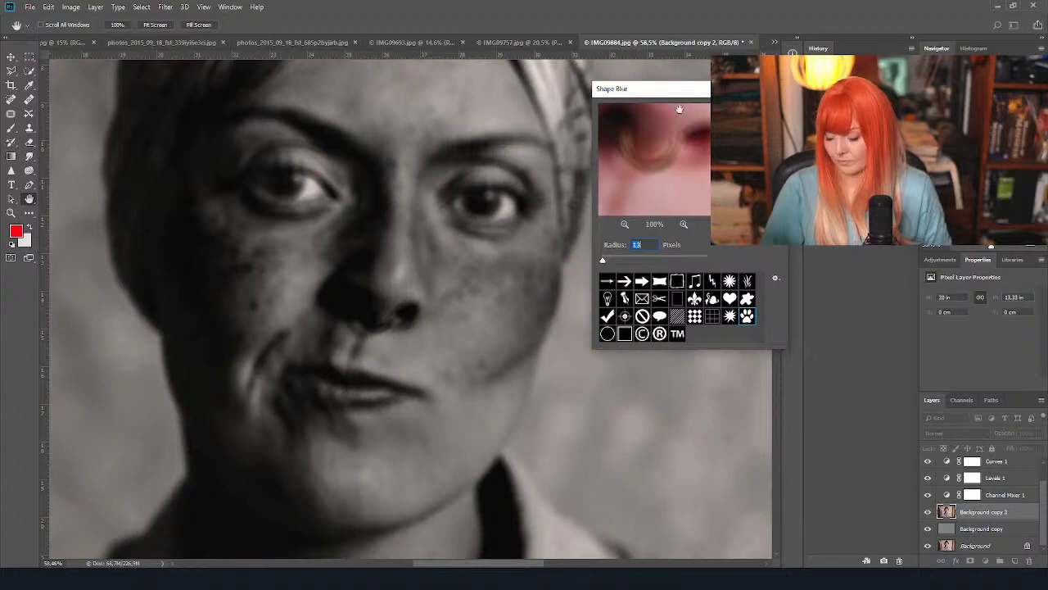
{"action": "key", "text": "Return"}
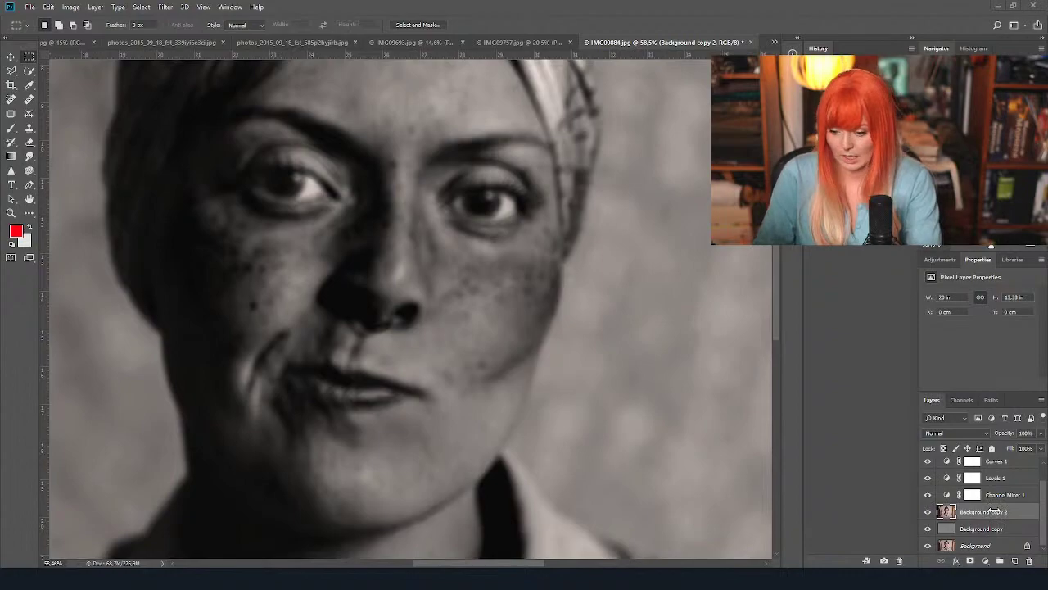
Add a layer mask to Background copy 2 and pick a much larger brush.
{"action": "left_click", "coordinate": [970, 560]}
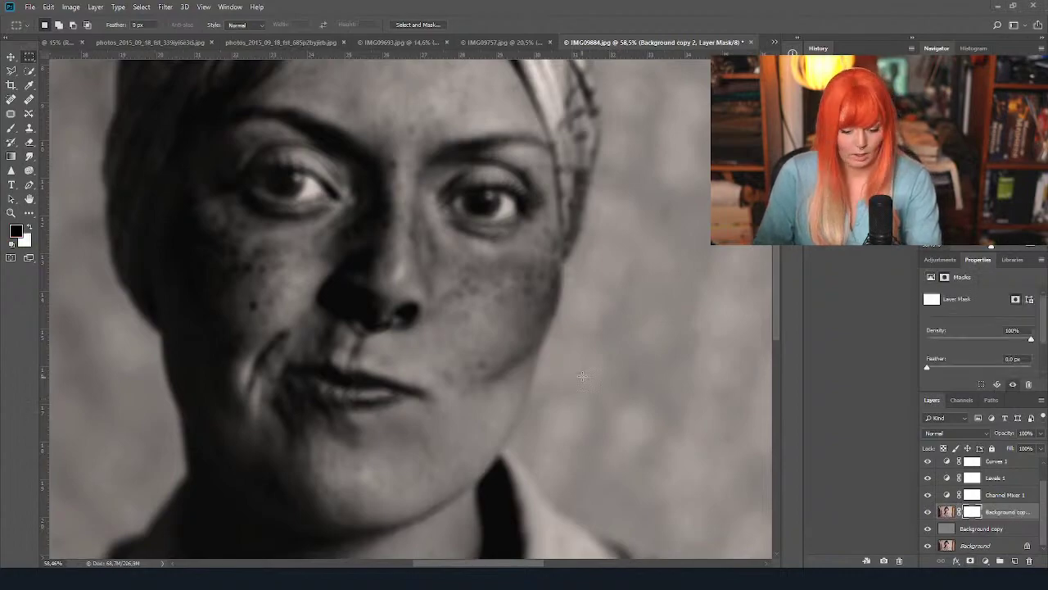
{"action": "key", "text": "b"}
{"action": "scroll", "coordinate": [489, 237], "scroll_direction": "down", "scroll_amount": 3}
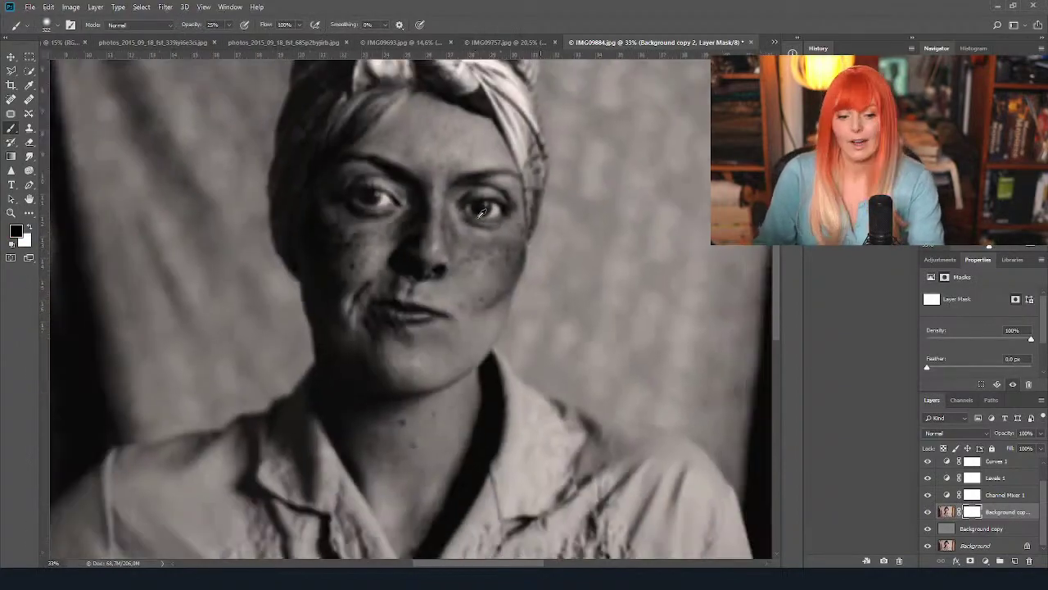
{"action": "scroll", "coordinate": [489, 238], "scroll_direction": "down", "scroll_amount": 2}
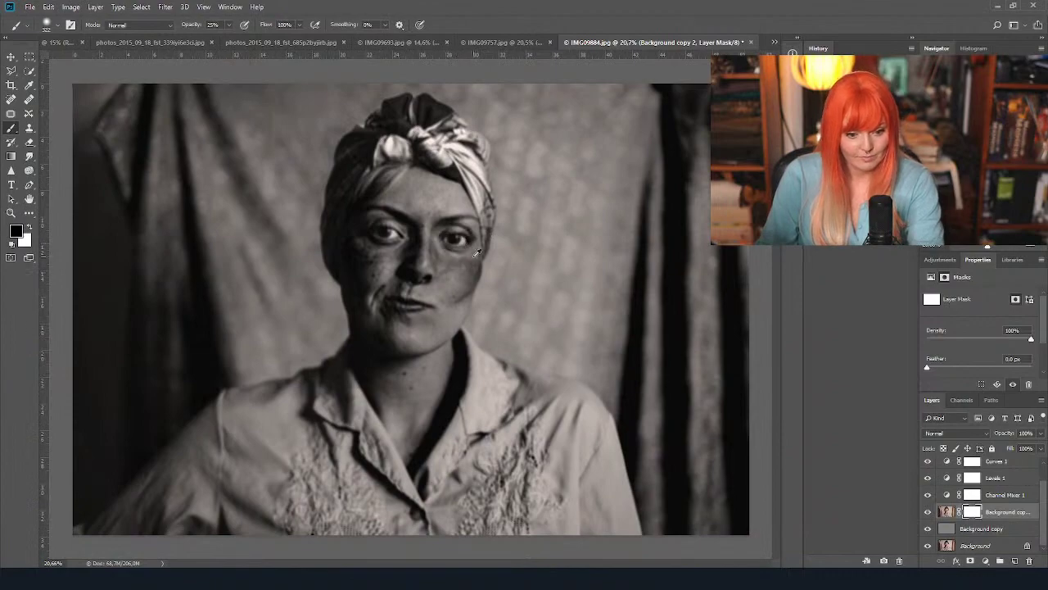
{"action": "scroll", "coordinate": [462, 246], "scroll_direction": "up", "scroll_amount": 3}
{"action": "scroll", "coordinate": [462, 245], "scroll_direction": "up", "scroll_amount": 2}
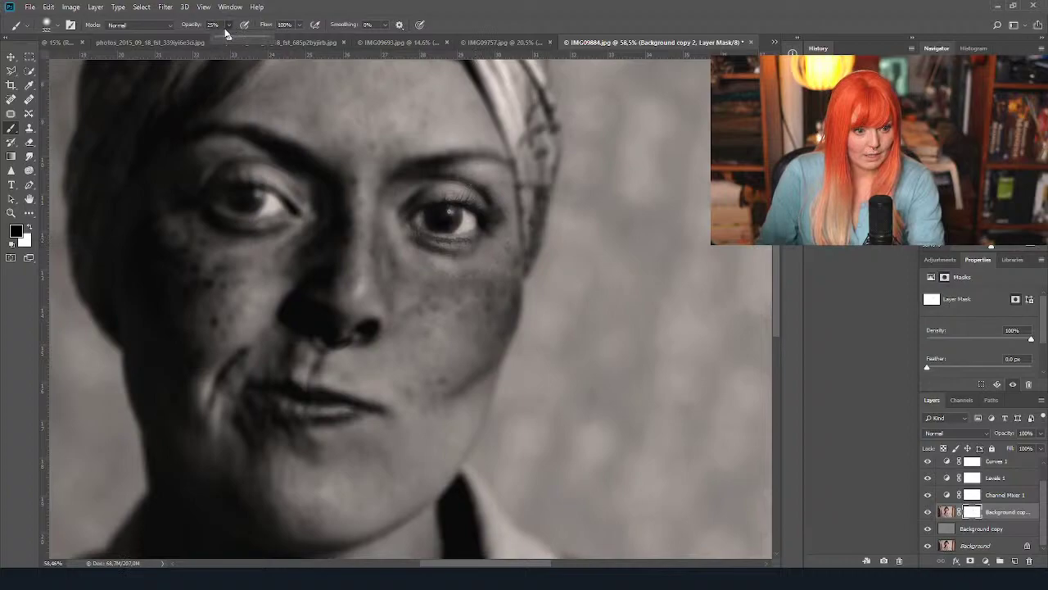
{"action": "left_click", "coordinate": [50, 27]}
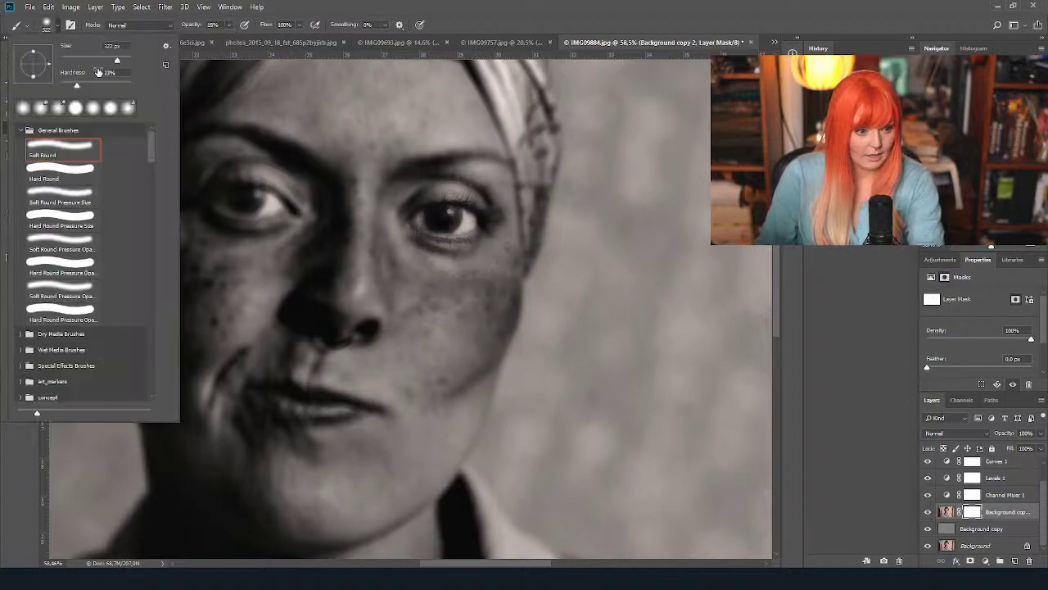
{"action": "left_click_drag", "start_coordinate": [116, 64], "coordinate": [123, 62]}
{"action": "left_click", "coordinate": [413, 161]}
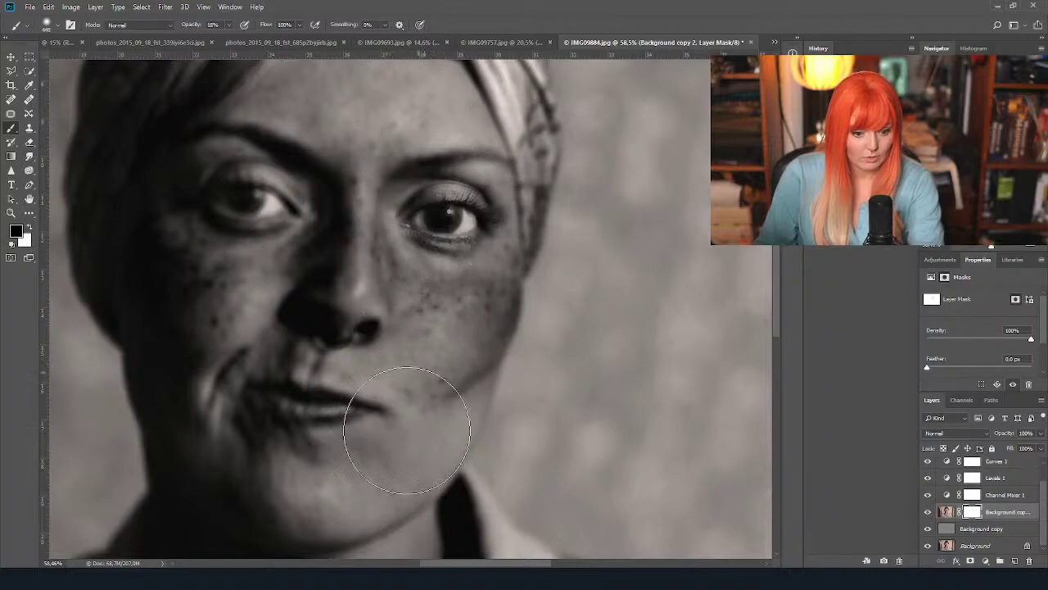
Paint the mask to restore sharpness on the mouth, chin, left cheek and eyes.
{"action": "left_click_drag", "start_coordinate": [266, 127], "coordinate": [245, 196]}
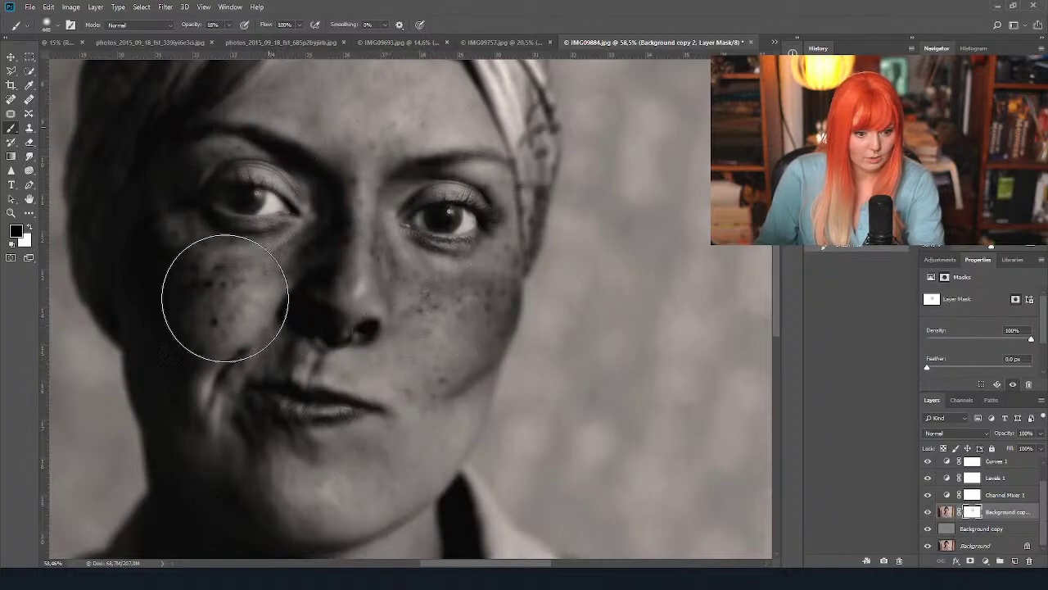
{"action": "mouse_move", "coordinate": [224, 292]}
{"action": "left_mouse_down"}
{"action": "mouse_move", "coordinate": [248, 439]}
{"action": "mouse_move", "coordinate": [250, 344]}
{"action": "left_mouse_up"}
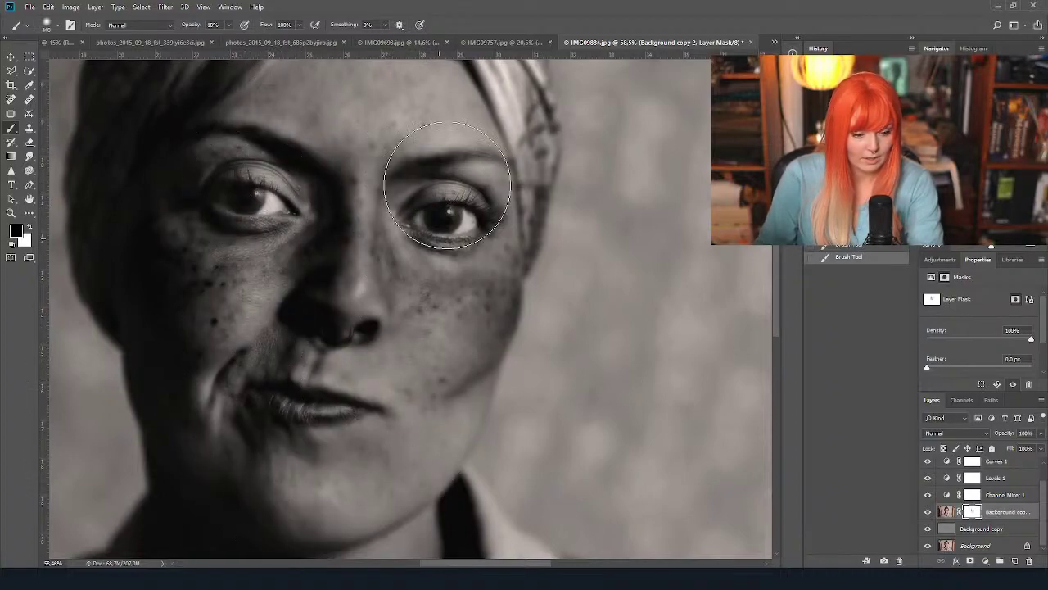
{"action": "mouse_move", "coordinate": [444, 199]}
{"action": "left_mouse_down"}
{"action": "mouse_move", "coordinate": [444, 160]}
{"action": "mouse_move", "coordinate": [413, 124]}
{"action": "mouse_move", "coordinate": [451, 213]}
{"action": "mouse_move", "coordinate": [451, 242]}
{"action": "mouse_move", "coordinate": [452, 194]}
{"action": "mouse_move", "coordinate": [442, 234]}
{"action": "left_mouse_up"}
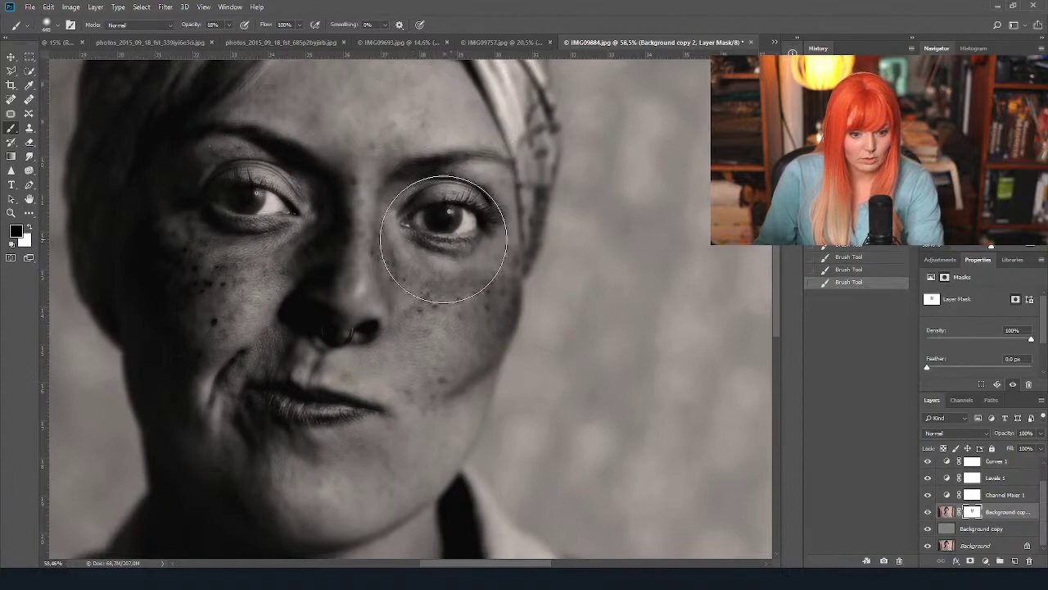
{"action": "mouse_move", "coordinate": [262, 188]}
{"action": "left_mouse_down"}
{"action": "mouse_move", "coordinate": [301, 107]}
{"action": "mouse_move", "coordinate": [245, 164]}
{"action": "left_mouse_up"}
{"action": "left_click_drag", "start_coordinate": [285, 412], "coordinate": [305, 400]}
Mask the blur off the forehead hairline and paint over the top of the hair.
{"action": "scroll", "coordinate": [466, 322], "scroll_direction": "down", "scroll_amount": 2}
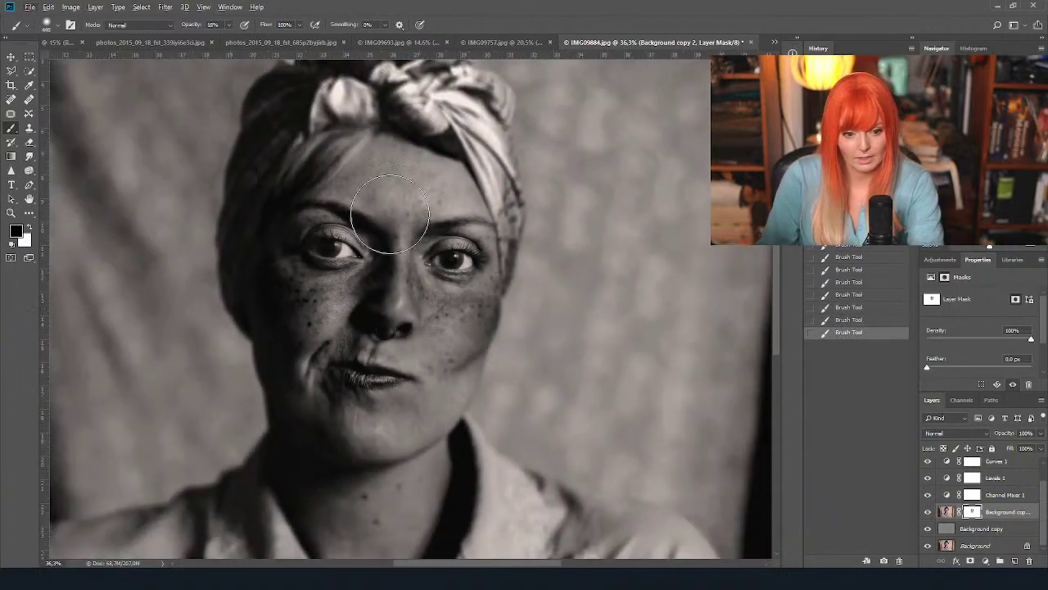
{"action": "scroll", "coordinate": [401, 237], "scroll_direction": "up", "scroll_amount": 3}
{"action": "left_click", "coordinate": [370, 245]}
{"action": "left_click", "coordinate": [369, 248]}
{"action": "left_click", "coordinate": [366, 250]}
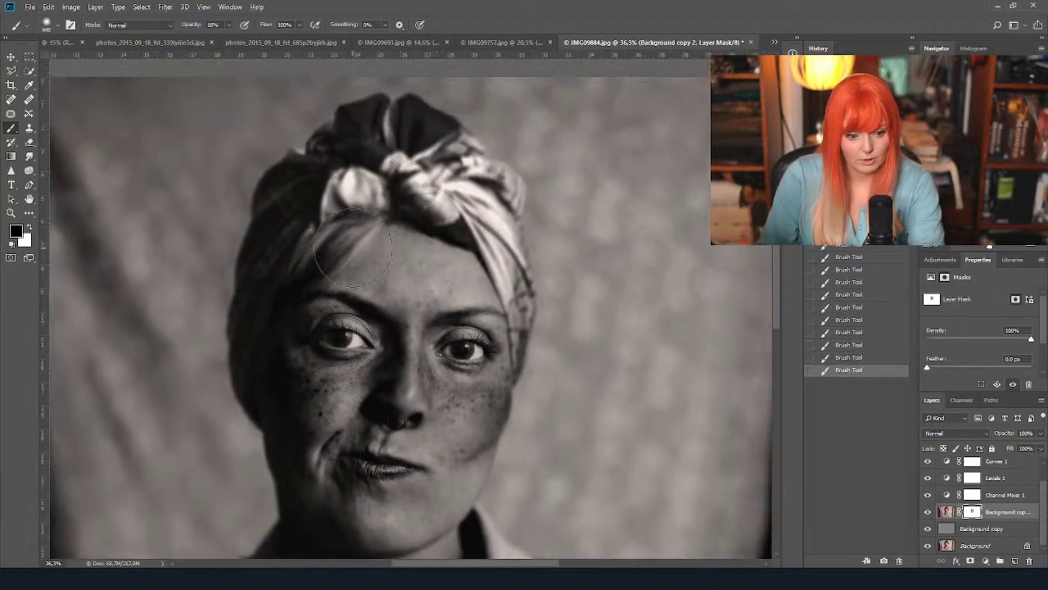
{"action": "left_click_drag", "start_coordinate": [381, 245], "coordinate": [394, 282]}
{"action": "left_click", "coordinate": [381, 123]}
{"action": "left_click", "coordinate": [376, 123]}
{"action": "left_click", "coordinate": [389, 118]}
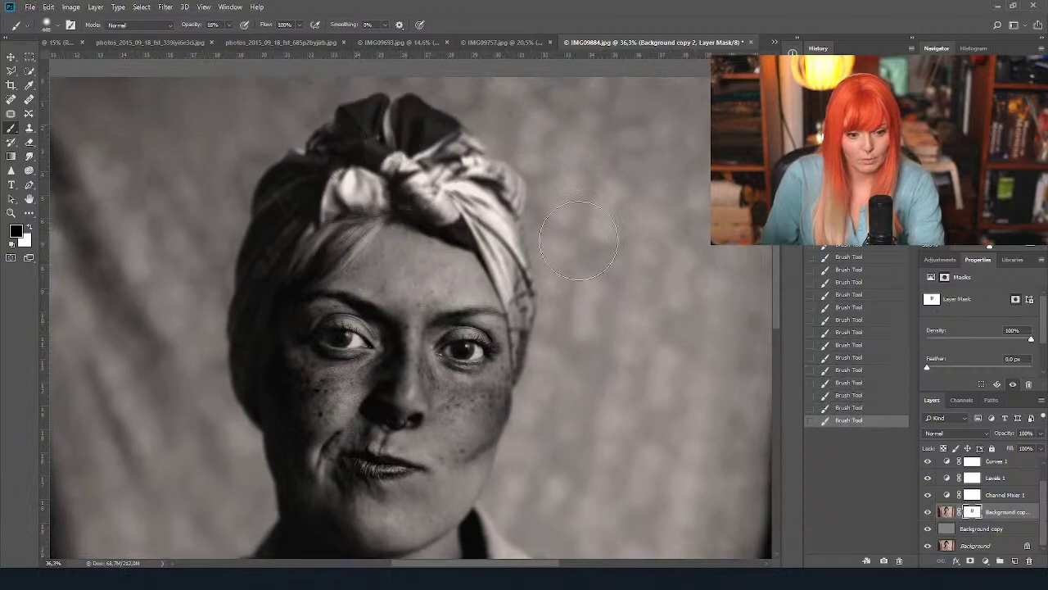
Switch to white and dab the mask along the top of the hair.
{"action": "scroll", "coordinate": [352, 86], "scroll_direction": "up", "scroll_amount": 4}
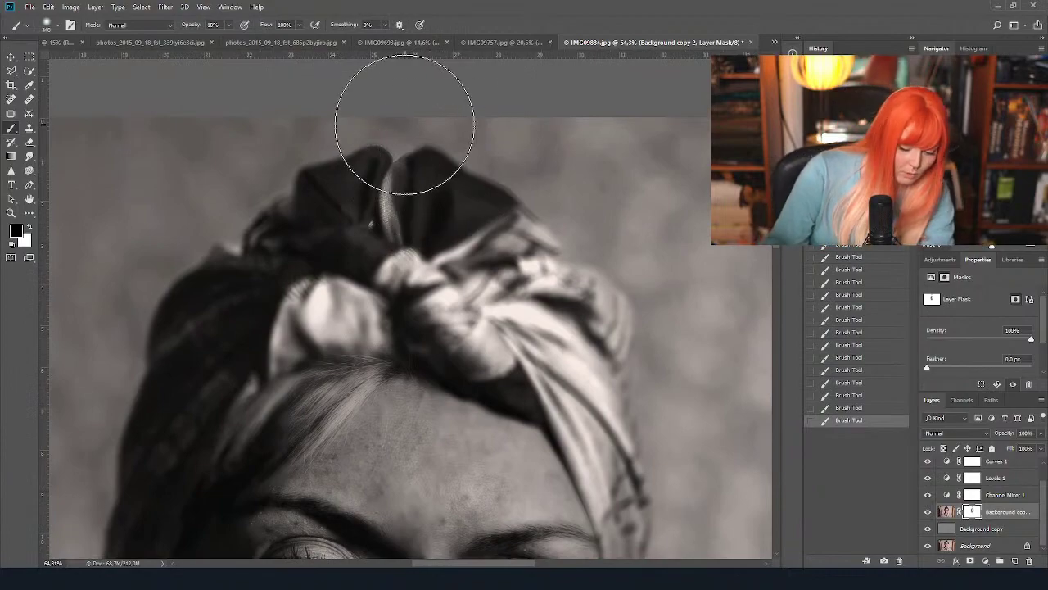
{"action": "key", "text": "x"}
{"action": "left_click", "coordinate": [397, 137]}
{"action": "left_click", "coordinate": [410, 138]}
{"action": "left_click", "coordinate": [363, 172]}
{"action": "left_click", "coordinate": [350, 164]}
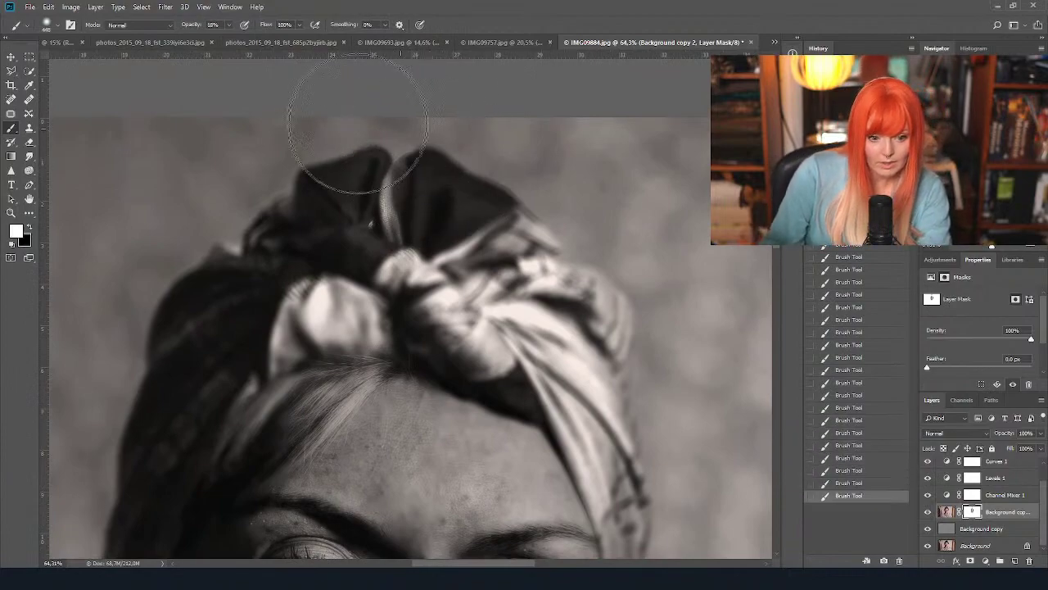
{"action": "left_click", "coordinate": [393, 155]}
{"action": "left_click", "coordinate": [432, 152]}
{"action": "left_click", "coordinate": [401, 131]}
{"action": "left_click", "coordinate": [459, 176]}
{"action": "left_click", "coordinate": [495, 193]}
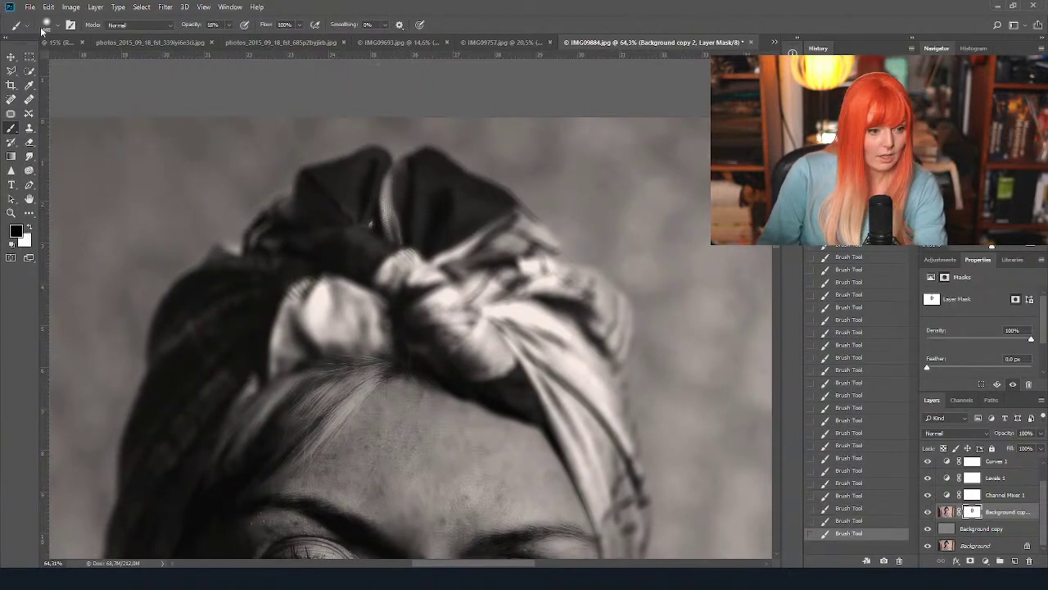
Shrink the brush to 58 px and refine the mask around the headscarf knot, swapping black and white.
{"action": "left_click", "coordinate": [48, 27]}
{"action": "left_click_drag", "start_coordinate": [85, 62], "coordinate": [81, 62]}
{"action": "left_click", "coordinate": [494, 262]}
{"action": "left_click", "coordinate": [502, 235]}
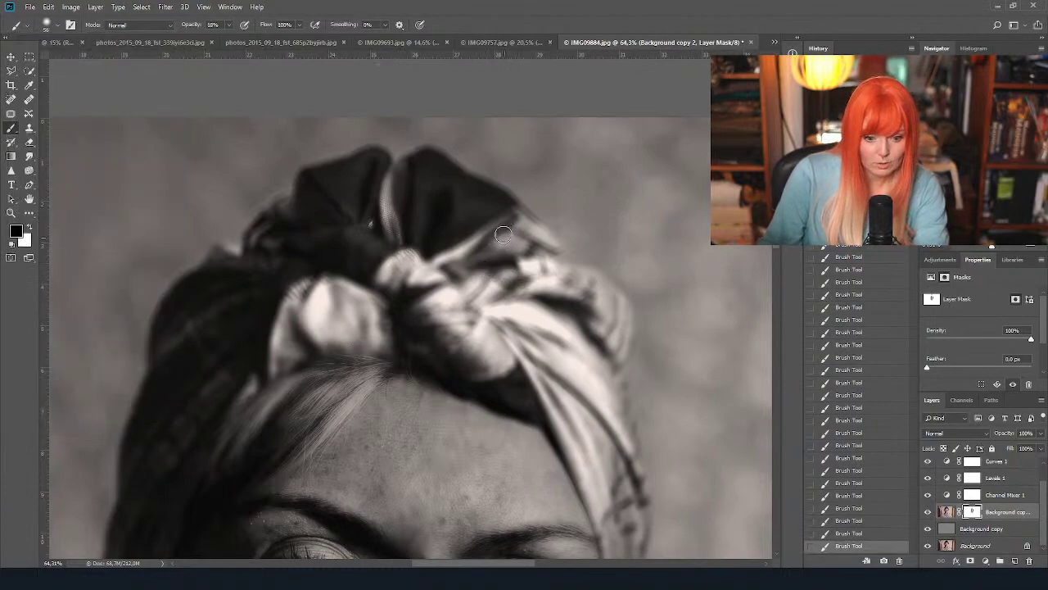
{"action": "left_click", "coordinate": [461, 266]}
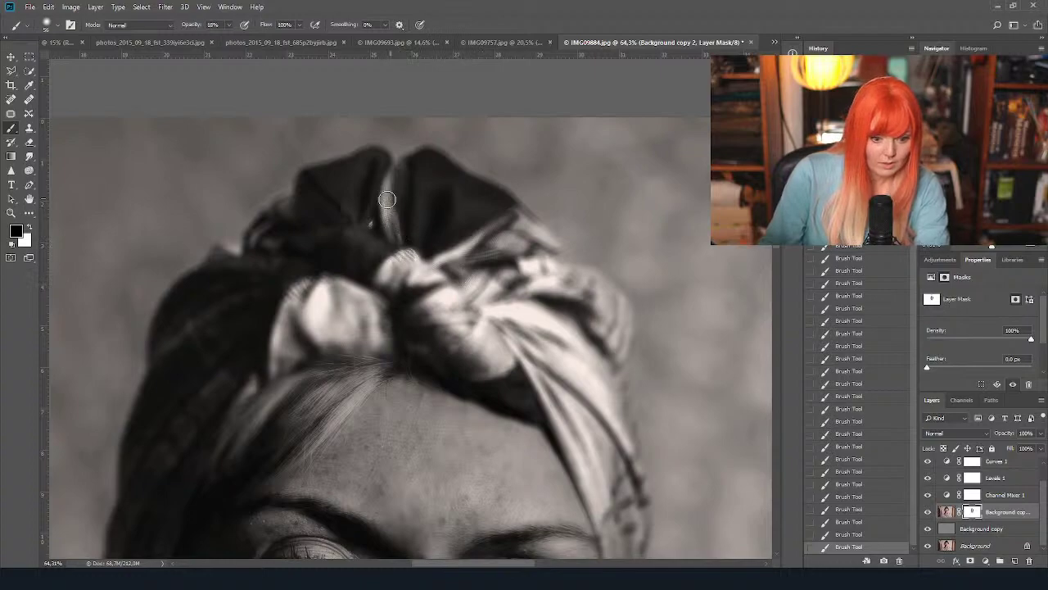
{"action": "key", "text": "x"}
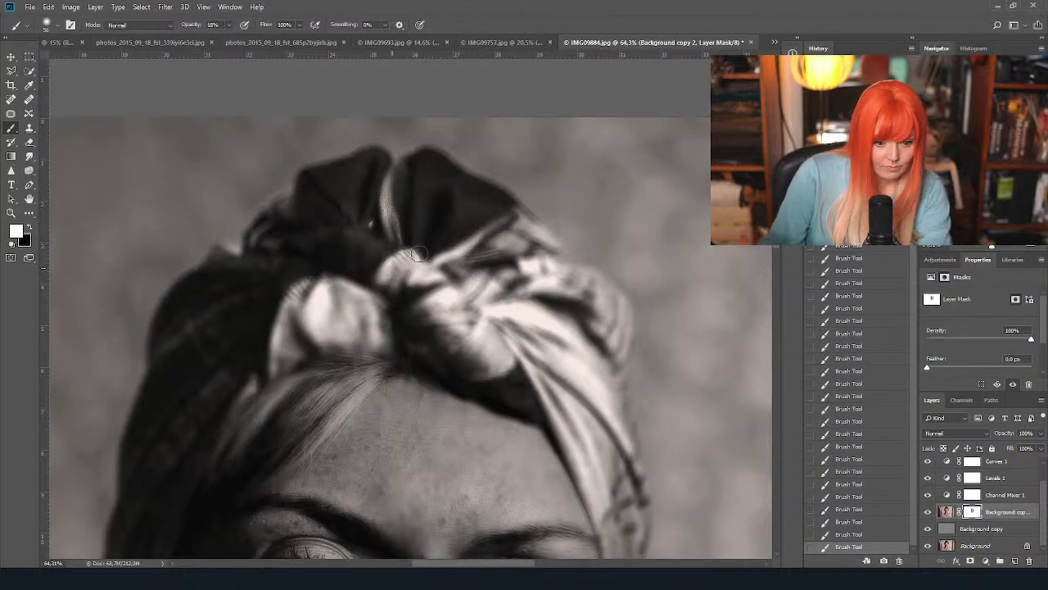
{"action": "key", "text": "x"}
{"action": "scroll", "coordinate": [551, 372], "scroll_direction": "down", "scroll_amount": 3}
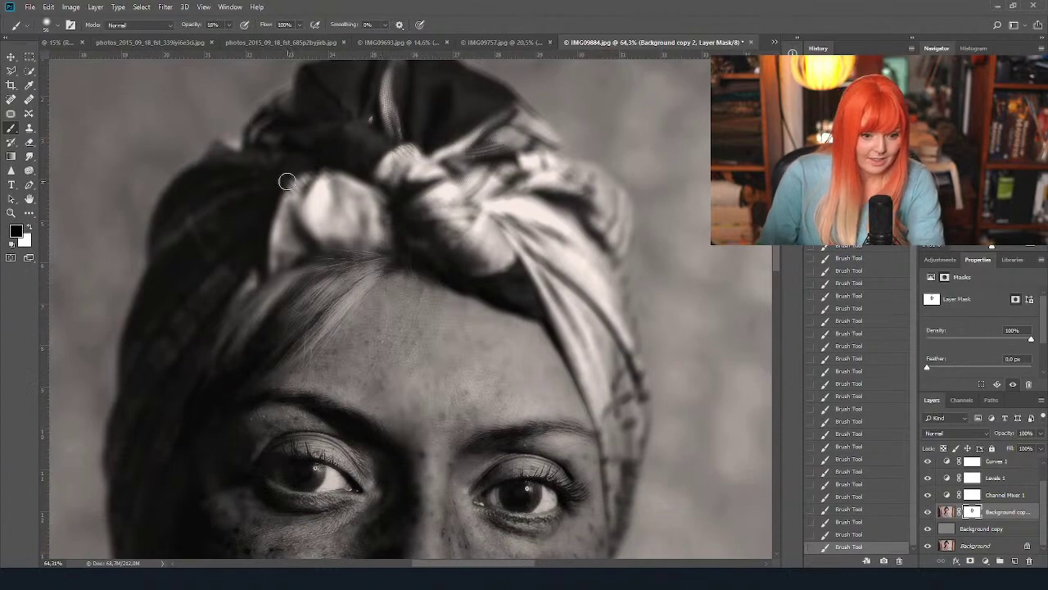
{"action": "key", "text": "x"}
{"action": "key", "text": "x"}
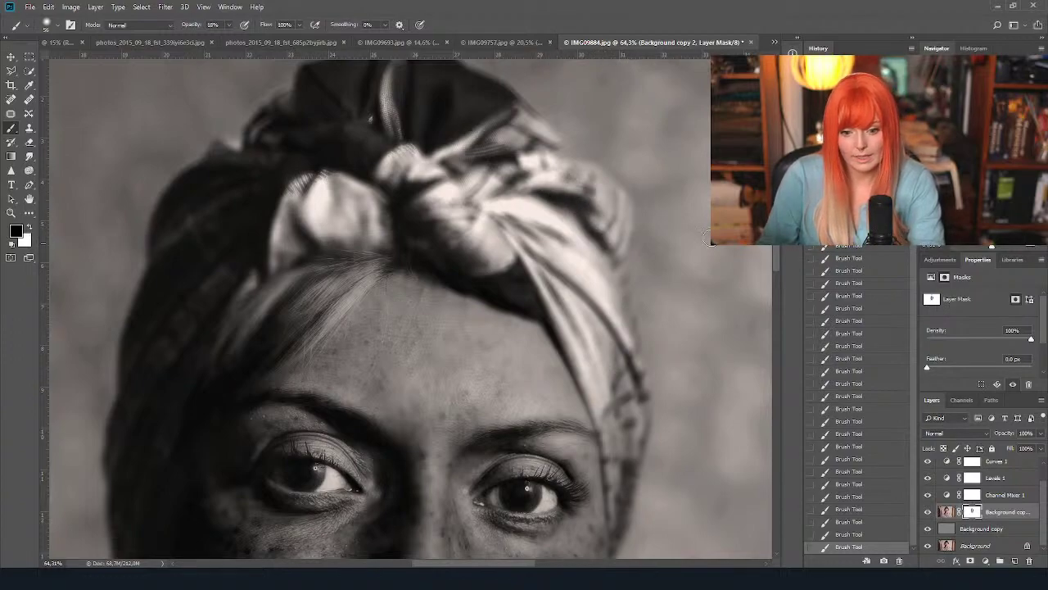
{"action": "scroll", "coordinate": [525, 130], "scroll_direction": "down", "scroll_amount": 5}
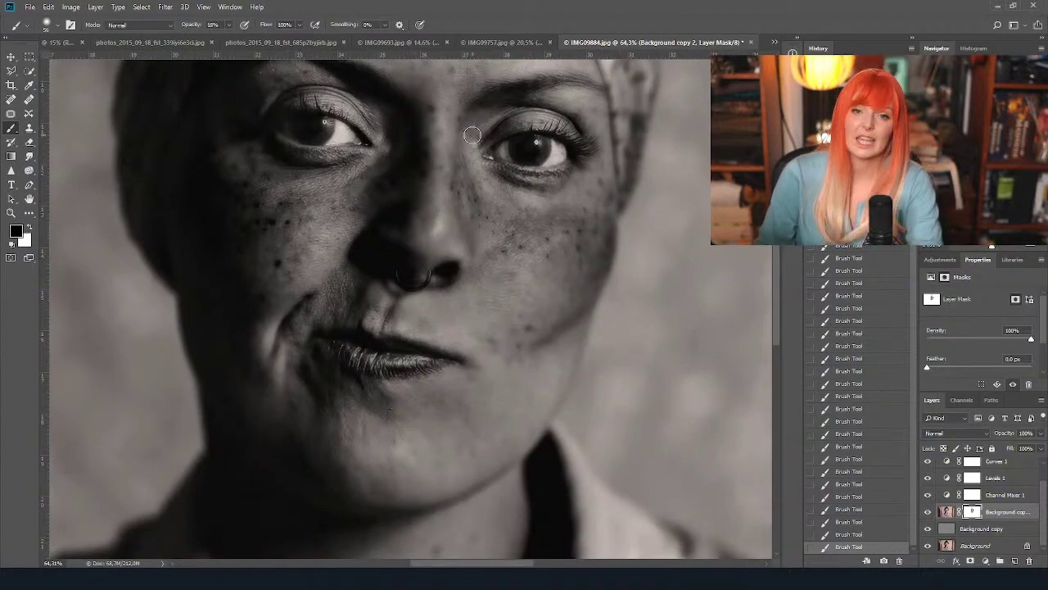
{"action": "scroll", "coordinate": [575, 186], "scroll_direction": "down", "scroll_amount": 1}
{"action": "scroll", "coordinate": [544, 260], "scroll_direction": "down", "scroll_amount": 2}
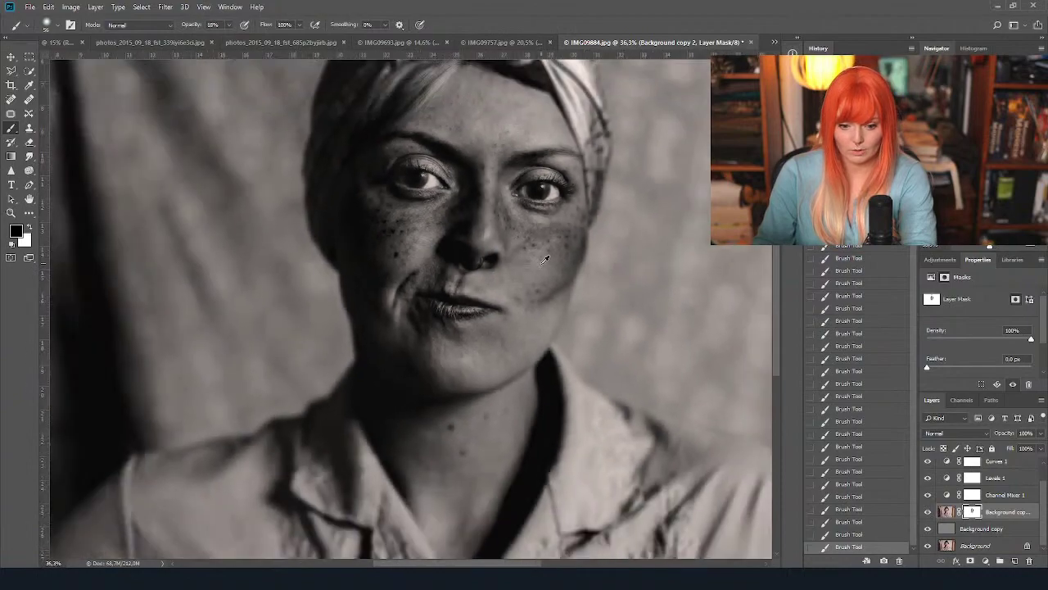
{"action": "scroll", "coordinate": [540, 259], "scroll_direction": "up", "scroll_amount": 3}
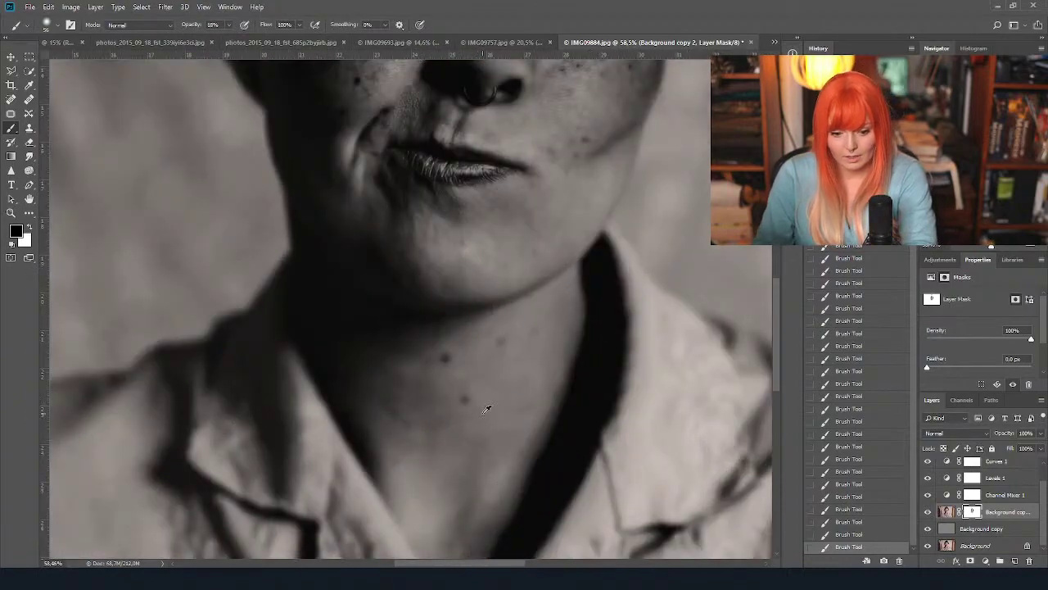
Keep painting black and enlarge the brush to 401 px.
{"action": "left_click", "coordinate": [54, 27]}
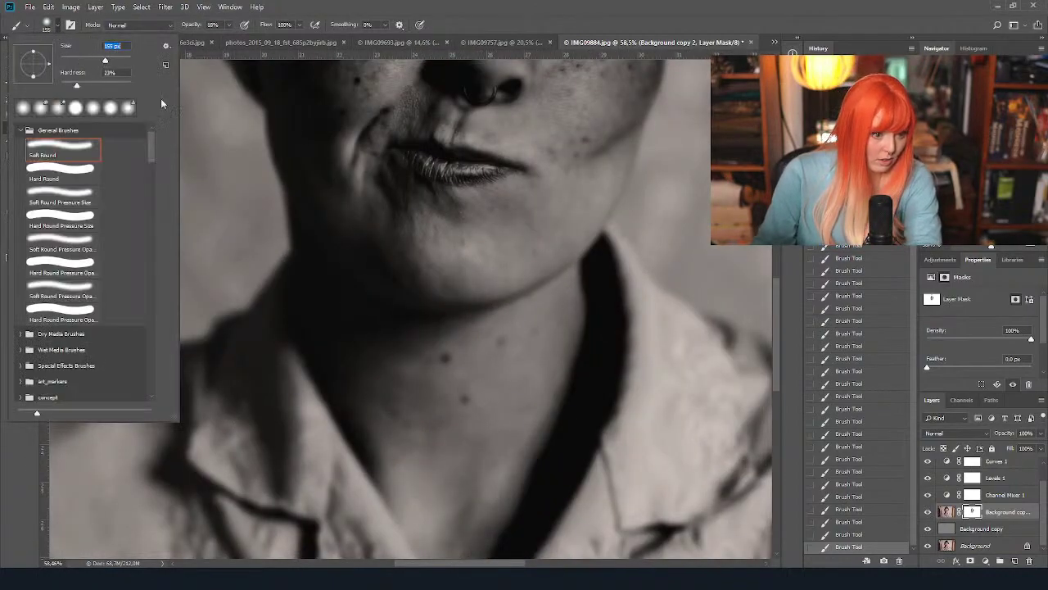
{"action": "left_click", "coordinate": [438, 352]}
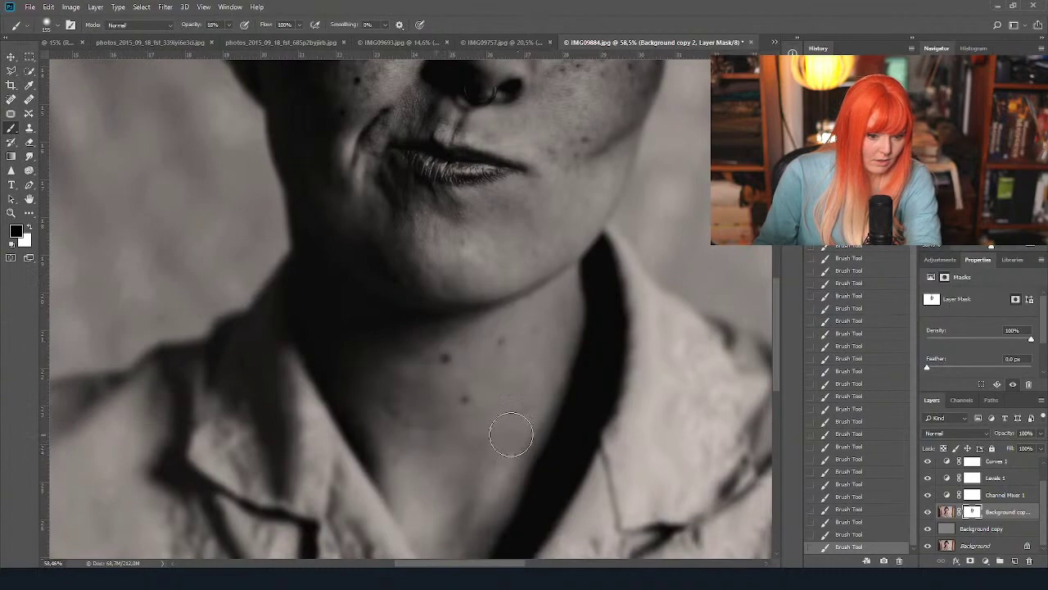
{"action": "key", "text": "x"}
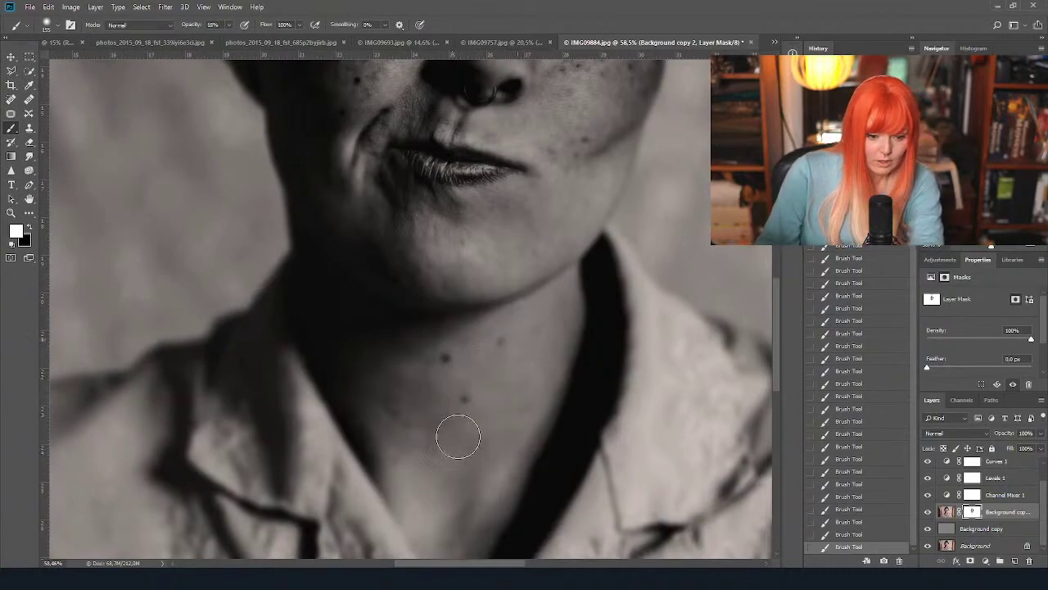
{"action": "key", "text": "x"}
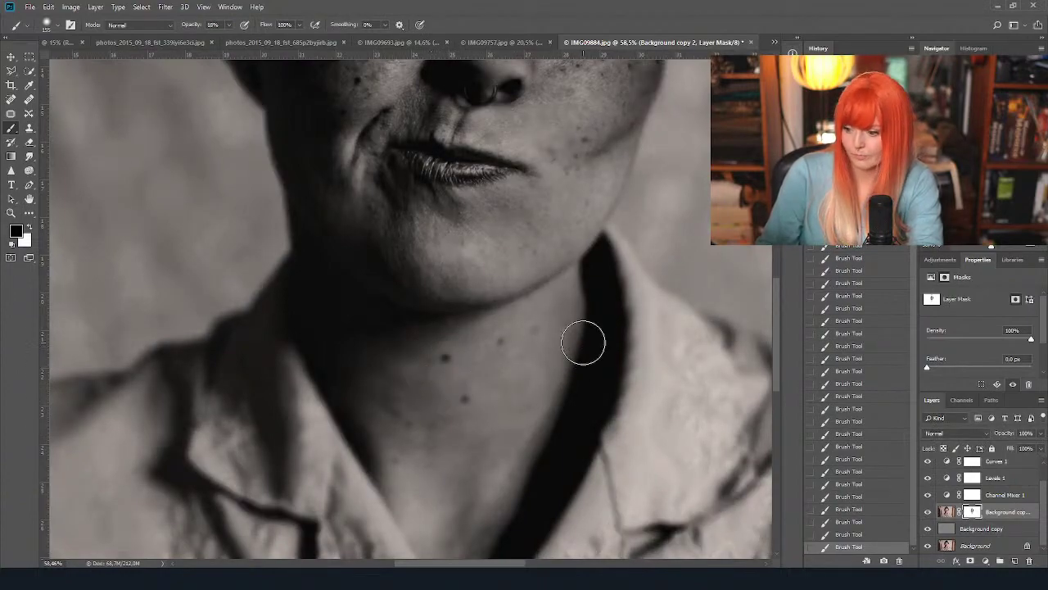
{"action": "left_click", "coordinate": [54, 28]}
{"action": "left_click", "coordinate": [124, 61]}
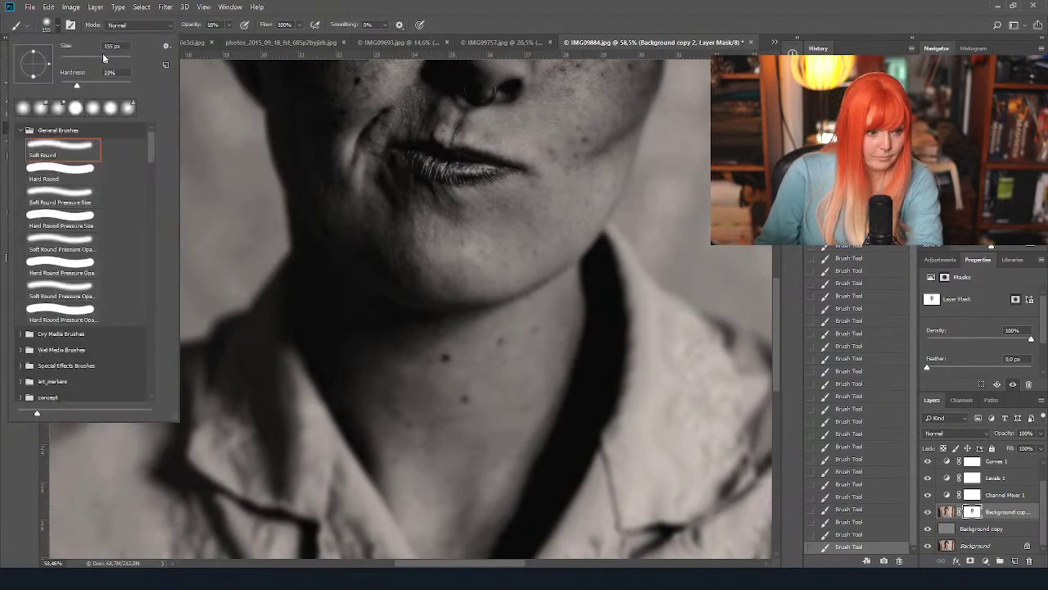
{"action": "left_click", "coordinate": [511, 377]}
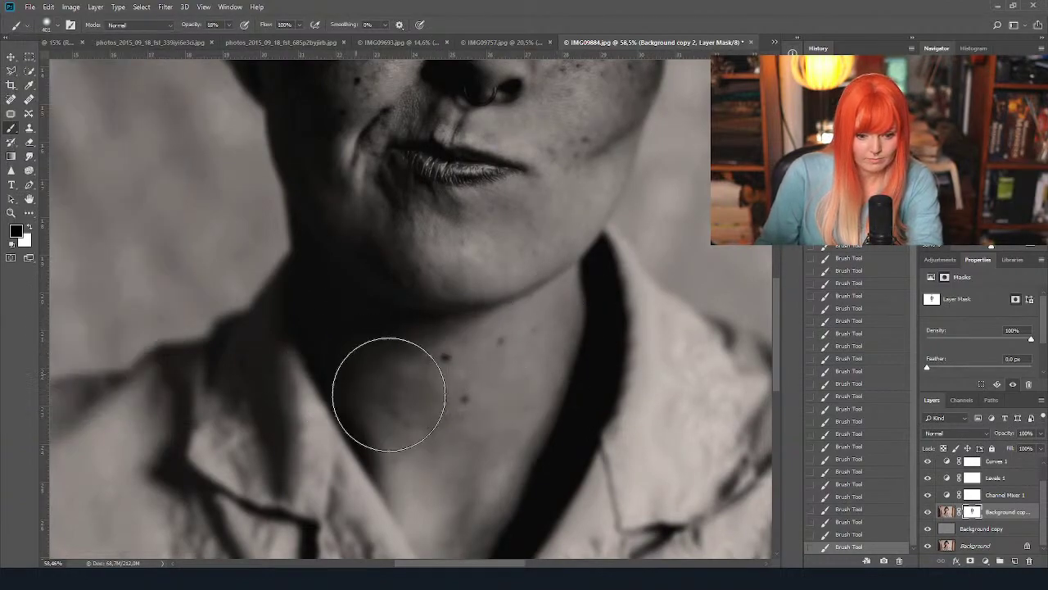
Pan and zoom the view over the face, collar, lips and nose.
{"action": "left_click_drag", "start_coordinate": [515, 456], "coordinate": [528, 192]}
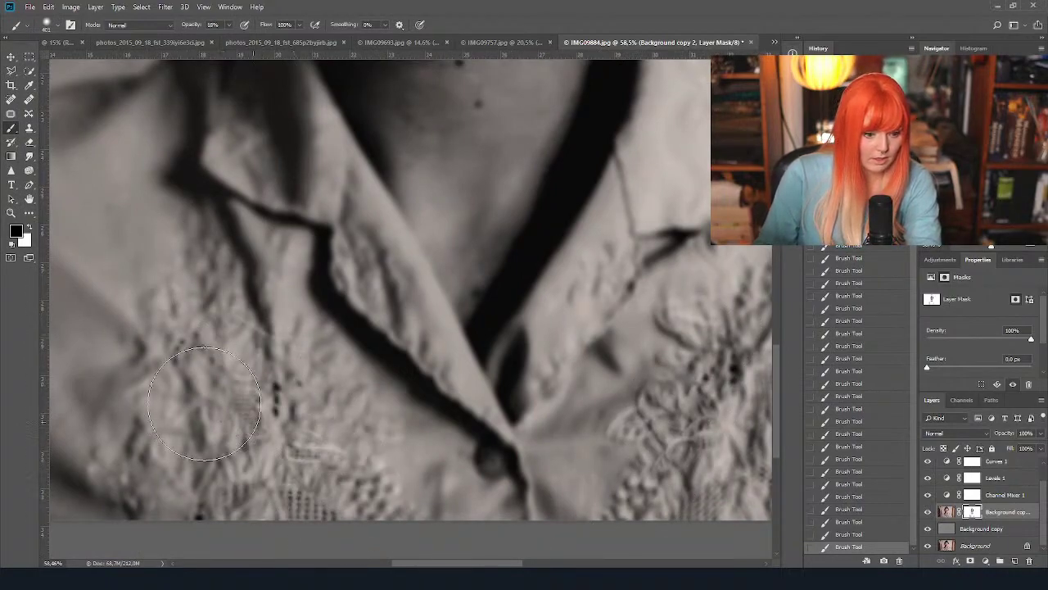
{"action": "scroll", "coordinate": [731, 345], "scroll_direction": "down", "scroll_amount": 2}
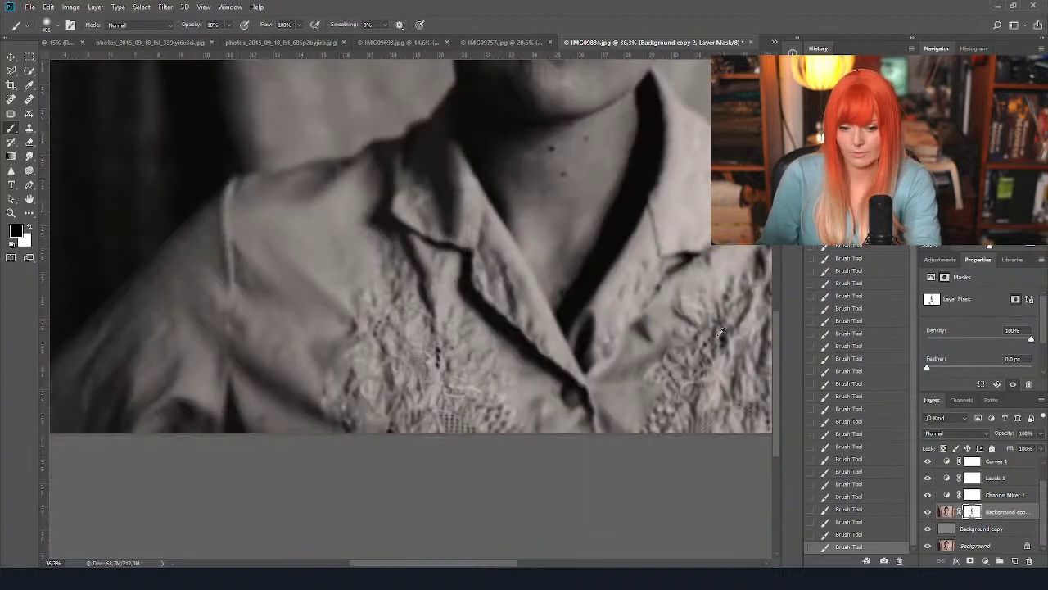
{"action": "left_click_drag", "start_coordinate": [650, 243], "coordinate": [545, 283]}
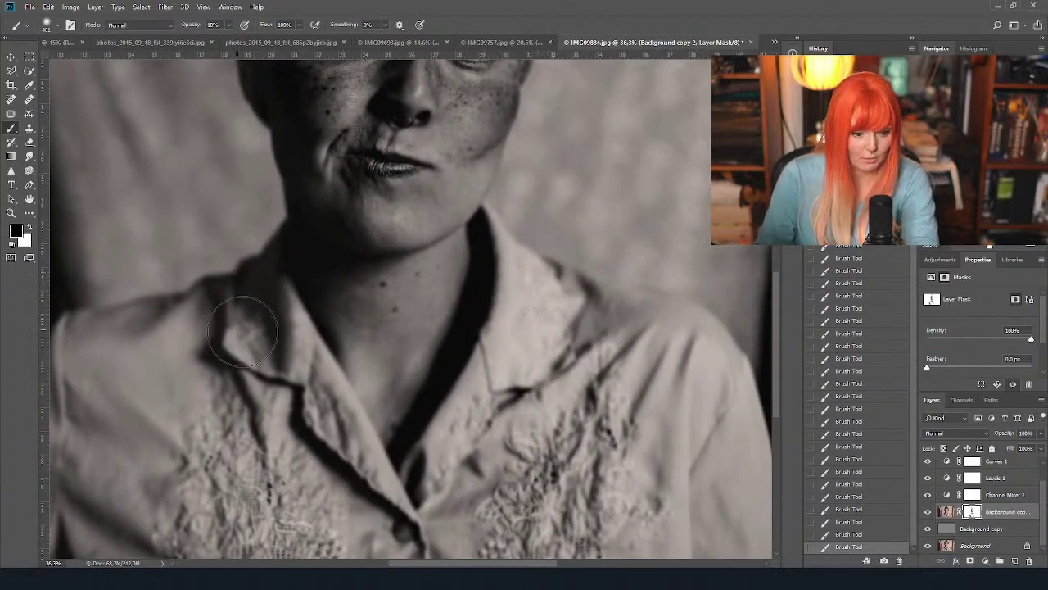
{"action": "scroll", "coordinate": [567, 294], "scroll_direction": "up", "scroll_amount": 3}
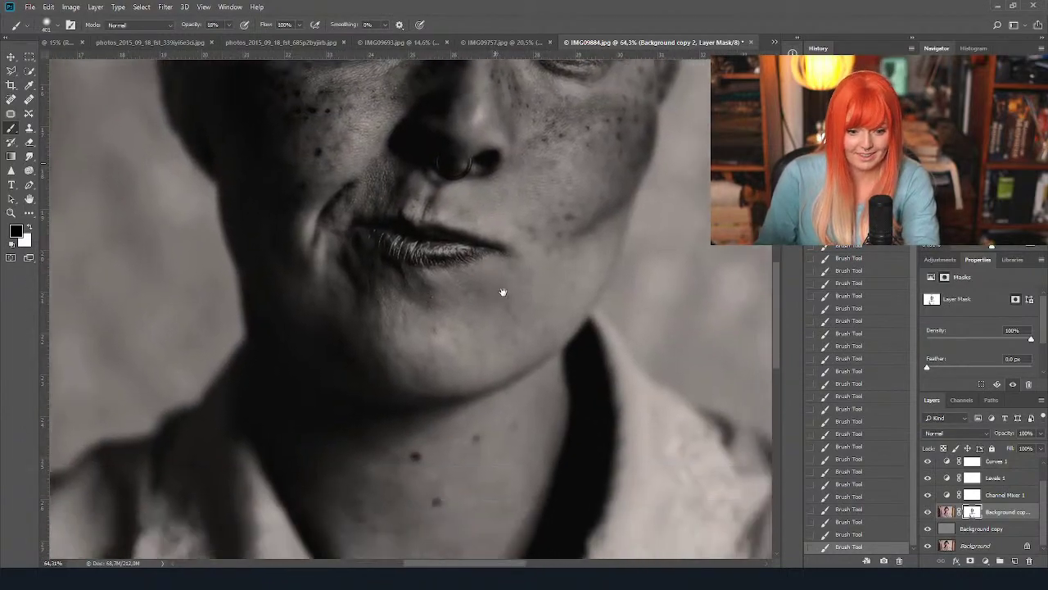
{"action": "left_click_drag", "start_coordinate": [503, 291], "coordinate": [490, 260]}
{"action": "left_click", "coordinate": [928, 512]}
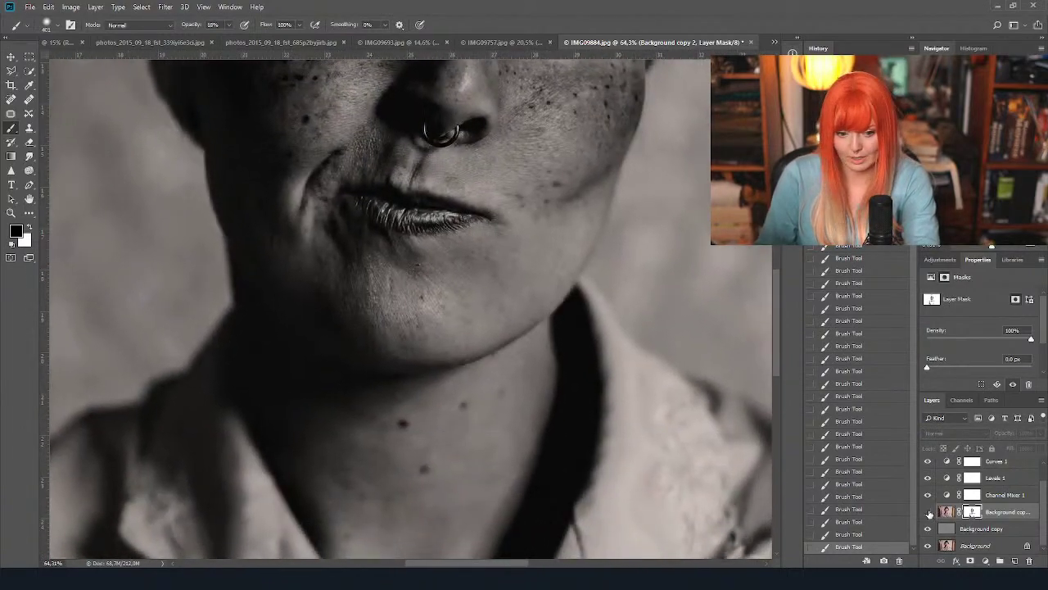
{"action": "scroll", "coordinate": [656, 350], "scroll_direction": "down", "scroll_amount": 2}
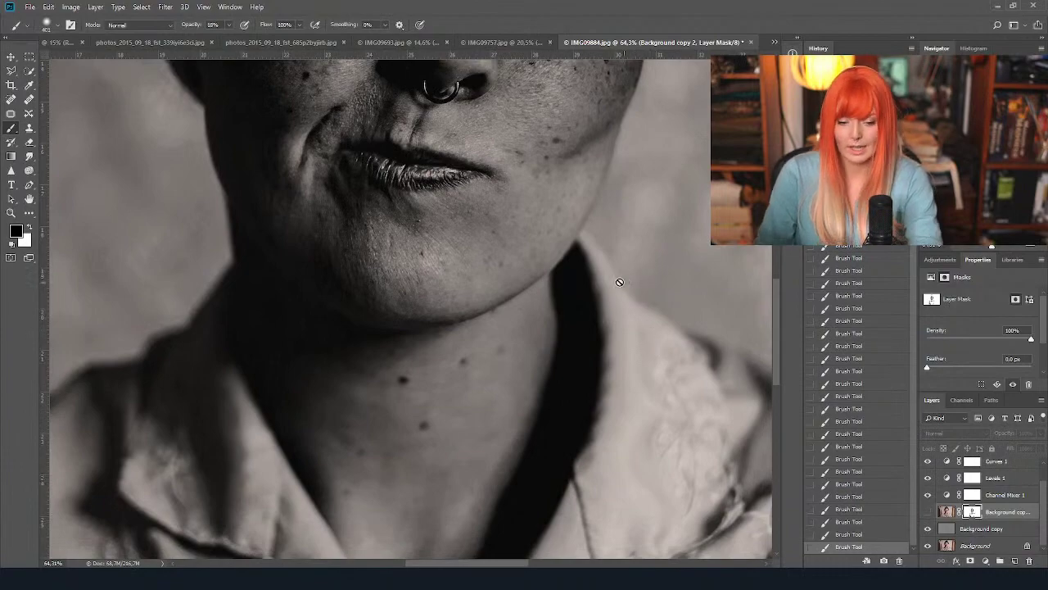
{"action": "scroll", "coordinate": [606, 246], "scroll_direction": "up", "scroll_amount": 5}
{"action": "scroll", "coordinate": [579, 200], "scroll_direction": "up", "scroll_amount": 2}
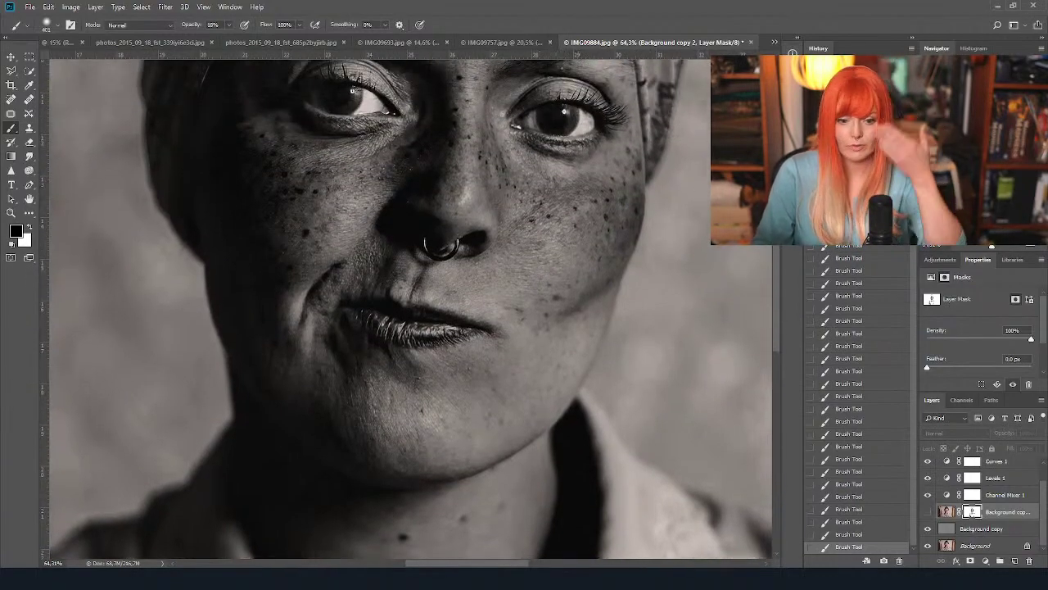
{"action": "scroll", "coordinate": [410, 311], "scroll_direction": "down", "scroll_amount": 10}
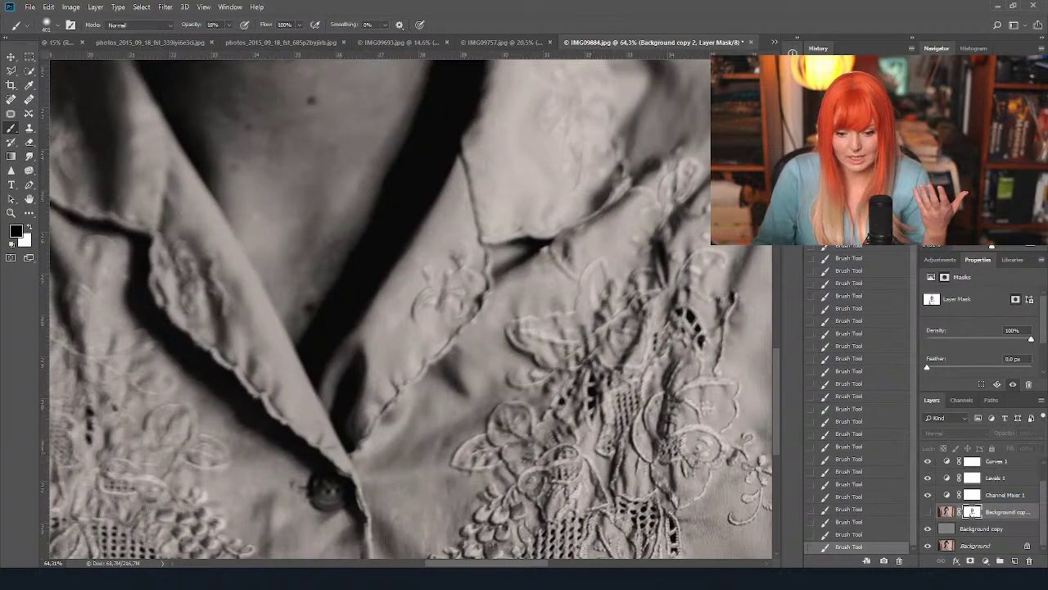
{"action": "scroll", "coordinate": [362, 457], "scroll_direction": "left", "scroll_amount": 5}
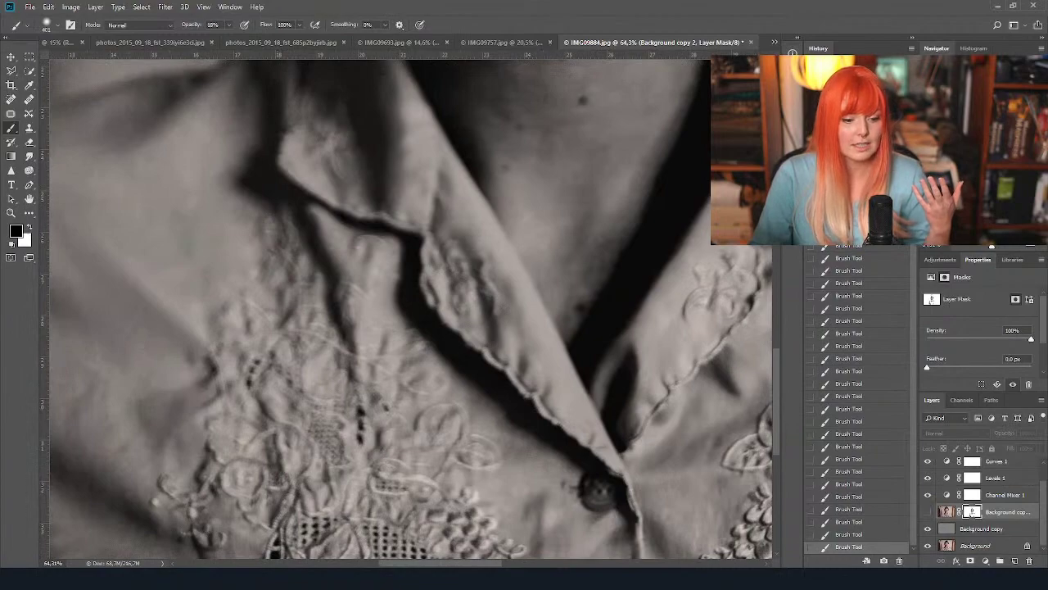
{"action": "scroll", "coordinate": [410, 311], "scroll_direction": "up", "scroll_amount": 10}
{"action": "scroll", "coordinate": [410, 311], "scroll_direction": "left", "scroll_amount": 3}
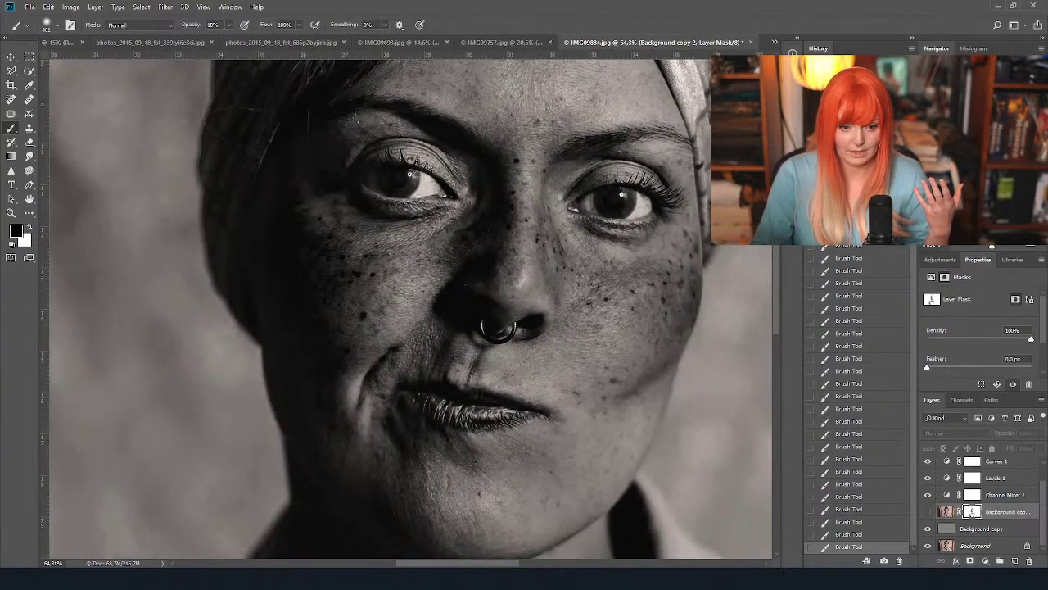
{"action": "left_click", "coordinate": [928, 511]}
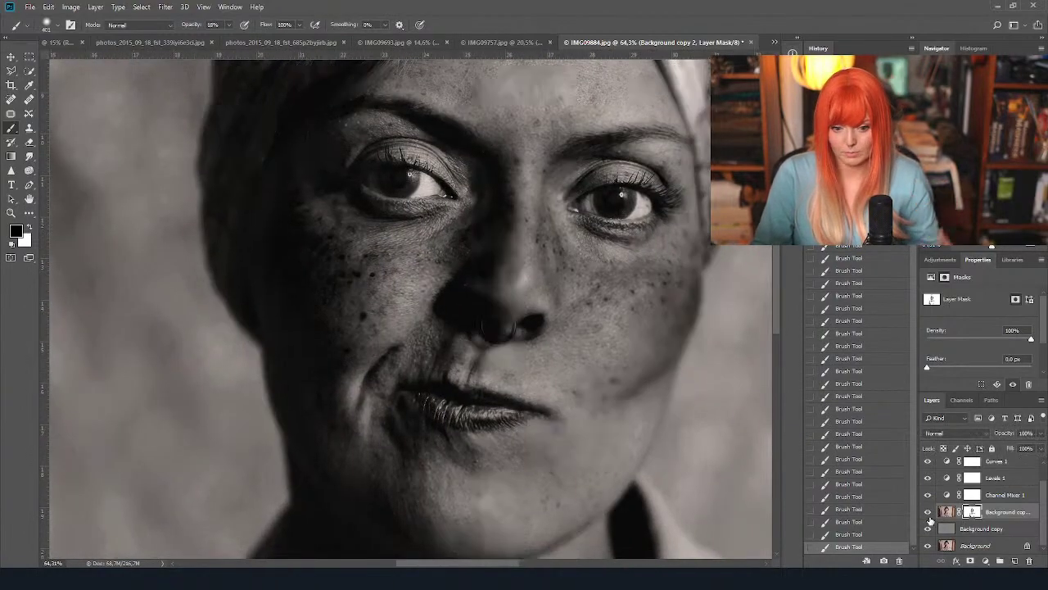
{"action": "scroll", "coordinate": [686, 434], "scroll_direction": "down", "scroll_amount": 8}
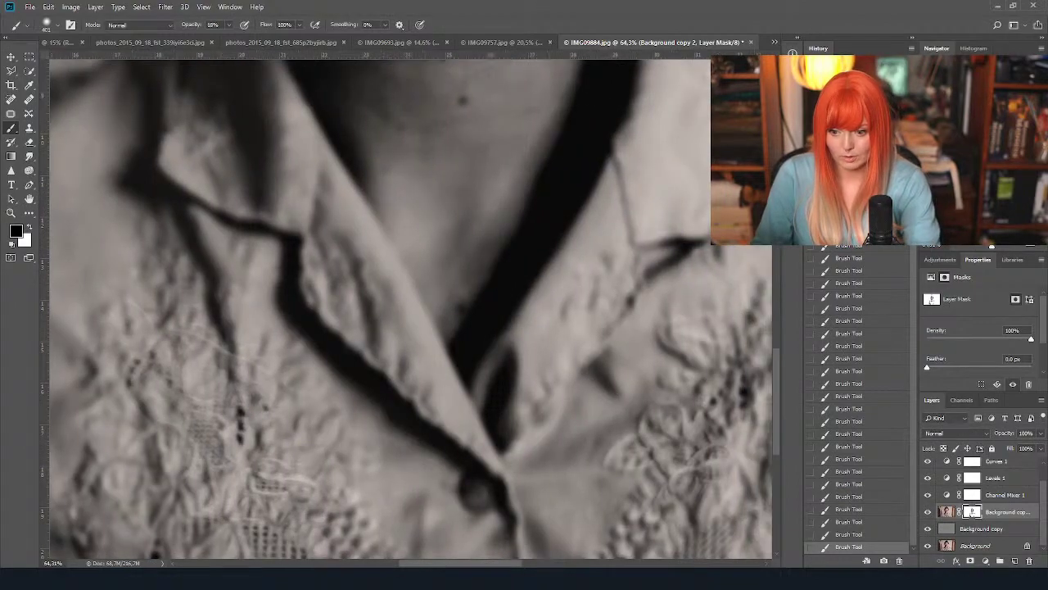
{"action": "scroll", "coordinate": [686, 434], "scroll_direction": "down", "scroll_amount": 2}
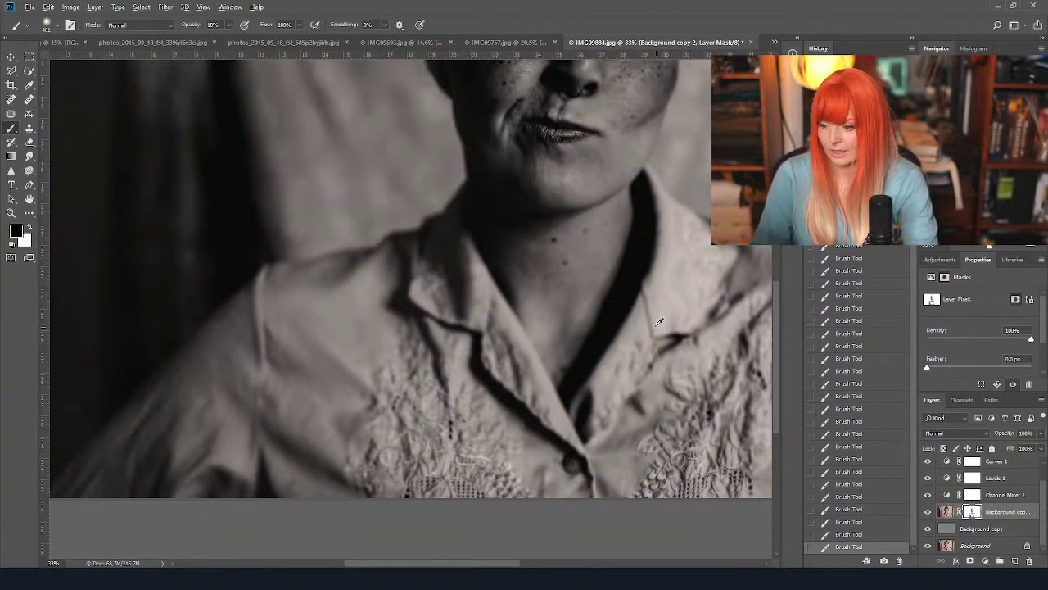
{"action": "scroll", "coordinate": [704, 285], "scroll_direction": "down", "scroll_amount": 1}
{"action": "scroll", "coordinate": [445, 240], "scroll_direction": "up", "scroll_amount": 2}
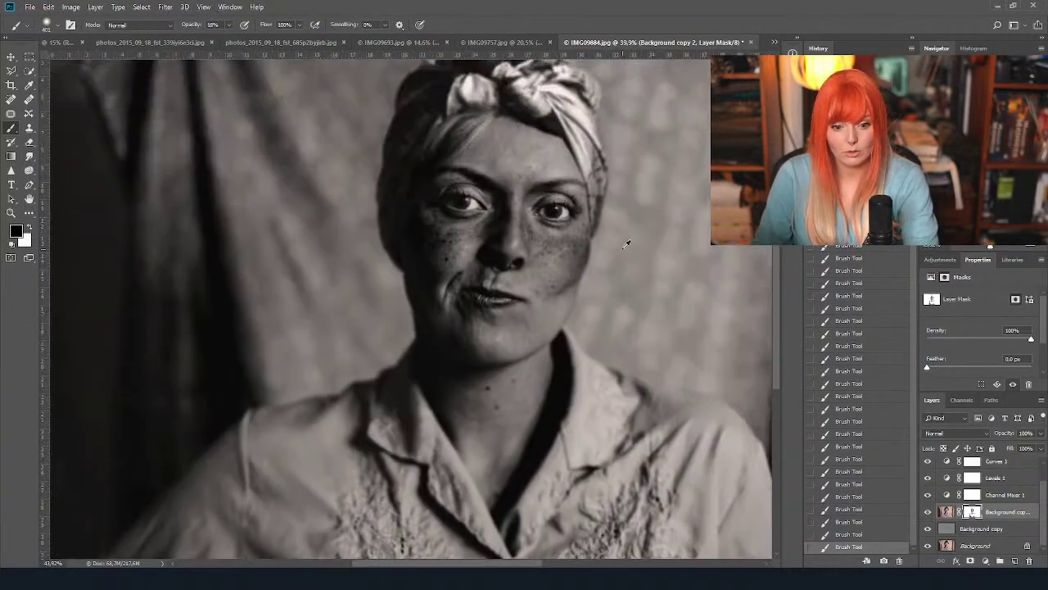
{"action": "scroll", "coordinate": [445, 240], "scroll_direction": "up", "scroll_amount": 2}
{"action": "scroll", "coordinate": [445, 240], "scroll_direction": "up", "scroll_amount": 1}
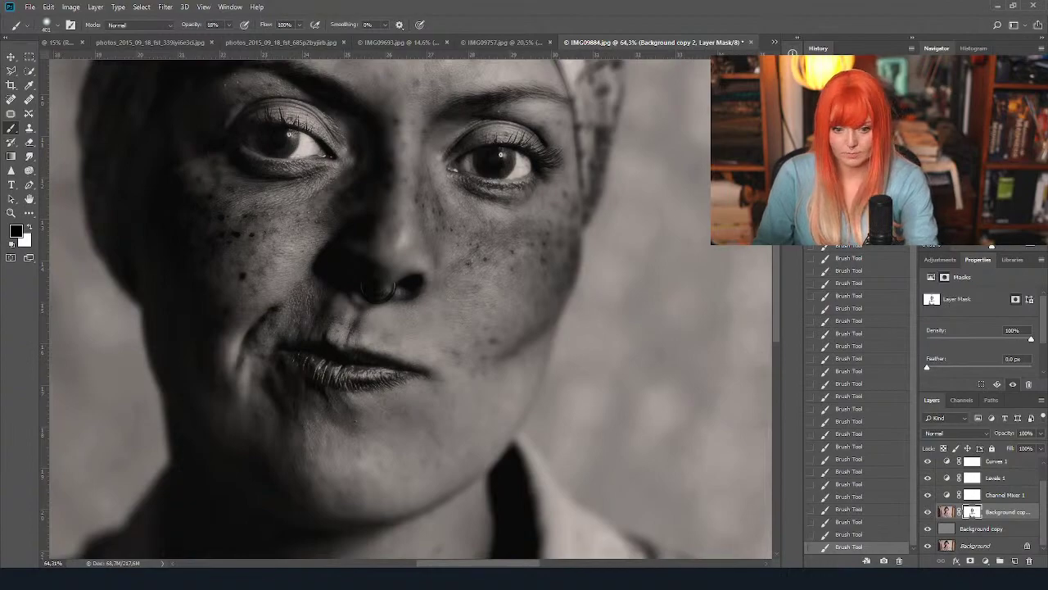
{"action": "scroll", "coordinate": [487, 248], "scroll_direction": "up", "scroll_amount": 5}
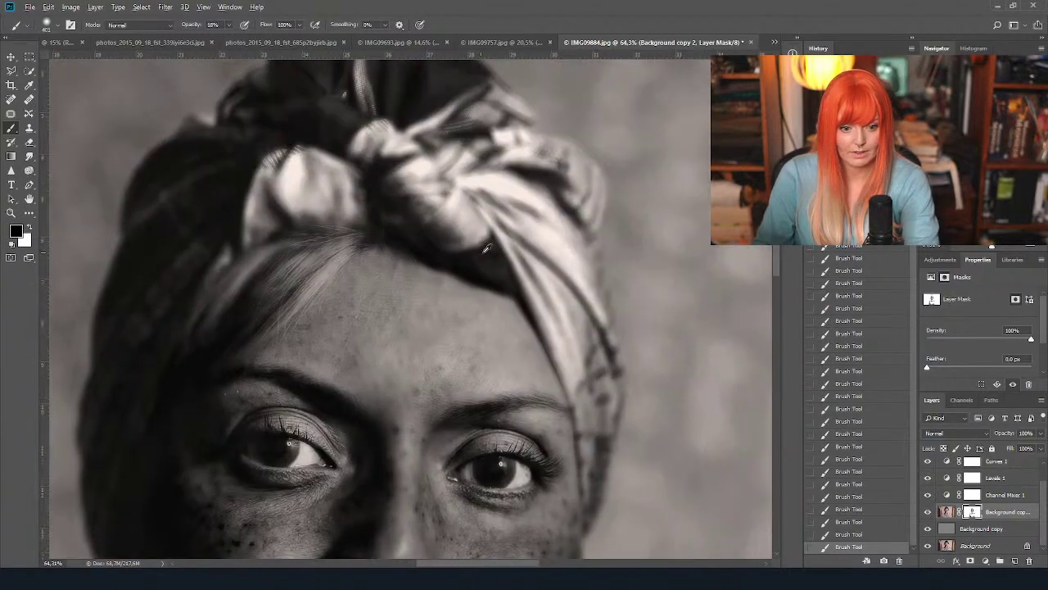
{"action": "scroll", "coordinate": [487, 248], "scroll_direction": "down", "scroll_amount": 6}
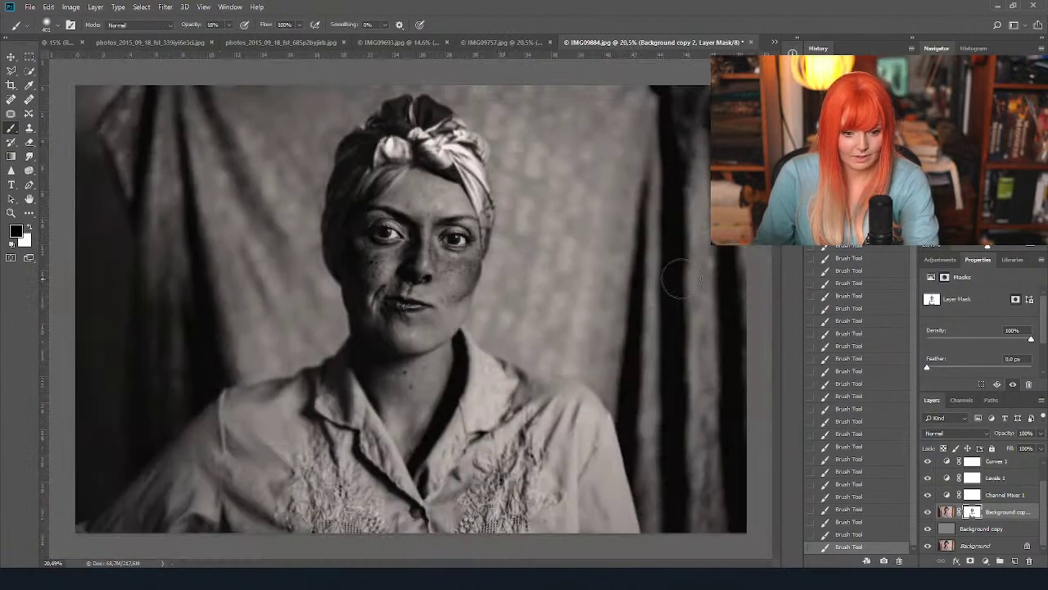
Duplicate the rust texture's layer and convert it to black and white with brightened reds.
{"action": "left_click", "coordinate": [273, 41]}
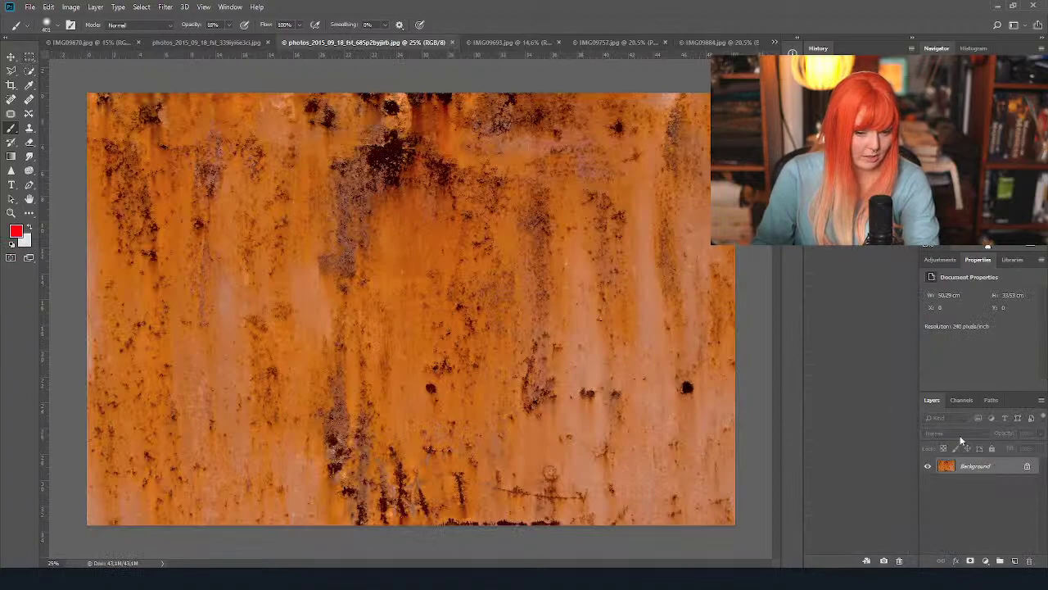
{"action": "key", "text": "ctrl+j"}
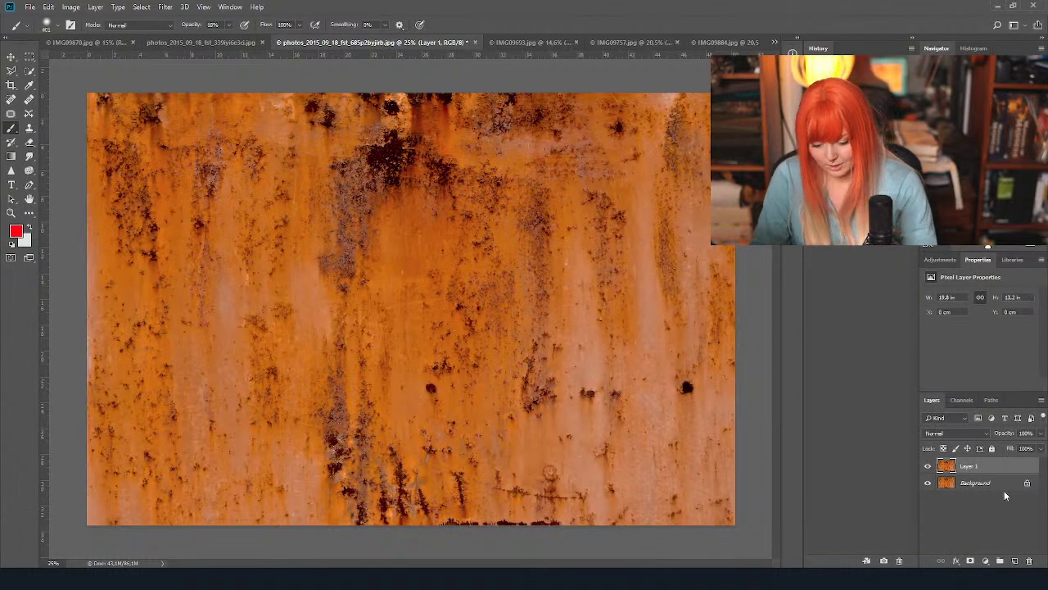
{"action": "left_click", "coordinate": [73, 7]}
{"action": "mouse_move", "coordinate": [95, 6]}
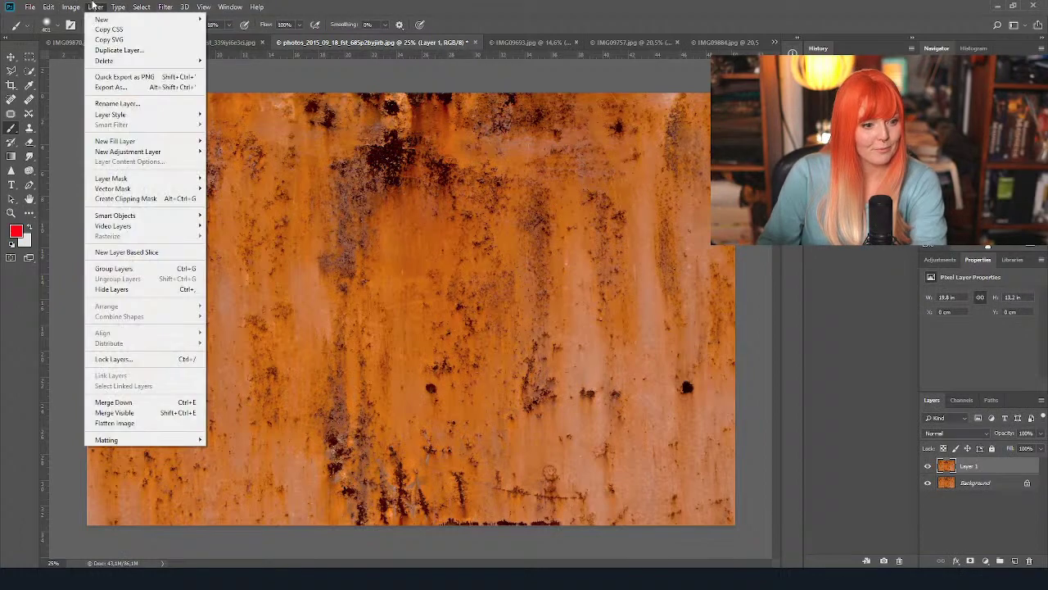
{"action": "mouse_move", "coordinate": [158, 36]}
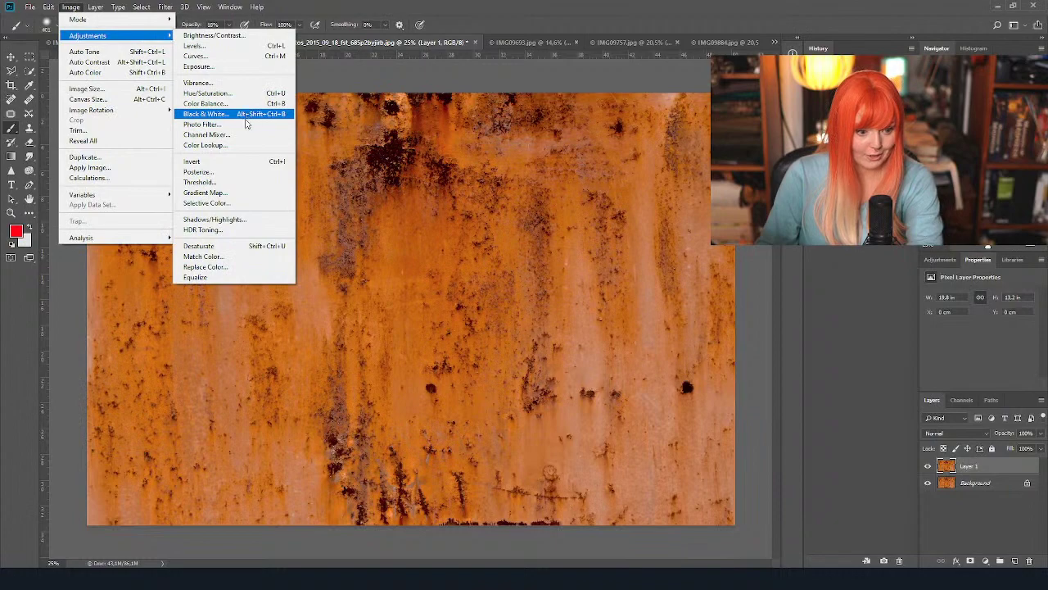
{"action": "left_click", "coordinate": [242, 113]}
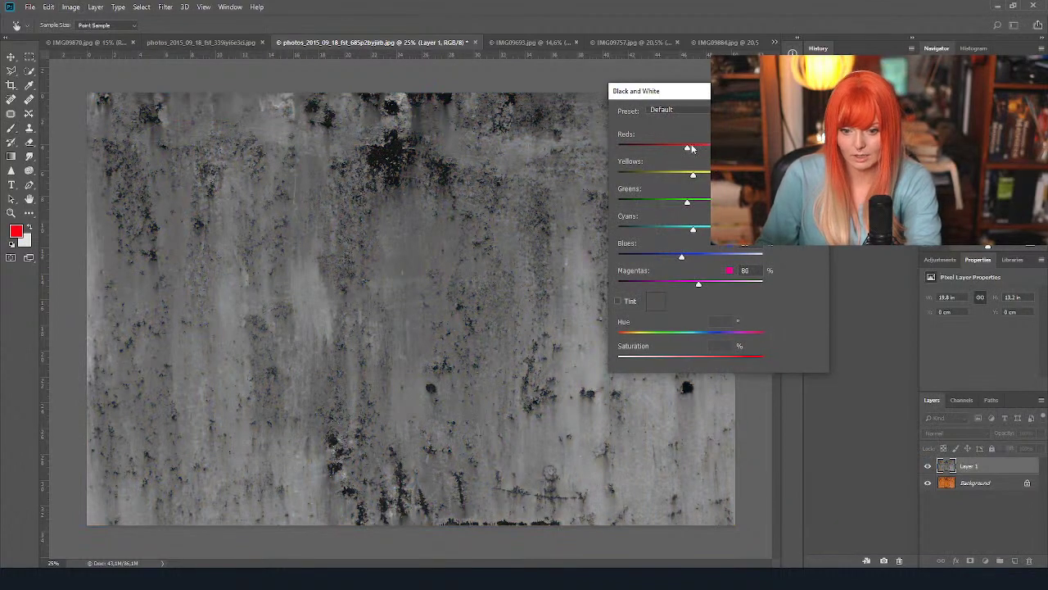
{"action": "left_click_drag", "start_coordinate": [691, 147], "coordinate": [696, 176]}
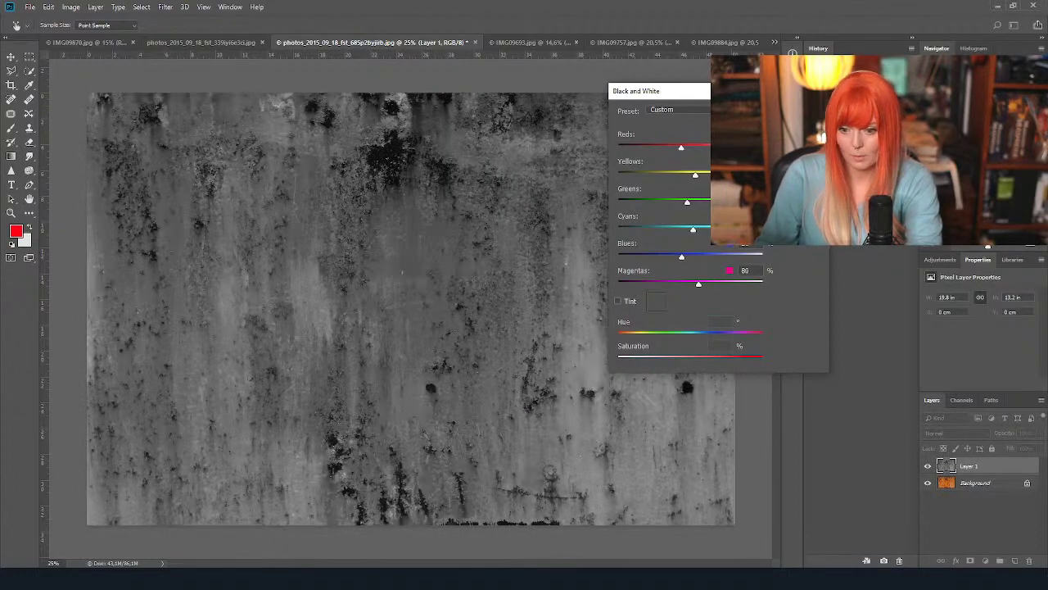
{"action": "key", "text": "Return"}
{"action": "key", "text": "b"}
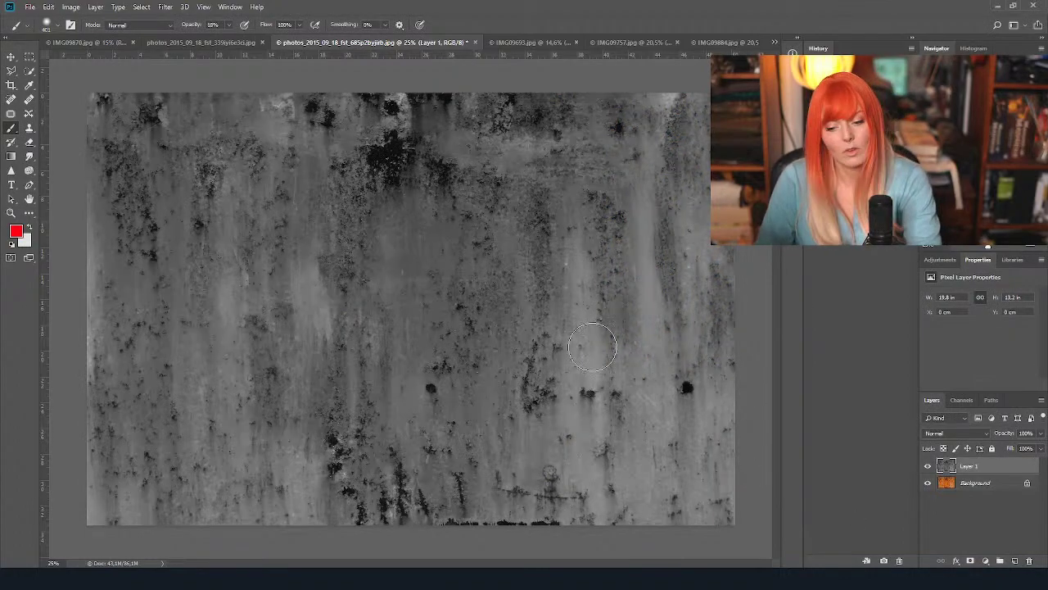
Drag the grey rust texture into the turban portrait document as a new layer.
{"action": "key", "text": "ctrl+m"}
{"action": "key", "text": "Escape"}
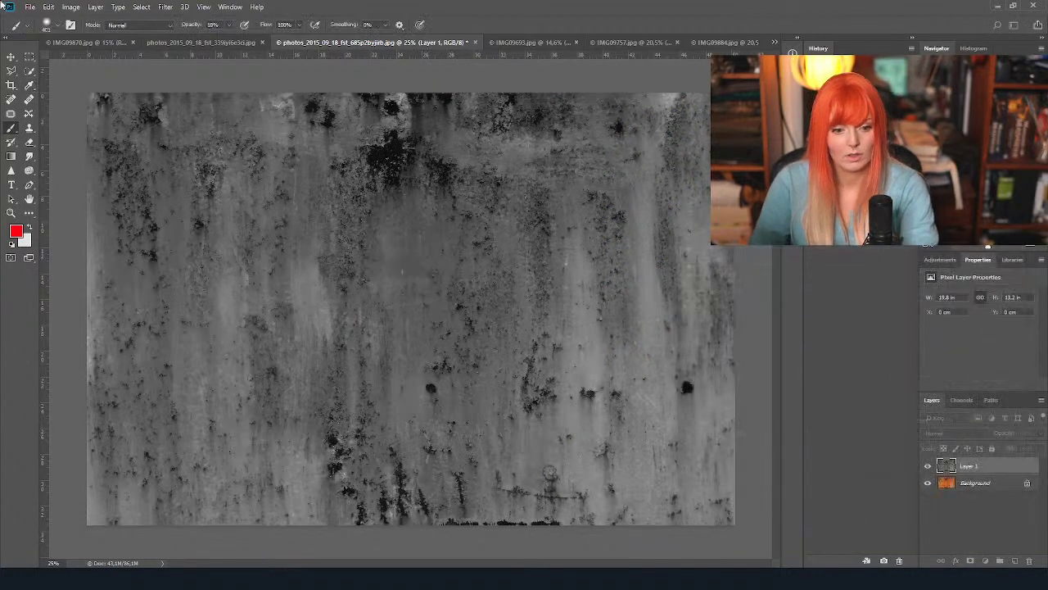
{"action": "key", "text": "v"}
{"action": "left_click_drag", "start_coordinate": [317, 255], "coordinate": [401, 270]}
{"action": "scroll", "coordinate": [318, 249], "scroll_direction": "down", "scroll_amount": 3}
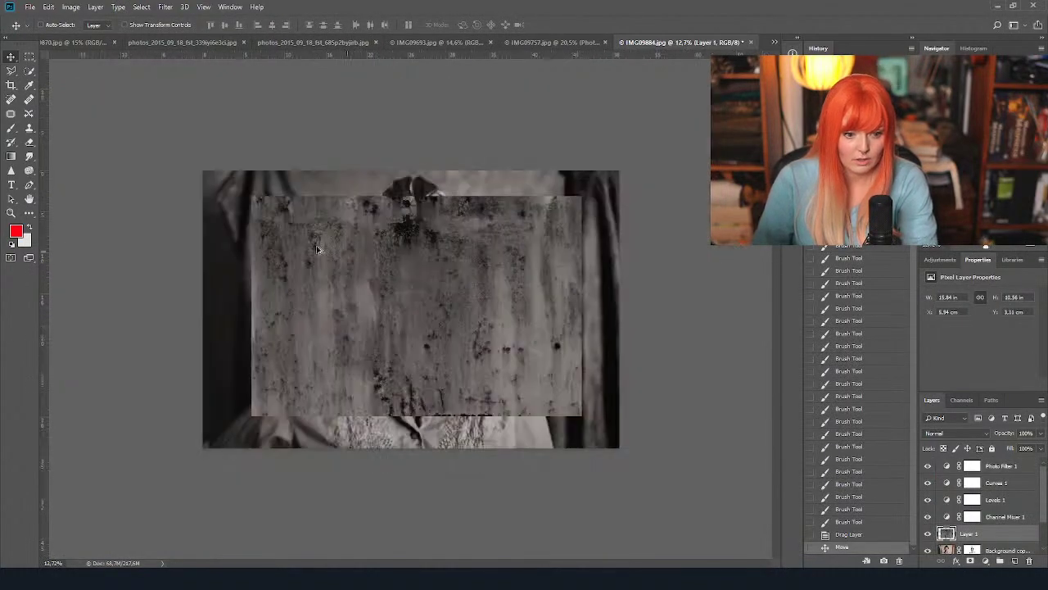
Free Transform the texture, scaling and recentring it to cover the whole photo.
{"action": "left_click", "coordinate": [29, 56]}
{"action": "right_click", "coordinate": [452, 329]}
{"action": "left_click", "coordinate": [516, 429]}
{"action": "left_click_drag", "start_coordinate": [512, 374], "coordinate": [433, 309]}
{"action": "left_click_drag", "start_coordinate": [501, 352], "coordinate": [636, 495]}
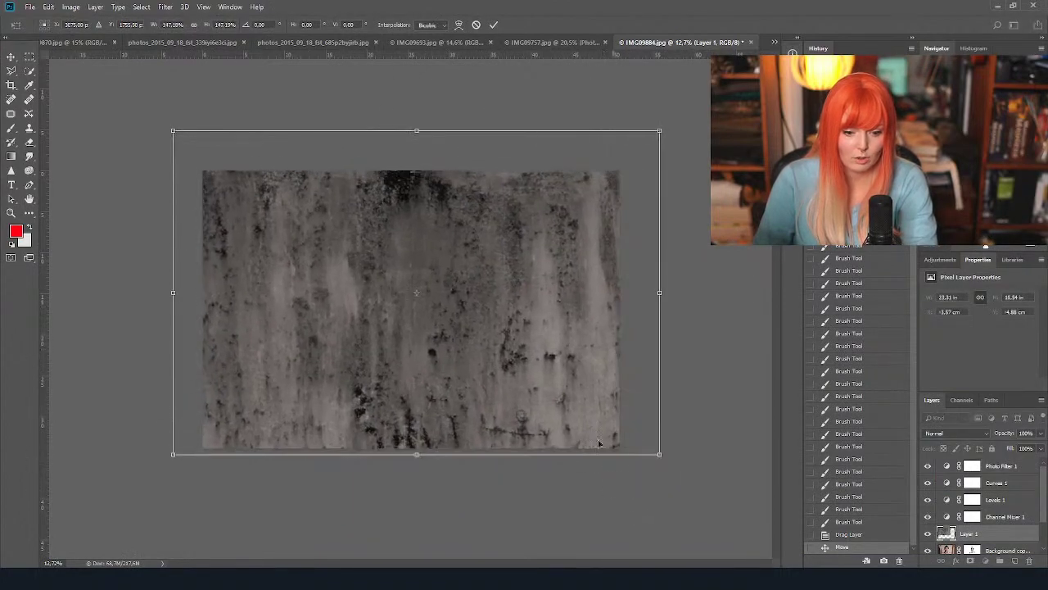
{"action": "left_click_drag", "start_coordinate": [514, 300], "coordinate": [489, 311]}
{"action": "key", "text": "Return"}
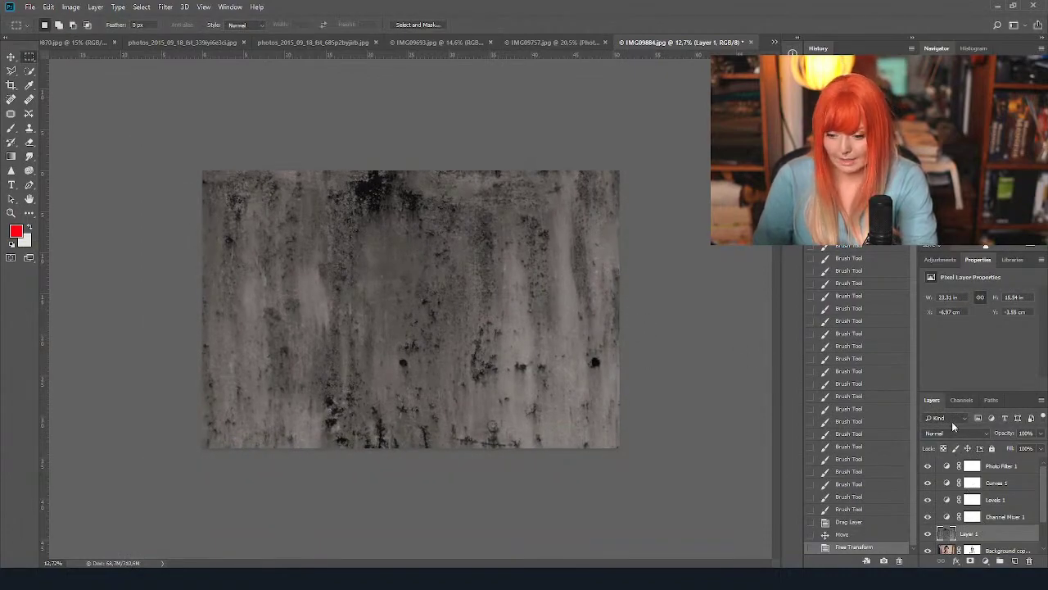
Move Layer 1 to the top, set Lighten blend mode, and lower its opacity.
{"action": "left_click_drag", "start_coordinate": [988, 534], "coordinate": [985, 464]}
{"action": "key", "text": "shift+plus"}
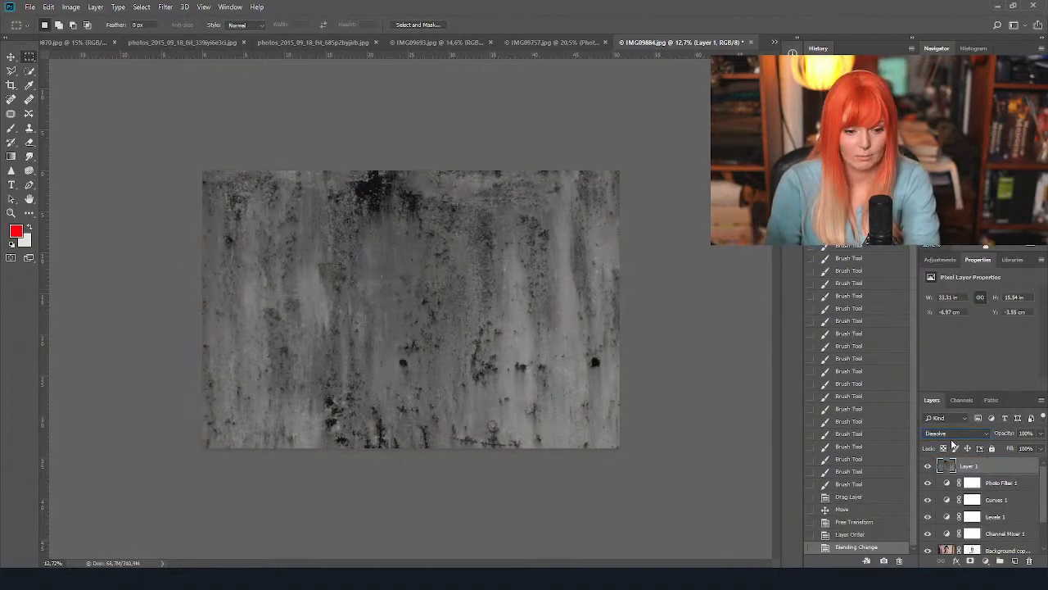
{"action": "key", "text": "shift+plus"}
{"action": "key", "text": "shift+plus"}
{"action": "key", "text": "shift+plus"}
{"action": "key", "text": "shift+plus"}
{"action": "key", "text": "shift+plus"}
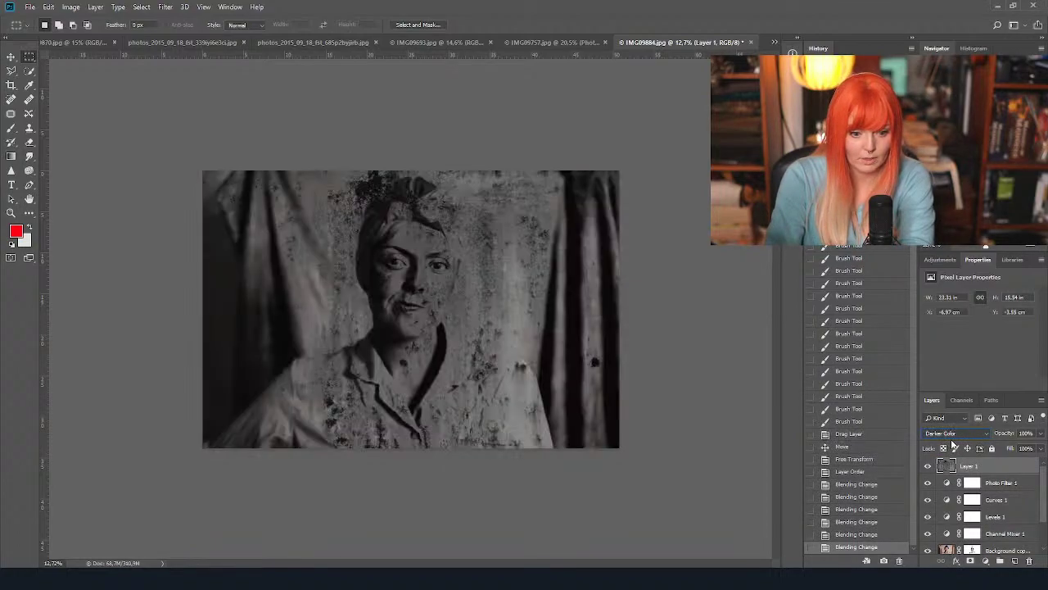
{"action": "key", "text": "shift+plus"}
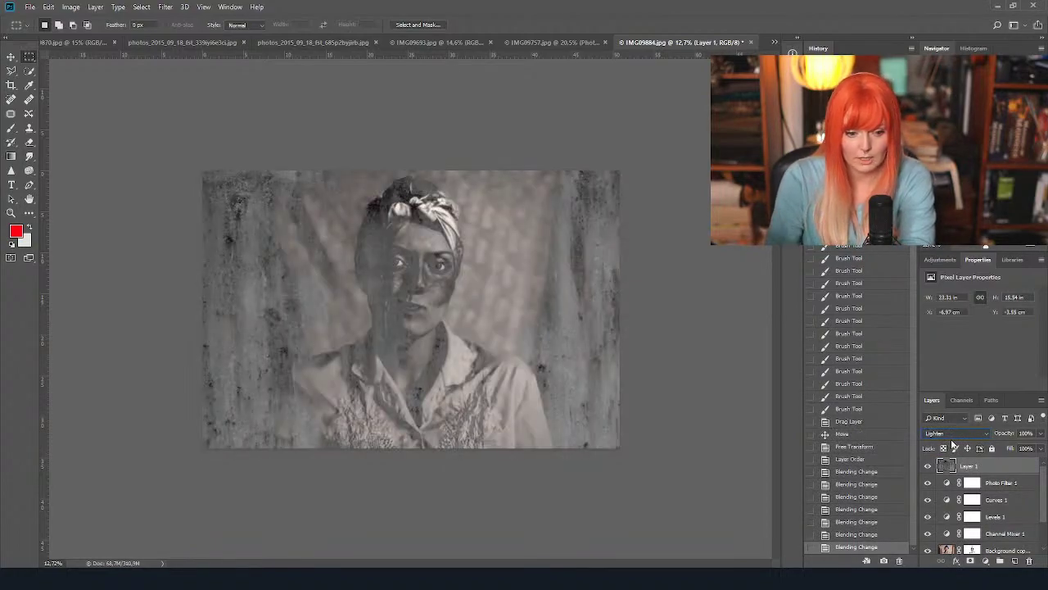
{"action": "left_click", "coordinate": [1041, 434]}
{"action": "left_click", "coordinate": [1023, 448]}
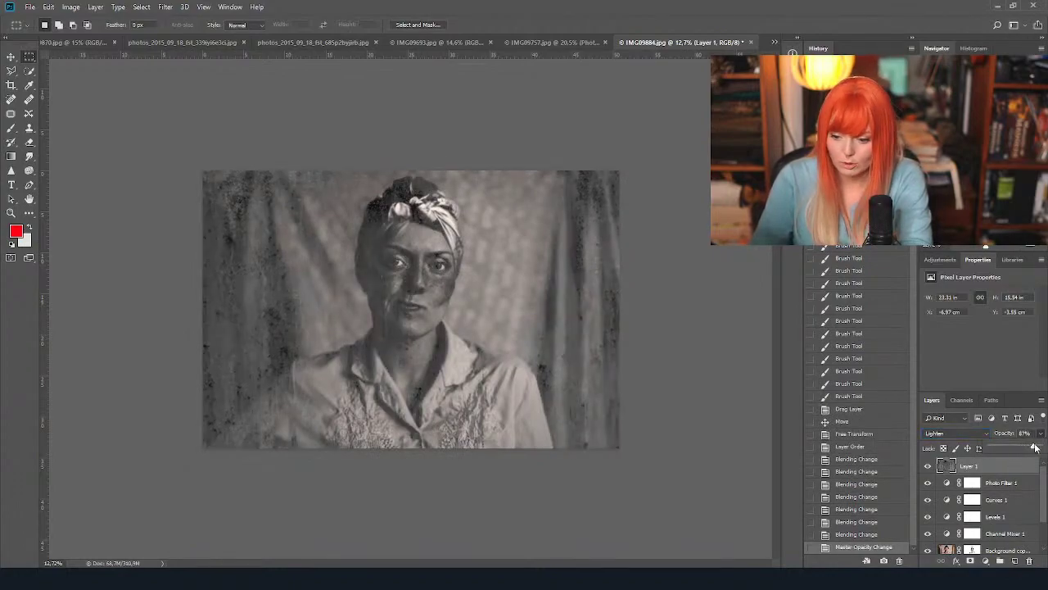
{"action": "left_click_drag", "start_coordinate": [1035, 448], "coordinate": [1040, 448]}
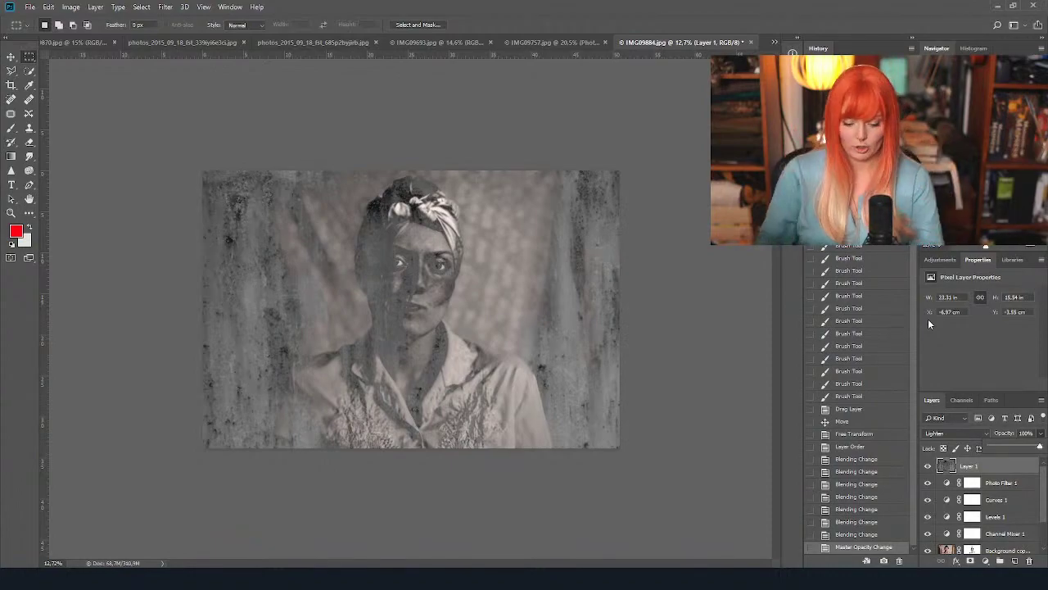
Add a mask to the texture layer and drag gradients clearing it from face and body.
{"action": "key", "text": "ctrl+plus"}
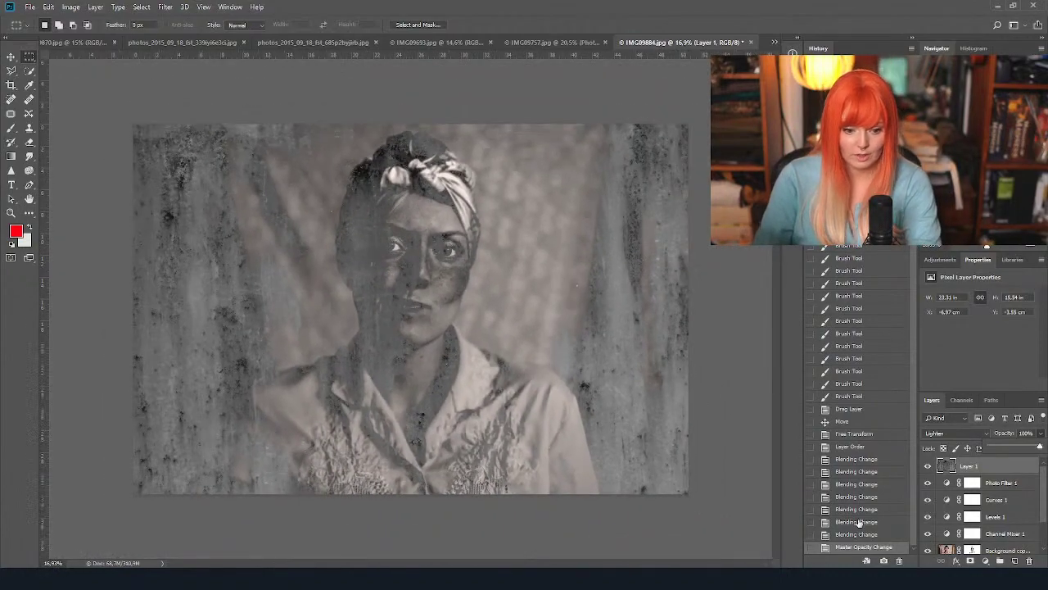
{"action": "left_click", "coordinate": [970, 561]}
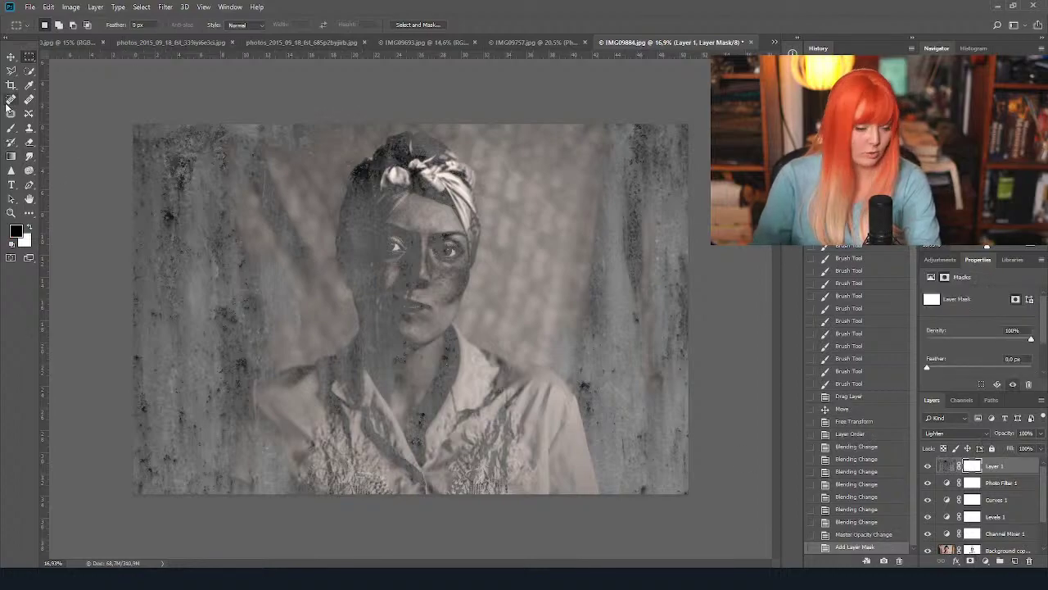
{"action": "key", "text": "b"}
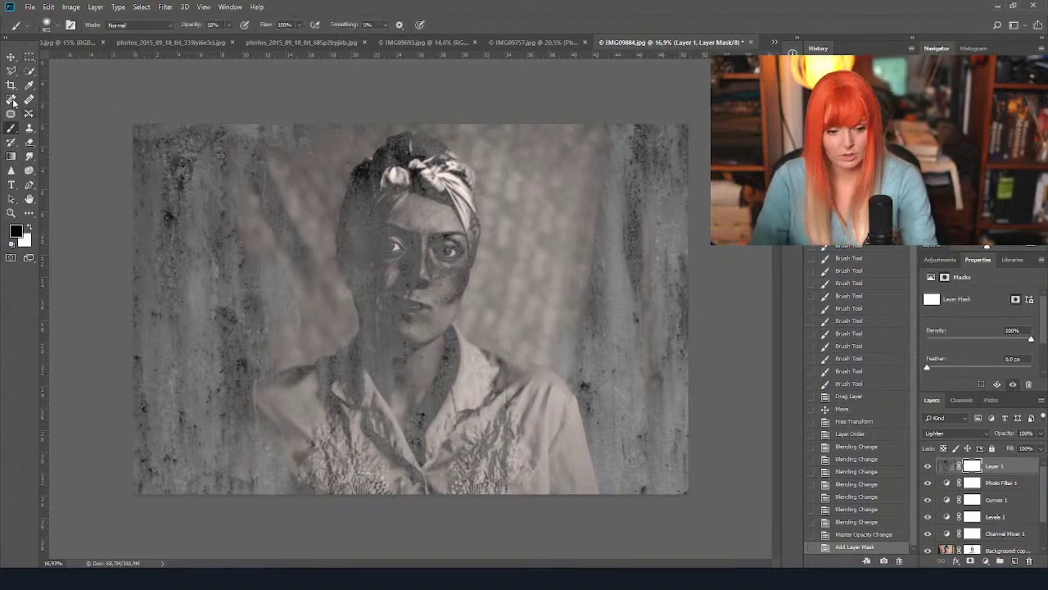
{"action": "left_click", "coordinate": [12, 155]}
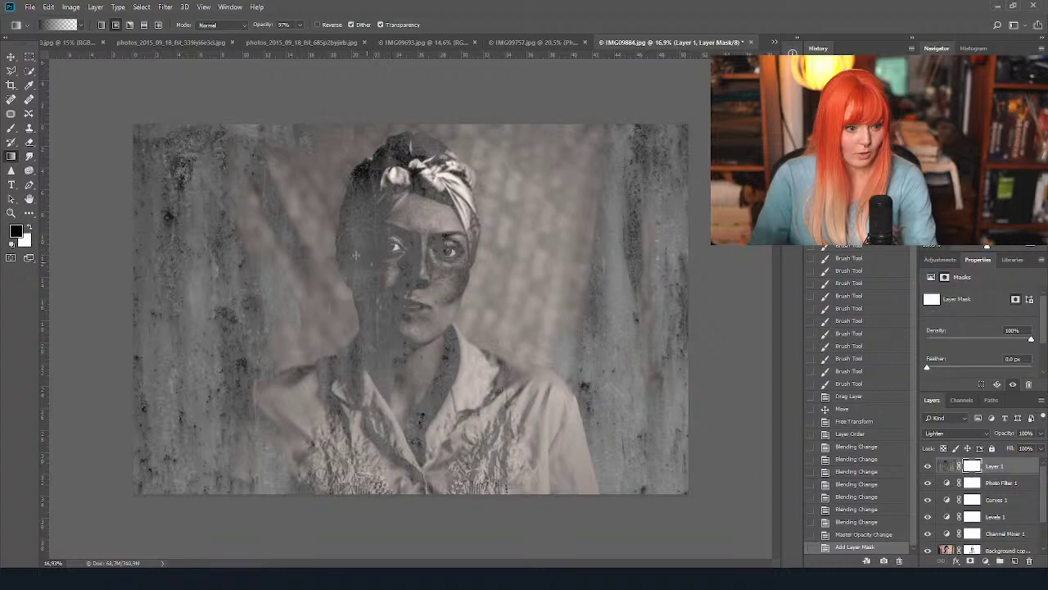
{"action": "left_click_drag", "start_coordinate": [341, 207], "coordinate": [549, 468]}
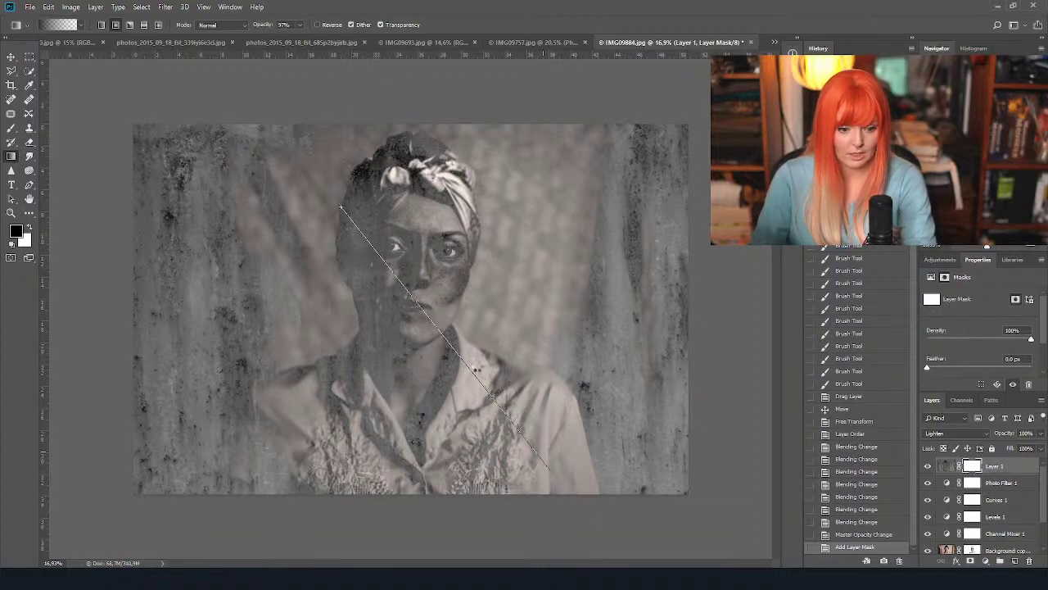
{"action": "left_click_drag", "start_coordinate": [447, 246], "coordinate": [497, 524]}
{"action": "left_click_drag", "start_coordinate": [423, 344], "coordinate": [476, 558]}
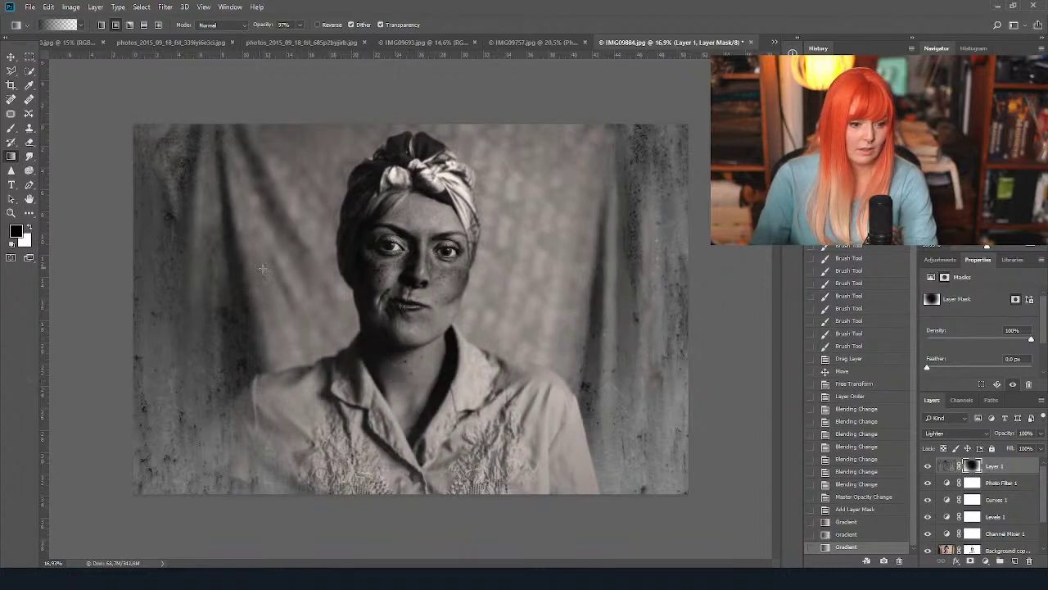
{"action": "left_click_drag", "start_coordinate": [262, 268], "coordinate": [484, 538]}
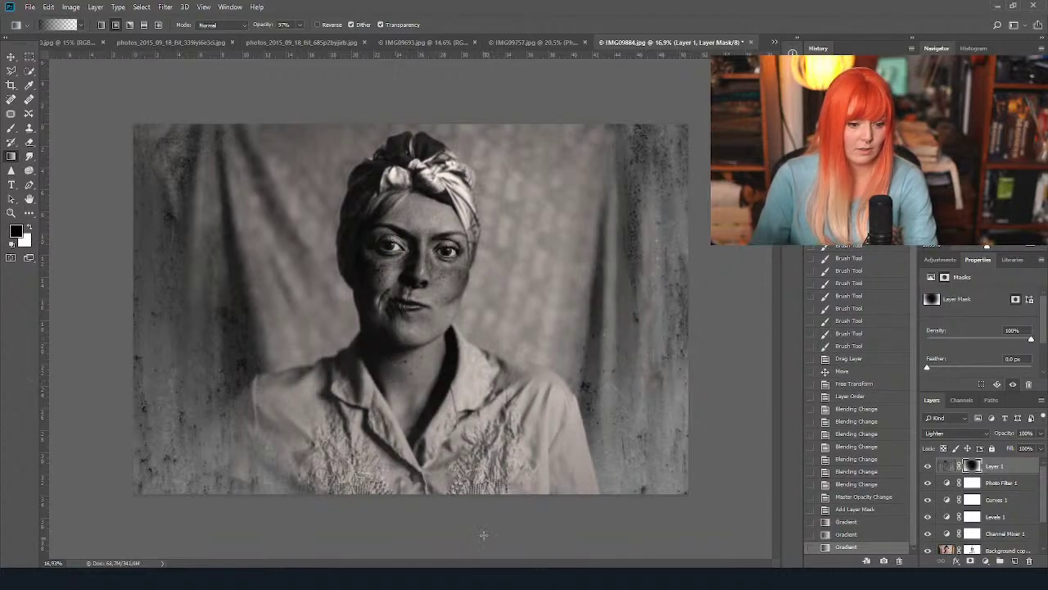
{"action": "key", "text": "ctrl+z"}
{"action": "left_click", "coordinate": [945, 468]}
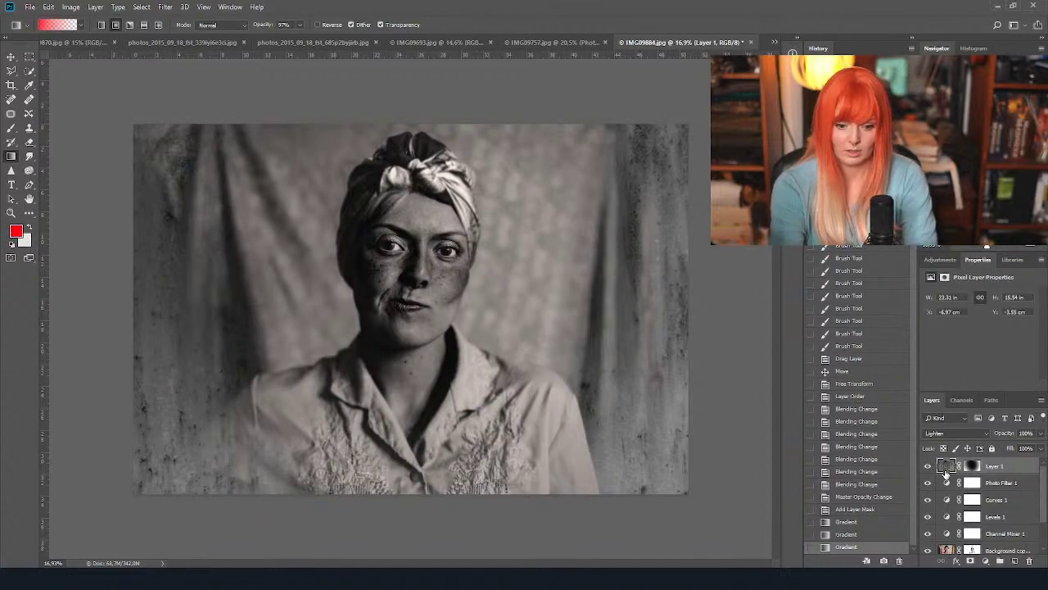
Invert Layer 1's tones and check its blend mode list without changing it.
{"action": "key", "text": "ctrl+i"}
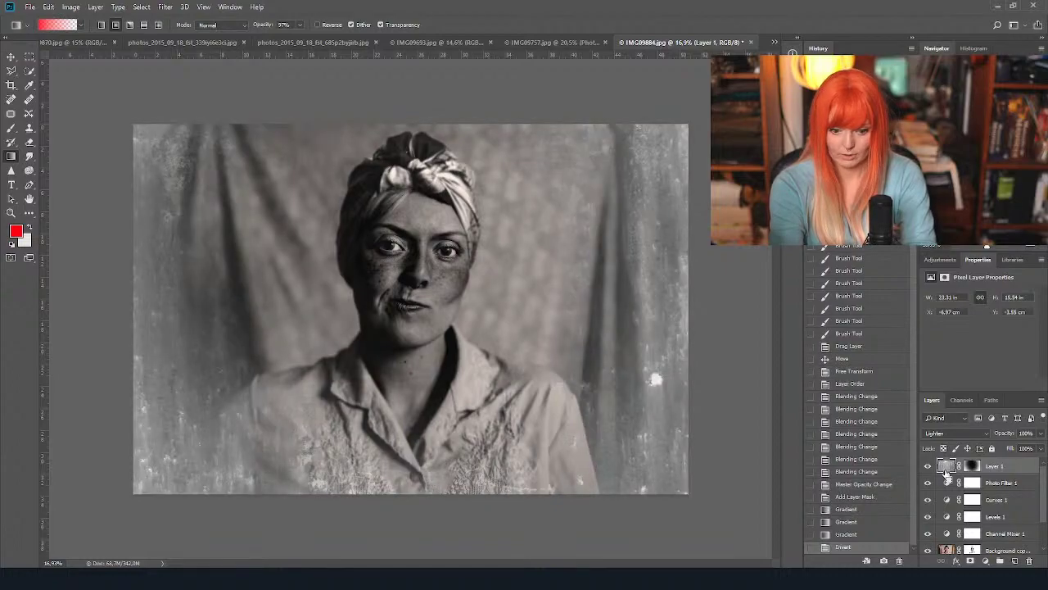
{"action": "left_click", "coordinate": [981, 435]}
{"action": "left_click", "coordinate": [974, 434]}
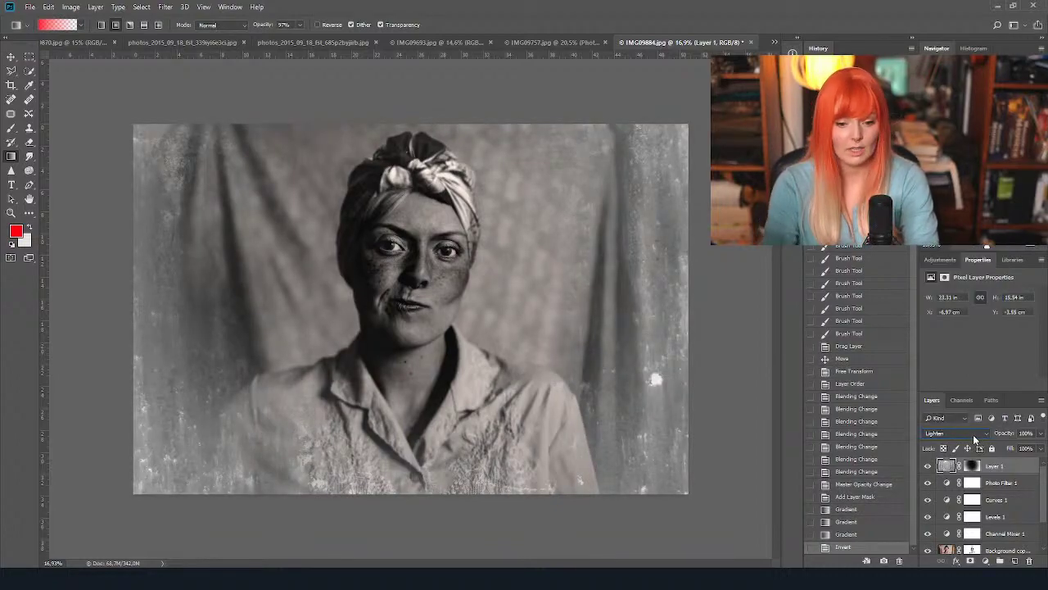
{"action": "scroll", "coordinate": [972, 434], "scroll_direction": "down", "scroll_amount": 1}
{"action": "scroll", "coordinate": [973, 434], "scroll_direction": "up", "scroll_amount": 1}
{"action": "scroll", "coordinate": [973, 434], "scroll_direction": "down", "scroll_amount": 1}
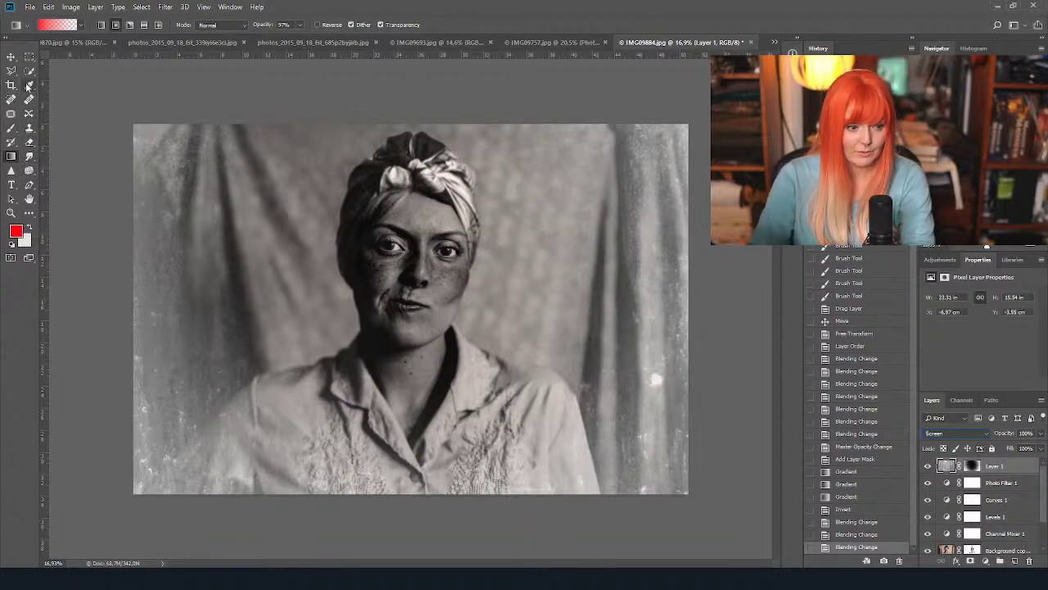
Paint black on Layer 1's mask over the curtains, then set its opacity to 74%.
{"action": "key", "text": "b"}
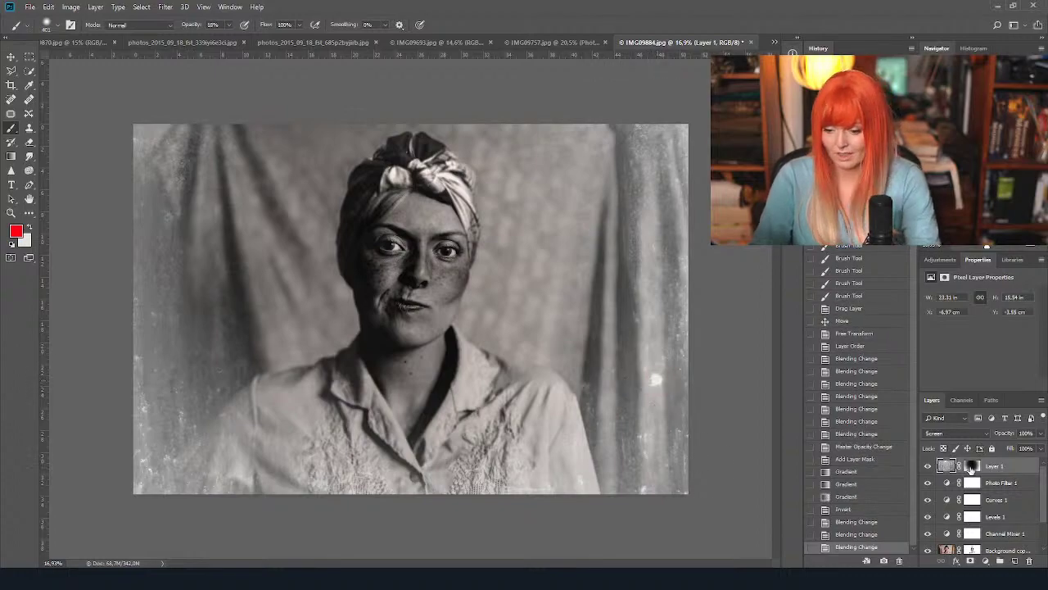
{"action": "left_click", "coordinate": [972, 465]}
{"action": "mouse_move", "coordinate": [655, 385]}
{"action": "left_mouse_down"}
{"action": "mouse_move", "coordinate": [606, 222]}
{"action": "mouse_move", "coordinate": [618, 381]}
{"action": "left_mouse_up"}
{"action": "key", "text": "ctrl+z"}
{"action": "left_click", "coordinate": [46, 24]}
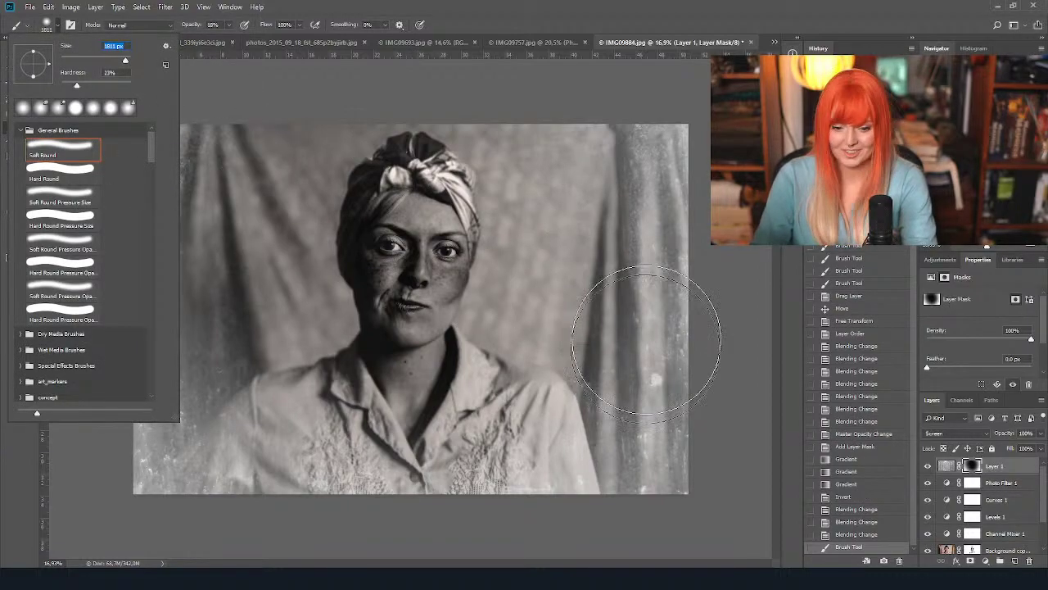
{"action": "key", "text": "Return"}
{"action": "mouse_move", "coordinate": [655, 328]}
{"action": "left_mouse_down"}
{"action": "mouse_move", "coordinate": [608, 393]}
{"action": "mouse_move", "coordinate": [616, 376]}
{"action": "mouse_move", "coordinate": [560, 197]}
{"action": "mouse_move", "coordinate": [595, 324]}
{"action": "mouse_move", "coordinate": [556, 385]}
{"action": "left_mouse_up"}
{"action": "mouse_move", "coordinate": [281, 363]}
{"action": "left_mouse_down"}
{"action": "mouse_move", "coordinate": [285, 262]}
{"action": "mouse_move", "coordinate": [442, 325]}
{"action": "mouse_move", "coordinate": [442, 510]}
{"action": "mouse_move", "coordinate": [627, 360]}
{"action": "left_mouse_up"}
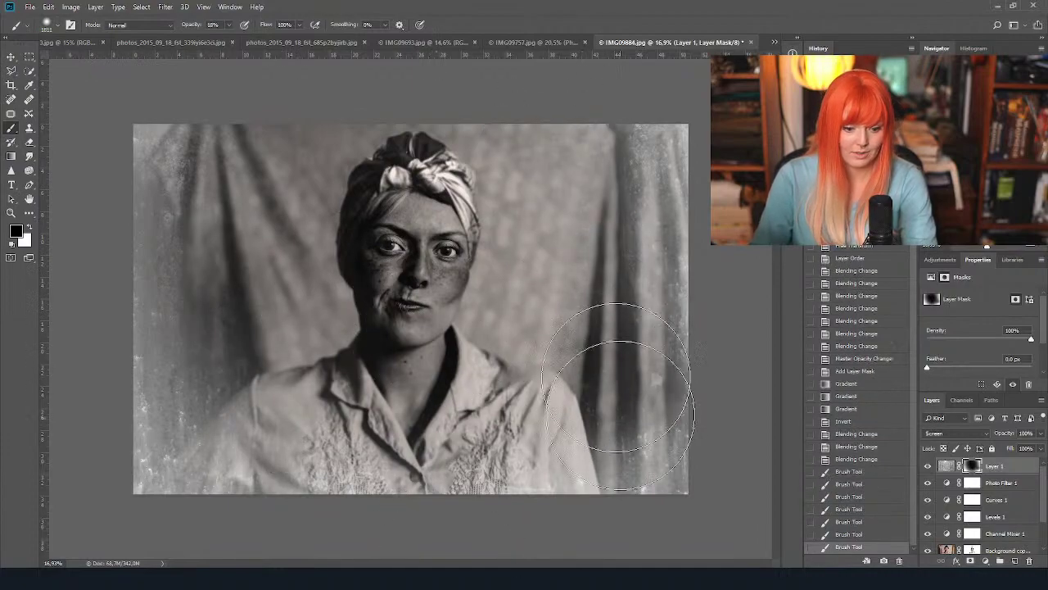
{"action": "scroll", "coordinate": [517, 291], "scroll_direction": "down", "scroll_amount": 3}
{"action": "scroll", "coordinate": [521, 318], "scroll_direction": "up", "scroll_amount": 2}
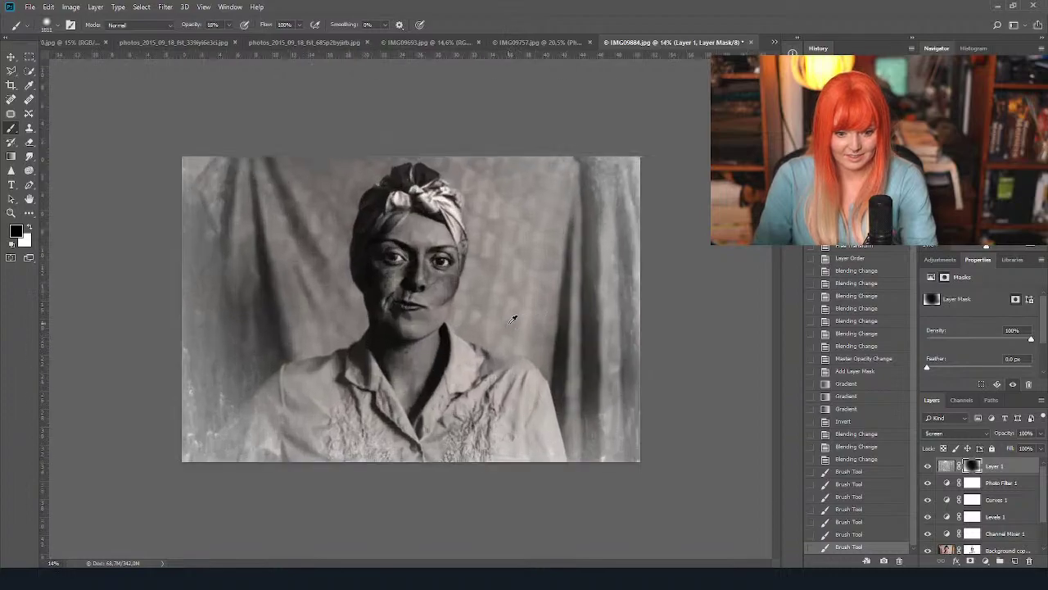
{"action": "left_click", "coordinate": [945, 465]}
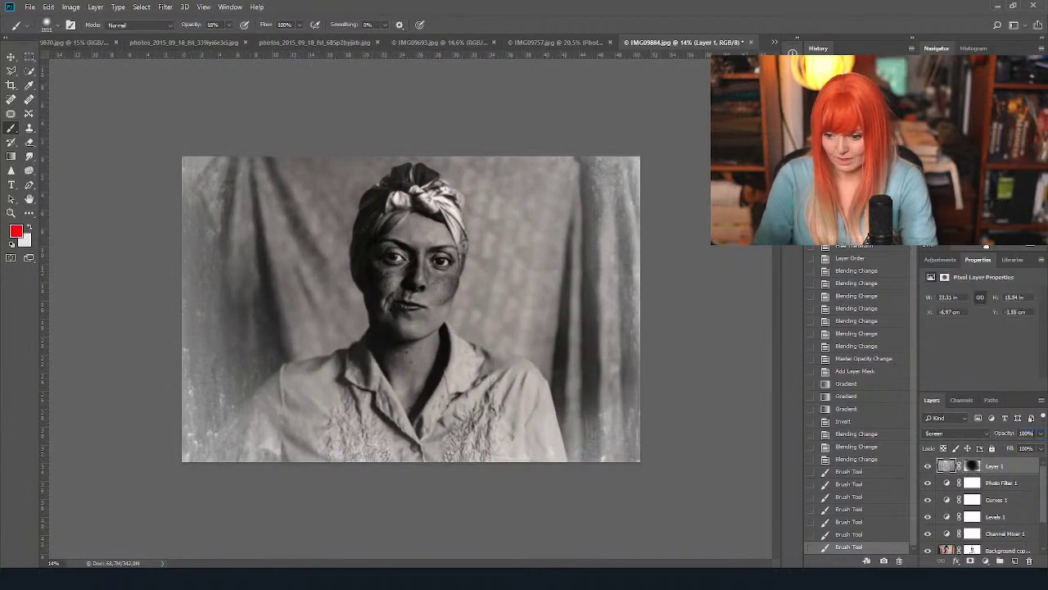
{"action": "left_click_drag", "start_coordinate": [1040, 433], "coordinate": [1033, 439]}
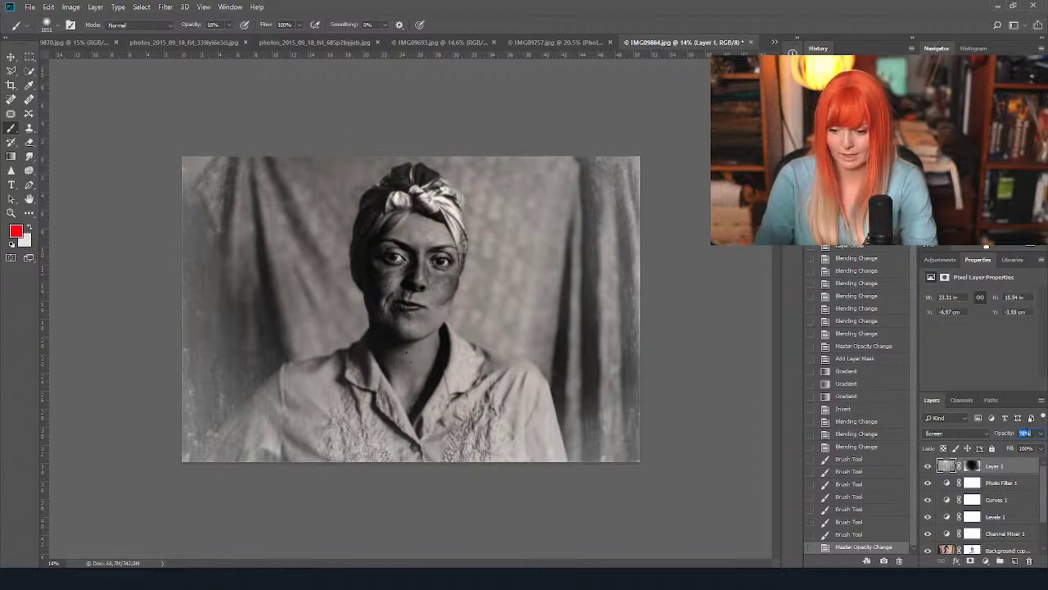
In IMG09693, select Layer 1 and toggle Channel Mixer 1 off and on to compare.
{"action": "left_click", "coordinate": [434, 42]}
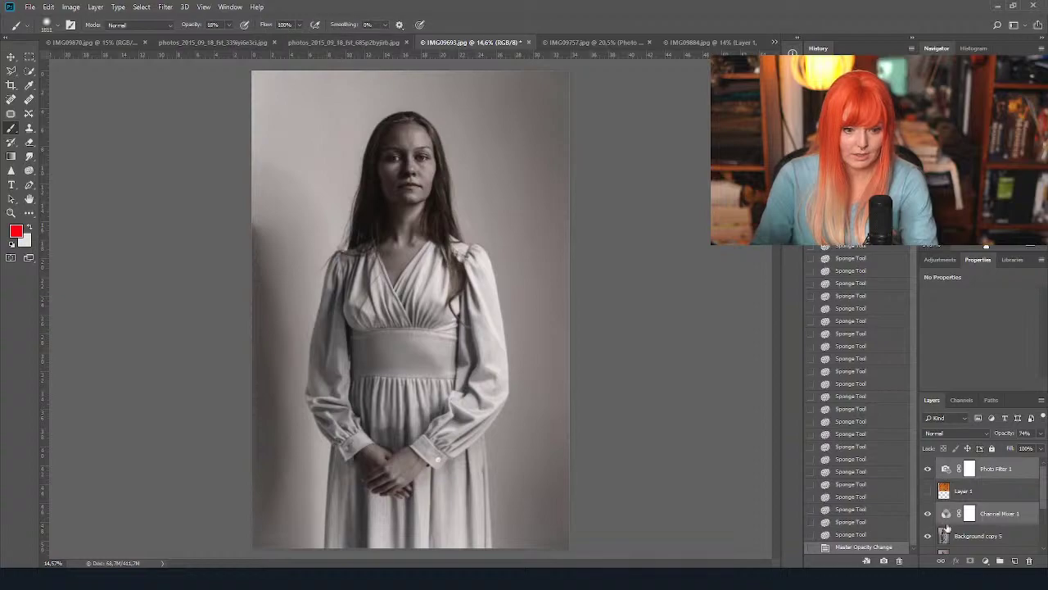
{"action": "left_click", "coordinate": [991, 491]}
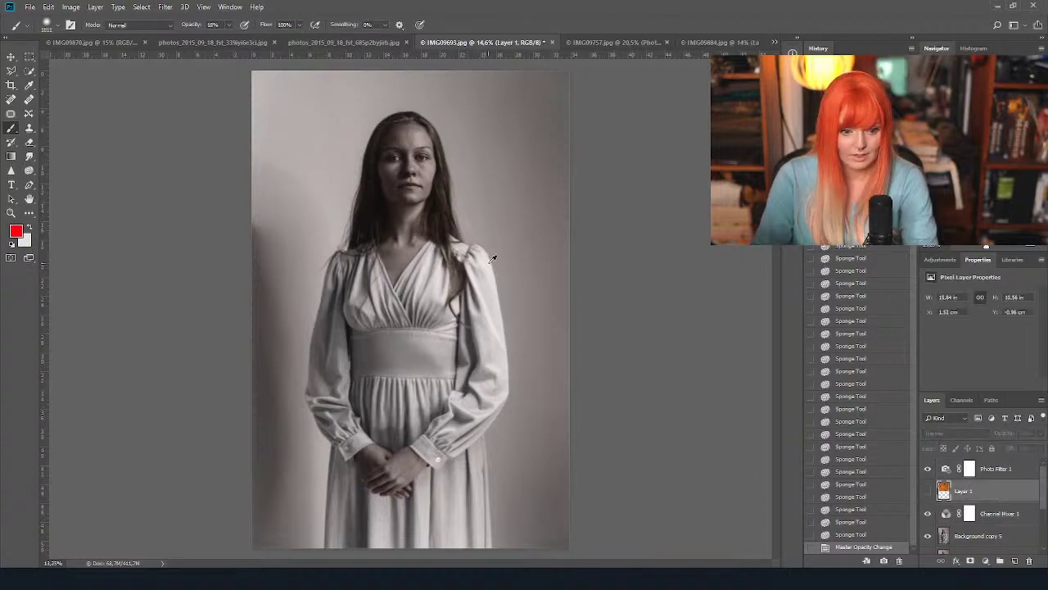
{"action": "scroll", "coordinate": [493, 259], "scroll_direction": "down", "scroll_amount": 2}
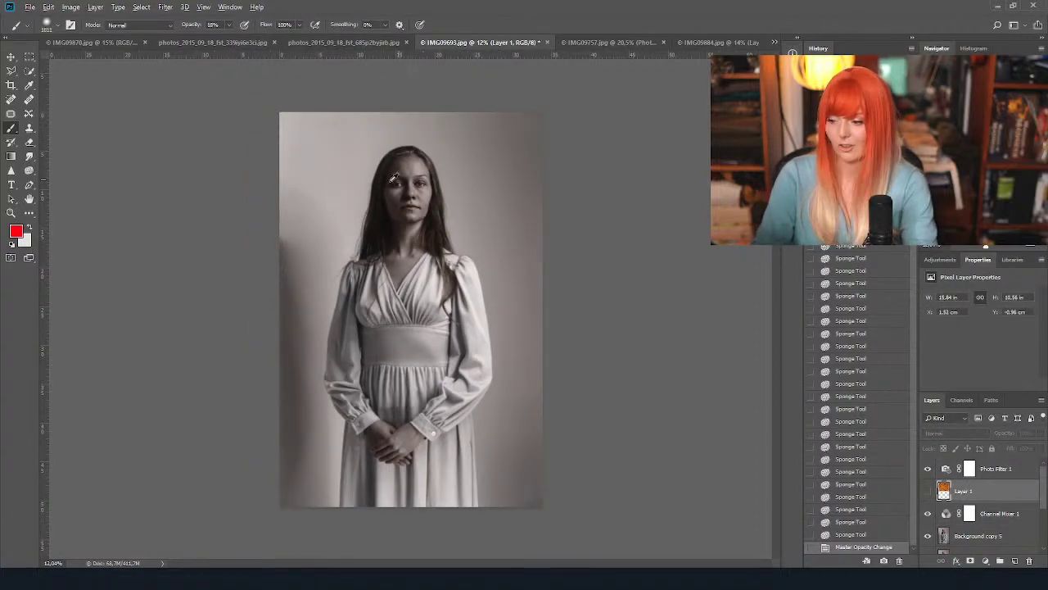
{"action": "scroll", "coordinate": [394, 179], "scroll_direction": "up", "scroll_amount": 4}
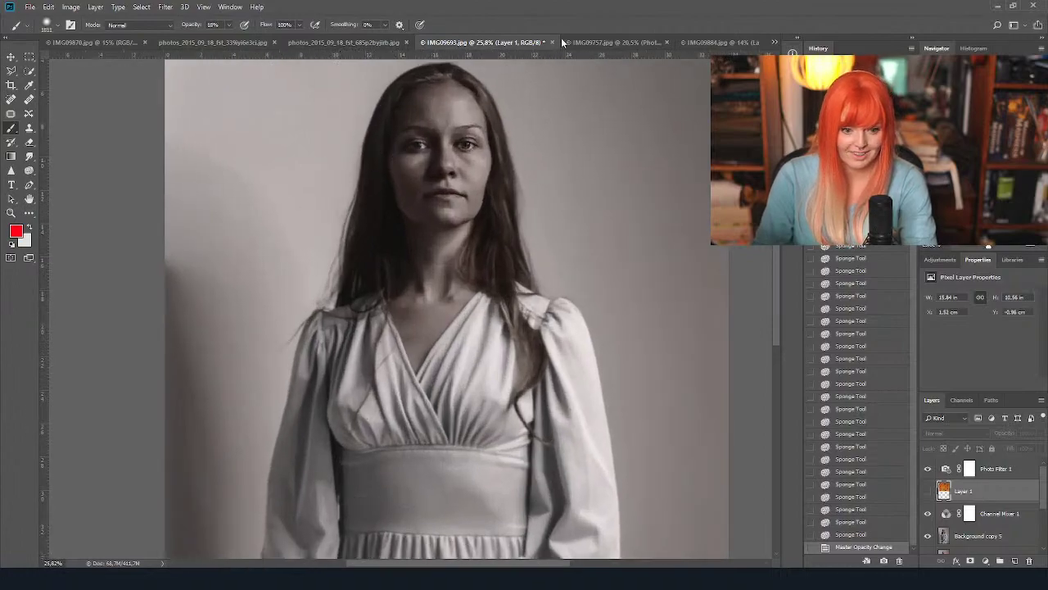
{"action": "scroll", "coordinate": [595, 148], "scroll_direction": "down", "scroll_amount": 1}
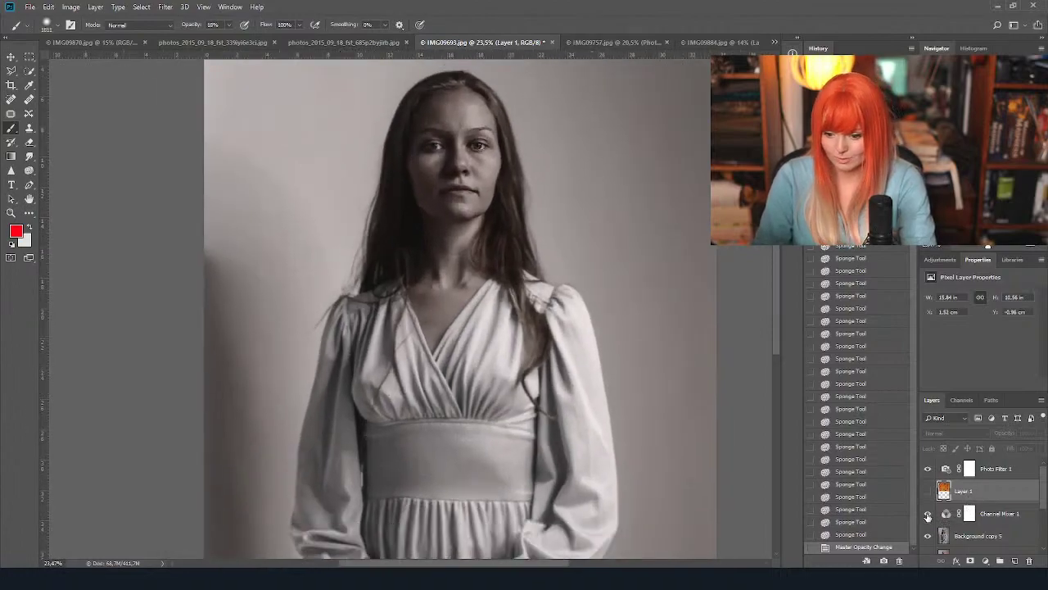
{"action": "left_click", "coordinate": [927, 514]}
{"action": "left_click", "coordinate": [928, 514]}
{"action": "scroll", "coordinate": [573, 198], "scroll_direction": "down", "scroll_amount": 2}
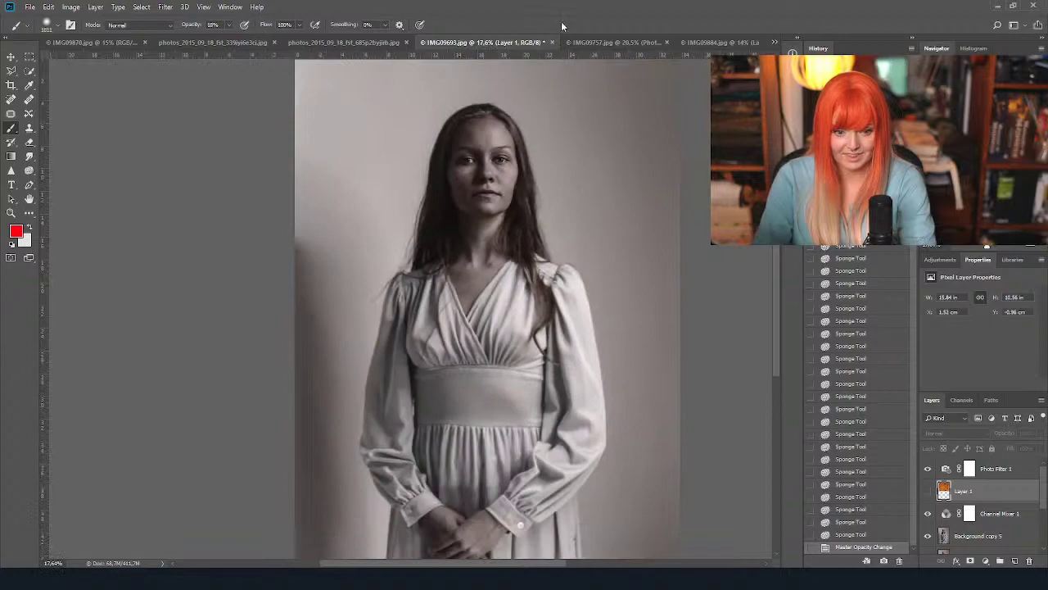
Switch through IMG09757 and IMG09884 to the grey stone texture document.
{"action": "left_click", "coordinate": [603, 44]}
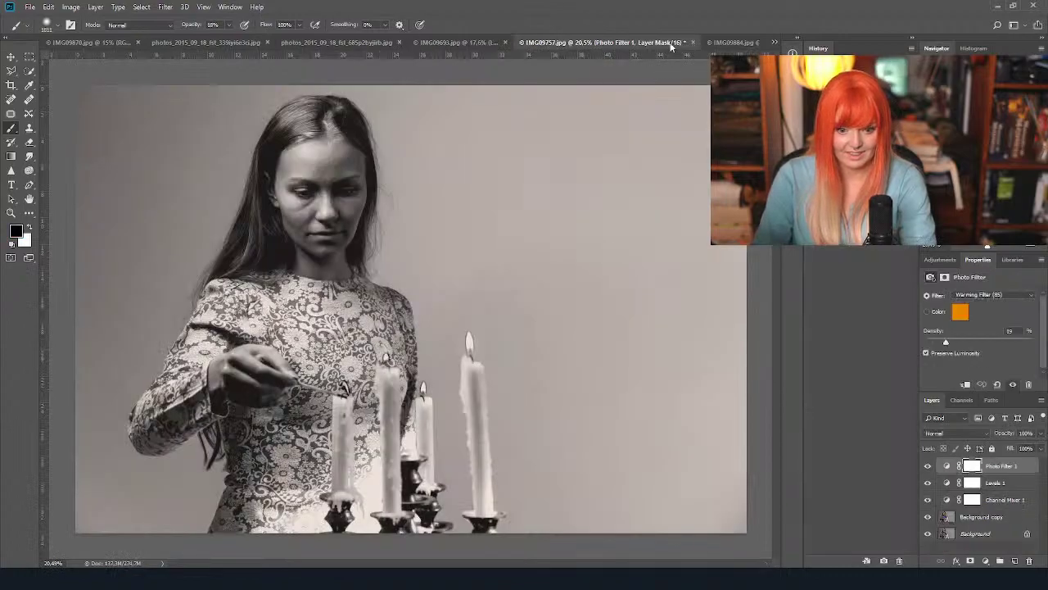
{"action": "left_click", "coordinate": [733, 42]}
{"action": "left_click", "coordinate": [186, 42]}
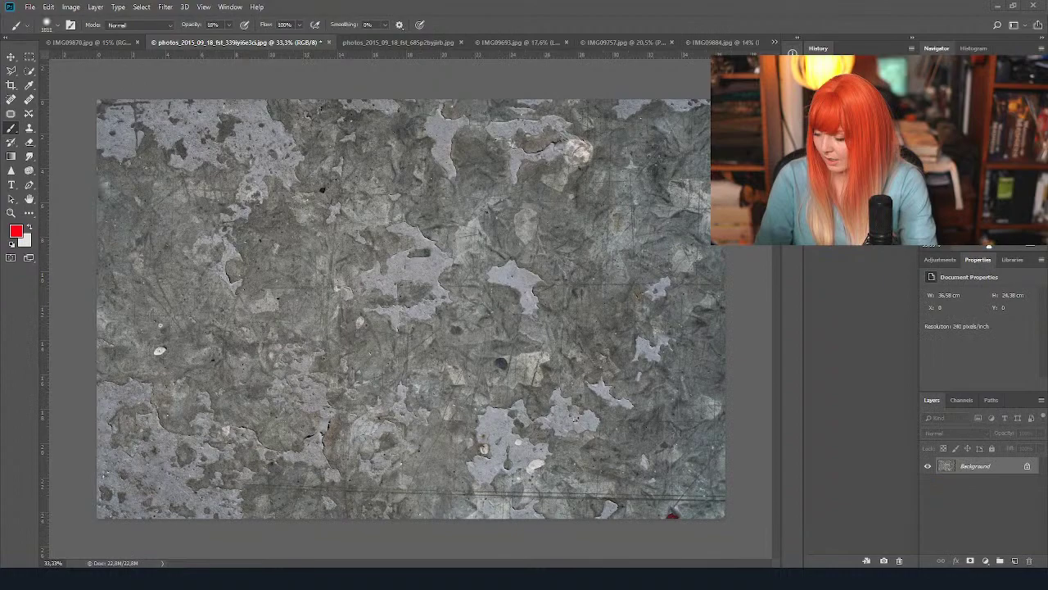
Bring up the red abstract ink texture document and browse the Layer menu.
{"action": "left_click", "coordinate": [697, 42]}
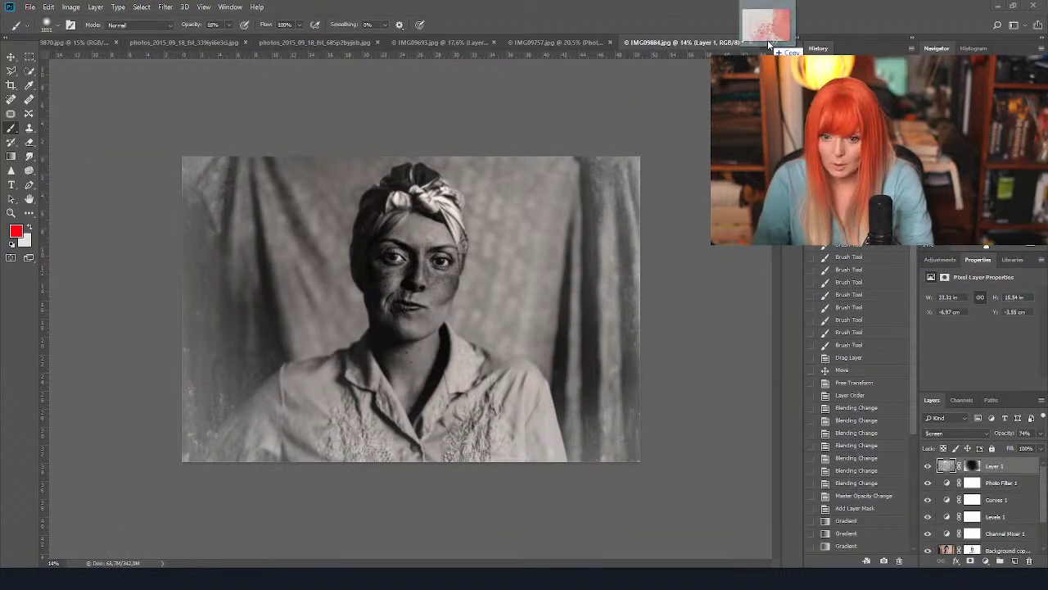
{"action": "left_click_drag", "start_coordinate": [767, 39], "coordinate": [579, 297]}
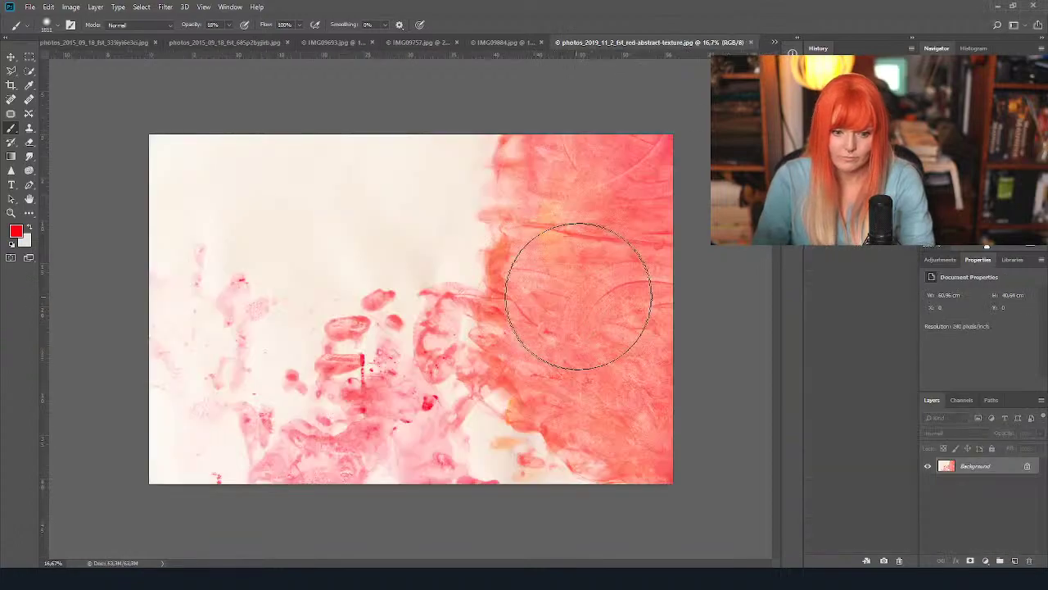
{"action": "left_click", "coordinate": [91, 7]}
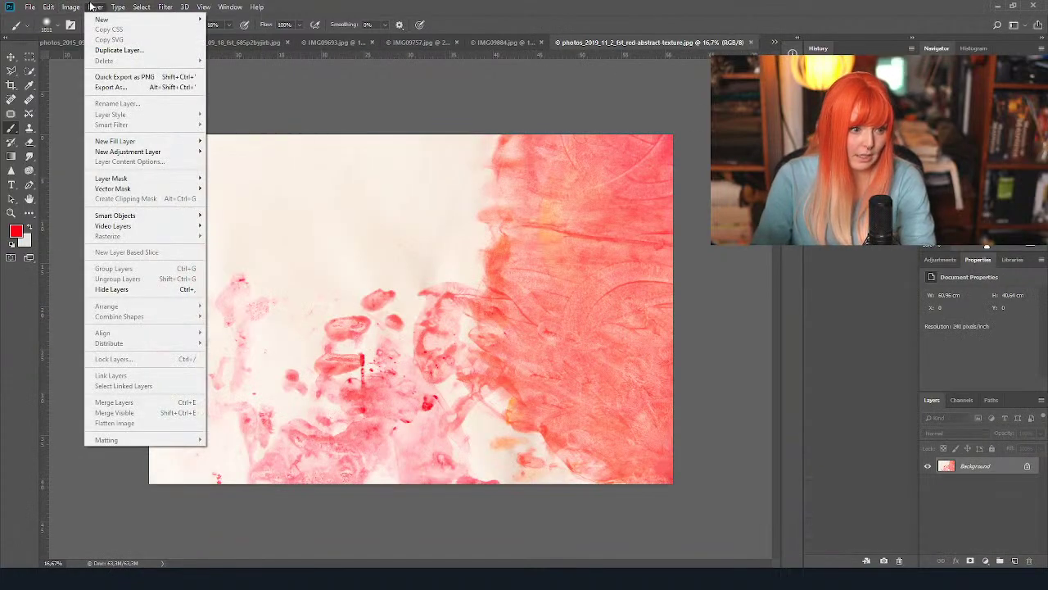
Convert the red ink texture to greyscale with a Black & White adjustment.
{"action": "mouse_move", "coordinate": [70, 6]}
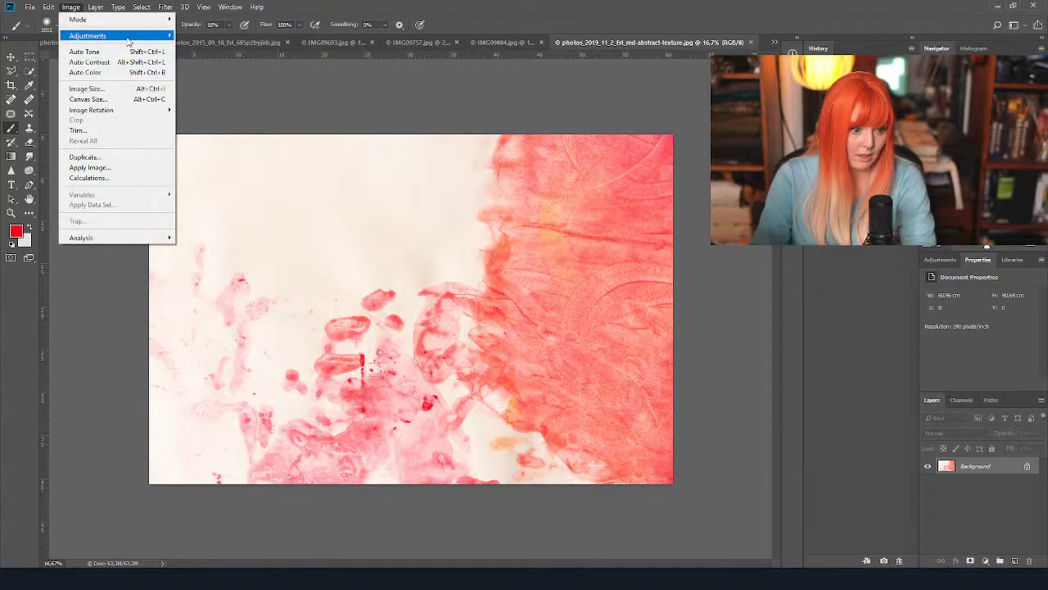
{"action": "mouse_move", "coordinate": [139, 35]}
{"action": "left_click", "coordinate": [225, 114]}
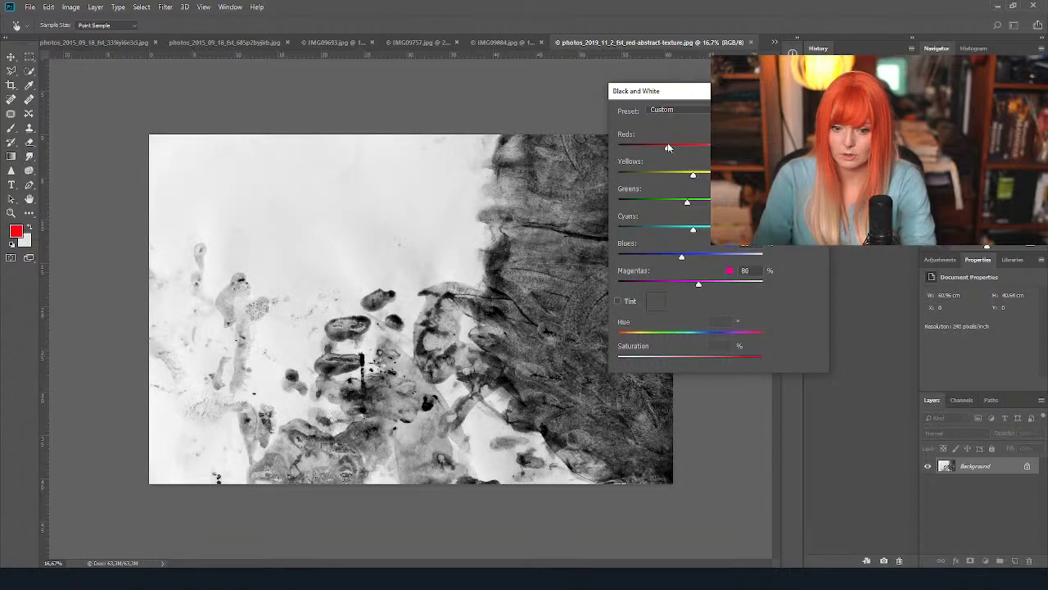
{"action": "key", "text": "Return"}
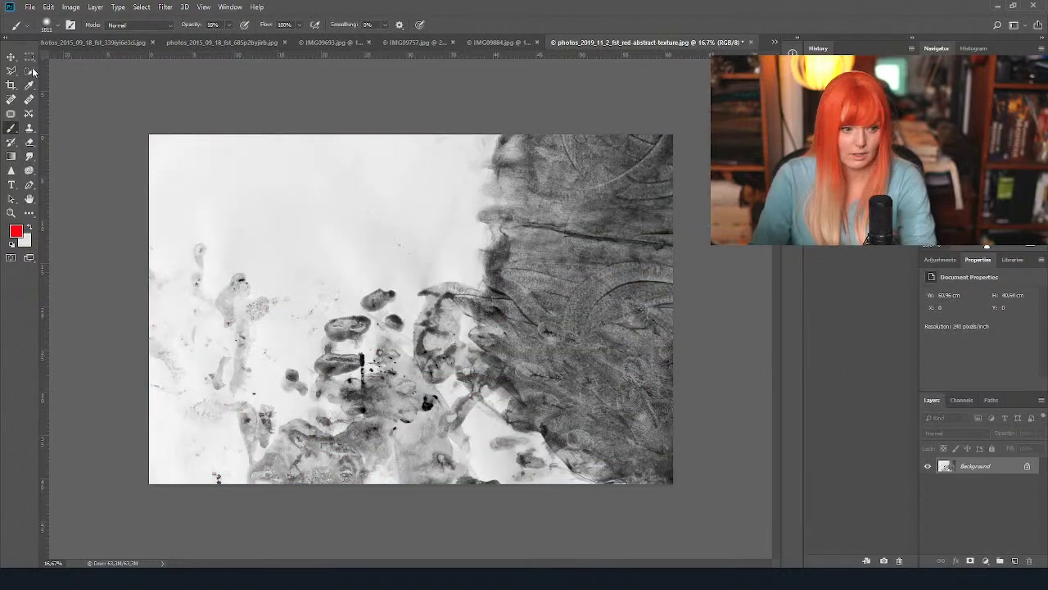
{"action": "key", "text": "v"}
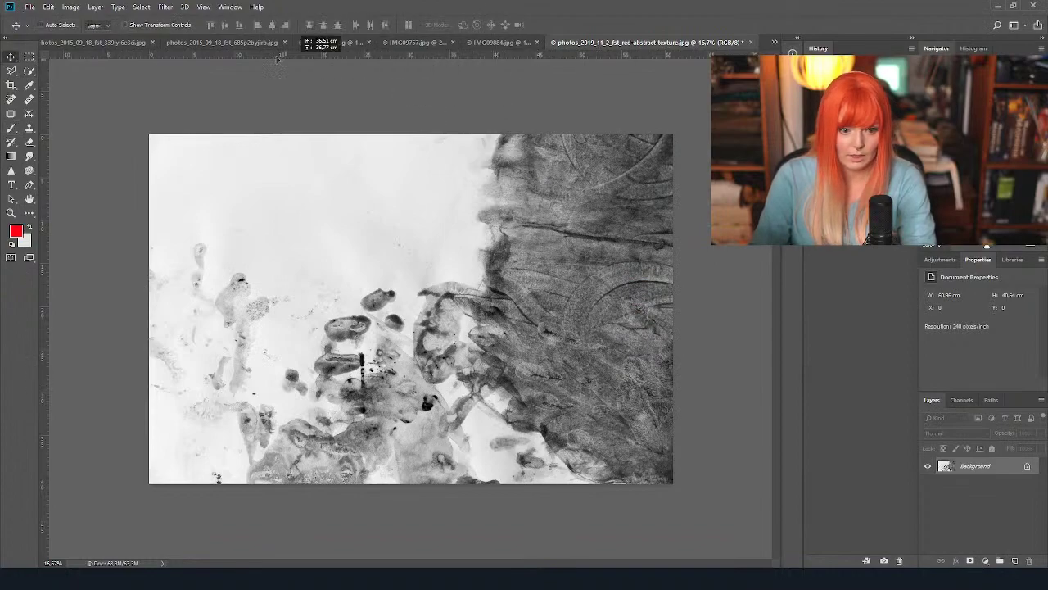
Drag the ink texture into the IMG09884 turban portrait as a new layer.
{"action": "left_click", "coordinate": [259, 45]}
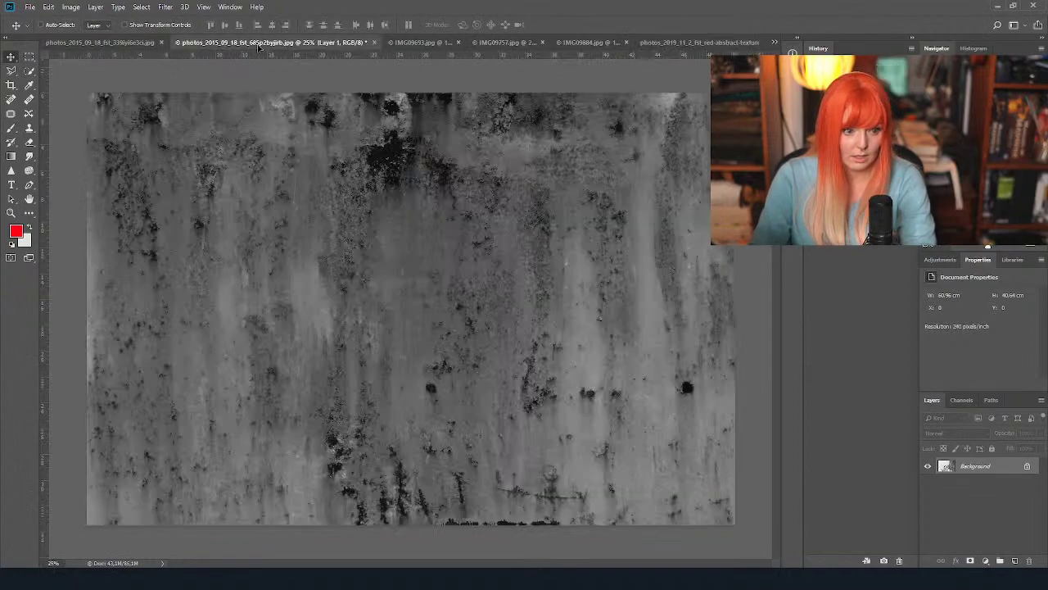
{"action": "left_click", "coordinate": [499, 45]}
{"action": "left_click", "coordinate": [597, 45]}
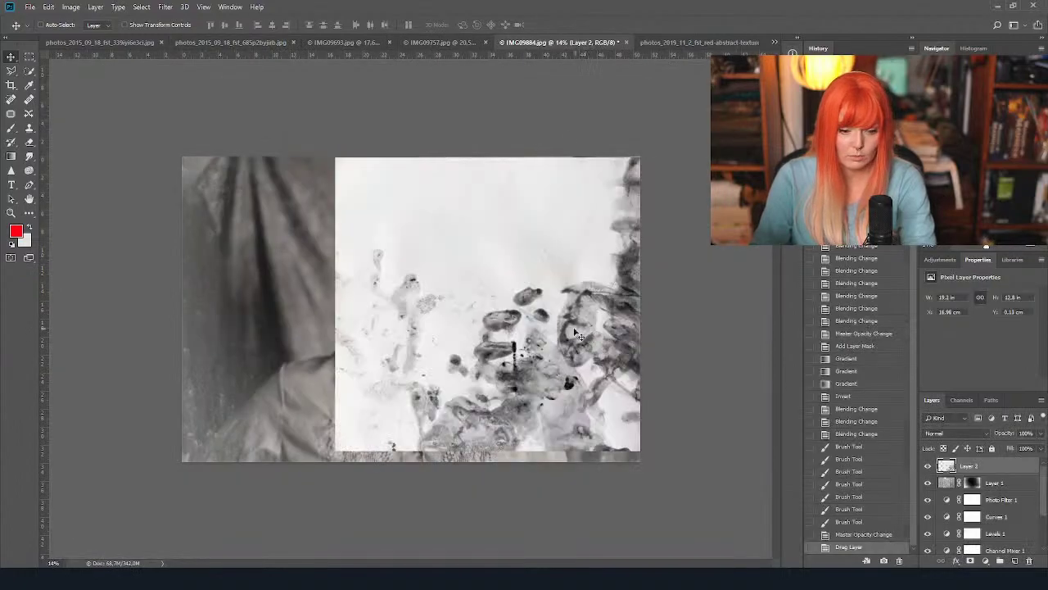
{"action": "left_click_drag", "start_coordinate": [497, 292], "coordinate": [360, 281]}
Free Transform the ink texture to cover the portrait and blend it in Multiply mode.
{"action": "left_click", "coordinate": [28, 57]}
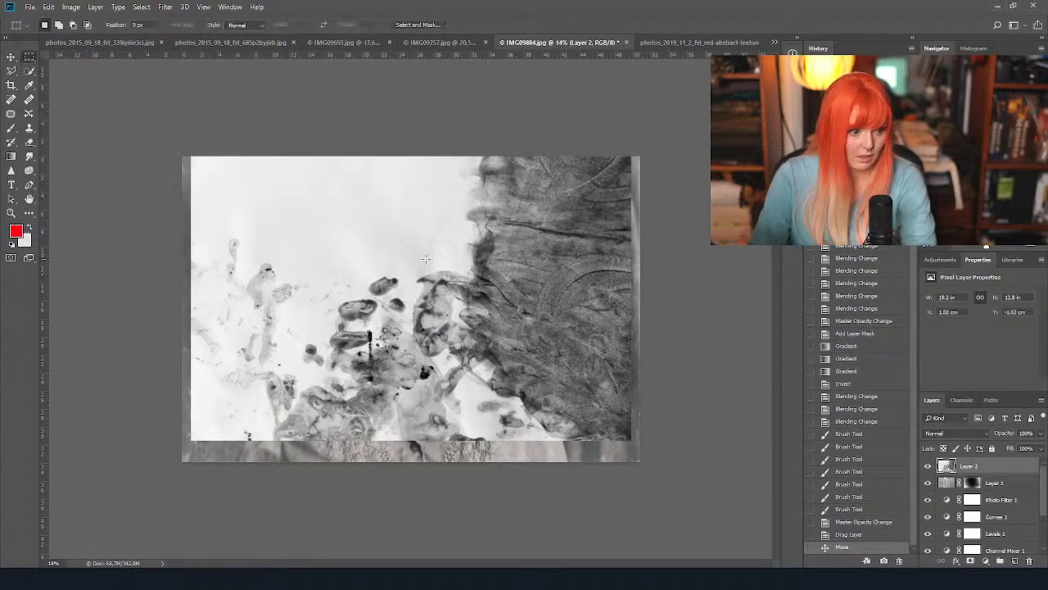
{"action": "right_click", "coordinate": [427, 261]}
{"action": "left_click", "coordinate": [508, 354]}
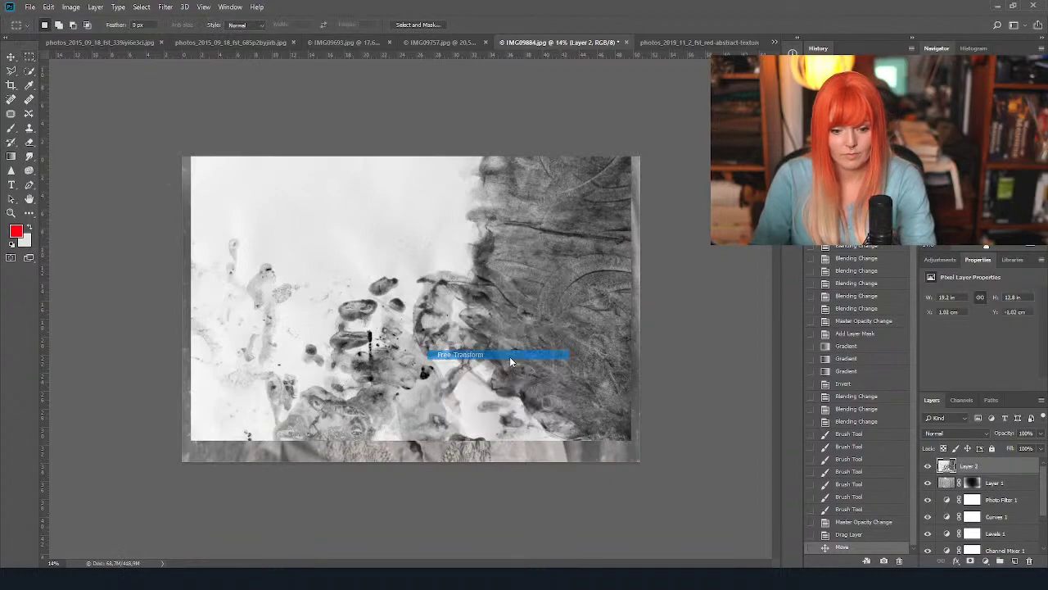
{"action": "key", "text": "ctrl+0"}
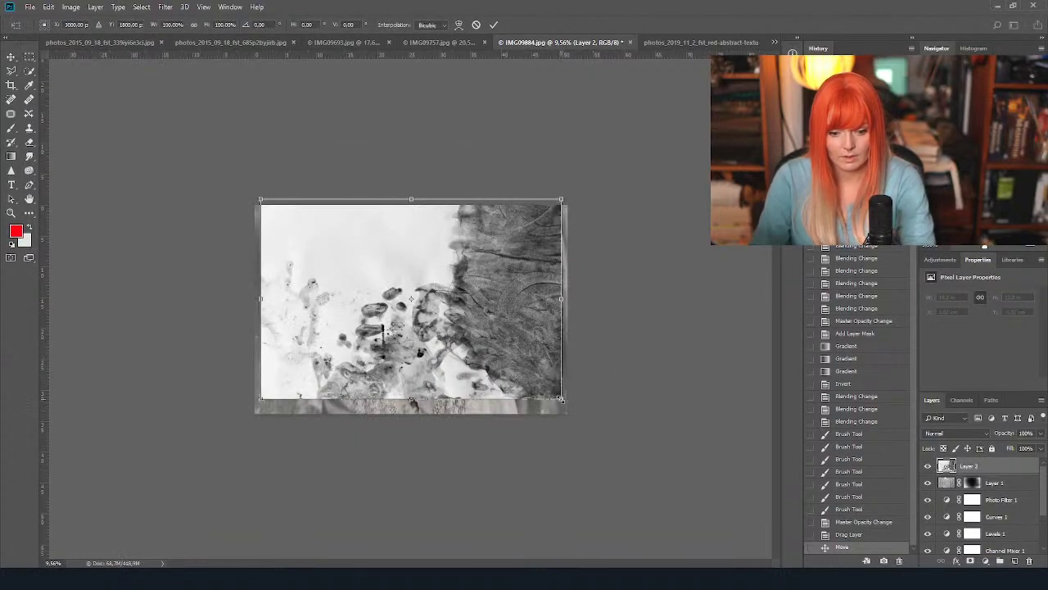
{"action": "left_click_drag", "start_coordinate": [561, 399], "coordinate": [597, 425]}
{"action": "left_click_drag", "start_coordinate": [490, 360], "coordinate": [503, 364]}
{"action": "left_click_drag", "start_coordinate": [267, 200], "coordinate": [197, 149]}
{"action": "left_click_drag", "start_coordinate": [519, 264], "coordinate": [534, 319]}
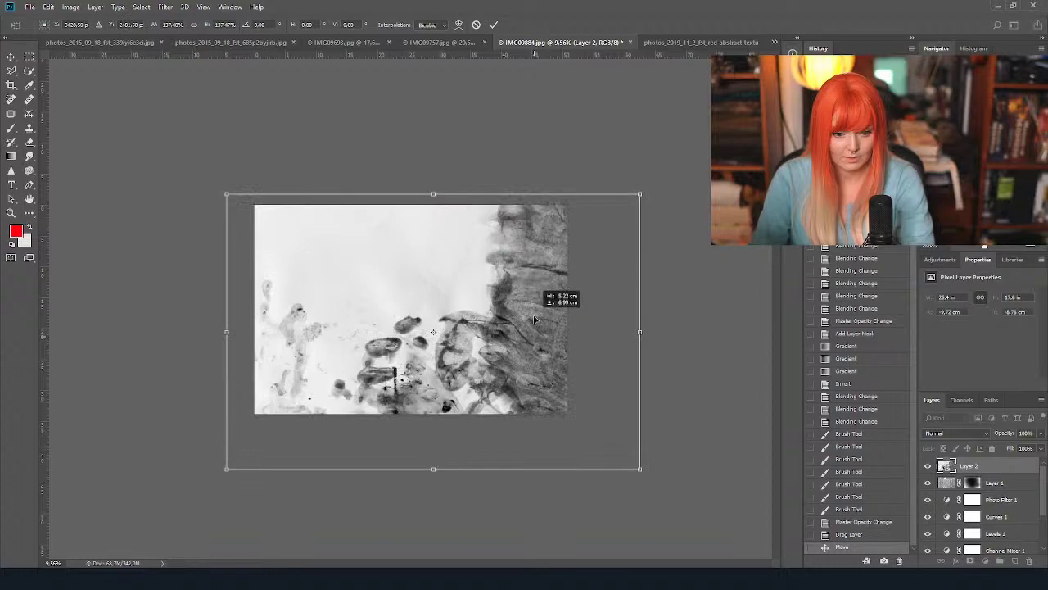
{"action": "left_click_drag", "start_coordinate": [534, 319], "coordinate": [534, 319]}
{"action": "key", "text": "Return"}
{"action": "scroll", "coordinate": [956, 435], "scroll_direction": "down", "scroll_amount": 4}
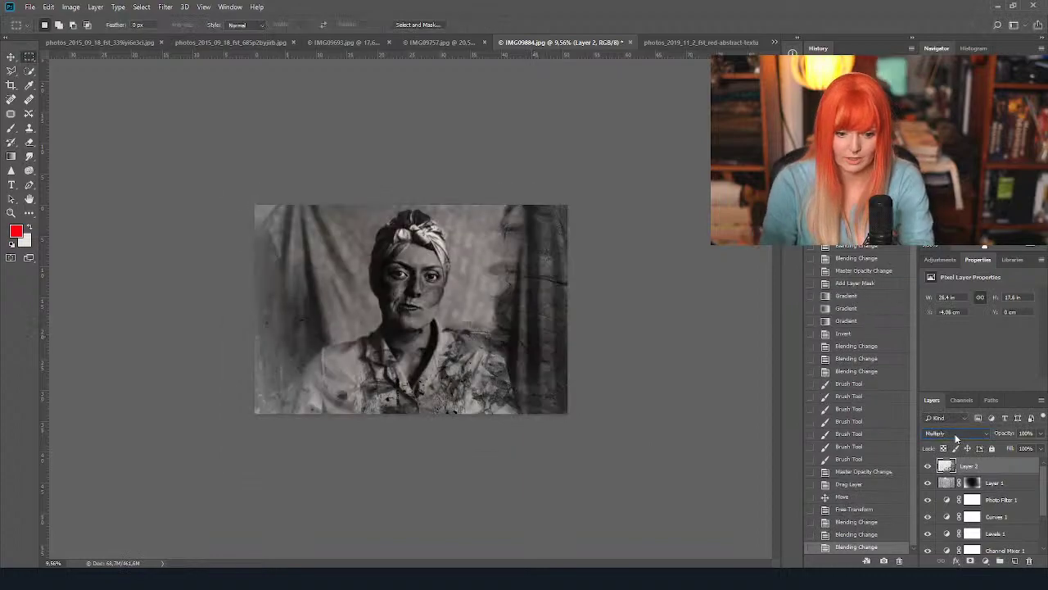
Invert the Layer 2 ink texture.
{"action": "scroll", "coordinate": [956, 438], "scroll_direction": "down", "scroll_amount": 5}
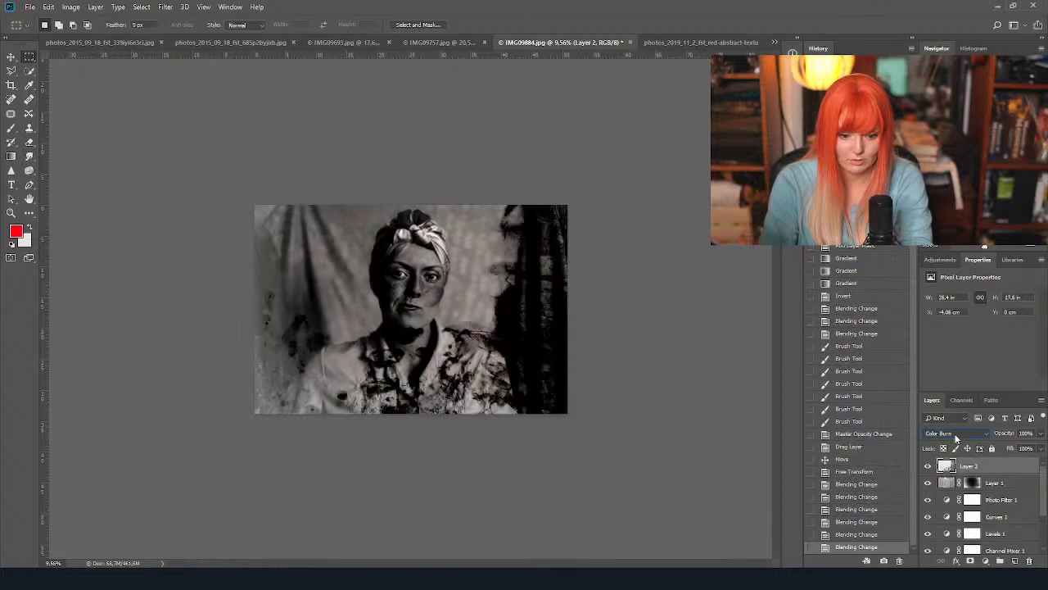
{"action": "scroll", "coordinate": [956, 438], "scroll_direction": "down", "scroll_amount": 3}
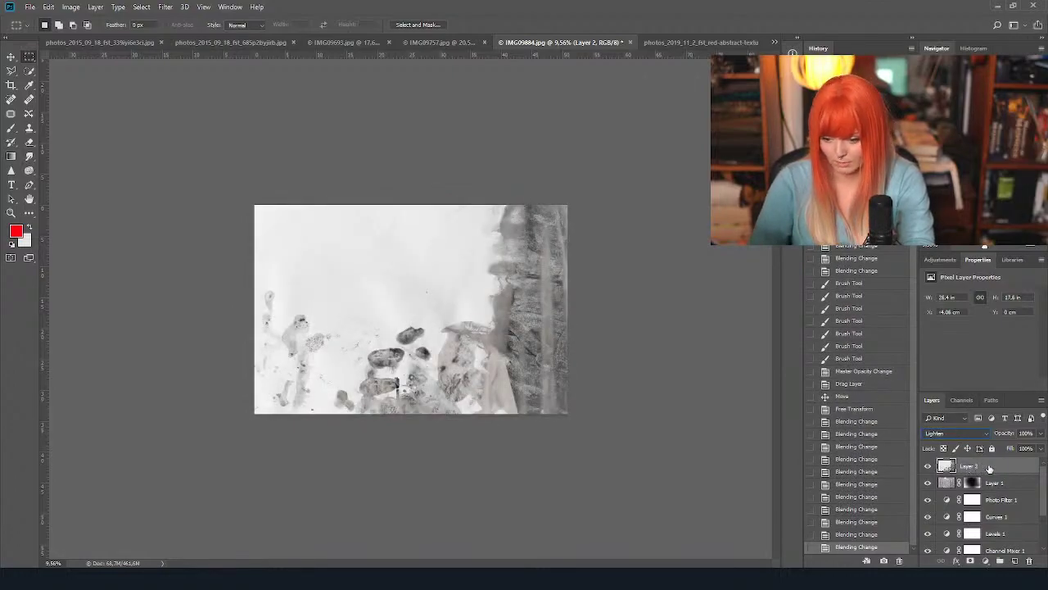
{"action": "key", "text": "ctrl+i"}
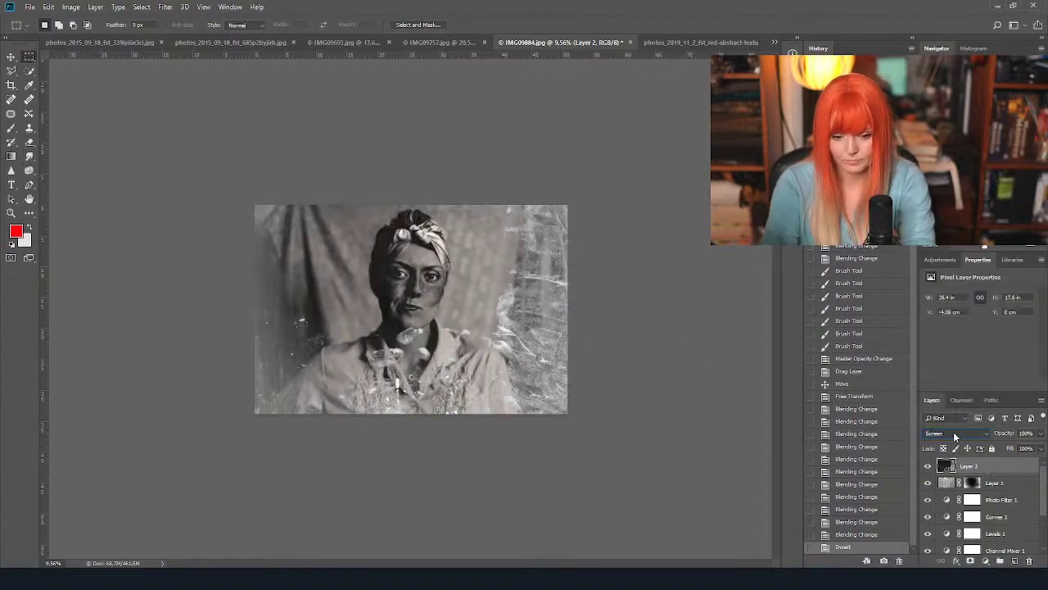
Set Layer 2's blend mode to Subtract so the ink darkens the portrait.
{"action": "scroll", "coordinate": [953, 432], "scroll_direction": "down", "scroll_amount": 4}
{"action": "scroll", "coordinate": [953, 432], "scroll_direction": "down", "scroll_amount": 3}
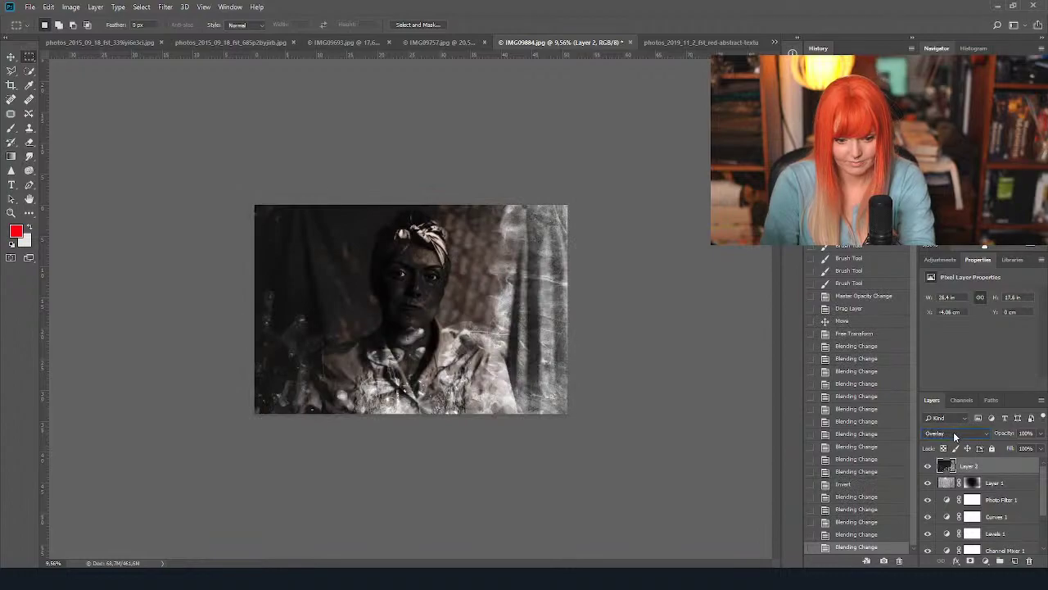
{"action": "scroll", "coordinate": [953, 432], "scroll_direction": "up", "scroll_amount": 1}
{"action": "scroll", "coordinate": [953, 432], "scroll_direction": "down", "scroll_amount": 5}
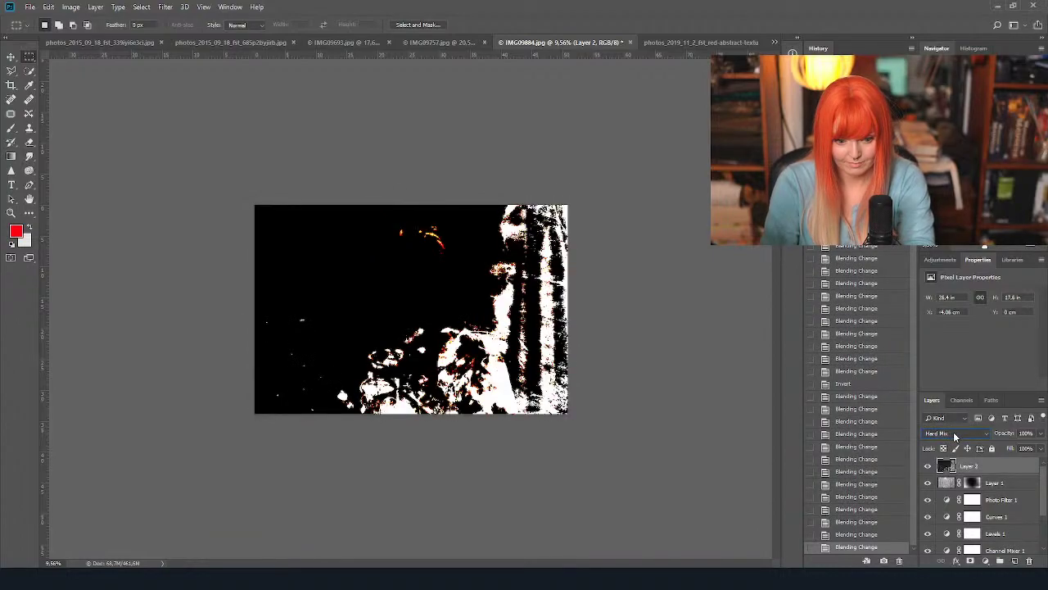
{"action": "scroll", "coordinate": [953, 432], "scroll_direction": "down", "scroll_amount": 3}
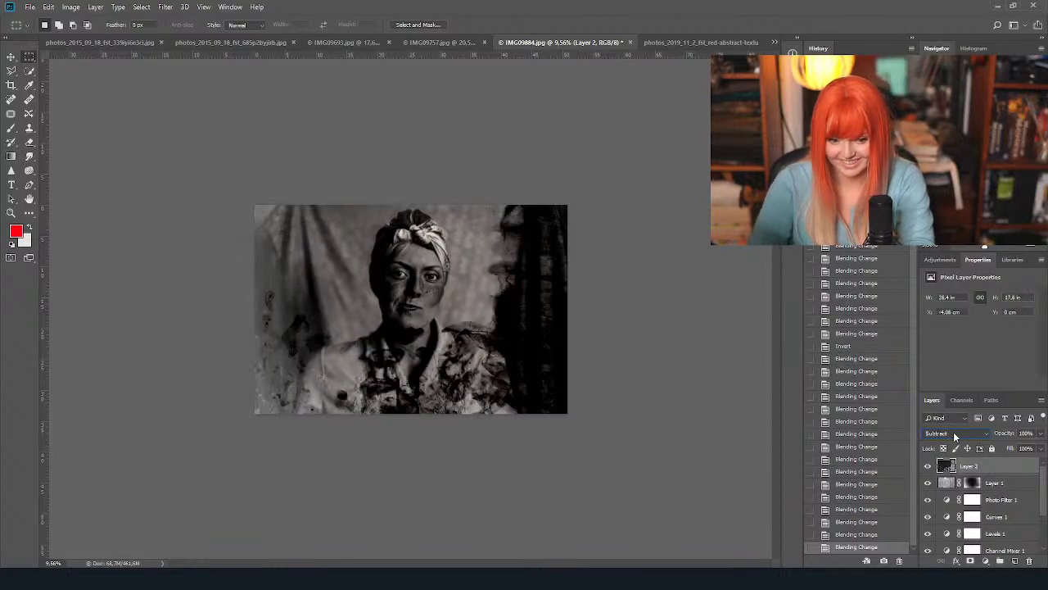
{"action": "left_click", "coordinate": [953, 432]}
{"action": "left_click", "coordinate": [890, 439]}
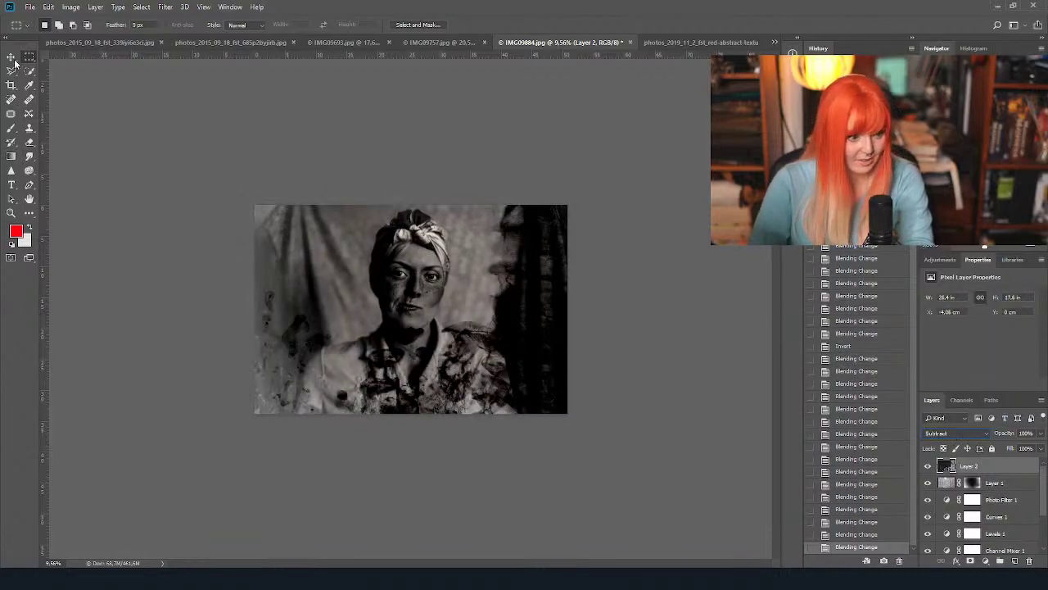
Free Transform the ink texture: rotate it about 180° and shift it left and up.
{"action": "right_click", "coordinate": [406, 287]}
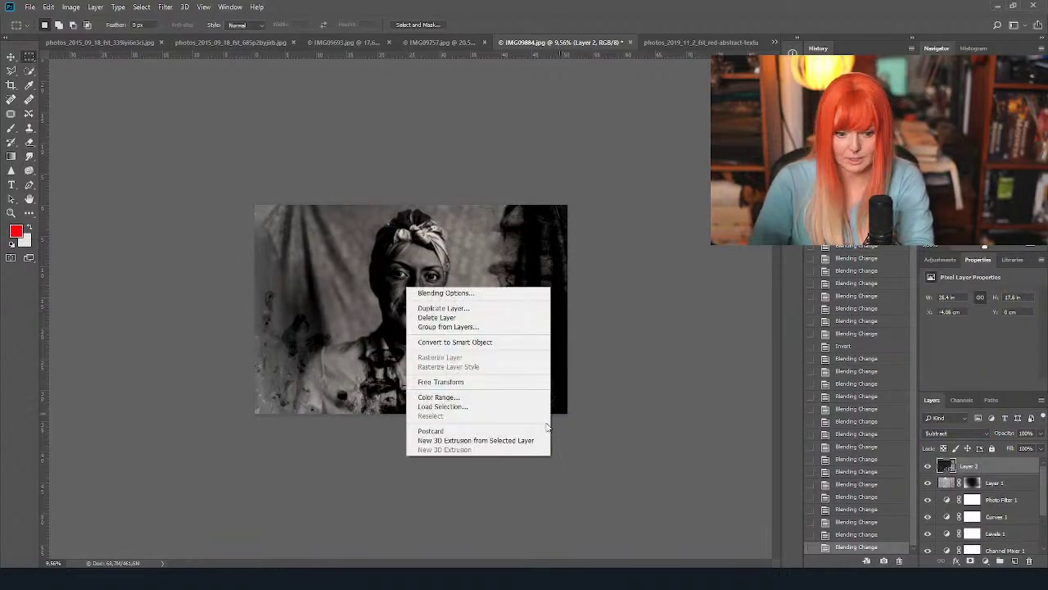
{"action": "left_click", "coordinate": [494, 383]}
{"action": "key", "text": "ctrl+0"}
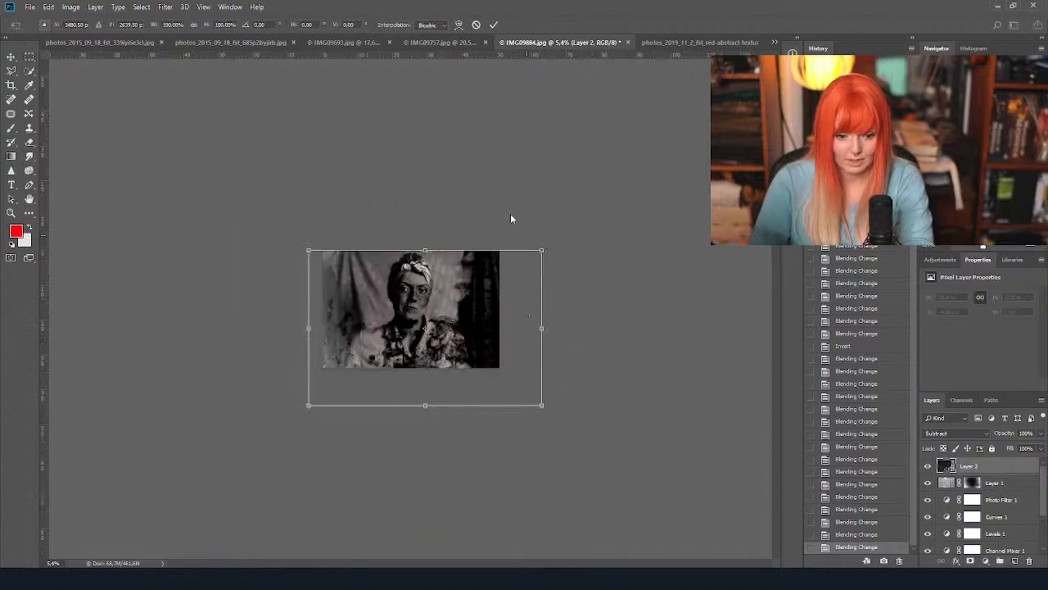
{"action": "left_click_drag", "start_coordinate": [554, 254], "coordinate": [273, 414]}
{"action": "left_click_drag", "start_coordinate": [468, 367], "coordinate": [352, 335]}
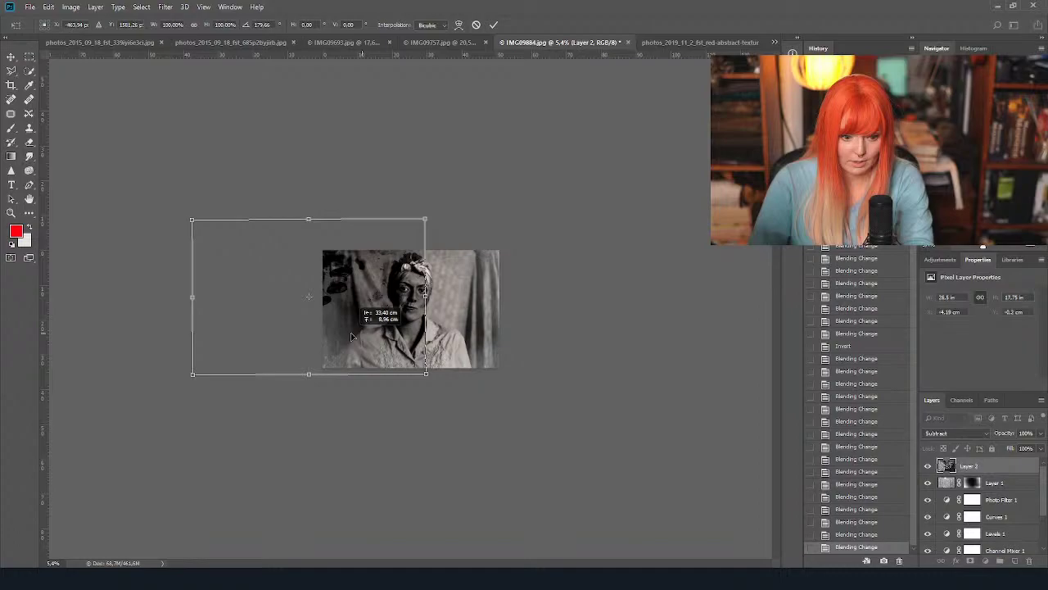
{"action": "key", "text": "Return"}
{"action": "key", "text": "ctrl+0"}
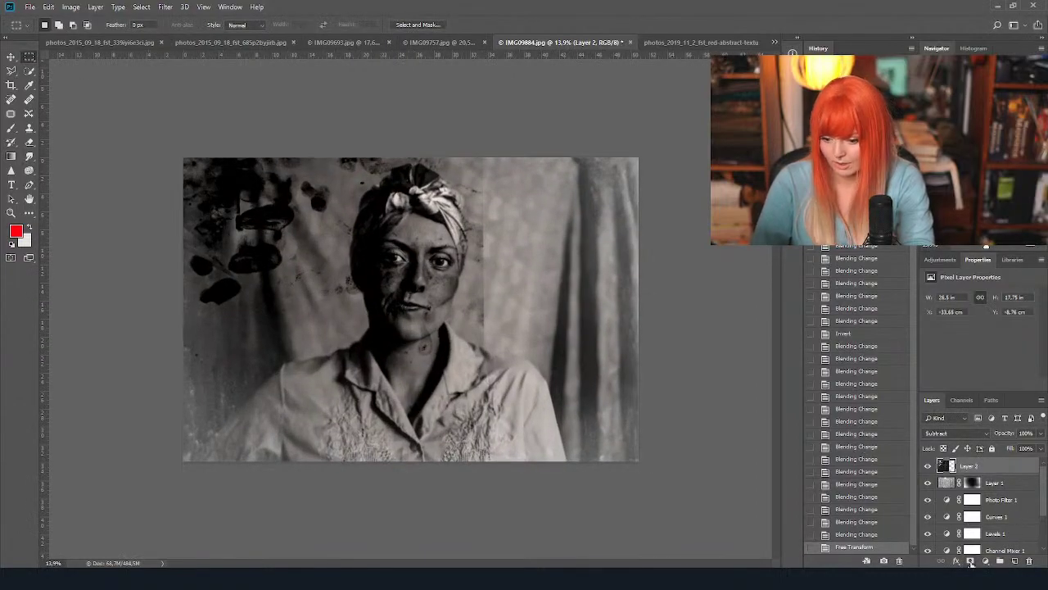
Add a layer mask to Layer 2 and tone down the texture with a Curves adjustment.
{"action": "left_click", "coordinate": [970, 561]}
{"action": "key", "text": "ctrl+m"}
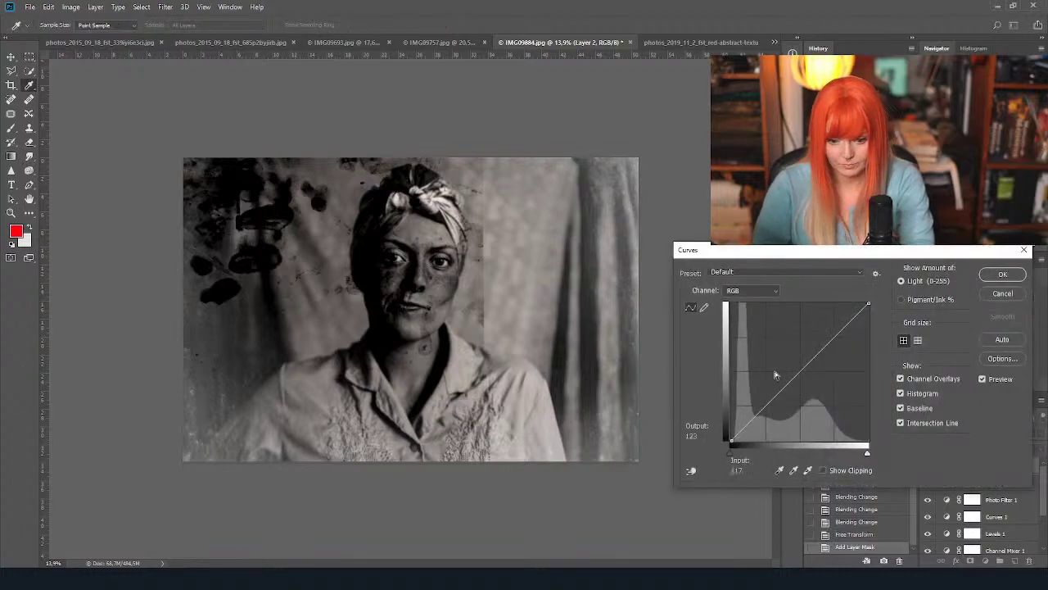
{"action": "mouse_move", "coordinate": [798, 368]}
{"action": "left_mouse_down"}
{"action": "mouse_move", "coordinate": [784, 360]}
{"action": "mouse_move", "coordinate": [823, 379]}
{"action": "left_mouse_up"}
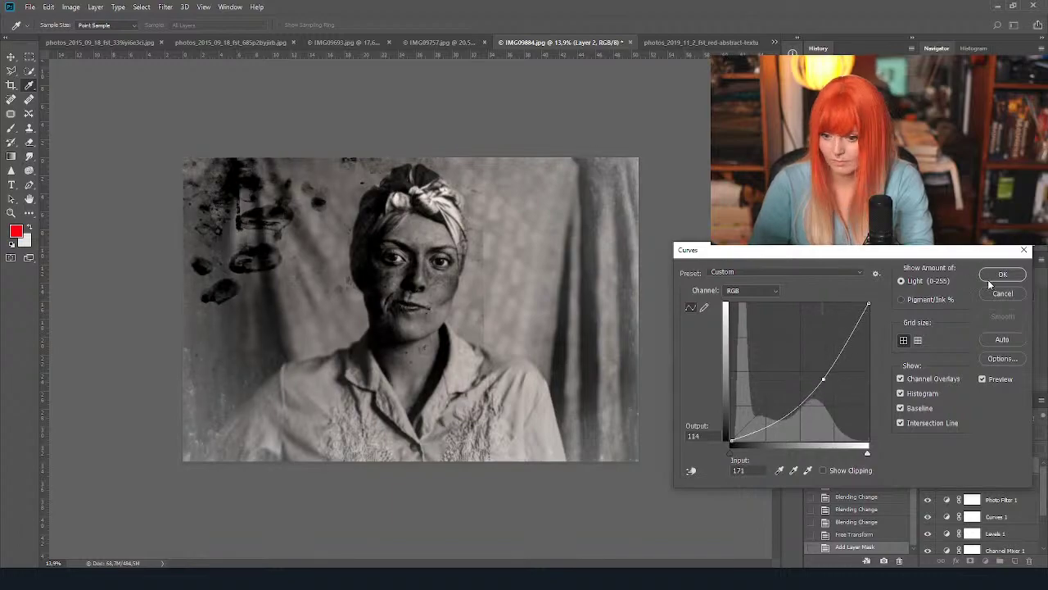
{"action": "left_click", "coordinate": [1001, 274]}
Draw black-and-white gradients on the mask to fade the ink texture away from the face.
{"action": "left_click", "coordinate": [972, 465]}
{"action": "left_click", "coordinate": [10, 243]}
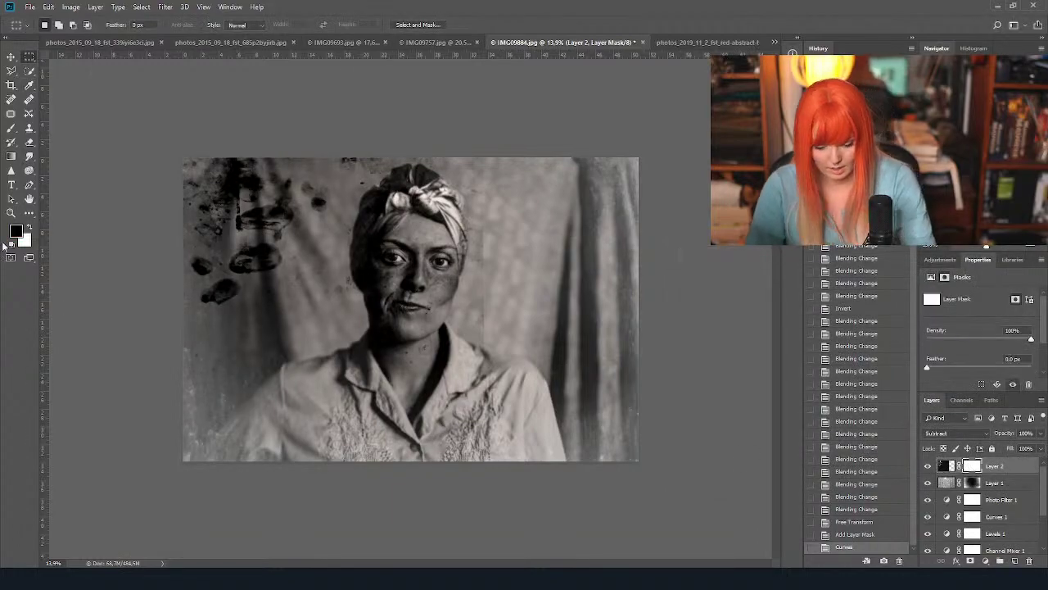
{"action": "left_click", "coordinate": [12, 157]}
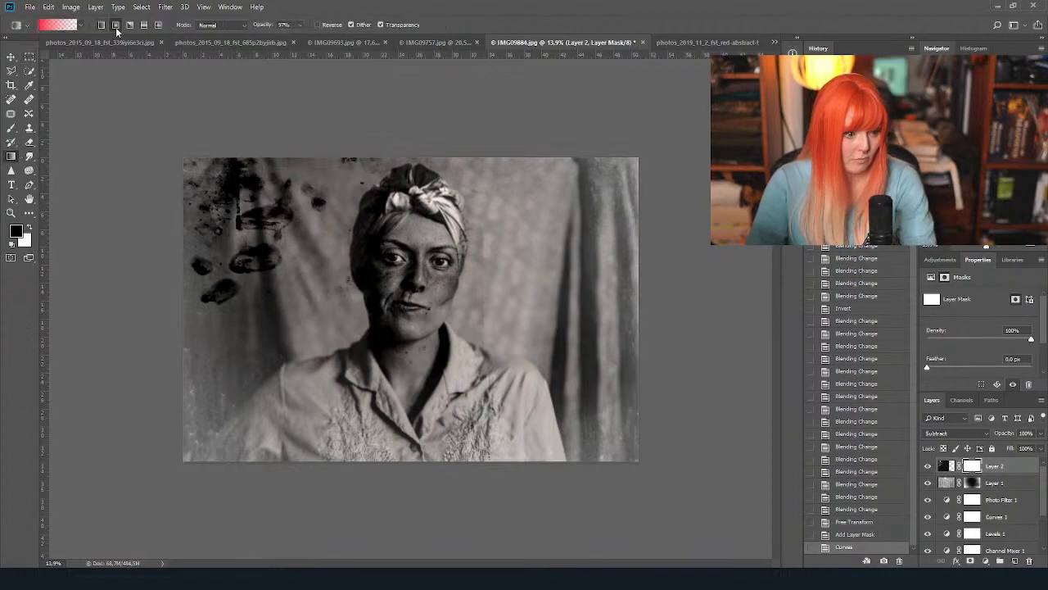
{"action": "left_click_drag", "start_coordinate": [485, 325], "coordinate": [583, 360]}
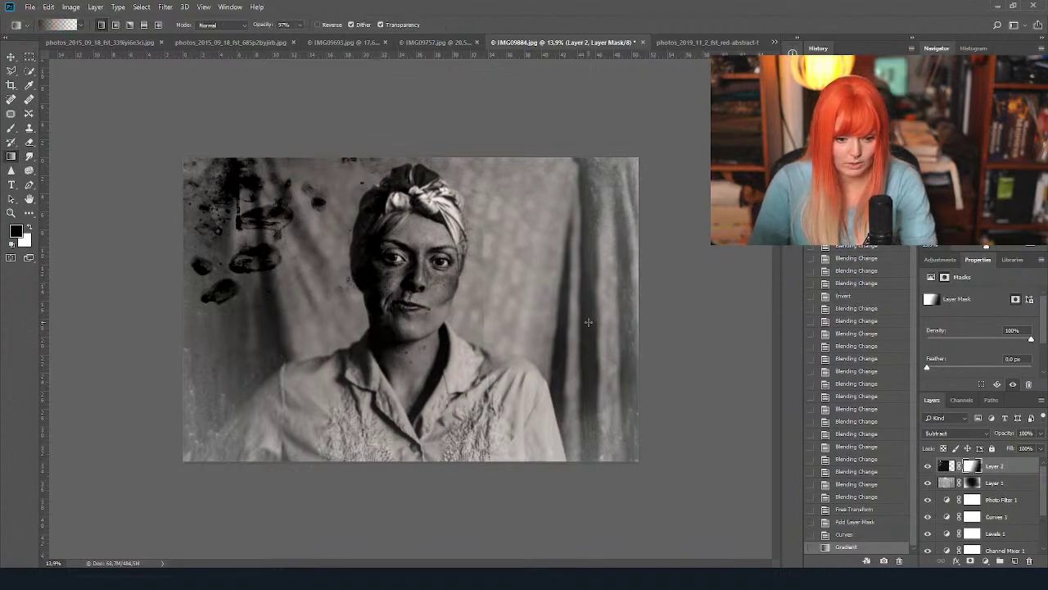
{"action": "left_click_drag", "start_coordinate": [588, 321], "coordinate": [317, 205]}
{"action": "left_click_drag", "start_coordinate": [473, 356], "coordinate": [483, 350]}
{"action": "left_click_drag", "start_coordinate": [419, 314], "coordinate": [342, 270]}
{"action": "left_click_drag", "start_coordinate": [532, 344], "coordinate": [382, 300]}
{"action": "left_click_drag", "start_coordinate": [551, 412], "coordinate": [357, 297]}
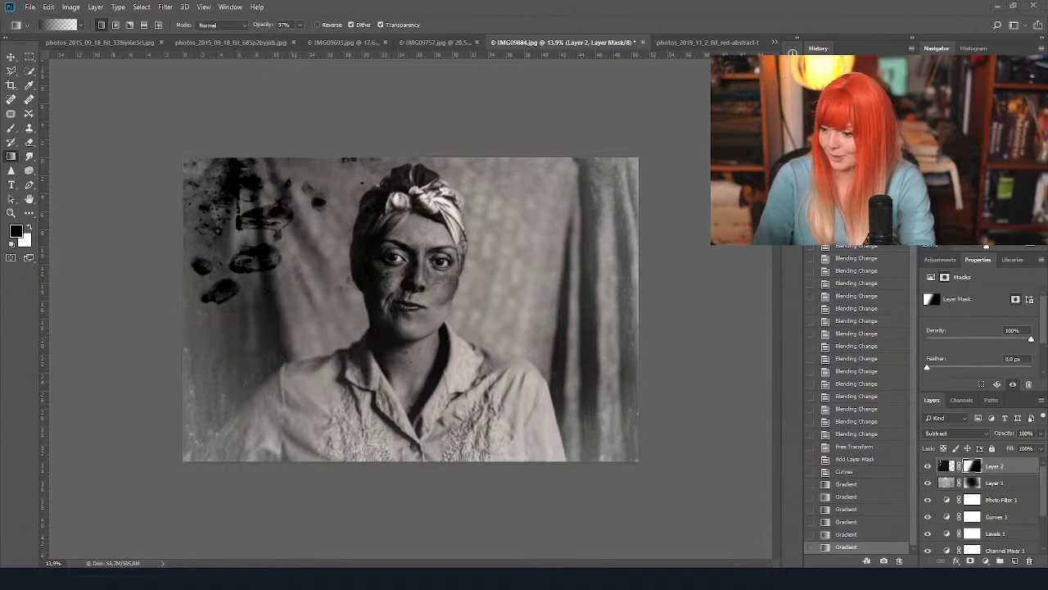
{"action": "scroll", "coordinate": [439, 322], "scroll_direction": "down", "scroll_amount": 1}
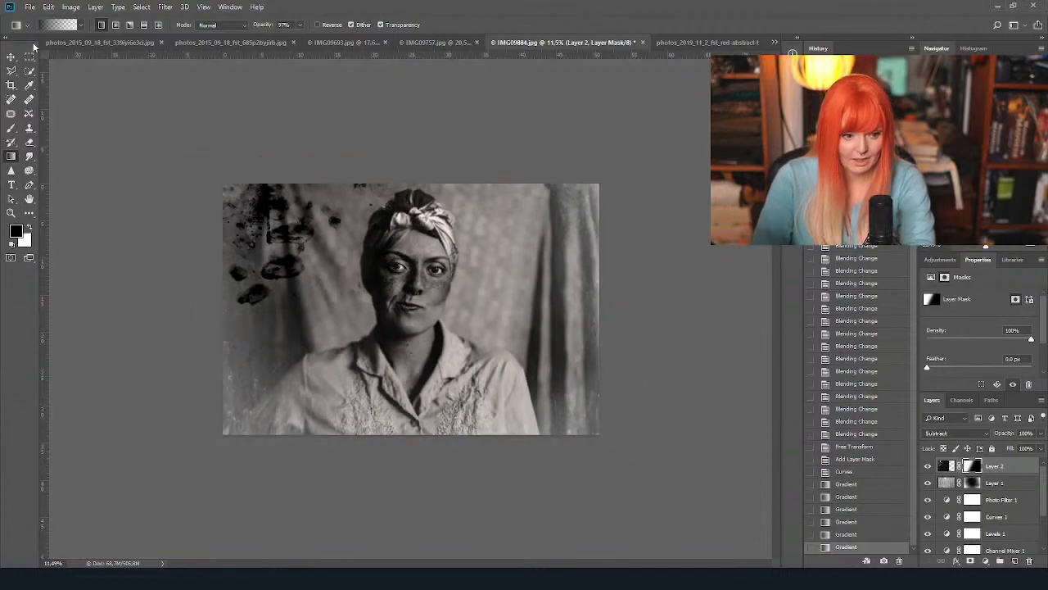
Move the ink texture about 4 cm right and hide Layer 1 to darken the curtain folds.
{"action": "left_click", "coordinate": [10, 57]}
{"action": "left_click_drag", "start_coordinate": [295, 242], "coordinate": [341, 244]}
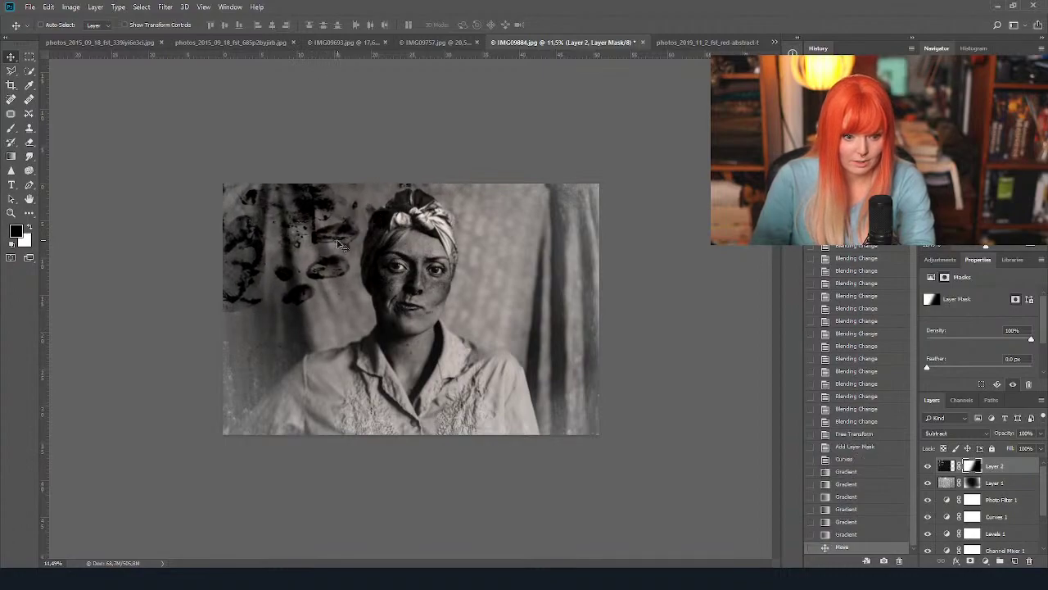
{"action": "left_click", "coordinate": [928, 484]}
{"action": "left_click", "coordinate": [929, 485]}
{"action": "left_click", "coordinate": [932, 486]}
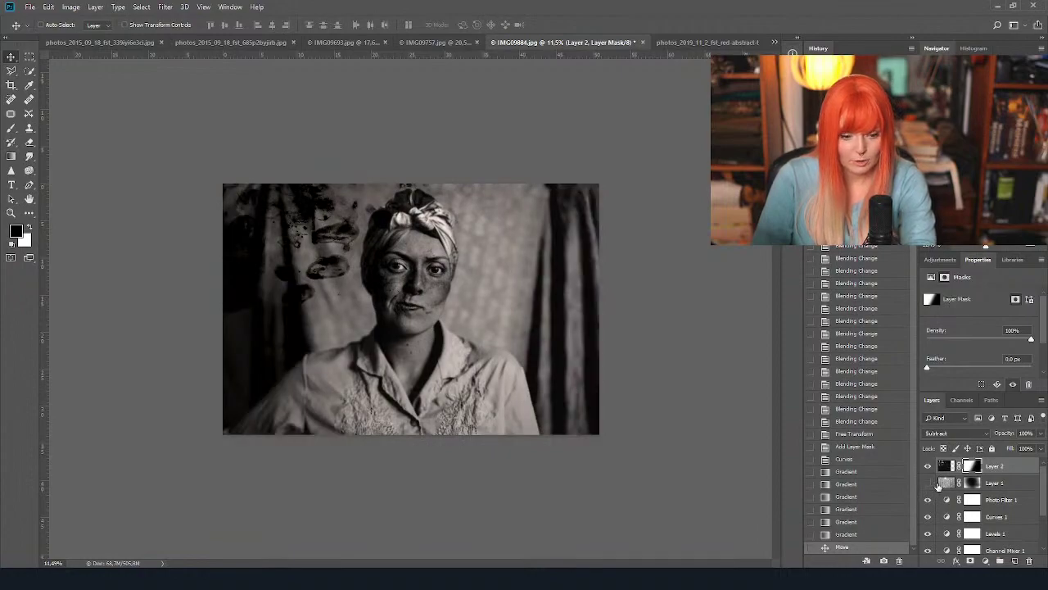
{"action": "scroll", "coordinate": [297, 257], "scroll_direction": "up", "scroll_amount": 4}
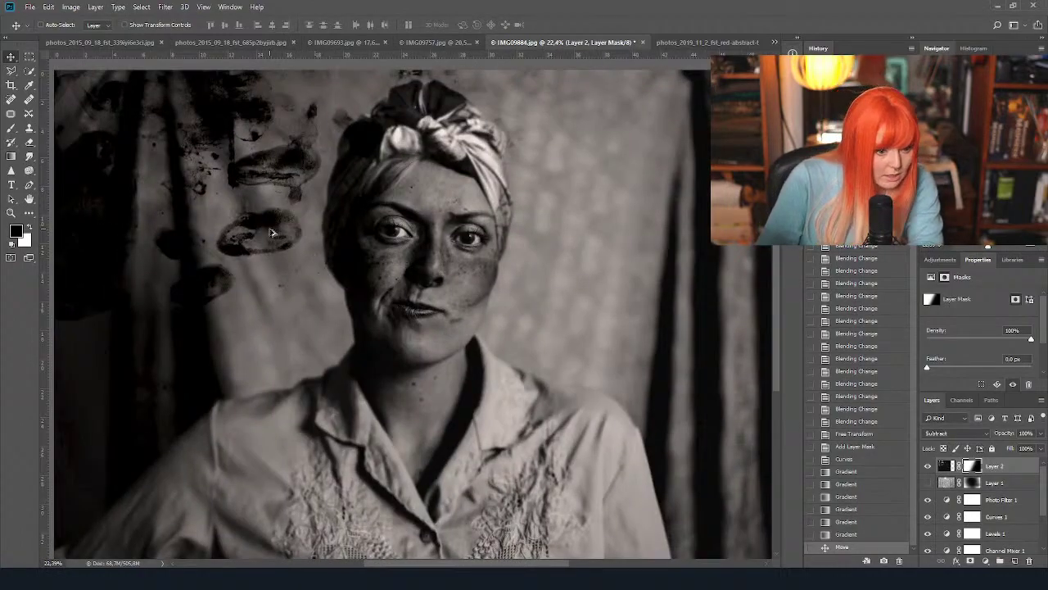
{"action": "scroll", "coordinate": [273, 233], "scroll_direction": "down", "scroll_amount": 2}
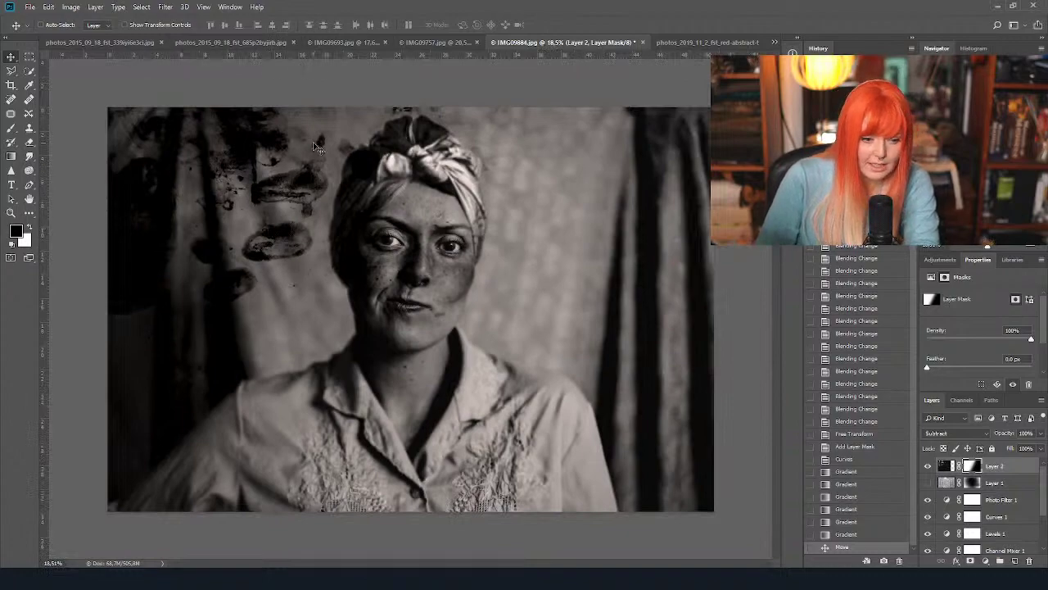
Try a square 1:1 crop, then undo it in History to keep the full width.
{"action": "key", "text": "c"}
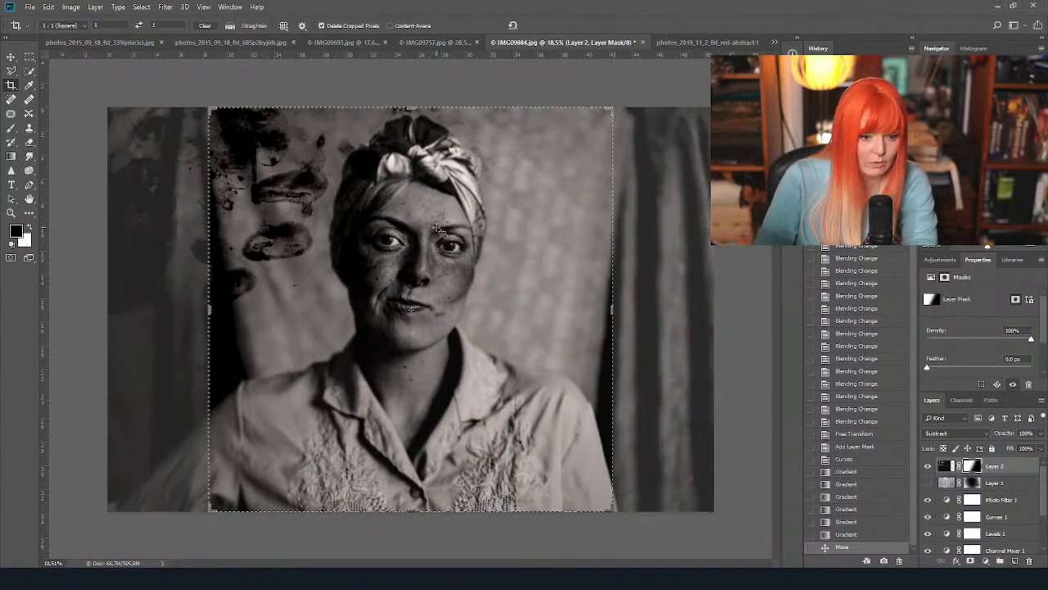
{"action": "left_click_drag", "start_coordinate": [506, 227], "coordinate": [531, 218]}
{"action": "key", "text": "Return"}
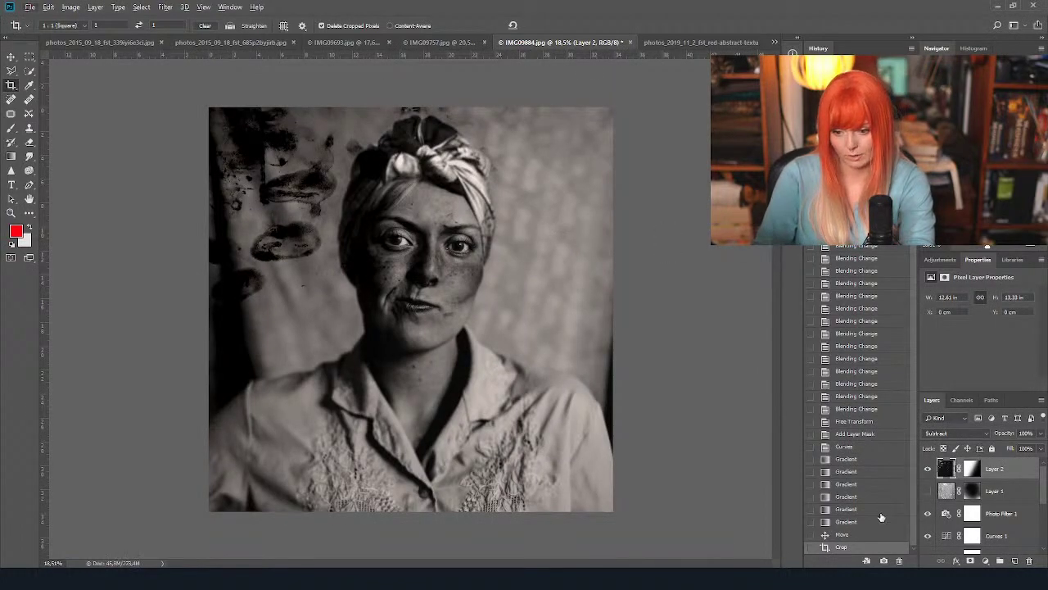
{"action": "left_click", "coordinate": [849, 535]}
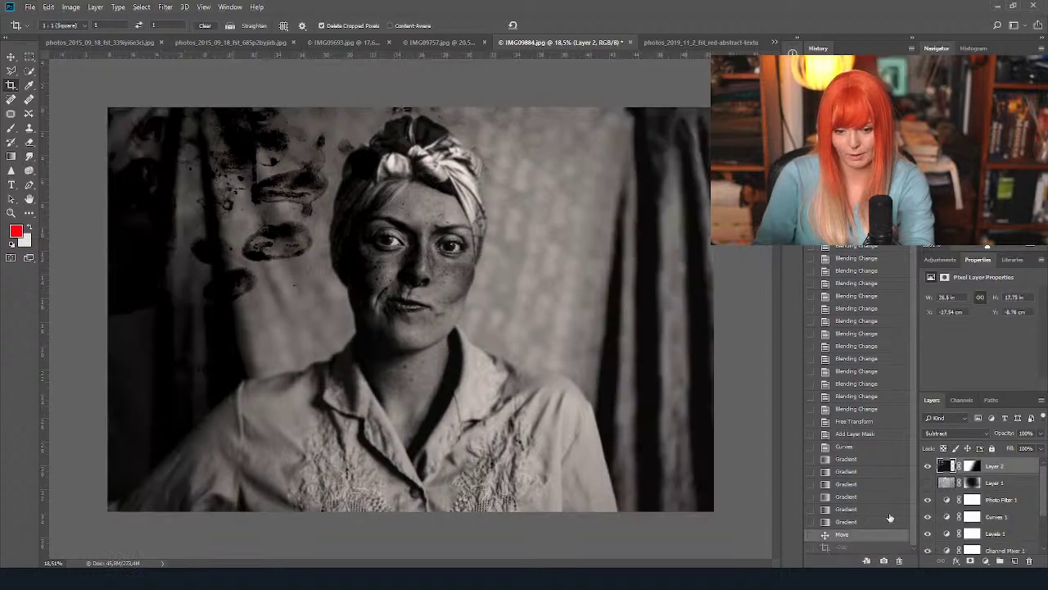
{"action": "left_click", "coordinate": [854, 522]}
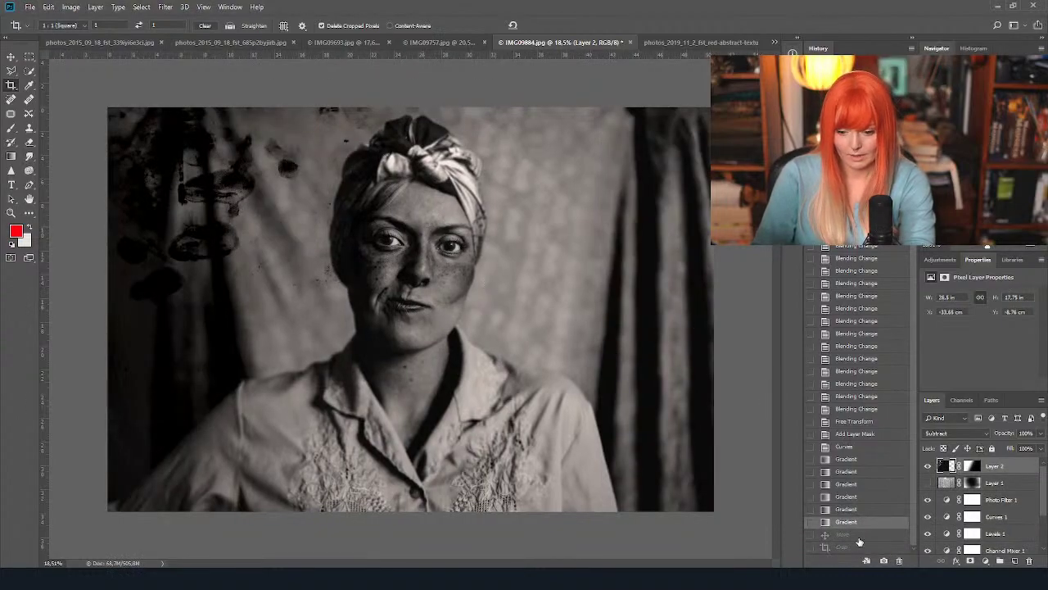
{"action": "left_click", "coordinate": [848, 538]}
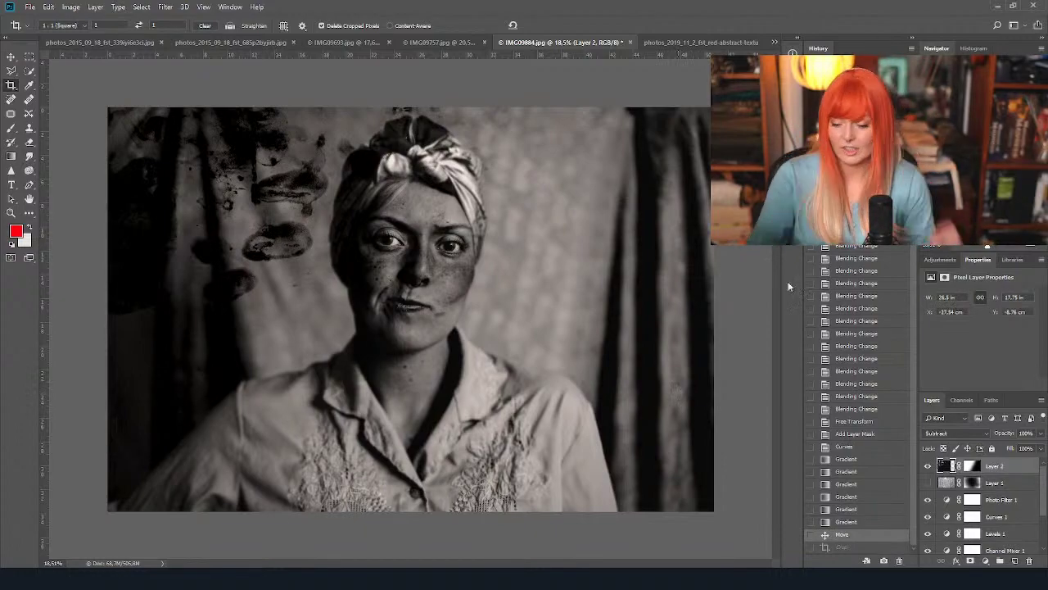
{"action": "scroll", "coordinate": [981, 515], "scroll_direction": "down", "scroll_amount": 2}
{"action": "scroll", "coordinate": [394, 285], "scroll_direction": "up", "scroll_amount": 3}
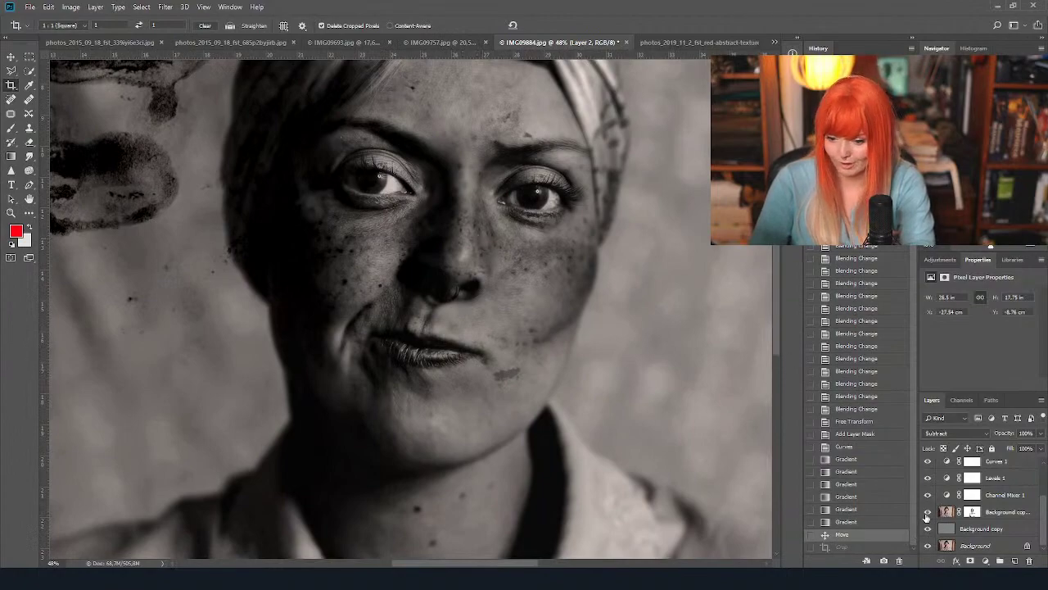
{"action": "left_click", "coordinate": [927, 495]}
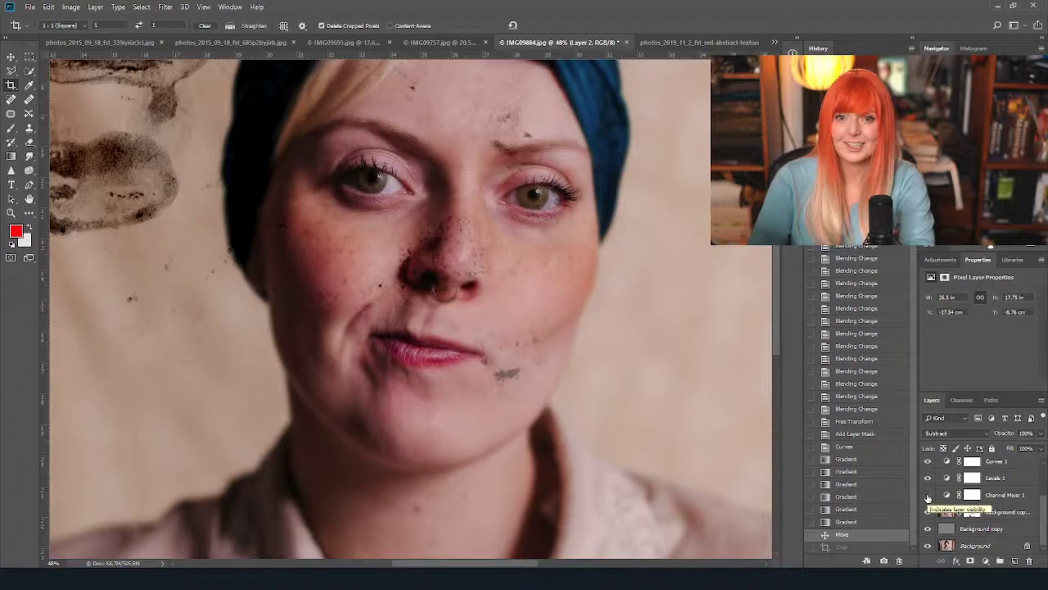
{"action": "left_click", "coordinate": [928, 496]}
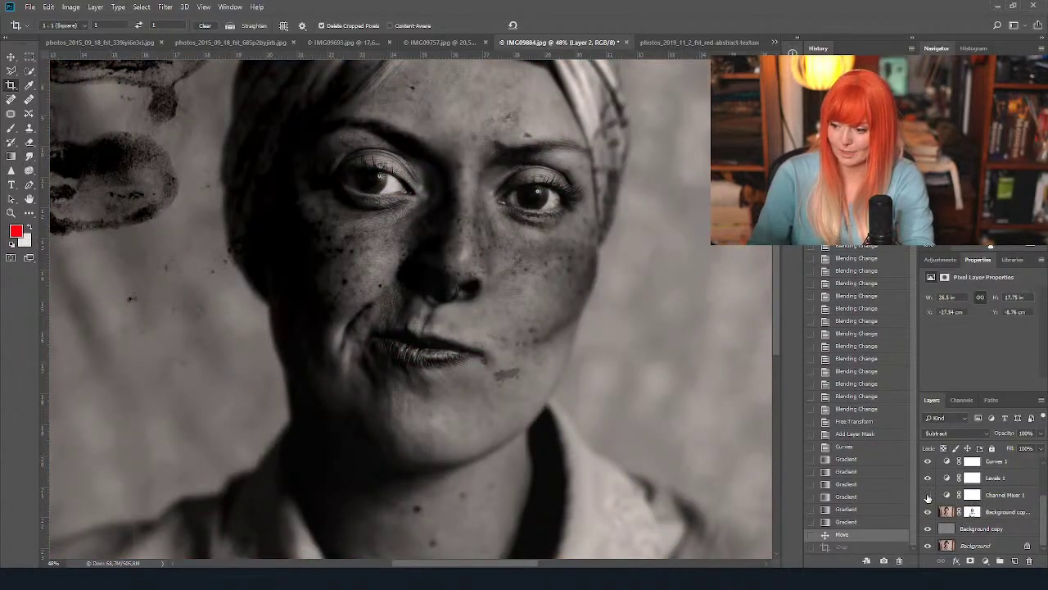
{"action": "left_click", "coordinate": [927, 496]}
{"action": "left_click", "coordinate": [928, 495]}
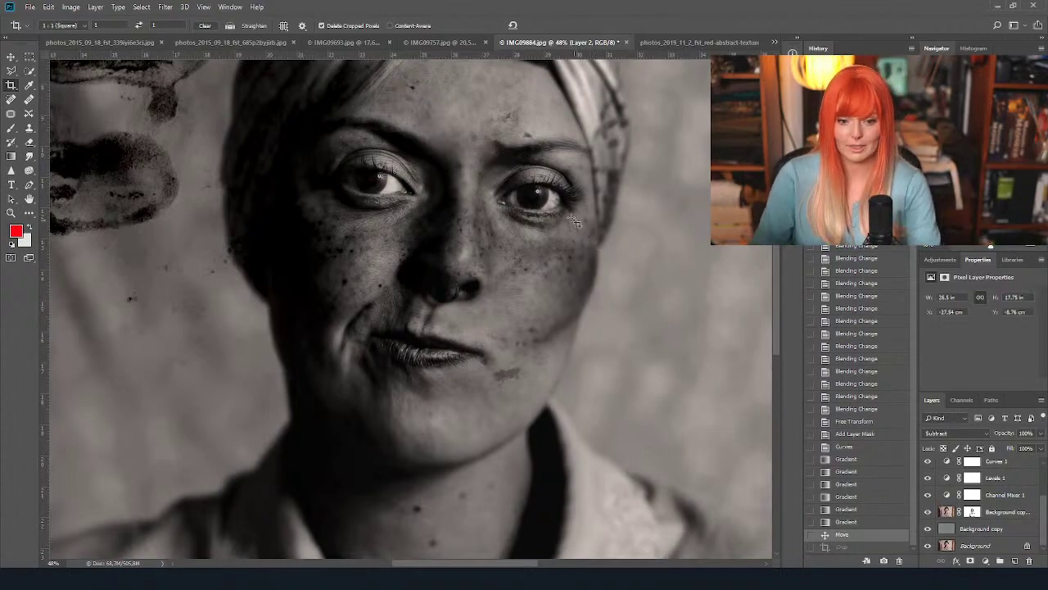
{"action": "scroll", "coordinate": [579, 222], "scroll_direction": "down", "scroll_amount": 2}
{"action": "scroll", "coordinate": [606, 312], "scroll_direction": "down", "scroll_amount": 3}
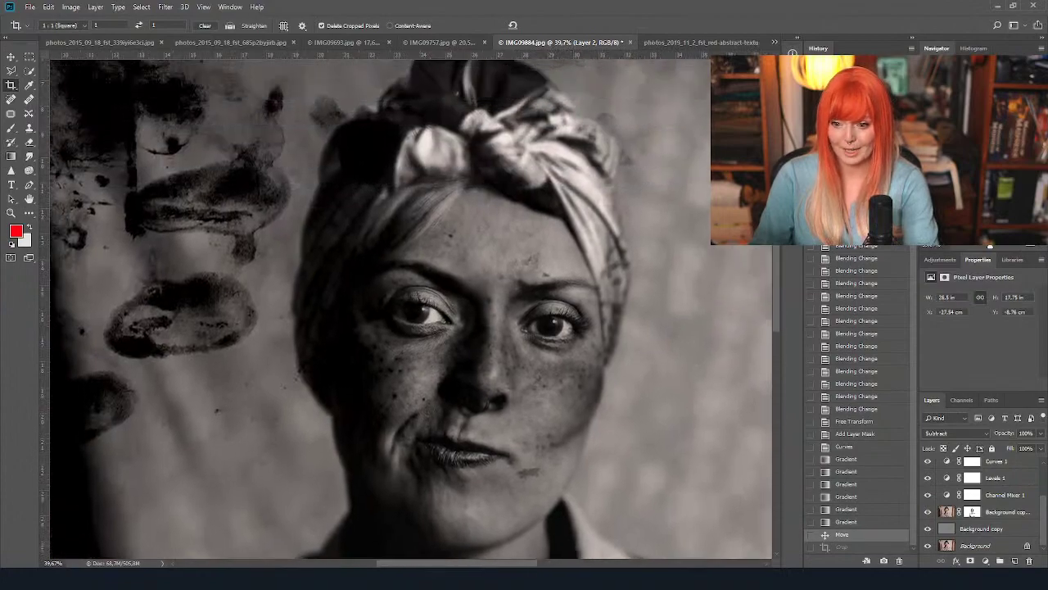